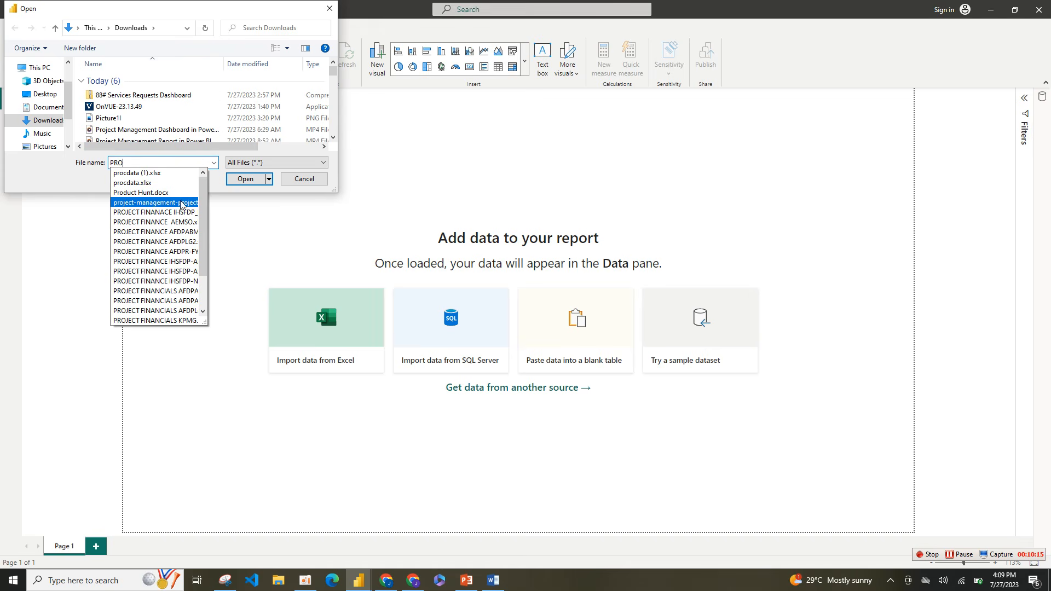
{"action": "left_click", "coordinate": [181, 204]}
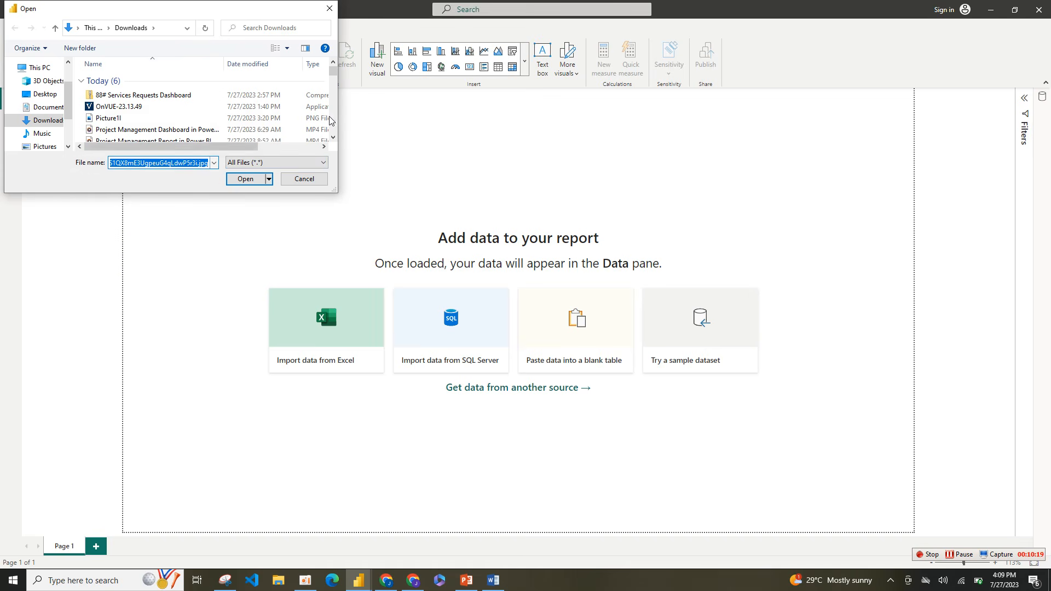
{"action": "scroll", "coordinate": [334, 143], "scroll_direction": "down", "scroll_amount": 1}
{"action": "scroll", "coordinate": [334, 144], "scroll_direction": "down", "scroll_amount": 3}
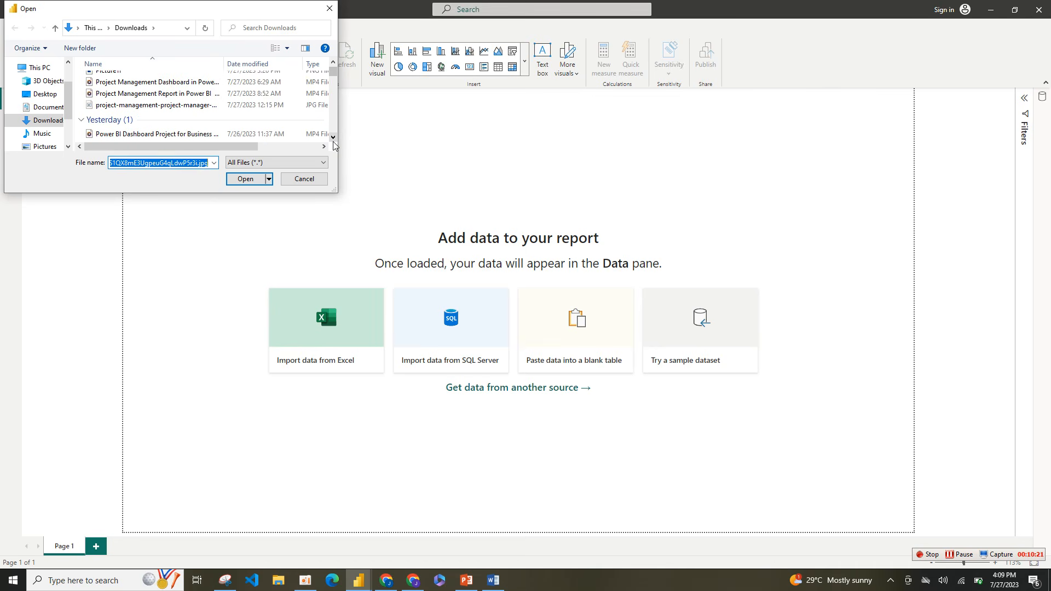
{"action": "scroll", "coordinate": [335, 144], "scroll_direction": "down", "scroll_amount": 1}
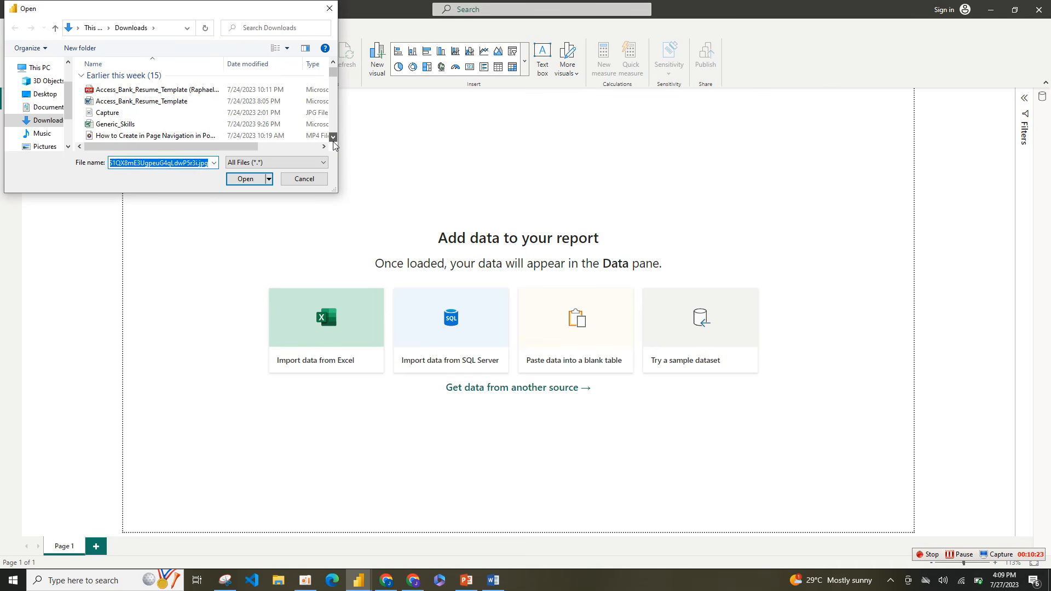
{"action": "scroll", "coordinate": [334, 144], "scroll_direction": "down", "scroll_amount": 2}
{"action": "scroll", "coordinate": [335, 145], "scroll_direction": "down", "scroll_amount": 2}
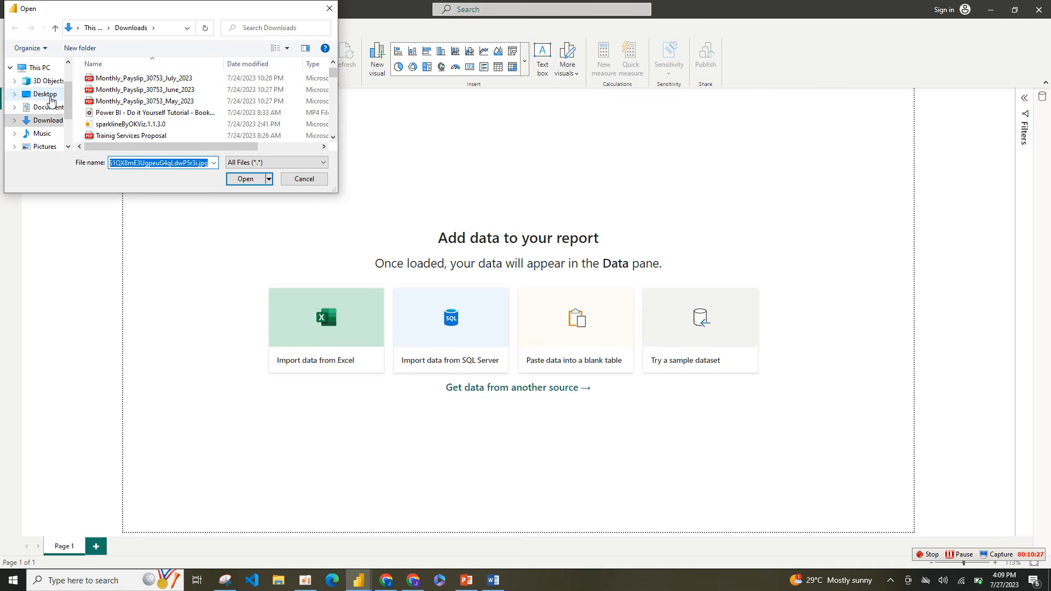
Step: Browse from Desktop through the MATERIAL, PROJECT and BI folders to the PROJECT MANAGEMENT folder
{"action": "left_click", "coordinate": [43, 94]}
{"action": "double_click", "coordinate": [130, 90]}
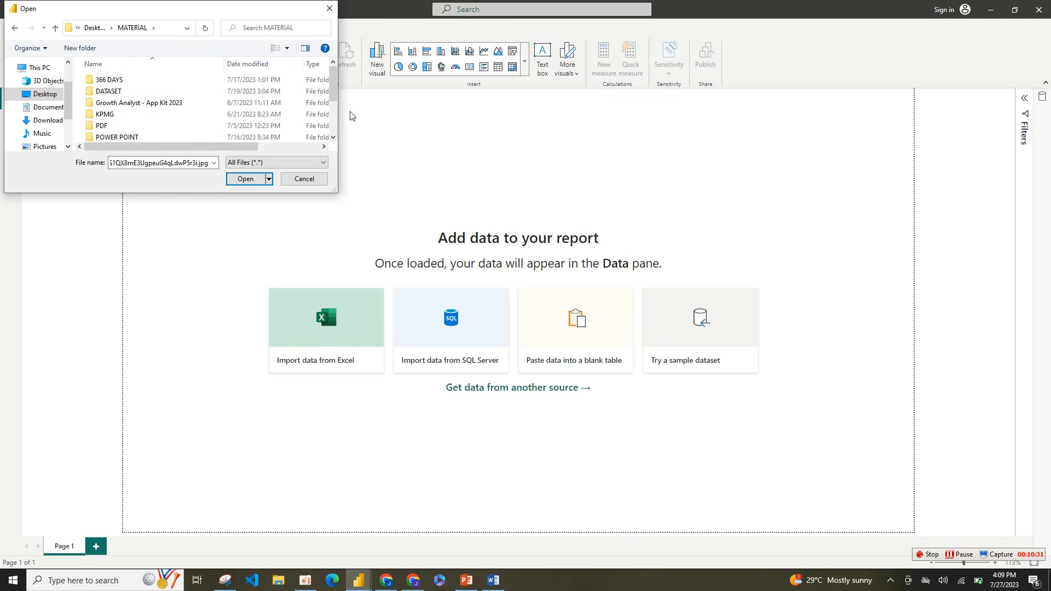
{"action": "left_click", "coordinate": [334, 137]}
{"action": "left_click", "coordinate": [333, 138]}
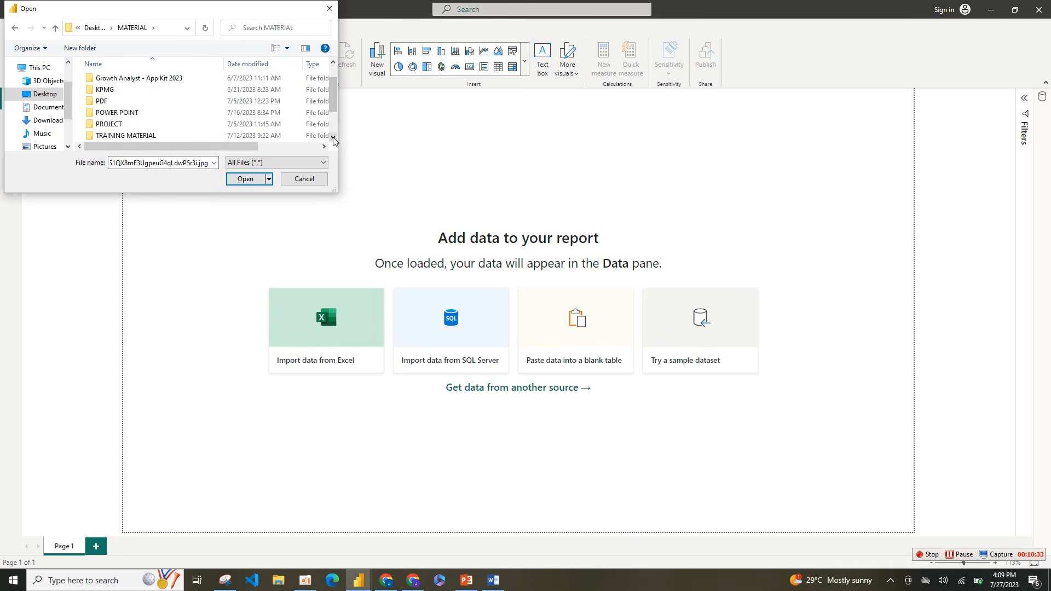
{"action": "double_click", "coordinate": [146, 123]}
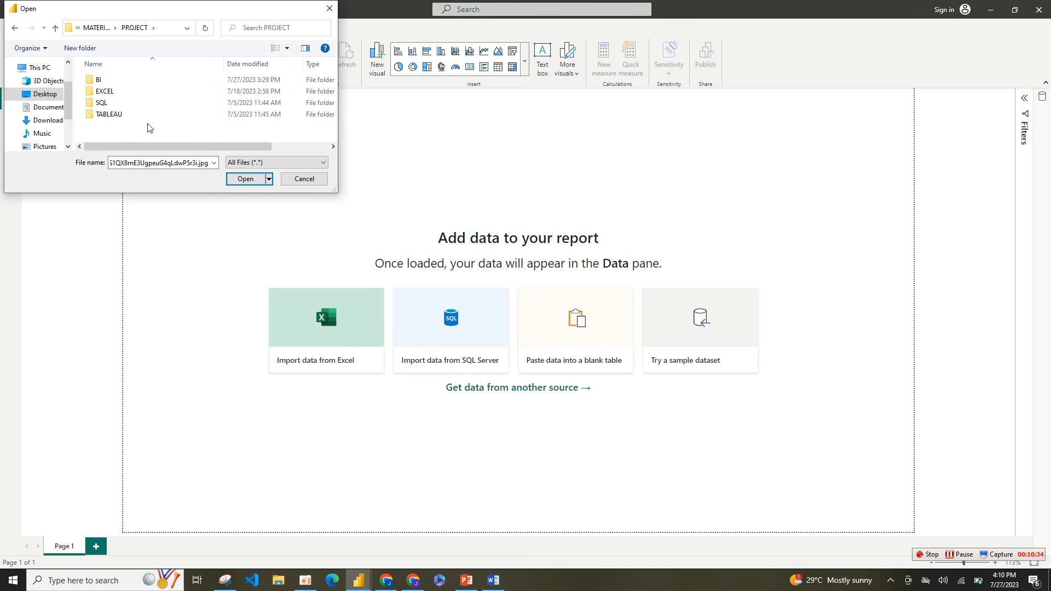
{"action": "double_click", "coordinate": [131, 80]}
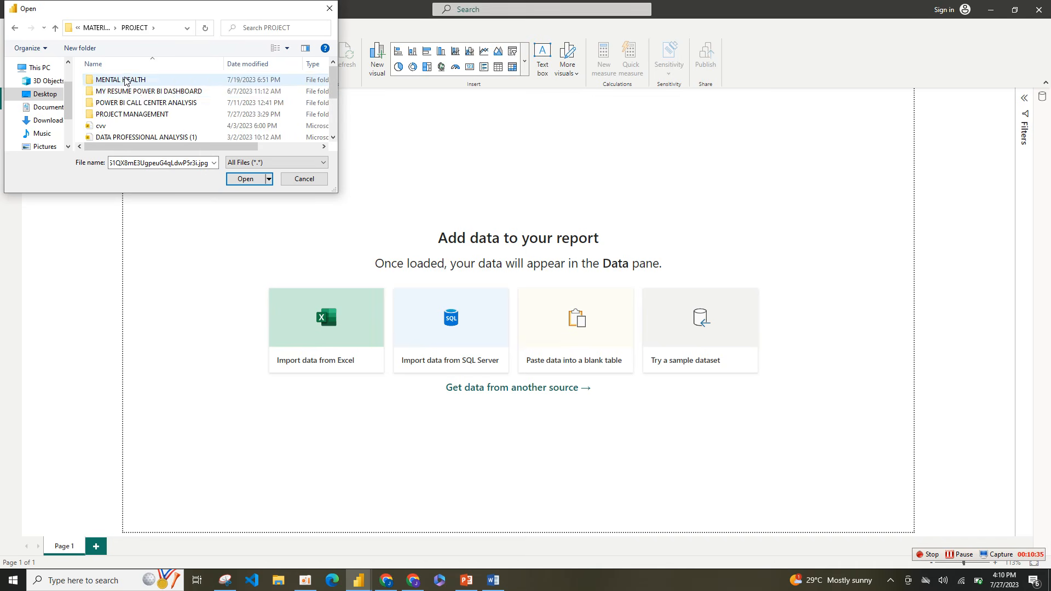
{"action": "left_click", "coordinate": [142, 117]}
{"action": "double_click", "coordinate": [142, 118]}
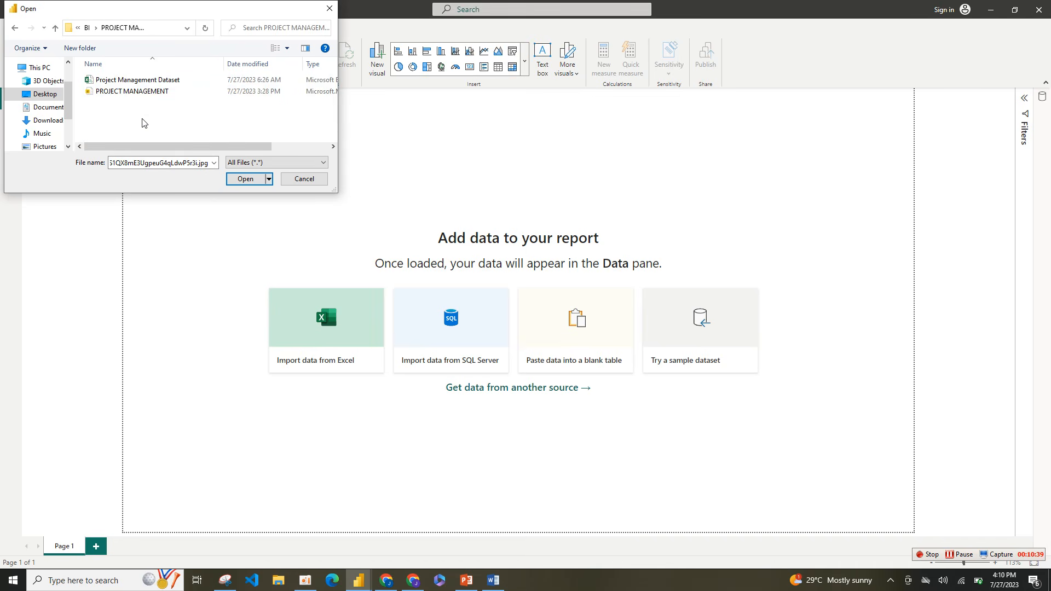
Step: Import the Project Management Dataset CSV file and load it into the Power Query Editor for transformation
{"action": "left_click", "coordinate": [144, 79]}
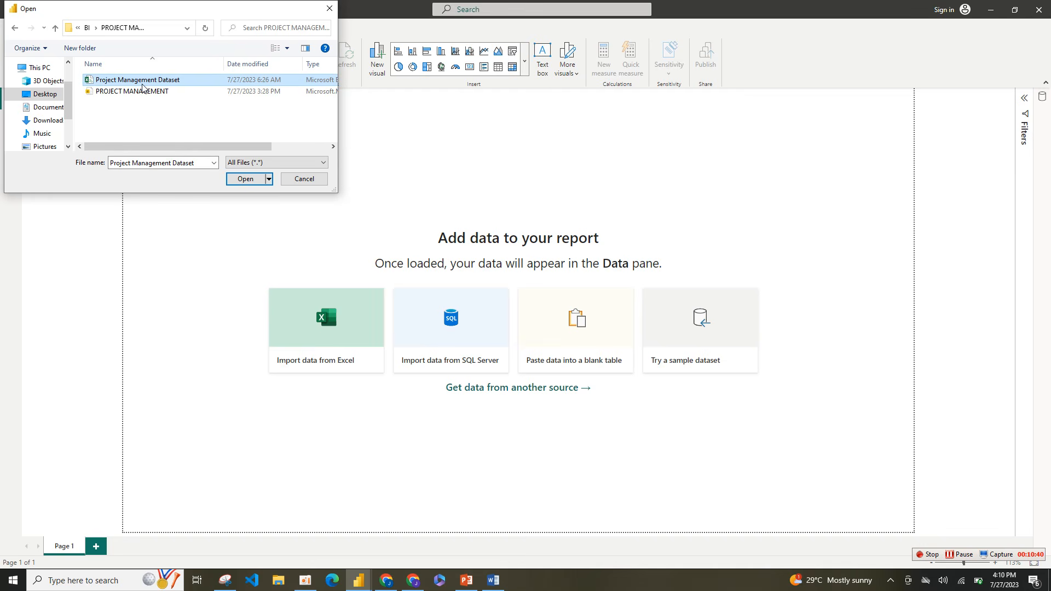
{"action": "left_click", "coordinate": [234, 181]}
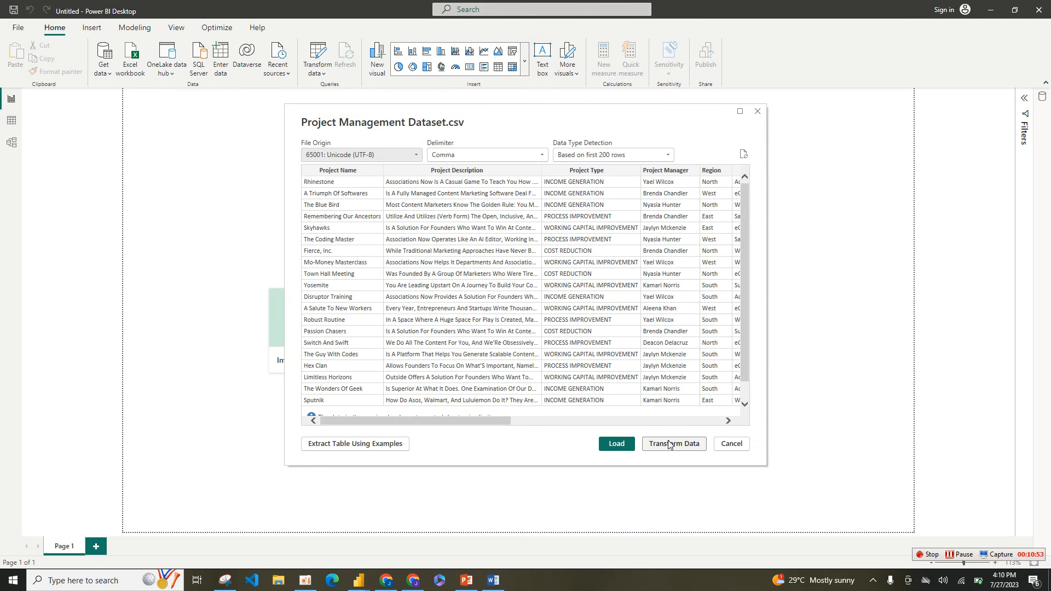
{"action": "left_click", "coordinate": [668, 444]}
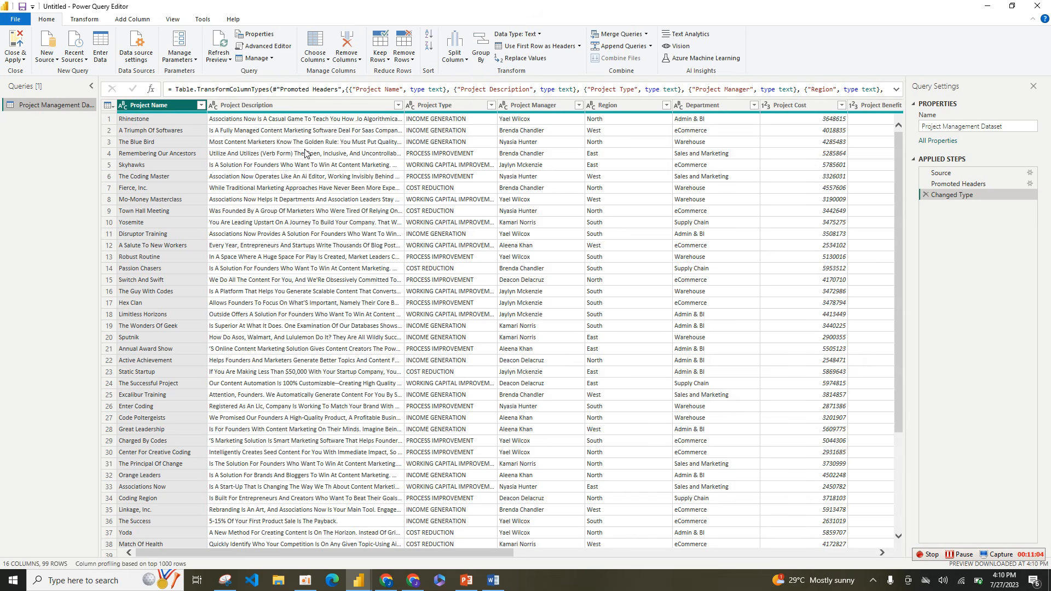
Step: Check the Project Name, Project Manager, Region and Department columns' data types and choose Whole Number for Project Cost
{"action": "left_click", "coordinate": [178, 108]}
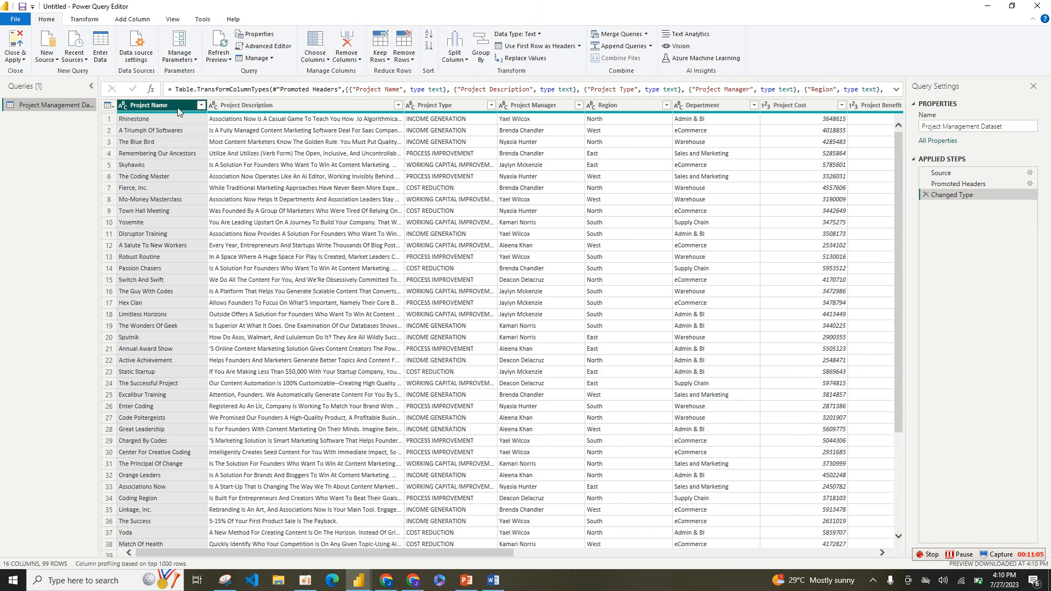
{"action": "left_click", "coordinate": [536, 107]}
{"action": "left_click", "coordinate": [612, 106]}
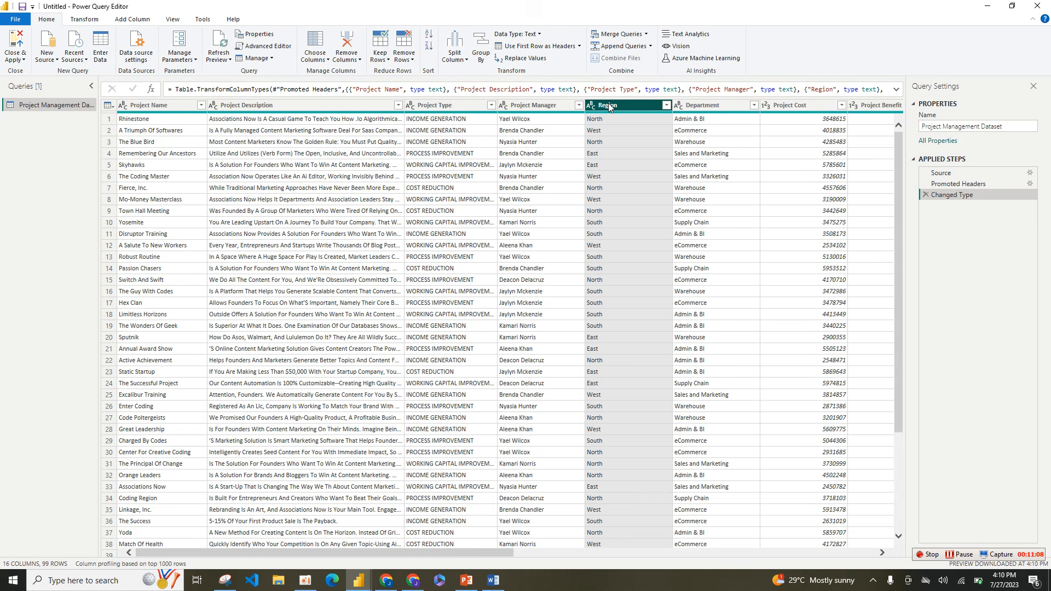
{"action": "left_click", "coordinate": [714, 105]}
{"action": "left_click", "coordinate": [768, 104]}
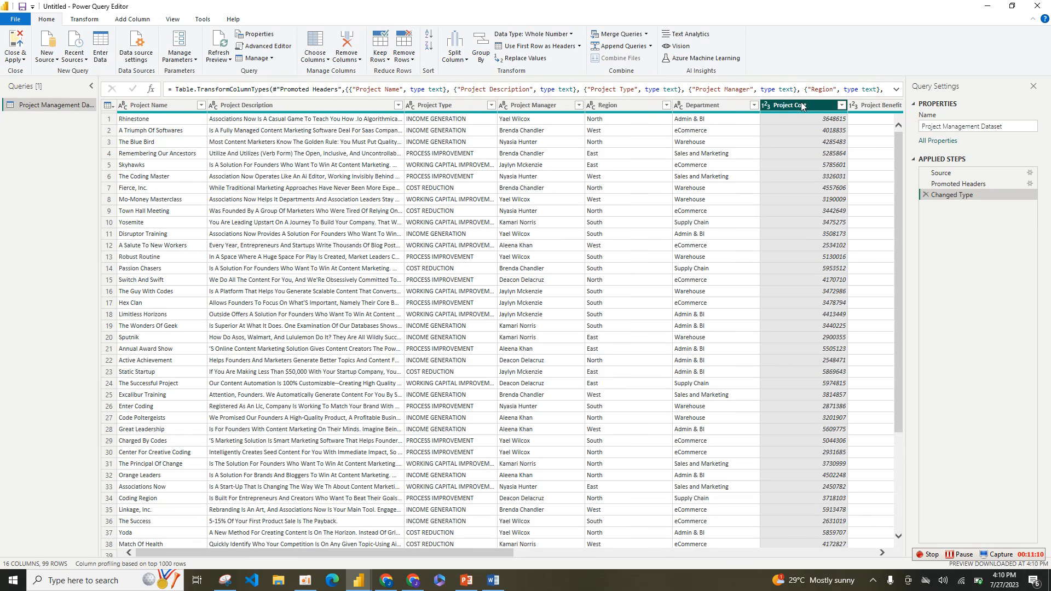
{"action": "left_click", "coordinate": [767, 106]}
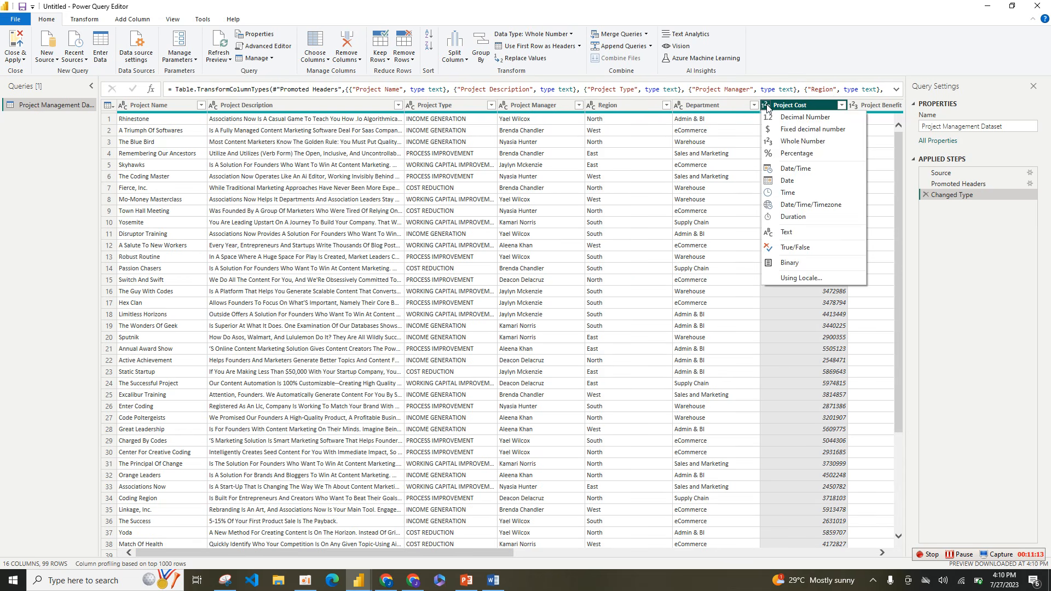
{"action": "left_click", "coordinate": [790, 141]}
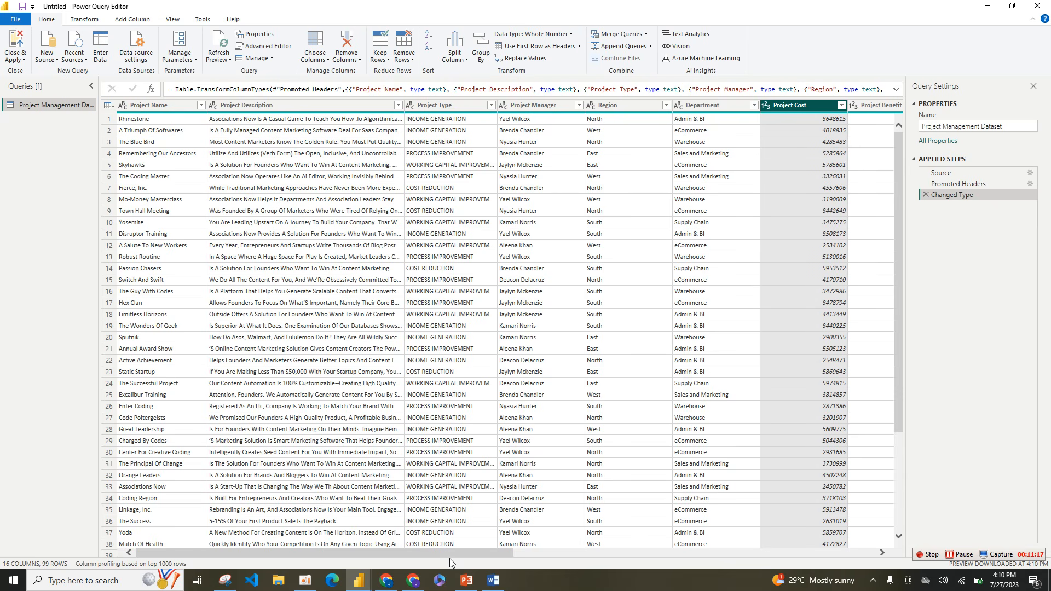
Step: Check the Project Benefit column's data type and choose Percentage for the Completion% column
{"action": "left_click_drag", "start_coordinate": [455, 554], "coordinate": [740, 536]}
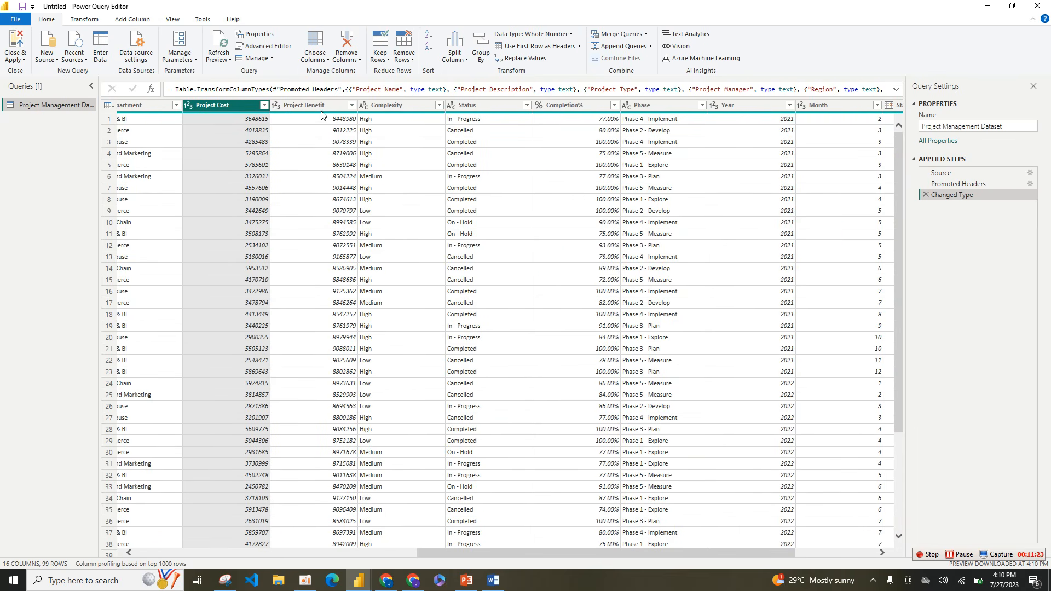
{"action": "left_click", "coordinate": [295, 106]}
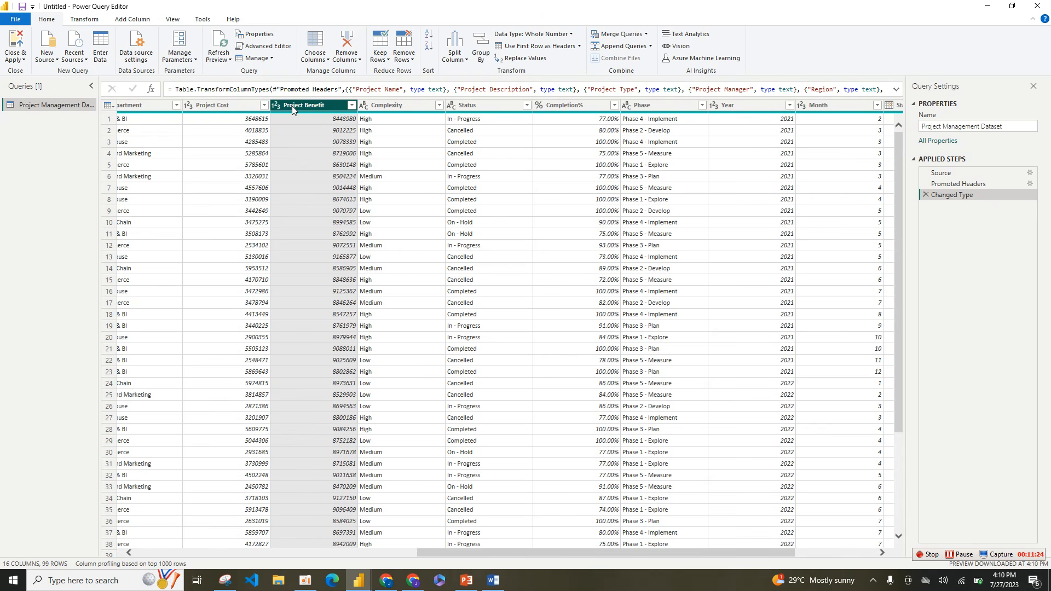
{"action": "left_click", "coordinate": [590, 108]}
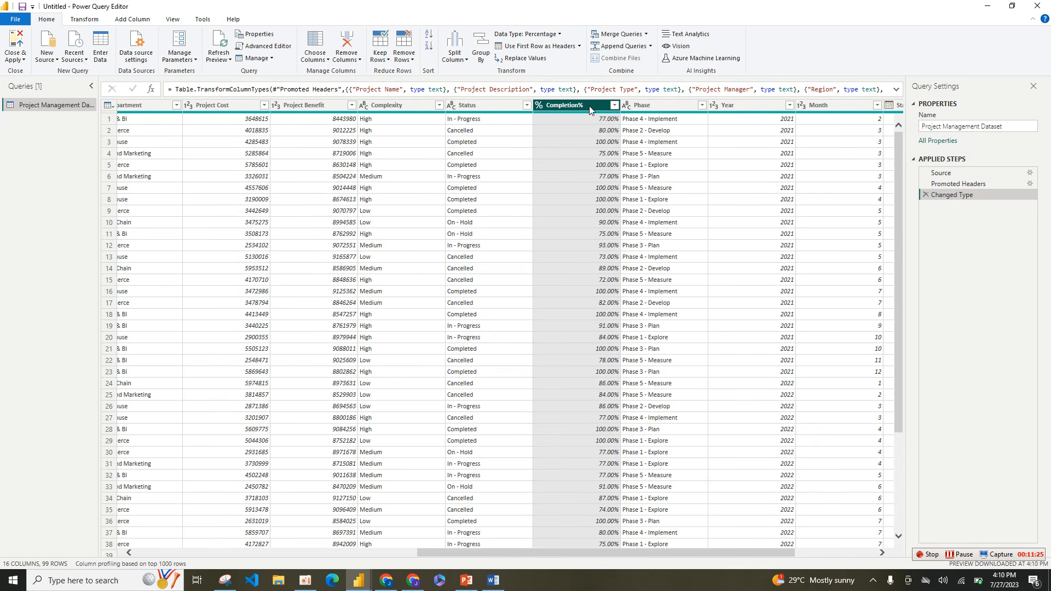
{"action": "left_click", "coordinate": [540, 105]}
{"action": "left_click", "coordinate": [554, 156]}
{"action": "left_click_drag", "start_coordinate": [652, 554], "coordinate": [733, 554]}
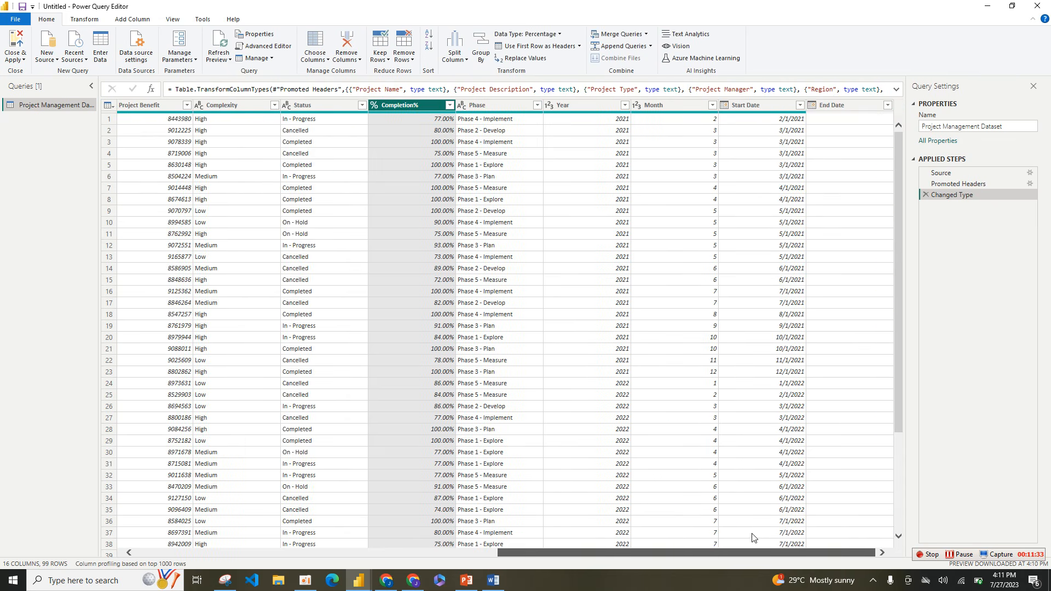
{"action": "left_click", "coordinate": [549, 105]}
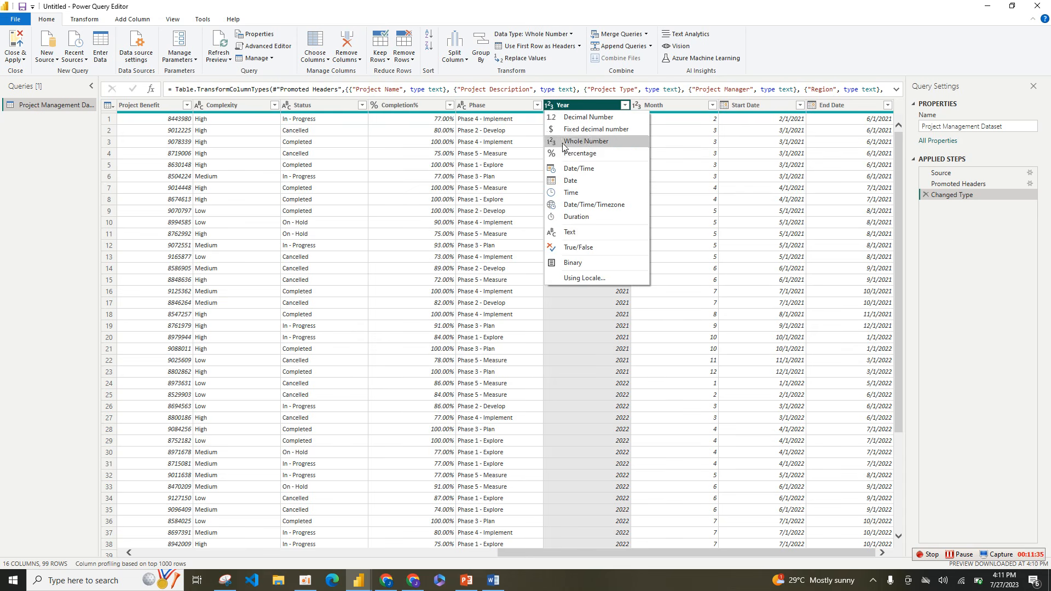
{"action": "left_click", "coordinate": [569, 193]}
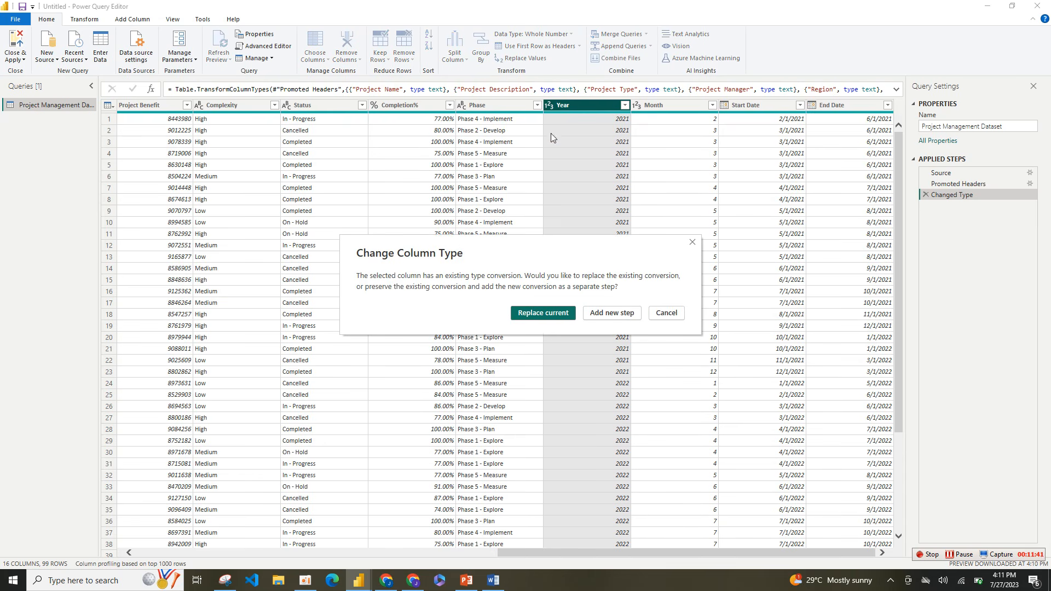
{"action": "left_click", "coordinate": [666, 313]}
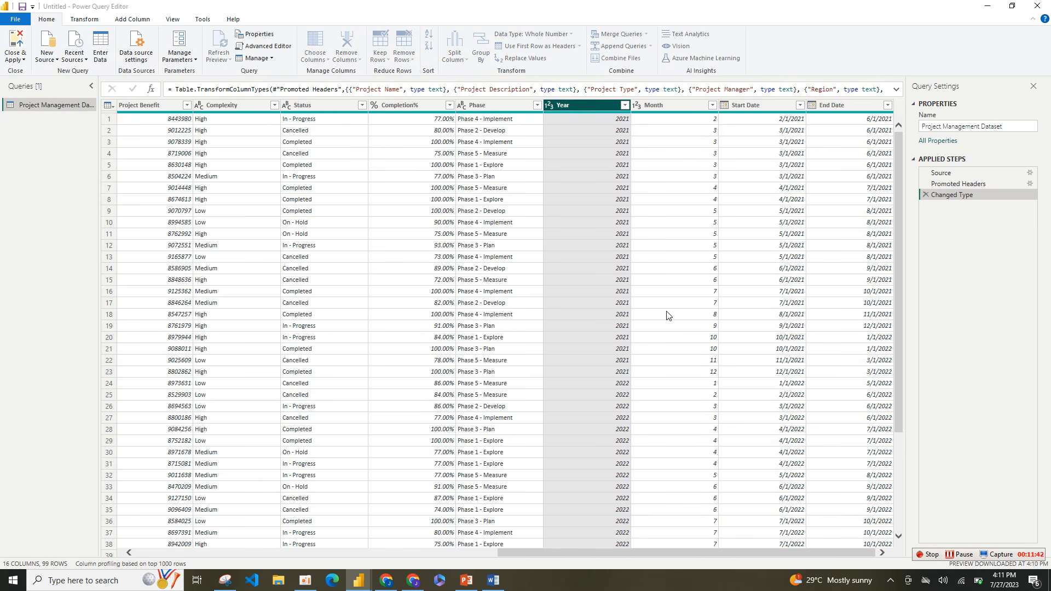
Step: Change the Year column's data type to Date, replacing the current conversion, and inspect the column's filter values
{"action": "left_click", "coordinate": [551, 106]}
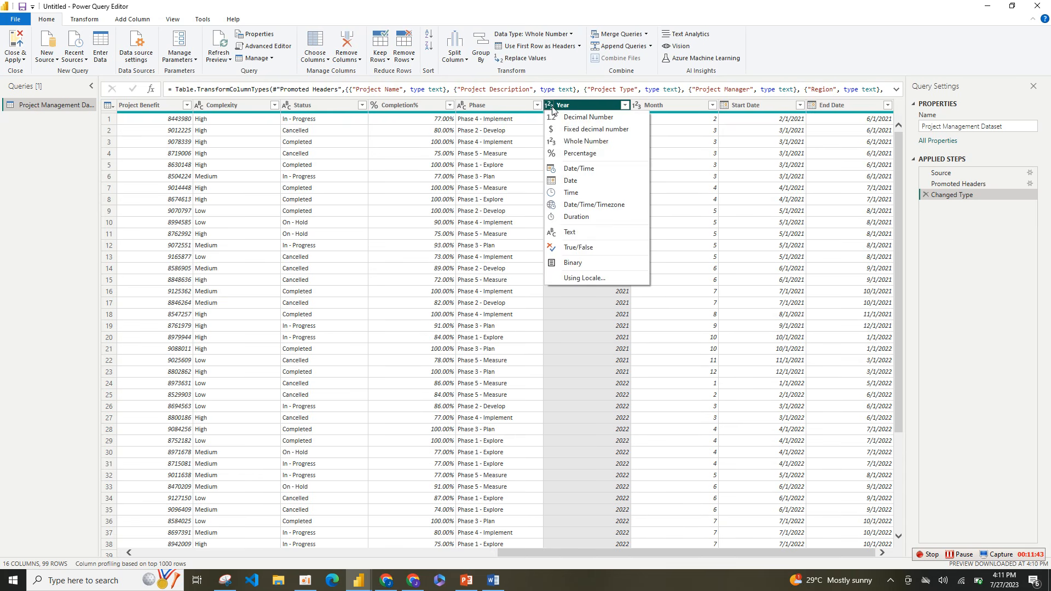
{"action": "left_click", "coordinate": [574, 178]}
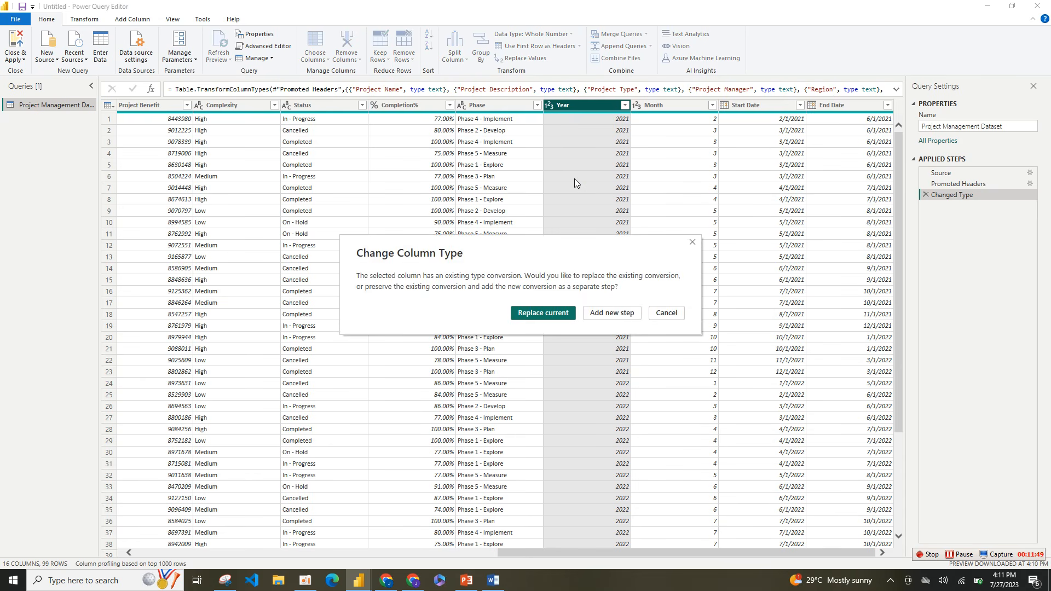
{"action": "left_click", "coordinate": [548, 311]}
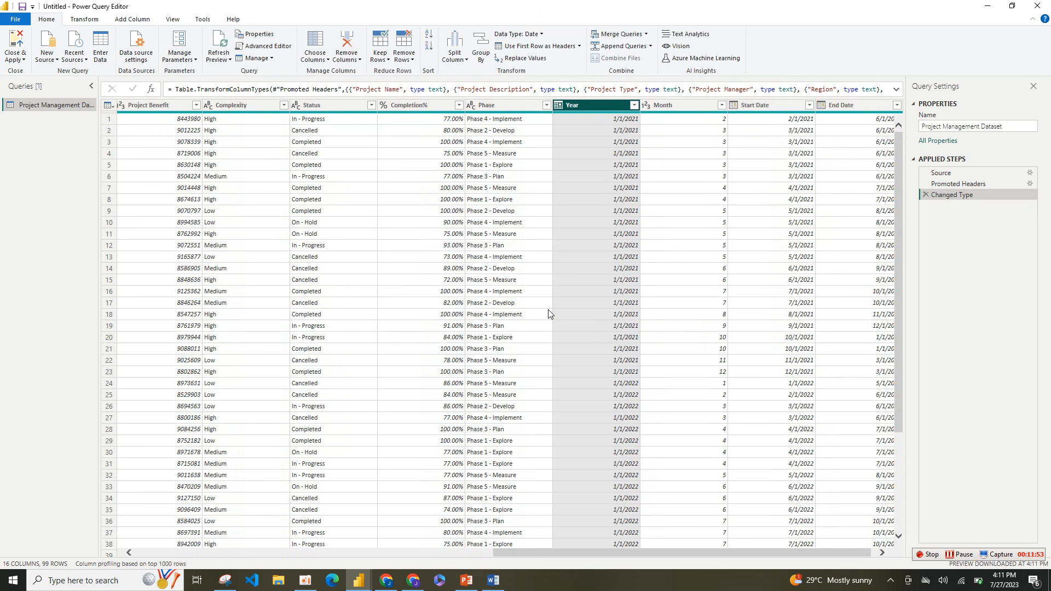
{"action": "left_click", "coordinate": [635, 106]}
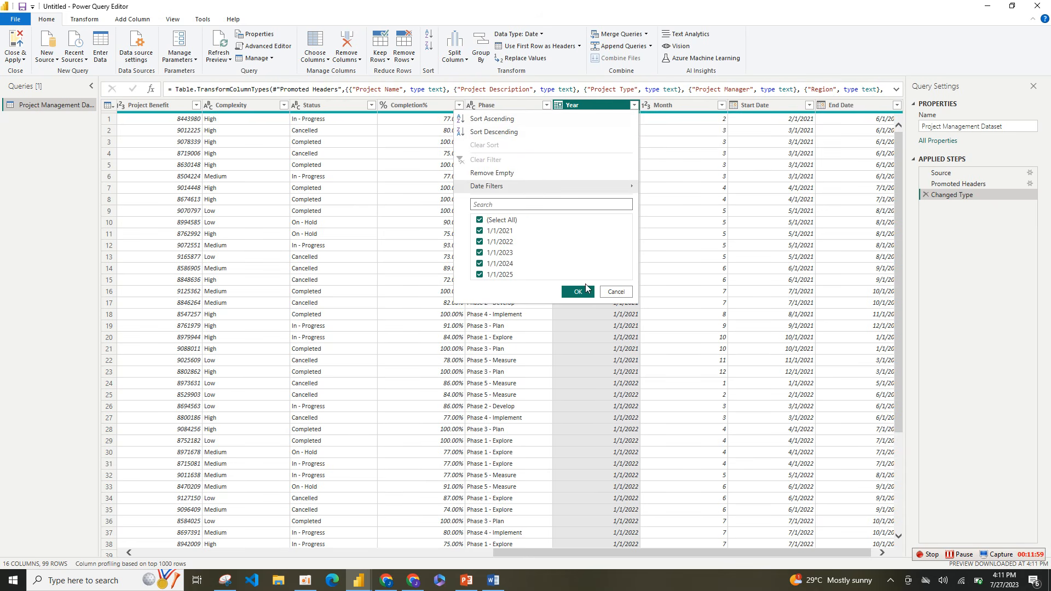
{"action": "left_click", "coordinate": [681, 223]}
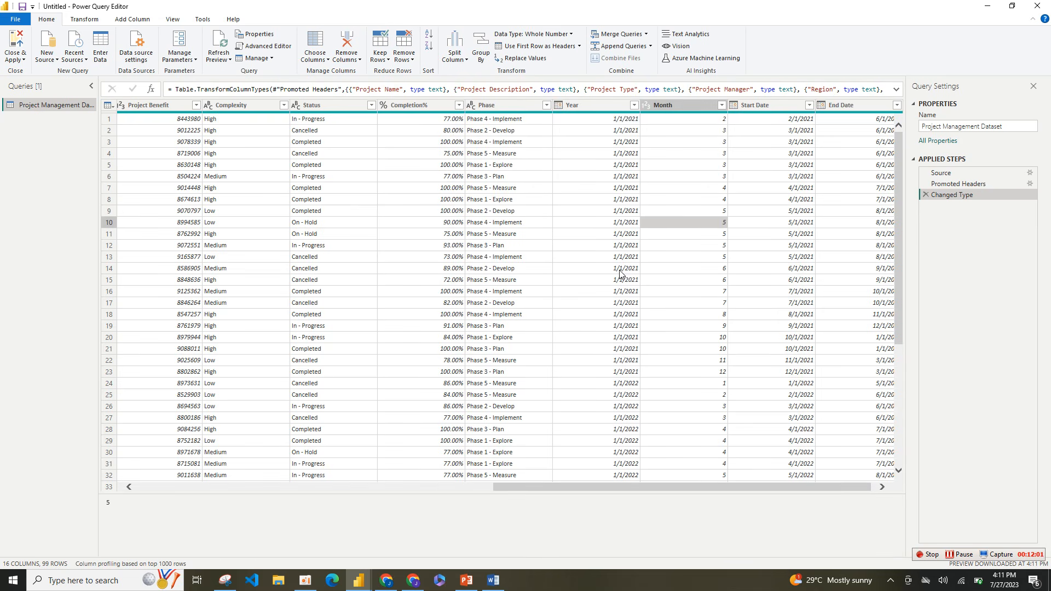
{"action": "left_click", "coordinate": [621, 106]}
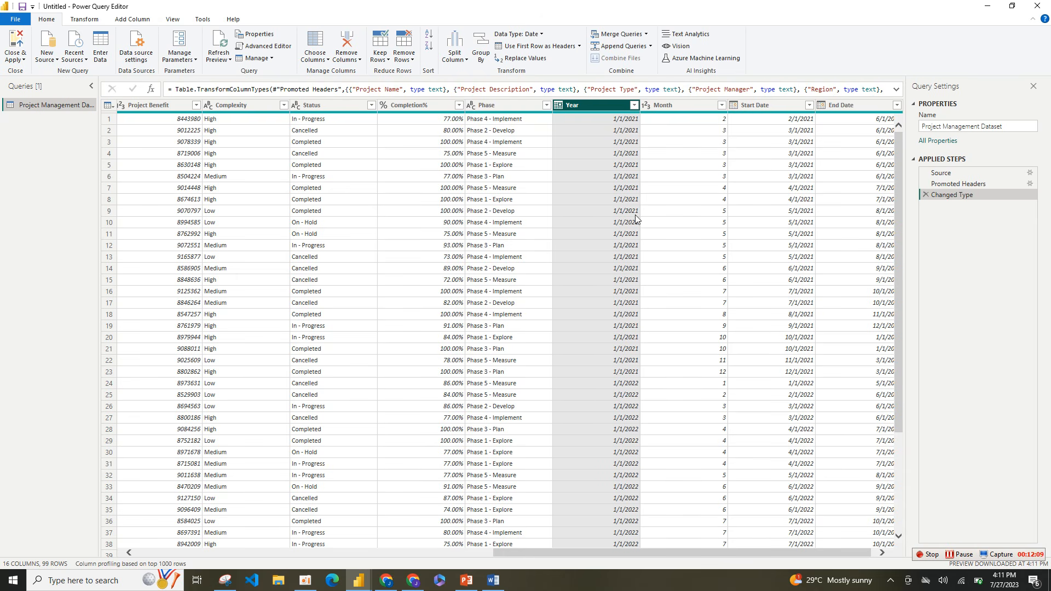
{"action": "left_click", "coordinate": [964, 555]}
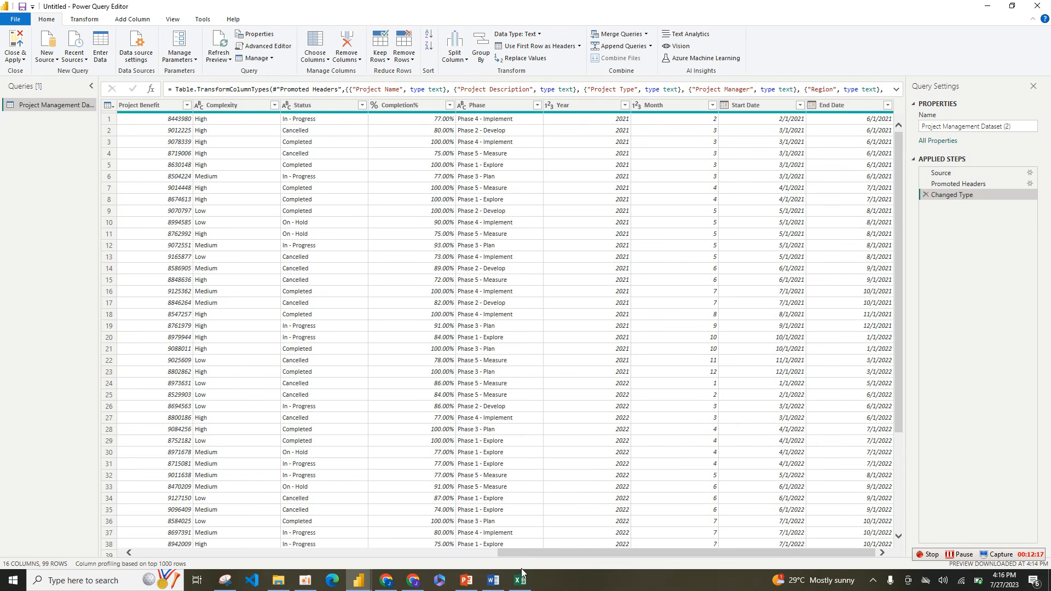
Step: Close the Power Query Editor and apply the Project Management Dataset query to the report
{"action": "left_click_drag", "start_coordinate": [536, 552], "coordinate": [7, 517]}
{"action": "left_click", "coordinate": [16, 59]}
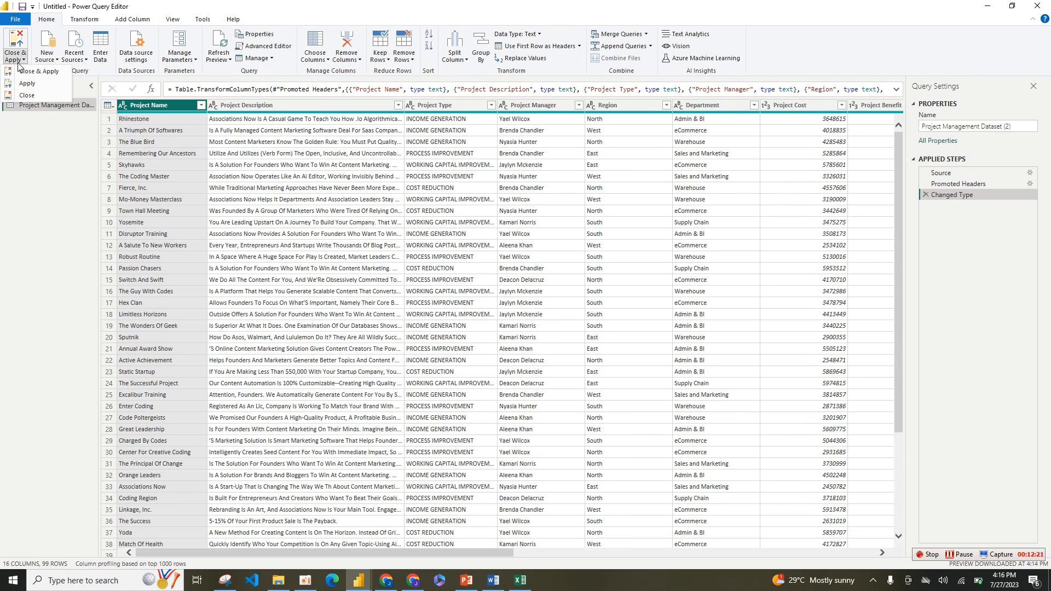
{"action": "left_click", "coordinate": [36, 72]}
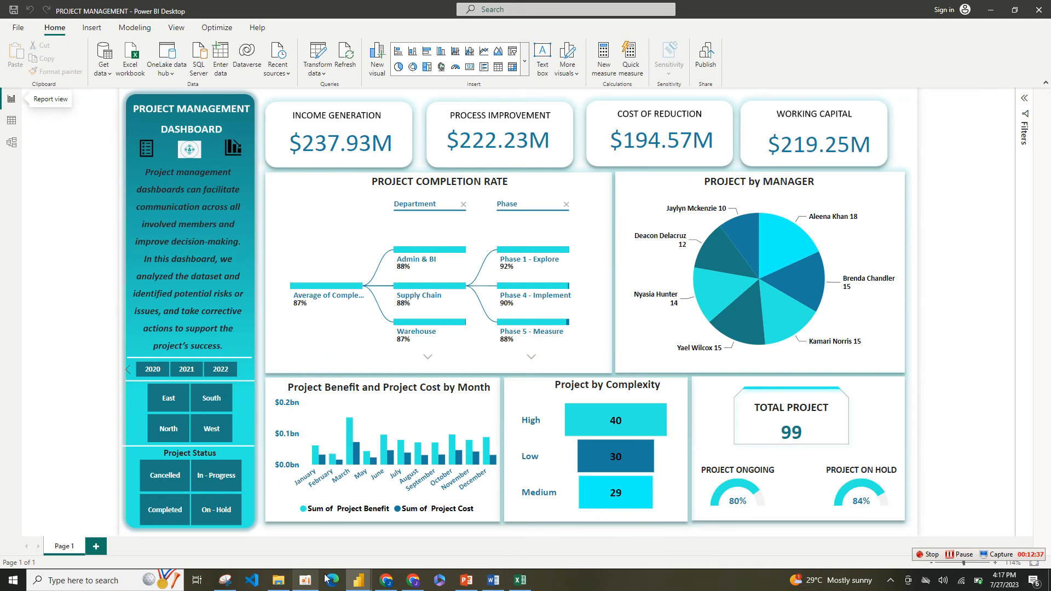
Step: Switch from the finished PROJECT MANAGEMENT dashboard to the untitled report
{"action": "left_click", "coordinate": [438, 421]}
{"action": "mouse_move", "coordinate": [359, 581]}
{"action": "left_click", "coordinate": [408, 551]}
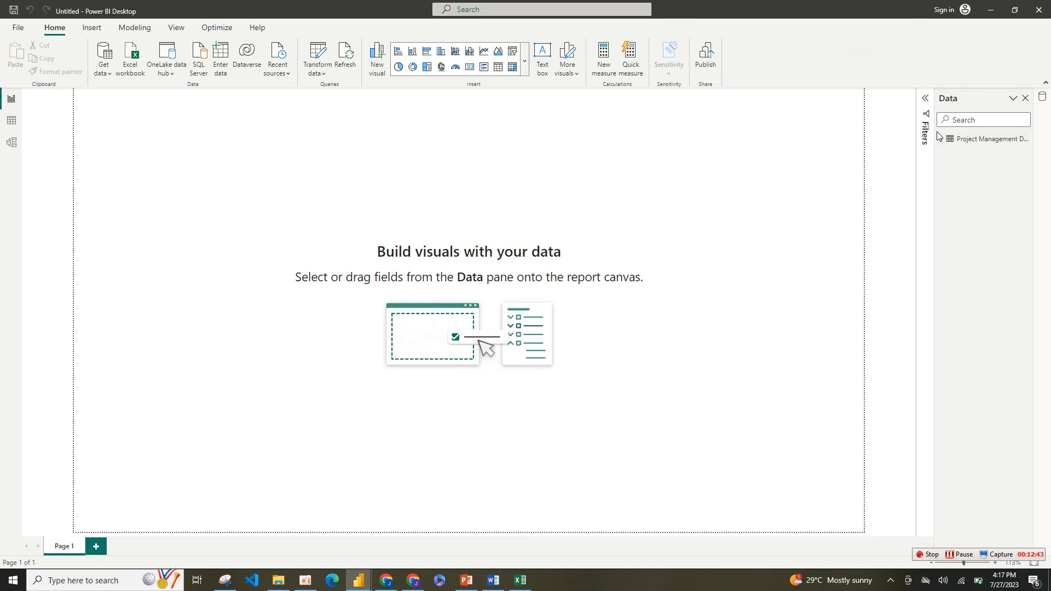
{"action": "right_click", "coordinate": [801, 154]}
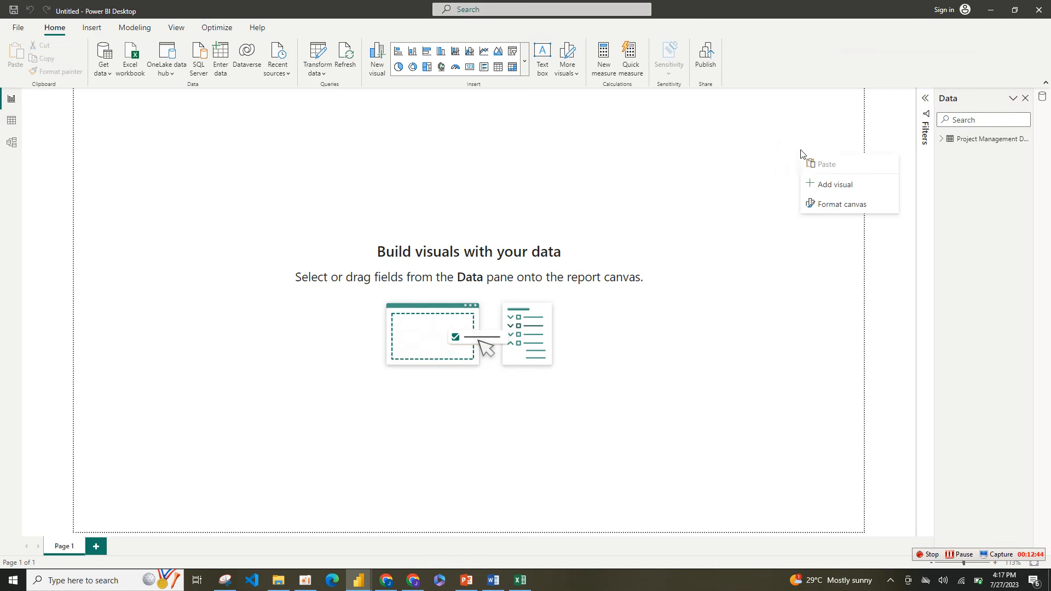
{"action": "left_click", "coordinate": [832, 209]}
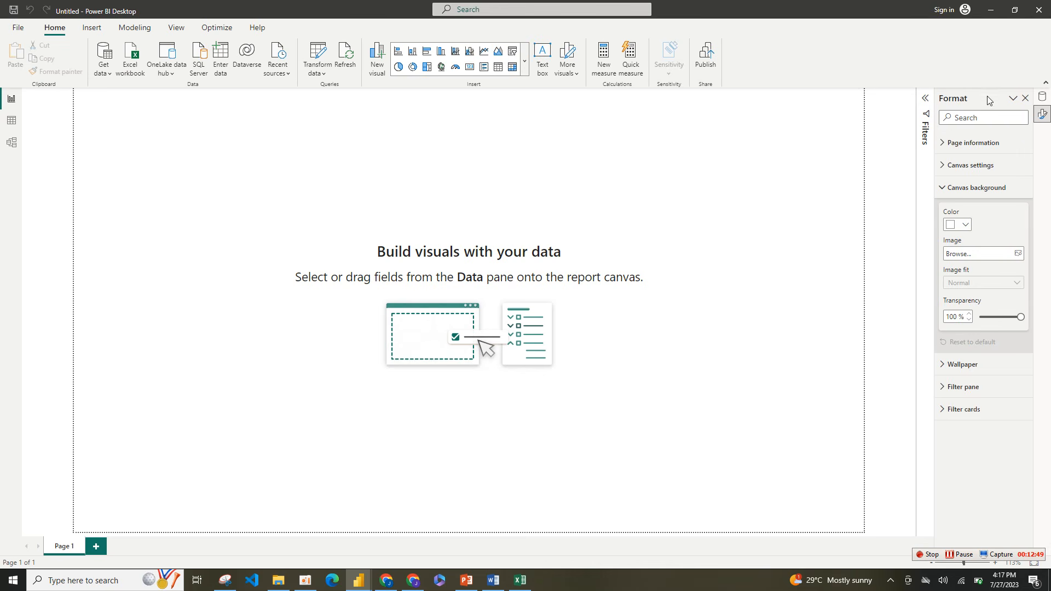
{"action": "left_click", "coordinate": [1026, 99]}
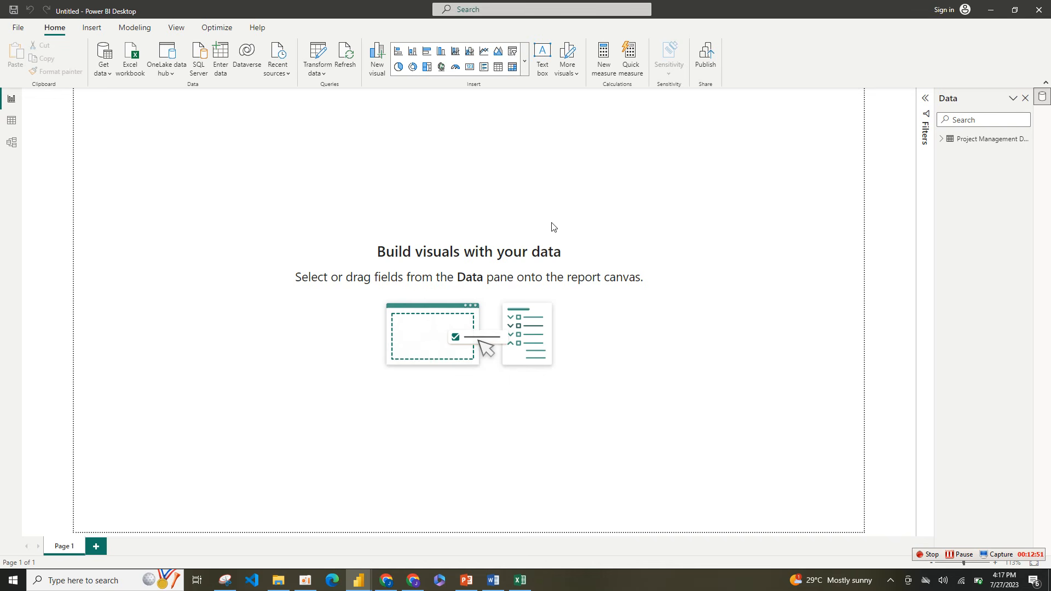
Step: Set the Picture1l image from Downloads as the report page's canvas background
{"action": "right_click", "coordinate": [465, 174]}
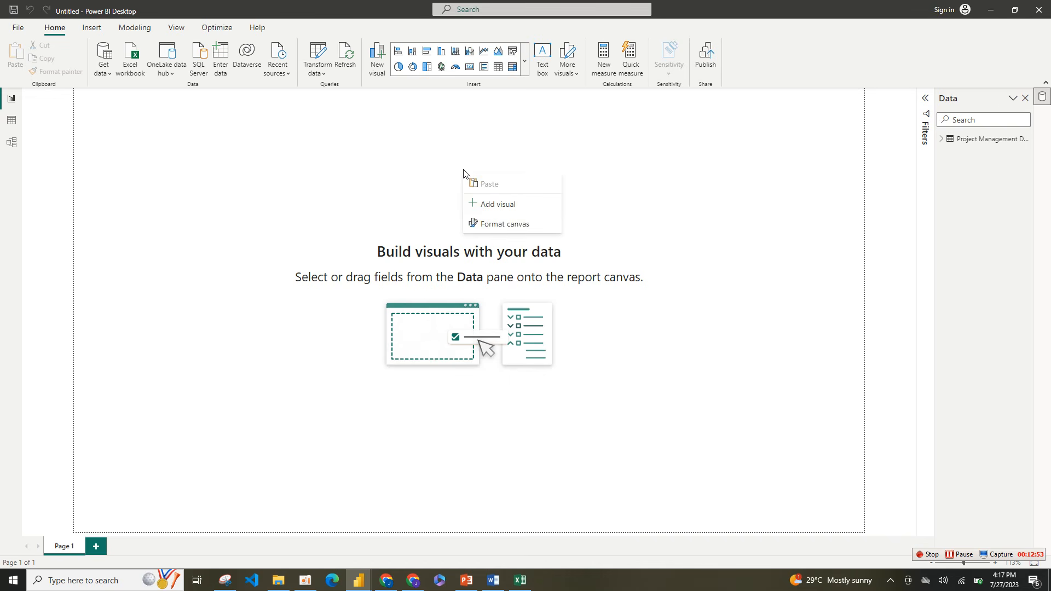
{"action": "left_click", "coordinate": [512, 224]}
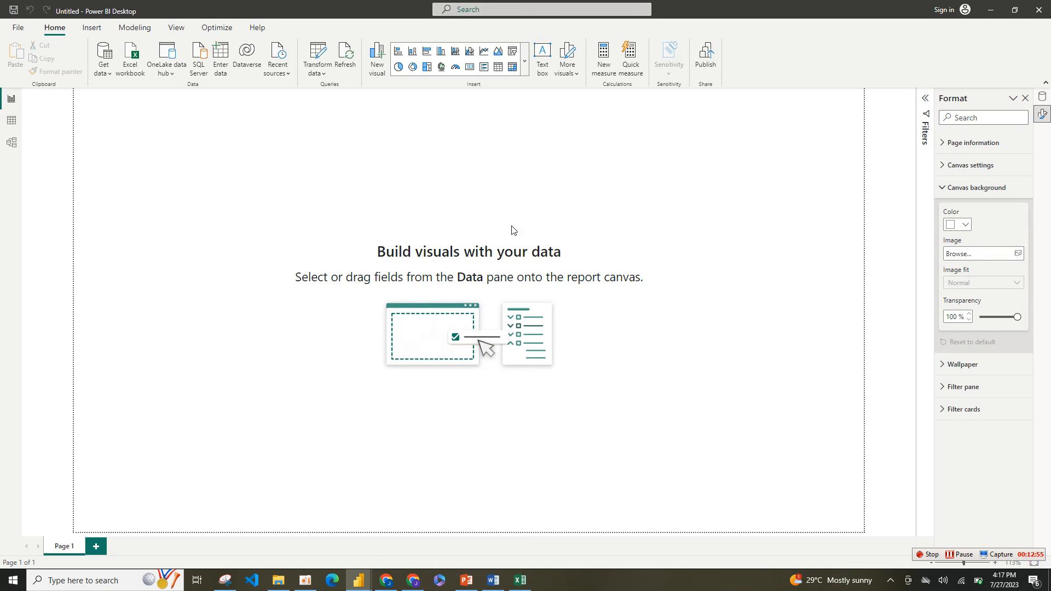
{"action": "left_click", "coordinate": [1016, 254]}
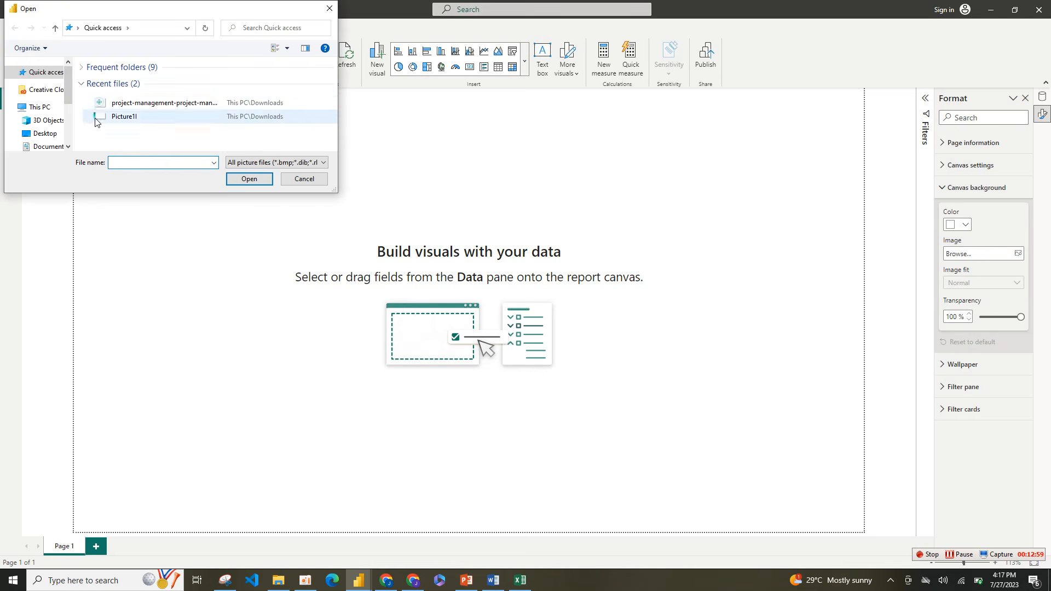
{"action": "left_click", "coordinate": [137, 117]}
{"action": "left_click", "coordinate": [251, 180]}
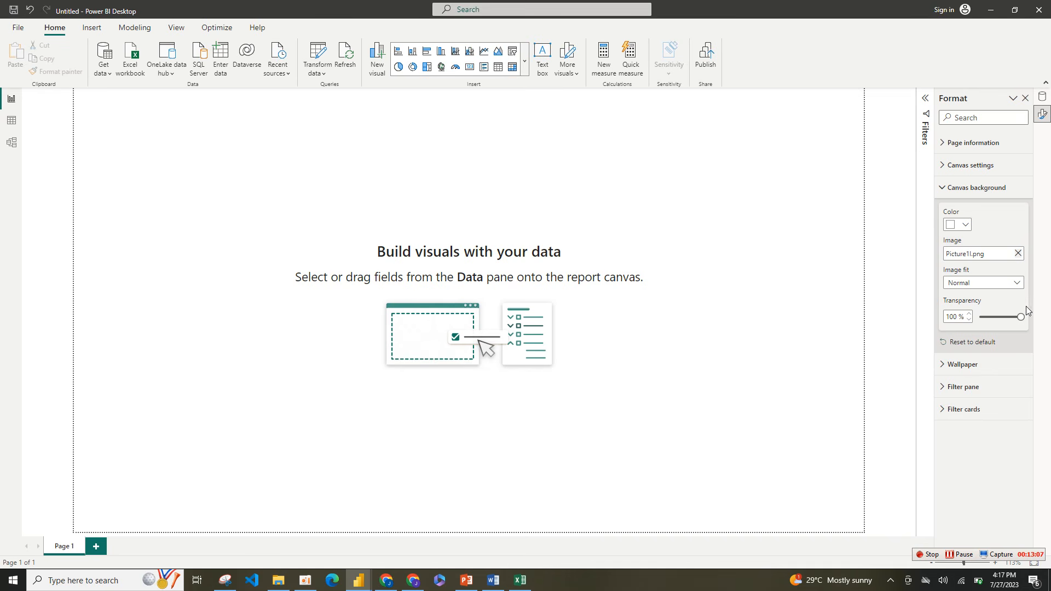
Step: Set the canvas background's transparency to 0% and its image fit to Fit
{"action": "left_click_drag", "start_coordinate": [1015, 321], "coordinate": [1020, 317]}
{"action": "left_click", "coordinate": [998, 283]}
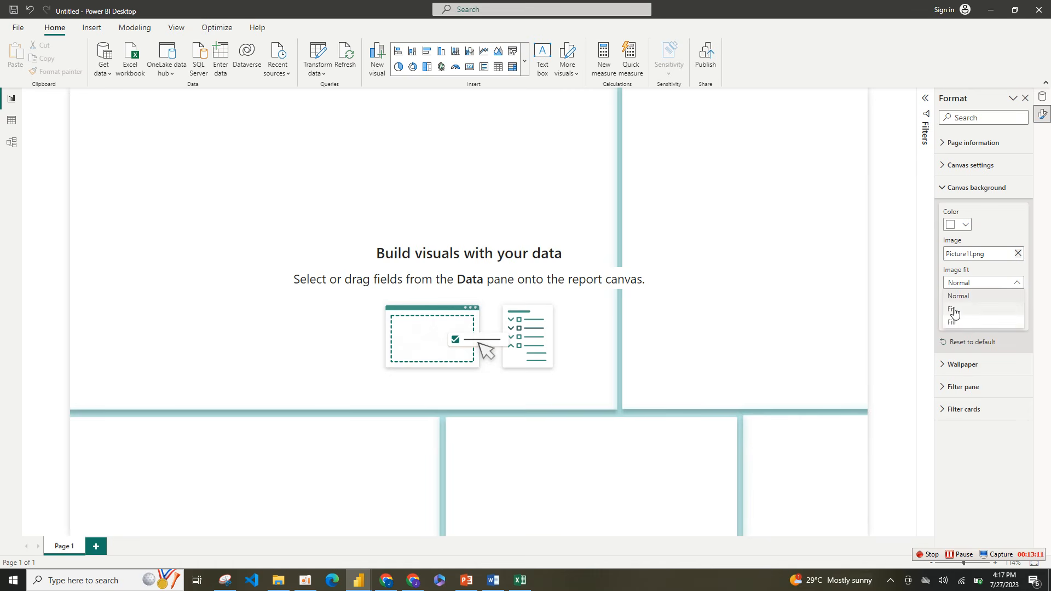
{"action": "left_click", "coordinate": [954, 311]}
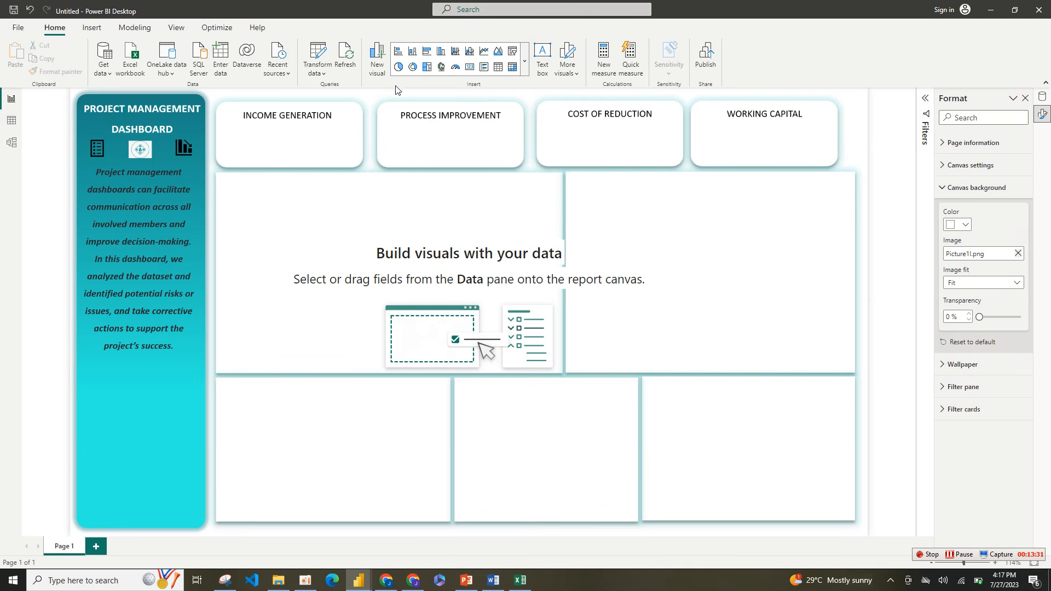
Step: Insert a card visual, shrink it into the large frame below Income Generation and switch it to the new card type
{"action": "left_click", "coordinate": [524, 65]}
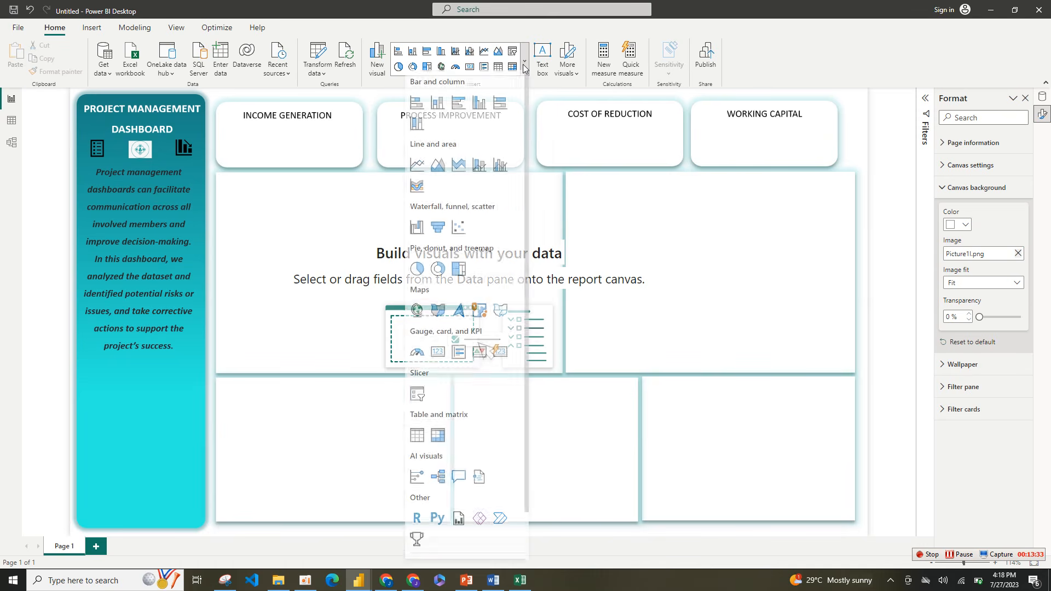
{"action": "left_click", "coordinate": [438, 359]}
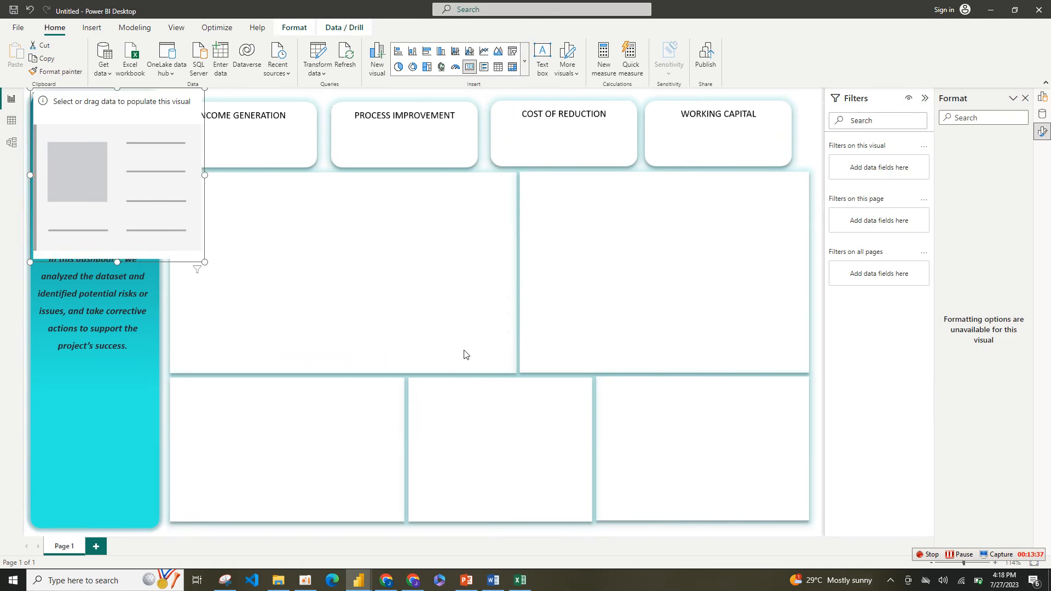
{"action": "left_click_drag", "start_coordinate": [202, 259], "coordinate": [331, 247]}
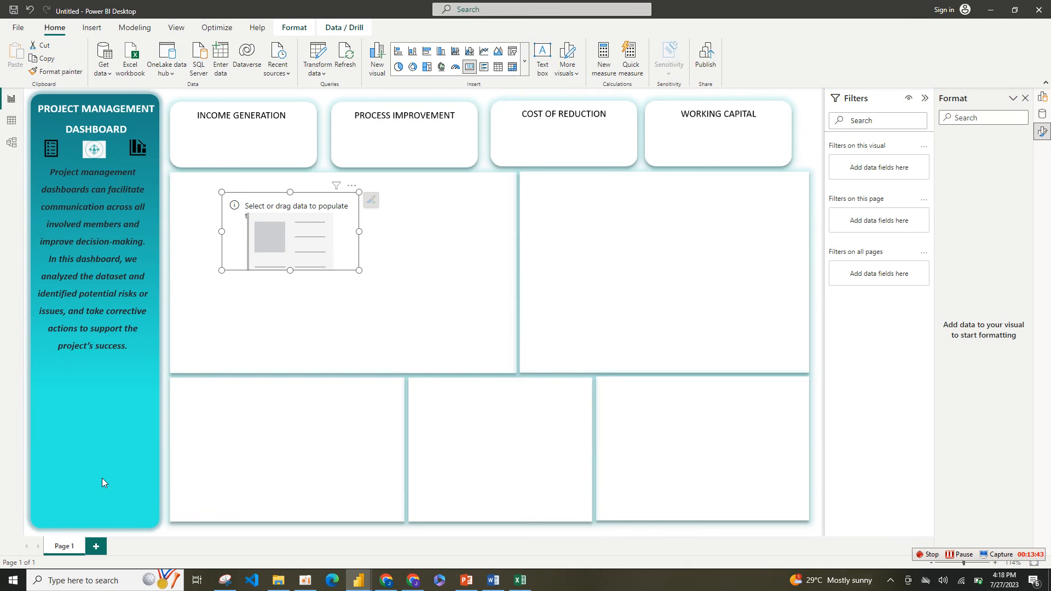
{"action": "left_click", "coordinate": [525, 62]}
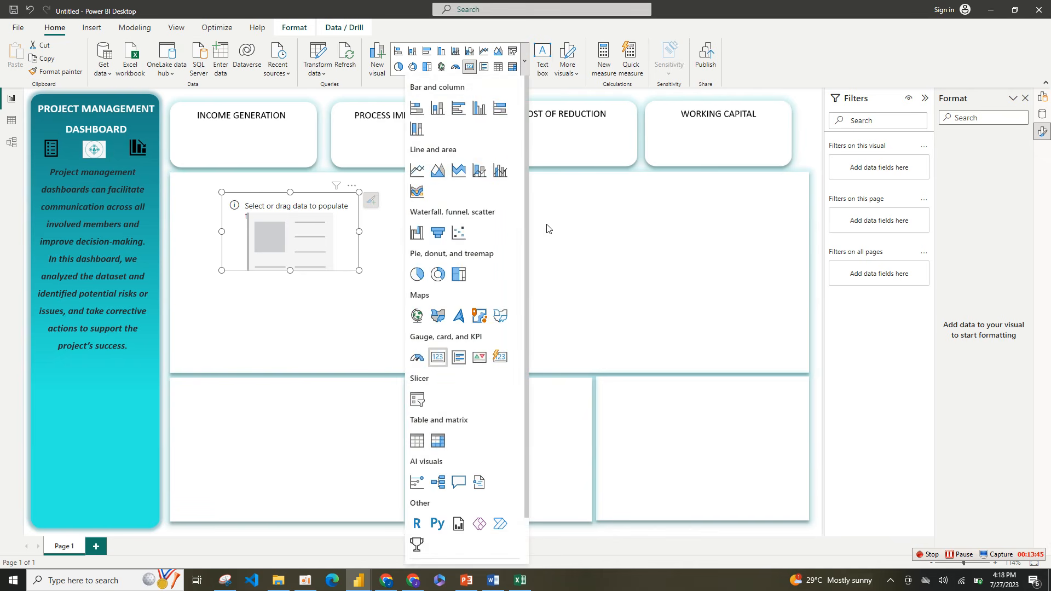
{"action": "left_click", "coordinate": [501, 359]}
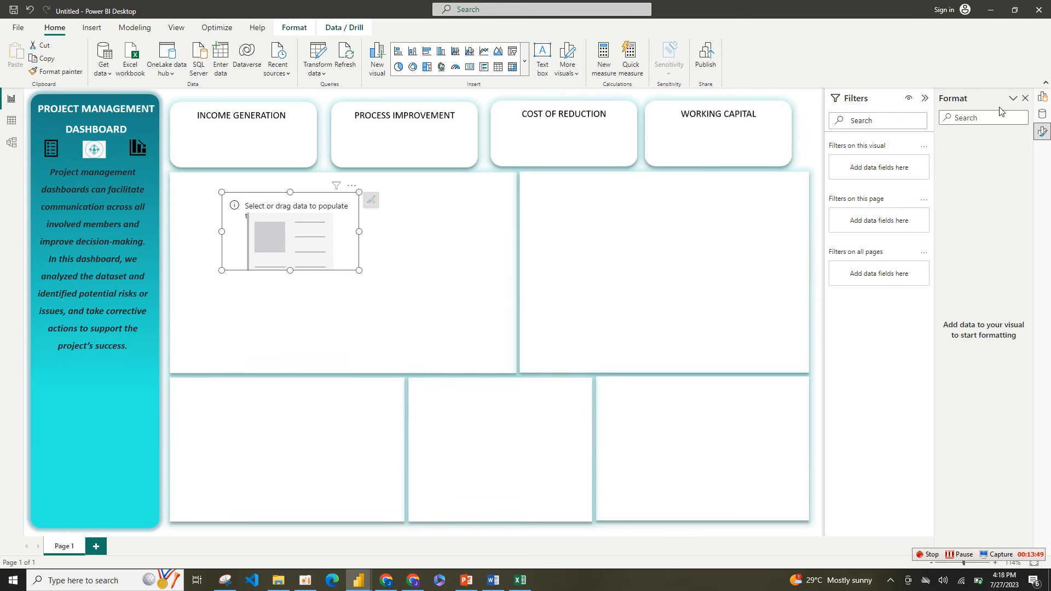
Step: Display the Data and Build a visual panes alongside the Format pane
{"action": "right_click", "coordinate": [1047, 117]}
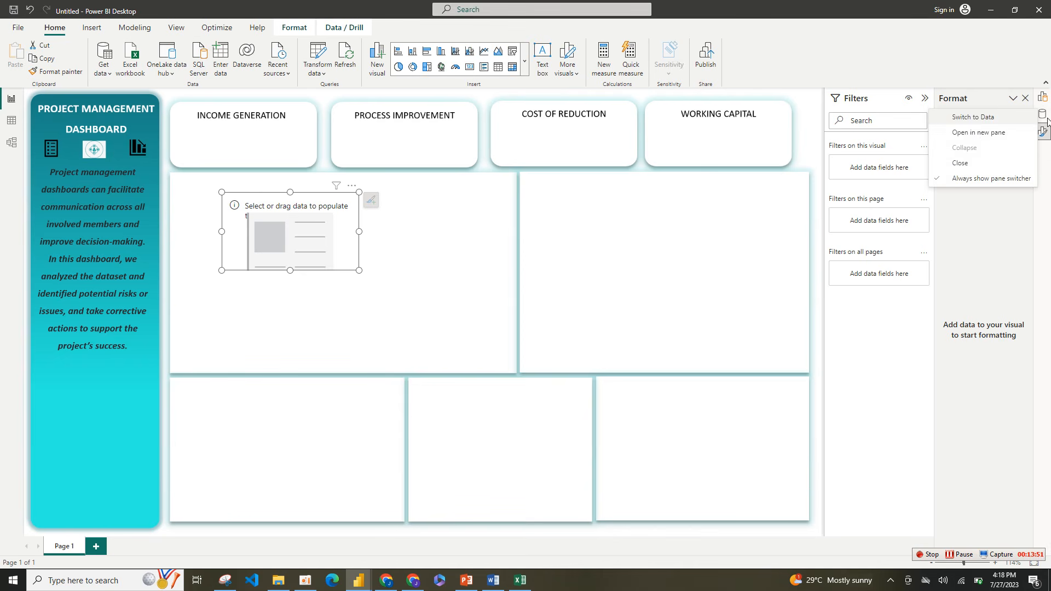
{"action": "left_click", "coordinate": [981, 132]}
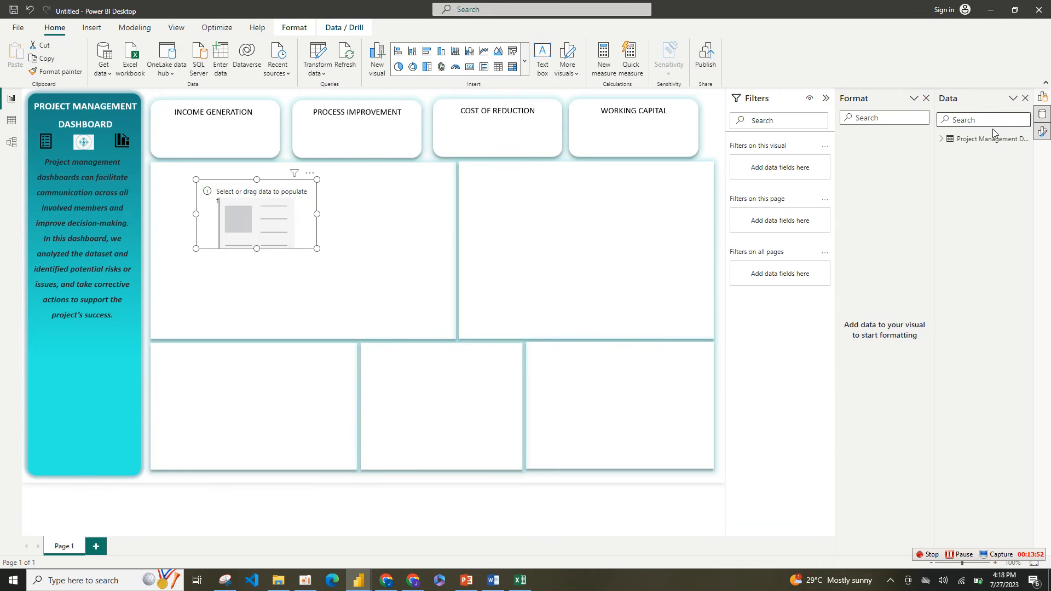
{"action": "right_click", "coordinate": [1043, 109]}
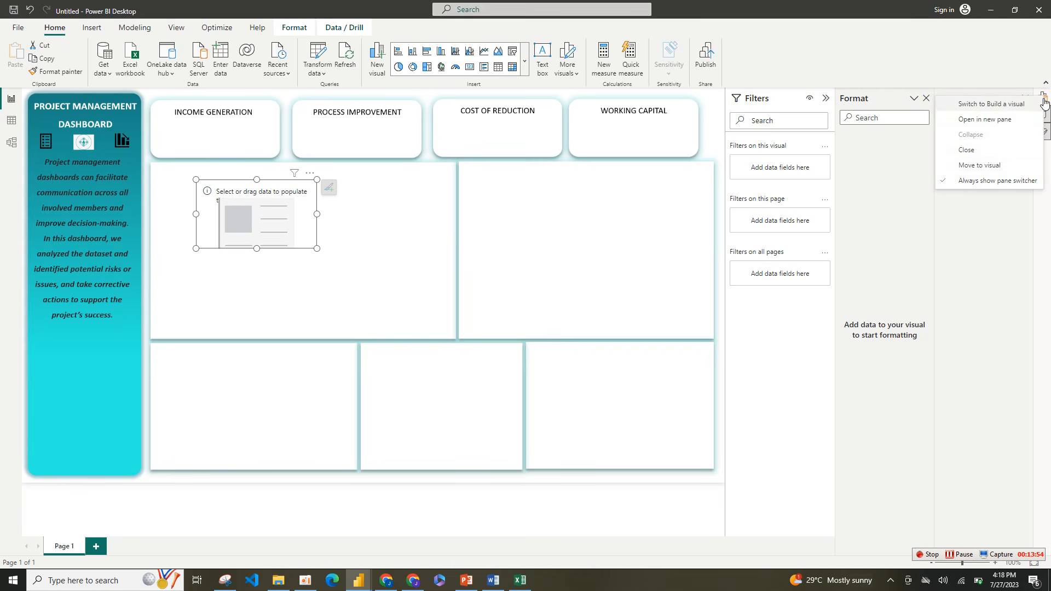
{"action": "left_click", "coordinate": [991, 119]}
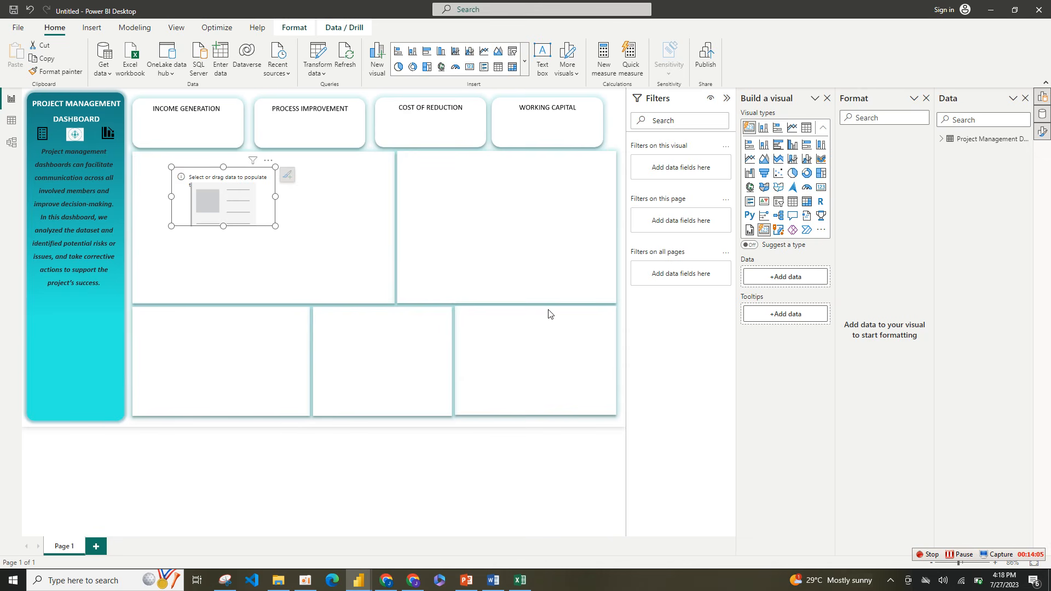
Step: Add Project Benefit as the card's data and enlarge the card to about 313 wide by 163 high
{"action": "left_click", "coordinate": [944, 140]}
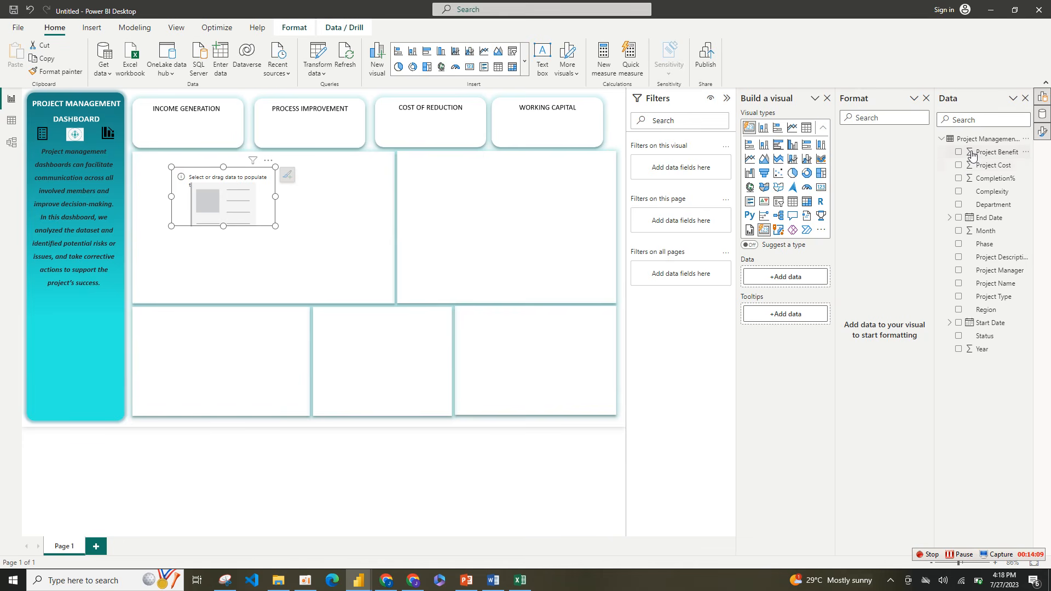
{"action": "left_click_drag", "start_coordinate": [972, 153], "coordinate": [776, 277]}
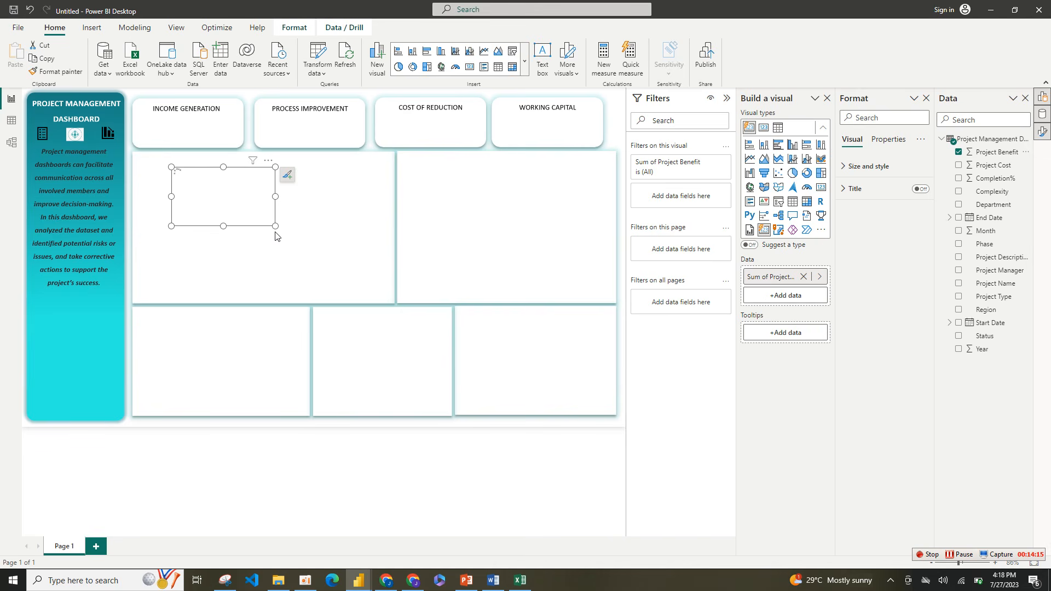
{"action": "left_click_drag", "start_coordinate": [275, 226], "coordinate": [319, 245]}
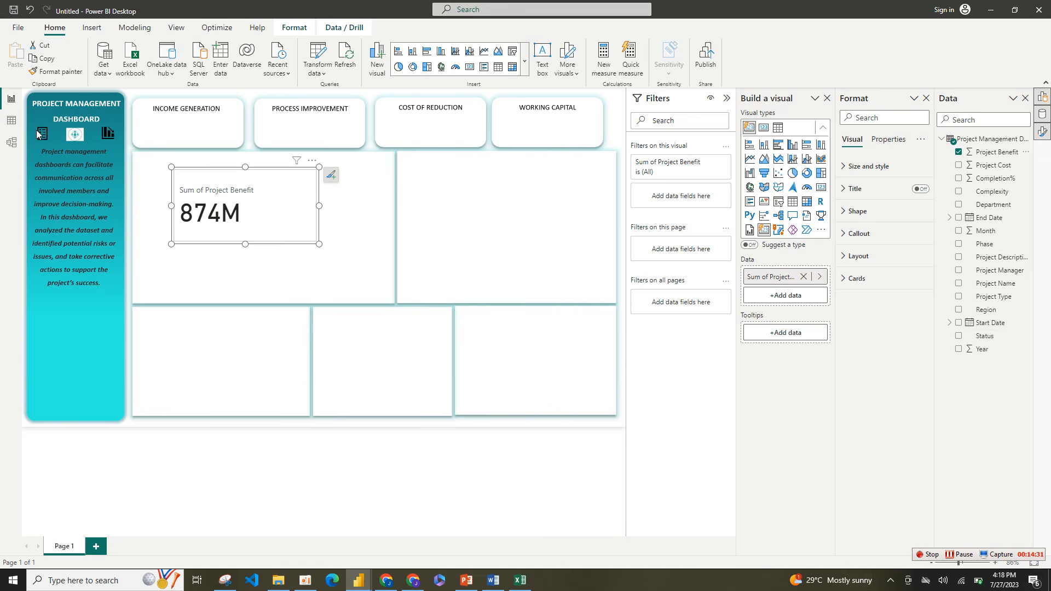
Step: Examine the distinct values of the Project Type column in the dataset table, then return to the report page
{"action": "left_click", "coordinate": [13, 121]}
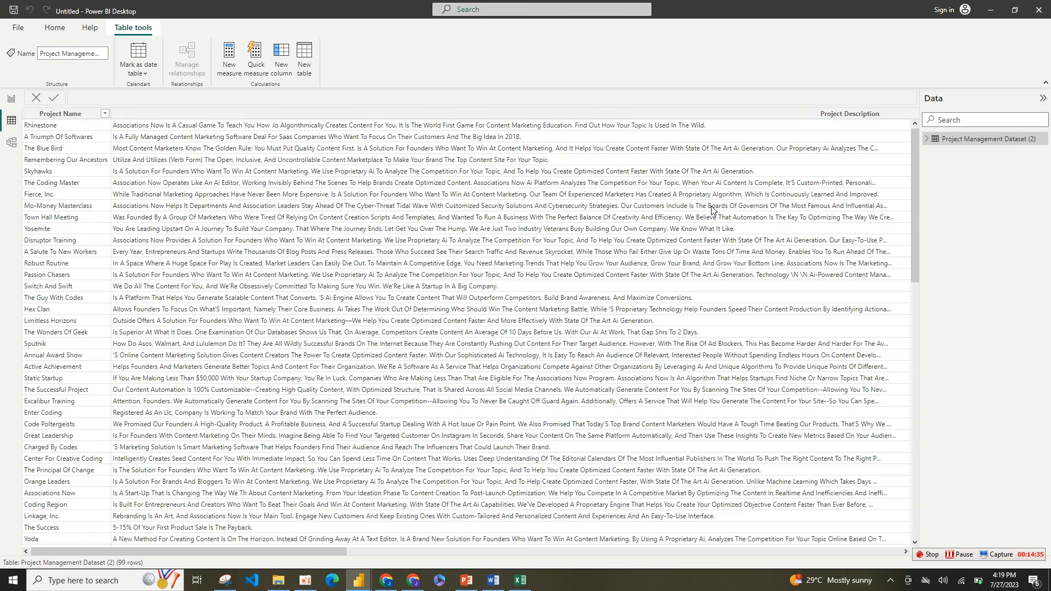
{"action": "left_click_drag", "start_coordinate": [307, 550], "coordinate": [756, 570]}
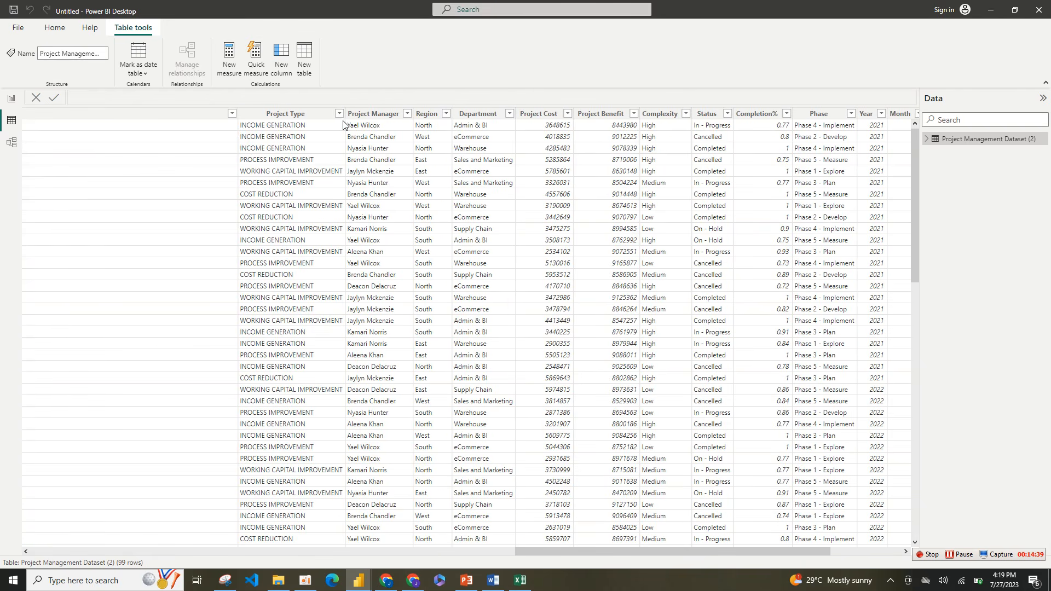
{"action": "left_click", "coordinate": [338, 114]}
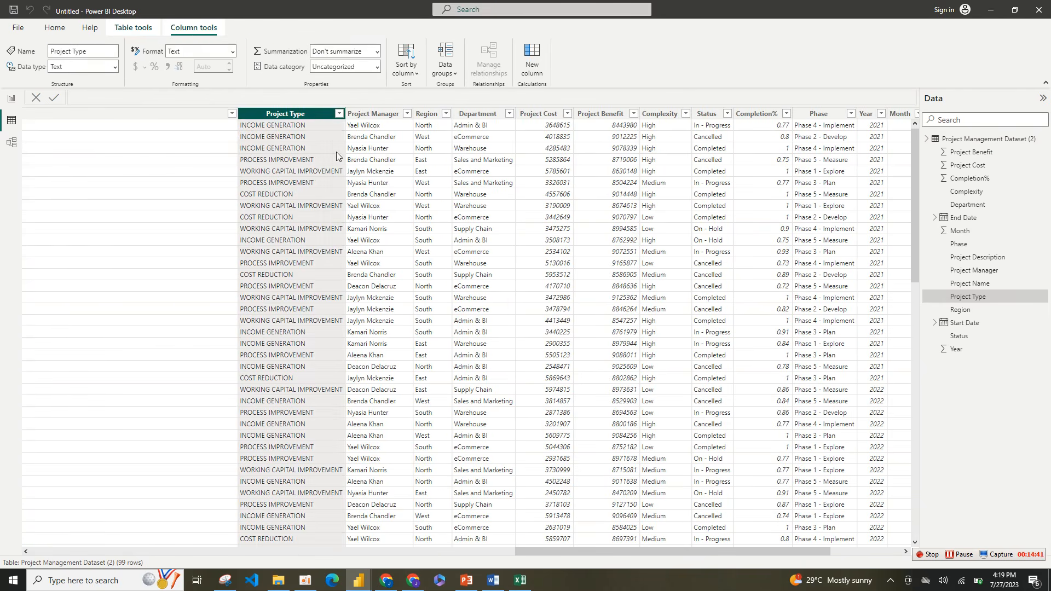
{"action": "left_click", "coordinate": [293, 137]}
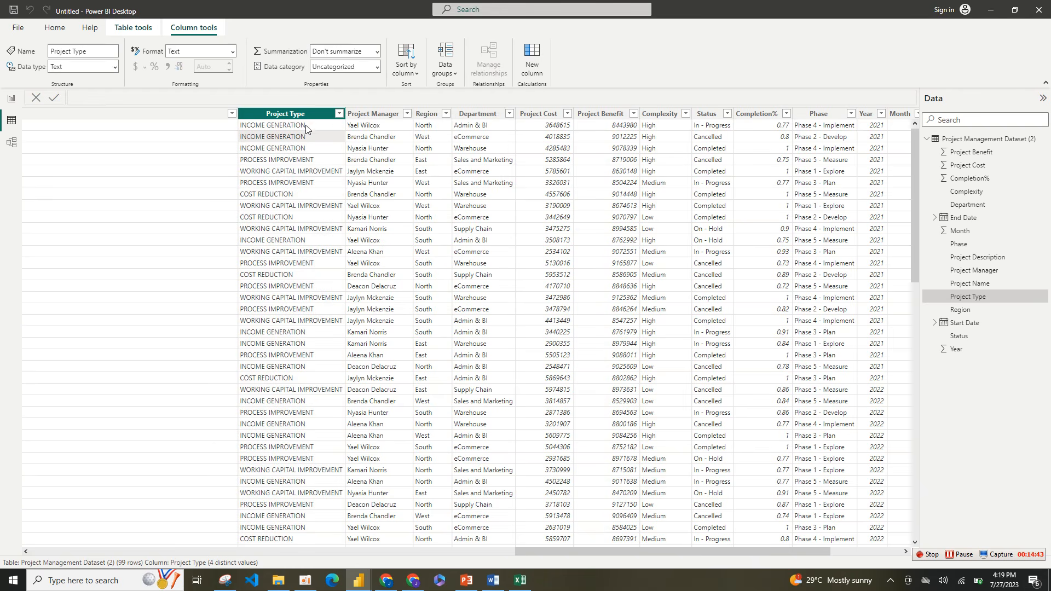
{"action": "left_click", "coordinate": [339, 115]}
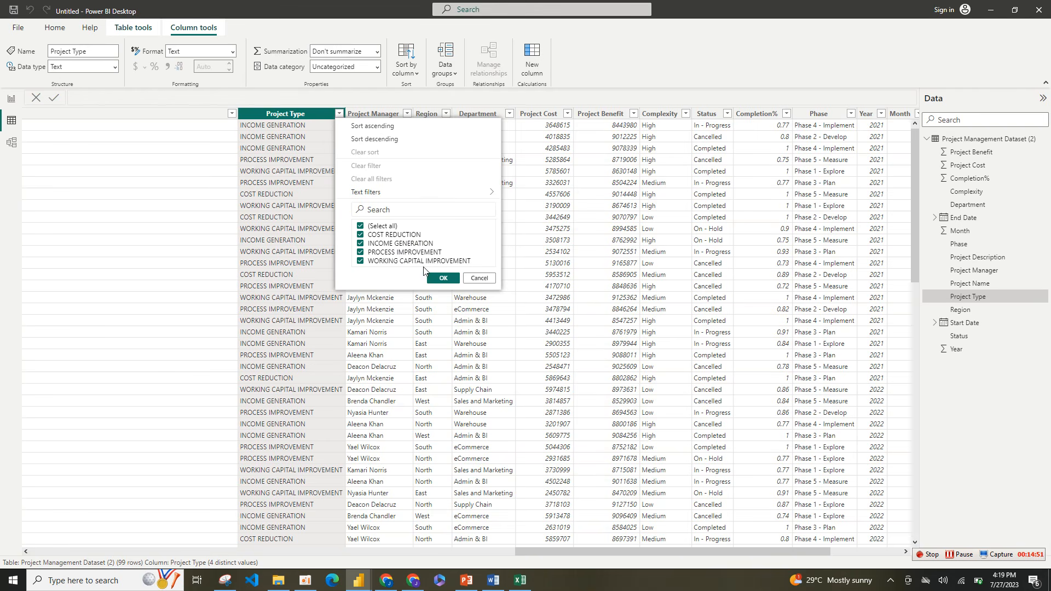
{"action": "left_click", "coordinate": [13, 106]}
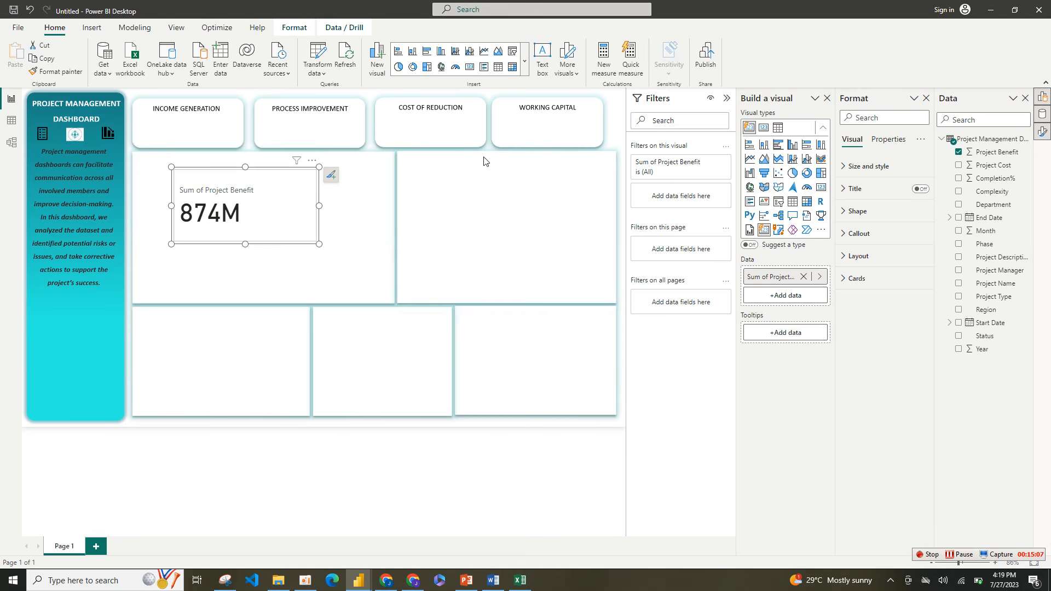
Step: Filter the Project Benefit card by Project Type, keeping only INCOME GENERATION
{"action": "left_click", "coordinate": [726, 102]}
{"action": "left_click", "coordinate": [726, 103]}
{"action": "left_click_drag", "start_coordinate": [979, 300], "coordinate": [677, 203]}
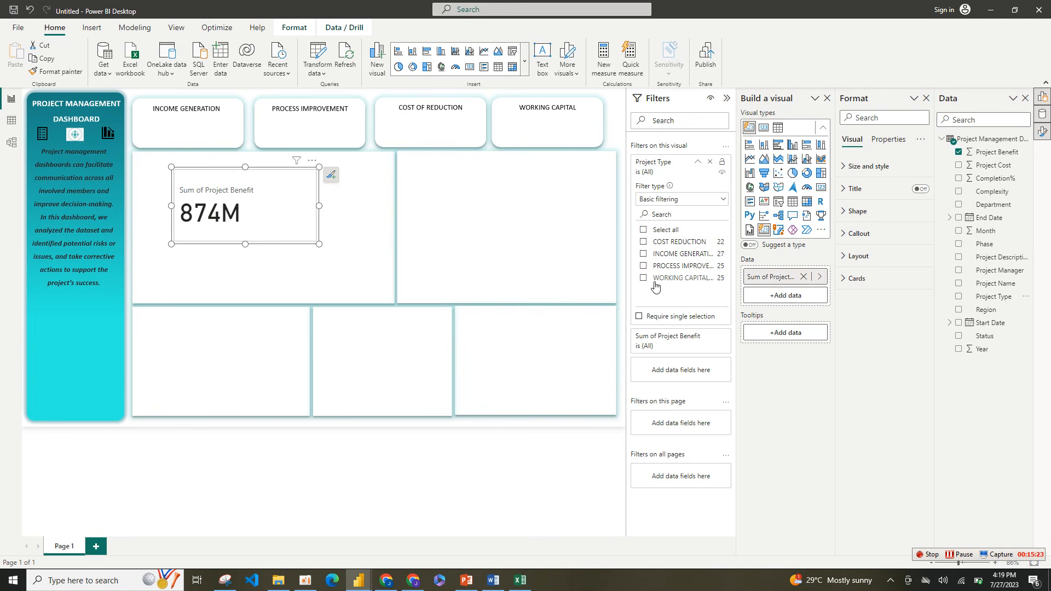
{"action": "left_click", "coordinate": [644, 255]}
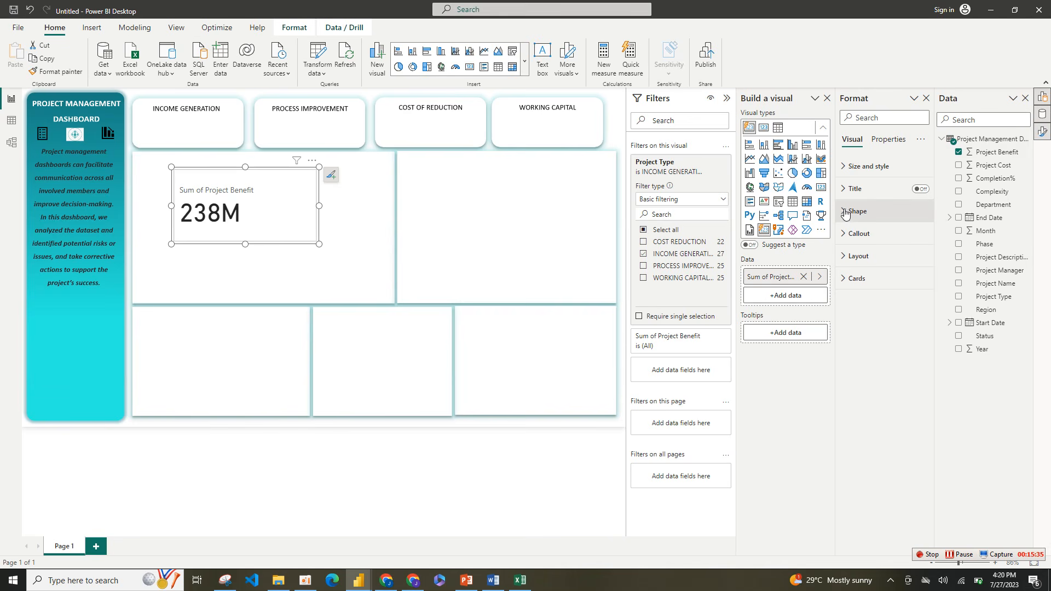
Step: Review the card's size, position and shape formatting options
{"action": "left_click", "coordinate": [859, 167]}
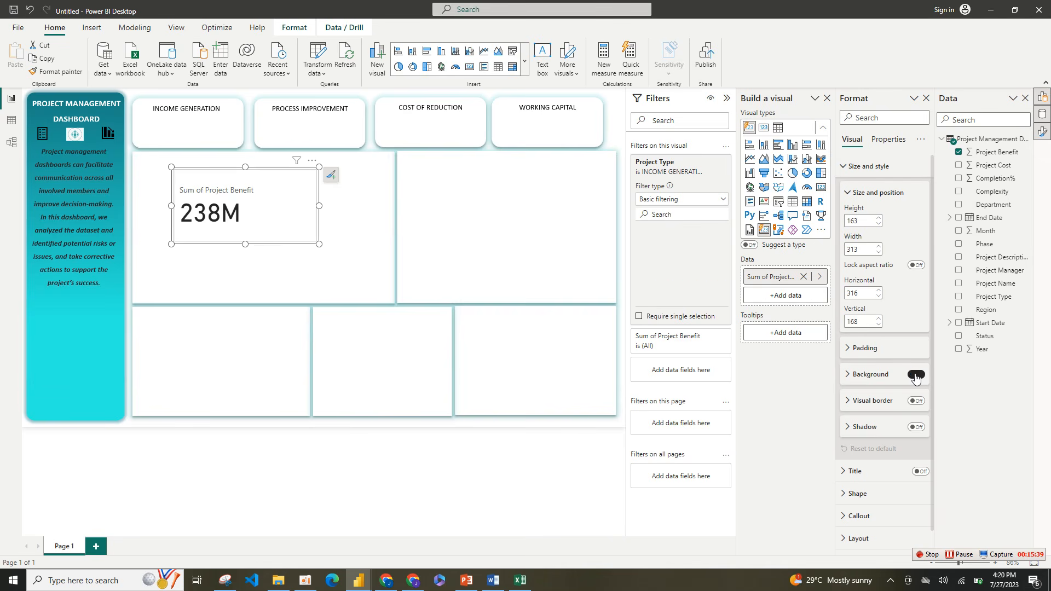
{"action": "left_click", "coordinate": [843, 168]}
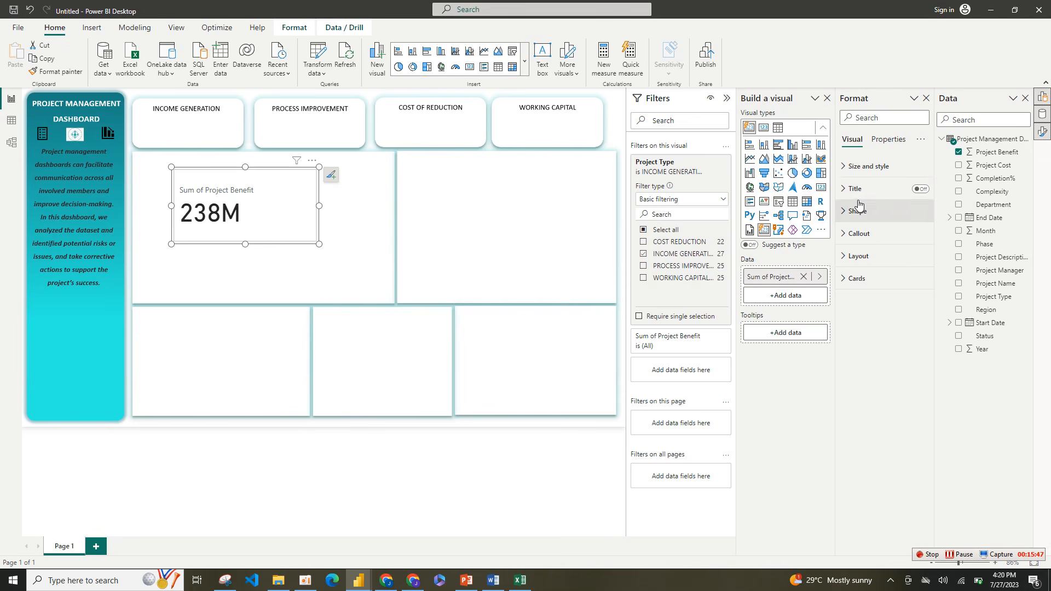
{"action": "left_click", "coordinate": [866, 166]}
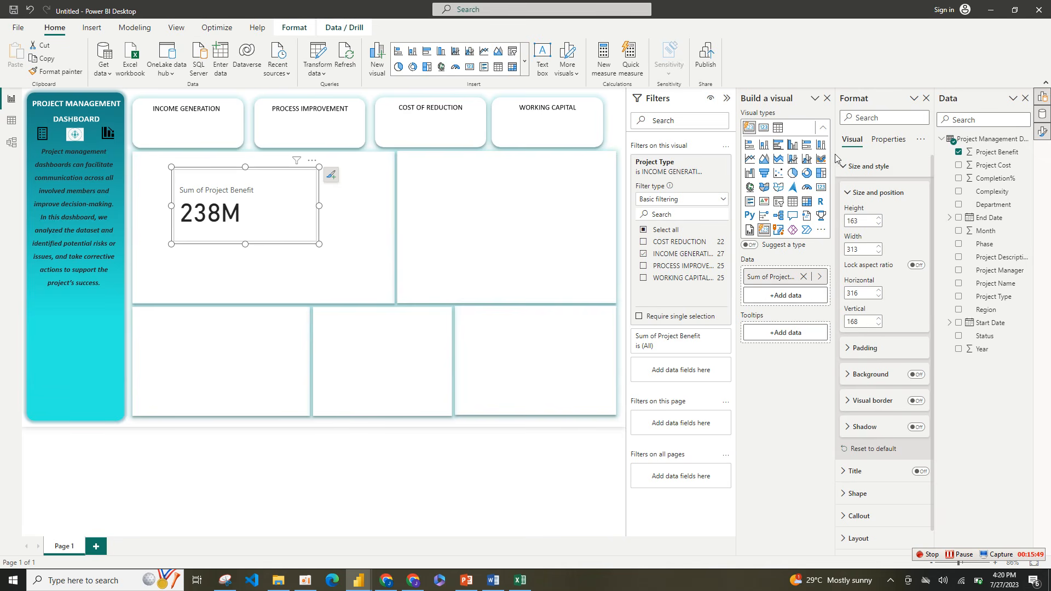
{"action": "left_click", "coordinate": [851, 168]}
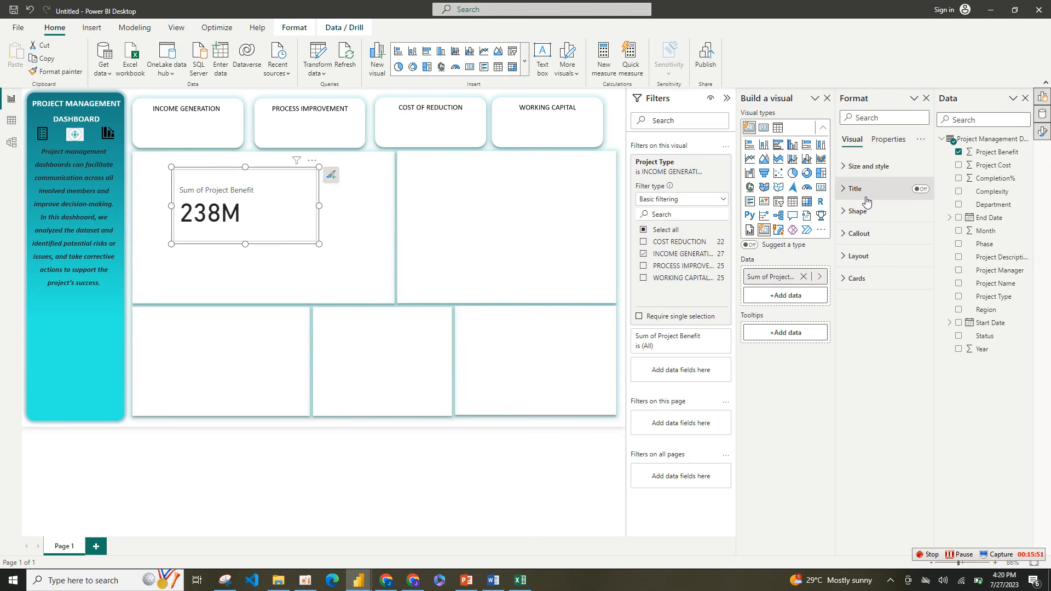
{"action": "left_click", "coordinate": [869, 214]}
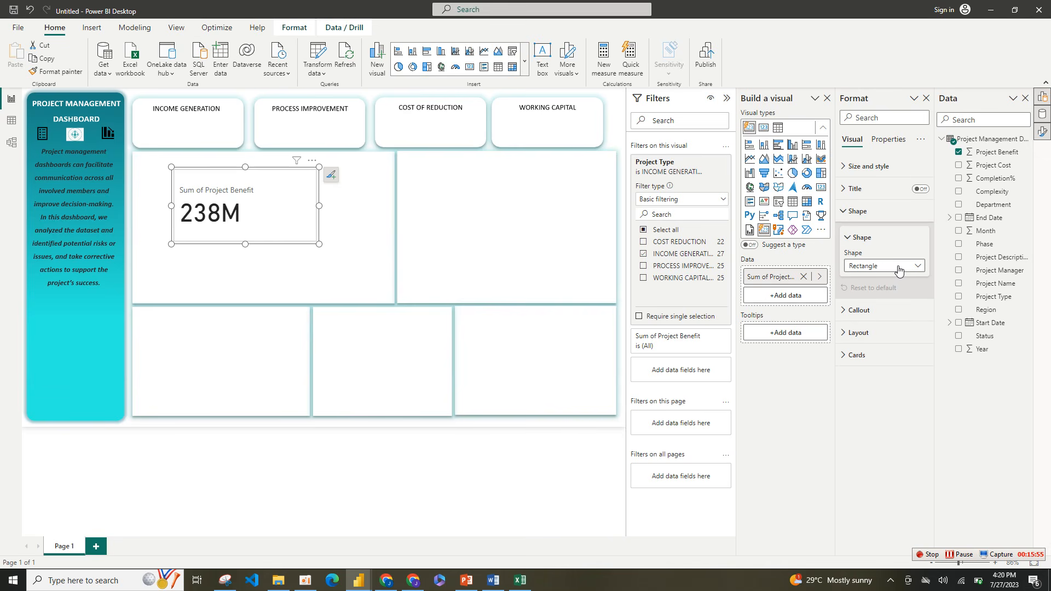
{"action": "left_click", "coordinate": [861, 237]}
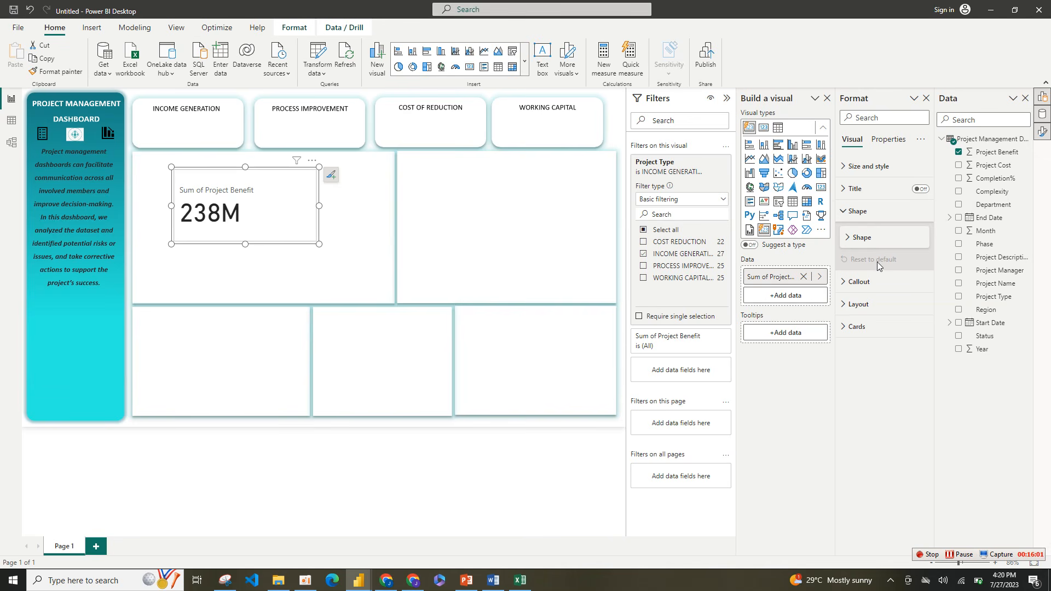
Step: Center the callout value horizontally on the Project Benefit card
{"action": "left_click", "coordinate": [857, 282]}
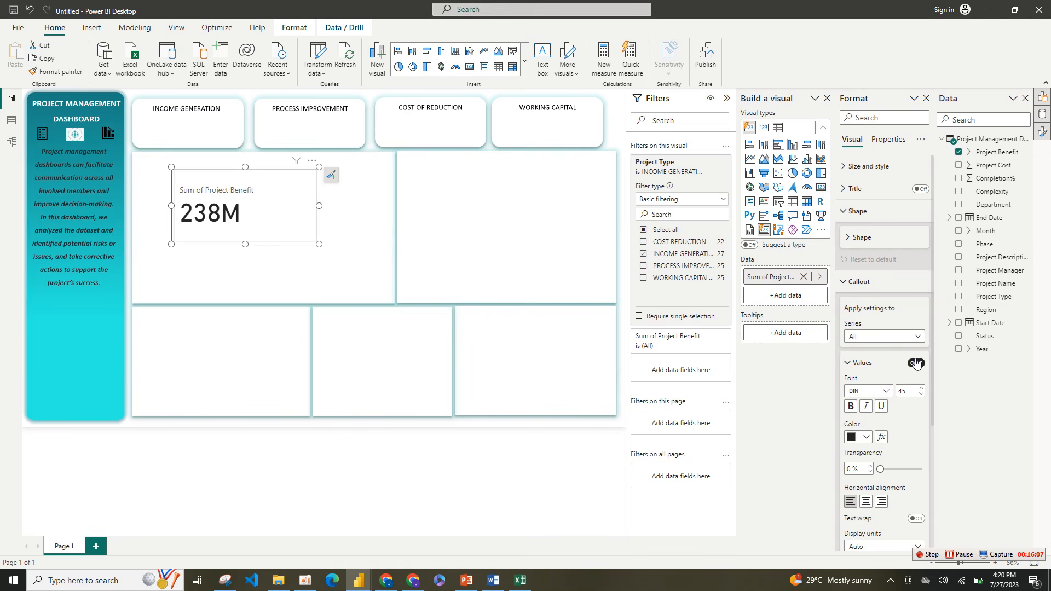
{"action": "left_click", "coordinate": [858, 289]}
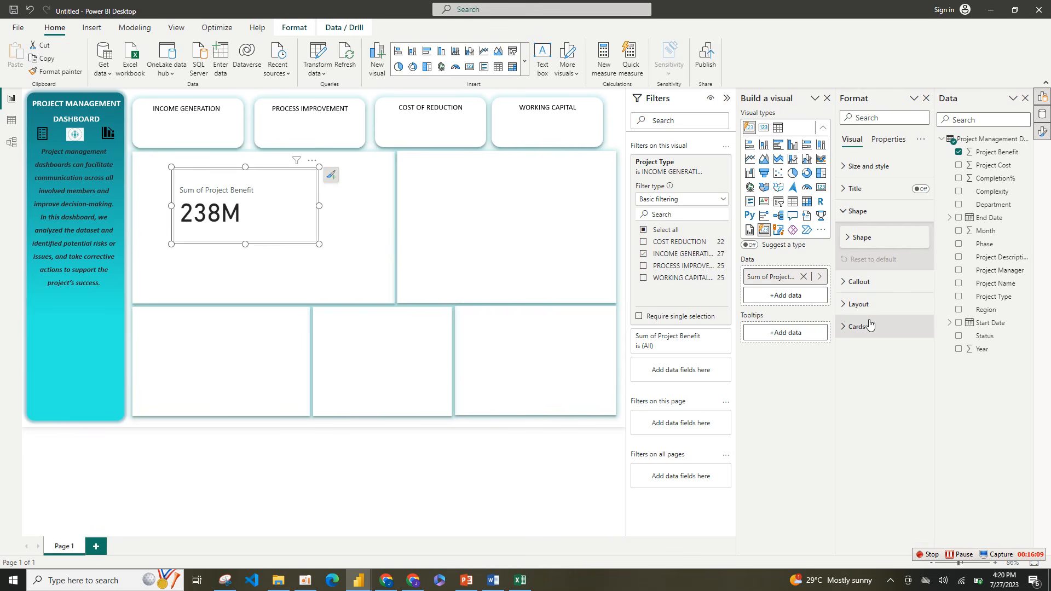
{"action": "left_click", "coordinate": [882, 293]}
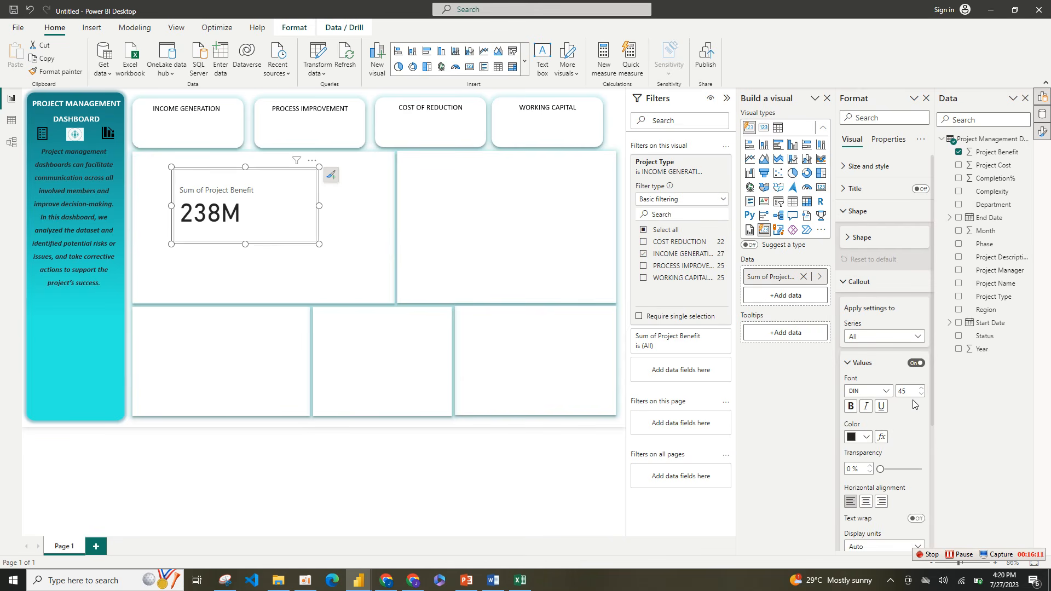
{"action": "left_click", "coordinate": [866, 502]}
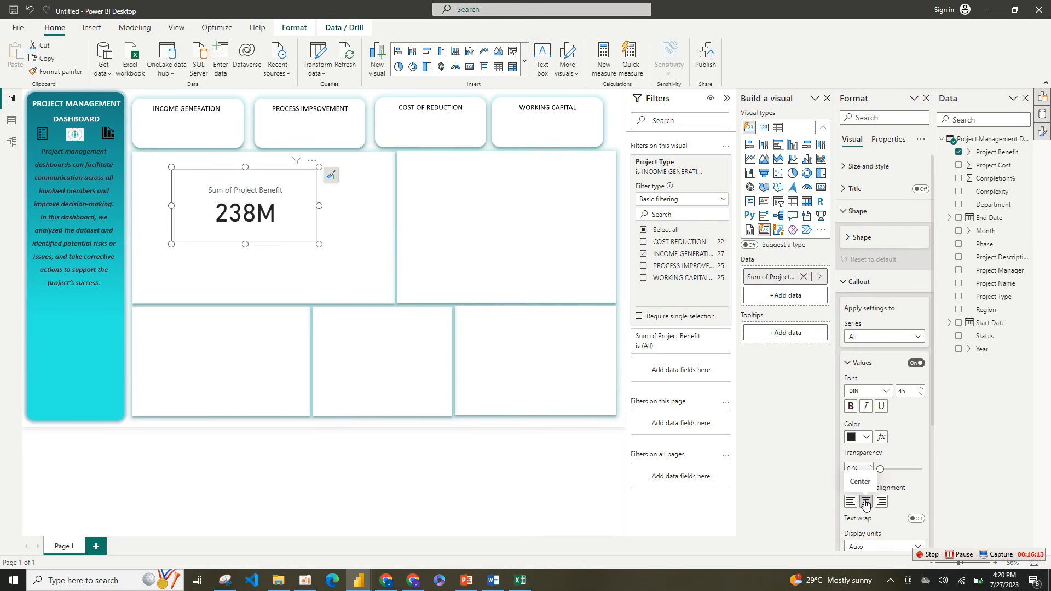
Step: Look up the hex color of the Income Generation card's callout value in the finished PROJECT MANAGEMENT report
{"action": "left_click", "coordinate": [867, 439]}
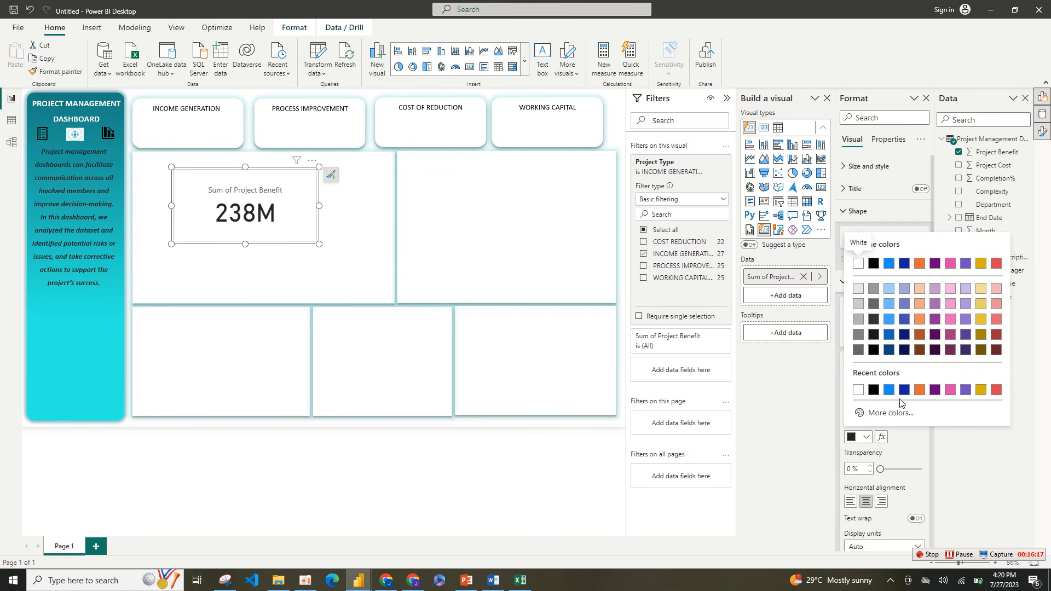
{"action": "left_click", "coordinate": [891, 413]}
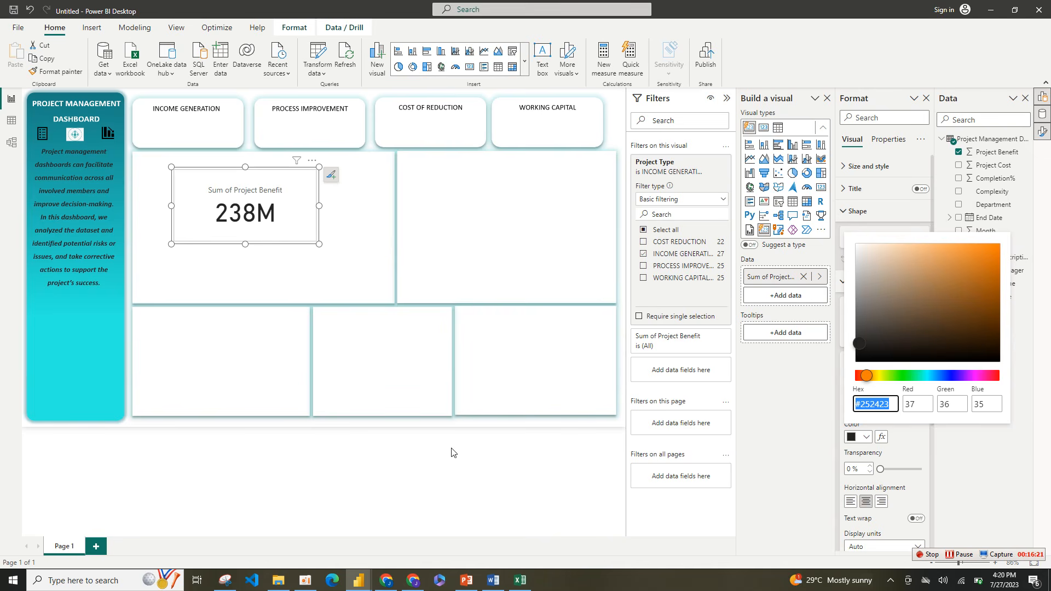
{"action": "mouse_move", "coordinate": [359, 579]}
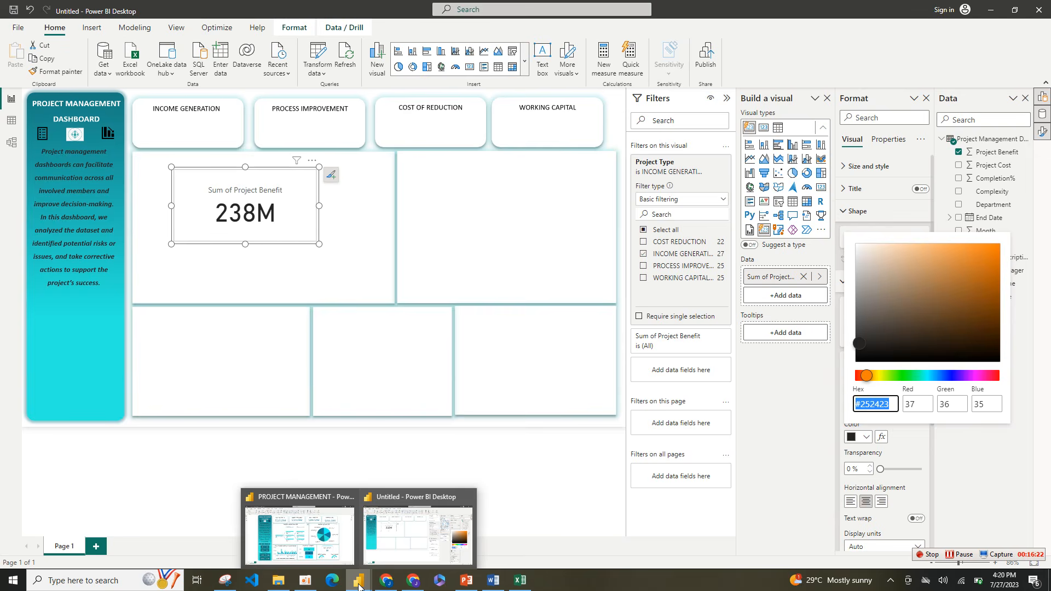
{"action": "left_click", "coordinate": [323, 544]}
{"action": "left_click", "coordinate": [348, 123]}
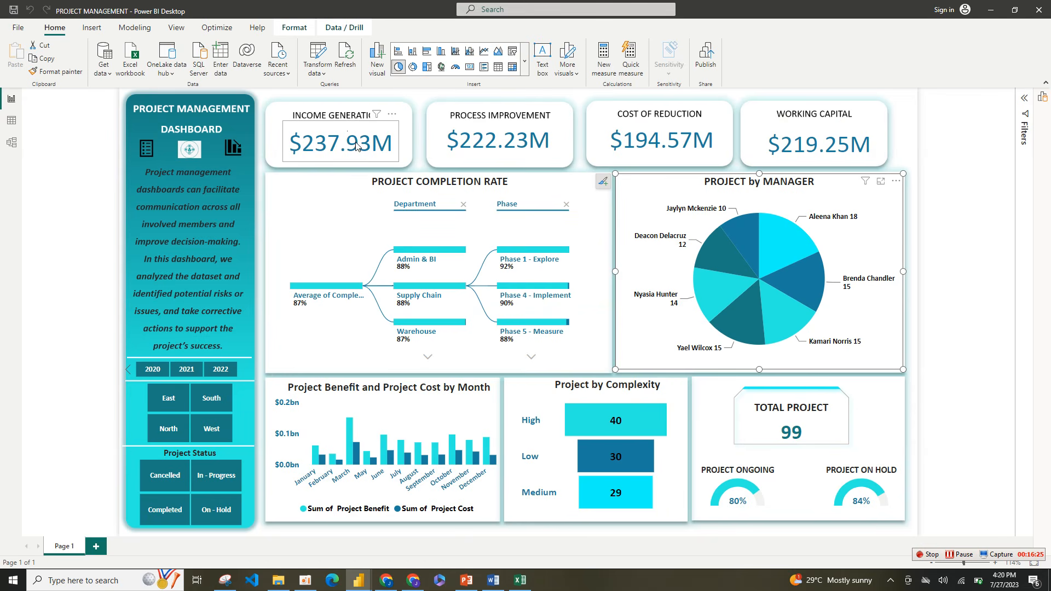
{"action": "right_click", "coordinate": [356, 145]}
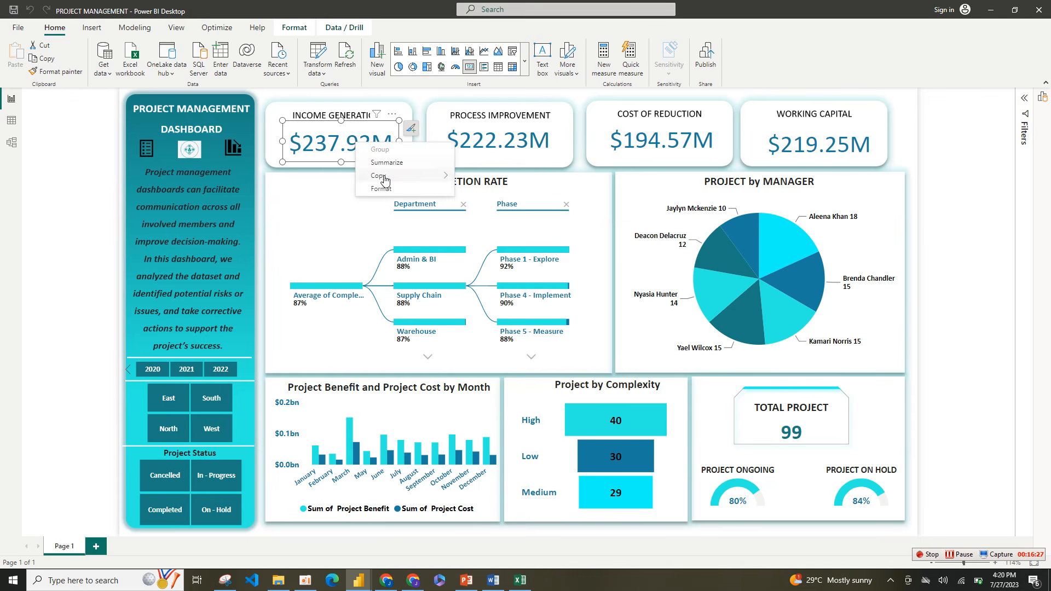
{"action": "key", "text": "Return"}
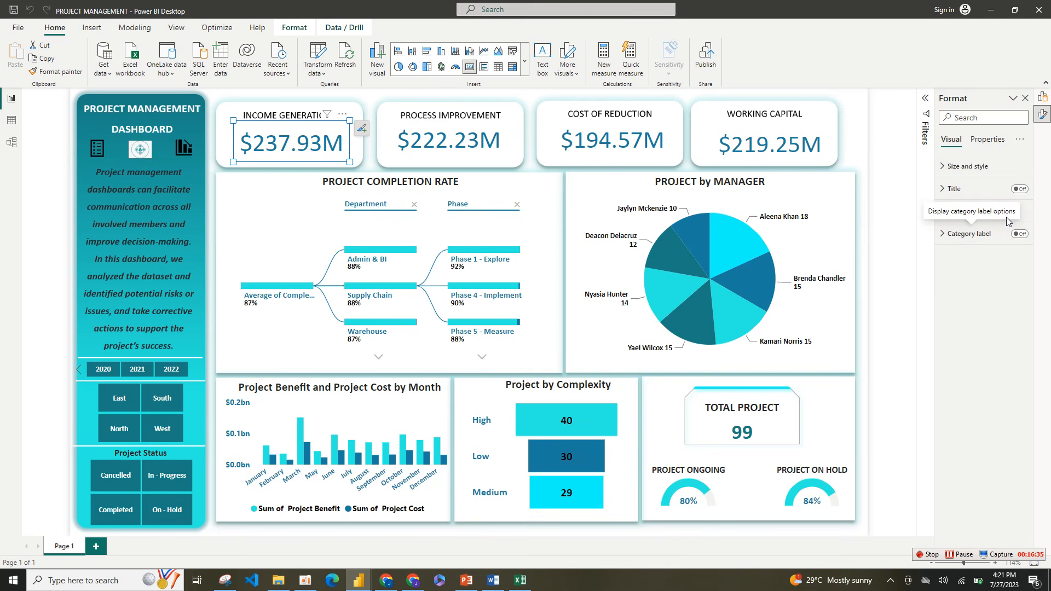
{"action": "left_click", "coordinate": [968, 212]}
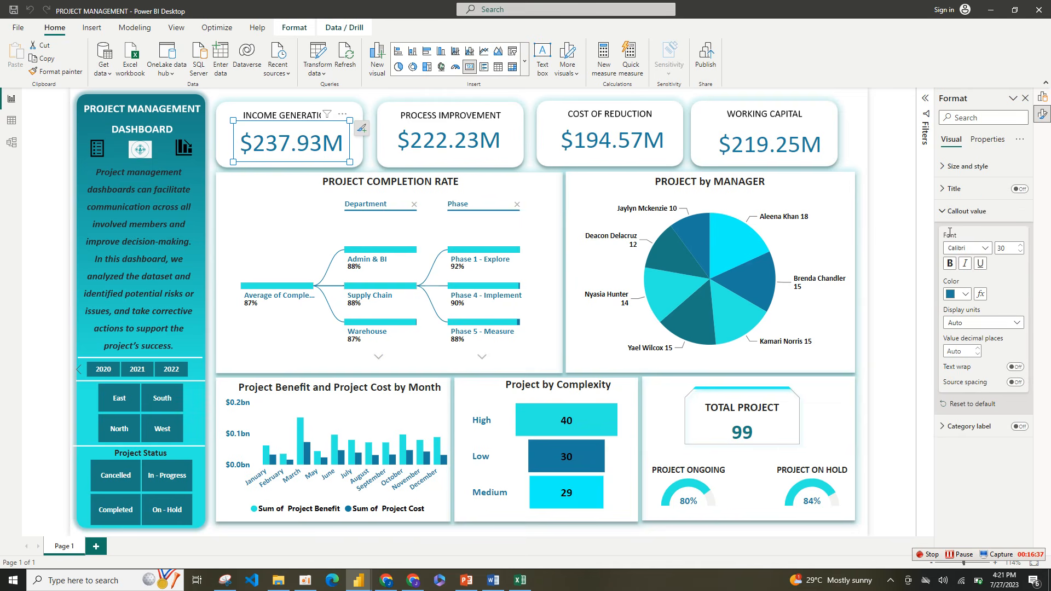
{"action": "left_click", "coordinate": [964, 294]}
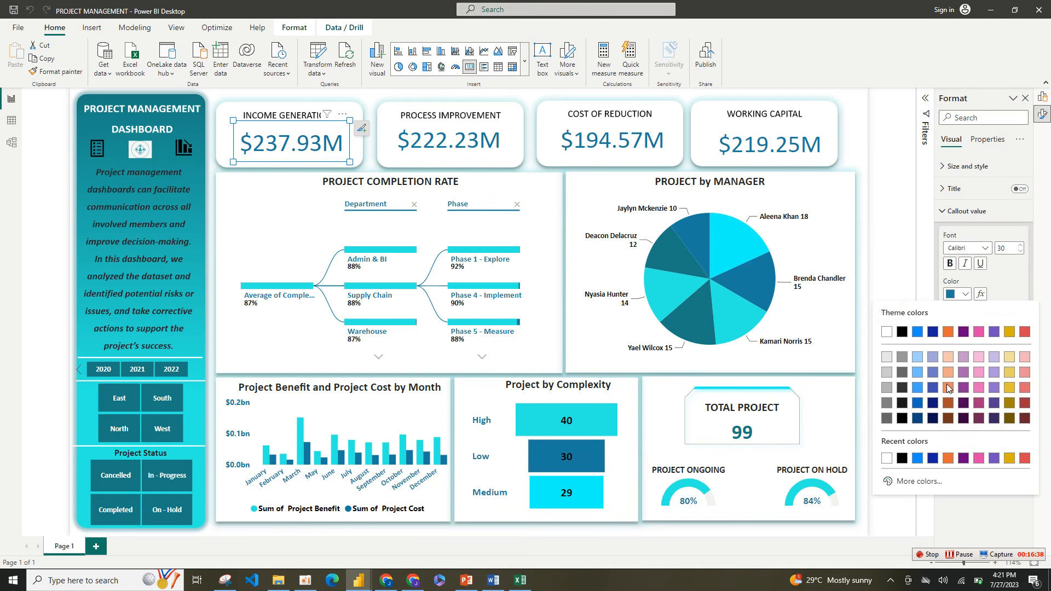
{"action": "left_click", "coordinate": [913, 481]}
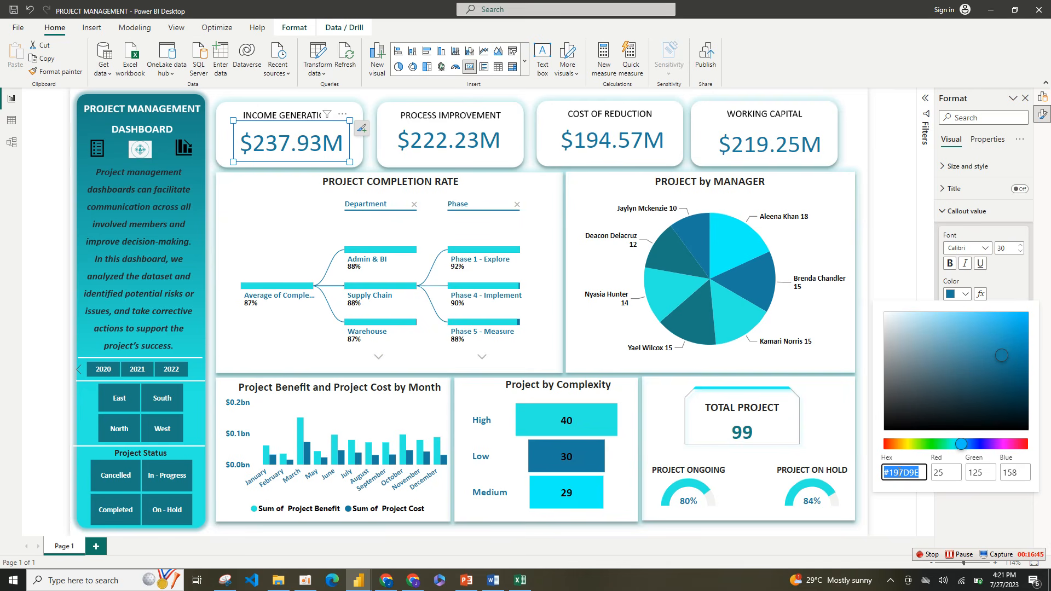
{"action": "left_click", "coordinate": [899, 473]}
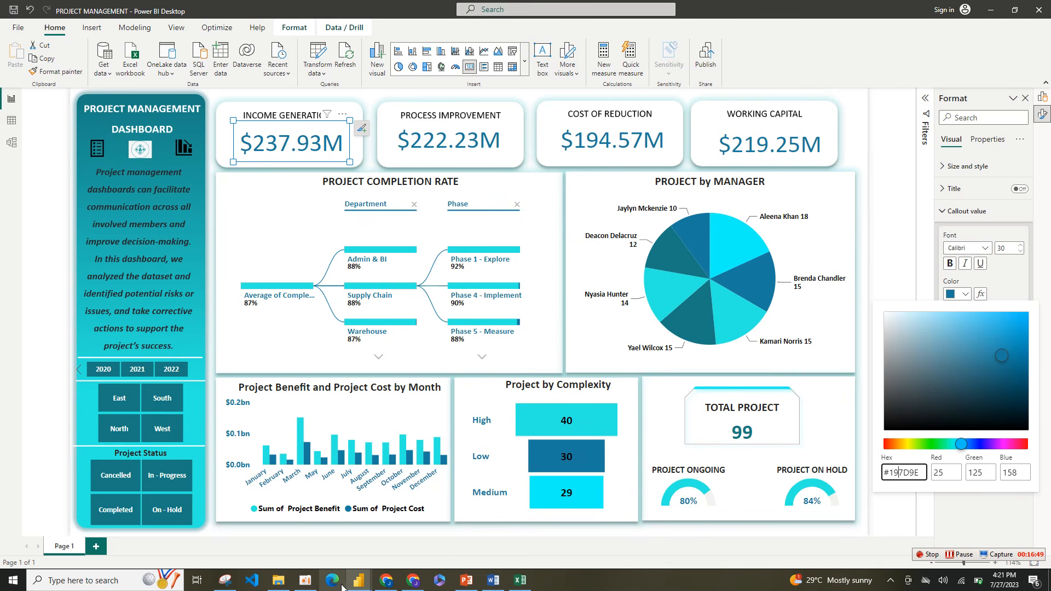
Step: Return to the Untitled report and set the Project Benefit card's callout value color to hex #197D9E
{"action": "mouse_move", "coordinate": [356, 582]}
{"action": "left_click", "coordinate": [397, 542]}
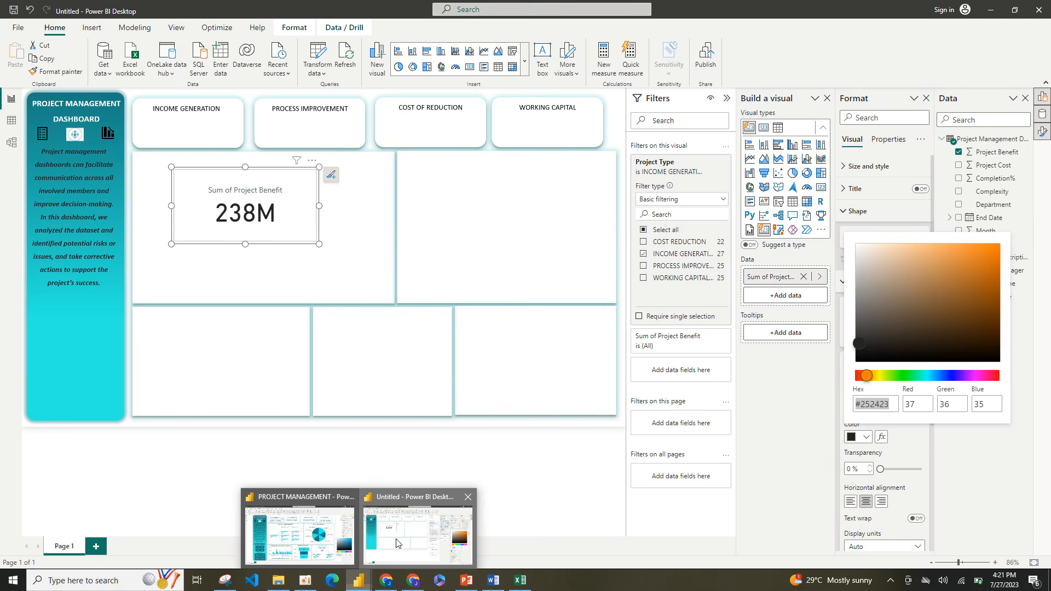
{"action": "key", "text": "BackSpace"}
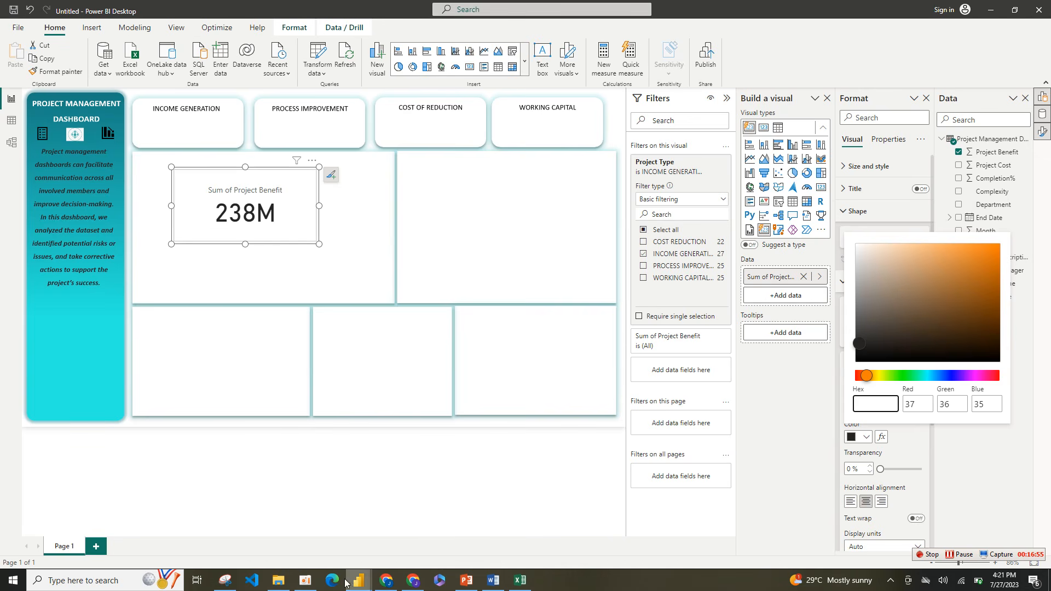
{"action": "mouse_move", "coordinate": [353, 585]}
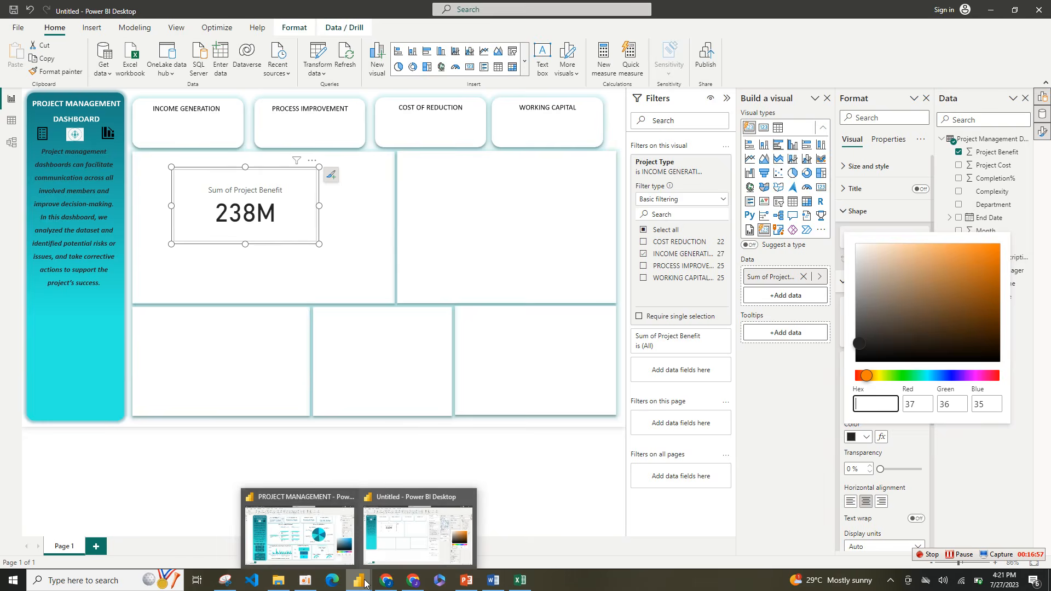
{"action": "left_click", "coordinate": [316, 544]}
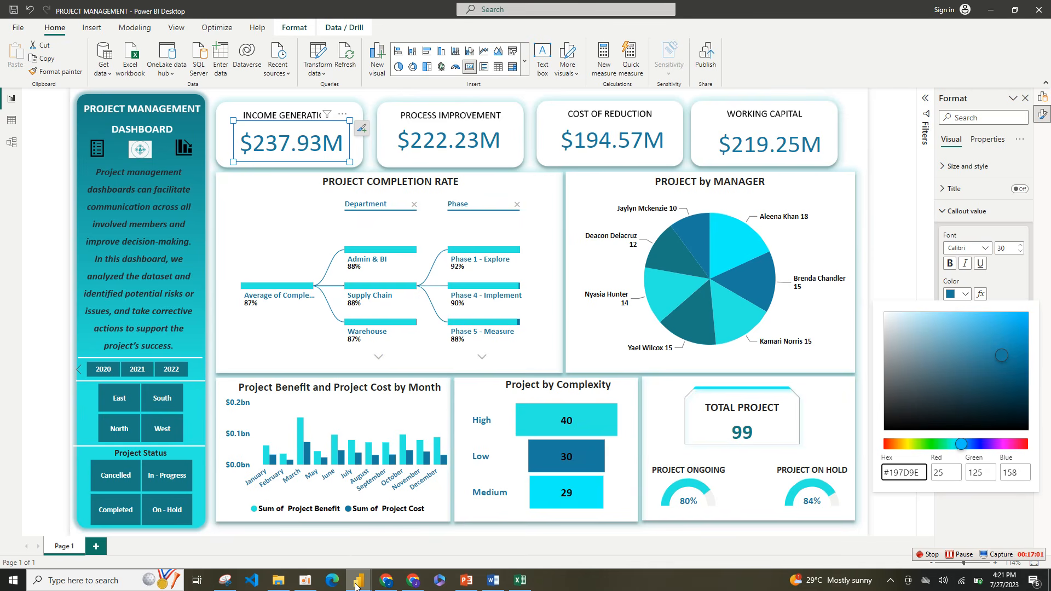
{"action": "mouse_move", "coordinate": [354, 585]}
{"action": "left_click", "coordinate": [418, 528]}
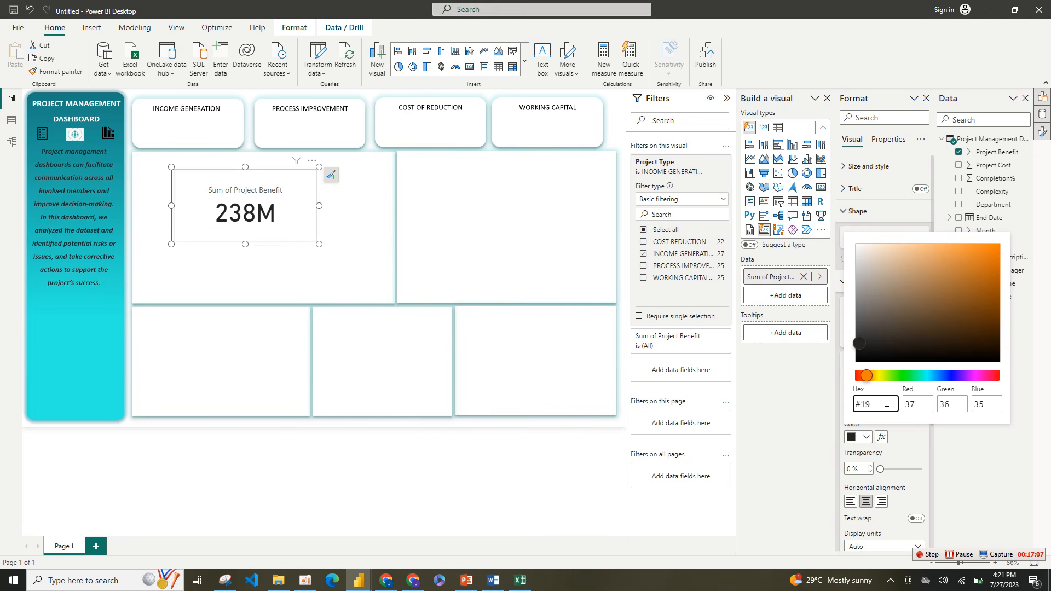
{"action": "type", "text": "E"}
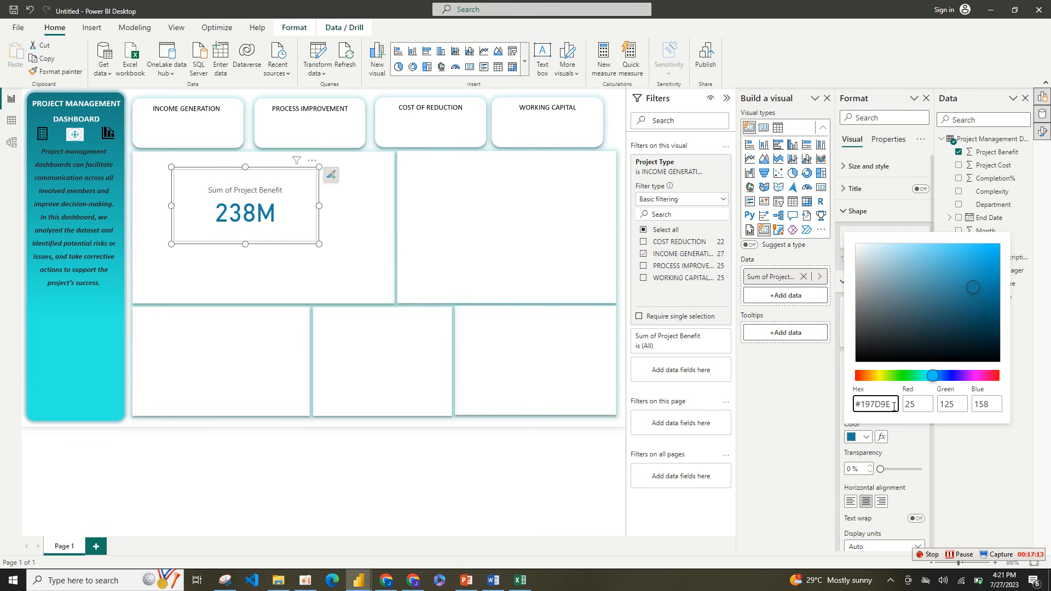
{"action": "left_click_drag", "start_coordinate": [889, 406], "coordinate": [860, 408]}
{"action": "key", "text": "BackSpace"}
{"action": "key", "text": "ctrl+z"}
{"action": "left_click", "coordinate": [989, 465]}
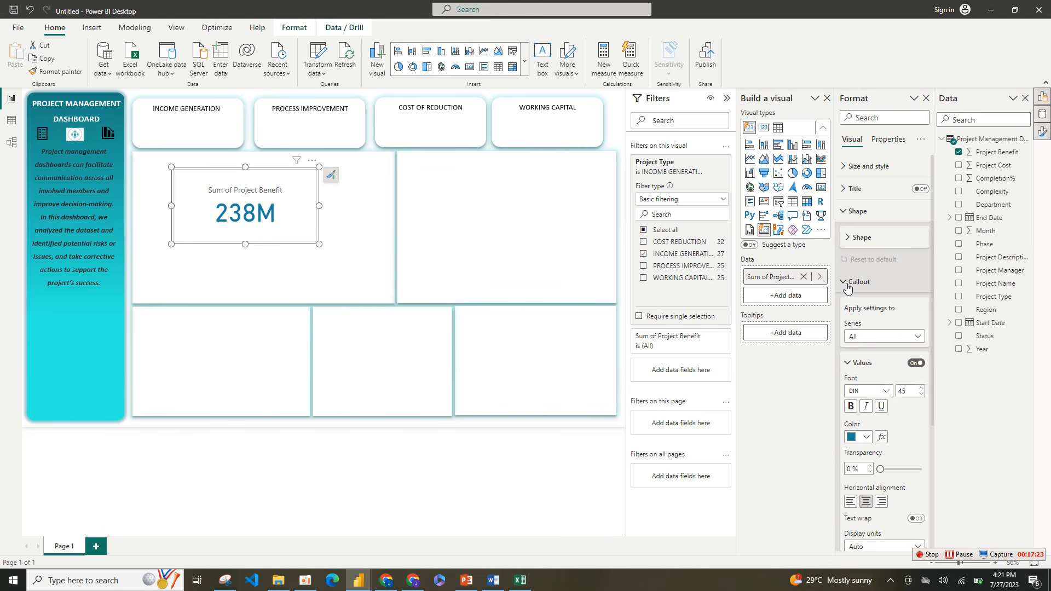
Step: Turn off the callout label on the Project Benefit card, leaving only the value displayed
{"action": "left_click", "coordinate": [849, 282]}
{"action": "left_click", "coordinate": [861, 312]}
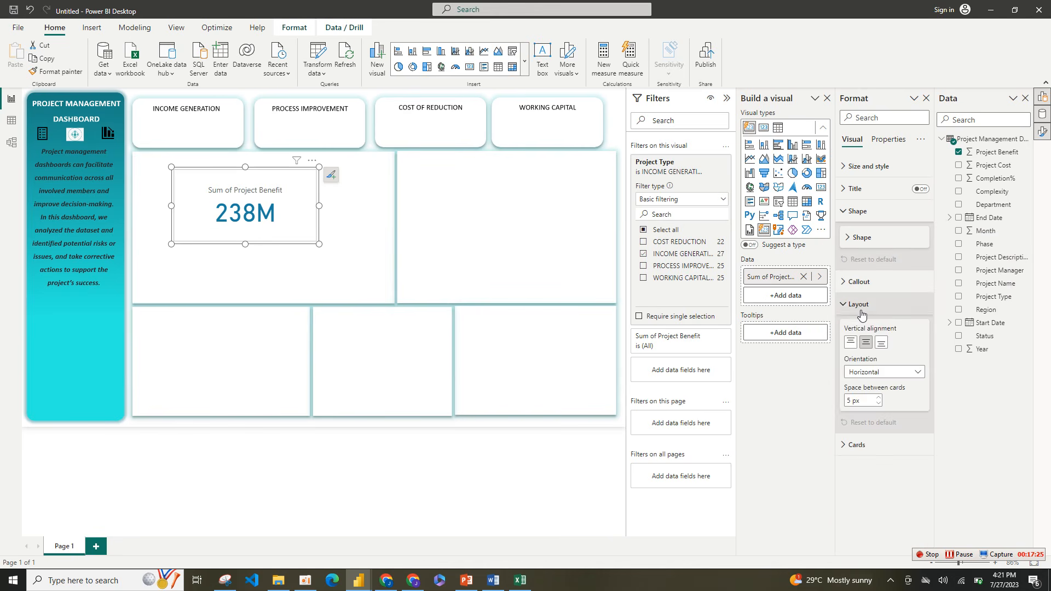
{"action": "left_click", "coordinate": [863, 304]}
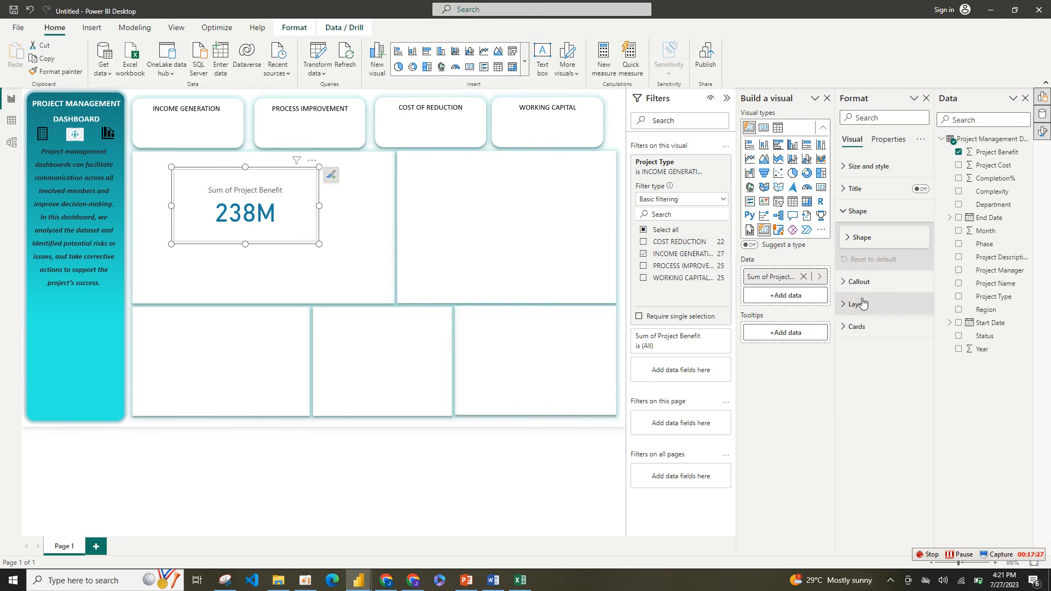
{"action": "left_click", "coordinate": [862, 304]}
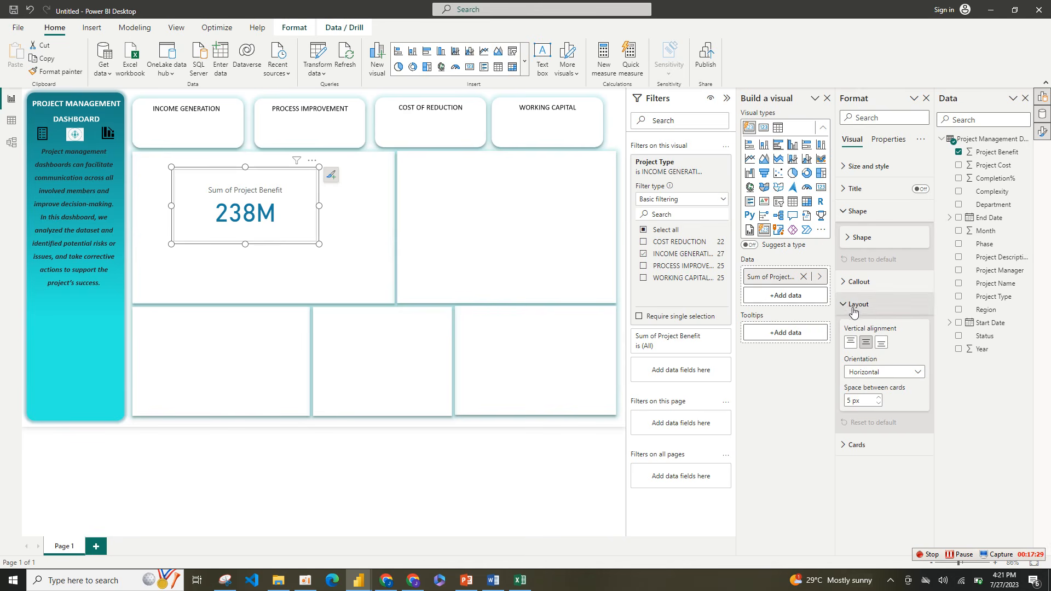
{"action": "left_click", "coordinate": [850, 291]}
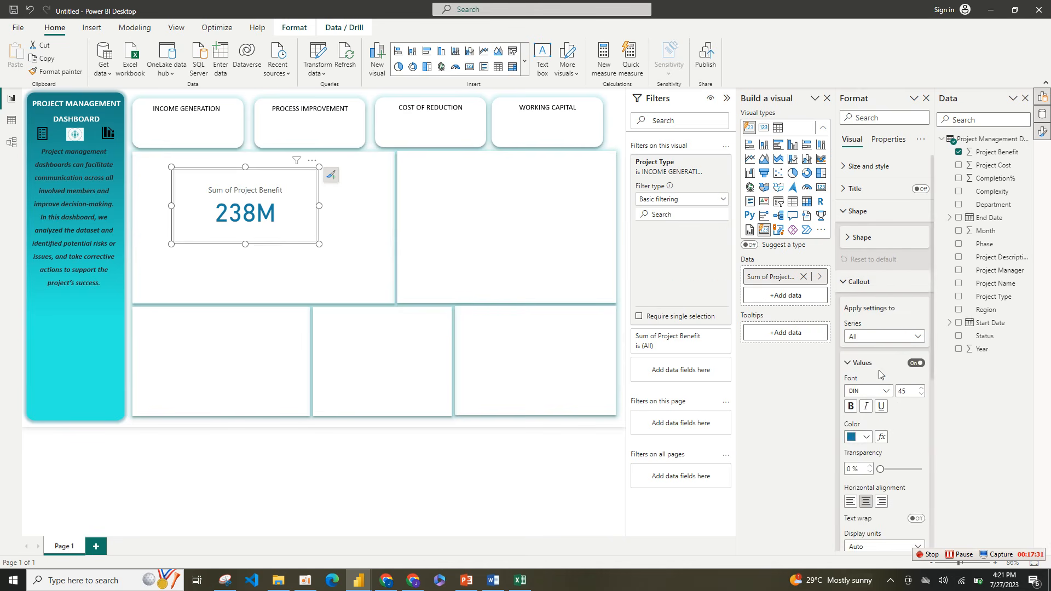
{"action": "left_click_drag", "start_coordinate": [931, 346], "coordinate": [931, 469]}
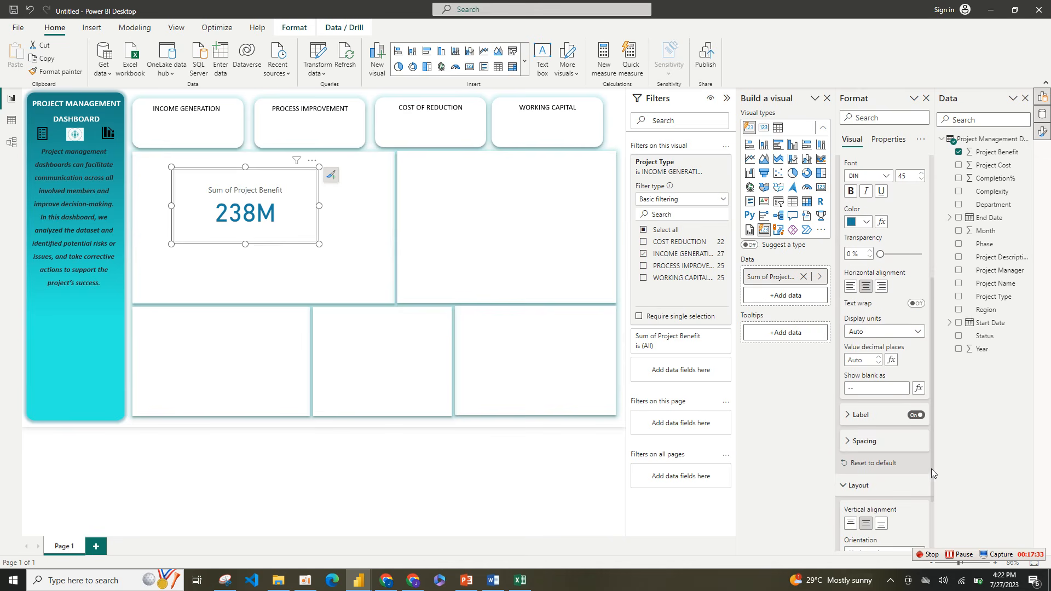
{"action": "left_click", "coordinate": [916, 415]}
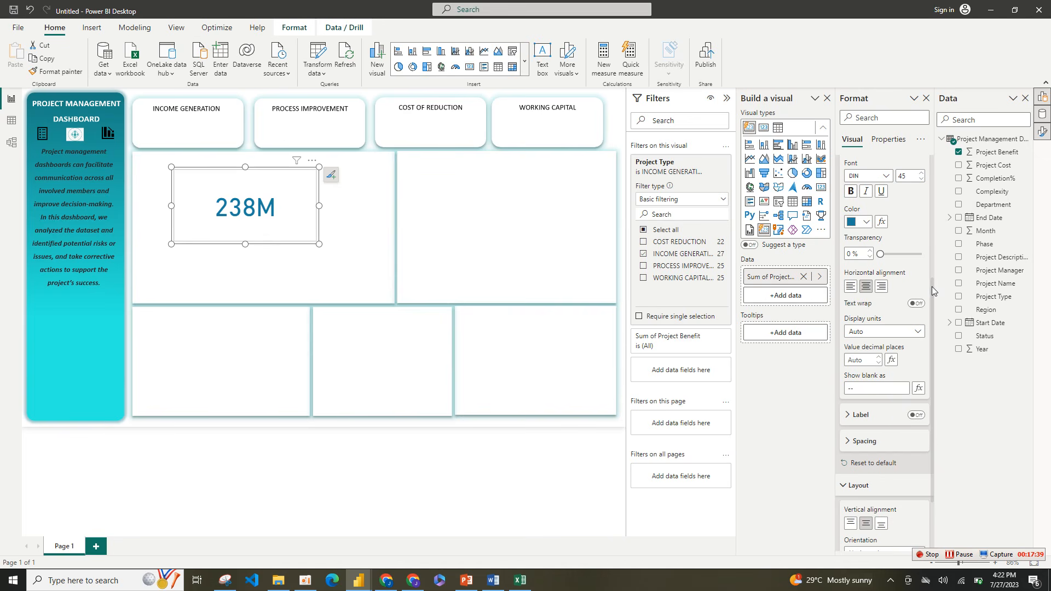
Step: Turn off the fill and border in the Project Benefit card's card settings
{"action": "scroll", "coordinate": [928, 267], "scroll_direction": "up", "scroll_amount": 3}
{"action": "left_click", "coordinate": [850, 227]}
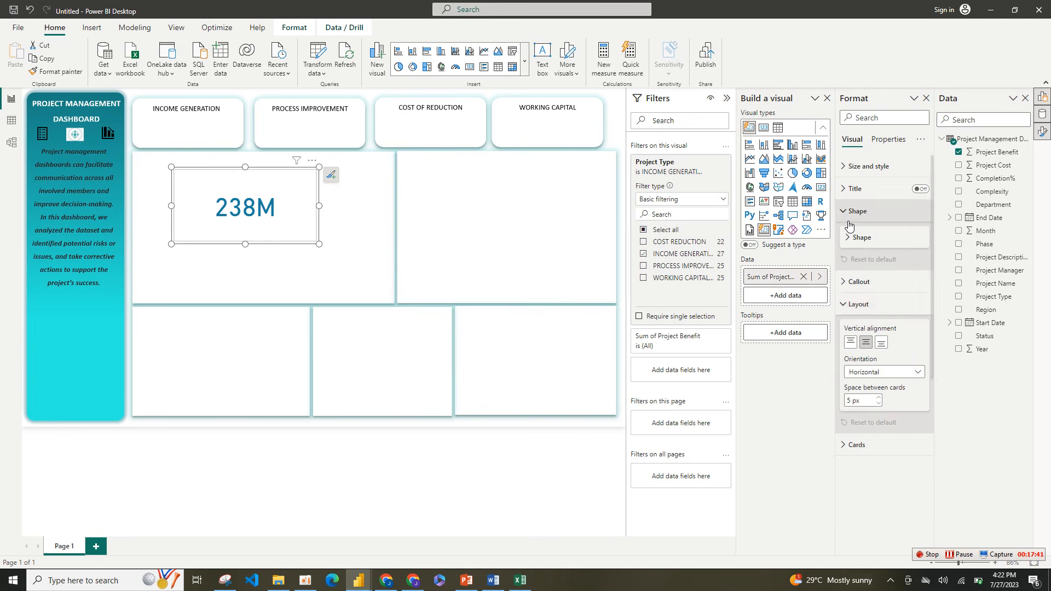
{"action": "left_click", "coordinate": [849, 307]}
{"action": "left_click", "coordinate": [856, 327]}
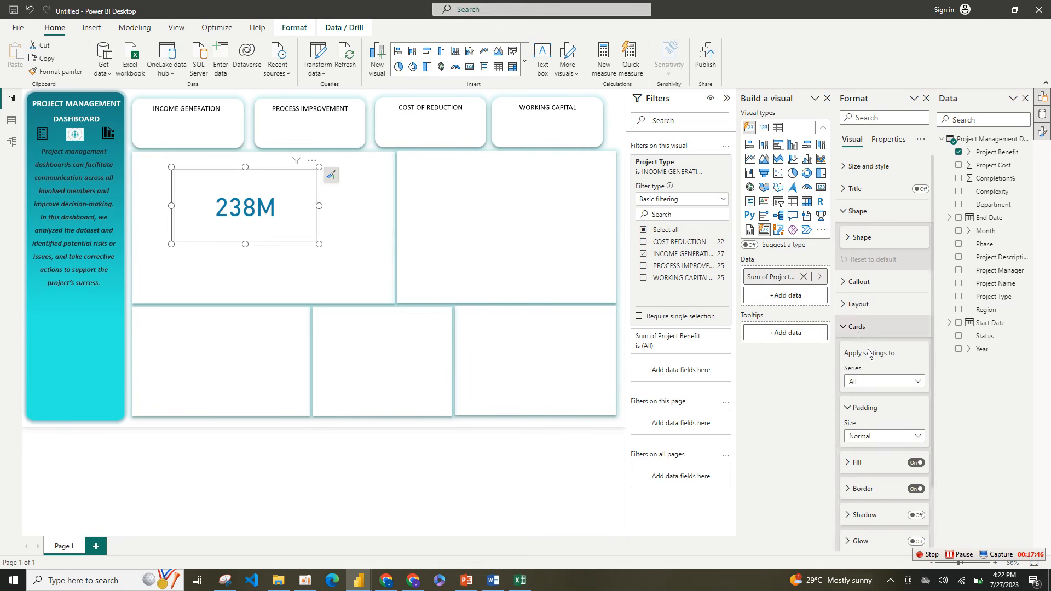
{"action": "left_click", "coordinate": [918, 463]}
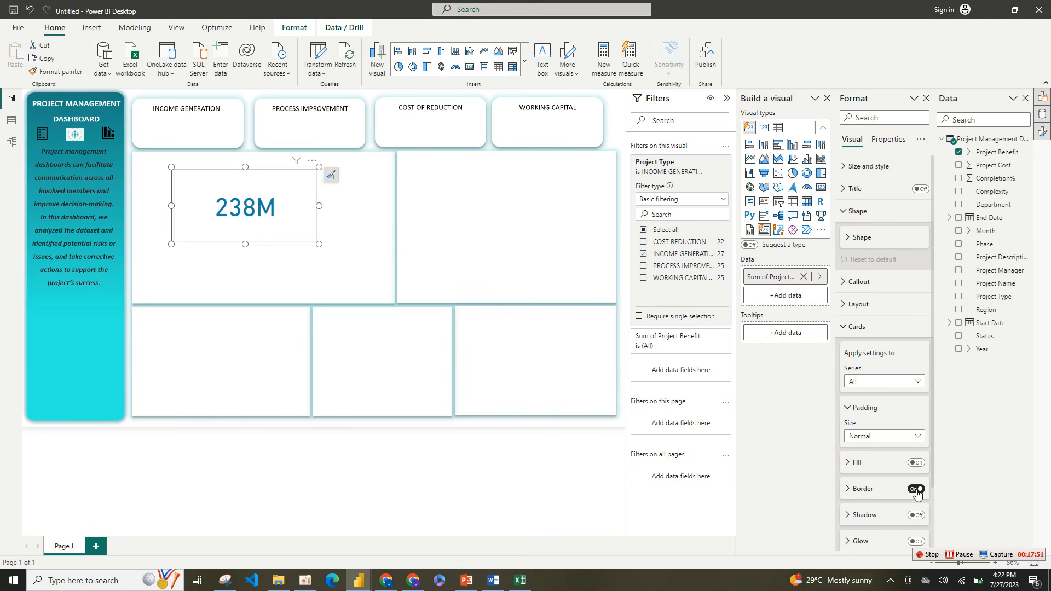
{"action": "left_click", "coordinate": [917, 490]}
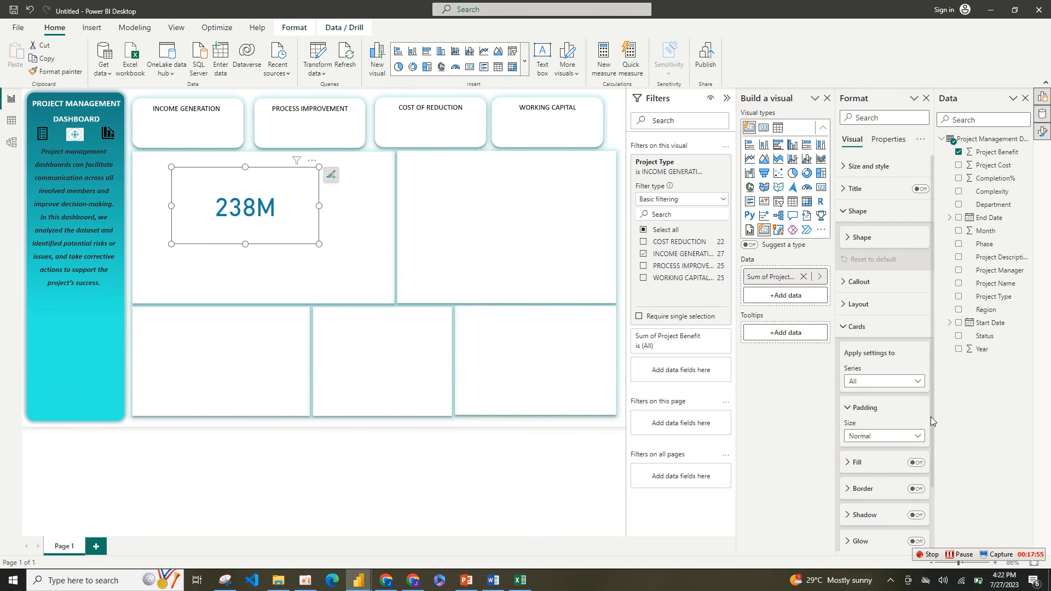
Step: Turn the Project Benefit card's border back on and review its accent bar options
{"action": "scroll", "coordinate": [933, 418], "scroll_direction": "down", "scroll_amount": 2}
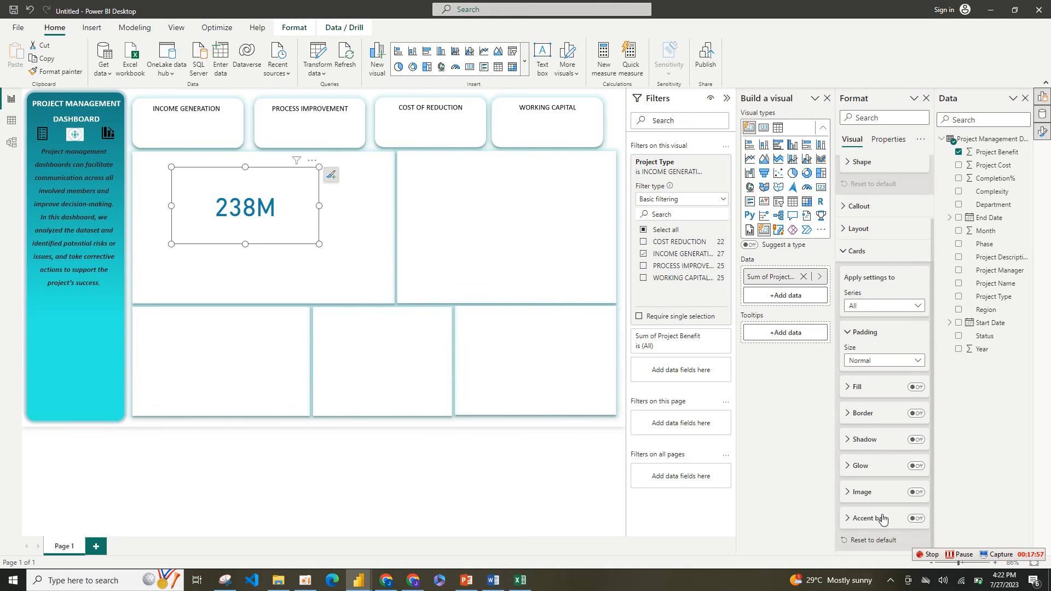
{"action": "left_click", "coordinate": [917, 413]}
{"action": "left_click", "coordinate": [879, 518]}
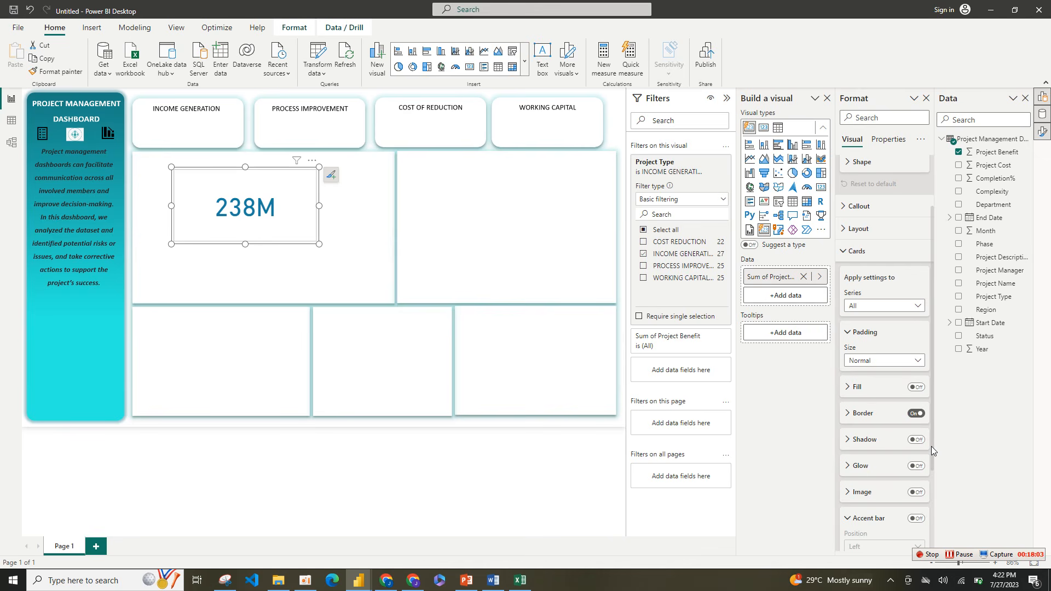
{"action": "scroll", "coordinate": [932, 446], "scroll_direction": "down", "scroll_amount": 3}
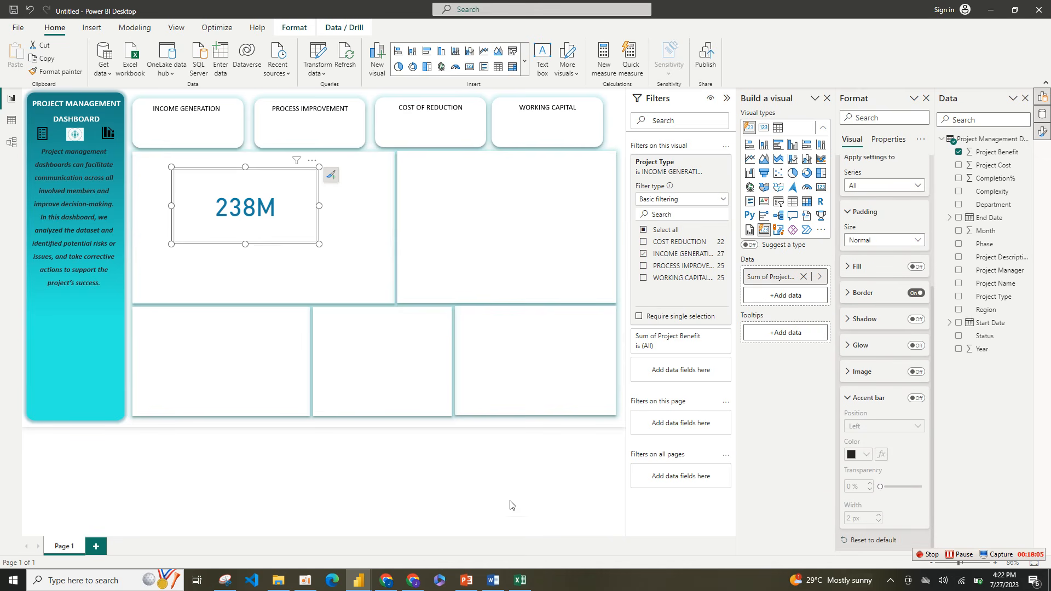
Step: Check the Income Generation card in the finished PROJECT MANAGEMENT report, and return to the Untitled report
{"action": "mouse_move", "coordinate": [359, 581]}
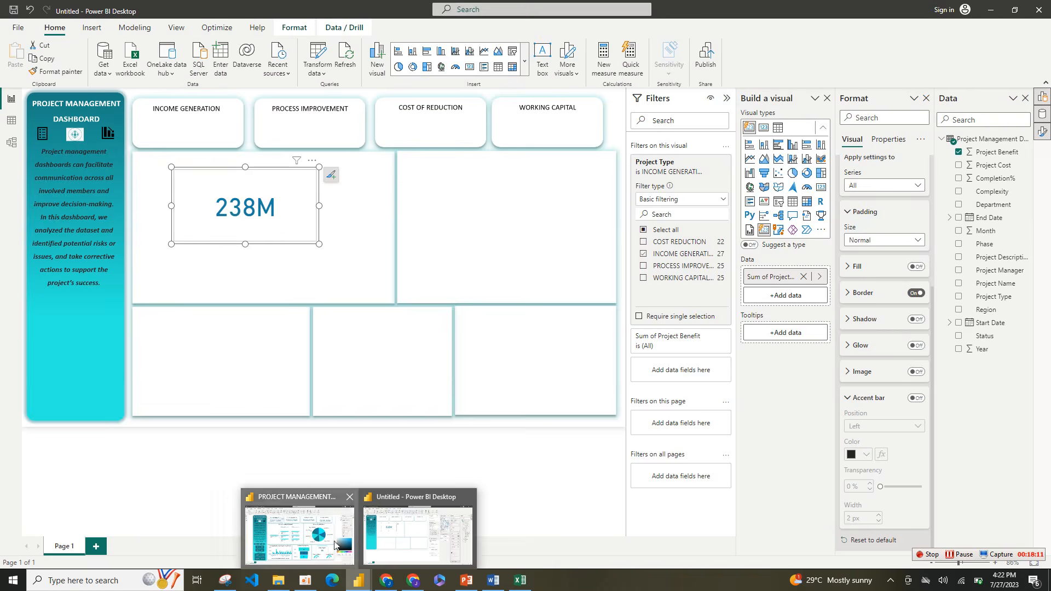
{"action": "left_click", "coordinate": [291, 526]}
{"action": "left_click", "coordinate": [276, 366]}
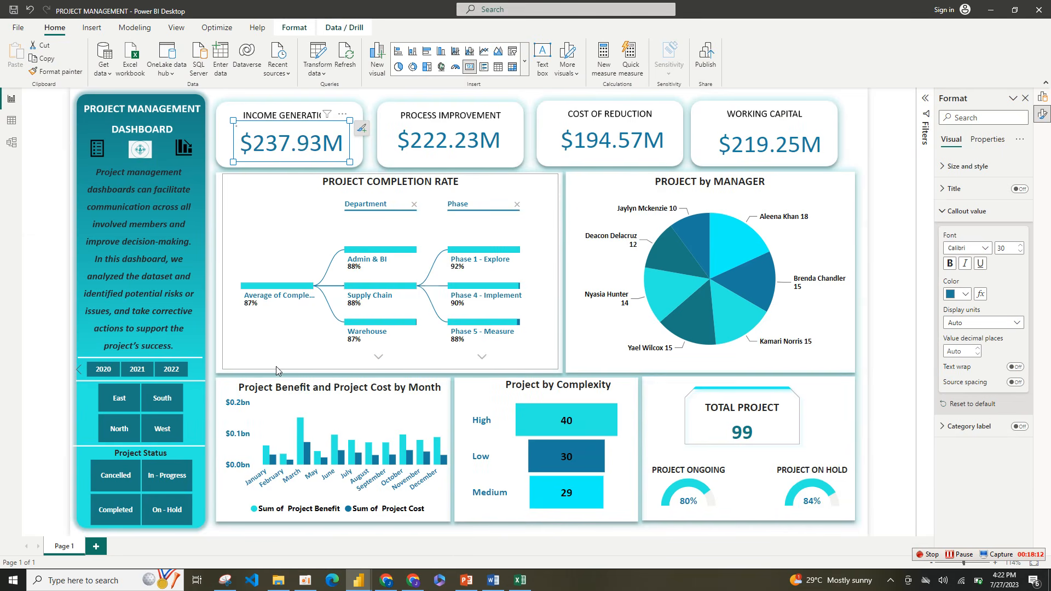
{"action": "left_click", "coordinate": [561, 235]}
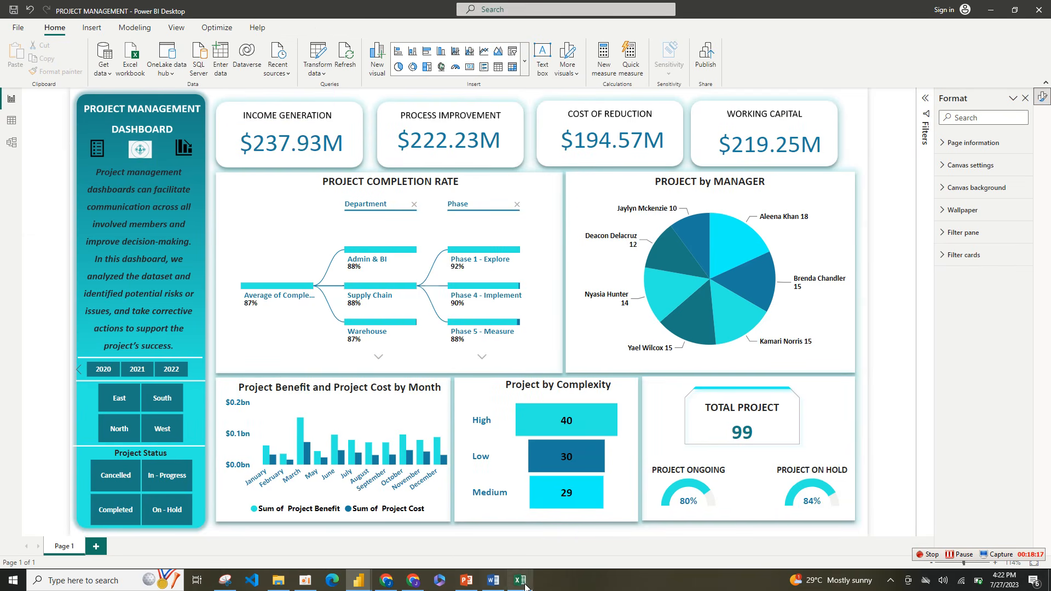
{"action": "mouse_move", "coordinate": [359, 579]}
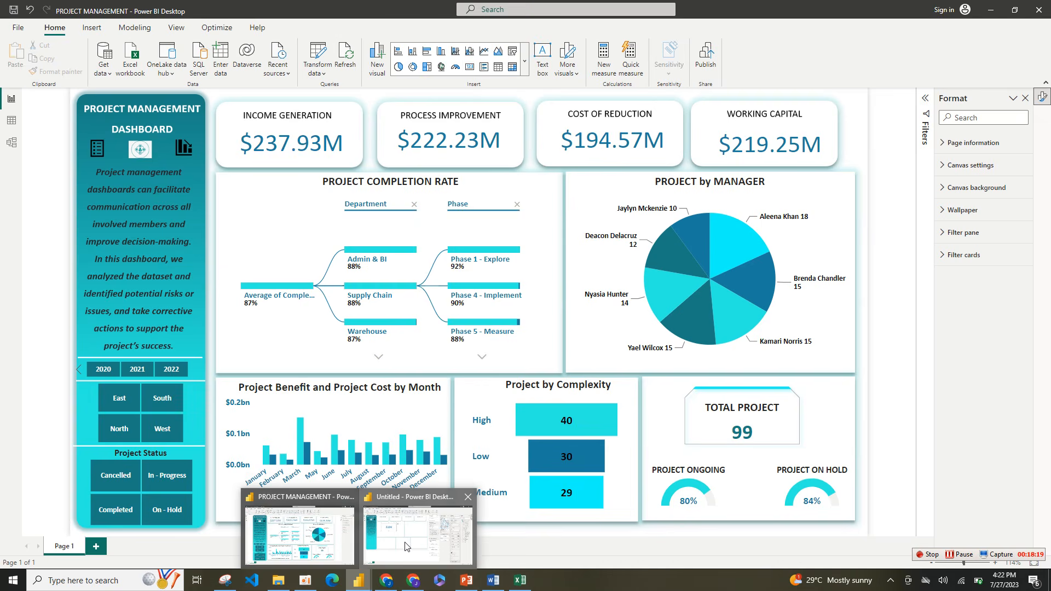
{"action": "left_click", "coordinate": [381, 559]}
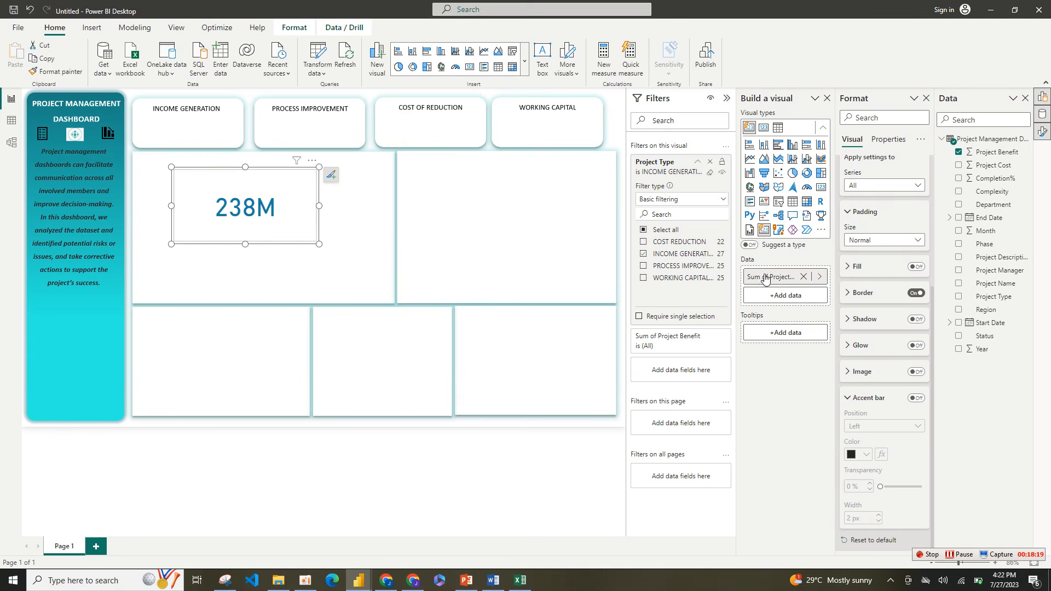
Step: Turn off the Project Benefit card's border, and move and resize the card to fit inside the INCOME GENERATION box
{"action": "left_click", "coordinate": [918, 294]}
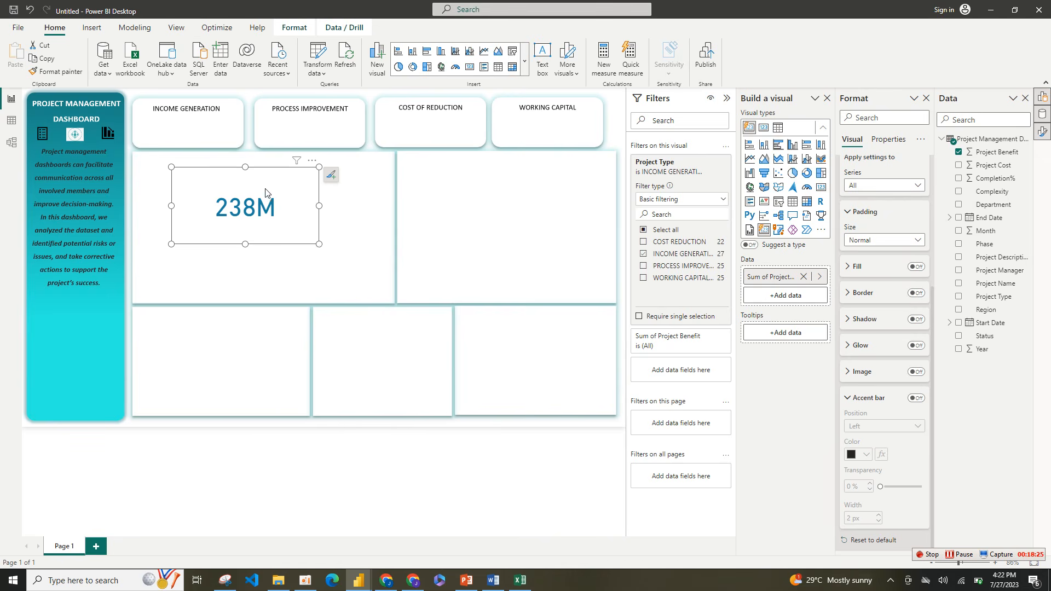
{"action": "left_click", "coordinate": [258, 159]}
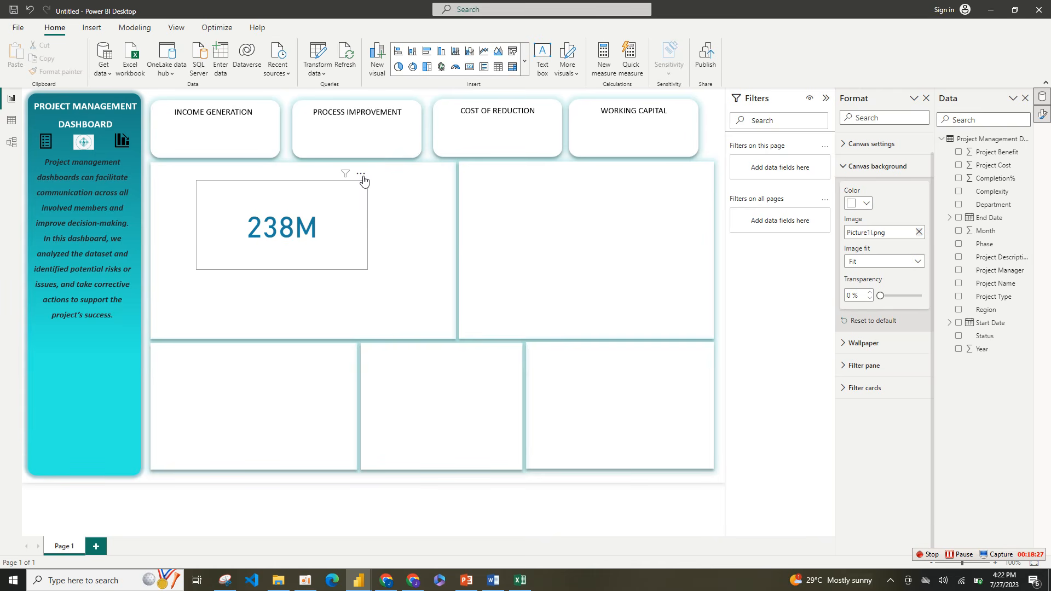
{"action": "left_click_drag", "start_coordinate": [362, 177], "coordinate": [301, 88]}
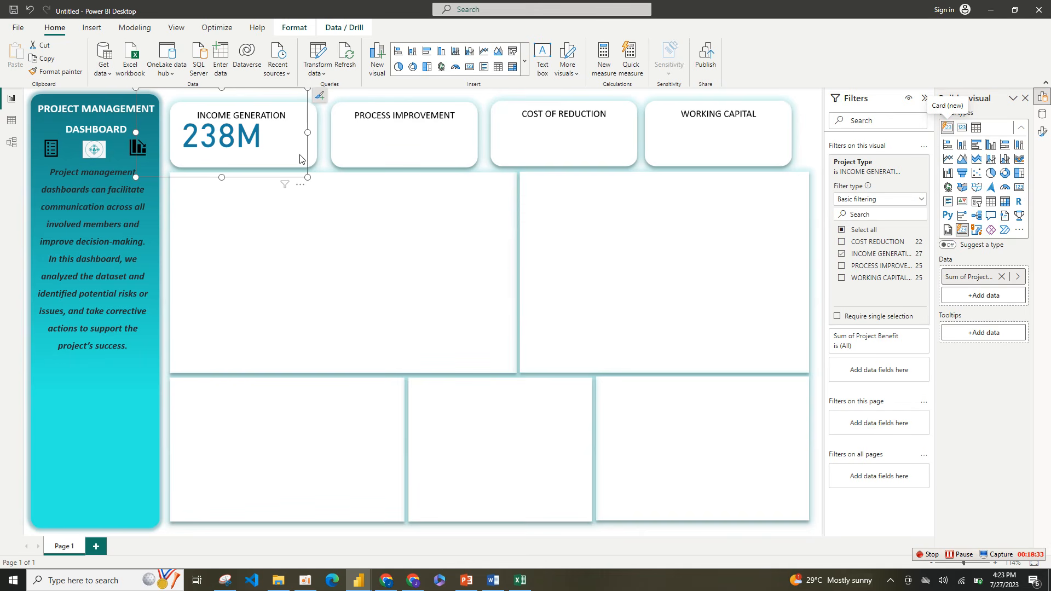
{"action": "left_click_drag", "start_coordinate": [308, 177], "coordinate": [281, 160]}
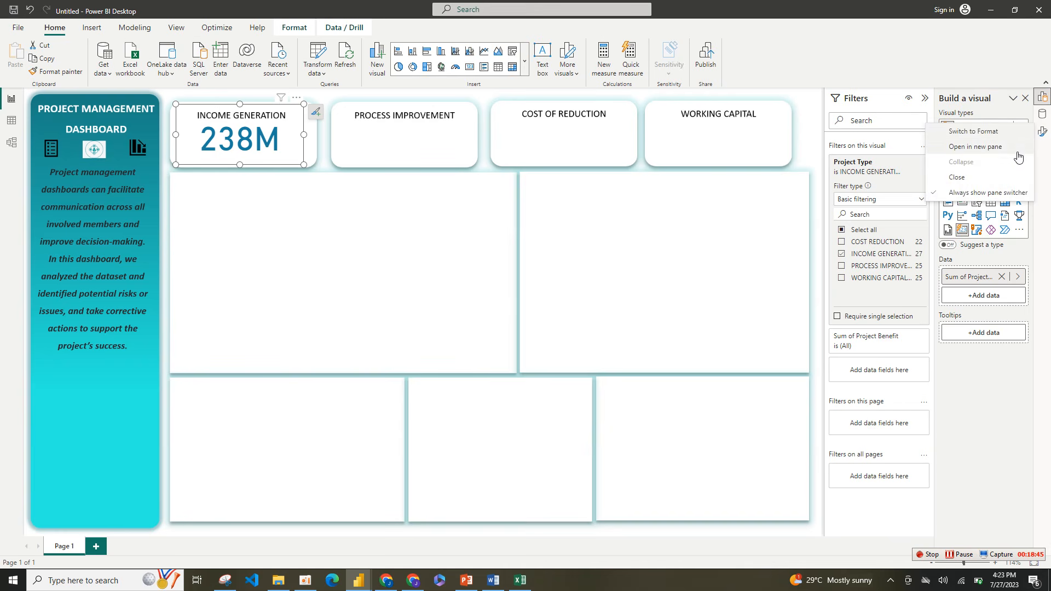
Step: Show the formatting options beside the visual builder and set the Income Generation card's callout value font size to 30
{"action": "left_click", "coordinate": [1010, 148]}
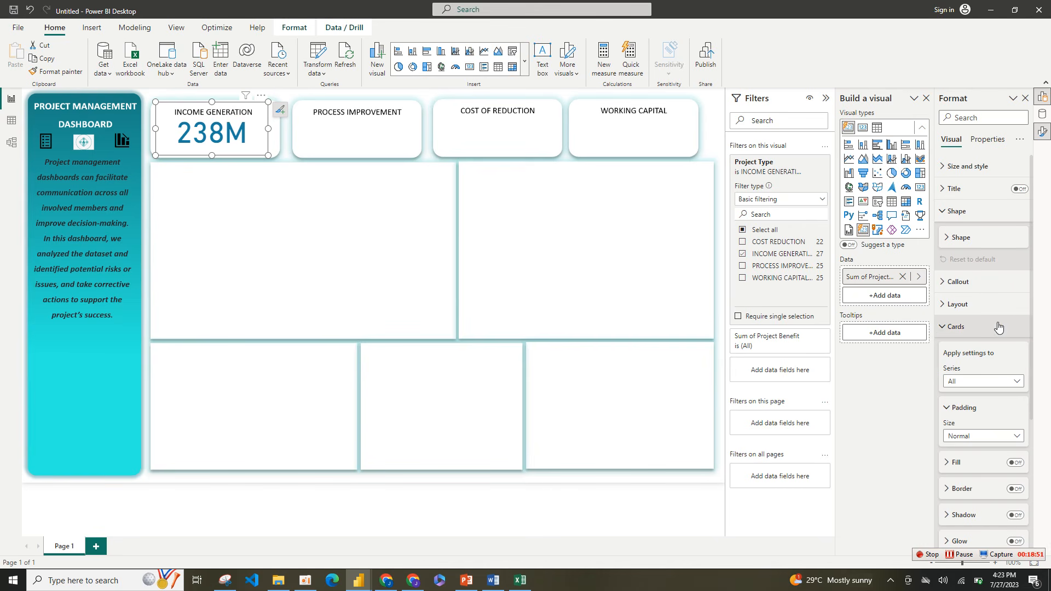
{"action": "left_click", "coordinate": [939, 328]}
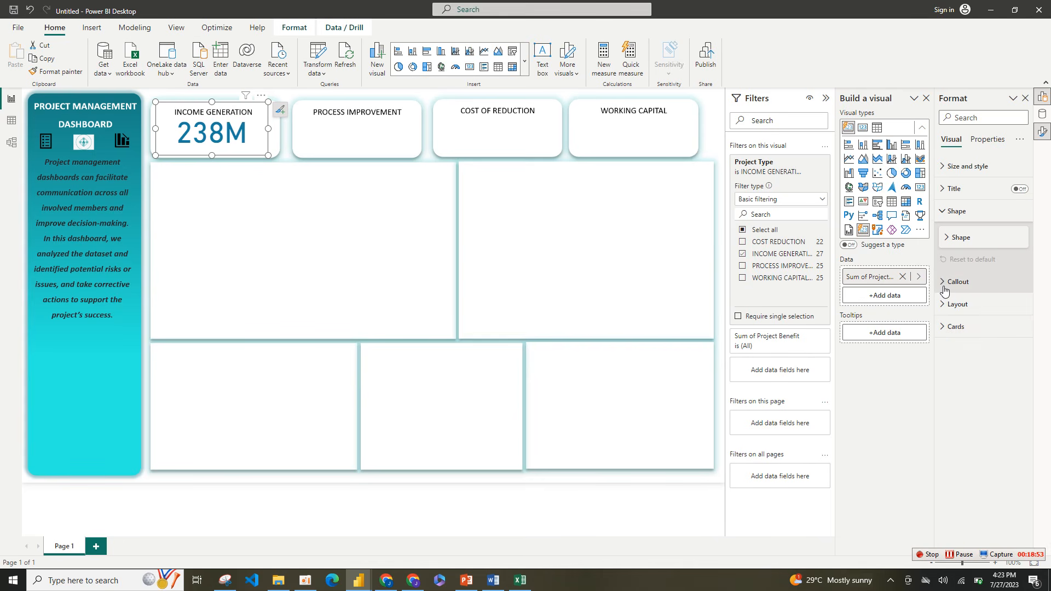
{"action": "left_click", "coordinate": [950, 286]}
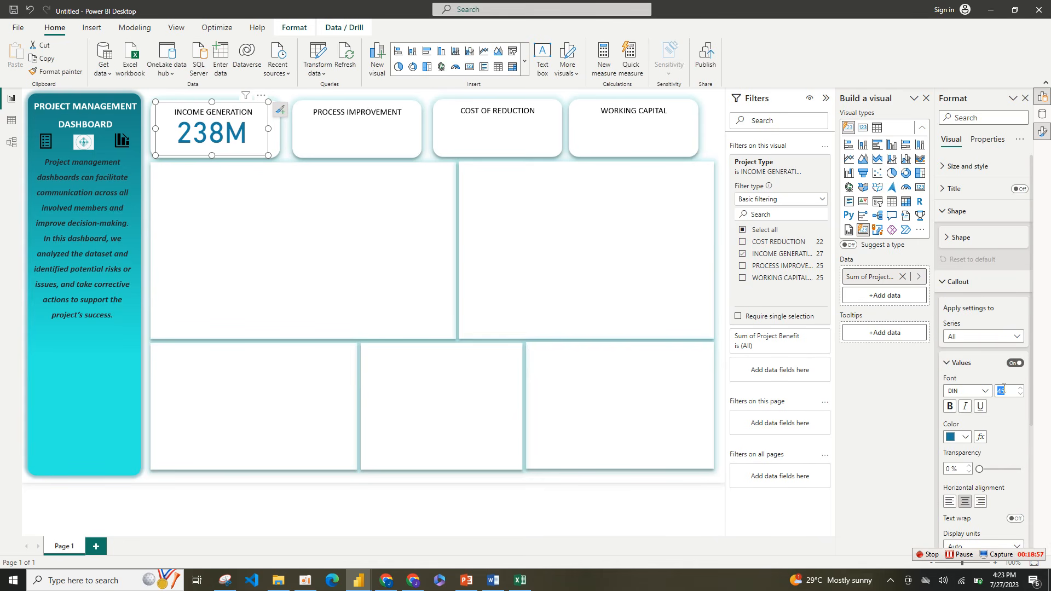
{"action": "type", "text": "30"}
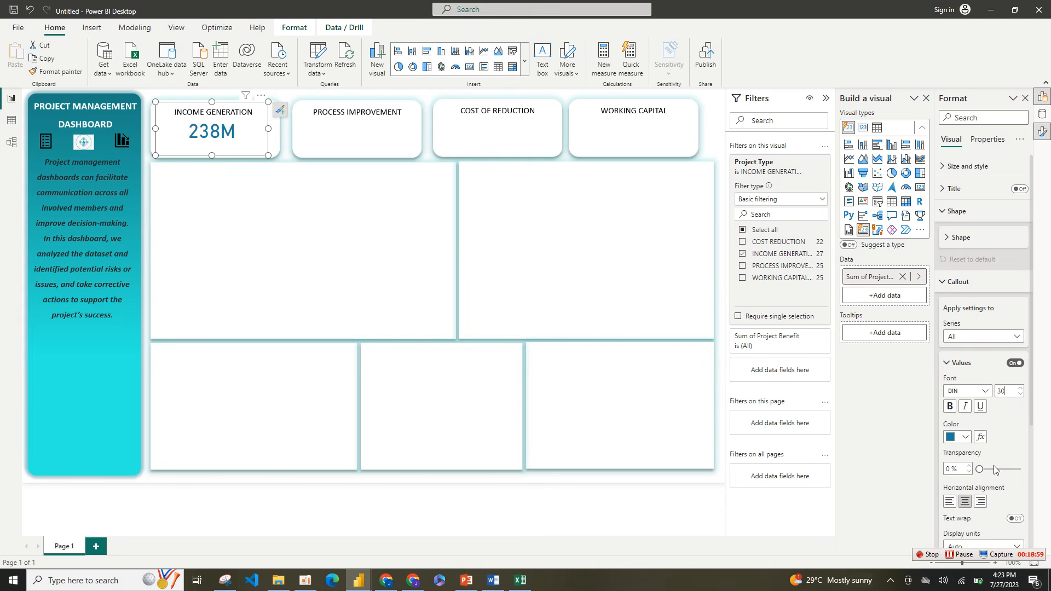
Step: Try None as the display units for the Income Generation card's callout value, and change them to Millions
{"action": "left_click_drag", "start_coordinate": [1036, 393], "coordinate": [1047, 493]}
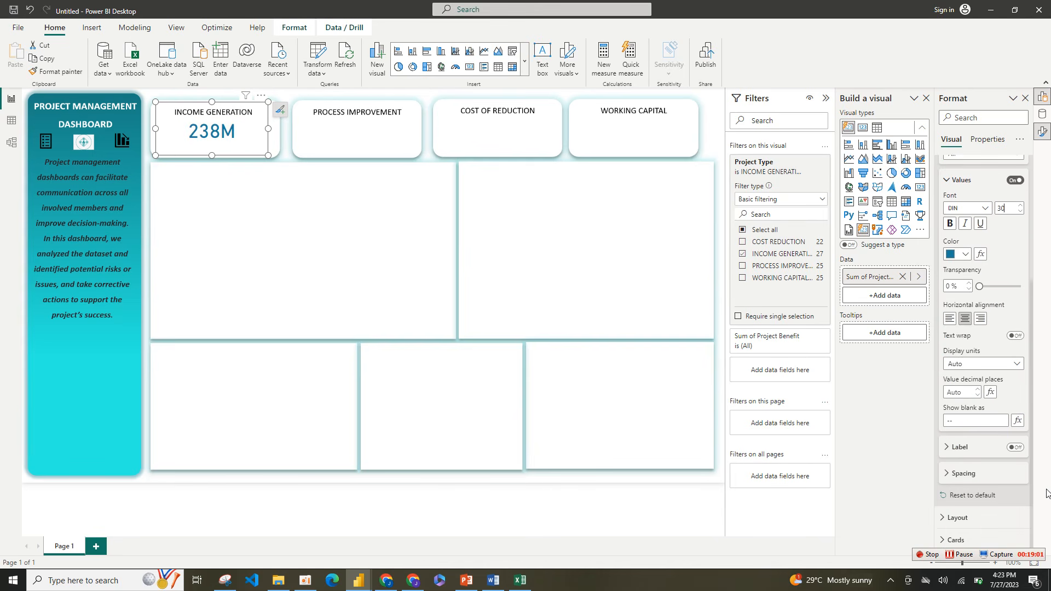
{"action": "left_click", "coordinate": [1013, 365]}
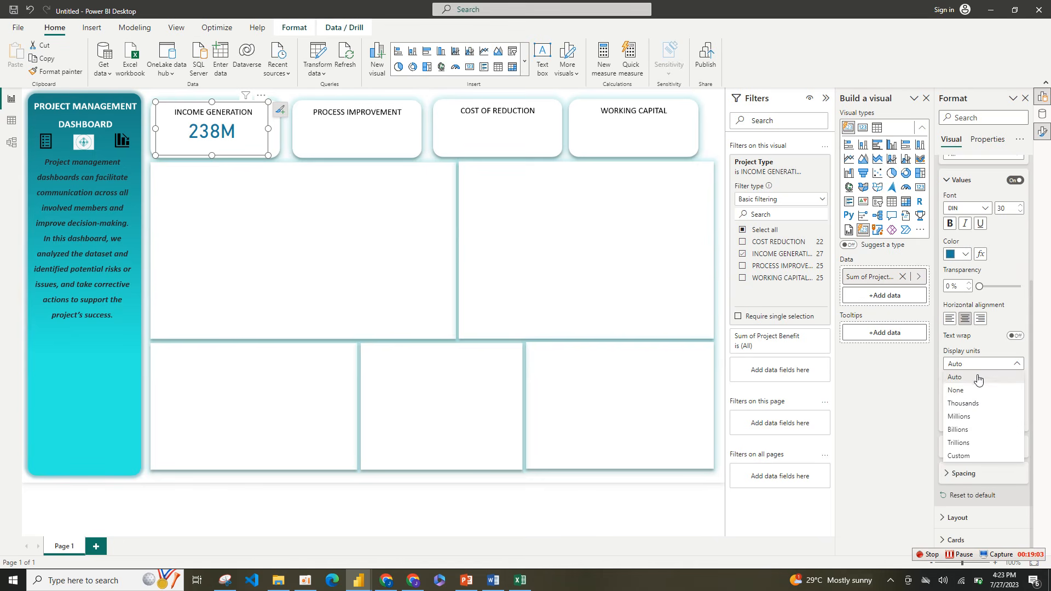
{"action": "left_click", "coordinate": [970, 391]}
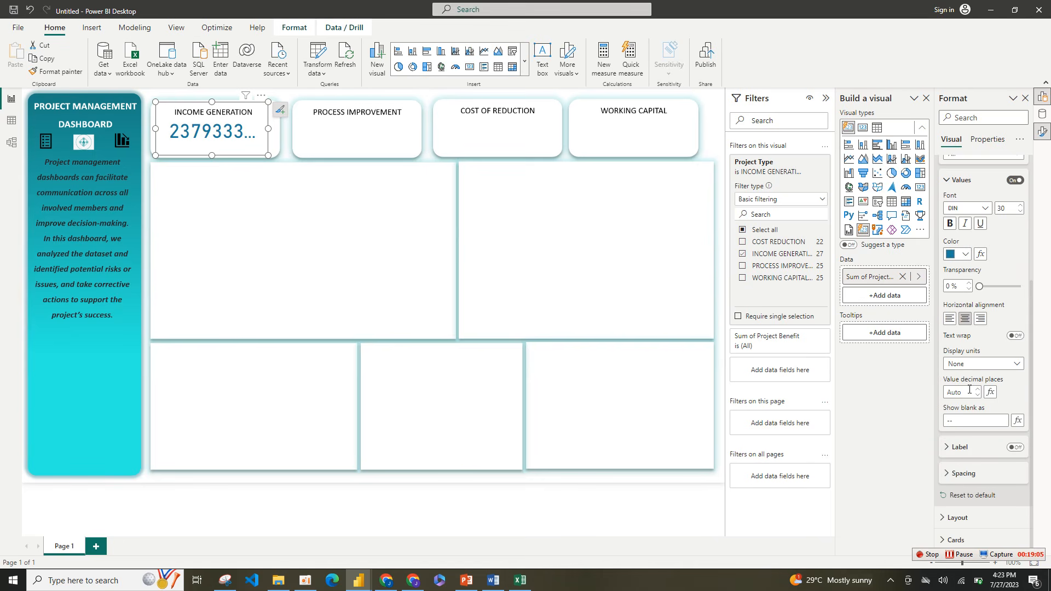
{"action": "left_click", "coordinate": [1009, 365]}
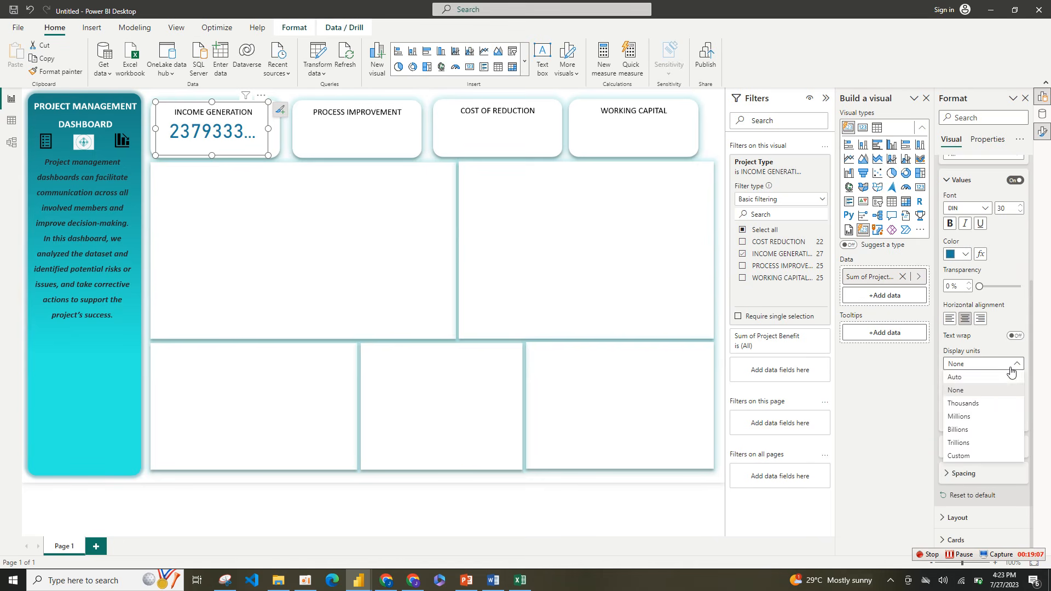
{"action": "left_click", "coordinate": [985, 417]}
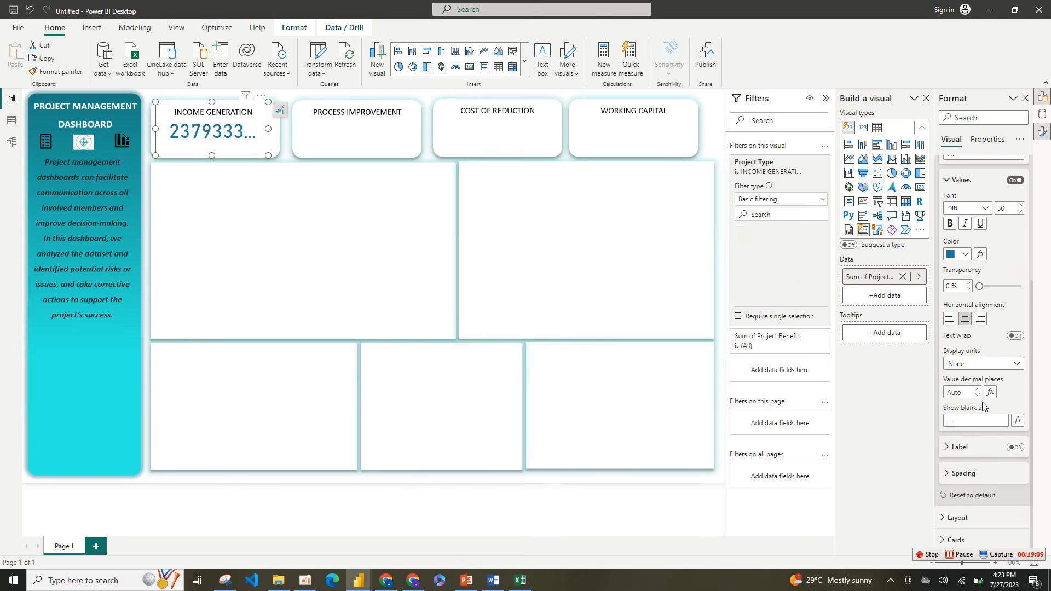
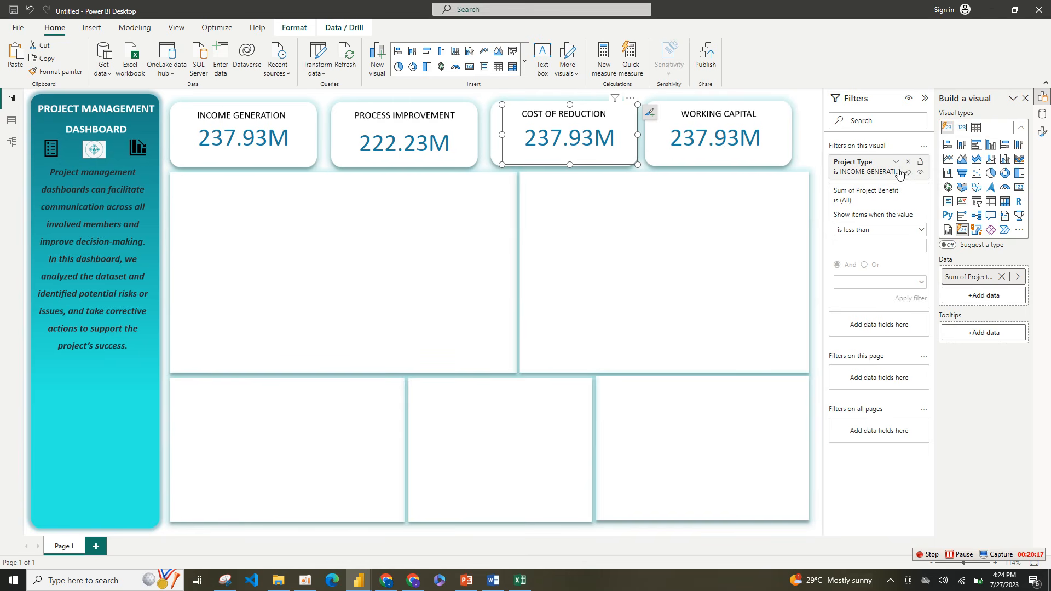
Step: Filter the COST OF REDUCTION card to the COST REDUCTION project type, and the WORKING CAPITAL card to the working capital type
{"action": "left_click", "coordinate": [896, 162]}
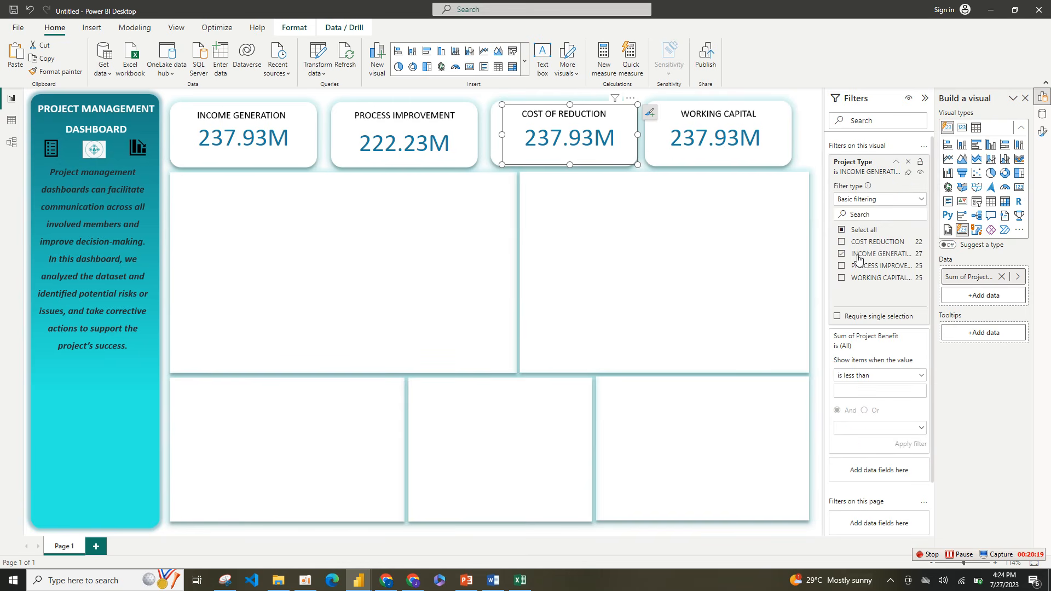
{"action": "left_click", "coordinate": [853, 243]}
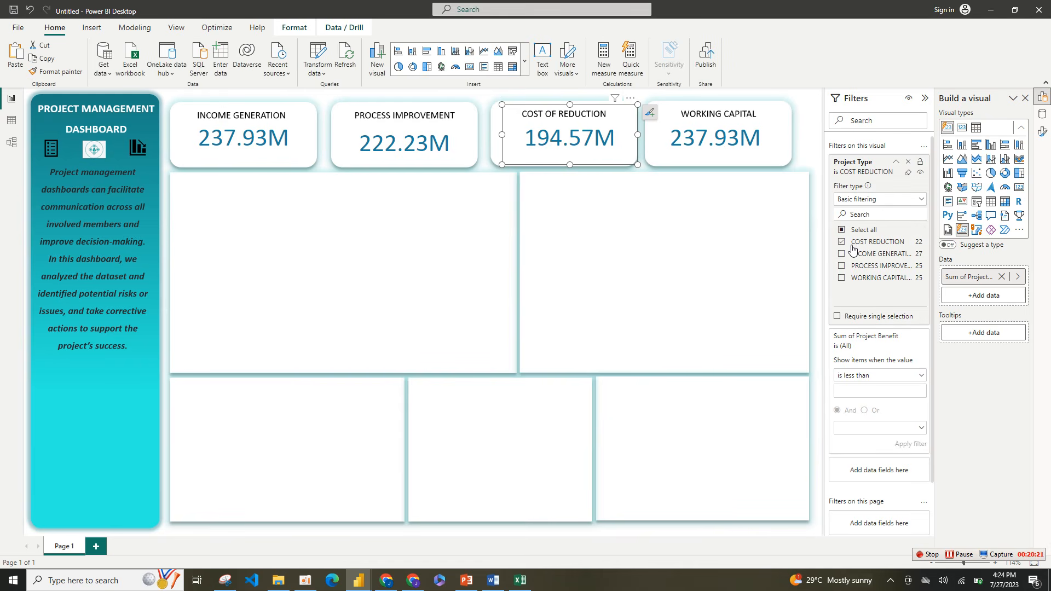
{"action": "left_click", "coordinate": [758, 157]}
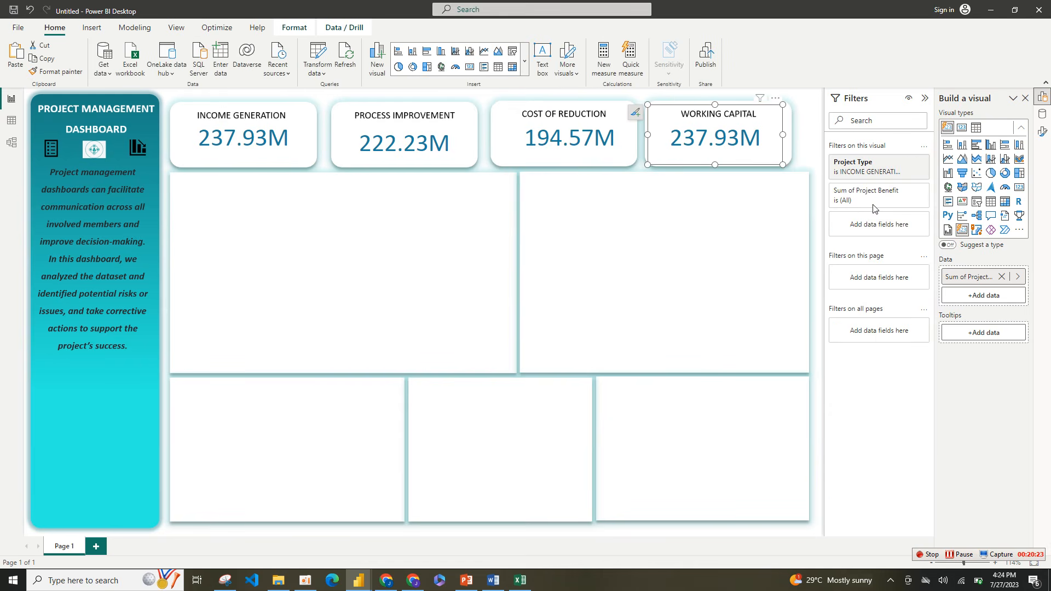
{"action": "left_click", "coordinate": [893, 168]}
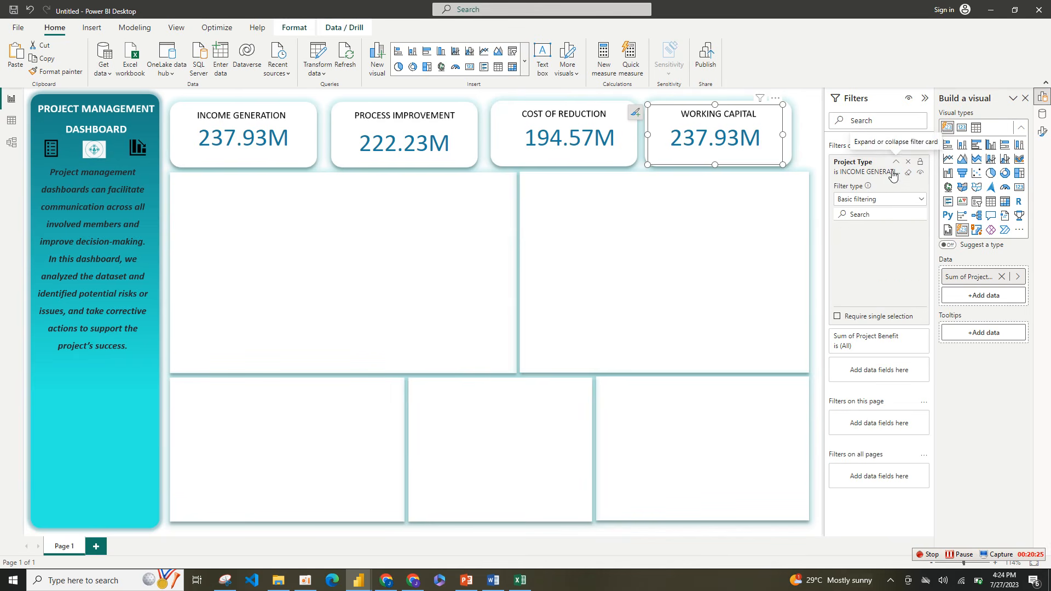
{"action": "left_click", "coordinate": [859, 256]}
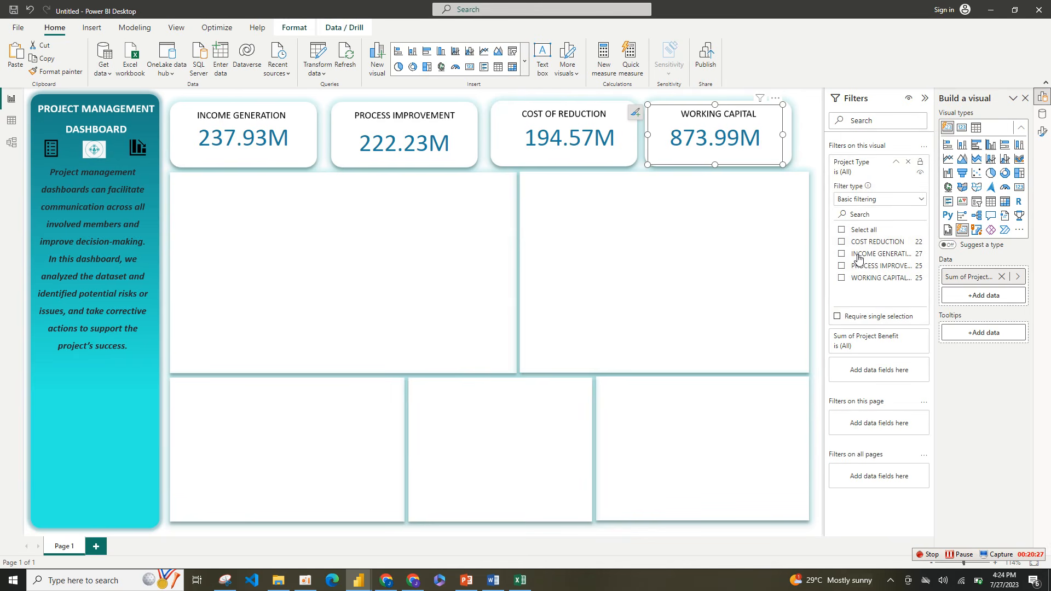
{"action": "left_click", "coordinate": [868, 280]}
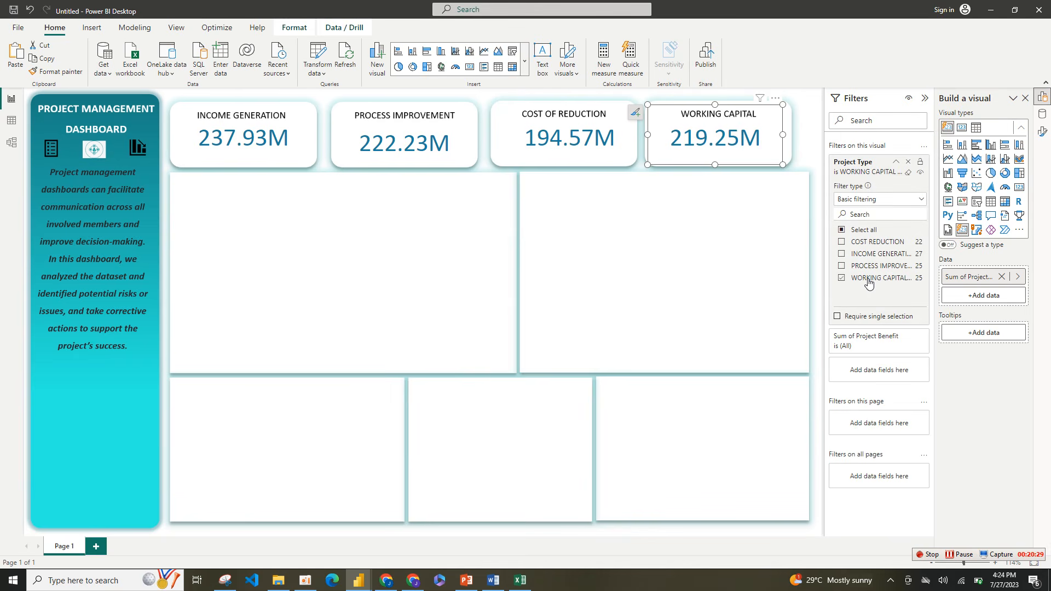
Step: Insert a decomposition tree, and move and resize it to fill the large empty box below the INCOME GENERATION and PROCESS IMPROVEMENT cards
{"action": "left_click", "coordinate": [603, 251]}
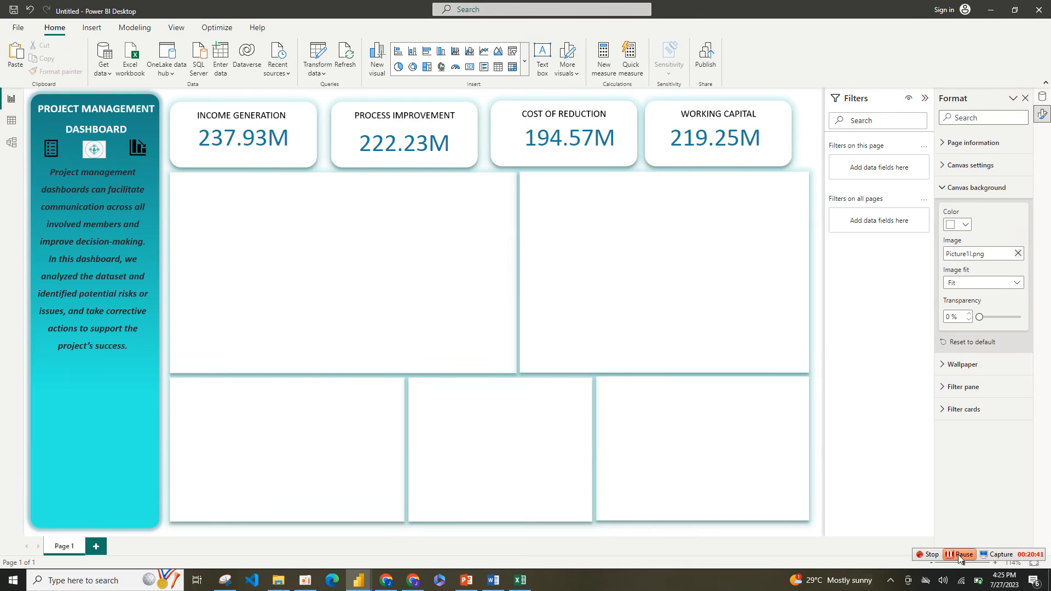
{"action": "left_click", "coordinate": [525, 62]}
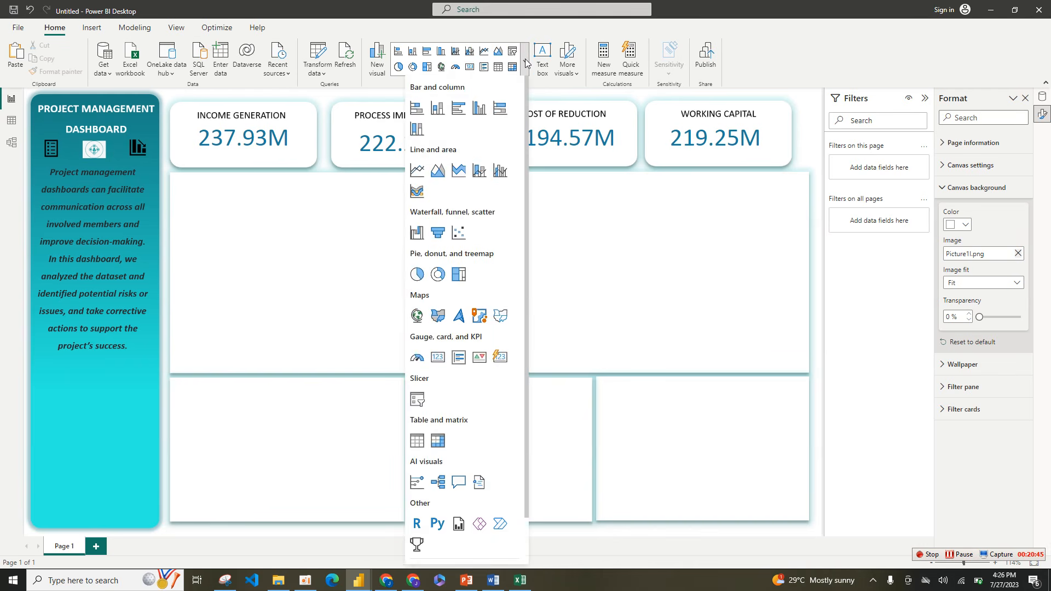
{"action": "left_click", "coordinate": [443, 485]}
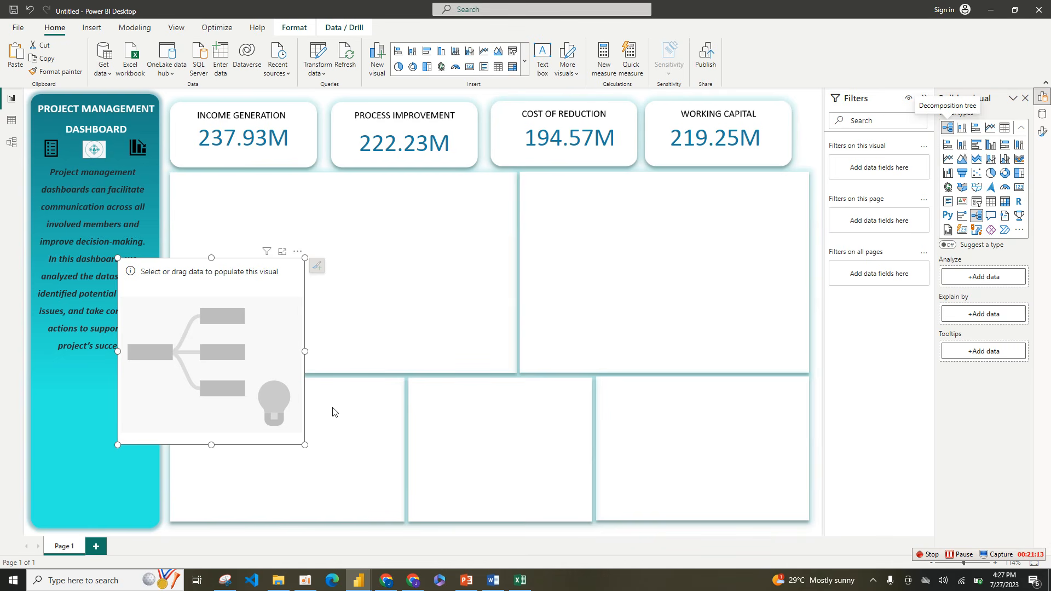
{"action": "left_click_drag", "start_coordinate": [305, 446], "coordinate": [325, 374]}
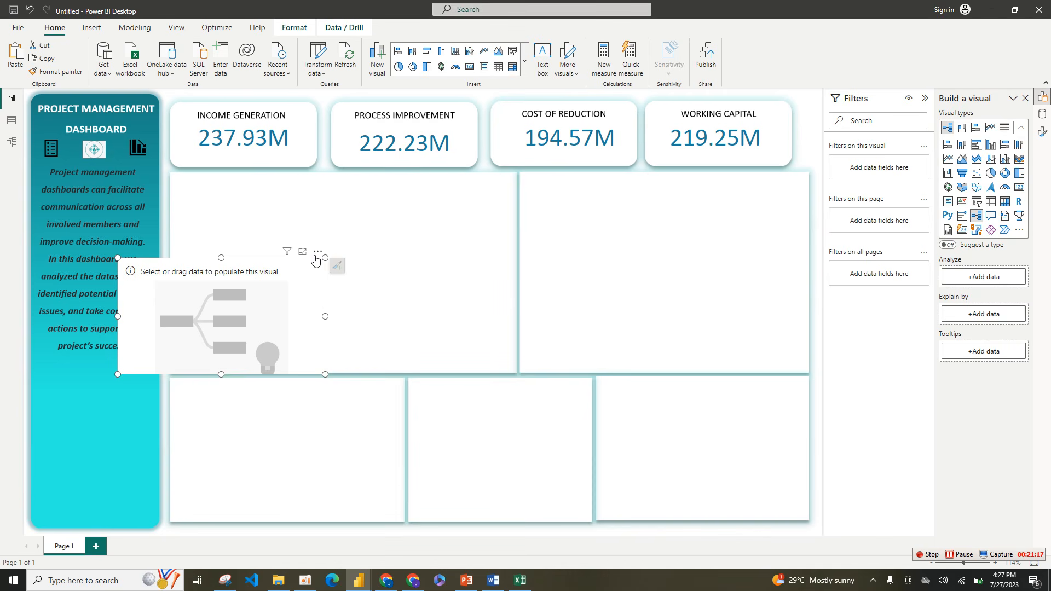
{"action": "left_click_drag", "start_coordinate": [316, 254], "coordinate": [375, 175]}
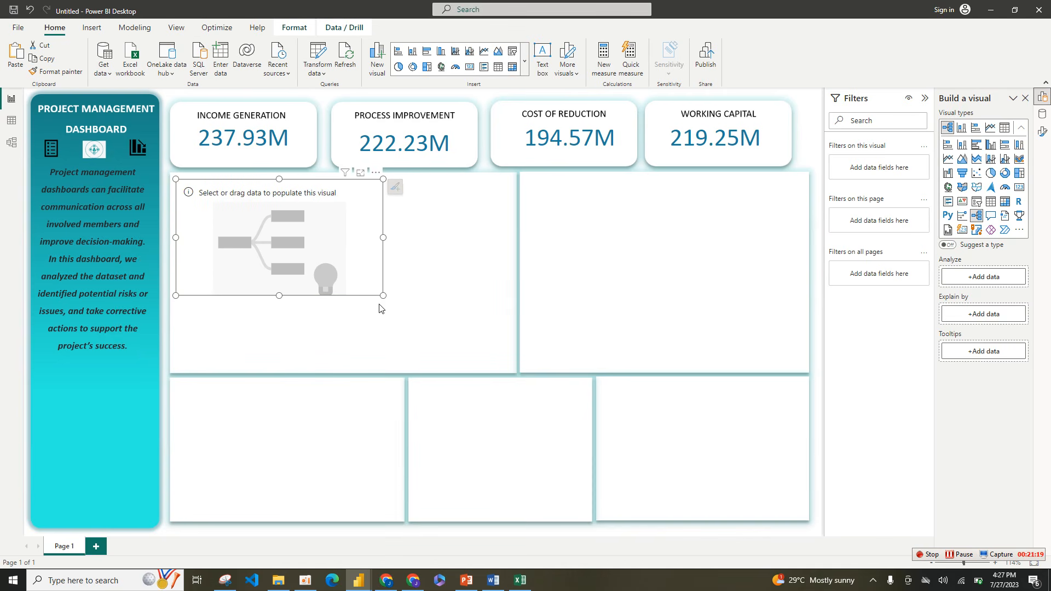
{"action": "left_click_drag", "start_coordinate": [383, 295], "coordinate": [511, 367]}
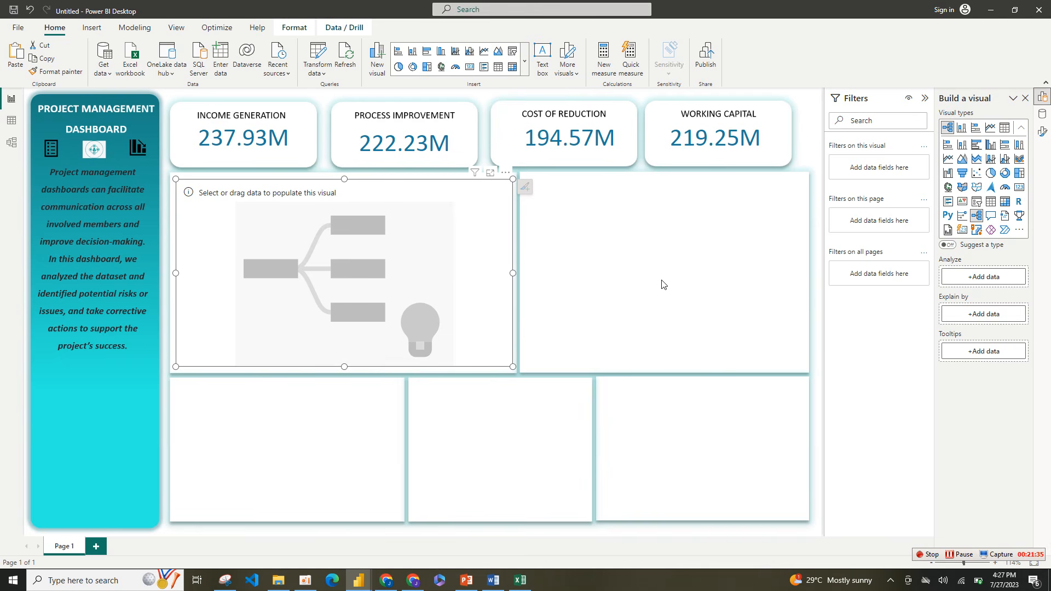
Step: Check the PROJECT COMPLETION RATE tree in the finished PROJECT MANAGEMENT report, and return to the Untitled report
{"action": "mouse_move", "coordinate": [362, 582]}
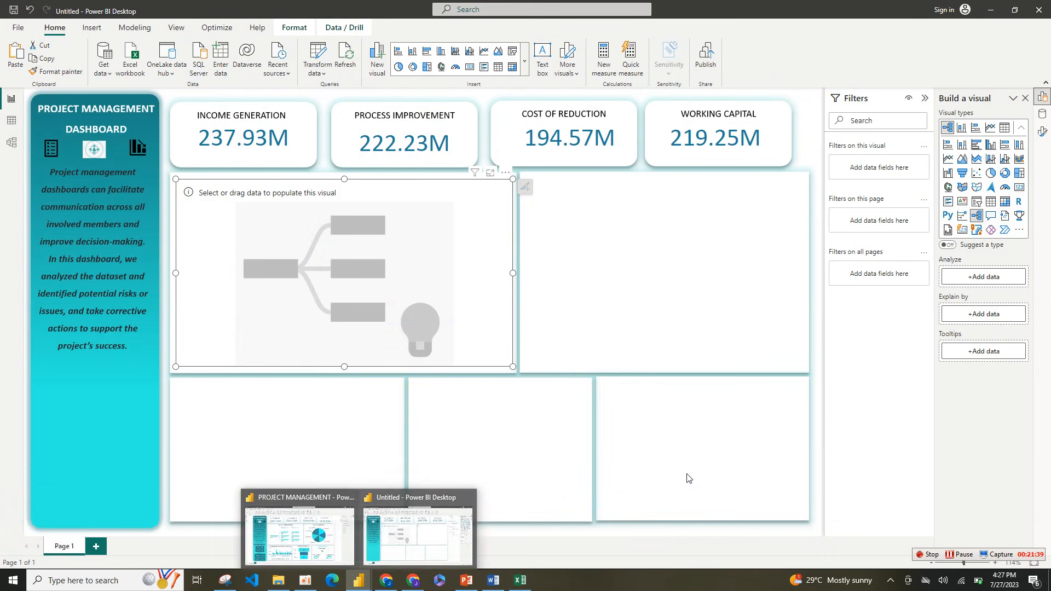
{"action": "left_click", "coordinate": [434, 515]}
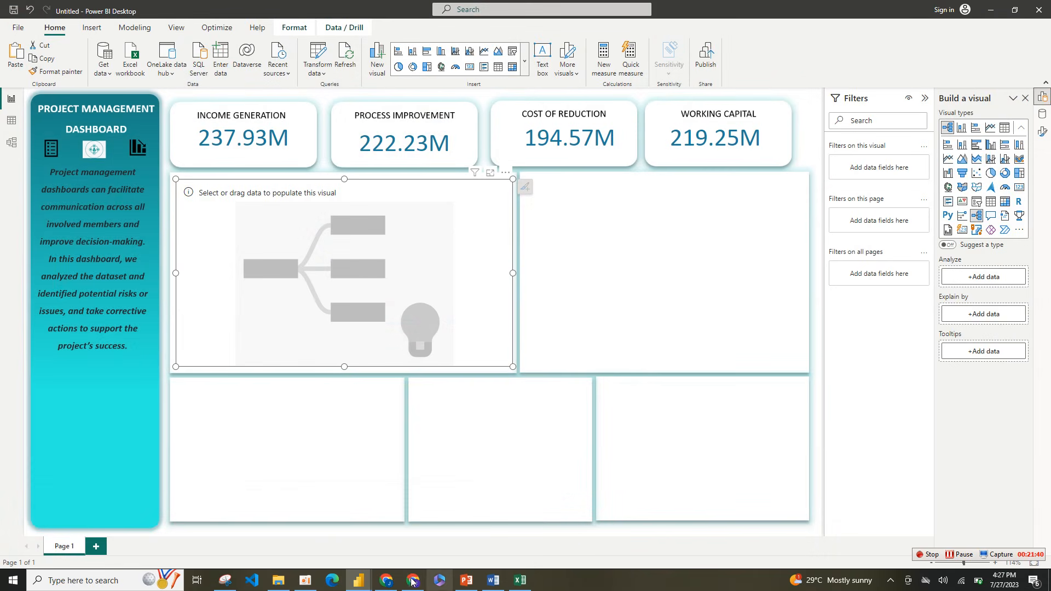
{"action": "mouse_move", "coordinate": [363, 581]}
{"action": "mouse_move", "coordinate": [335, 550]}
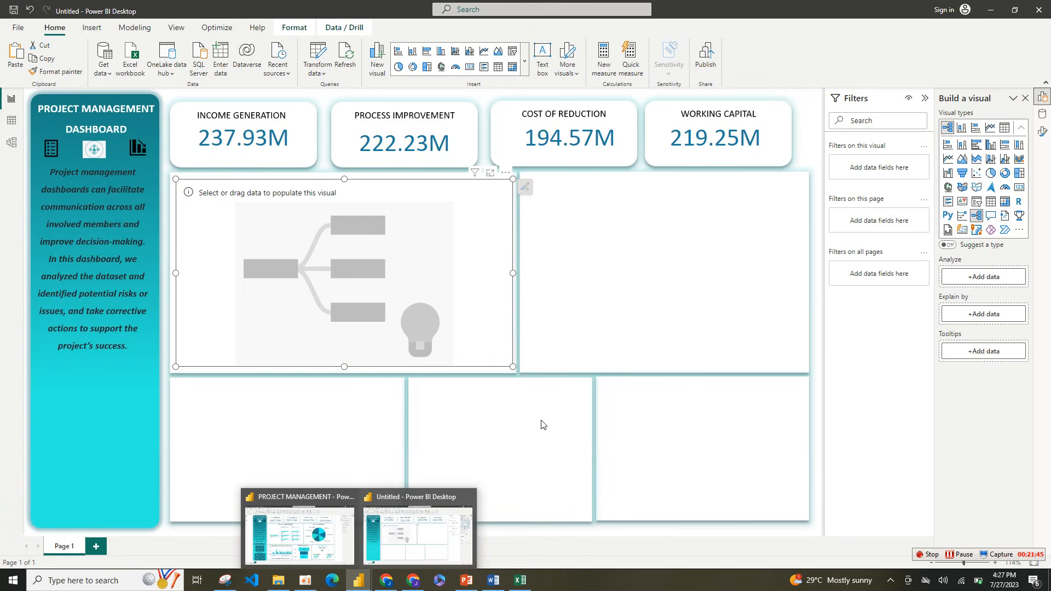
Step: Set Completion% as the field the decomposition tree analyzes, and change its aggregation to Average
{"action": "left_click", "coordinate": [987, 281]}
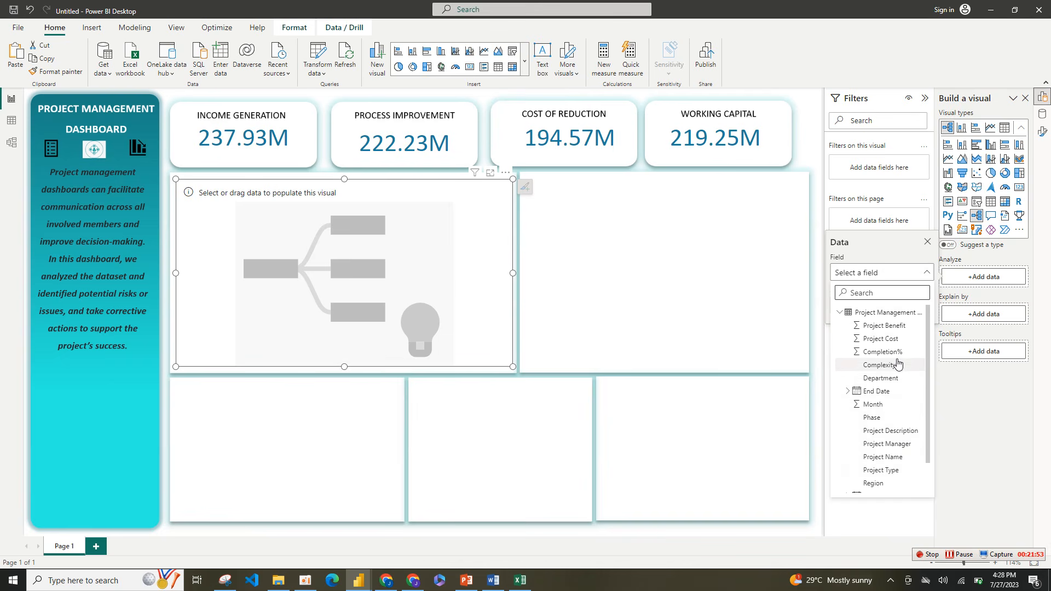
{"action": "left_click", "coordinate": [882, 352]}
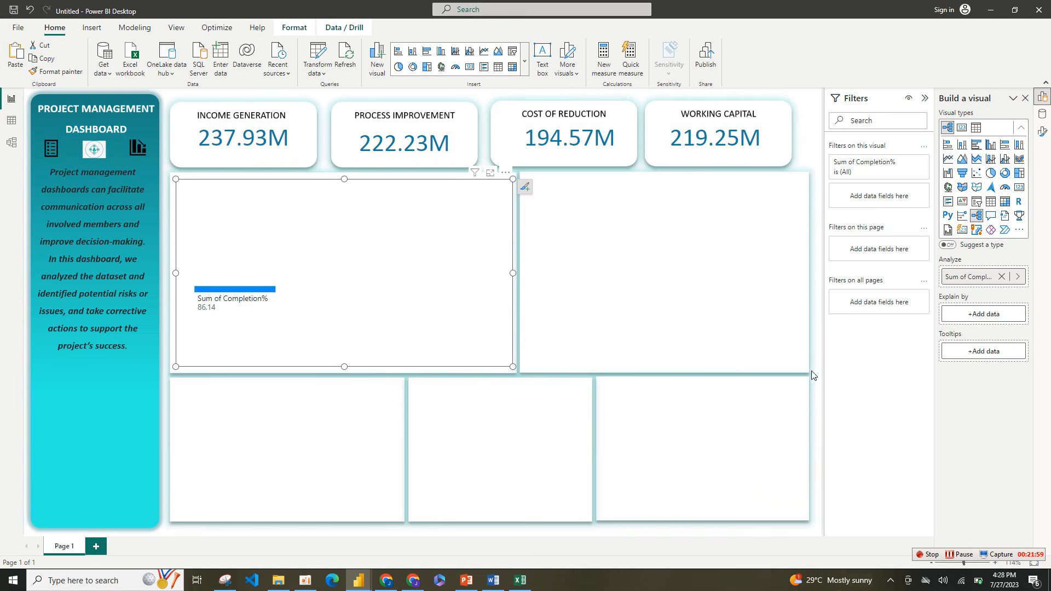
{"action": "left_click", "coordinate": [1019, 277]}
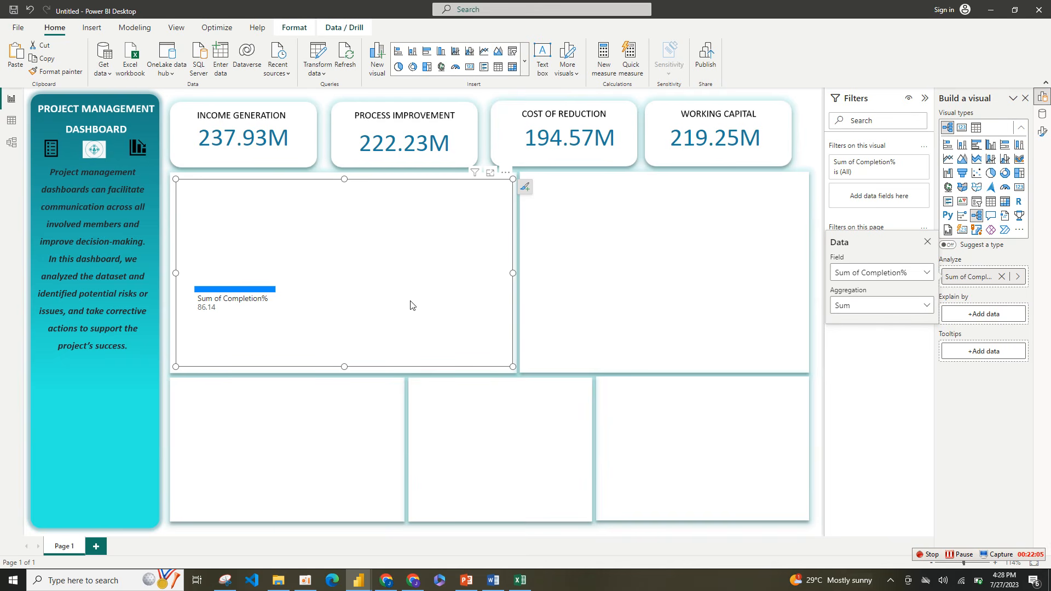
{"action": "key", "text": "Escape"}
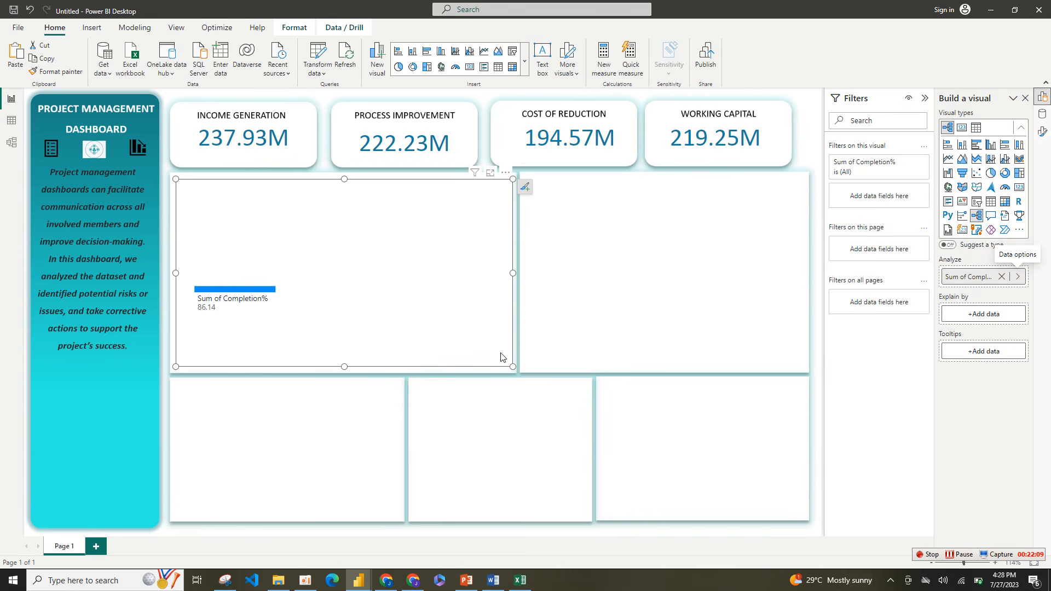
{"action": "left_click", "coordinate": [1019, 278]}
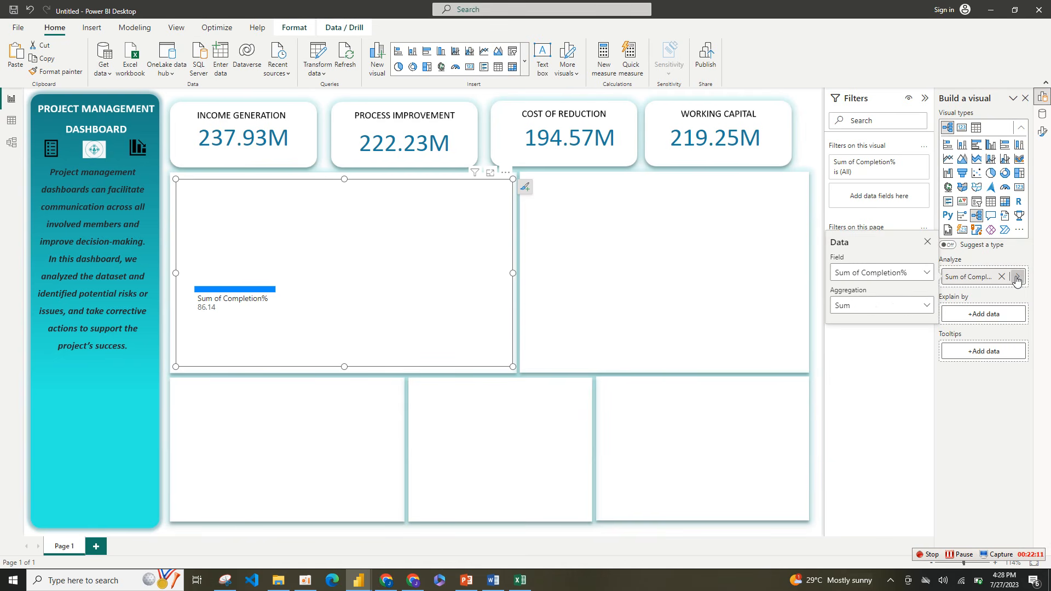
{"action": "left_click", "coordinate": [924, 306]}
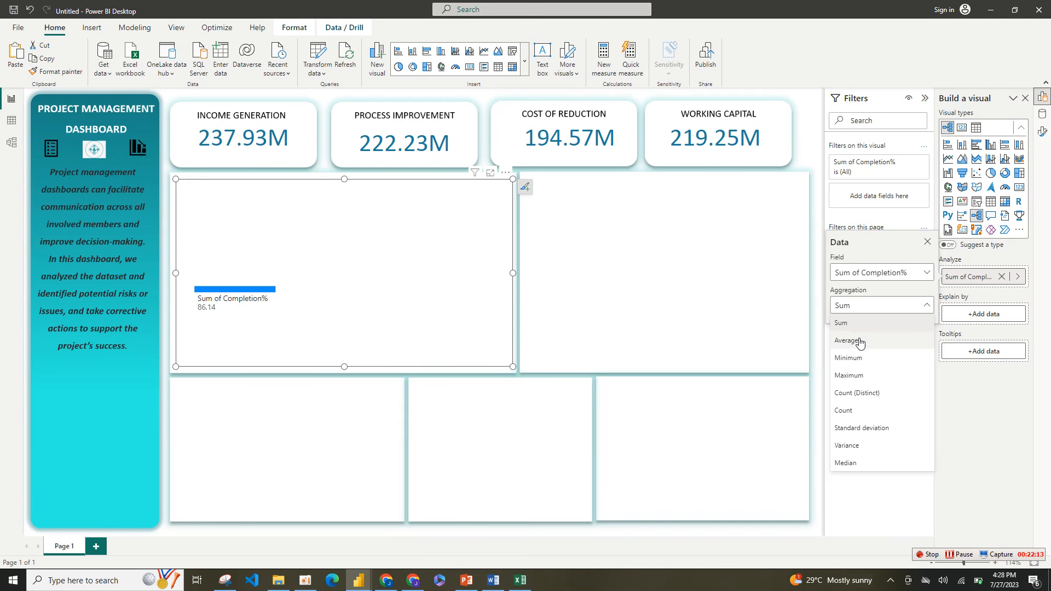
{"action": "left_click", "coordinate": [859, 342]}
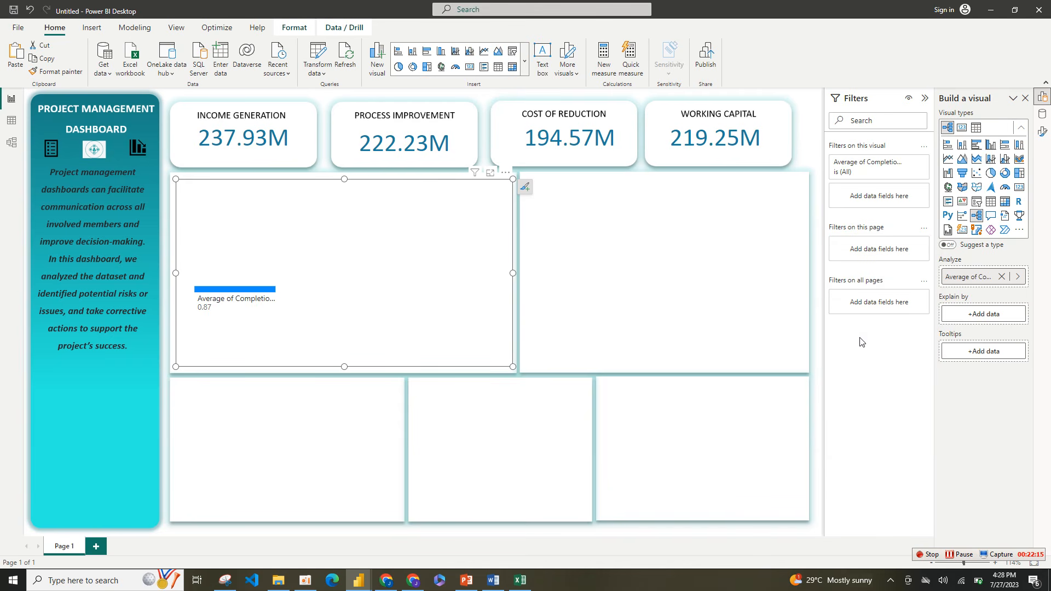
Step: Show the data fields and format the Completion% column as a percentage with 0 decimal places
{"action": "left_click", "coordinate": [1043, 117]}
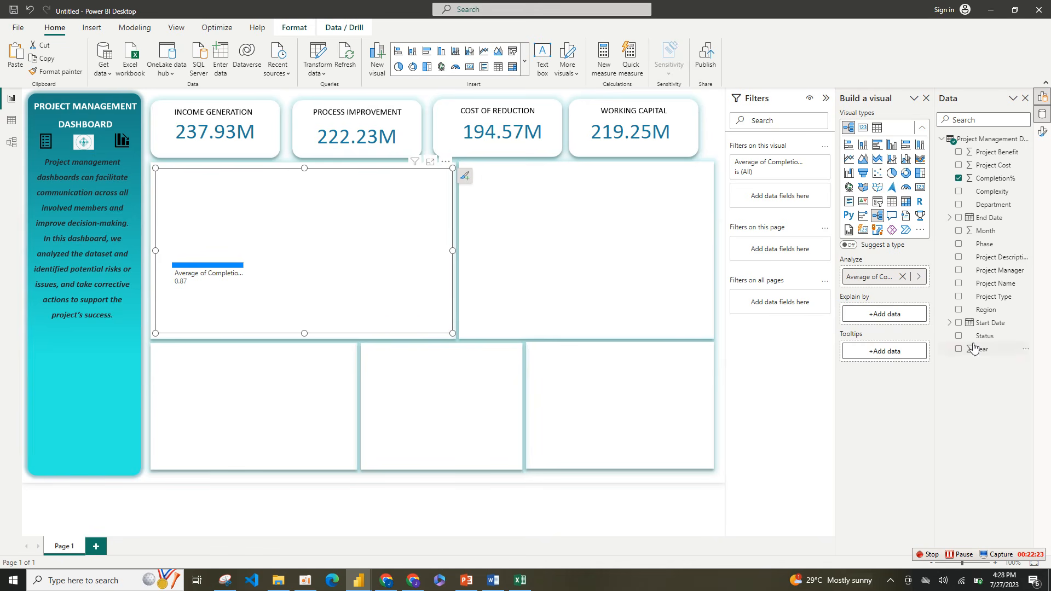
{"action": "left_click", "coordinate": [995, 178]}
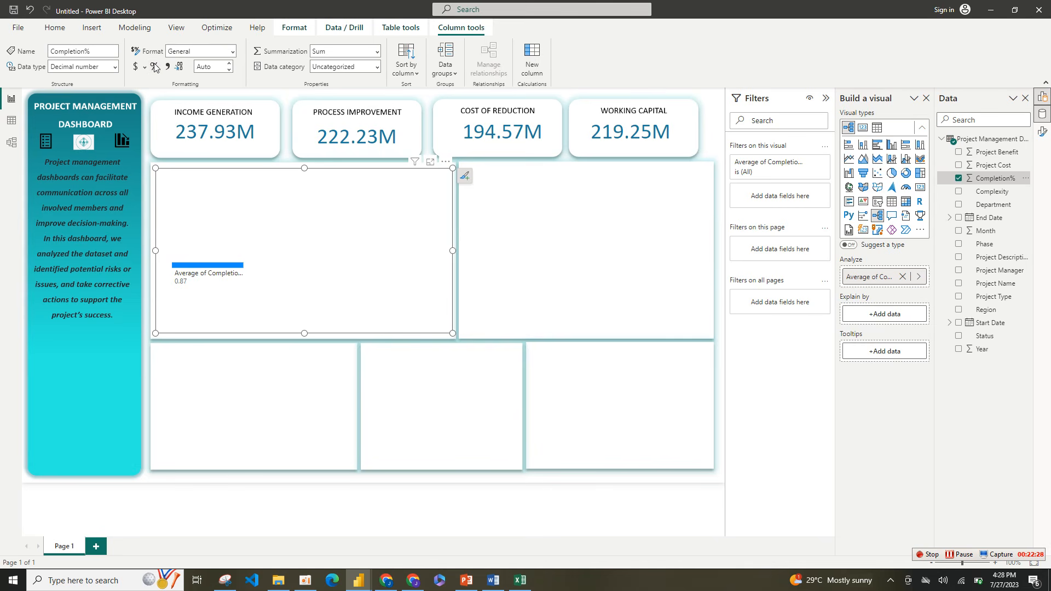
{"action": "left_click", "coordinate": [155, 67]}
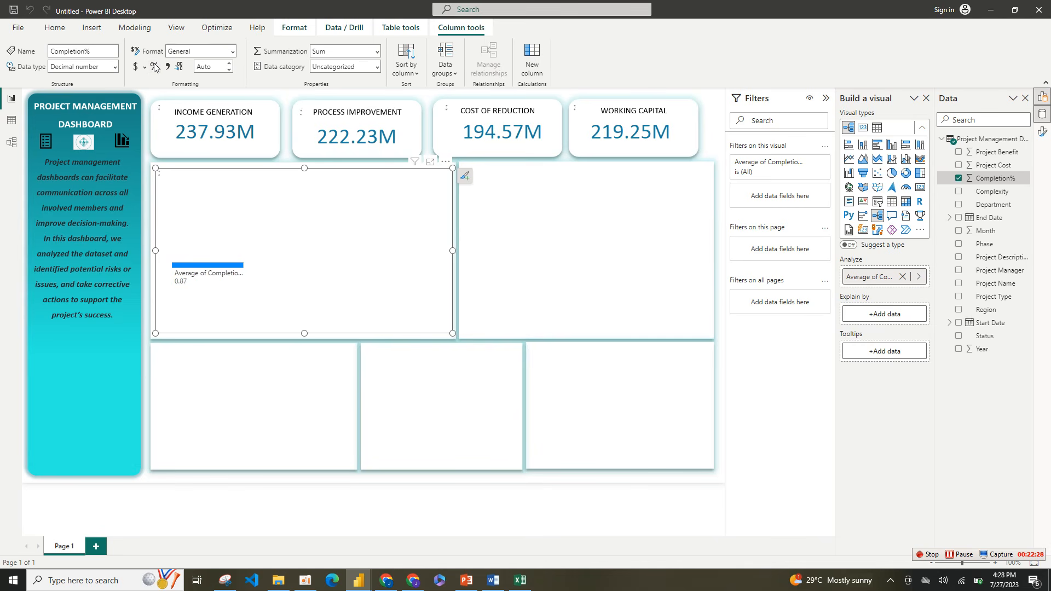
{"action": "left_click", "coordinate": [230, 71]}
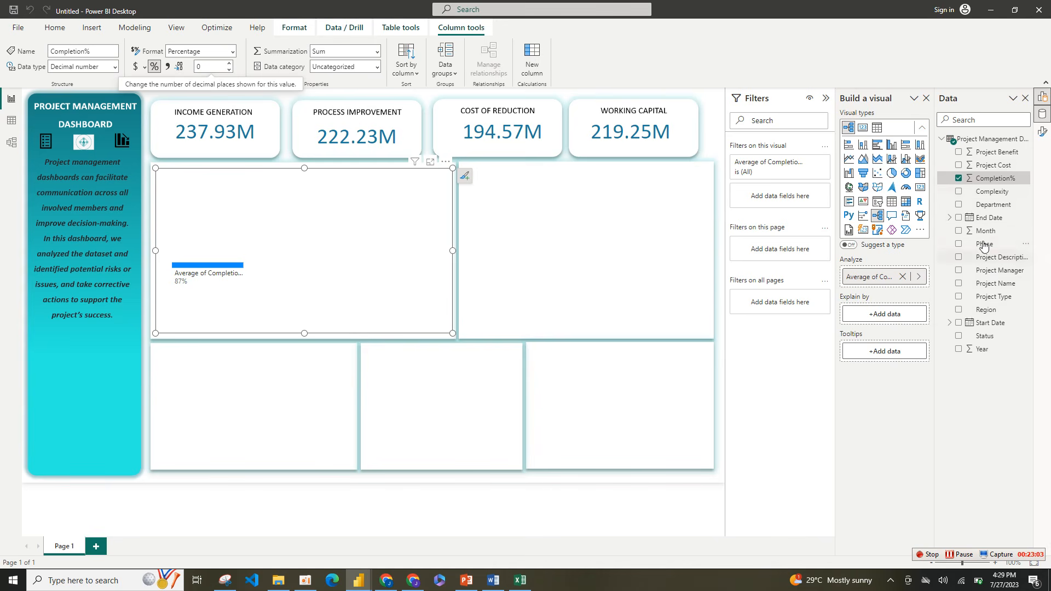
Step: Explain the decomposition tree by Department and Phase, and split it by Department with the Admin & BI branch split by Phase
{"action": "left_click", "coordinate": [958, 206]}
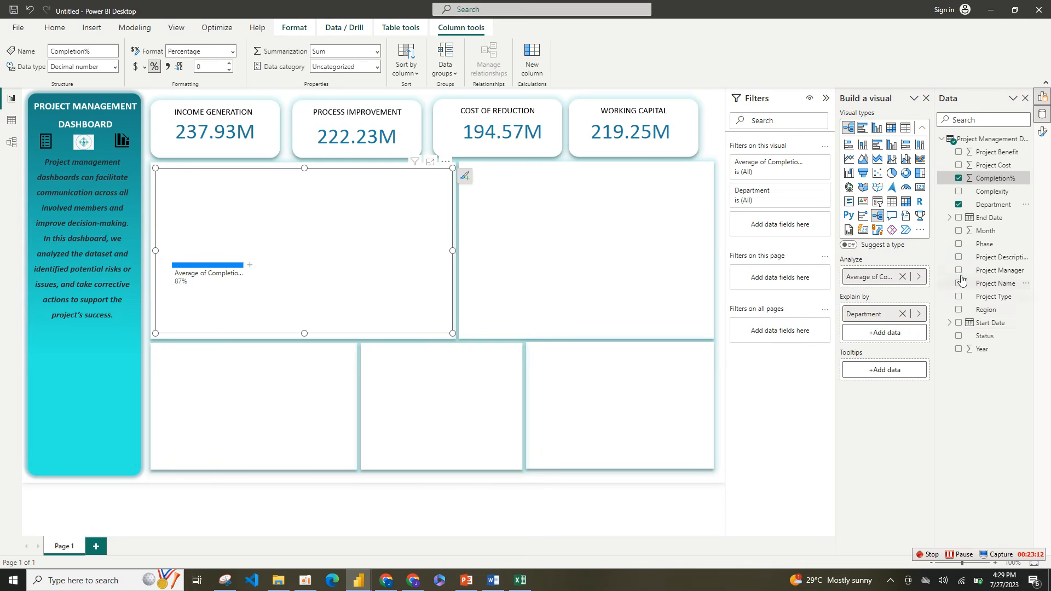
{"action": "left_click", "coordinate": [959, 244]}
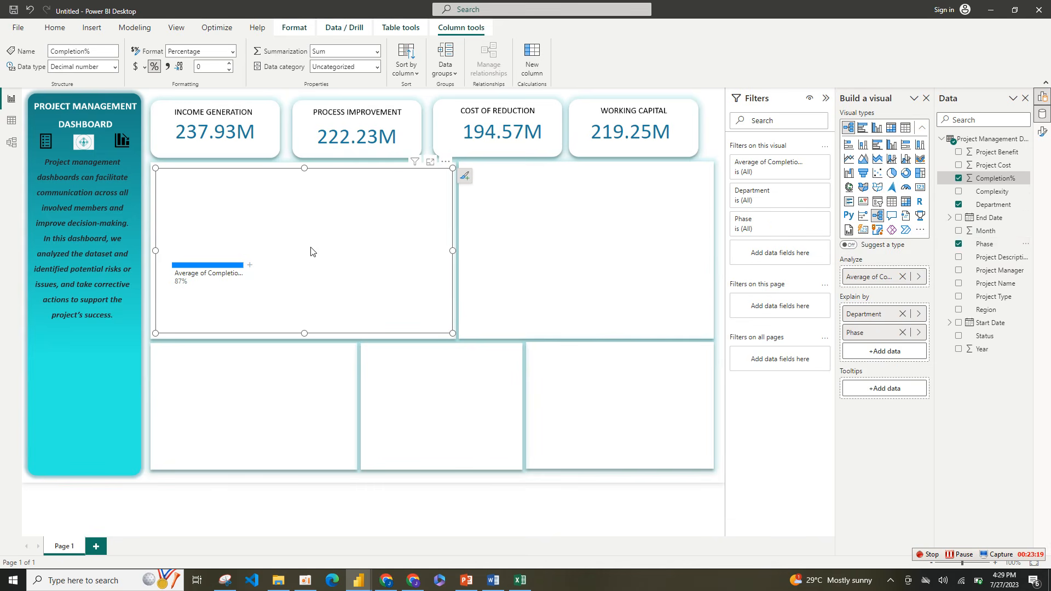
{"action": "left_click", "coordinate": [250, 272]}
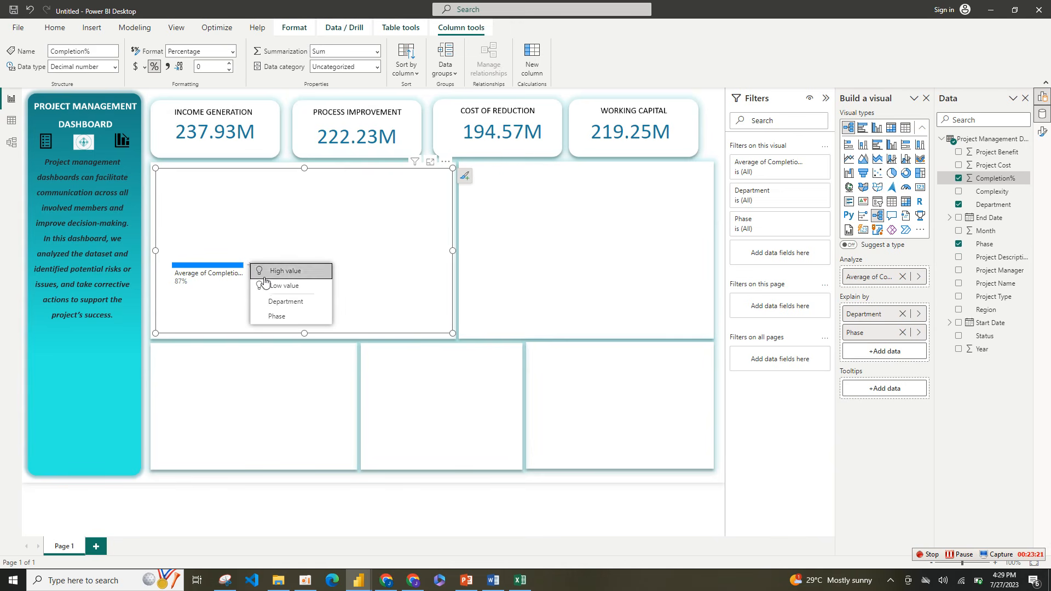
{"action": "left_click", "coordinate": [277, 305]}
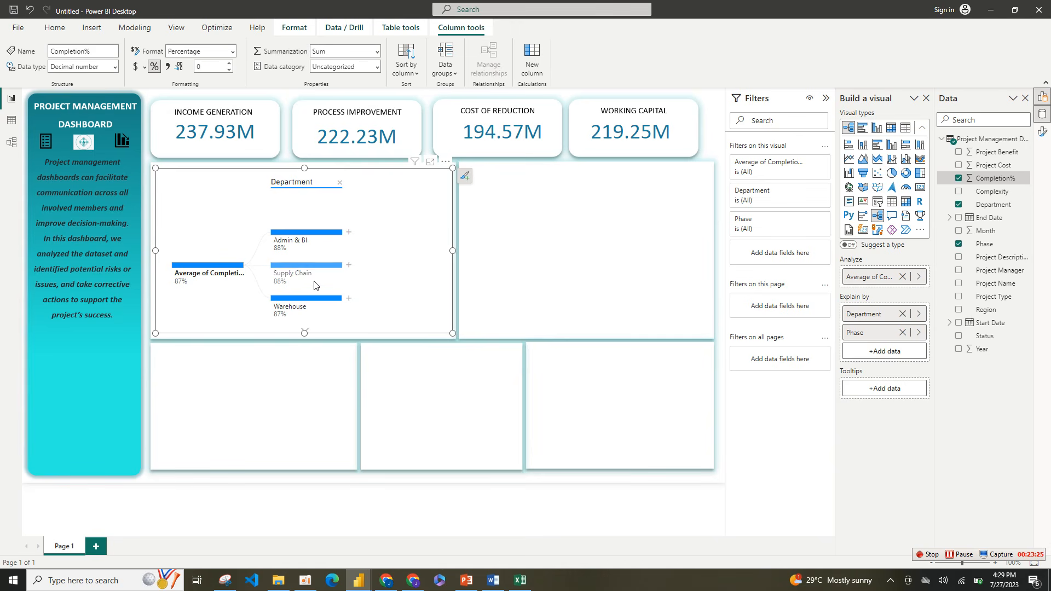
{"action": "left_click", "coordinate": [350, 234]}
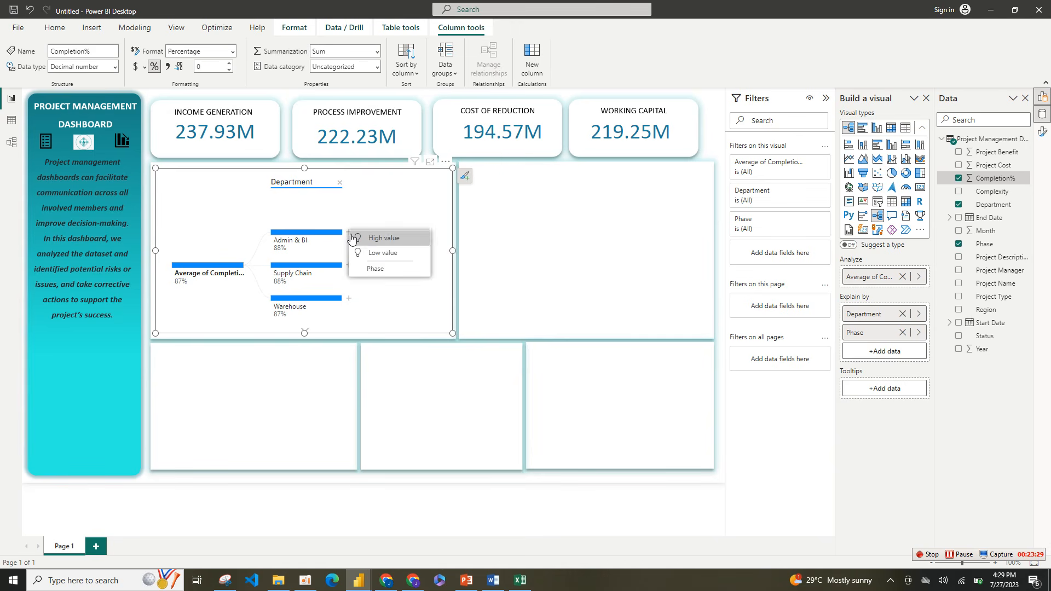
{"action": "left_click", "coordinate": [394, 271]}
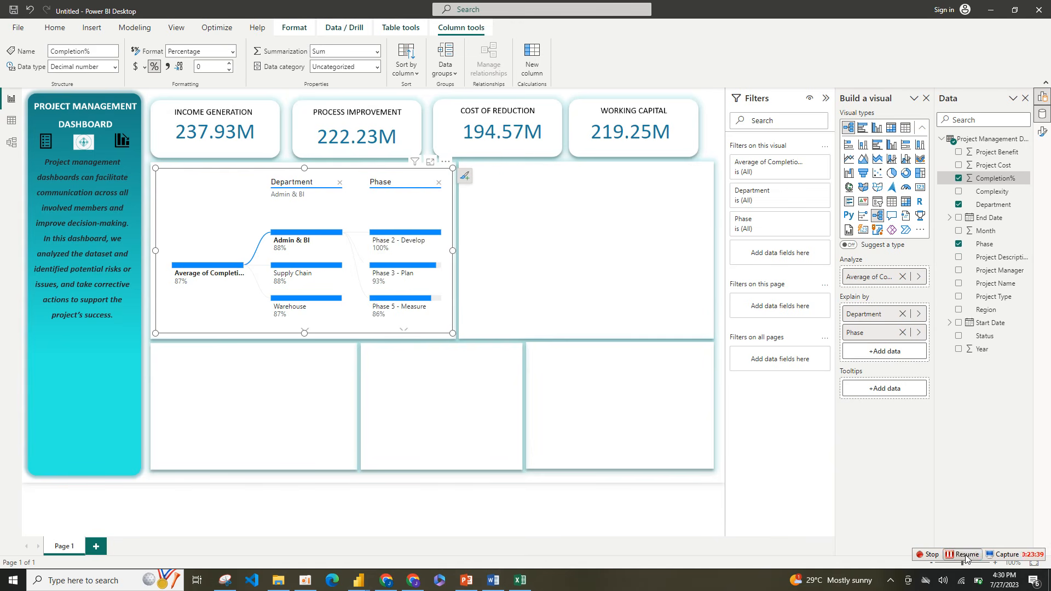
Step: Enlarge the decomposition tree slightly and rename its analyzed field to Average Completion
{"action": "left_click_drag", "start_coordinate": [450, 332], "coordinate": [452, 337]}
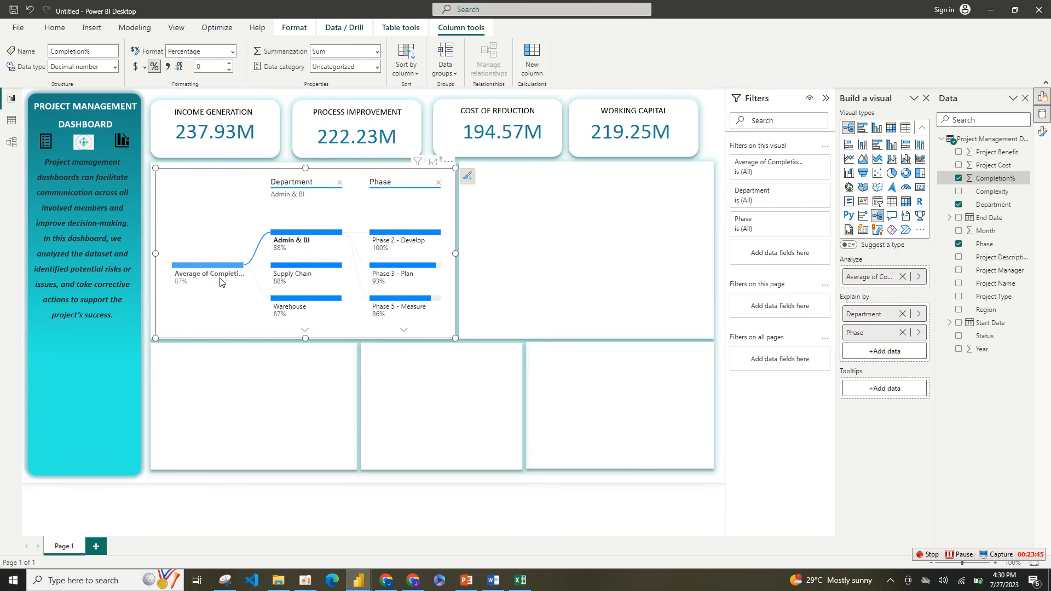
{"action": "double_click", "coordinate": [875, 276]}
{"action": "left_click", "coordinate": [858, 276]}
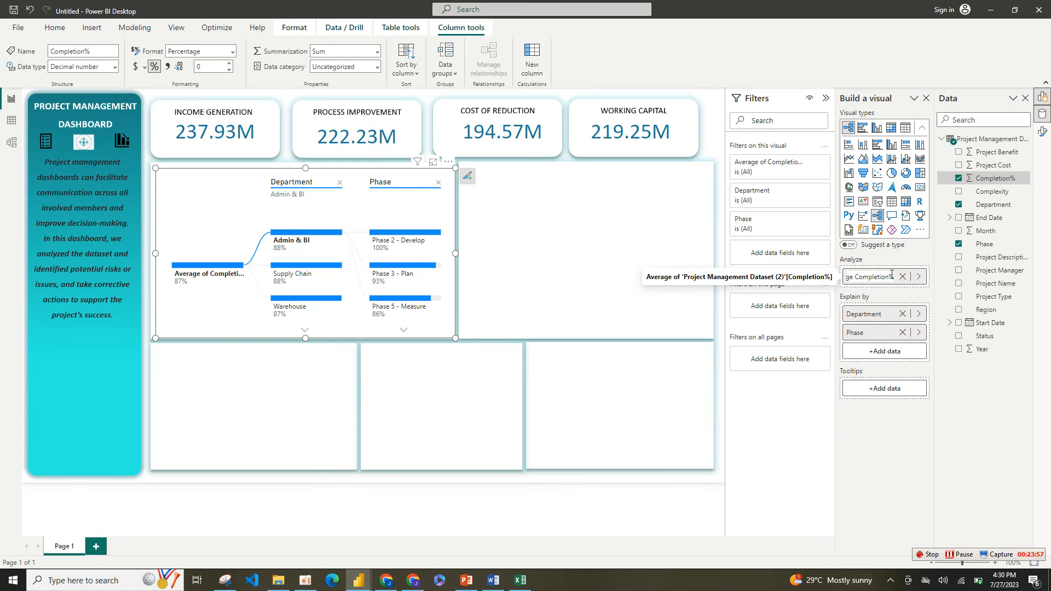
{"action": "left_click_drag", "start_coordinate": [891, 275], "coordinate": [901, 280]}
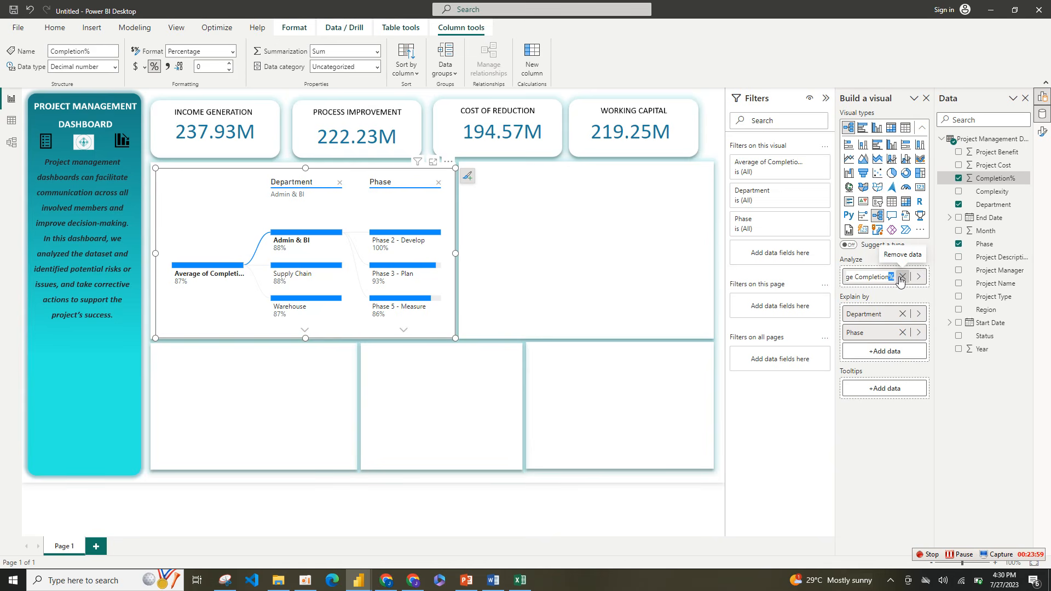
{"action": "key", "text": "BackSpace"}
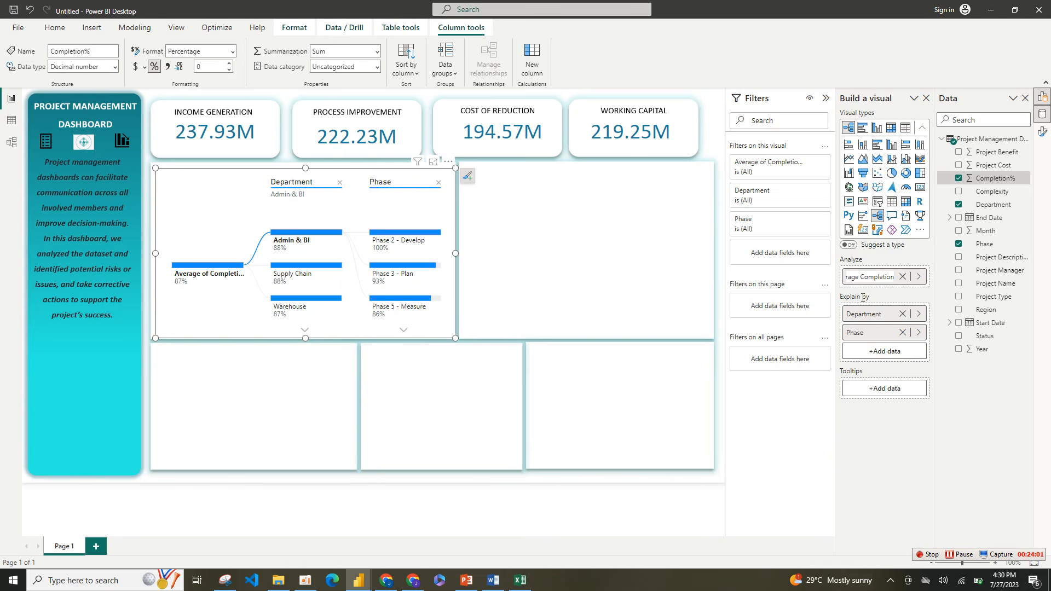
{"action": "key", "text": "Return"}
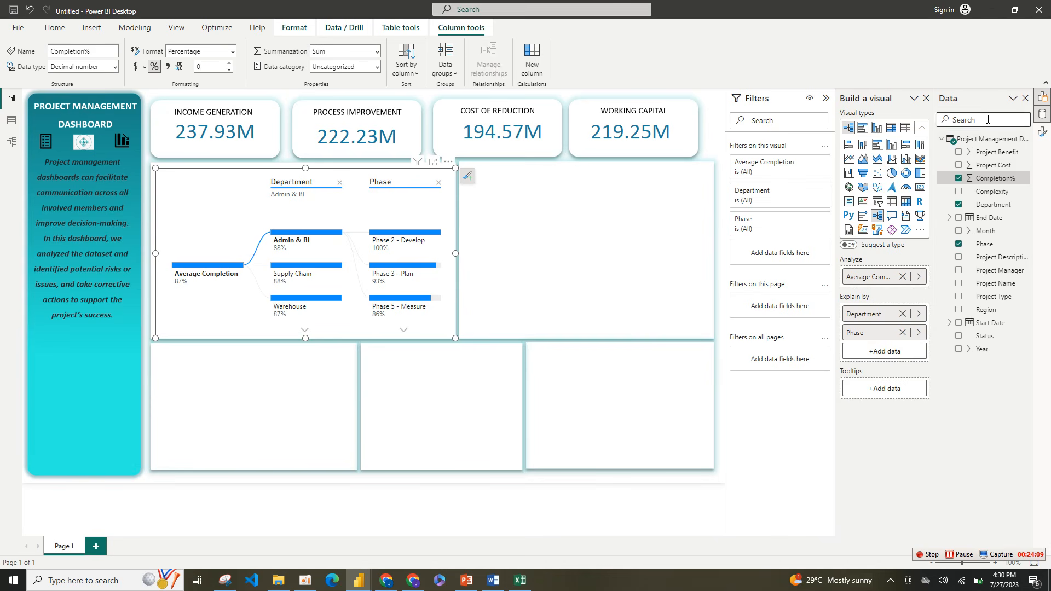
Step: Collapse the filters and turn off the decomposition tree's background in its format settings
{"action": "left_click", "coordinate": [827, 104]}
{"action": "left_click", "coordinate": [1043, 132]}
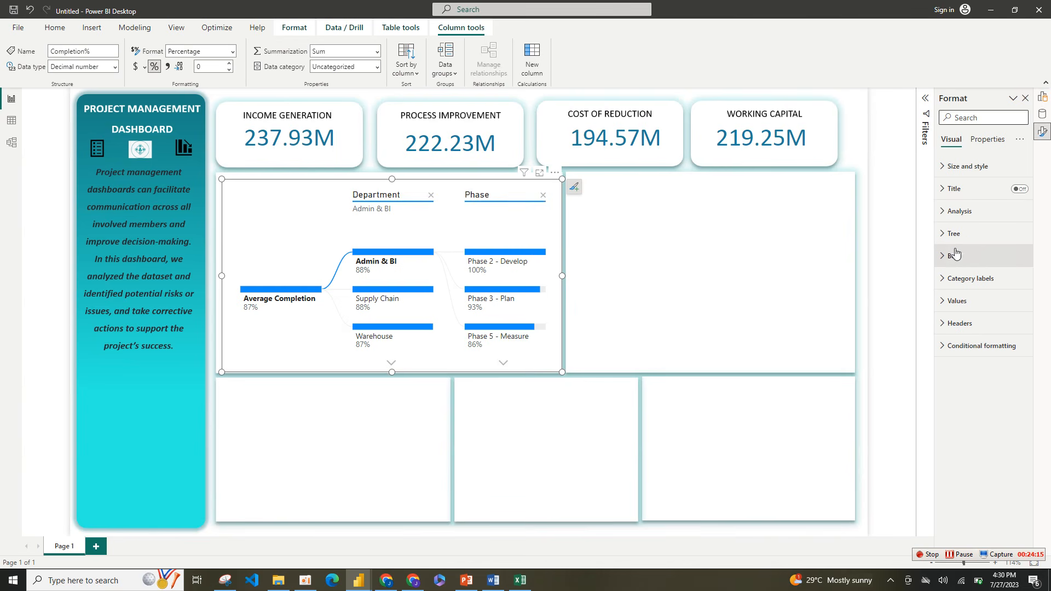
{"action": "left_click", "coordinate": [945, 166]}
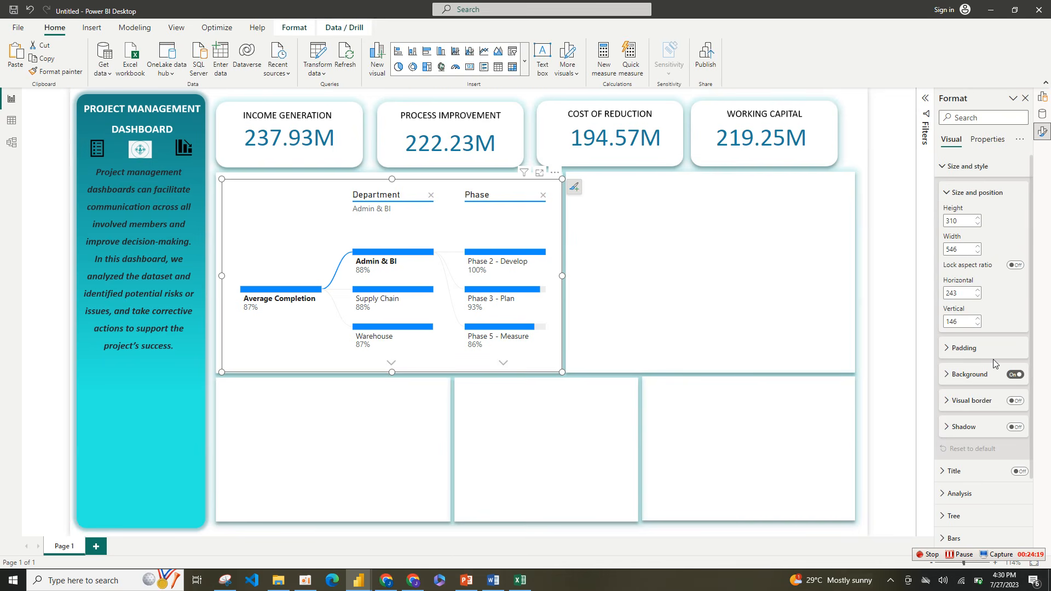
{"action": "left_click", "coordinate": [1016, 376]}
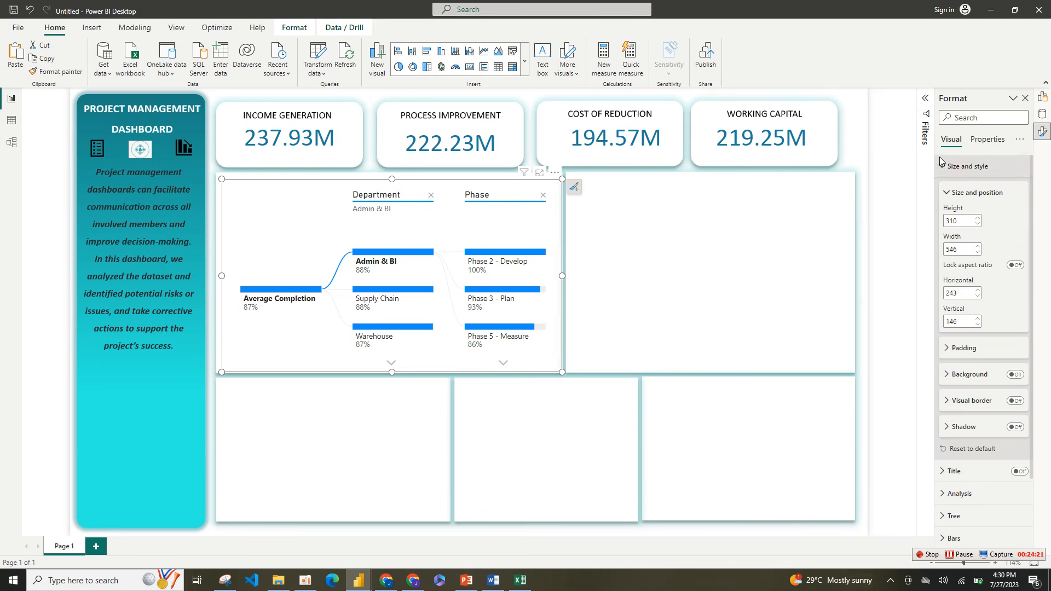
{"action": "left_click", "coordinate": [949, 174]}
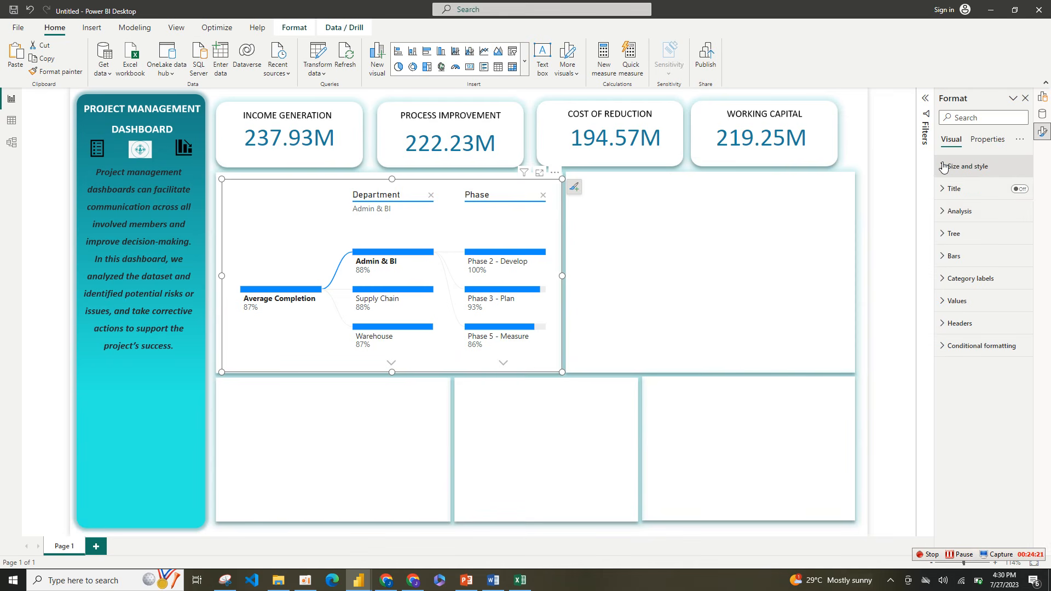
Step: Set the density of the decomposition tree to Dense
{"action": "left_click", "coordinate": [949, 214]}
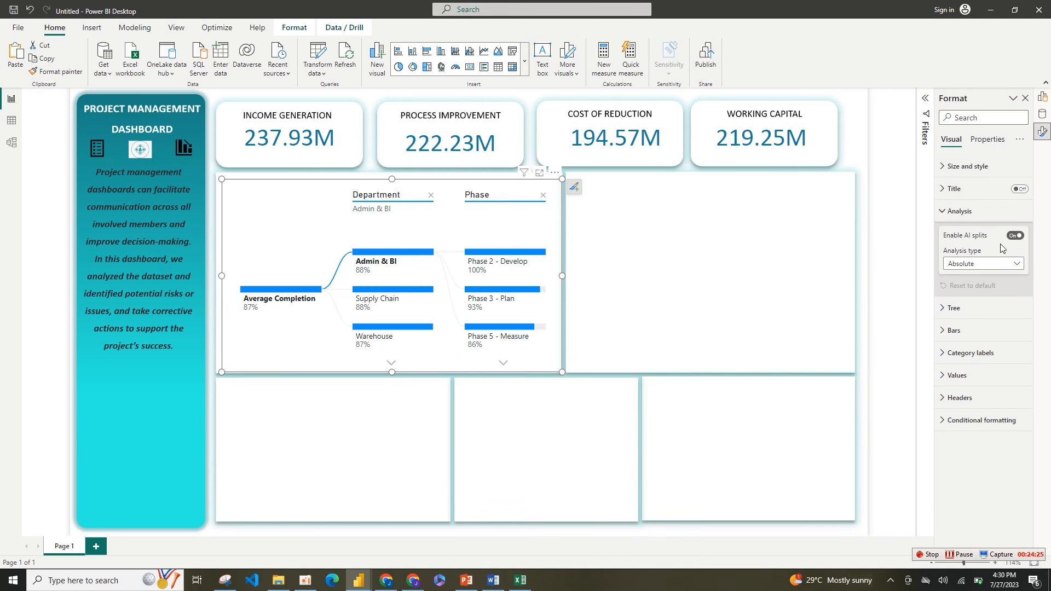
{"action": "left_click", "coordinate": [945, 215]}
{"action": "left_click", "coordinate": [951, 234]}
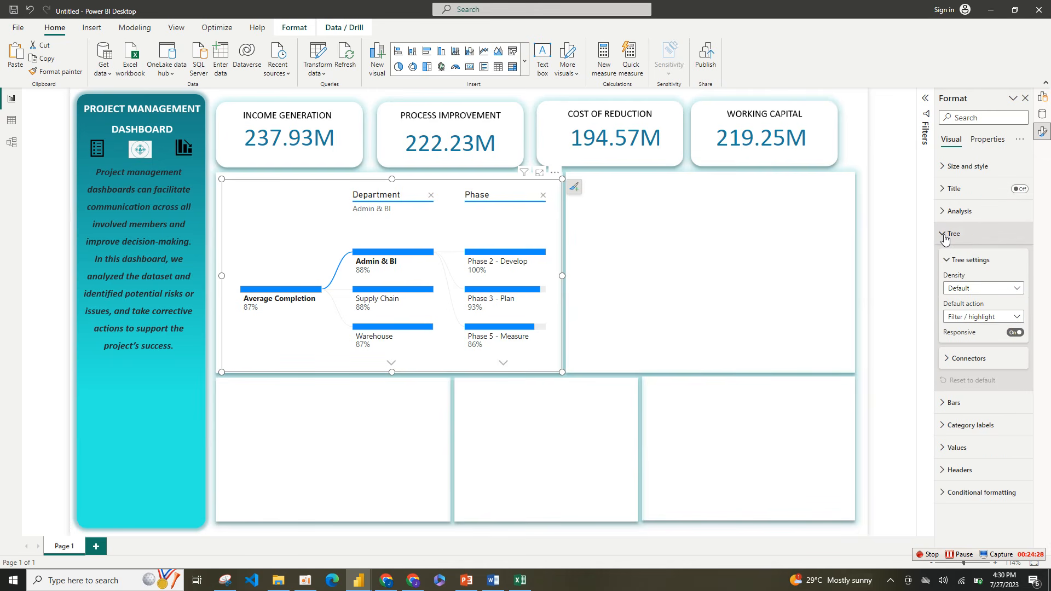
{"action": "left_click", "coordinate": [1014, 289]}
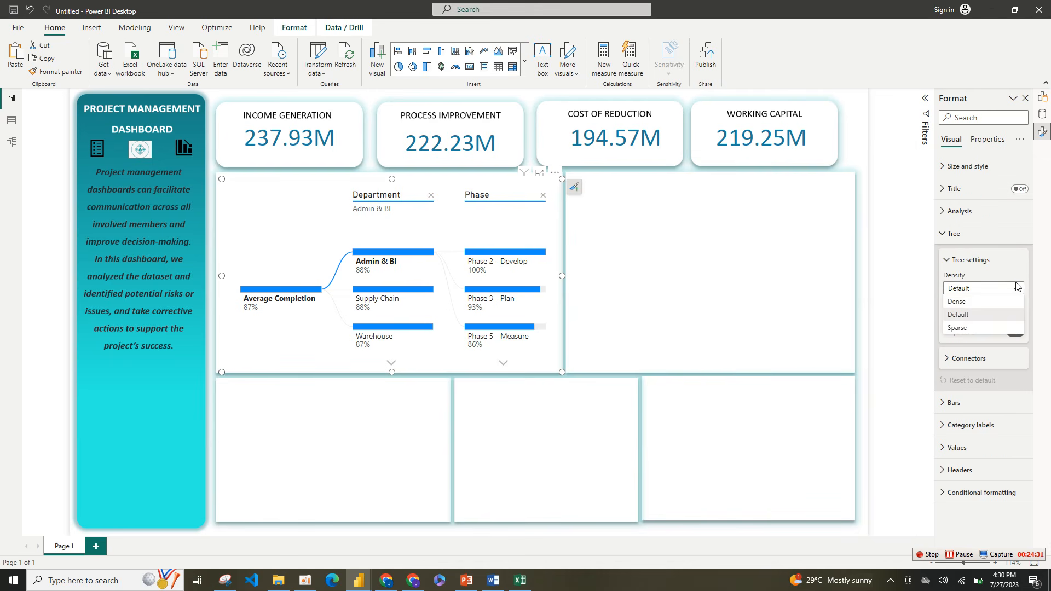
{"action": "left_click", "coordinate": [967, 303]}
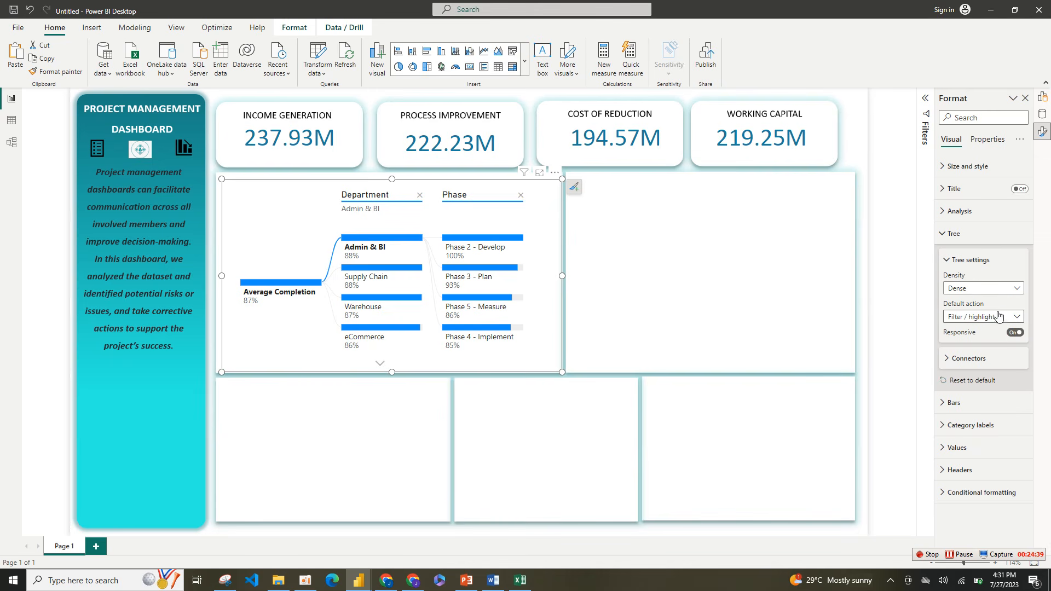
{"action": "left_click", "coordinate": [950, 262]}
Step: Color both the selected and unselected connector lines of the tree with the recently used teal-blue
{"action": "left_click", "coordinate": [952, 285]}
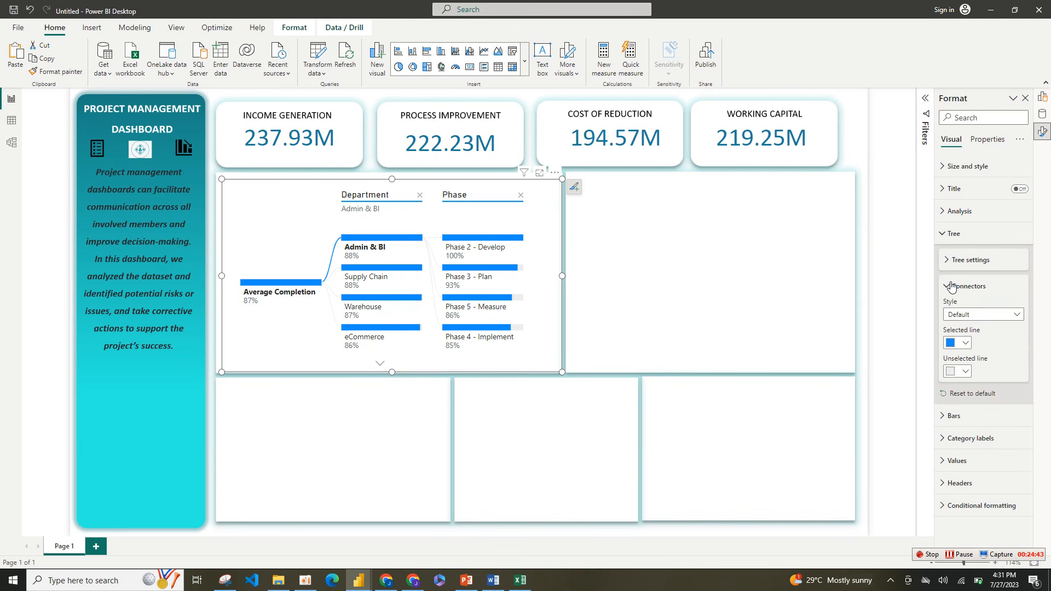
{"action": "left_click", "coordinate": [966, 344]}
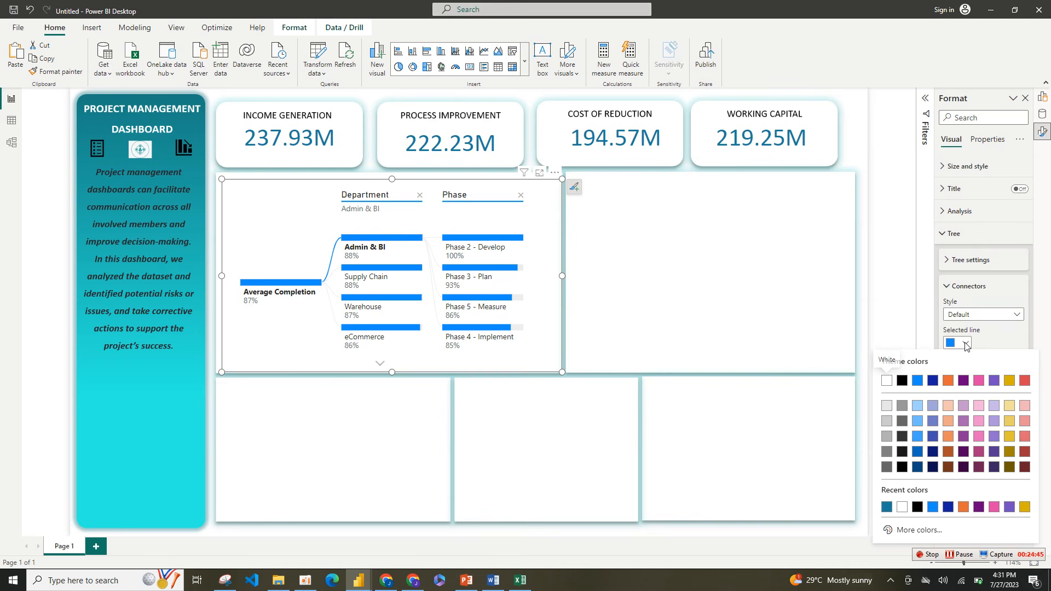
{"action": "left_click", "coordinate": [888, 508]}
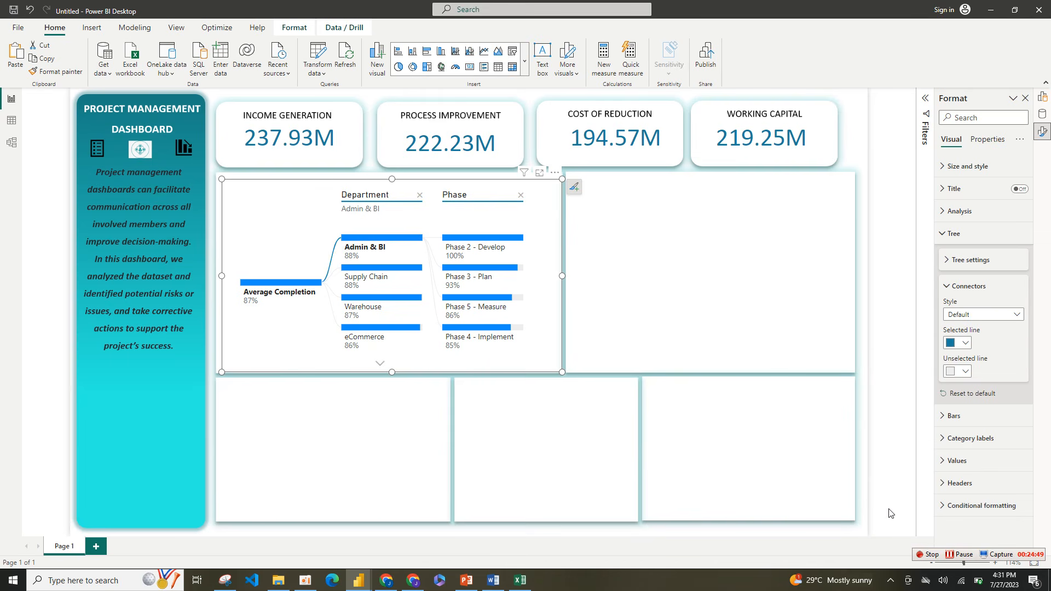
{"action": "left_click", "coordinate": [966, 372]}
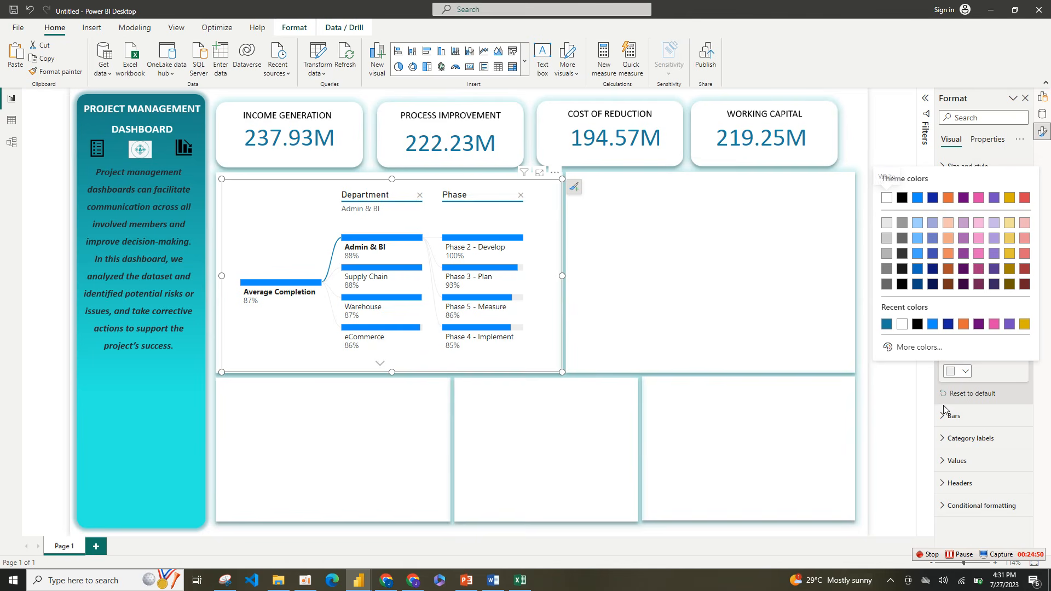
{"action": "left_click", "coordinate": [887, 325]}
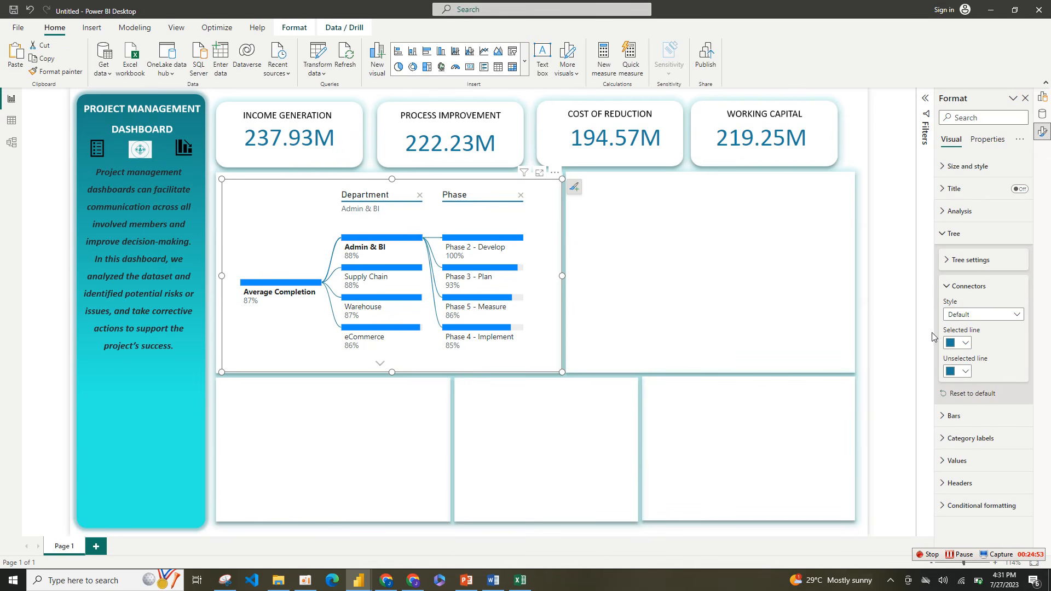
{"action": "left_click", "coordinate": [956, 286]}
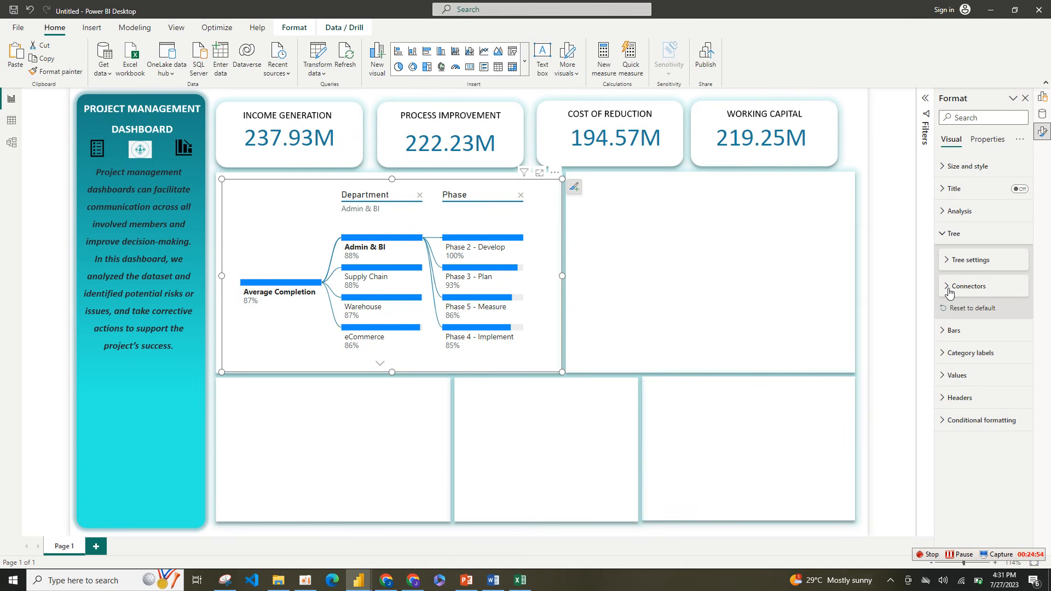
Step: Open the custom color settings for the tree's positive bars and clear the hex value
{"action": "left_click", "coordinate": [960, 332]}
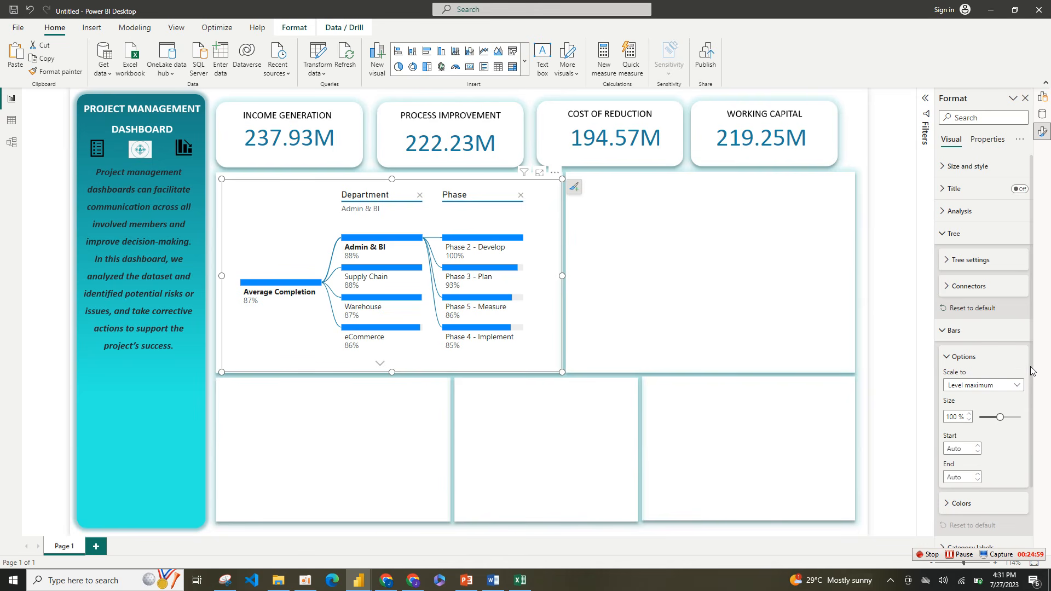
{"action": "left_click_drag", "start_coordinate": [1031, 371], "coordinate": [1037, 436]}
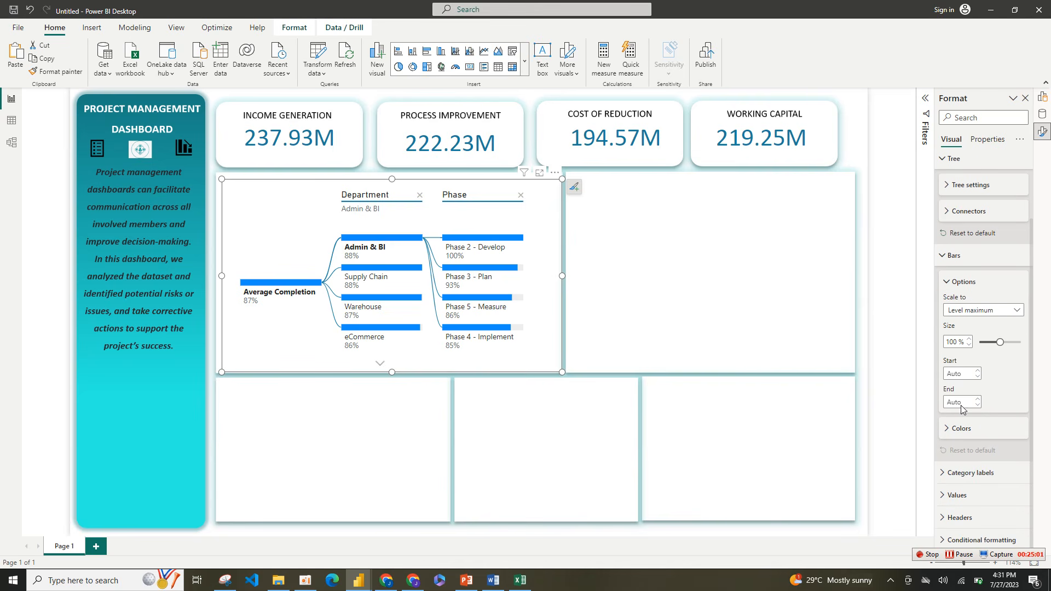
{"action": "left_click", "coordinate": [962, 429]}
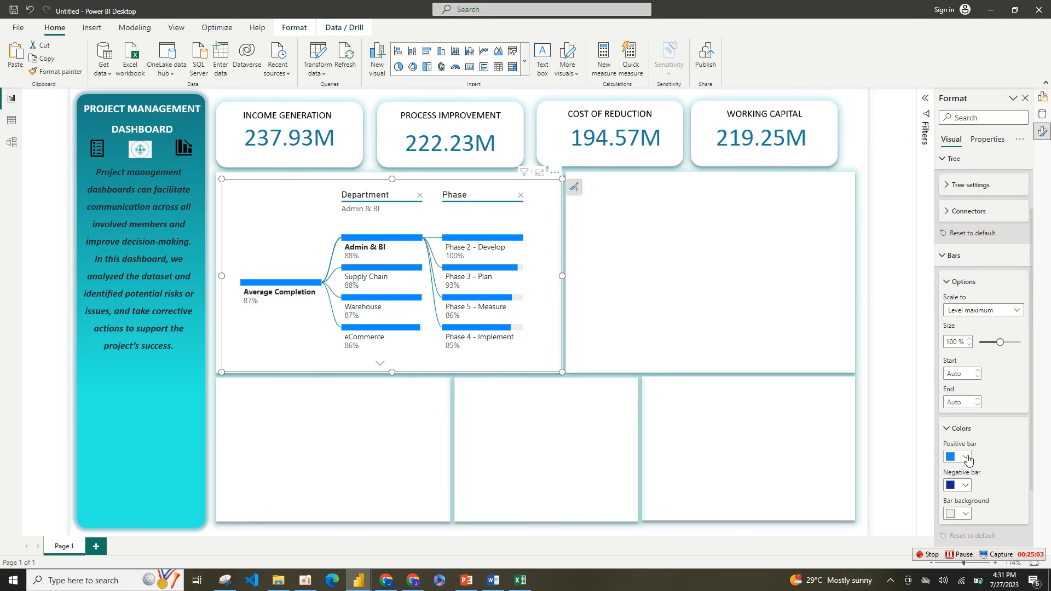
{"action": "left_click", "coordinate": [966, 457]}
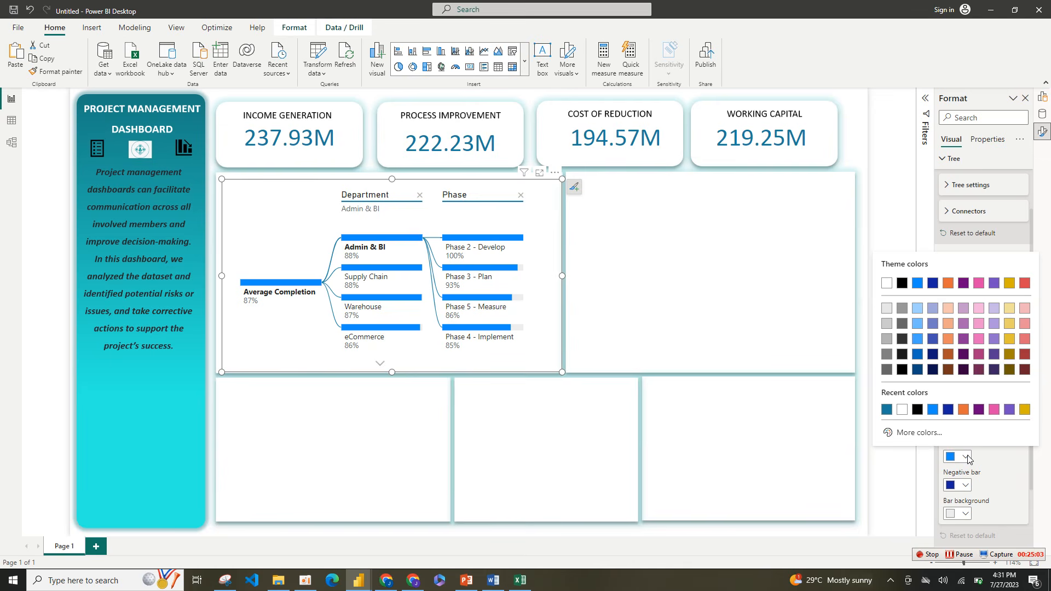
{"action": "left_click", "coordinate": [916, 433]}
{"action": "key", "text": "BackSpace"}
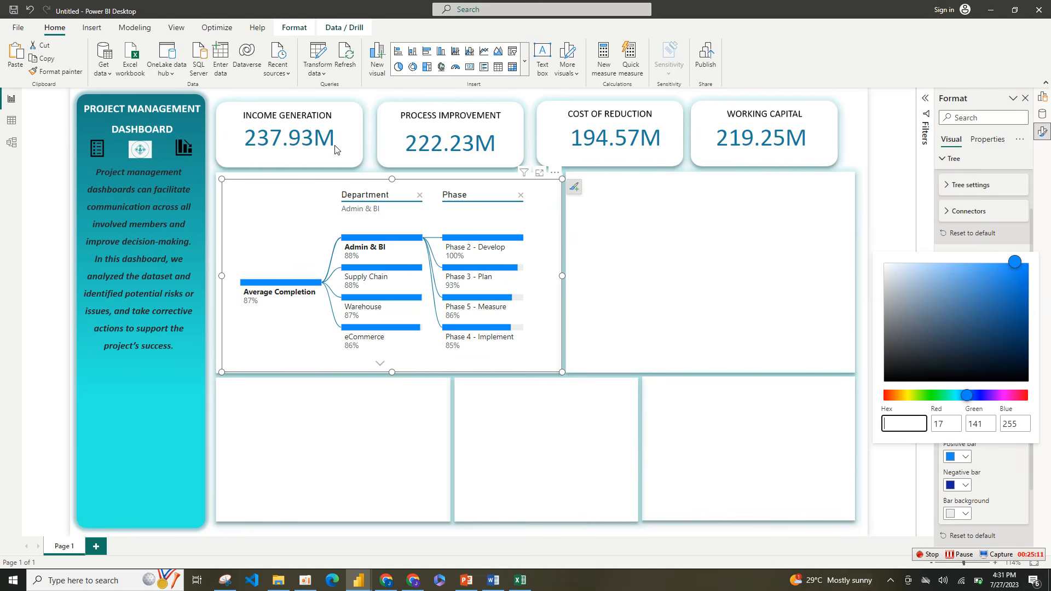
Step: Switch to the finished PROJECT MANAGEMENT report and look up the positive bar hex color of its PROJECT COMPLETION RATE tree
{"action": "mouse_move", "coordinate": [357, 582]}
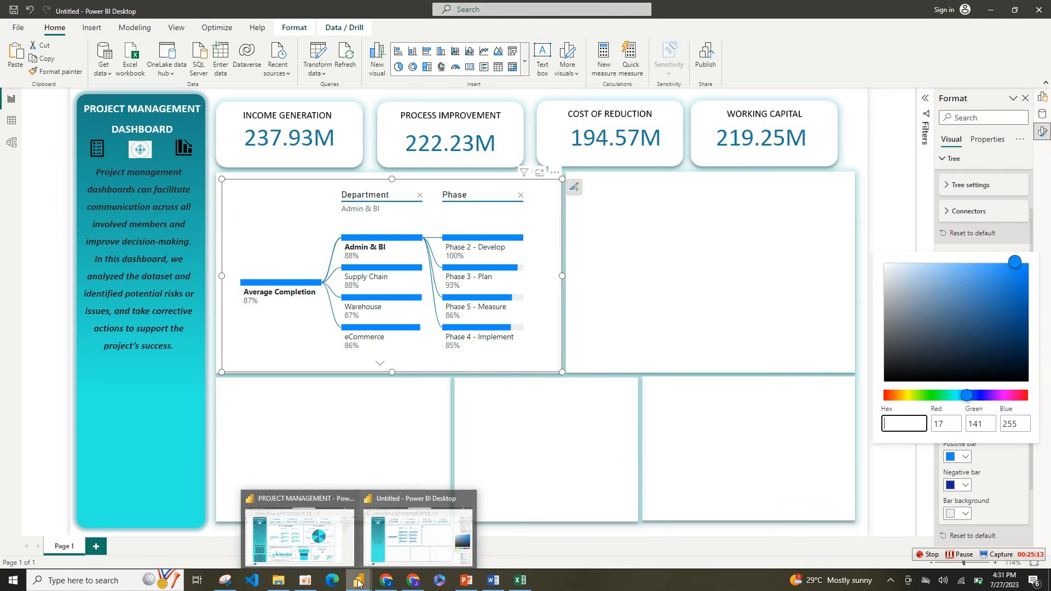
{"action": "left_click", "coordinate": [300, 534]}
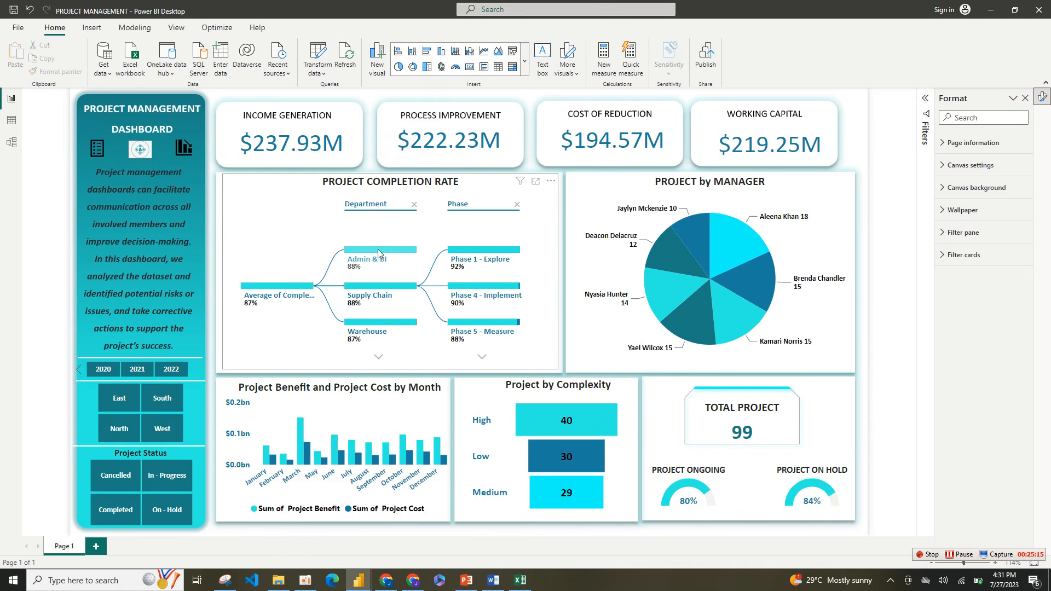
{"action": "left_click", "coordinate": [394, 245]}
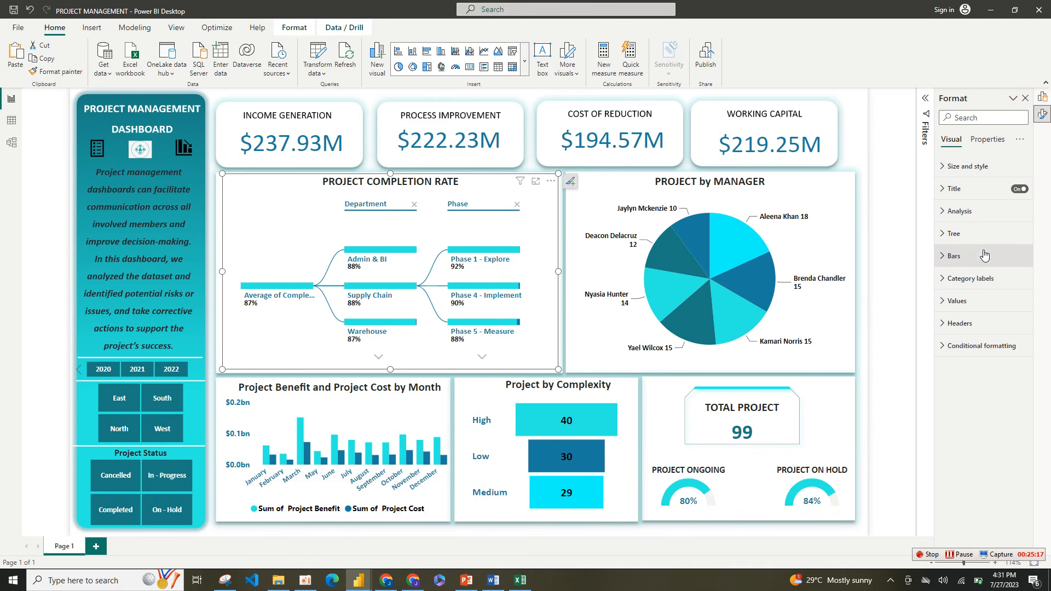
{"action": "left_click", "coordinate": [977, 265]}
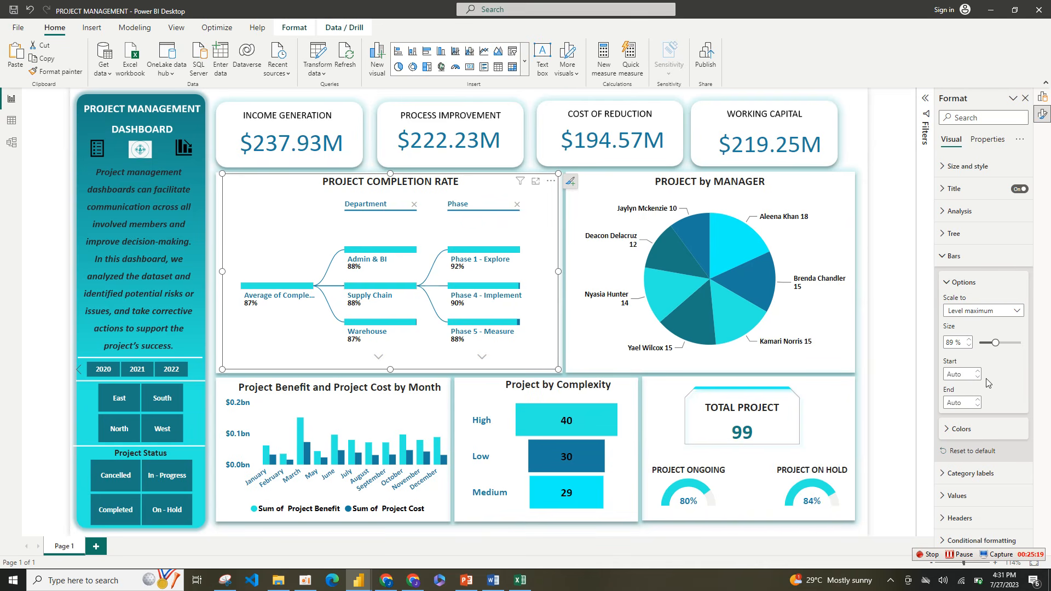
{"action": "left_click", "coordinate": [959, 430]}
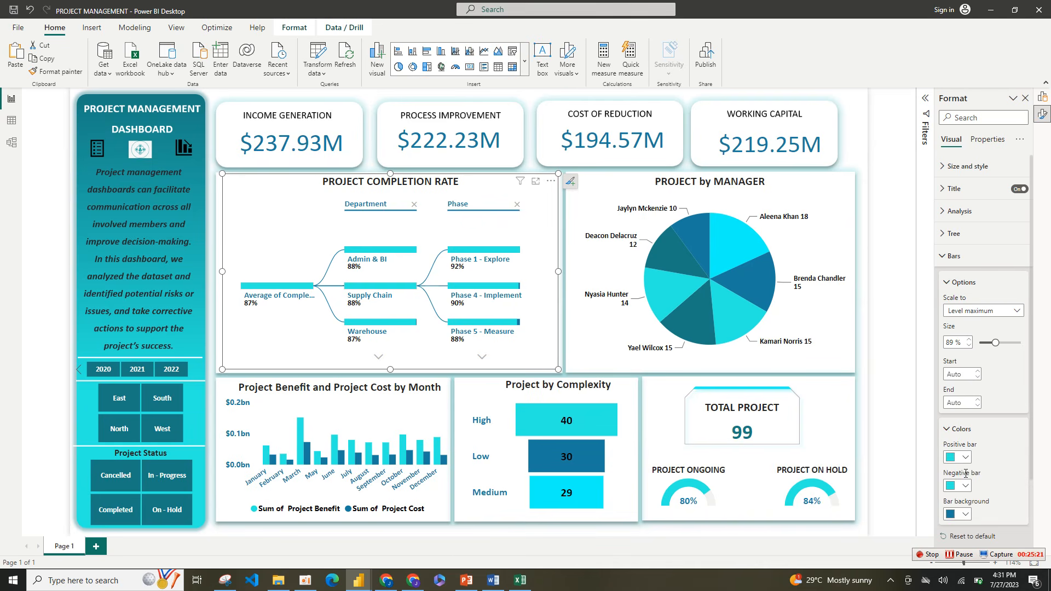
{"action": "left_click", "coordinate": [966, 458]}
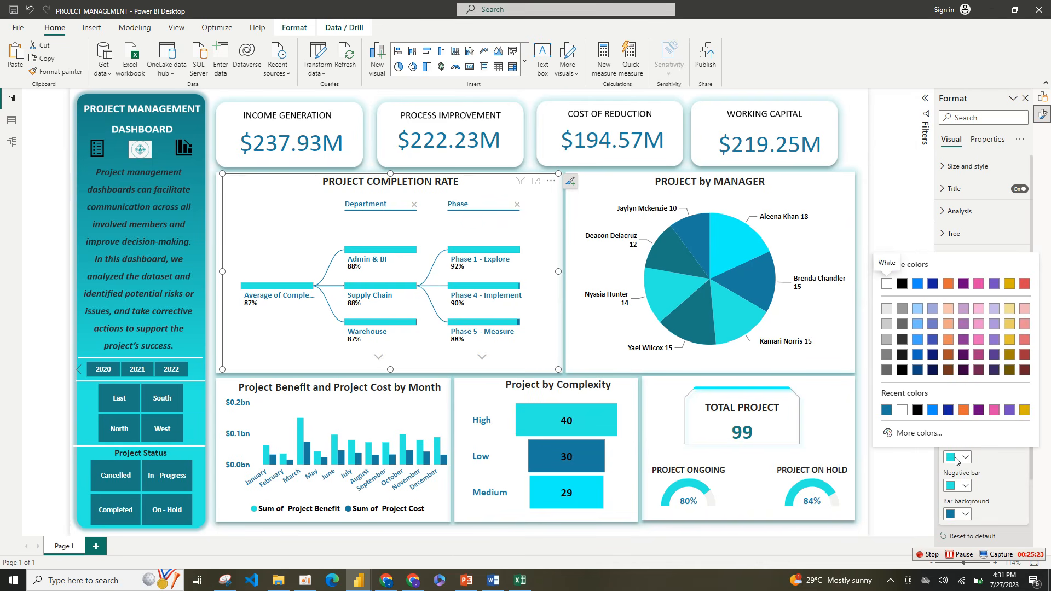
{"action": "left_click", "coordinate": [920, 433]}
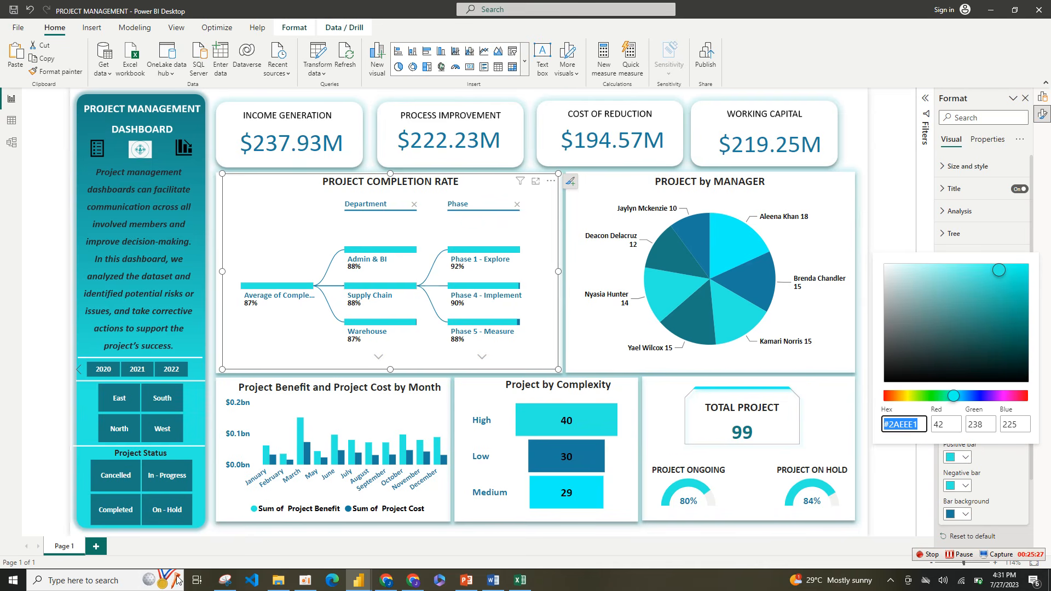
{"action": "mouse_move", "coordinate": [350, 587]}
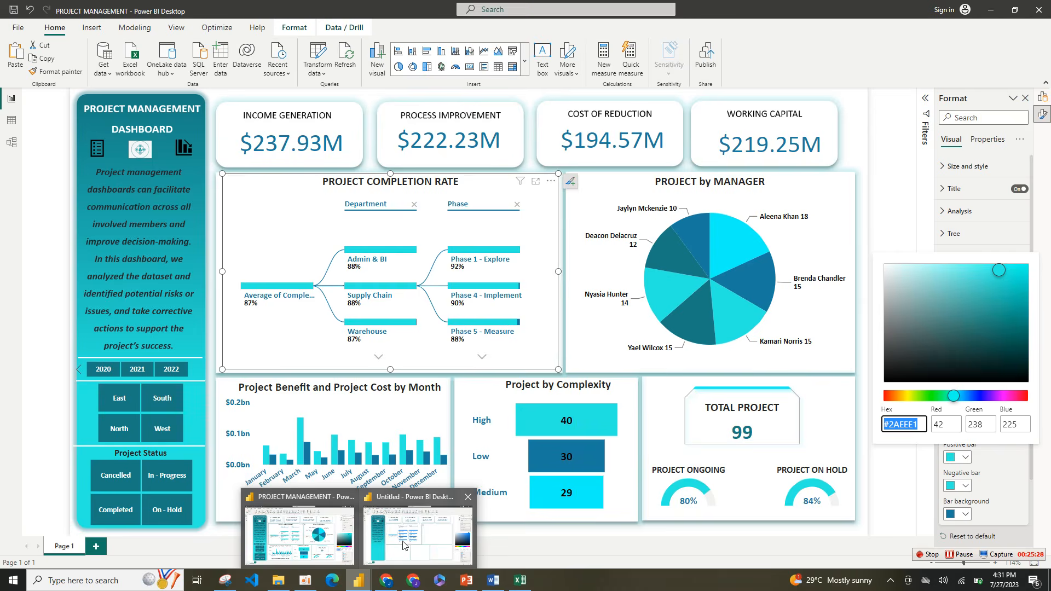
Step: Return to the Untitled report and set the tree's positive bar color to hex #2AEEE1
{"action": "left_click", "coordinate": [419, 526]}
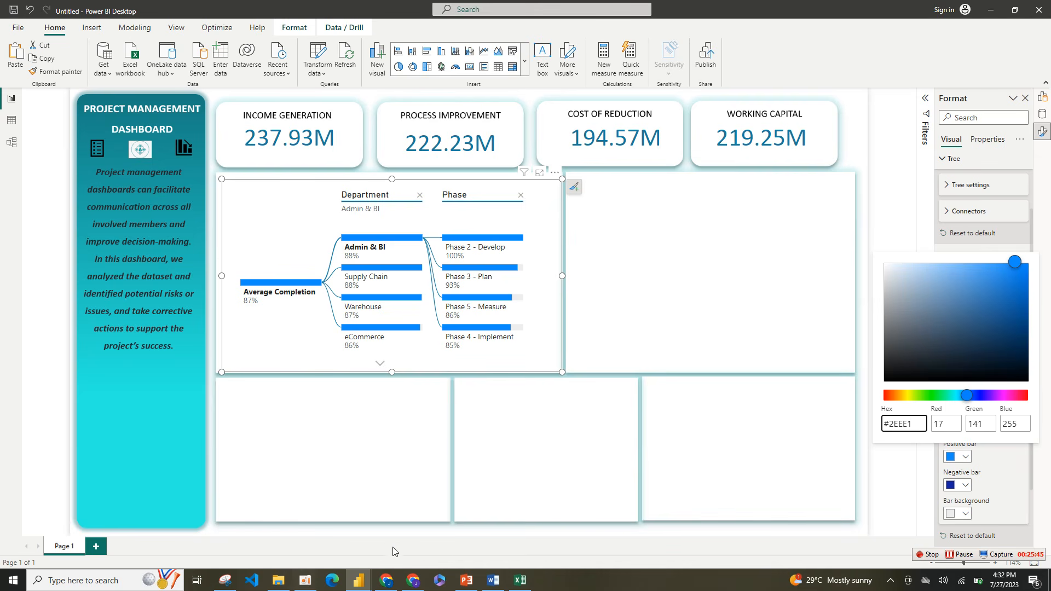
{"action": "mouse_move", "coordinate": [358, 580]}
{"action": "type", "text": "A"}
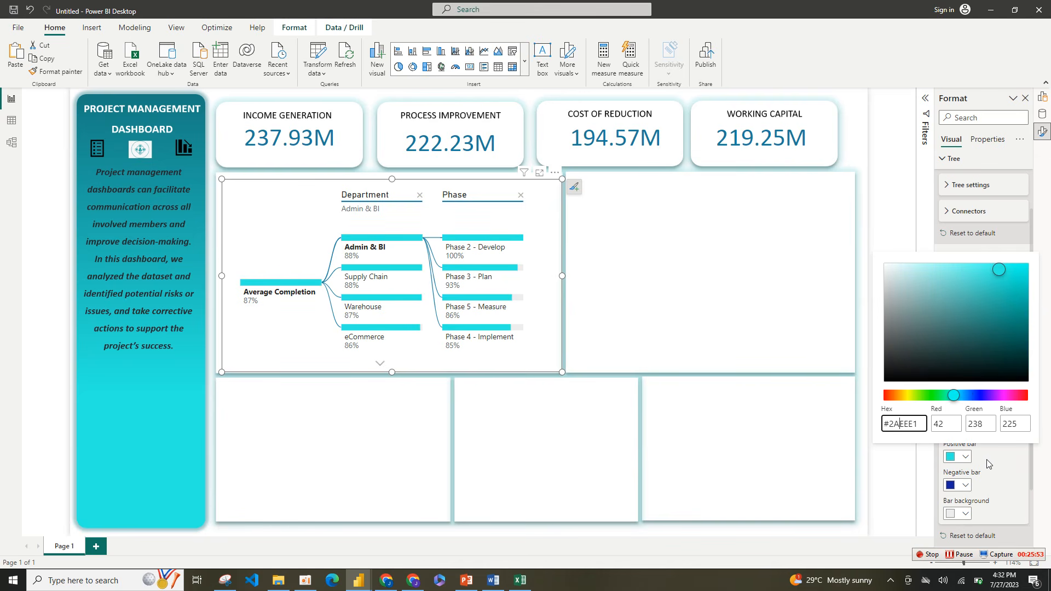
{"action": "left_click", "coordinate": [987, 464]}
Step: Set the tree's negative bar color to the recently used cyan and collapse the bar settings
{"action": "left_click", "coordinate": [965, 485]}
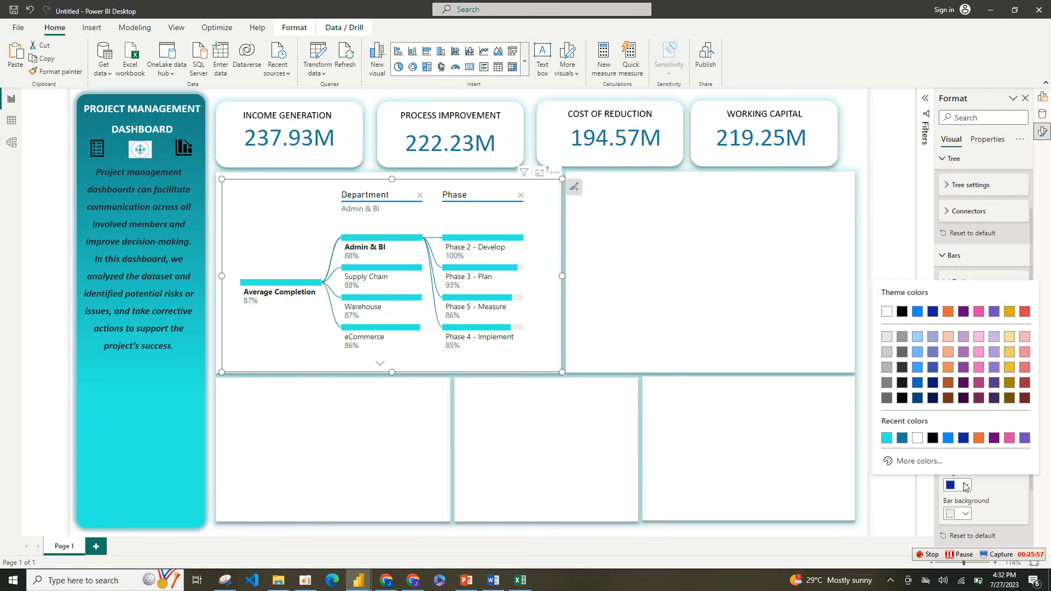
{"action": "left_click", "coordinate": [888, 438]}
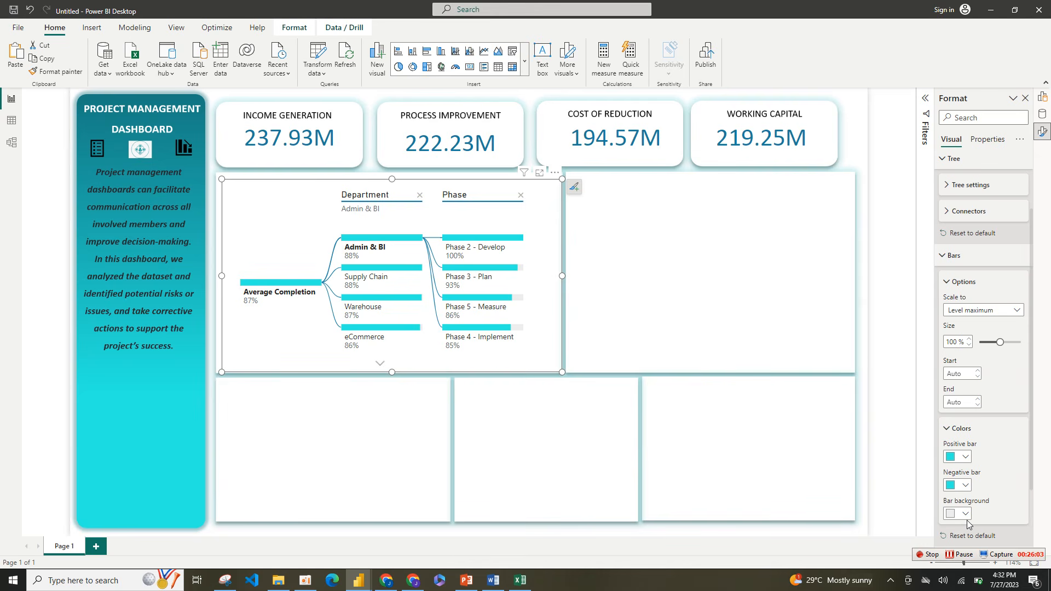
{"action": "left_click", "coordinate": [949, 428]}
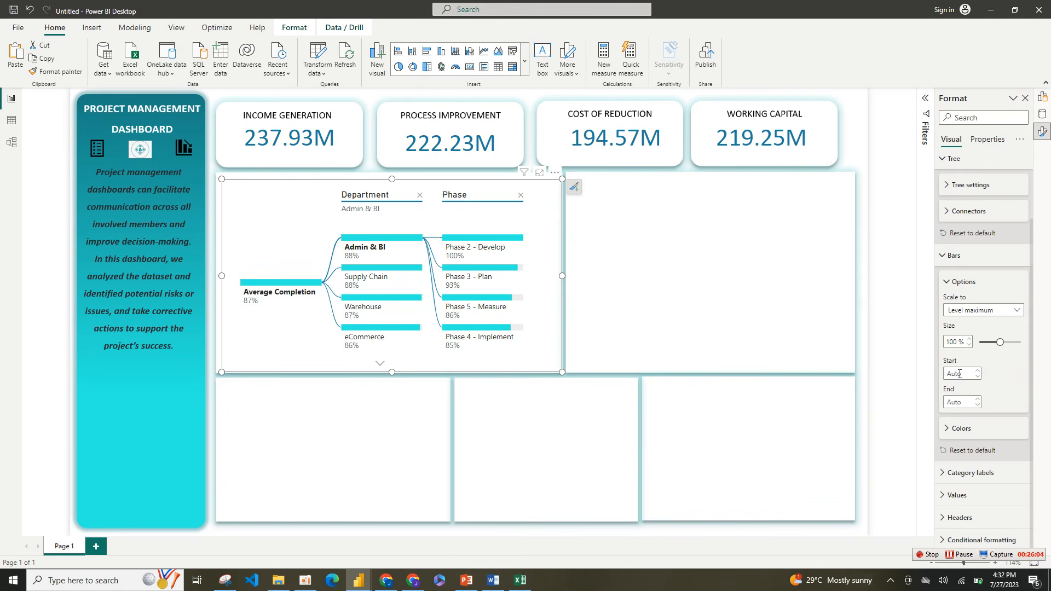
{"action": "left_click", "coordinate": [951, 285]}
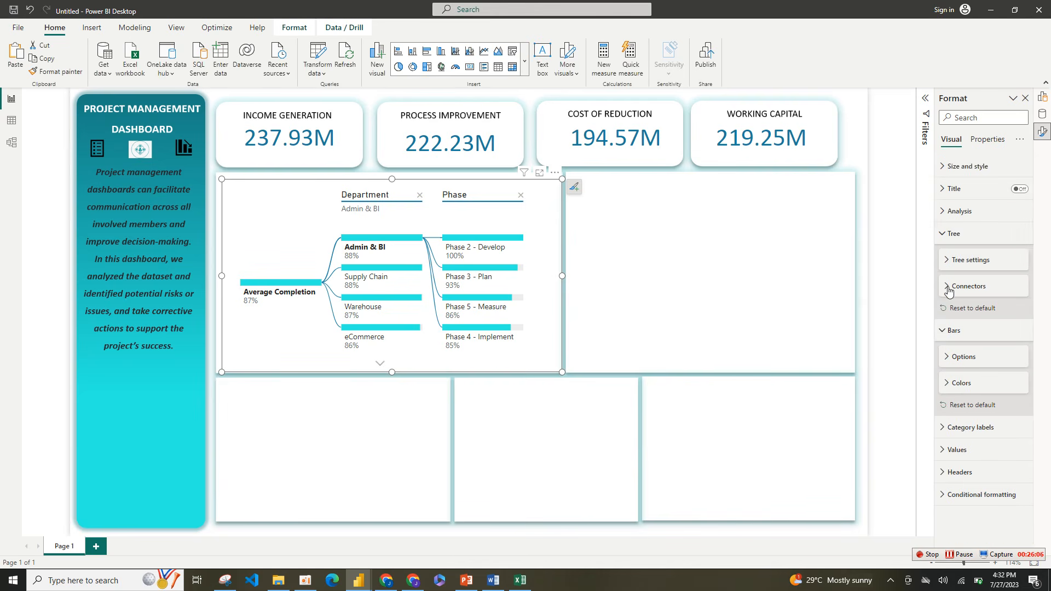
{"action": "left_click", "coordinate": [955, 334]}
Step: Format the tree's category labels in bold Calibri with the recently used teal-blue font color
{"action": "left_click", "coordinate": [956, 354]}
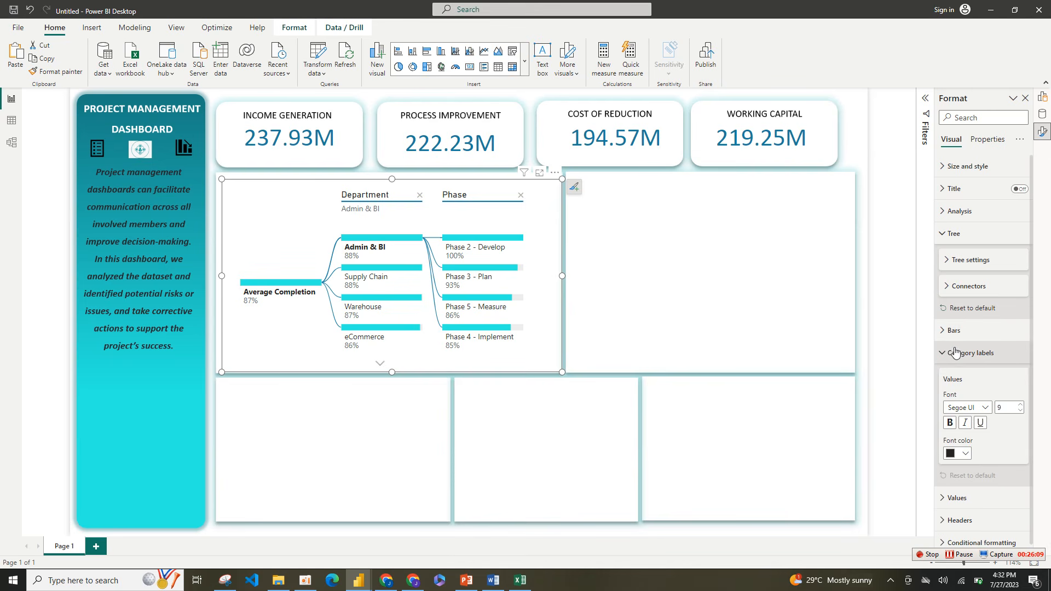
{"action": "left_click", "coordinate": [966, 455]}
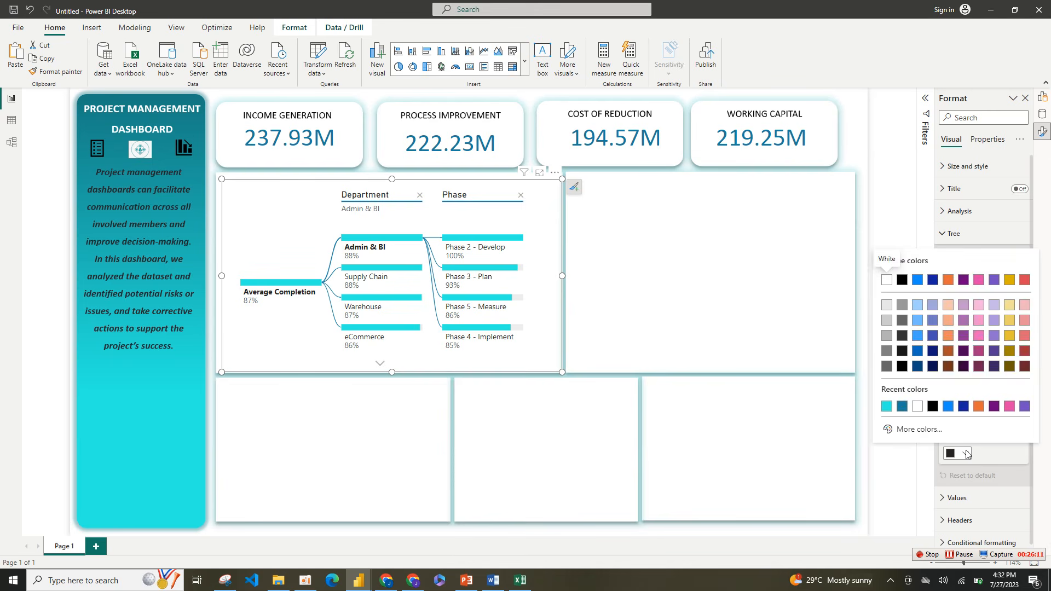
{"action": "left_click", "coordinate": [906, 406]}
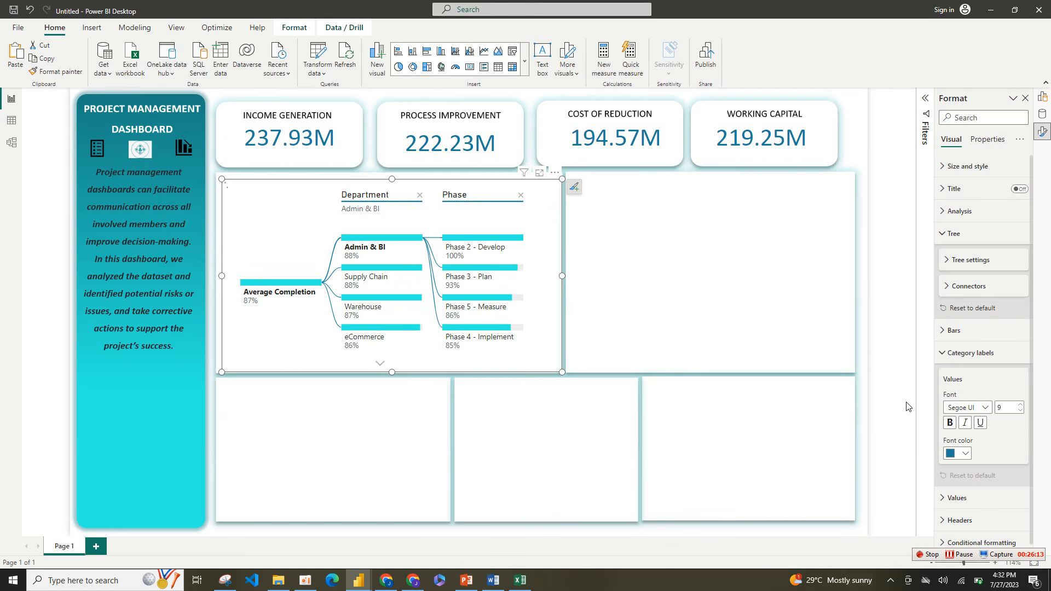
{"action": "left_click", "coordinate": [953, 423]}
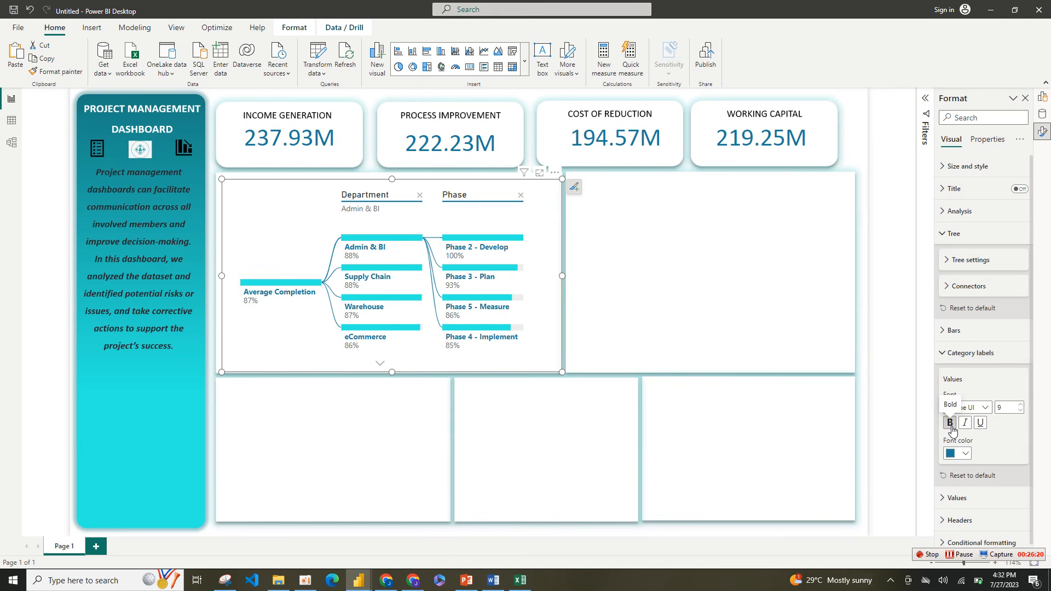
{"action": "left_click", "coordinate": [984, 408]}
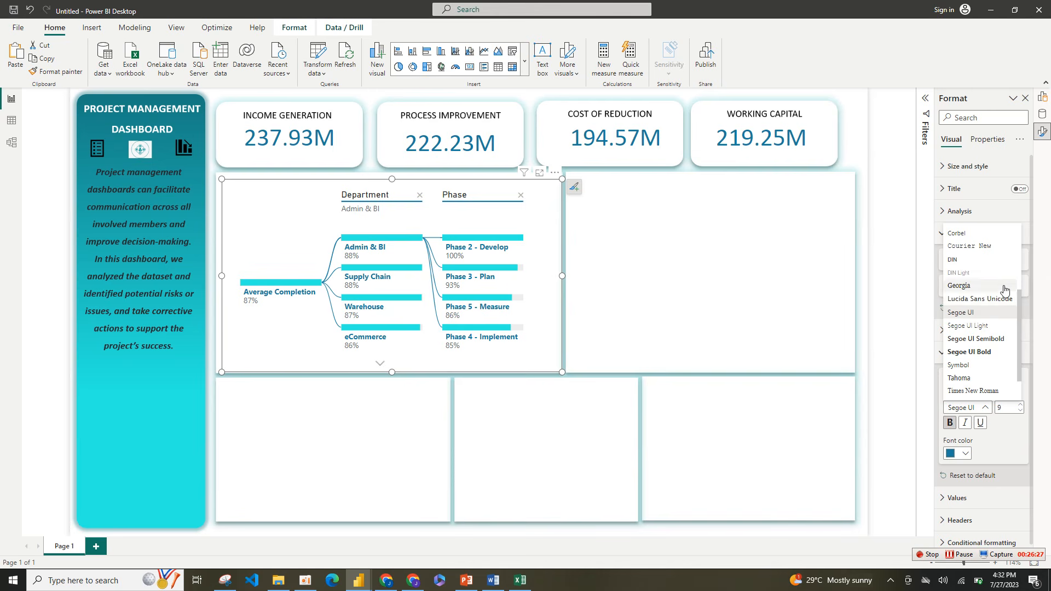
{"action": "left_click_drag", "start_coordinate": [1019, 303], "coordinate": [1024, 235]}
{"action": "left_click", "coordinate": [992, 271]}
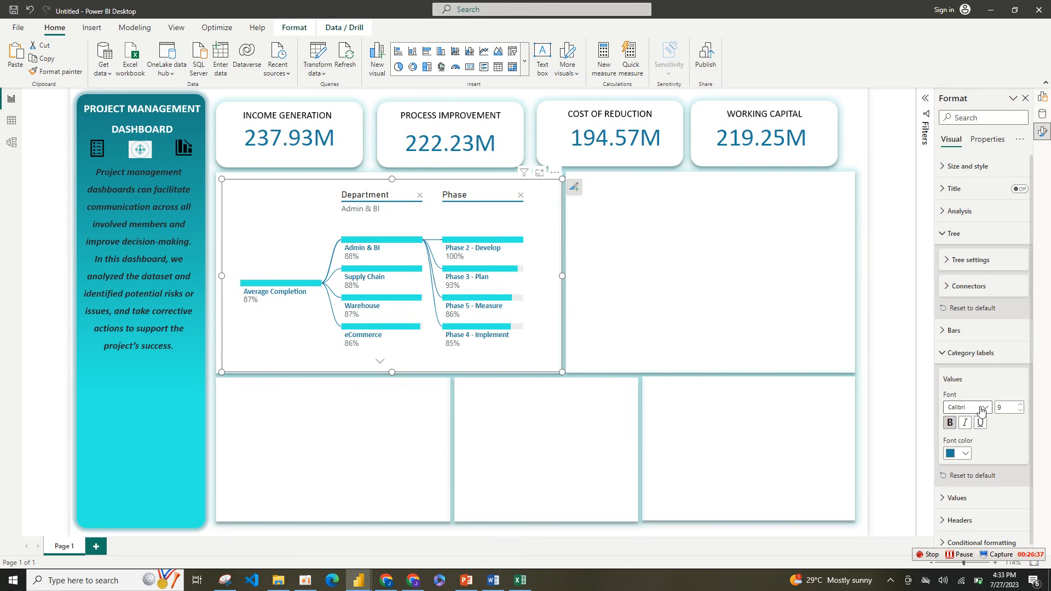
{"action": "left_click", "coordinate": [947, 353]}
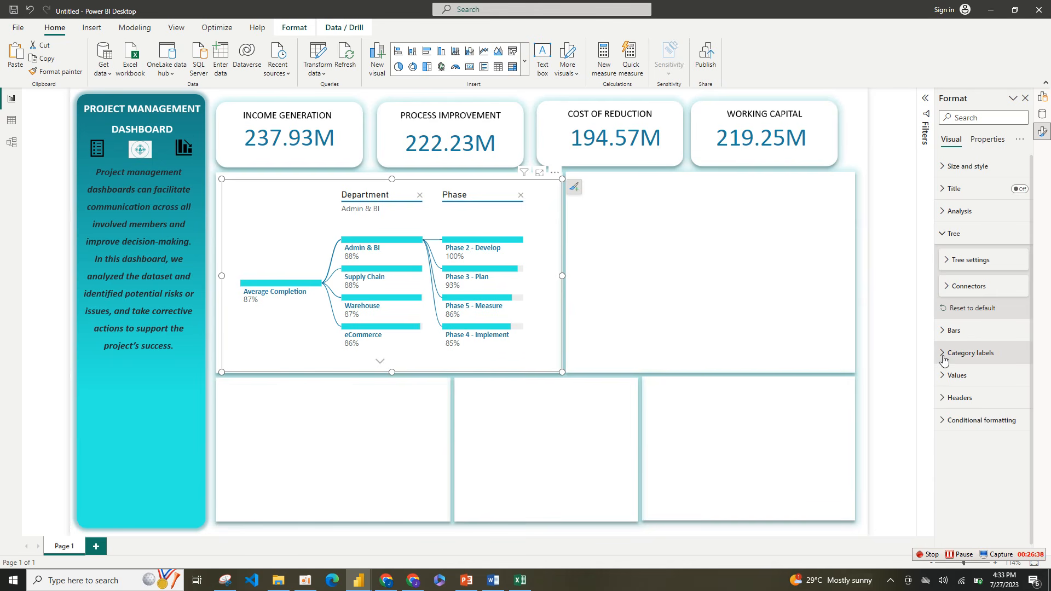
Step: Turn off the subtitles in the tree's headers
{"action": "left_click", "coordinate": [962, 398]}
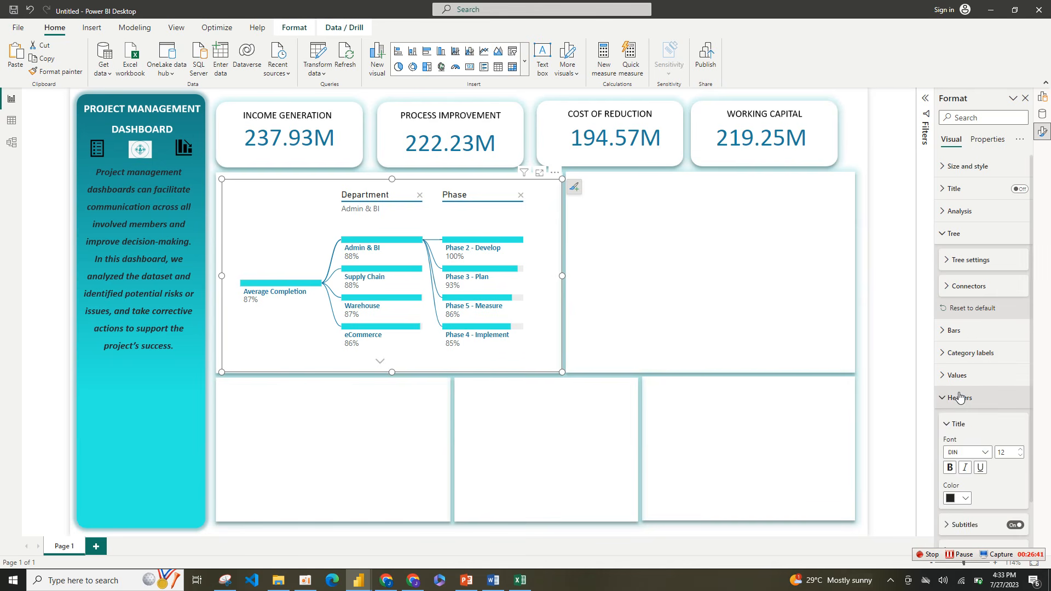
{"action": "left_click", "coordinate": [1015, 526]}
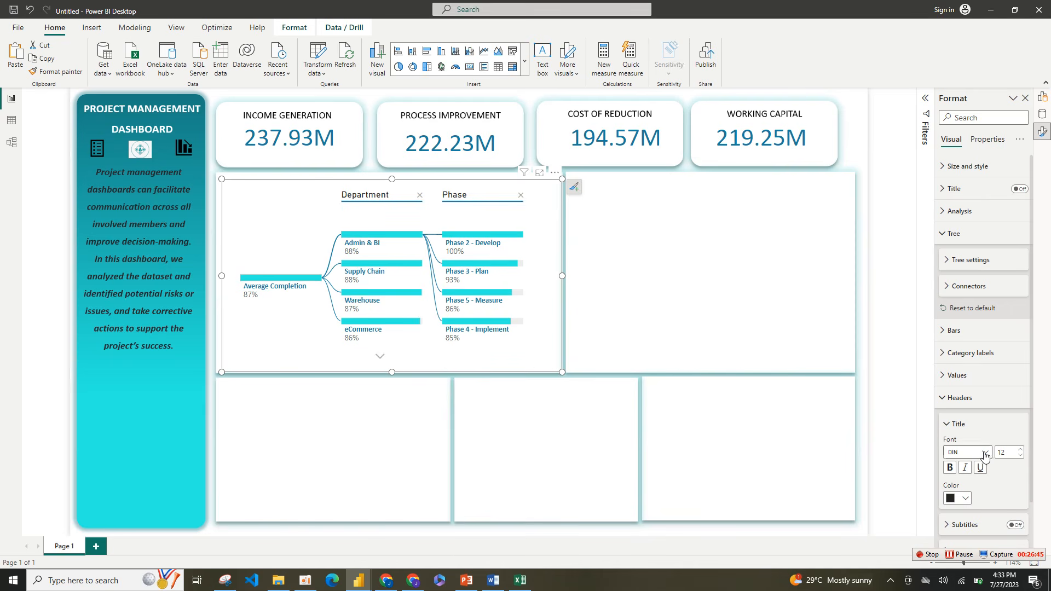
{"action": "left_click", "coordinate": [954, 425]}
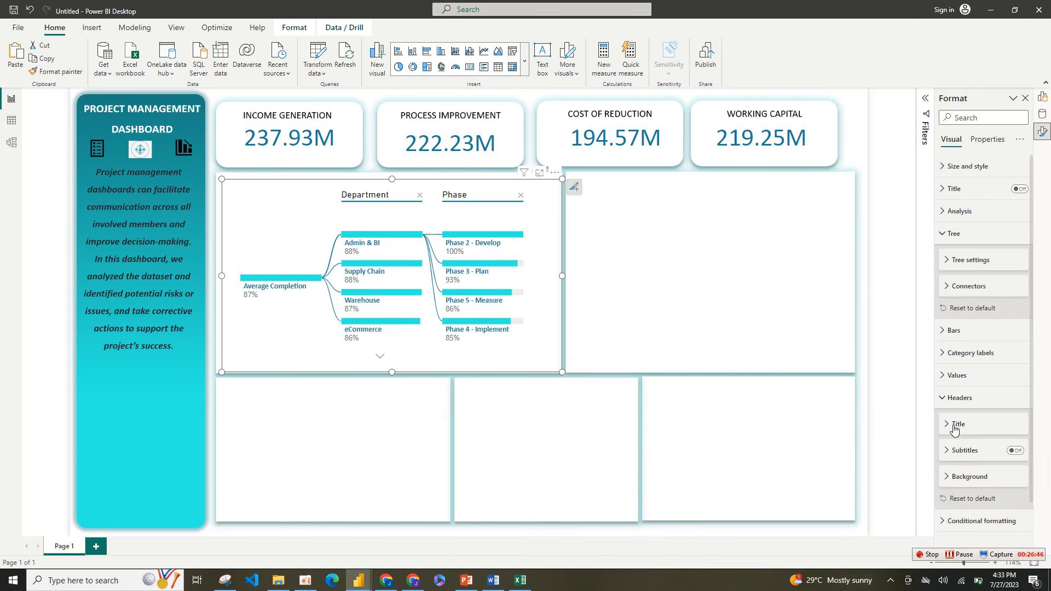
Step: Format the tree's values in black, bold Calibri
{"action": "left_click", "coordinate": [954, 376]}
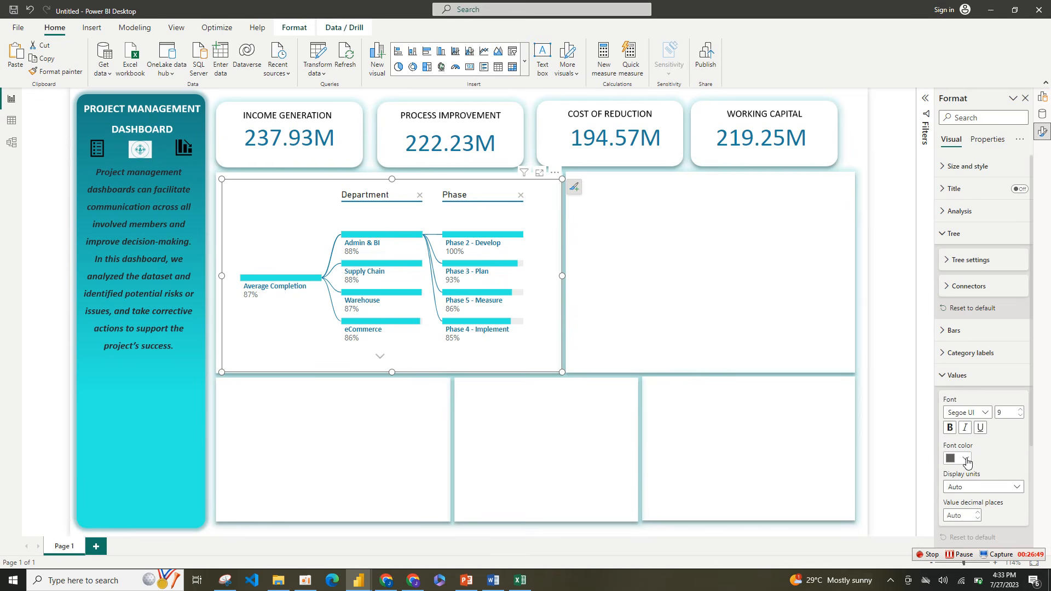
{"action": "left_click", "coordinate": [965, 460]}
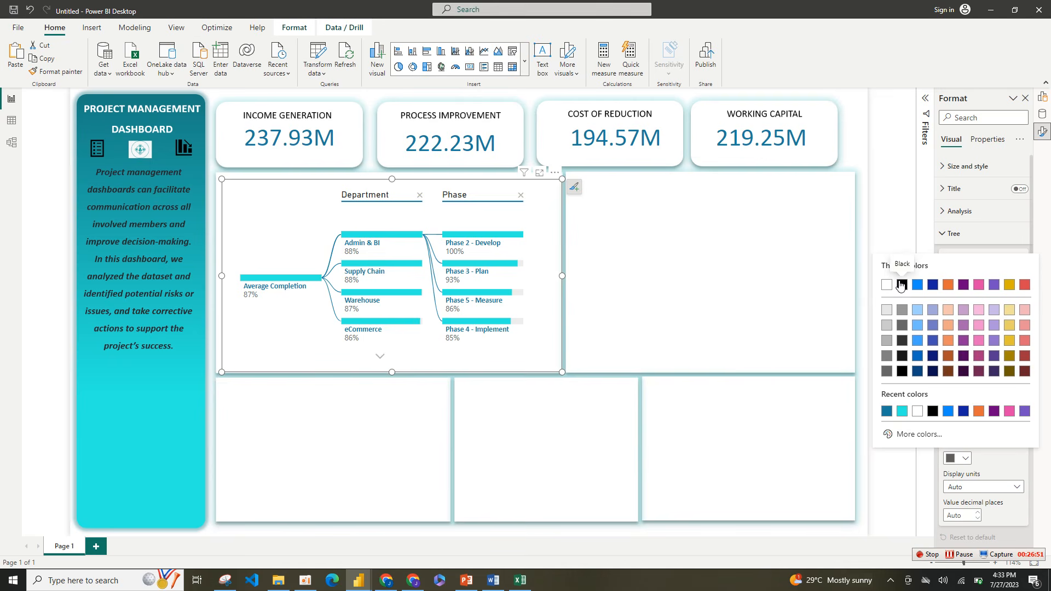
{"action": "left_click", "coordinate": [902, 284]}
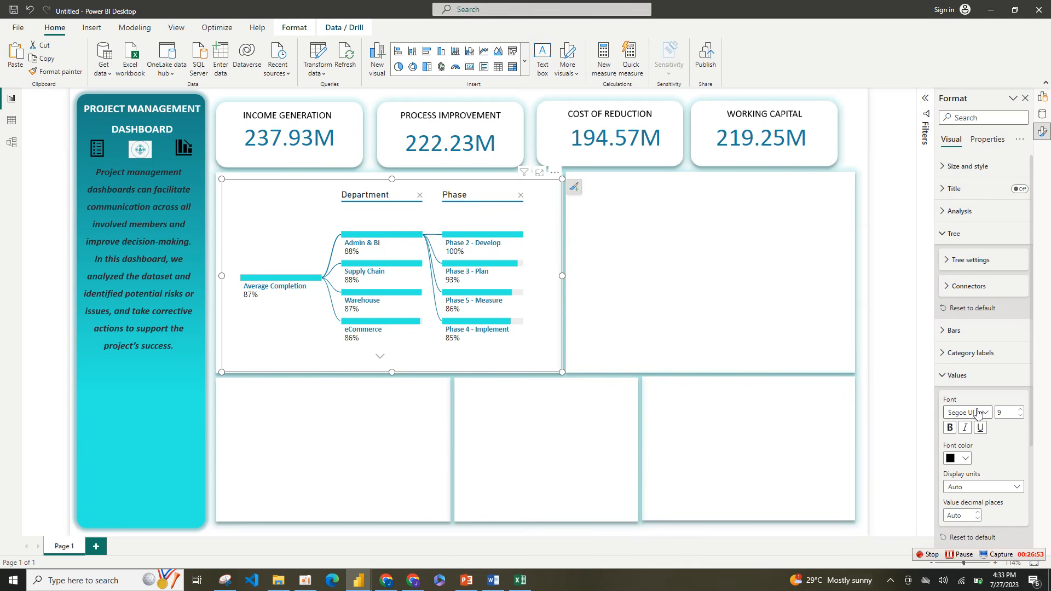
{"action": "left_click", "coordinate": [969, 412]}
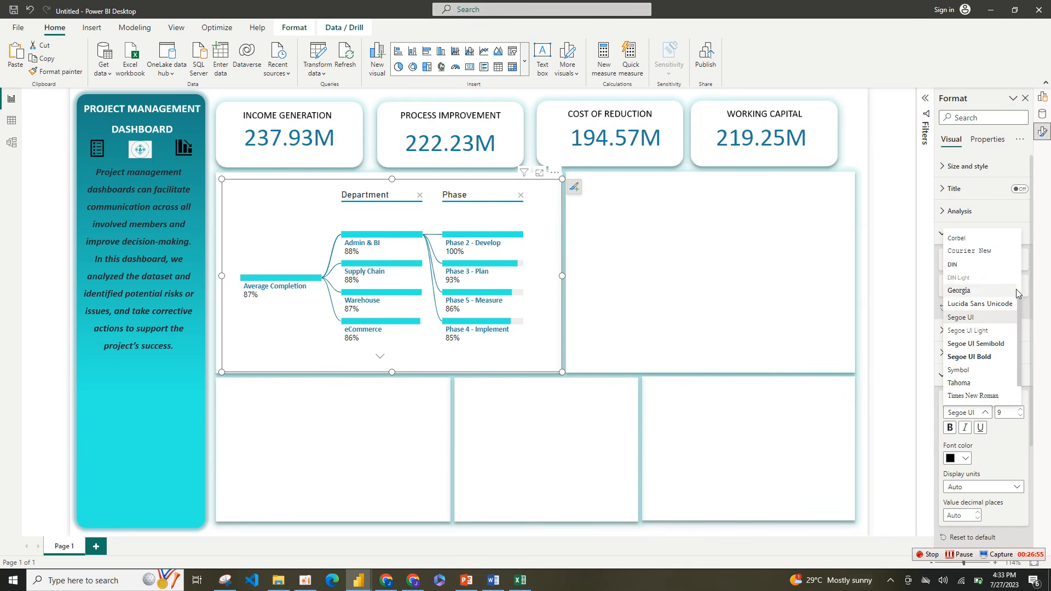
{"action": "scroll", "coordinate": [1019, 304], "scroll_direction": "up", "scroll_amount": 2}
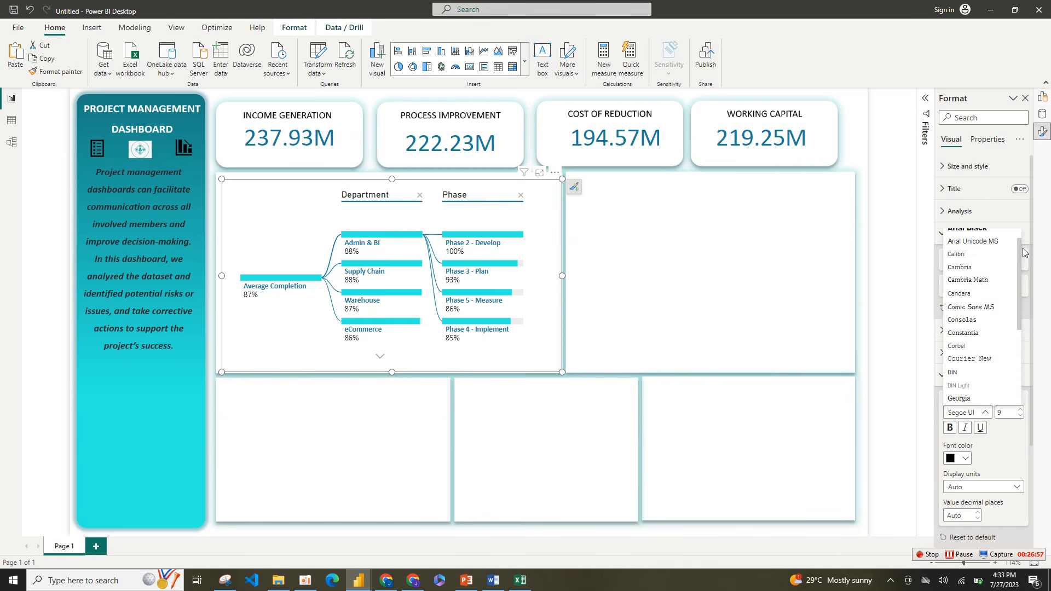
{"action": "left_click", "coordinate": [974, 260]}
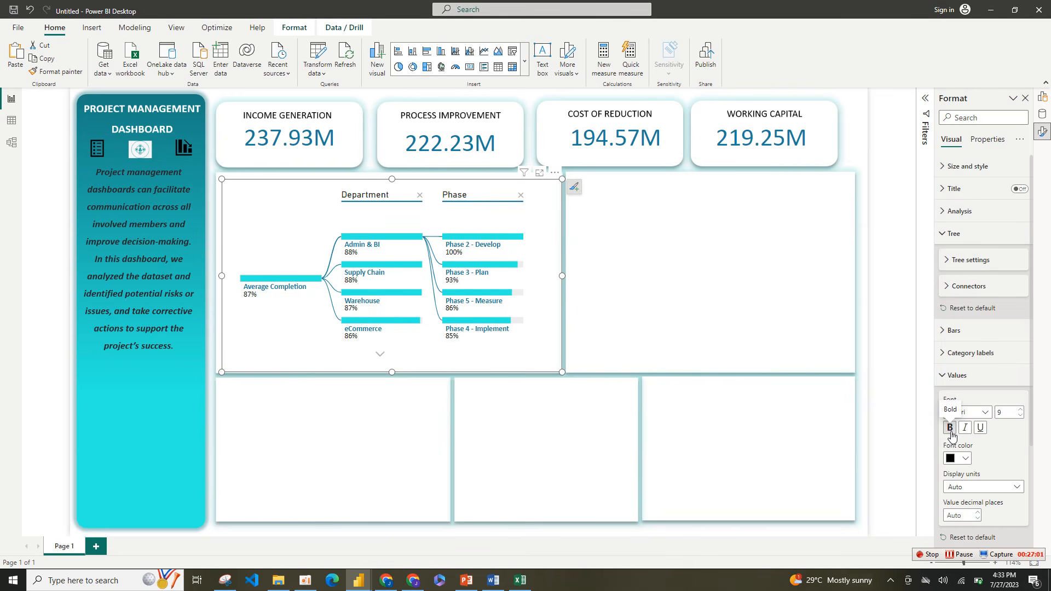
{"action": "left_click", "coordinate": [952, 432]}
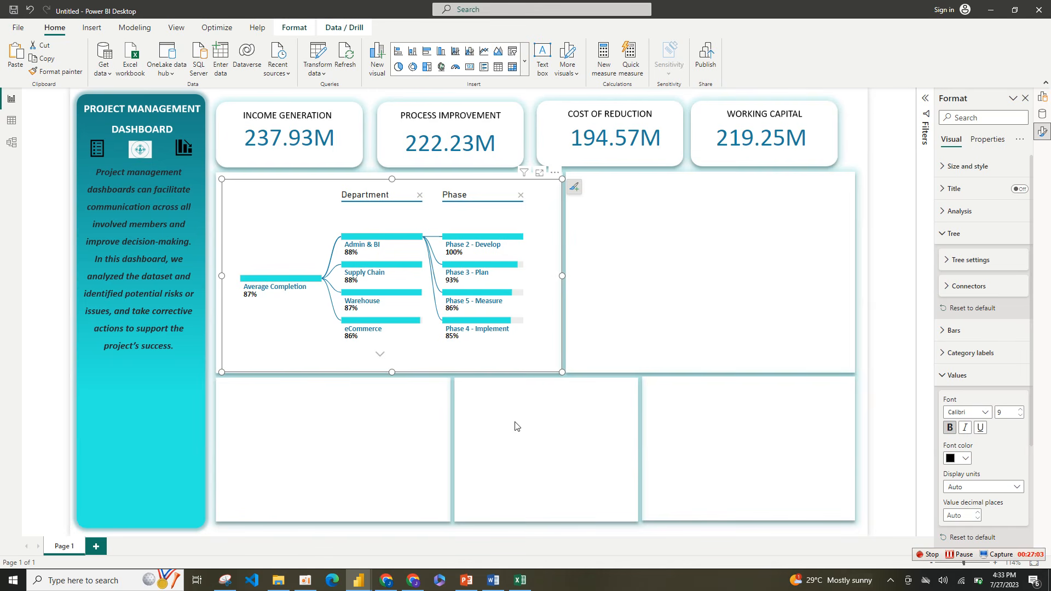
{"action": "left_click", "coordinate": [944, 377]}
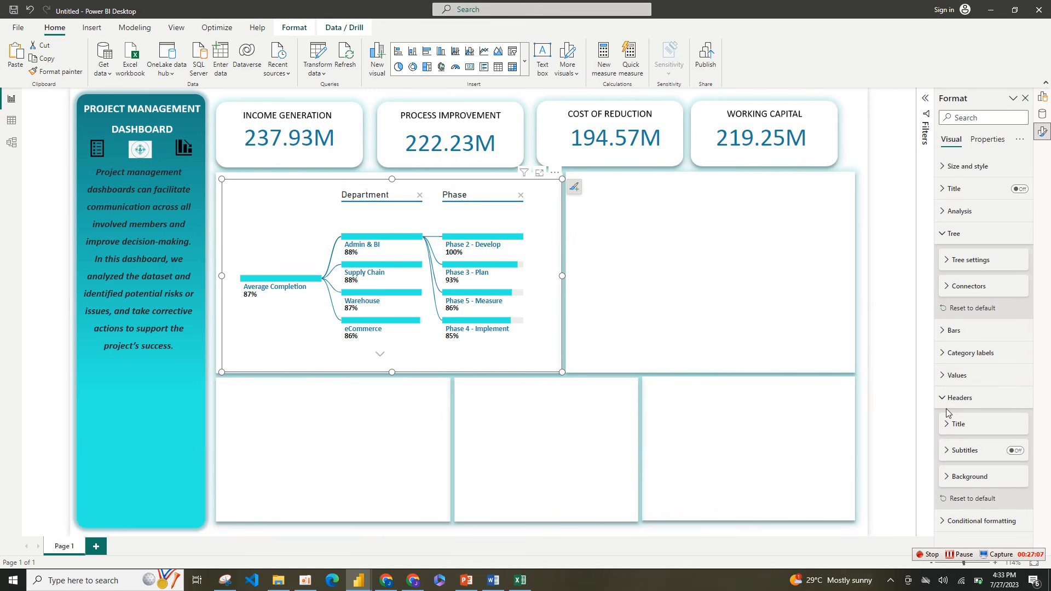
Step: Set the background color of the tree's bars to the recently used teal-blue #197D9E
{"action": "left_click", "coordinate": [944, 331]}
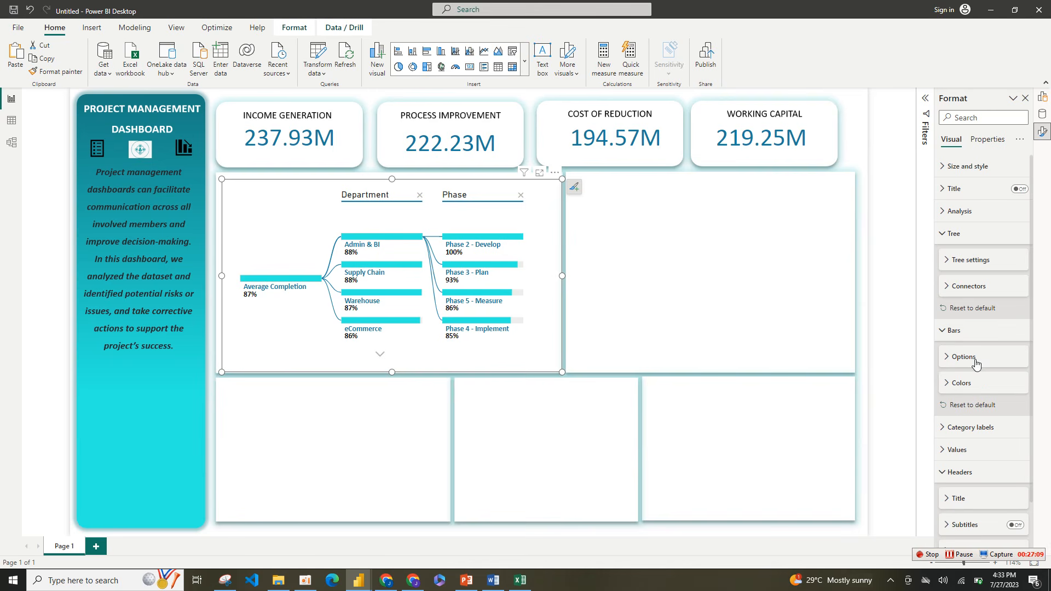
{"action": "left_click", "coordinate": [964, 331]}
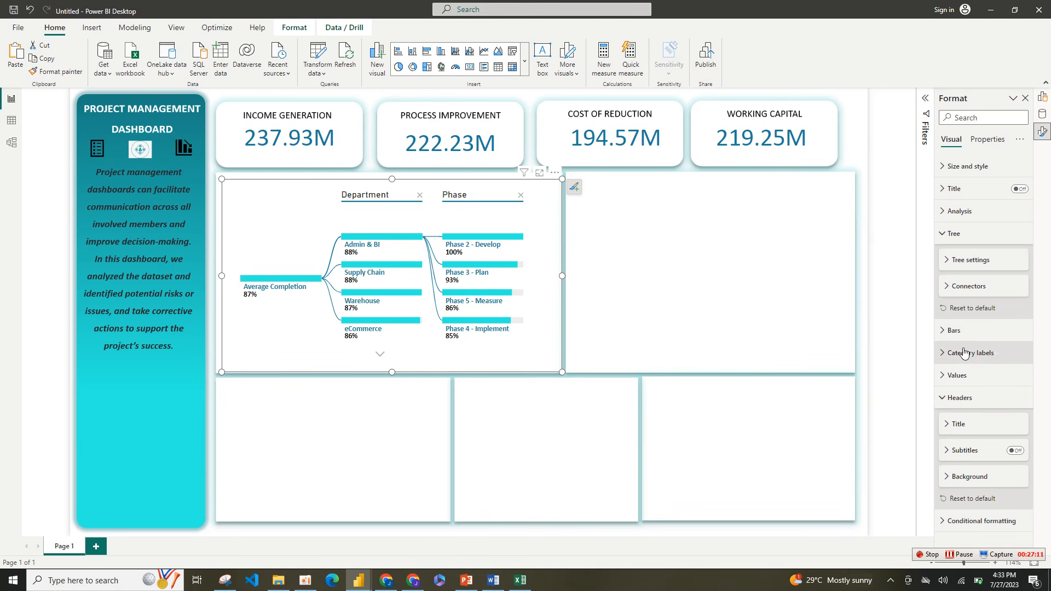
{"action": "left_click", "coordinate": [964, 332]}
{"action": "left_click", "coordinate": [962, 383]}
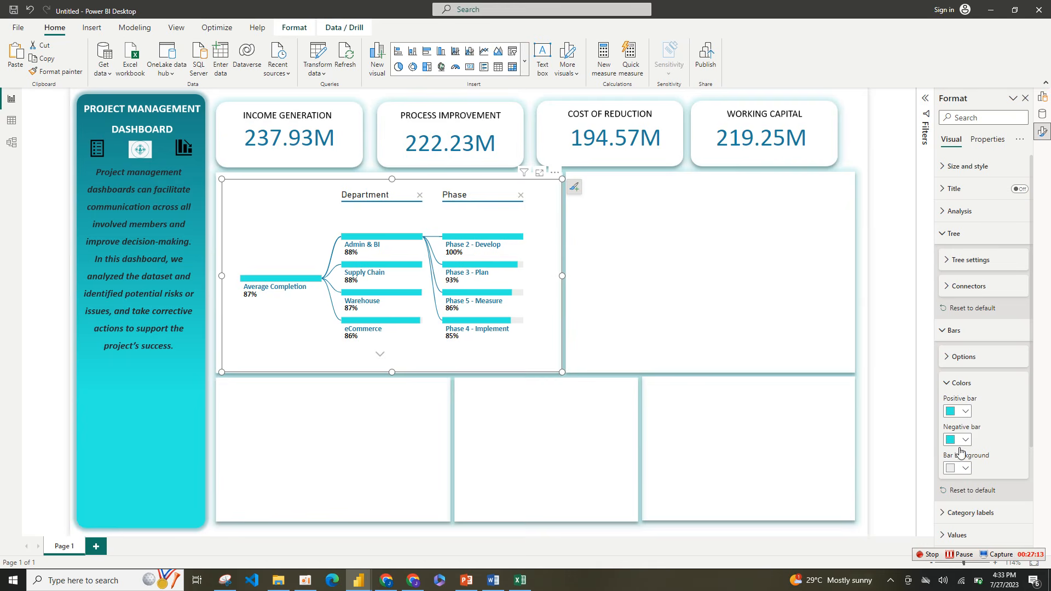
{"action": "left_click", "coordinate": [958, 468]}
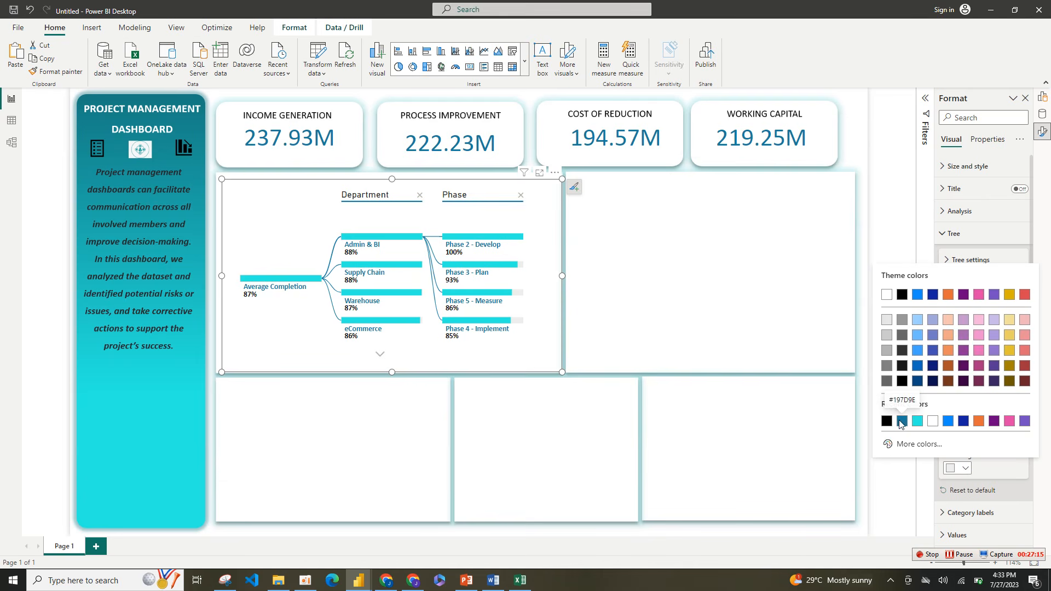
{"action": "left_click", "coordinate": [901, 422]}
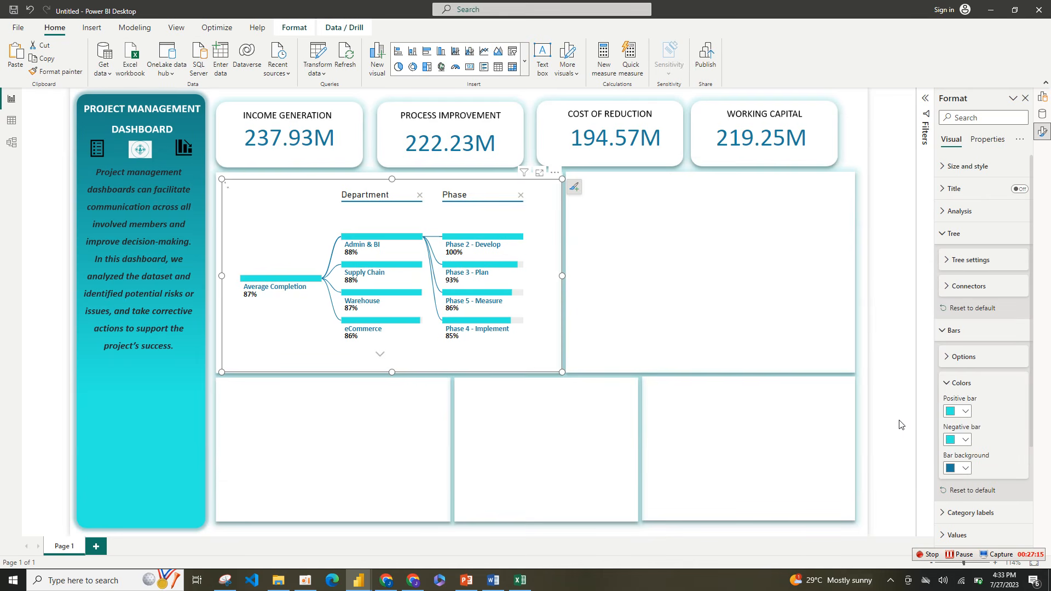
{"action": "left_click", "coordinate": [488, 490]}
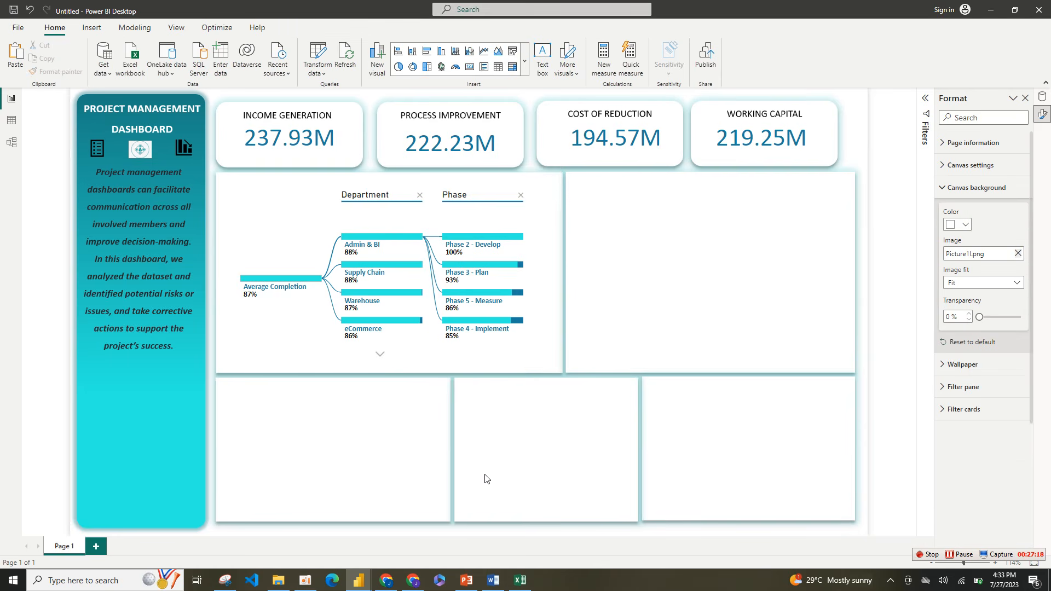
{"action": "left_click", "coordinate": [541, 363]}
{"action": "left_click", "coordinate": [697, 300]}
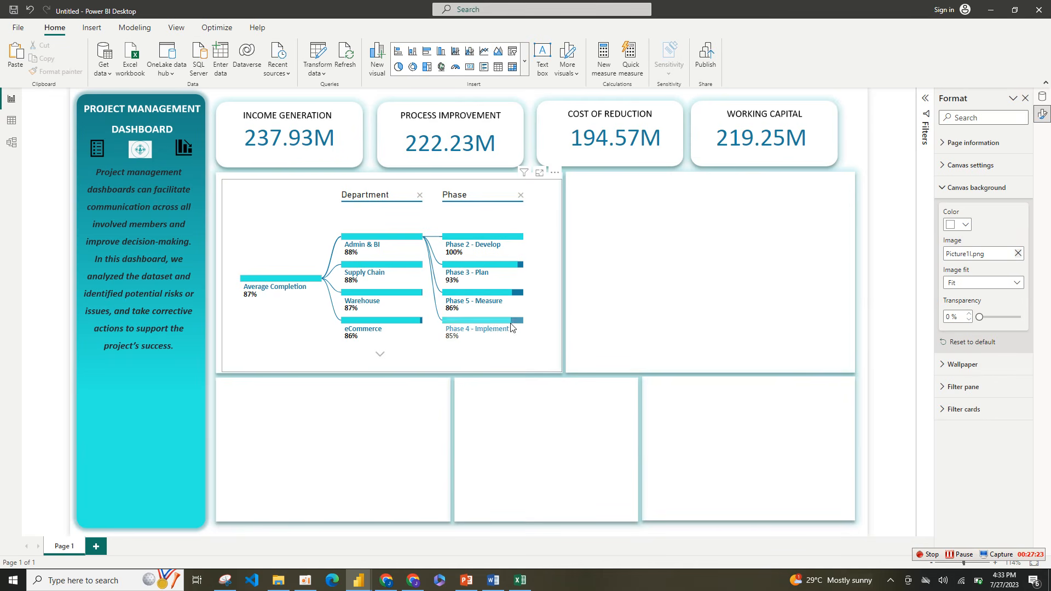
{"action": "left_click", "coordinate": [545, 350]}
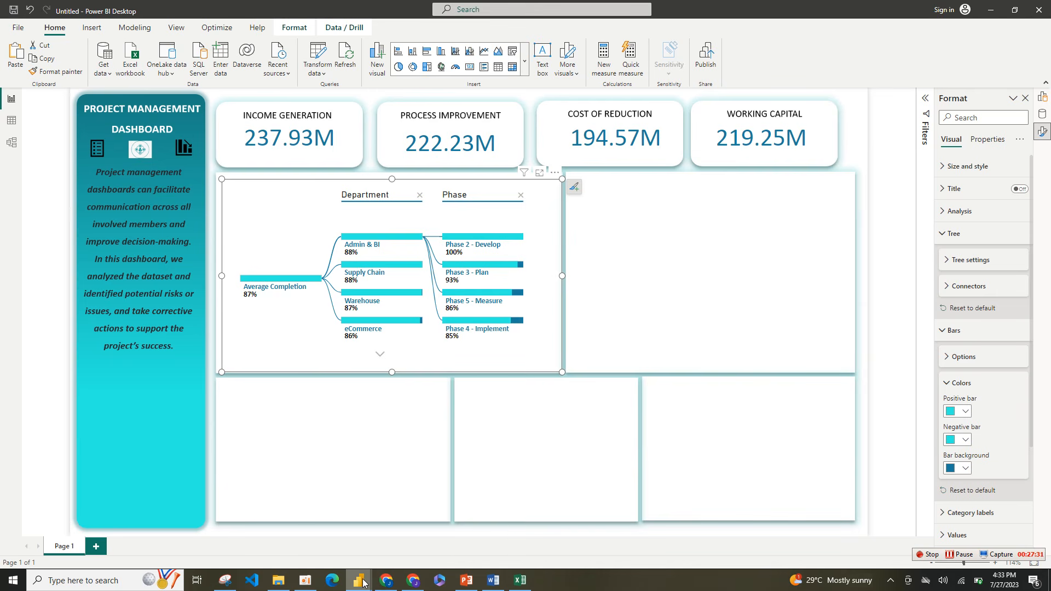
Step: Turn on the tree visual's title, set its text to PROJECT COMPLETION RATE and center it
{"action": "mouse_move", "coordinate": [358, 580]}
{"action": "left_click", "coordinate": [979, 192]}
{"action": "left_click", "coordinate": [1019, 188]}
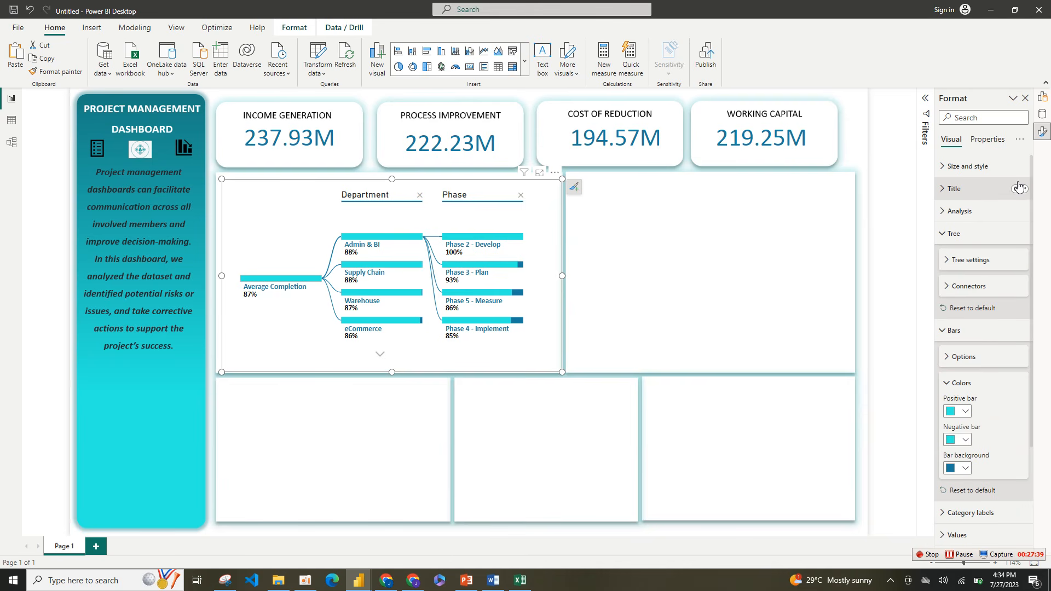
{"action": "left_click", "coordinate": [1020, 189]}
{"action": "left_click", "coordinate": [980, 190]}
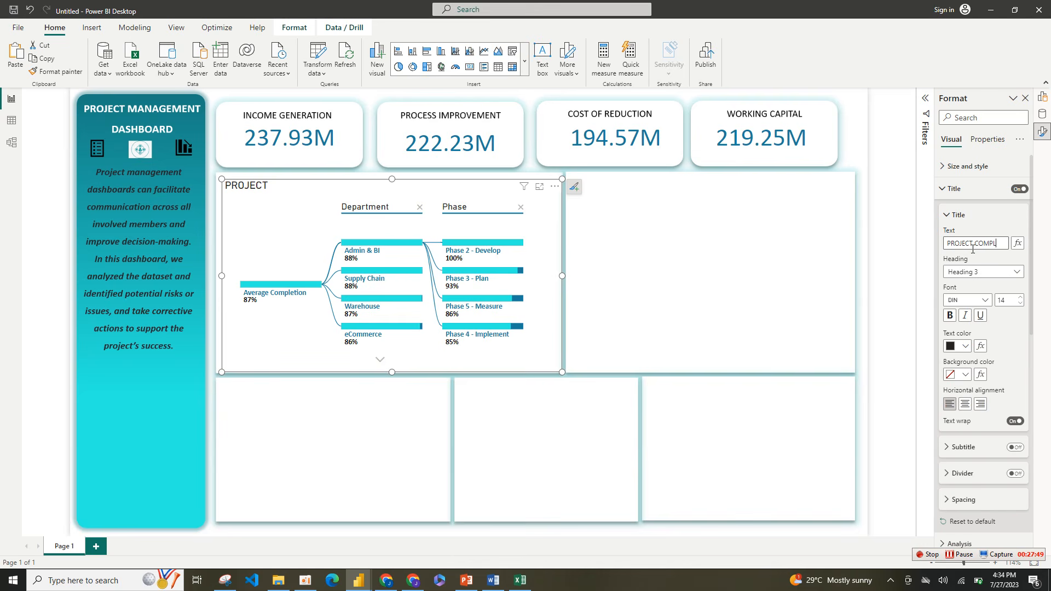
{"action": "type", "text": "COMPLETION RATE"}
{"action": "left_click", "coordinate": [966, 404]}
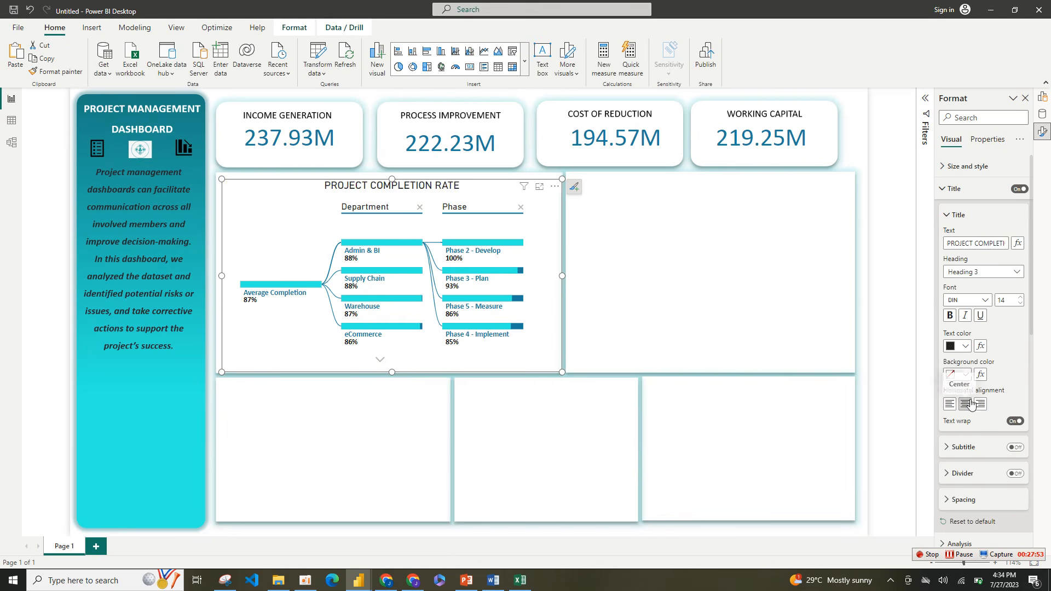
Step: Format the completion-rate tree's title in black, bold Calibri
{"action": "left_click", "coordinate": [965, 348]}
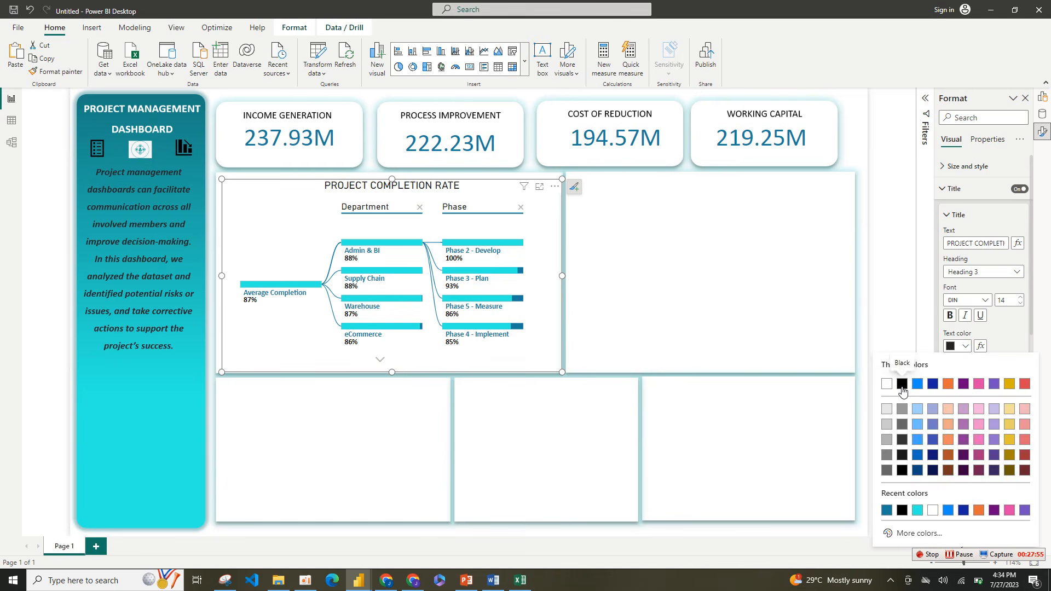
{"action": "left_click", "coordinate": [902, 384]}
{"action": "left_click", "coordinate": [981, 303]}
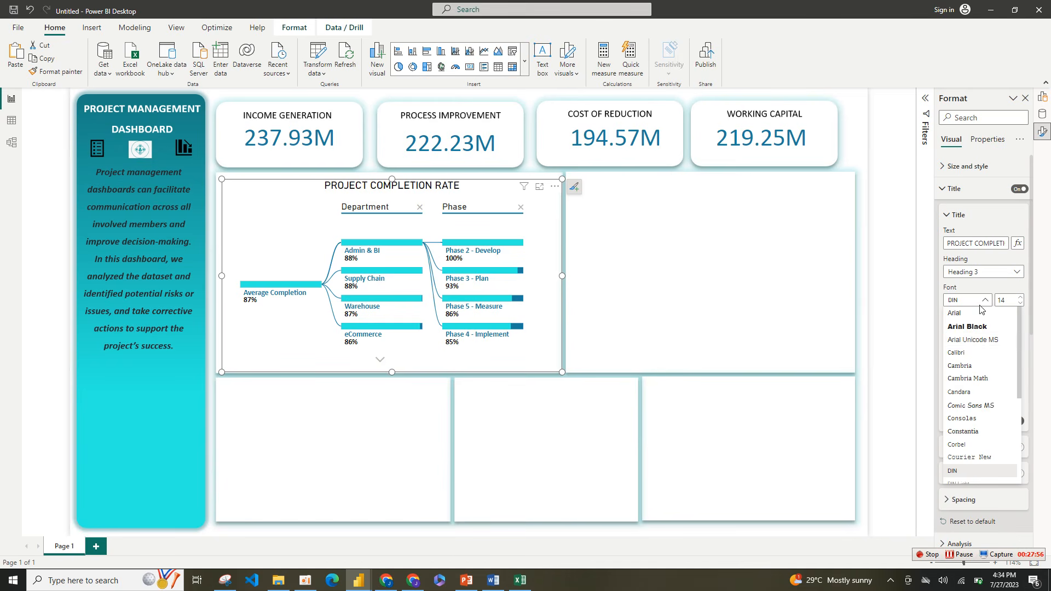
{"action": "left_click", "coordinate": [972, 352]}
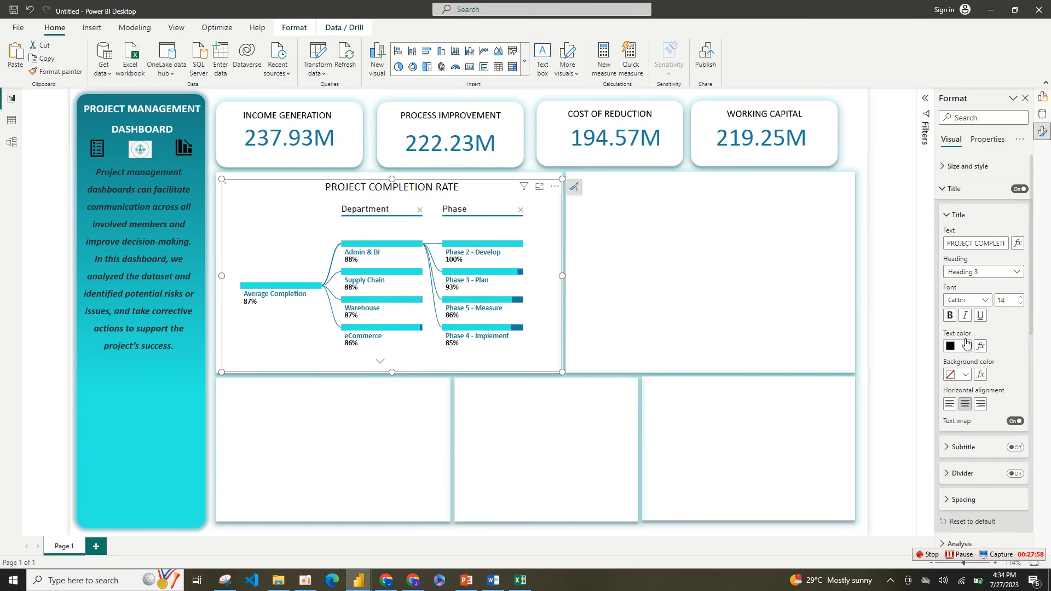
{"action": "left_click", "coordinate": [951, 316]}
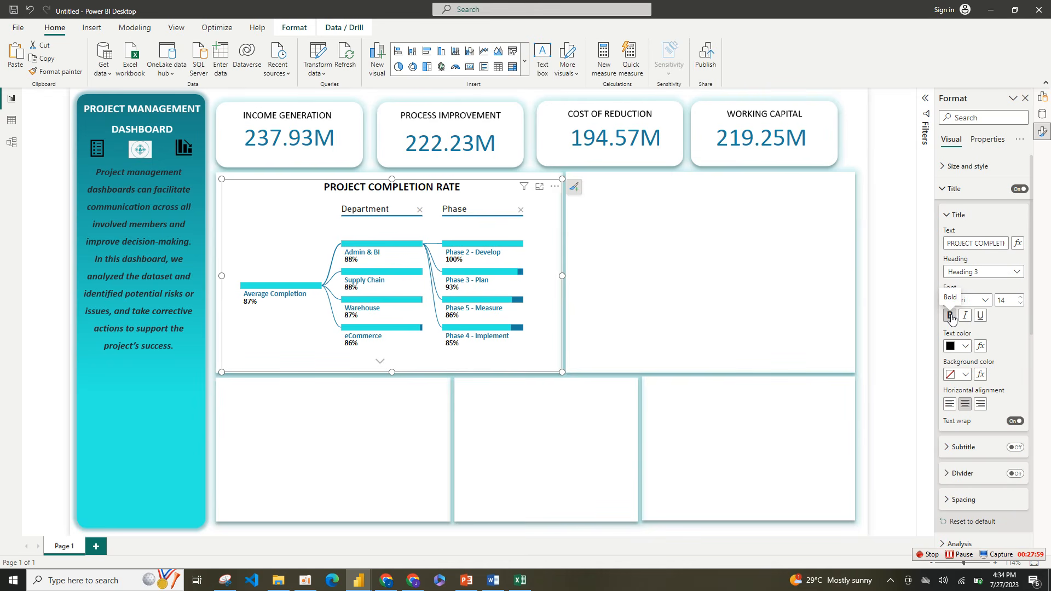
Step: Place a pie chart in the empty panel beside the completion-rate tree and enlarge it to fill most of the panel
{"action": "left_click", "coordinate": [691, 403]}
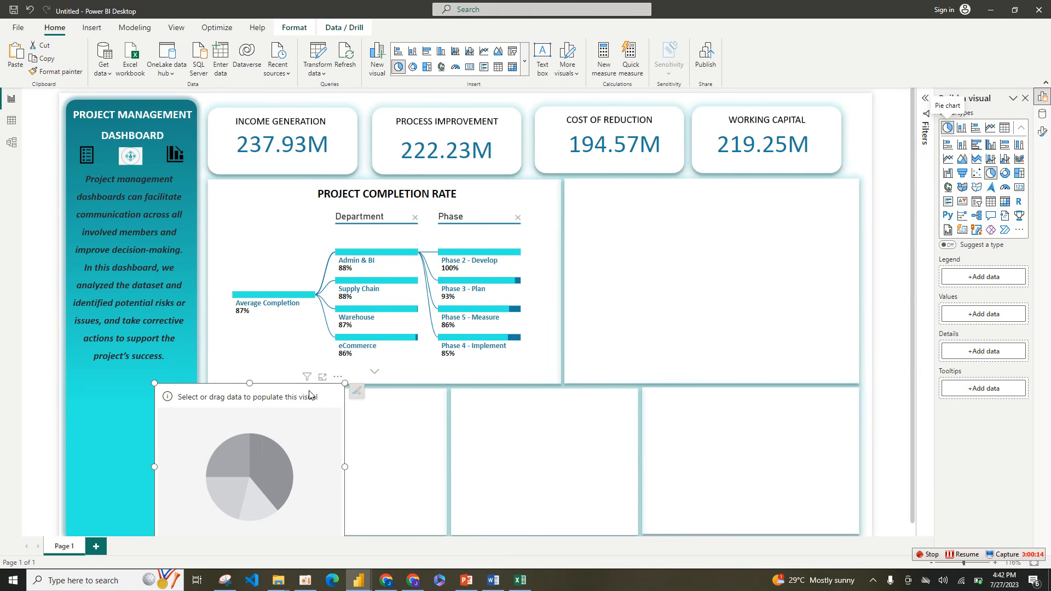
{"action": "left_click_drag", "start_coordinate": [310, 395], "coordinate": [727, 193]}
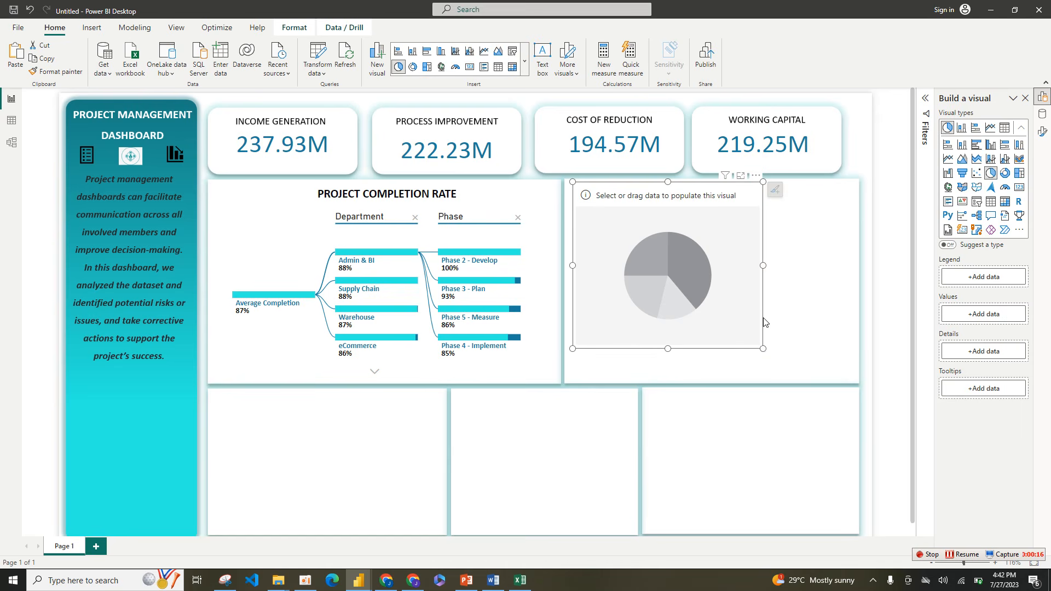
{"action": "left_click_drag", "start_coordinate": [763, 347], "coordinate": [832, 382]}
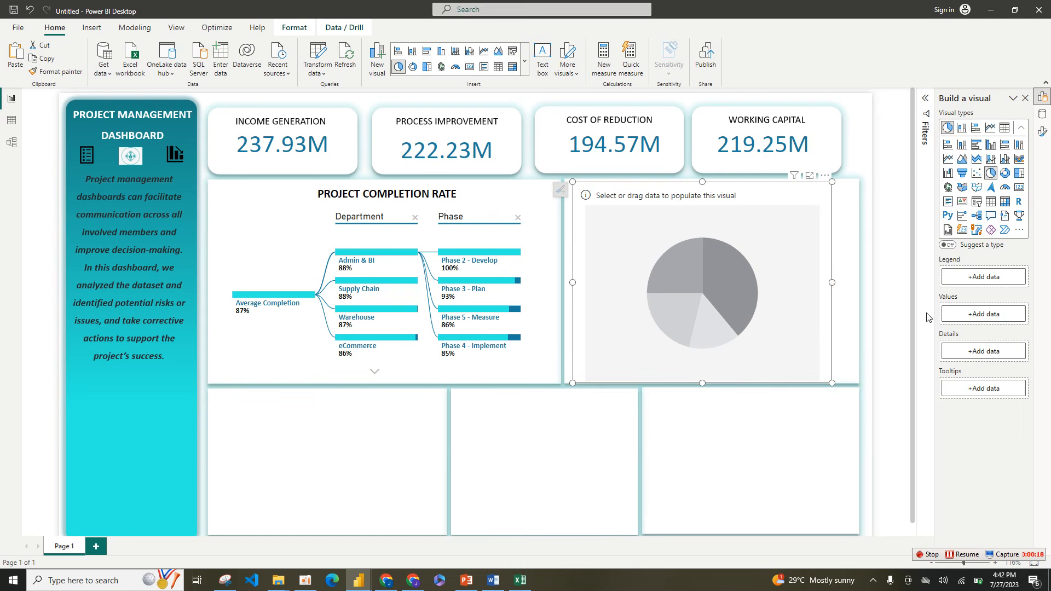
Step: Assign Project Manager as the pie chart's legend and Project Type as its values
{"action": "left_click", "coordinate": [983, 277]}
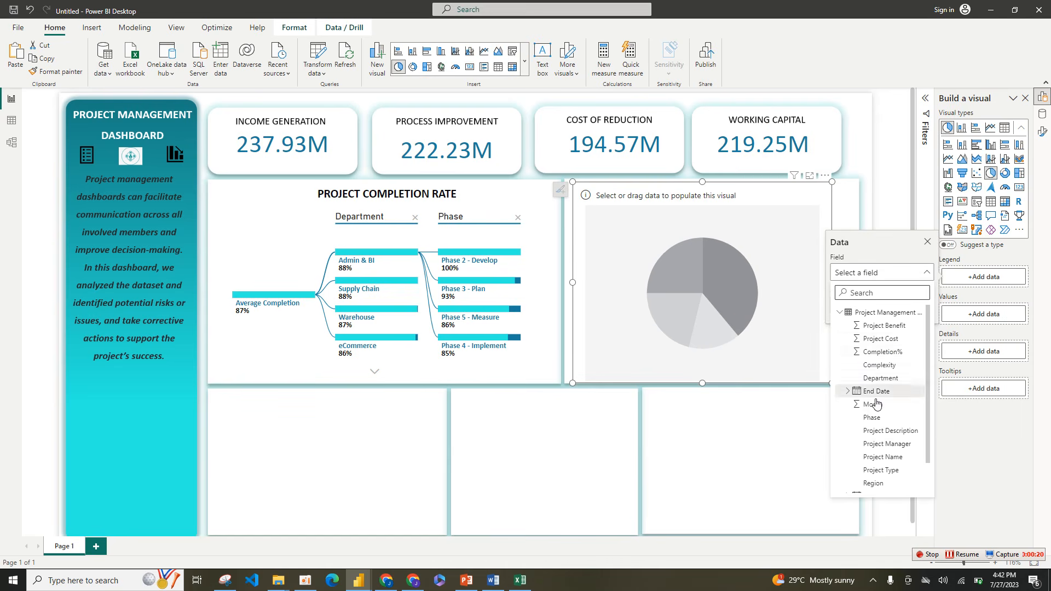
{"action": "left_click", "coordinate": [886, 444]}
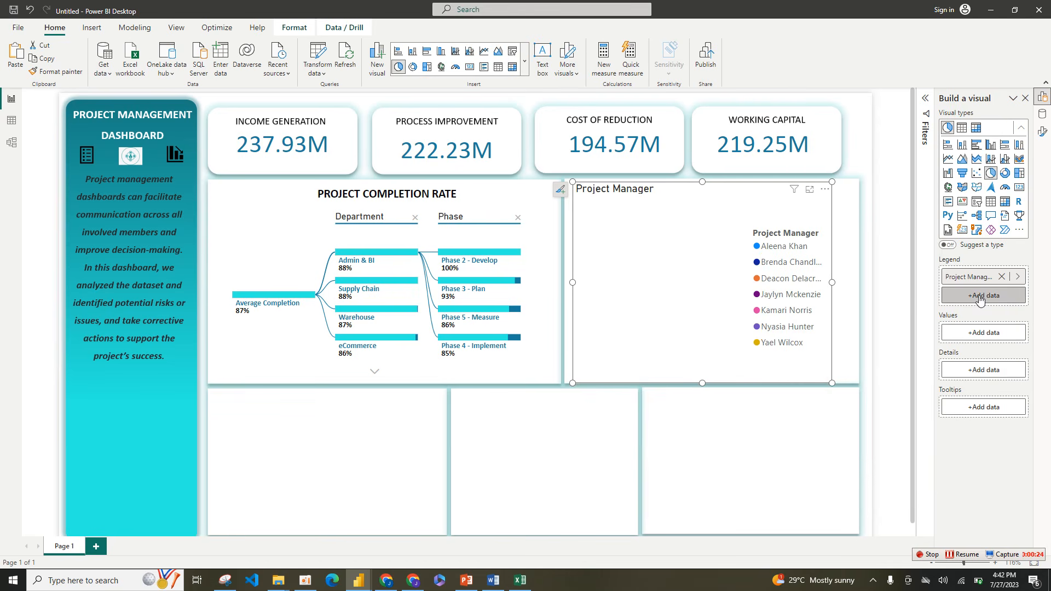
{"action": "left_click", "coordinate": [983, 334]}
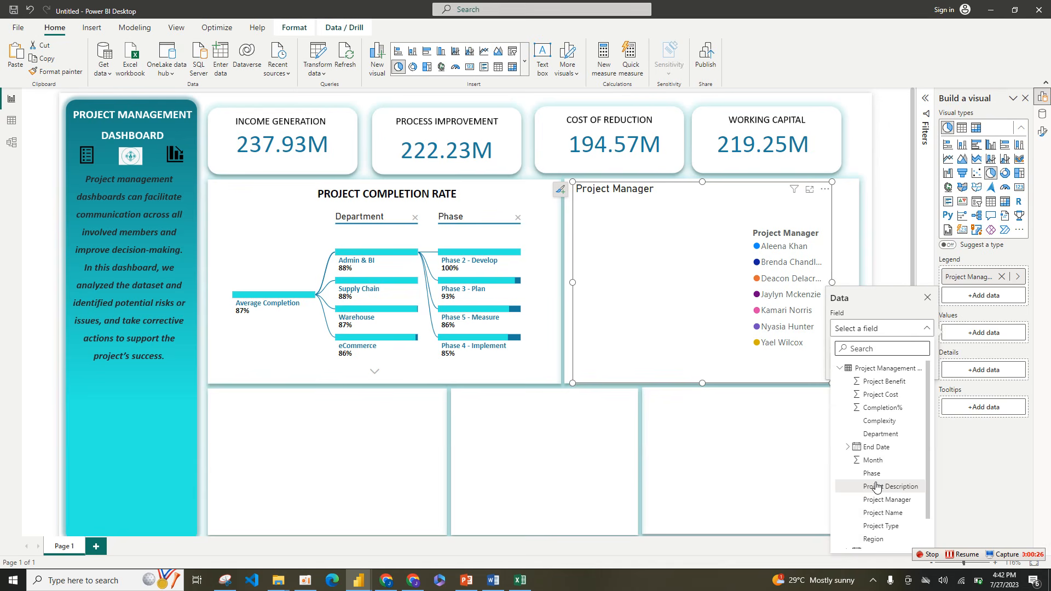
{"action": "left_click", "coordinate": [875, 526]}
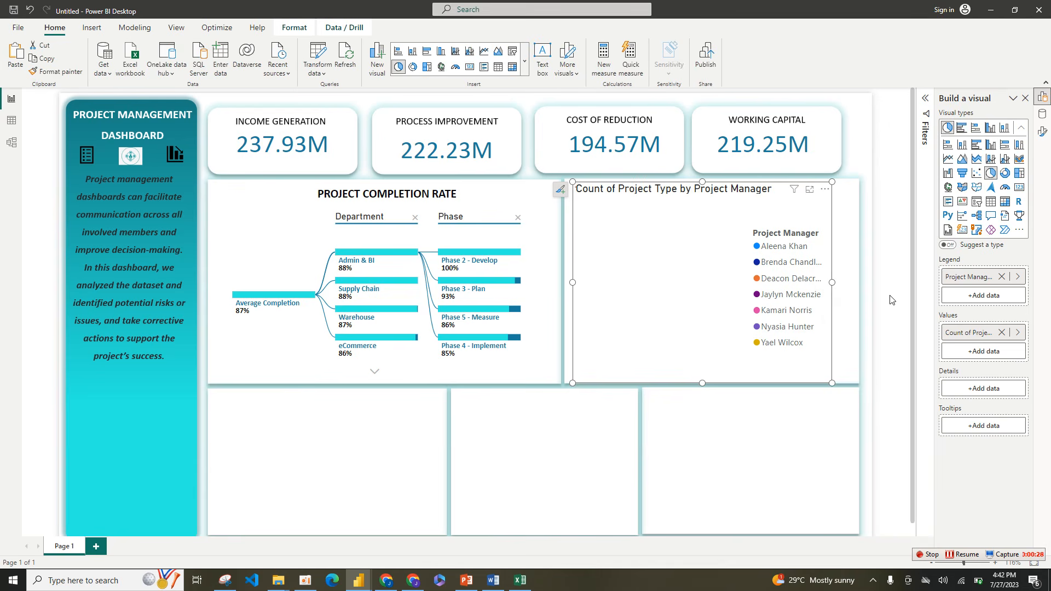
Step: Open the formatting options alongside the build options and shorten the pie chart's title to "Project by Manager"
{"action": "right_click", "coordinate": [1042, 132]}
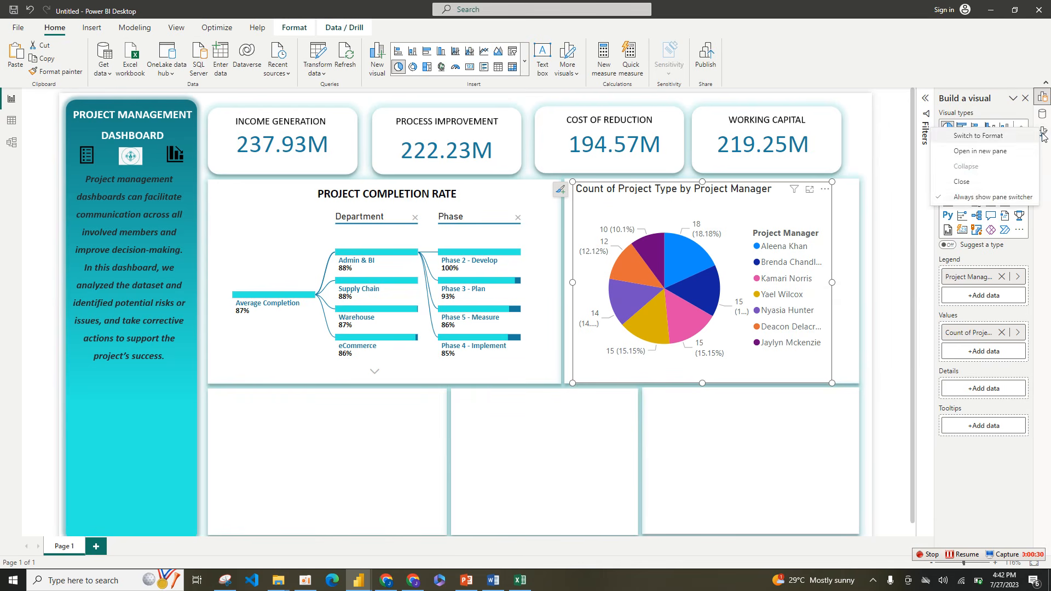
{"action": "left_click", "coordinate": [980, 152]}
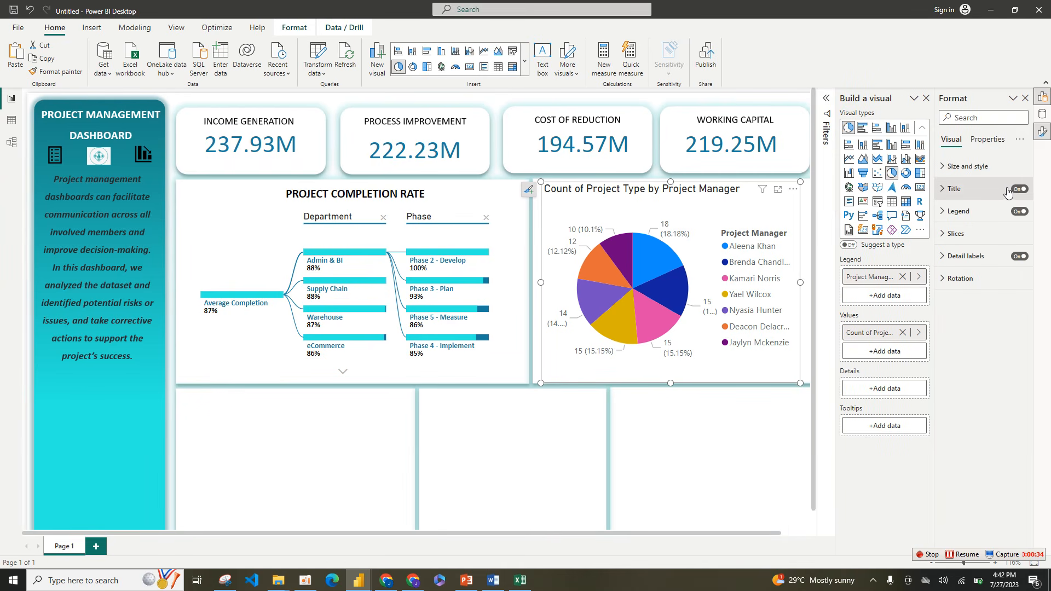
{"action": "left_click", "coordinate": [983, 196]}
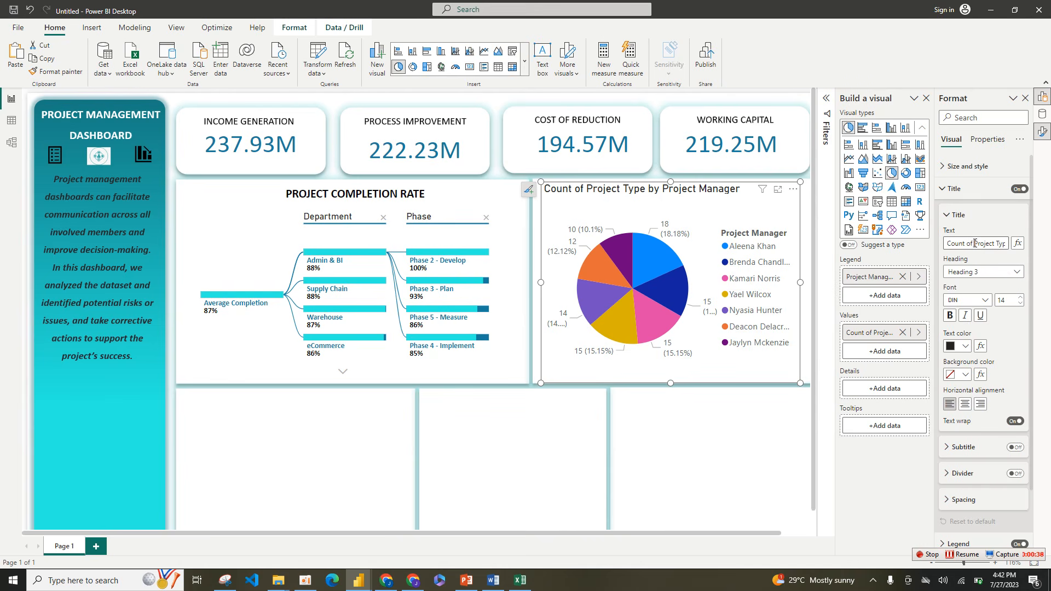
{"action": "left_click", "coordinate": [975, 243]}
{"action": "key", "text": "BackSpace"}
{"action": "key", "text": "BackSpace"}
{"action": "key", "text": "BackSpace"}
{"action": "key", "text": "BackSpace"}
{"action": "key", "text": "BackSpace"}
{"action": "key", "text": "BackSpace"}
{"action": "key", "text": "BackSpace"}
{"action": "key", "text": "BackSpace"}
{"action": "key", "text": "BackSpace"}
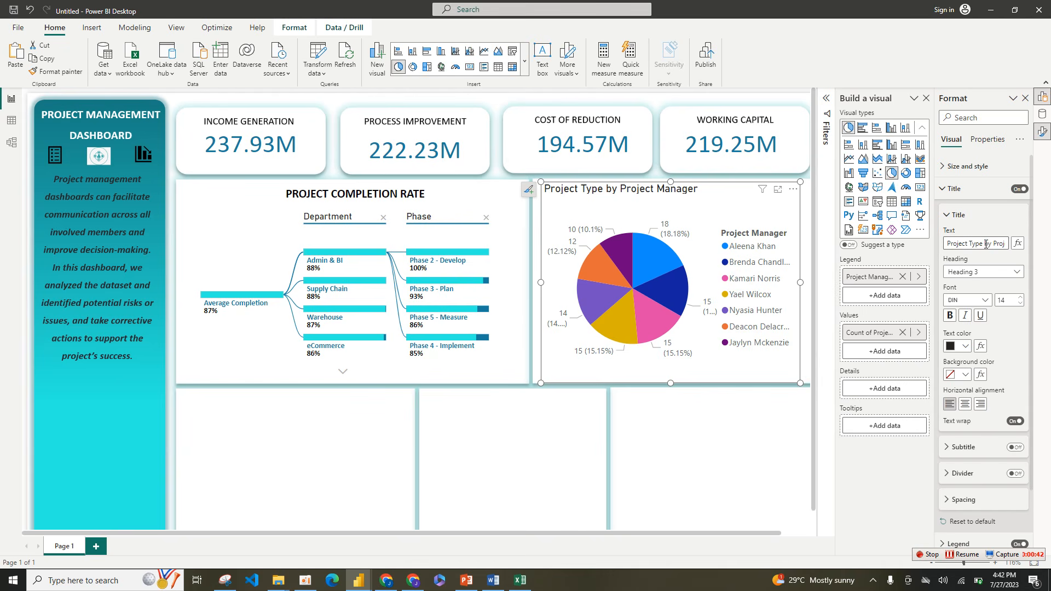
{"action": "key", "text": "BackSpace"}
{"action": "key", "text": "BackSpace"}
{"action": "key", "text": "BackSpace"}
{"action": "key", "text": "BackSpace"}
{"action": "key", "text": "BackSpace"}
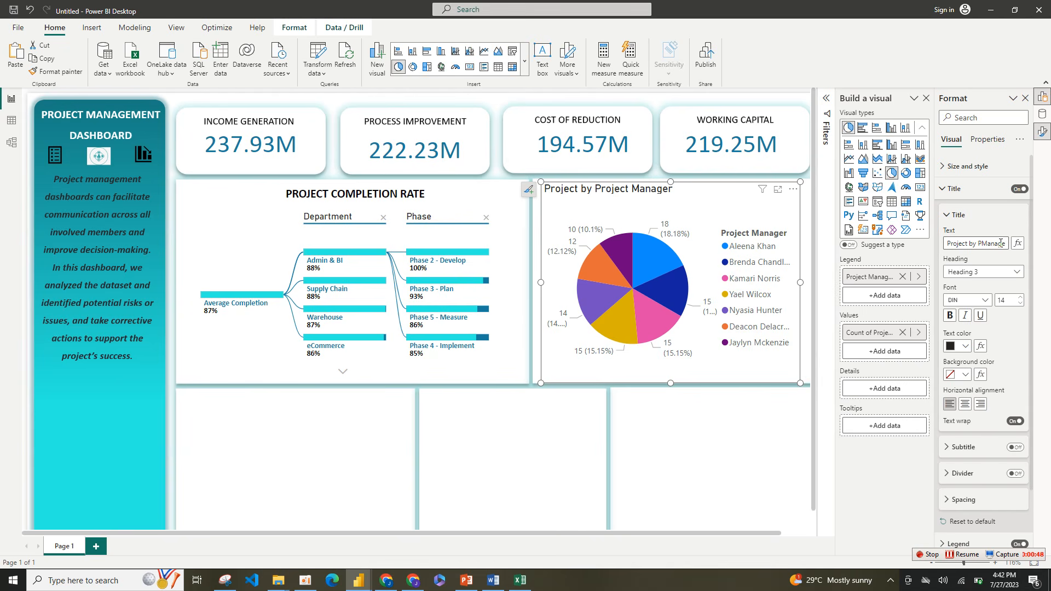
{"action": "key", "text": "BackSpace"}
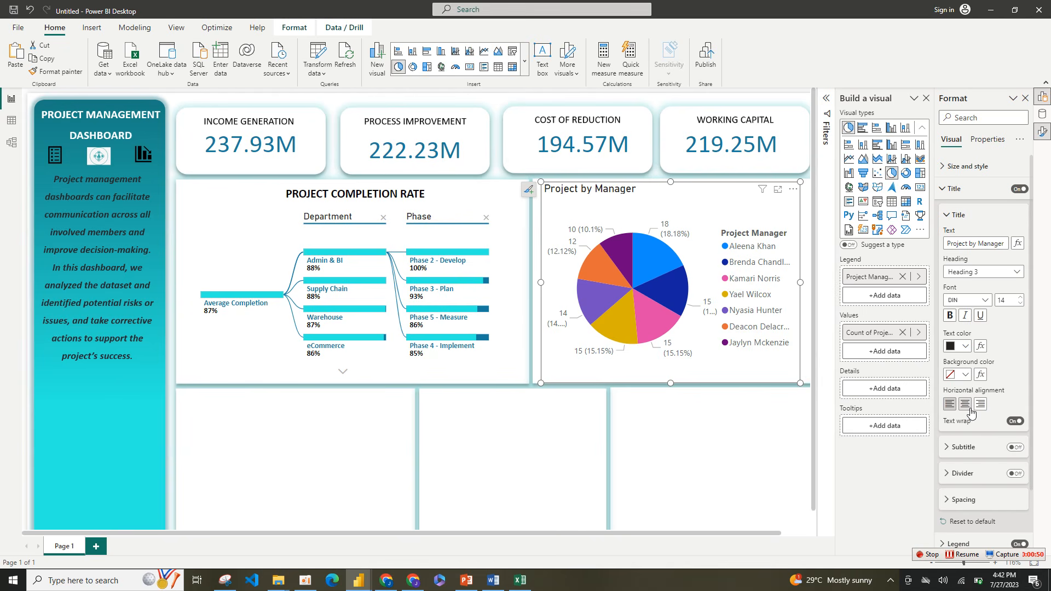
Step: Center the pie chart's title and set it in bold Calibri
{"action": "left_click", "coordinate": [965, 404]}
{"action": "left_click", "coordinate": [966, 346]}
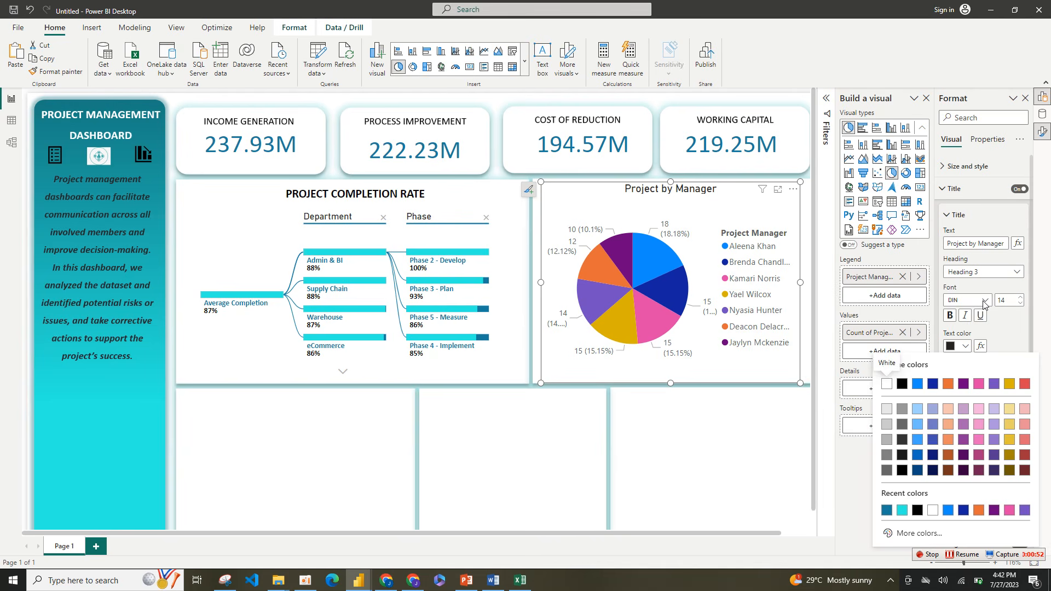
{"action": "left_click", "coordinate": [984, 305]}
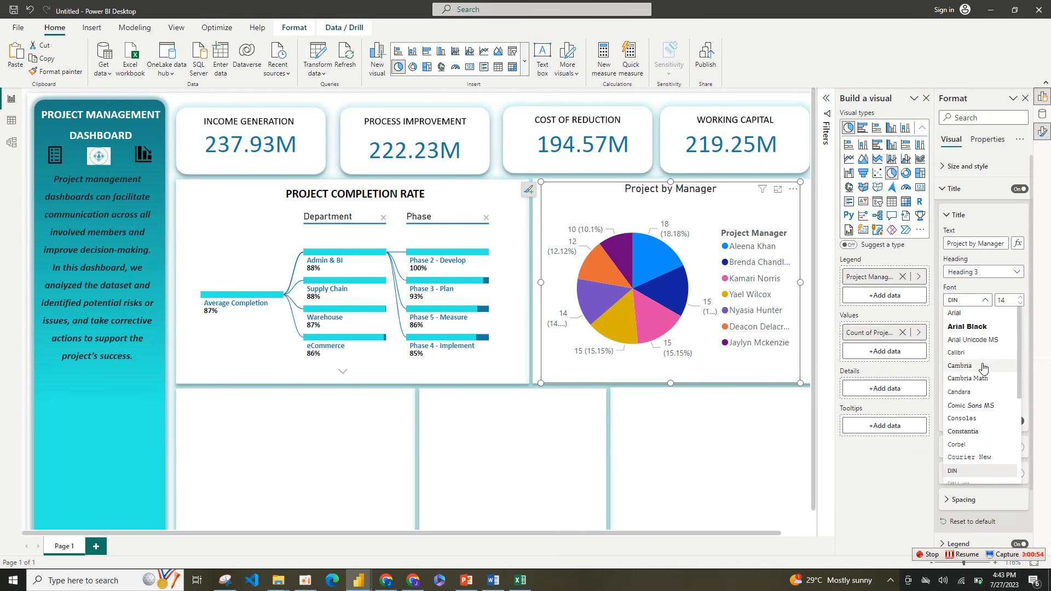
{"action": "left_click", "coordinate": [971, 342]}
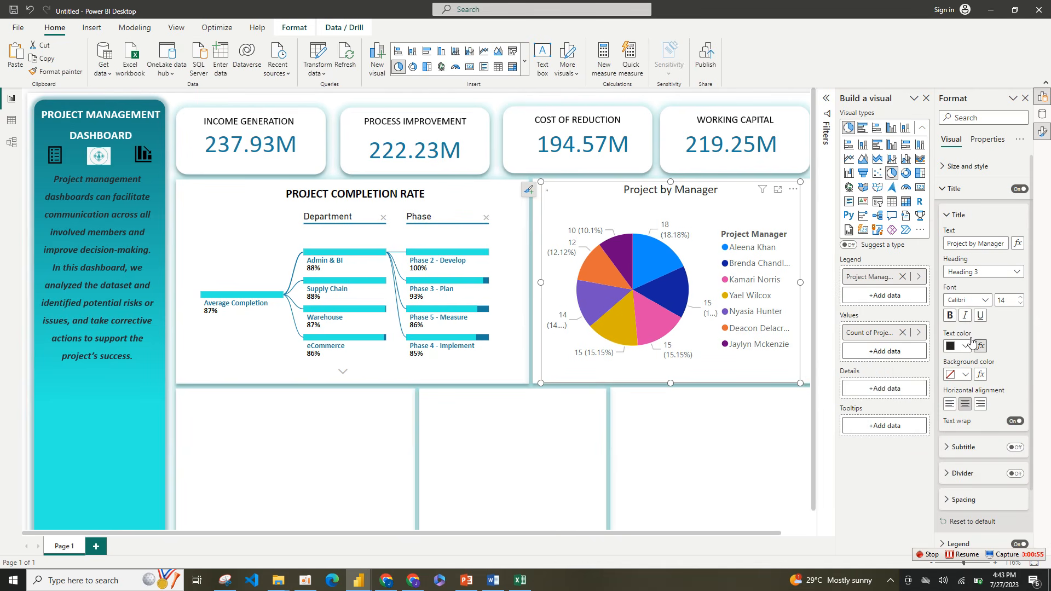
{"action": "left_click", "coordinate": [951, 316]}
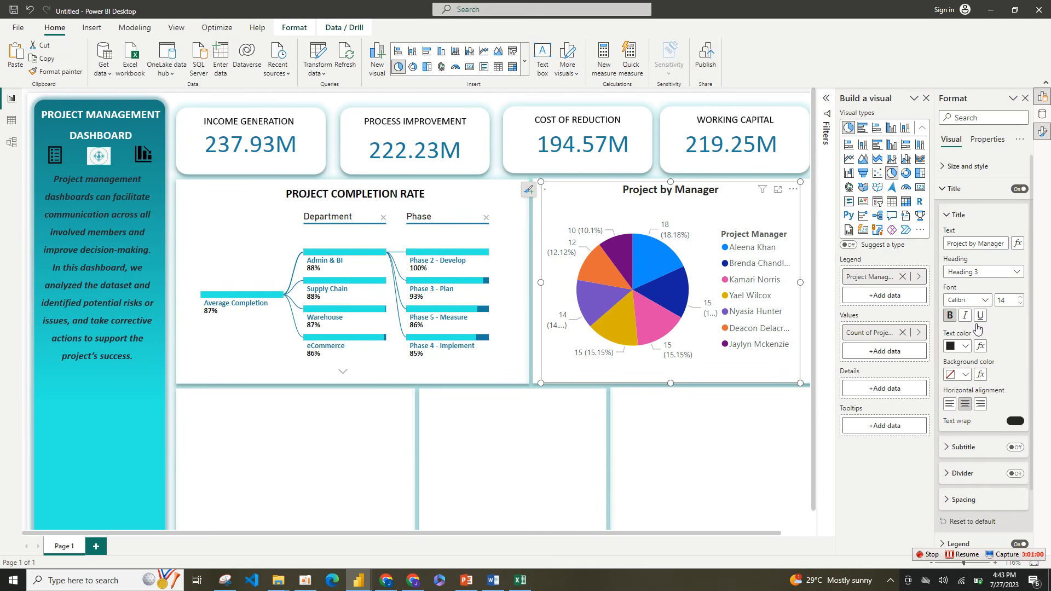
Step: Turn off the pie chart's legend
{"action": "left_click", "coordinate": [943, 190]}
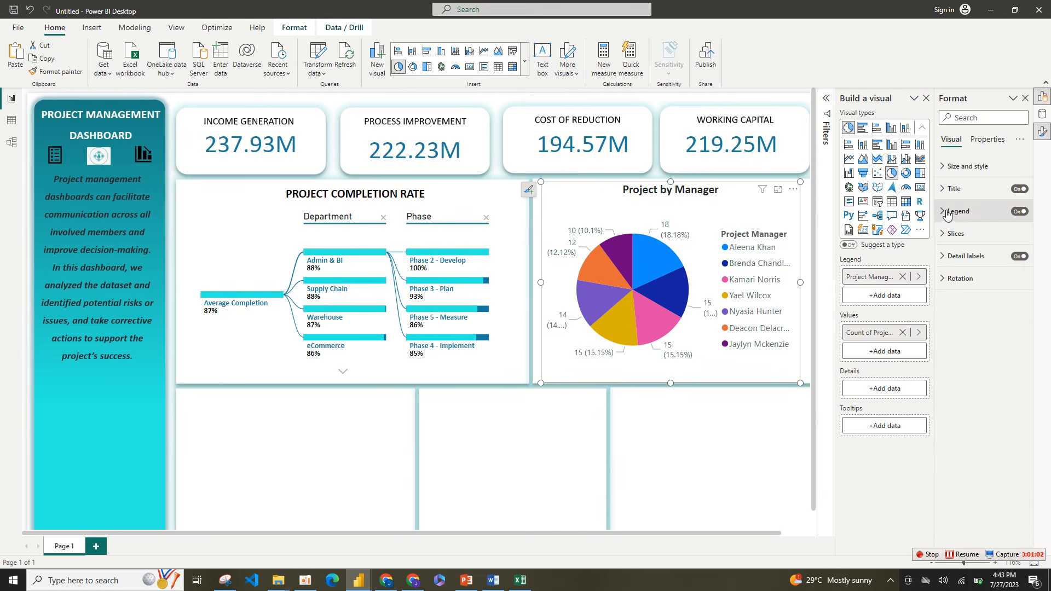
{"action": "left_click", "coordinate": [948, 214]}
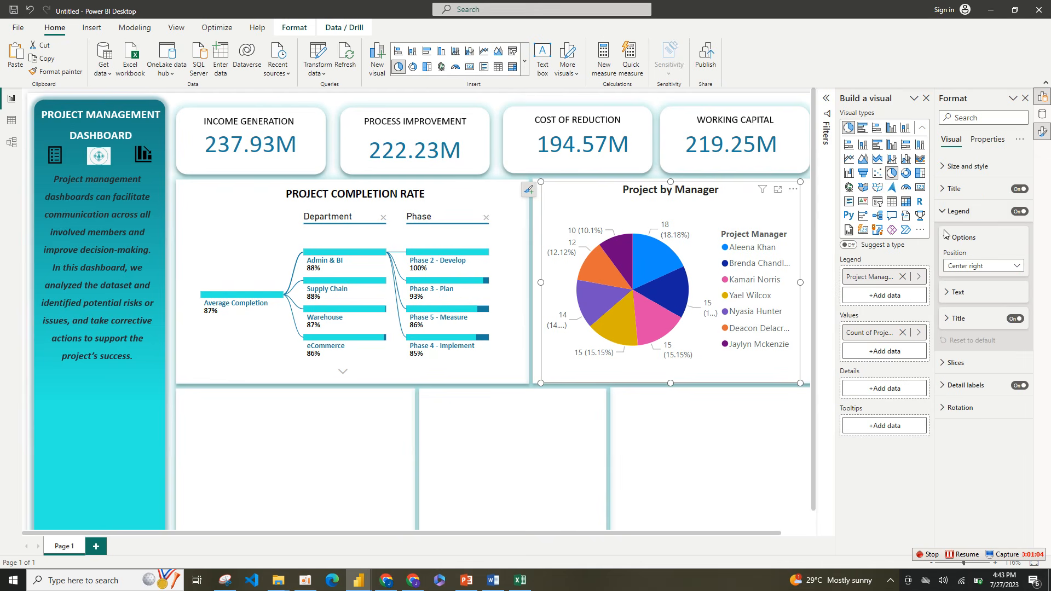
{"action": "left_click", "coordinate": [949, 237]}
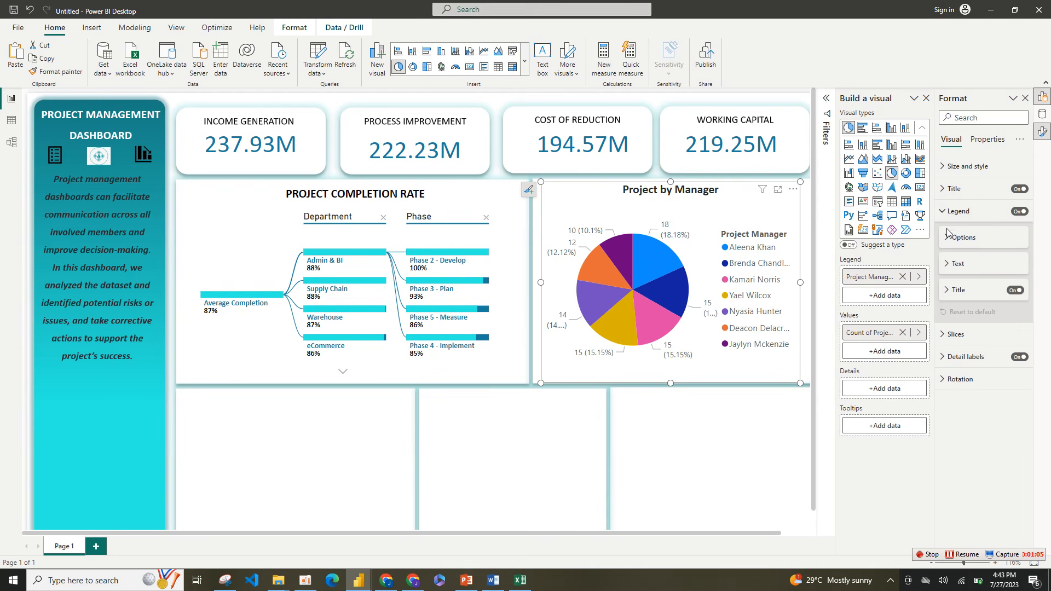
{"action": "left_click", "coordinate": [1020, 212]}
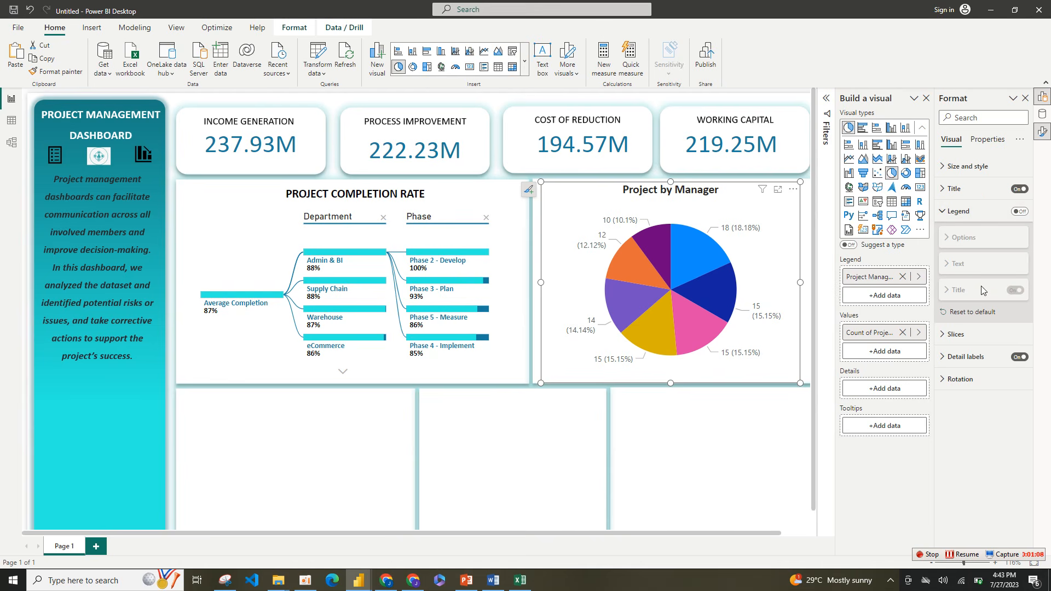
Step: Set the pie chart's detail labels to show category and data value
{"action": "left_click", "coordinate": [996, 359]}
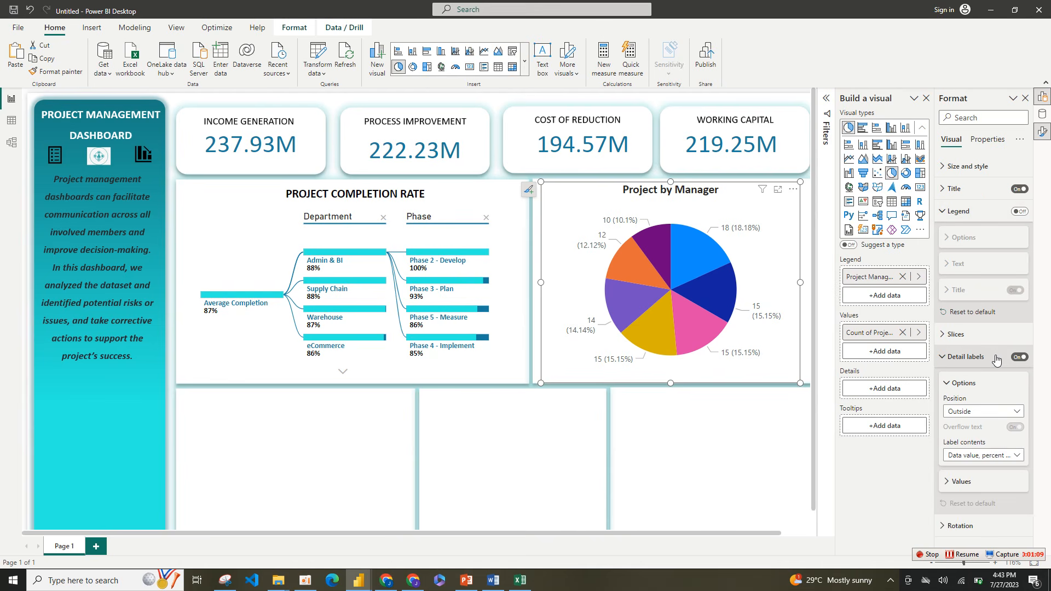
{"action": "left_click", "coordinate": [981, 455]}
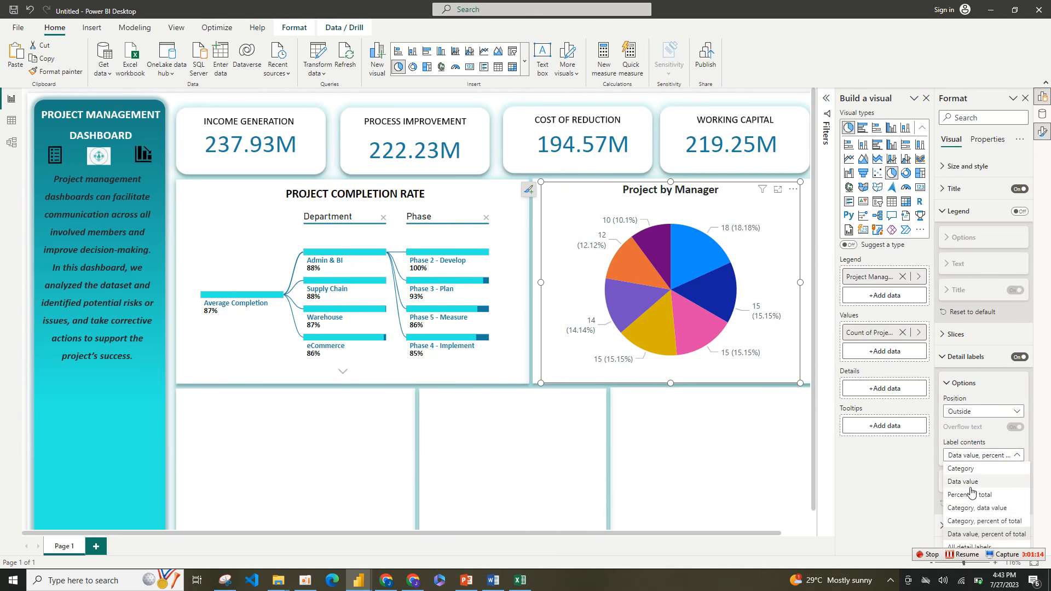
{"action": "left_click", "coordinate": [974, 509]}
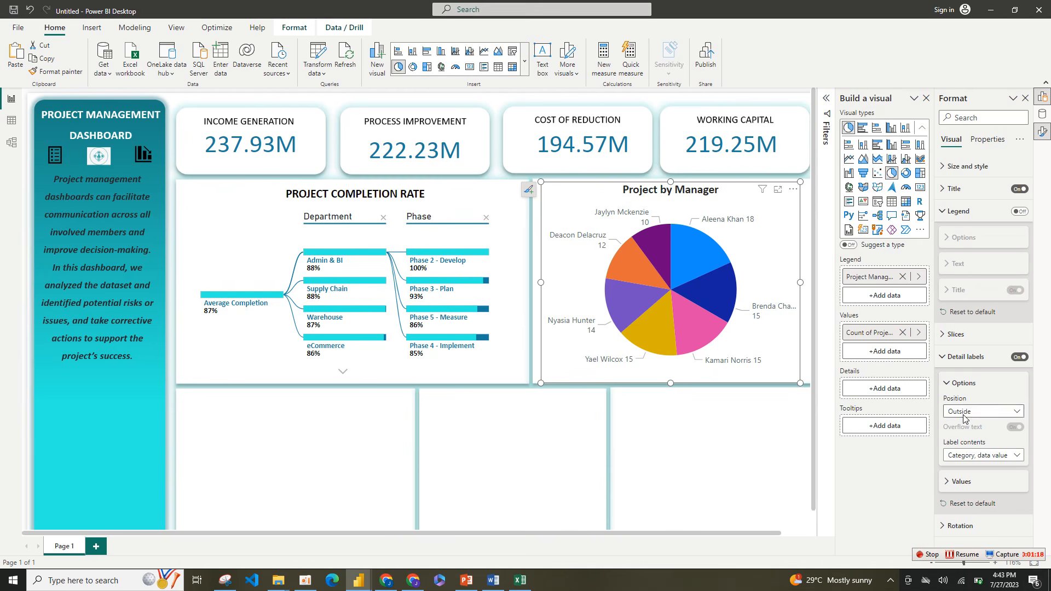
Step: Format the pie chart's detail label values in bold Calibri with the recently used dark color #252423
{"action": "left_click", "coordinate": [952, 385]}
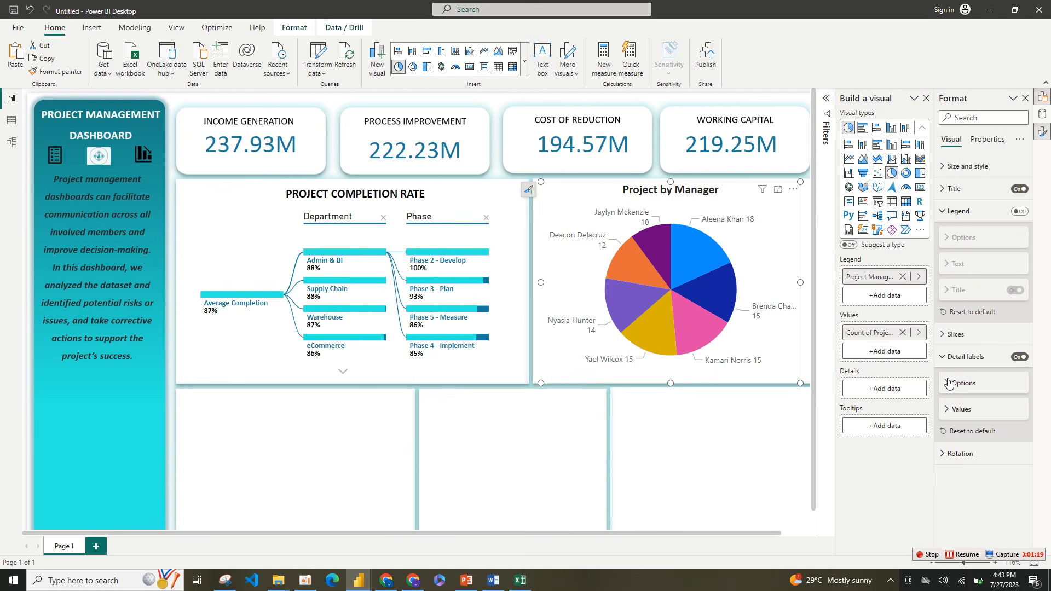
{"action": "left_click", "coordinate": [962, 410]}
{"action": "left_click", "coordinate": [966, 483]}
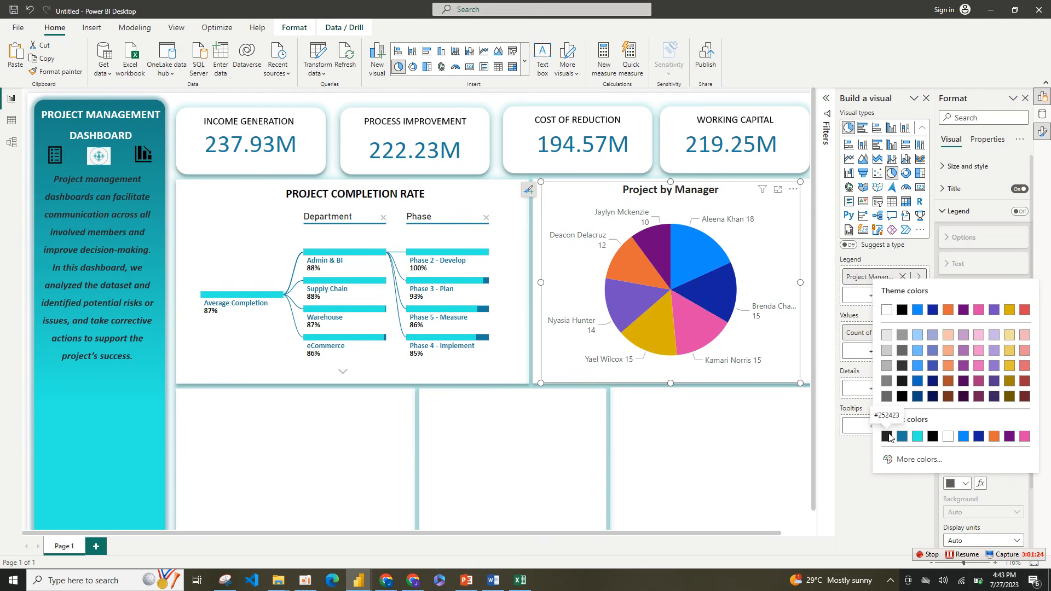
{"action": "left_click", "coordinate": [887, 436]}
{"action": "left_click", "coordinate": [950, 454]}
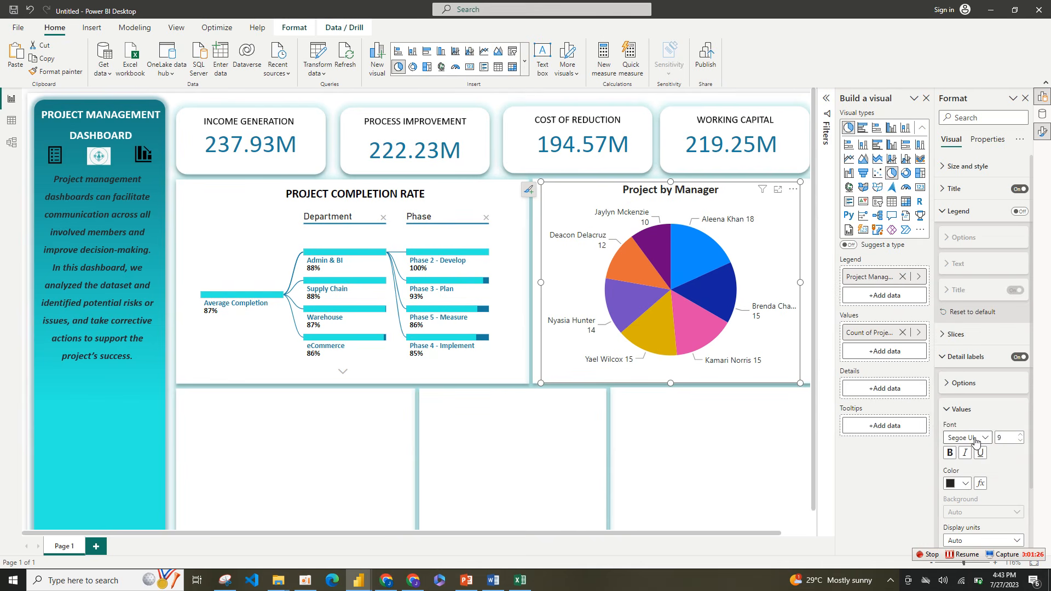
{"action": "left_click", "coordinate": [968, 438]}
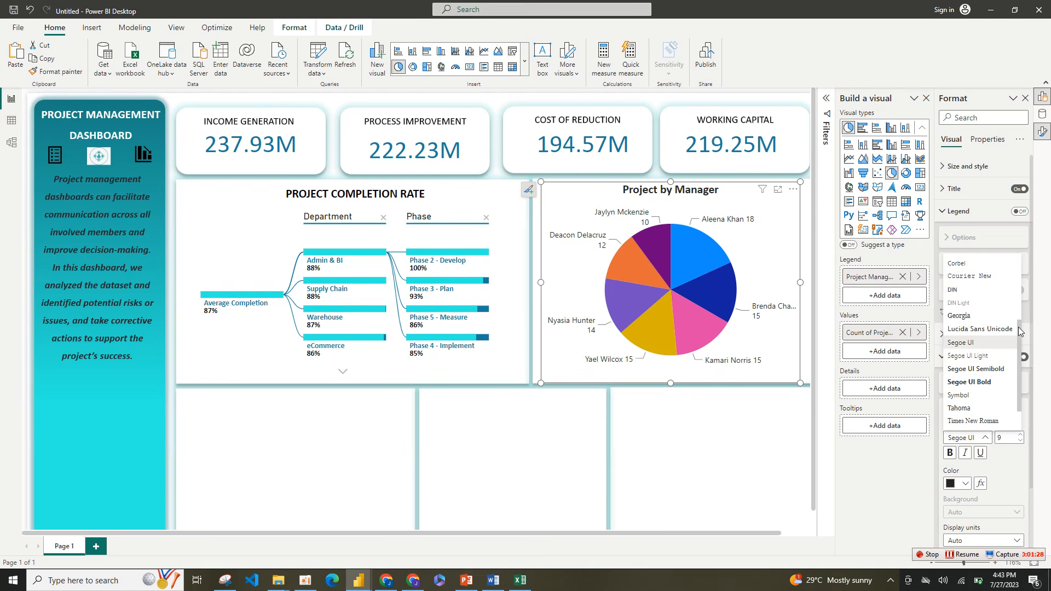
{"action": "scroll", "coordinate": [1020, 330], "scroll_direction": "up", "scroll_amount": 5}
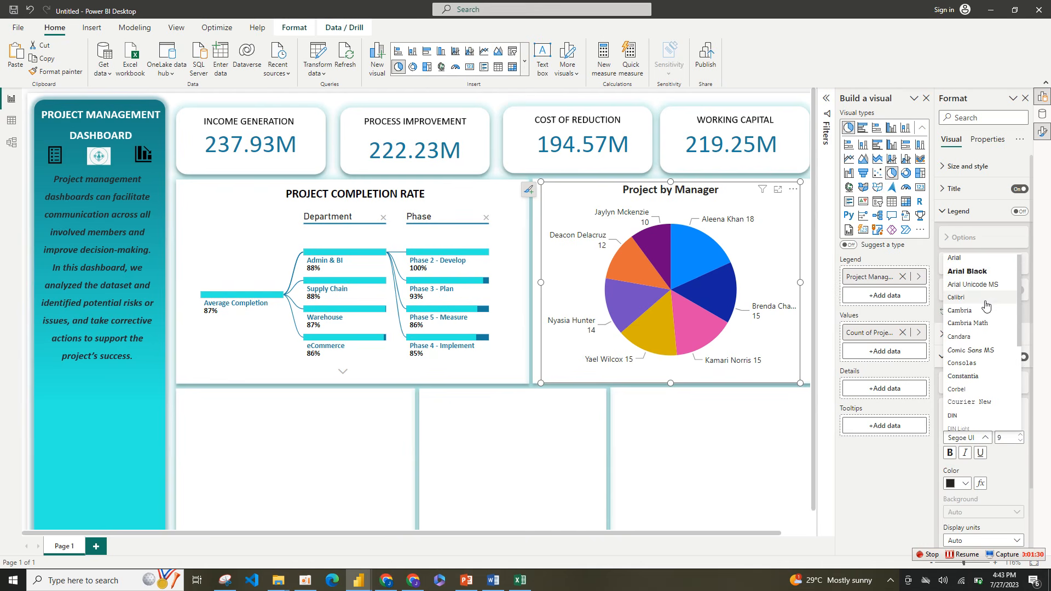
{"action": "left_click", "coordinate": [984, 300]}
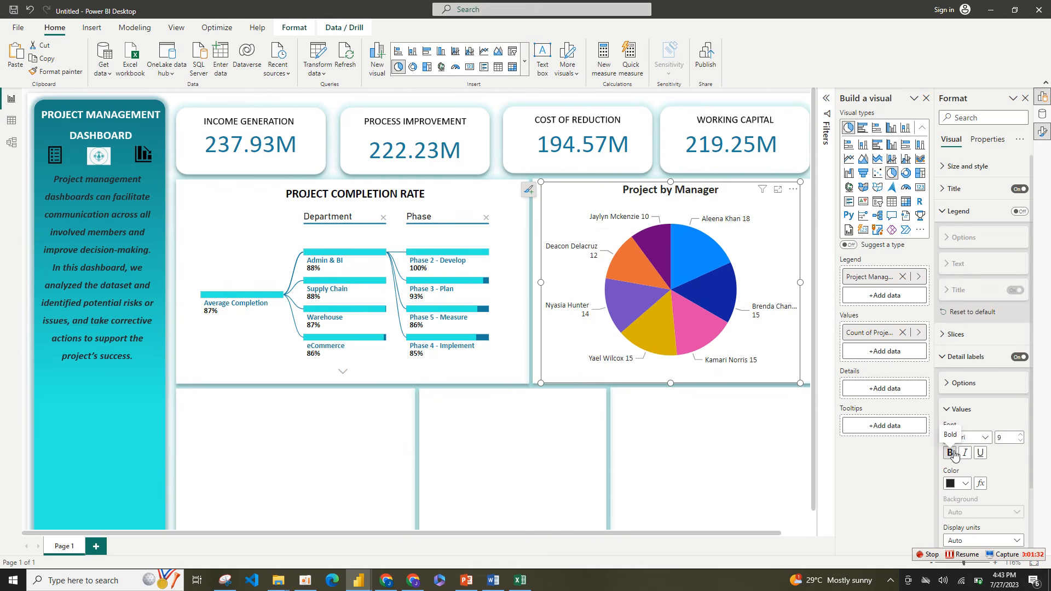
{"action": "left_click", "coordinate": [952, 453]}
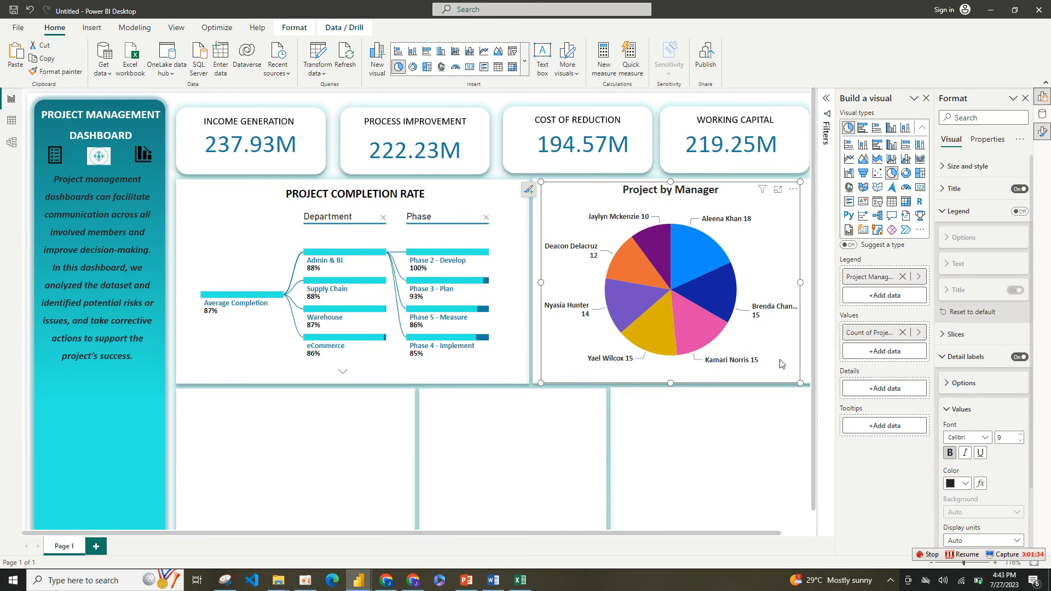
Step: Resize the pie chart to about 435 wide by 307 high so it fills its panel, and turn off its background
{"action": "left_click_drag", "start_coordinate": [800, 382], "coordinate": [813, 376]}
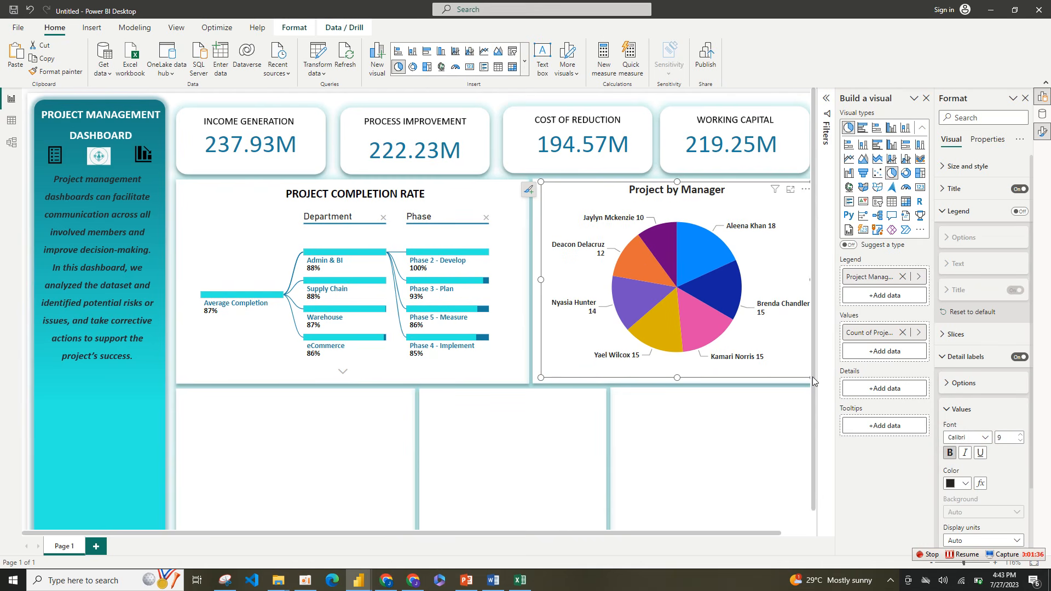
{"action": "left_click_drag", "start_coordinate": [539, 379], "coordinate": [536, 378]}
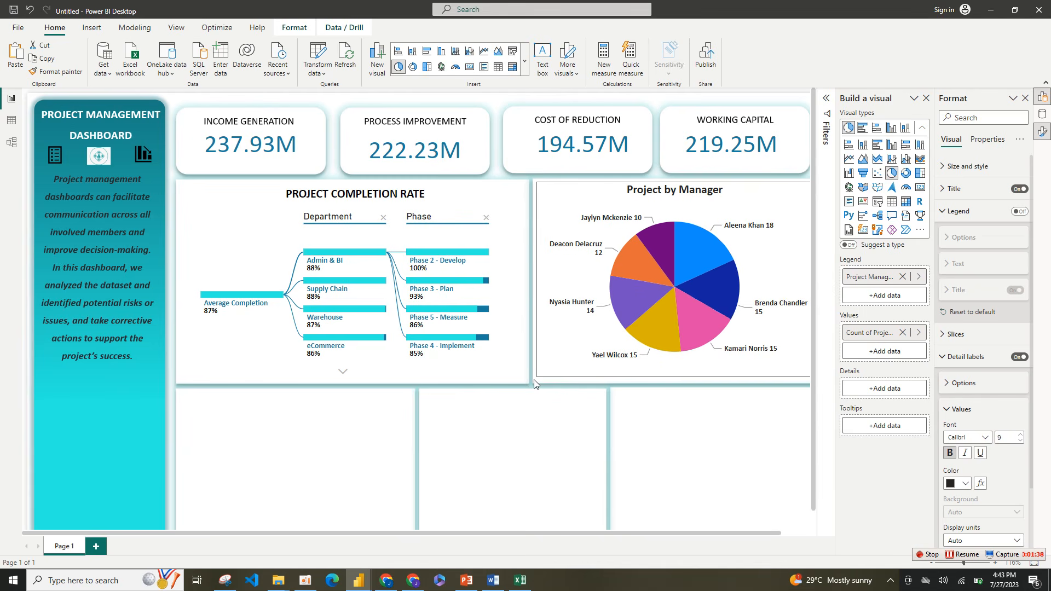
{"action": "left_click", "coordinate": [945, 211]}
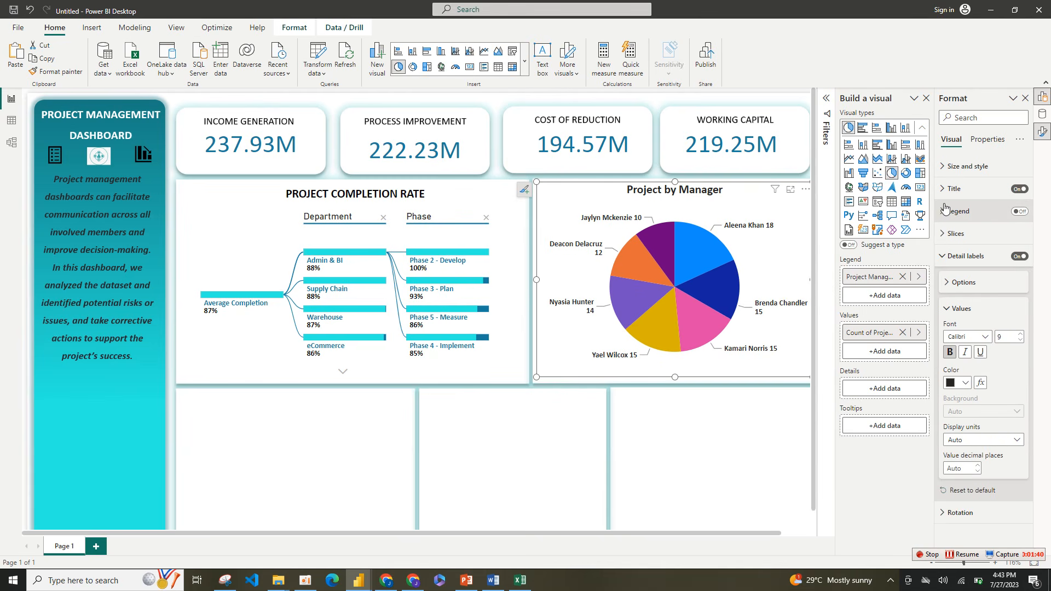
{"action": "left_click", "coordinate": [946, 189]}
{"action": "left_click", "coordinate": [946, 189]}
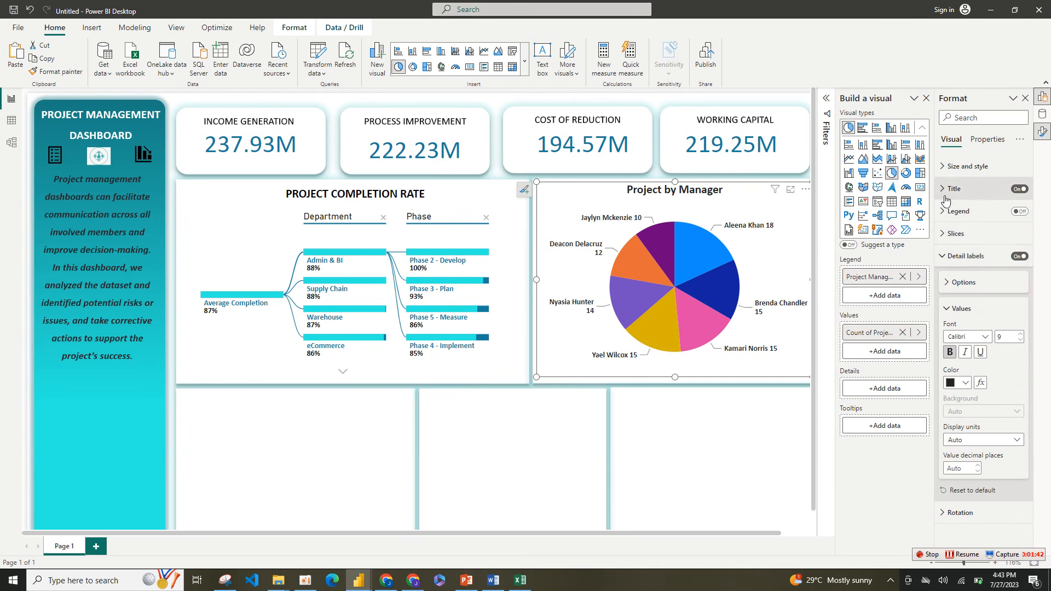
{"action": "left_click", "coordinate": [943, 259]}
{"action": "left_click", "coordinate": [944, 166]}
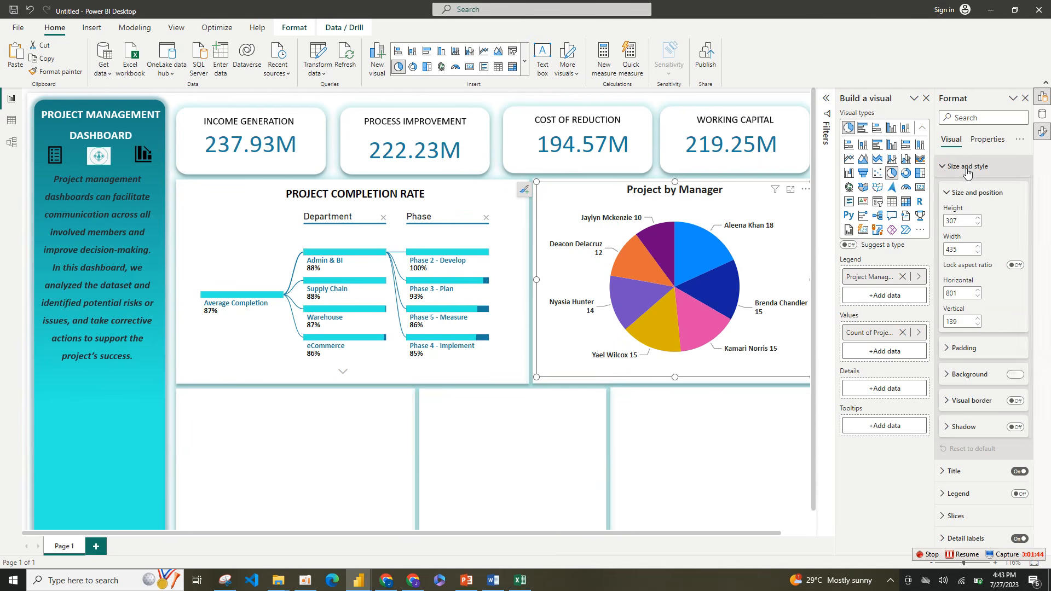
{"action": "left_click", "coordinate": [1014, 376]}
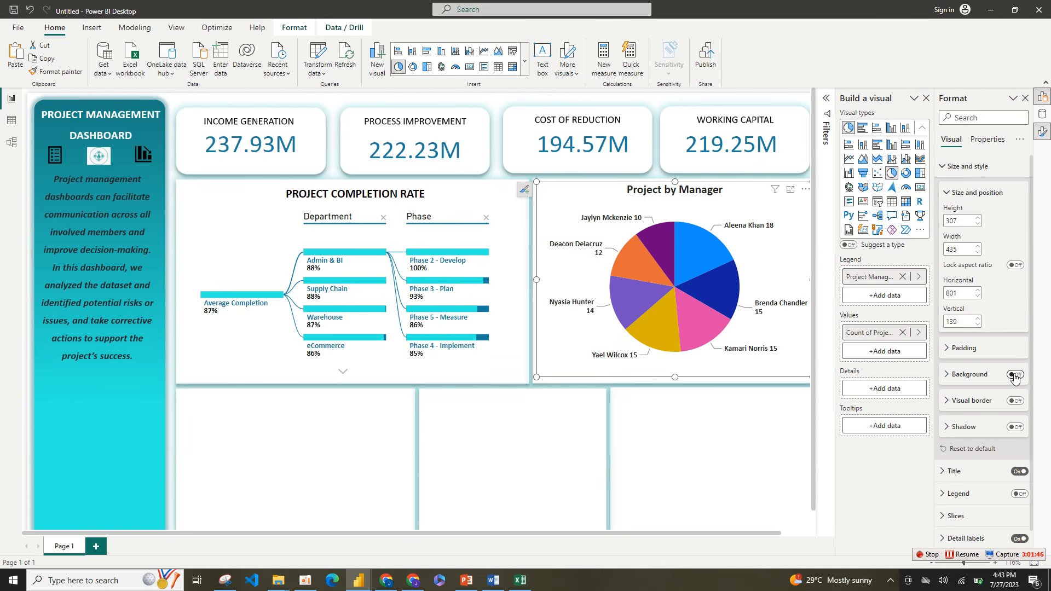
{"action": "left_click", "coordinate": [965, 165]}
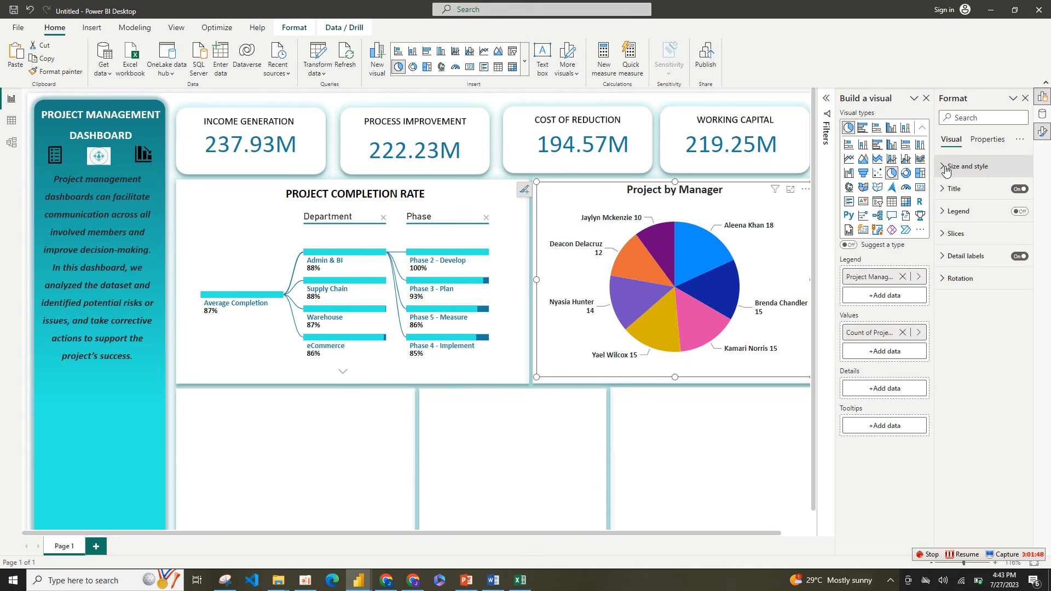
Step: Color the pie chart's first and third slices with the recent dark blue and the second slice with turquoise #2AEEE1
{"action": "left_click", "coordinate": [962, 237]}
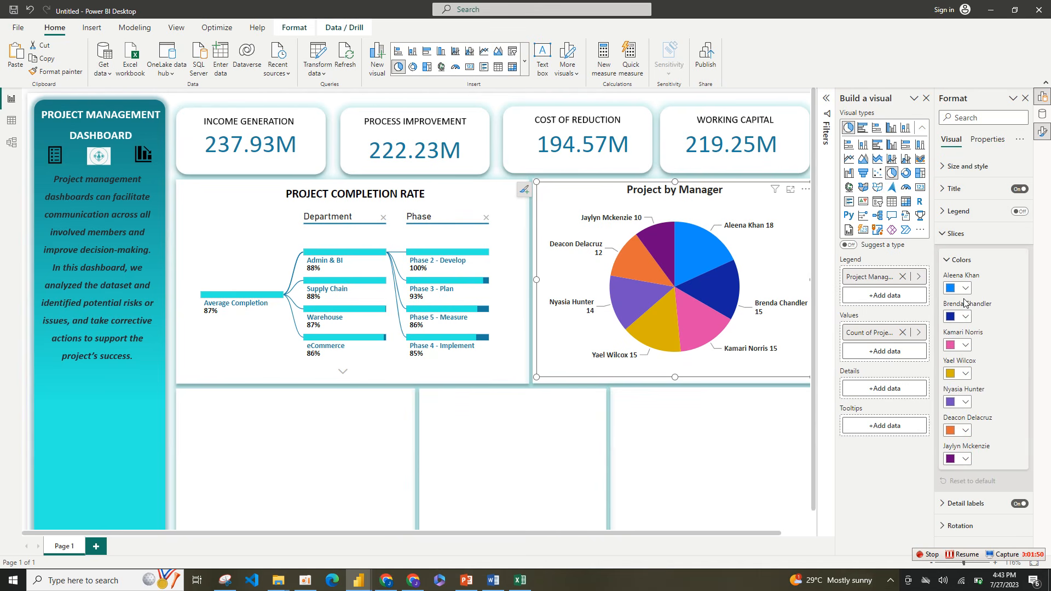
{"action": "left_click", "coordinate": [966, 288]}
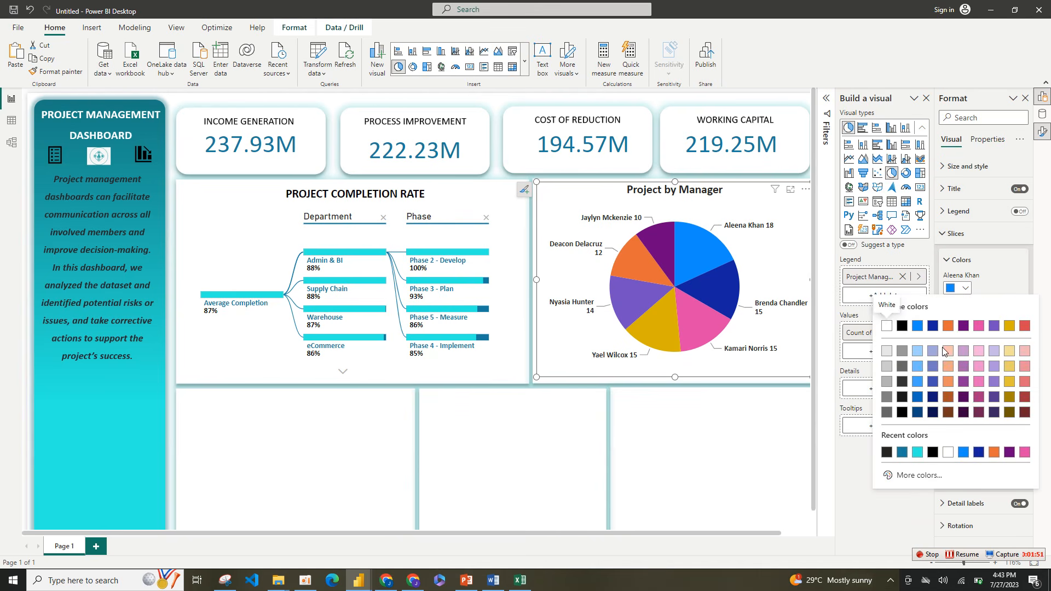
{"action": "left_click", "coordinate": [901, 452]}
{"action": "left_click", "coordinate": [966, 317]}
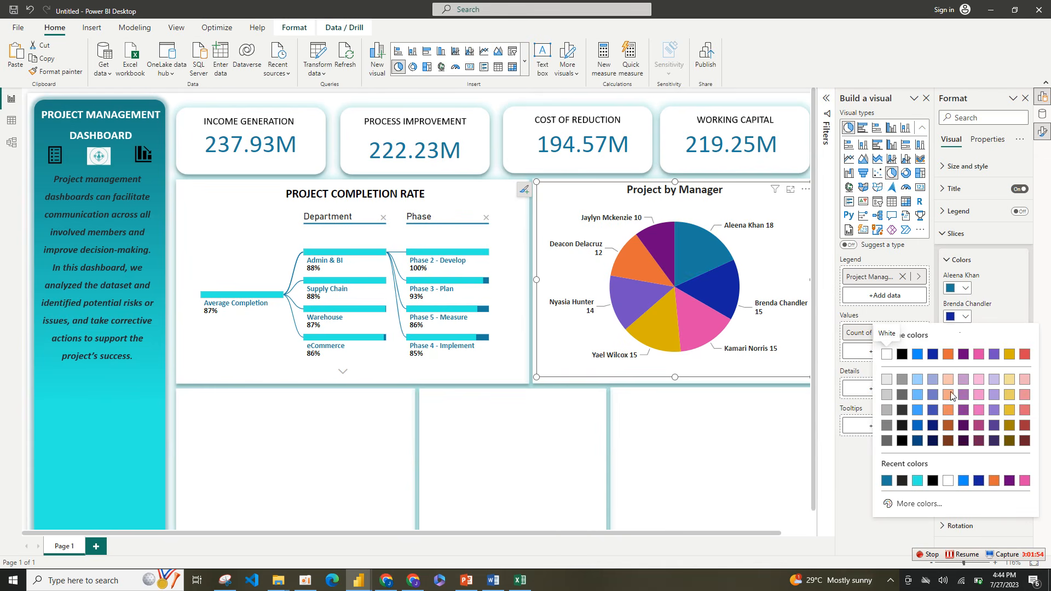
{"action": "left_click", "coordinate": [918, 481]}
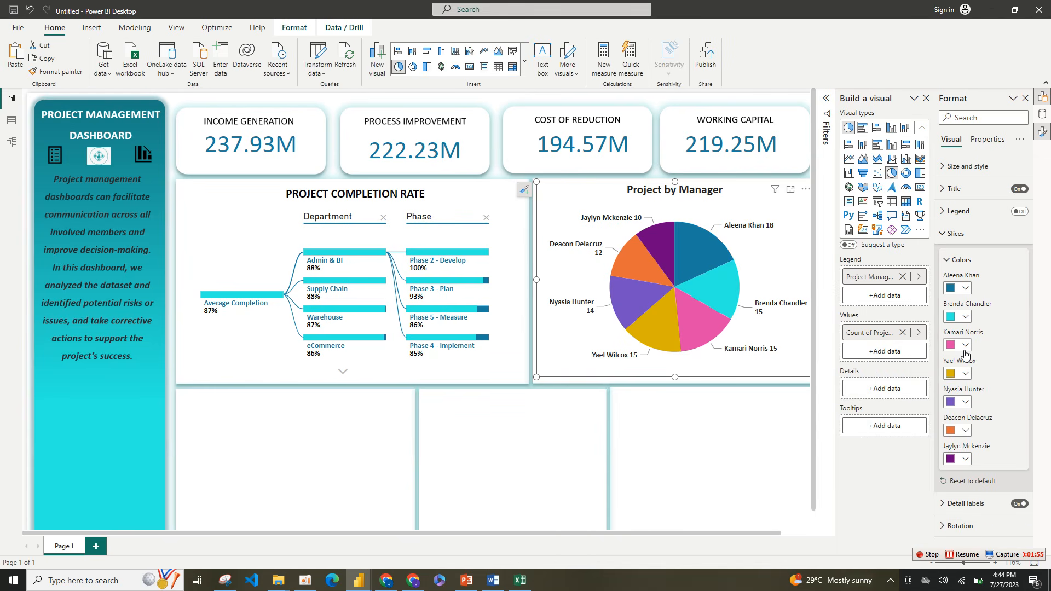
{"action": "left_click", "coordinate": [965, 345]}
{"action": "left_click", "coordinate": [902, 509]}
Step: Color the pie chart's fourth and sixth slices turquoise #2AEEE1 and the fifth slice with the recent dark blue
{"action": "left_click", "coordinate": [966, 373]}
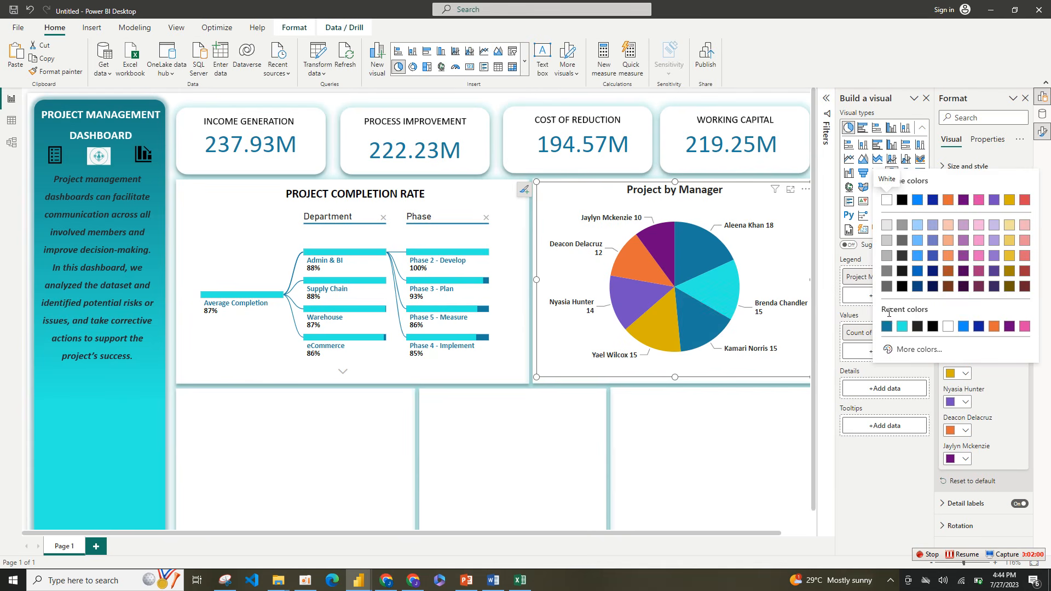
{"action": "left_click", "coordinate": [900, 327]}
{"action": "left_click", "coordinate": [965, 402]}
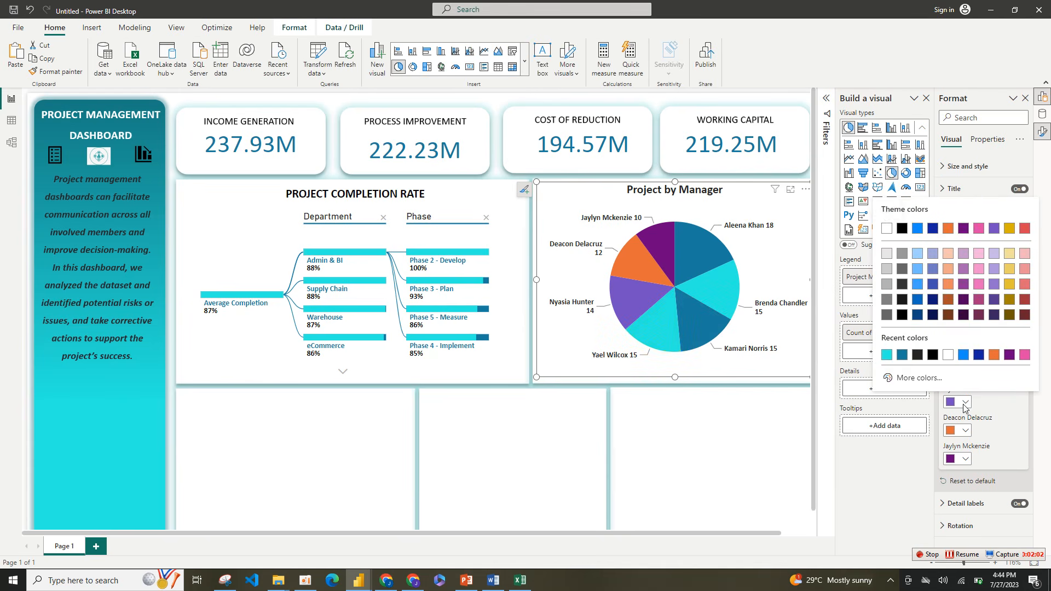
{"action": "left_click", "coordinate": [903, 355]}
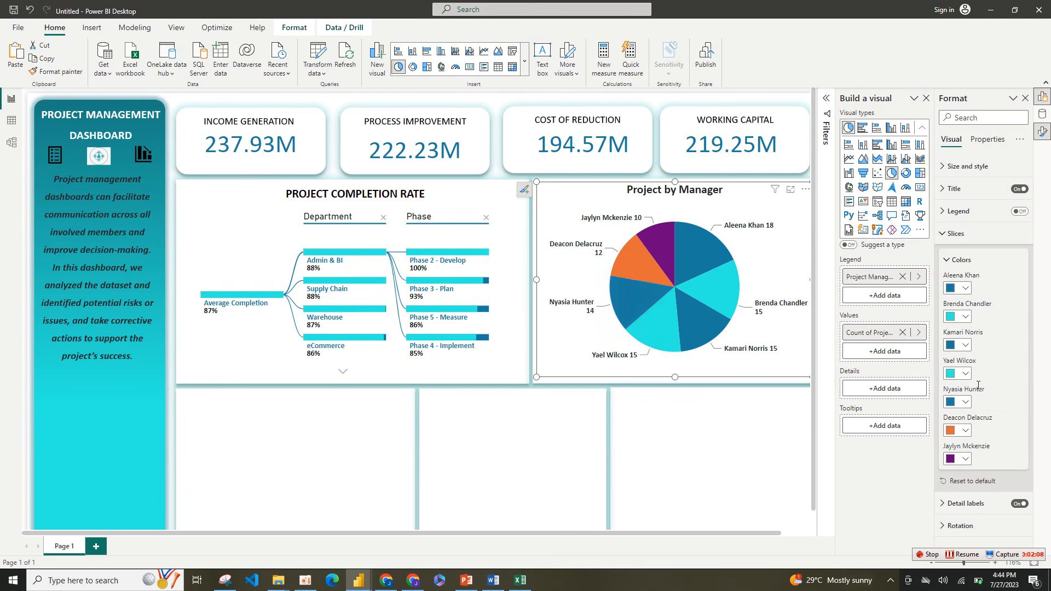
{"action": "left_click", "coordinate": [966, 433]}
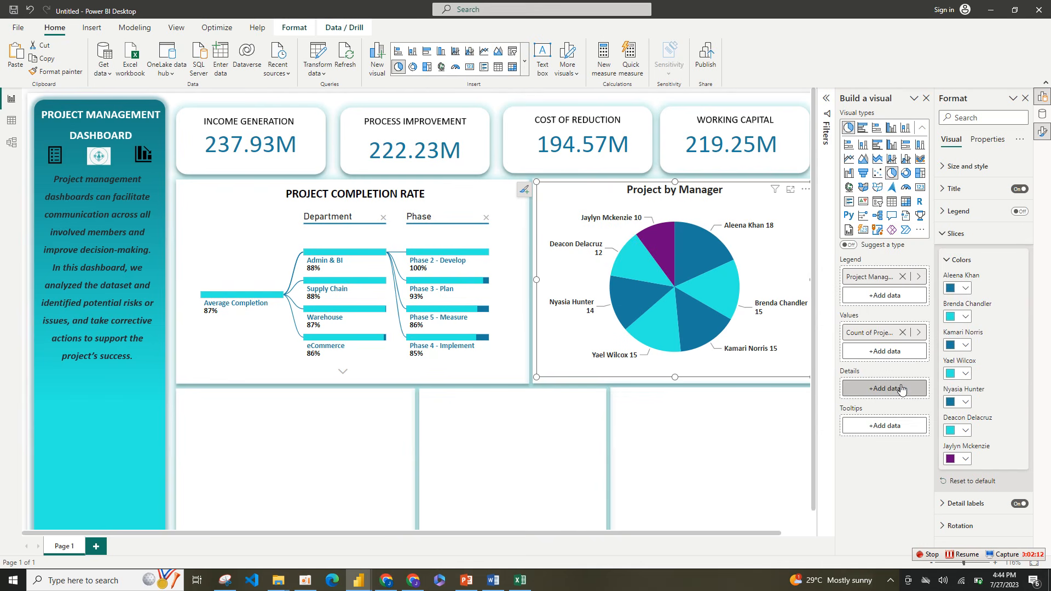
Step: Switch to the reference PROJECT MANAGEMENT report and select its project-by-manager pie chart
{"action": "left_click", "coordinate": [965, 459]}
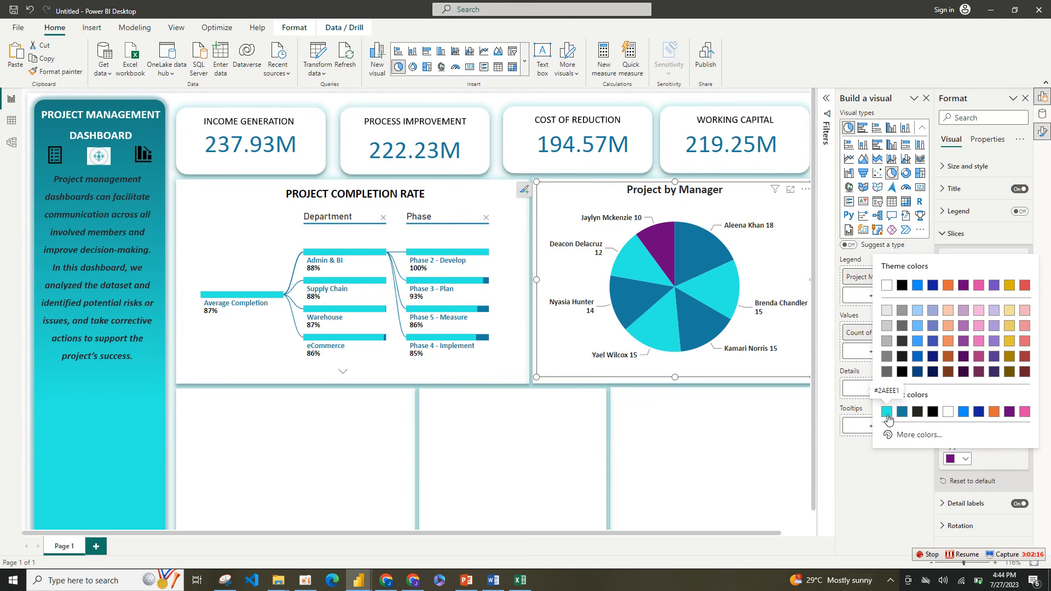
{"action": "mouse_move", "coordinate": [359, 580]}
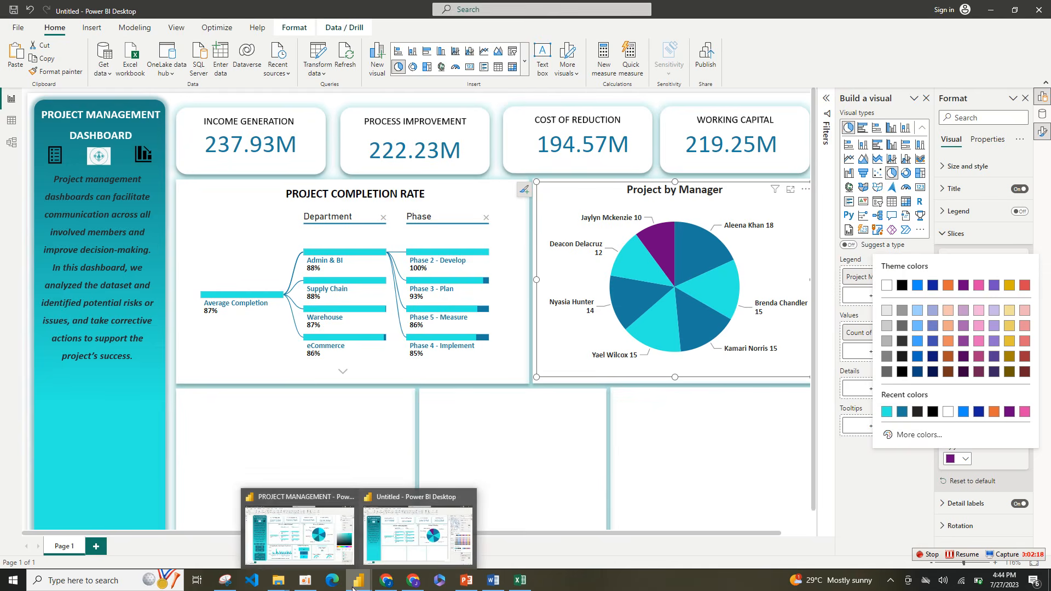
{"action": "left_click", "coordinate": [315, 553]}
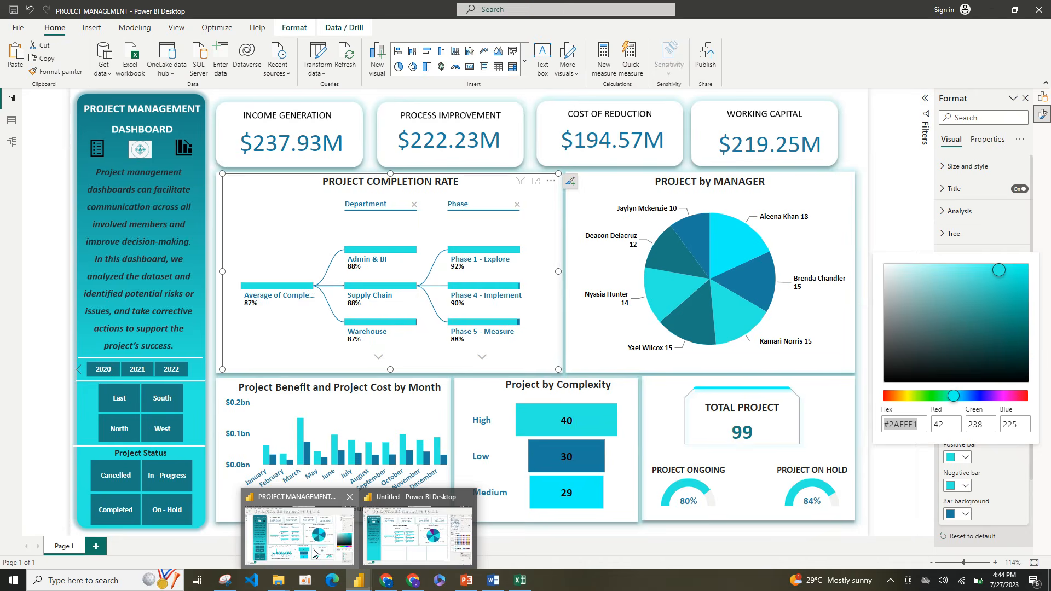
{"action": "left_click", "coordinate": [718, 321]}
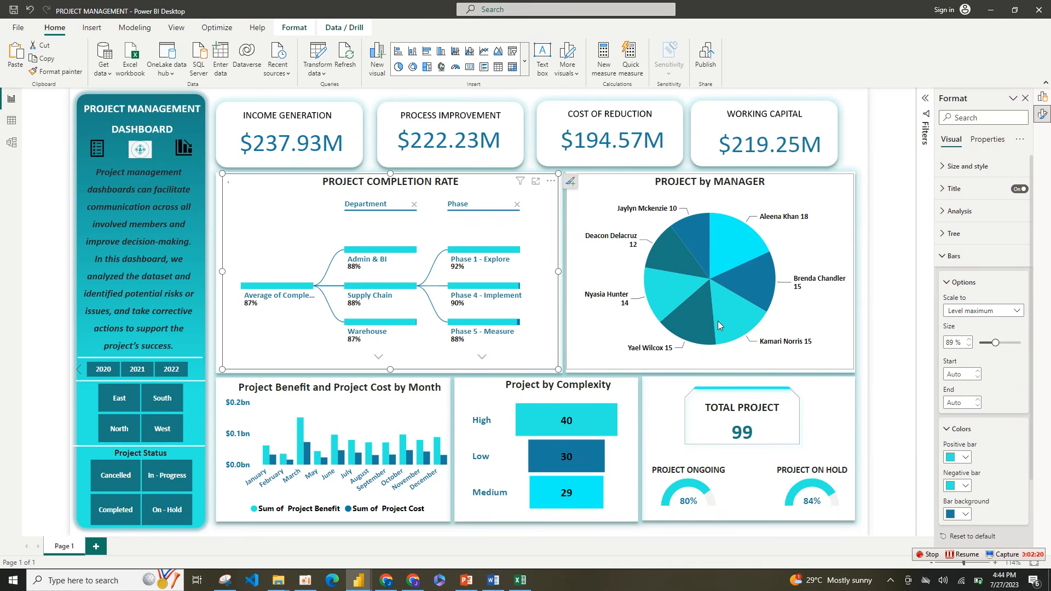
{"action": "left_click", "coordinate": [754, 288]}
{"action": "left_click", "coordinate": [802, 296]}
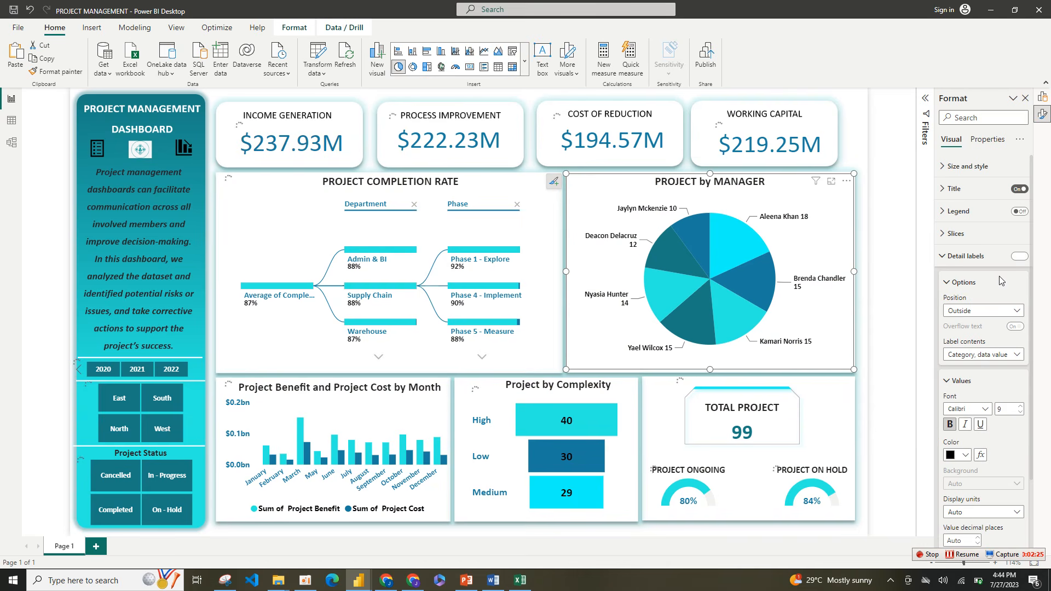
Step: Inspect the reference pie chart's slice colors and look up the hex code of the dark teal fourth slice
{"action": "left_click", "coordinate": [944, 257]}
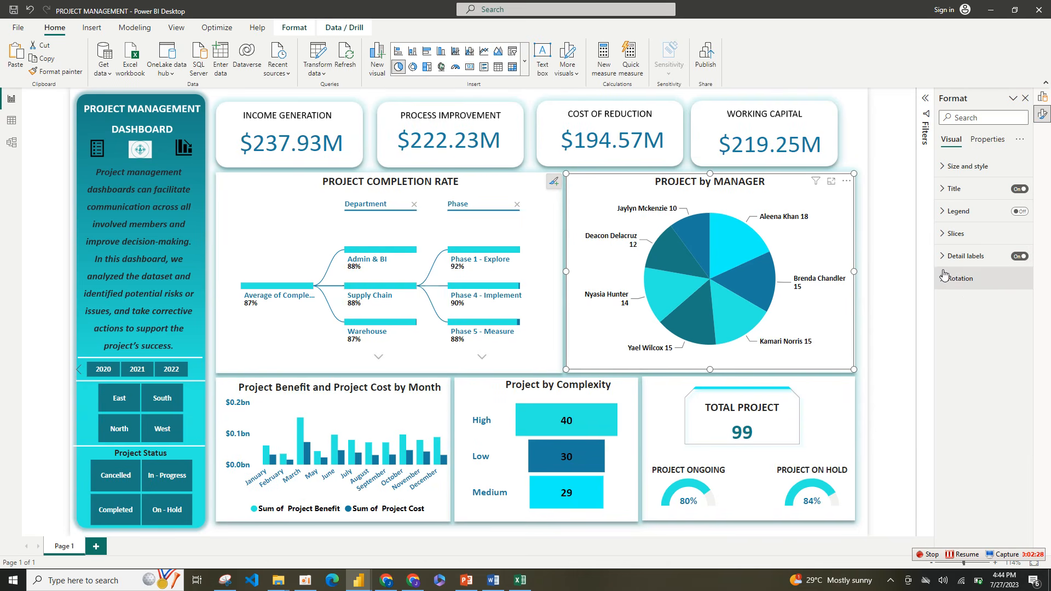
{"action": "left_click", "coordinate": [955, 233]}
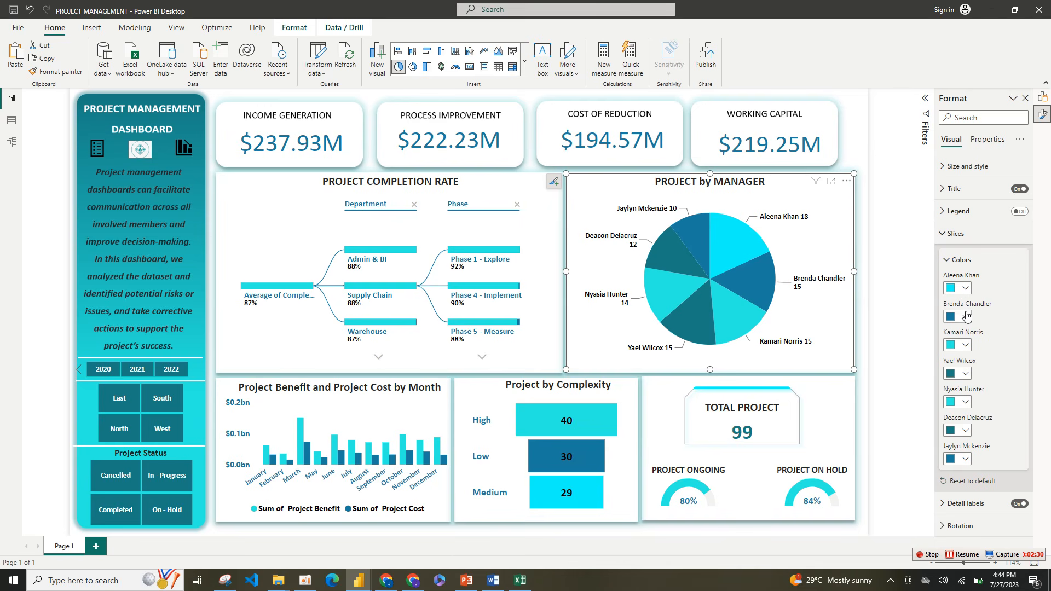
{"action": "left_click", "coordinate": [966, 318]}
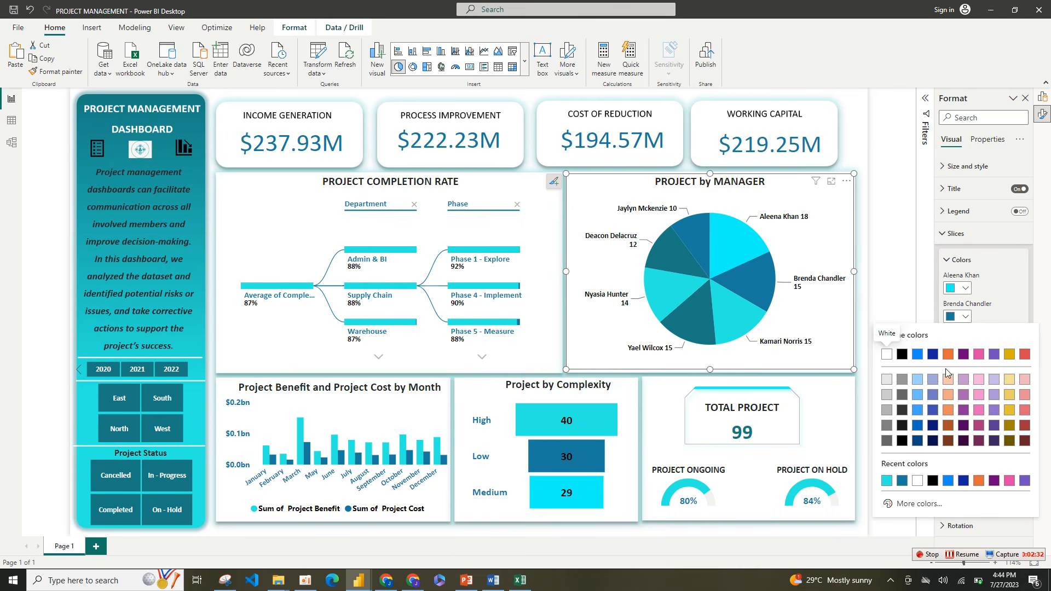
{"action": "left_click", "coordinate": [903, 480]}
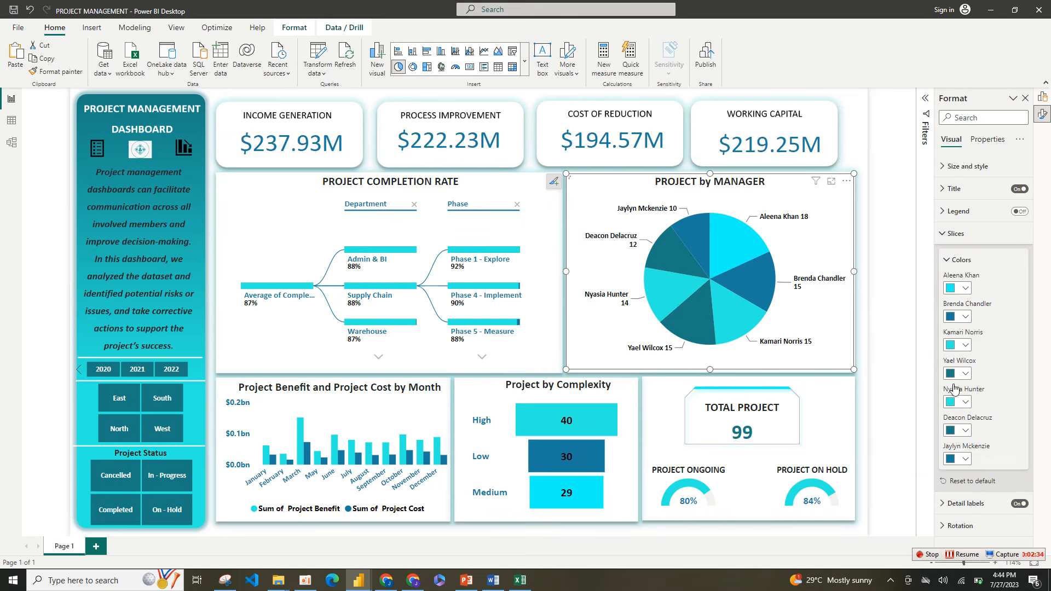
{"action": "left_click", "coordinate": [966, 376]}
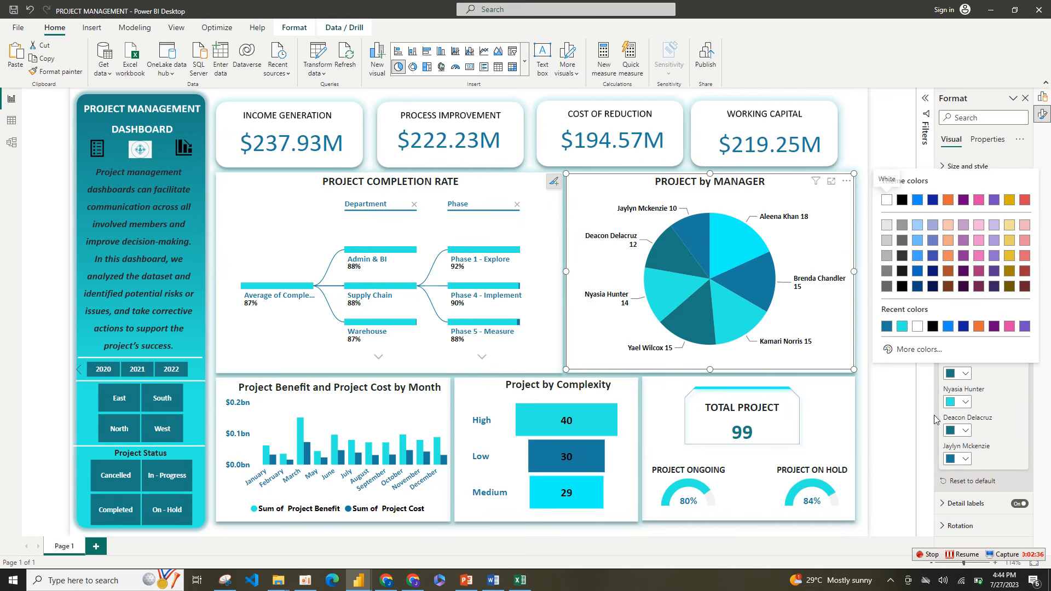
{"action": "left_click", "coordinate": [920, 350]}
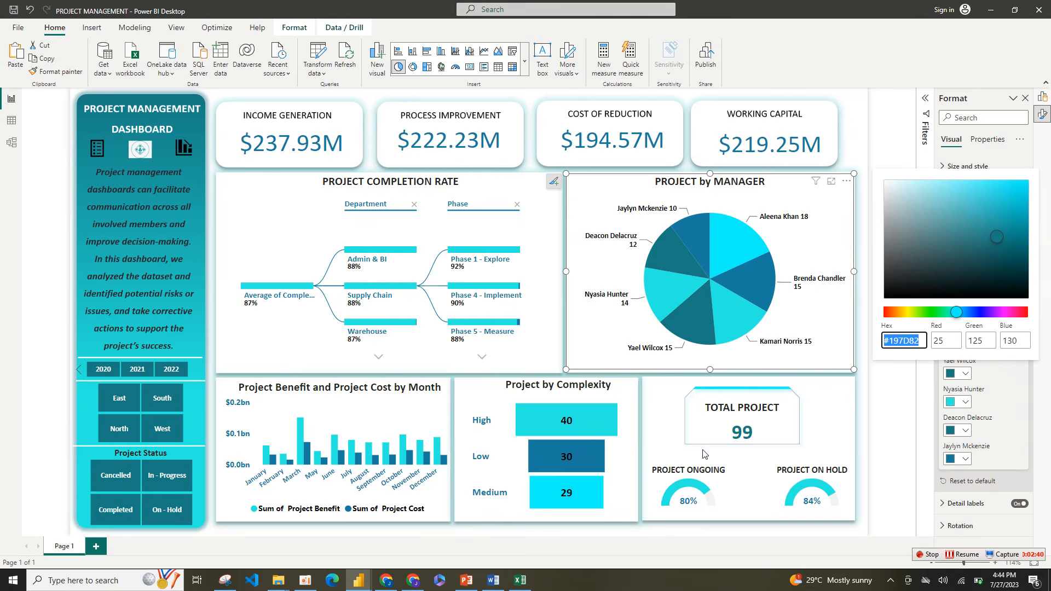
Step: Return to the untitled report and set the pie chart's seventh slice to the custom dark teal color #197D82
{"action": "mouse_move", "coordinate": [359, 581]}
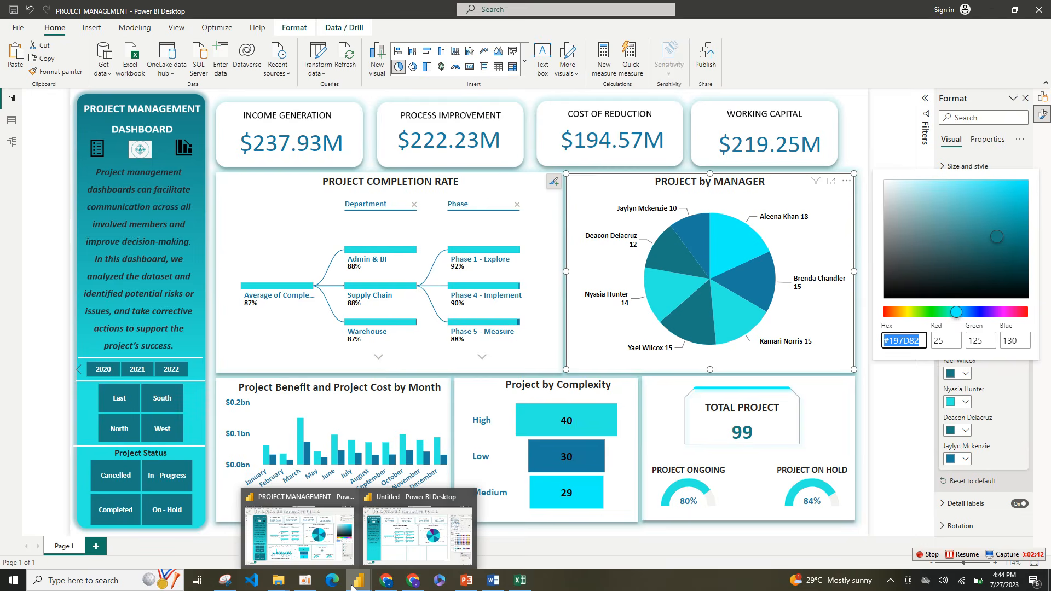
{"action": "left_click", "coordinate": [416, 539]}
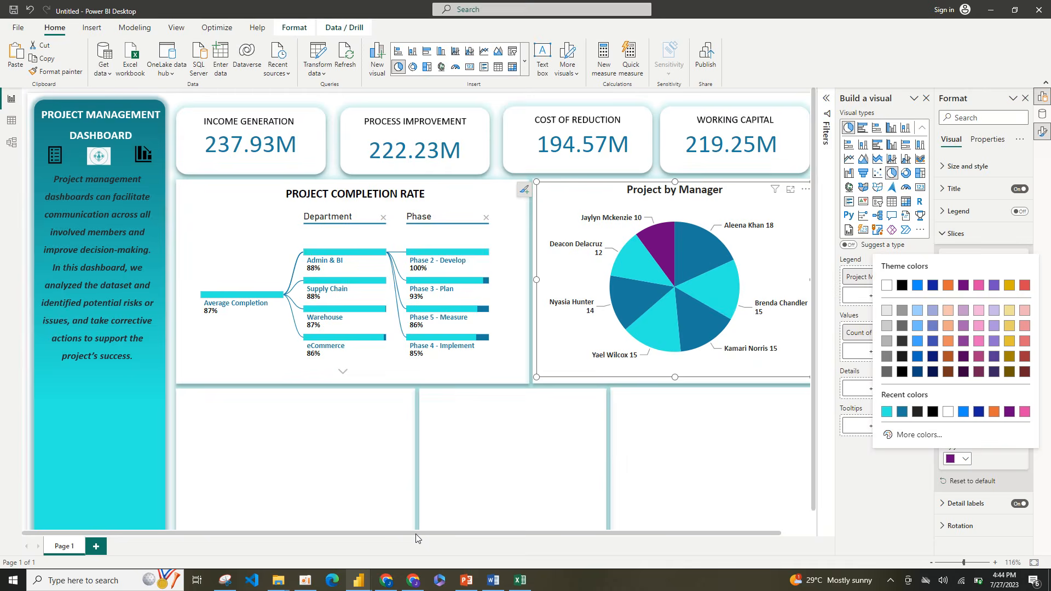
{"action": "left_click", "coordinate": [668, 255]}
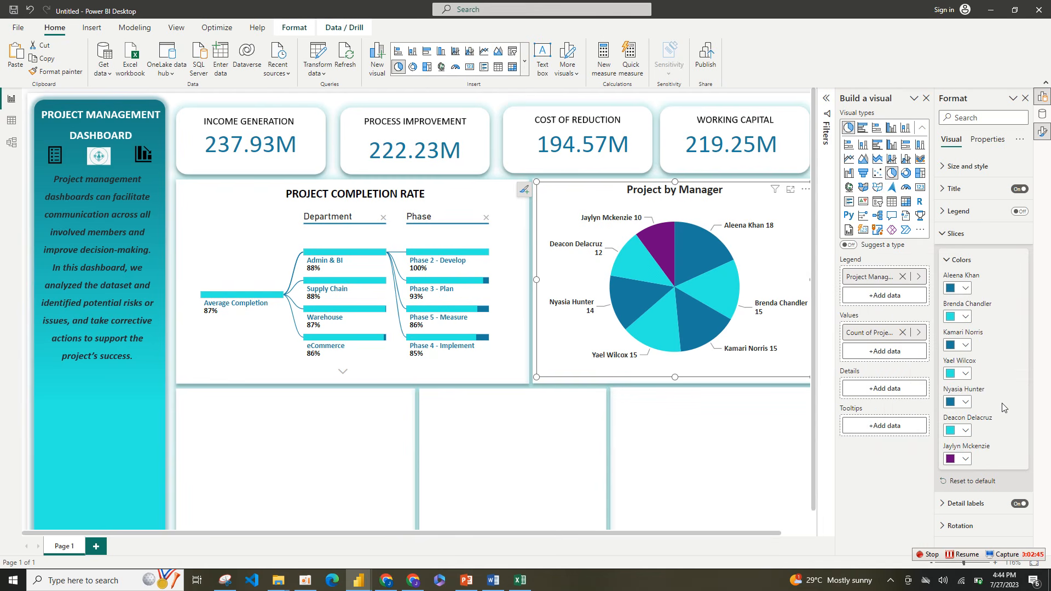
{"action": "left_click", "coordinate": [963, 460]}
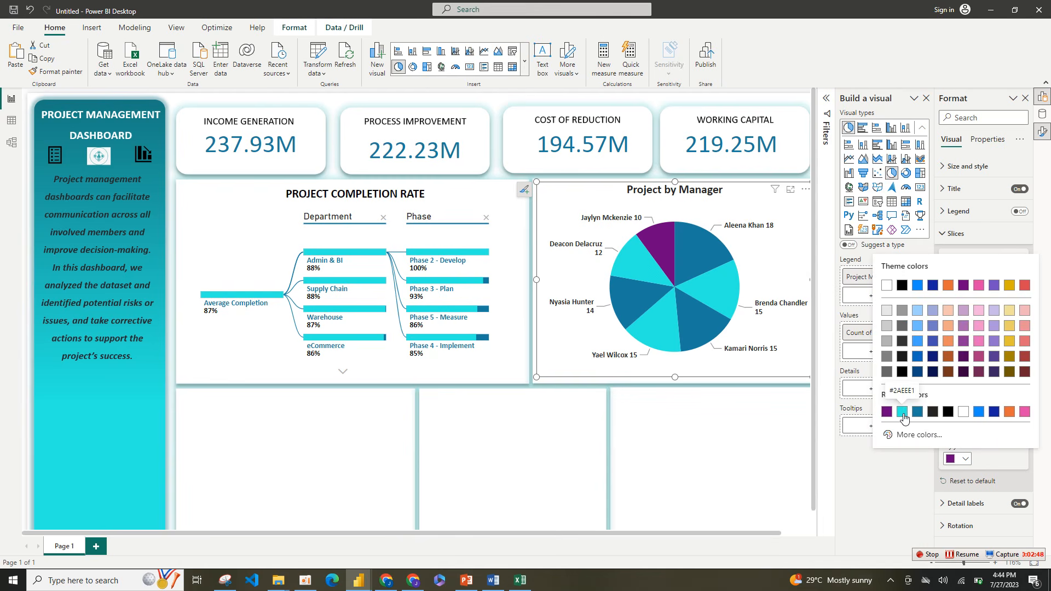
{"action": "left_click", "coordinate": [914, 435]}
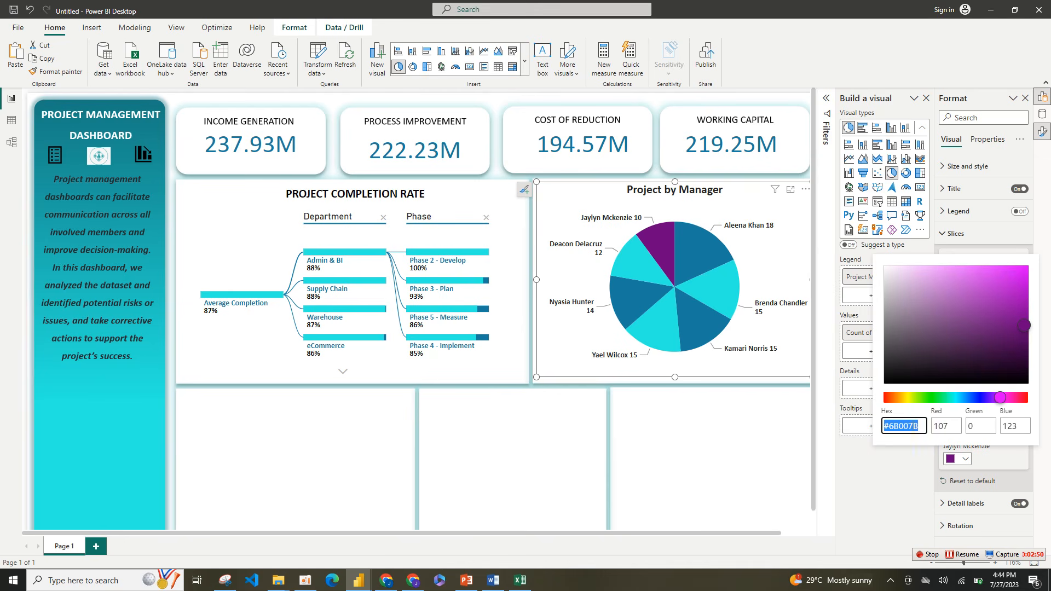
{"action": "left_click_drag", "start_coordinate": [922, 426], "coordinate": [903, 427]}
{"action": "type", "text": "197D82"}
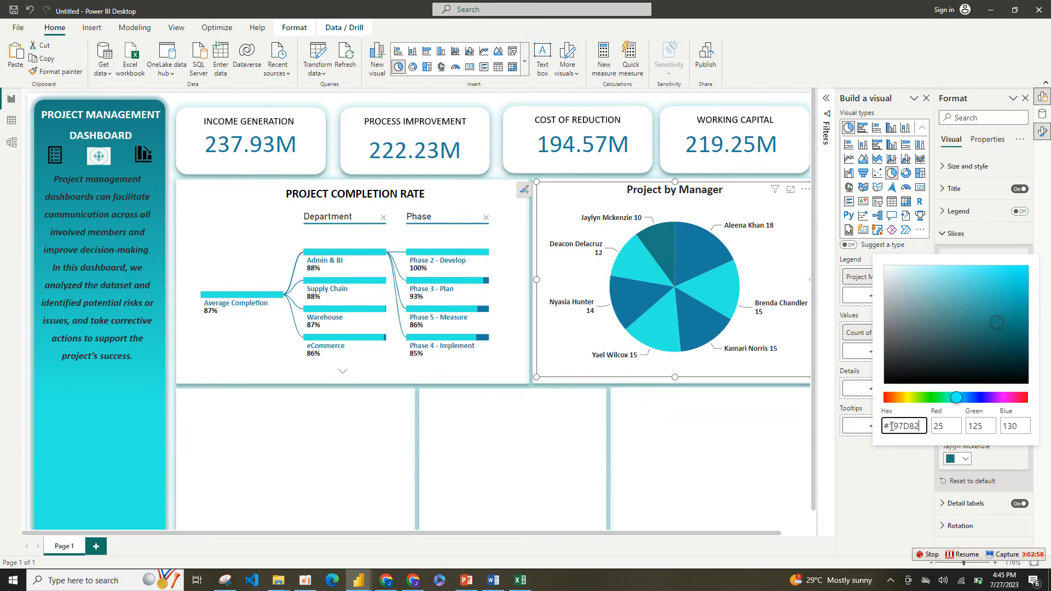
{"action": "left_click", "coordinate": [926, 464]}
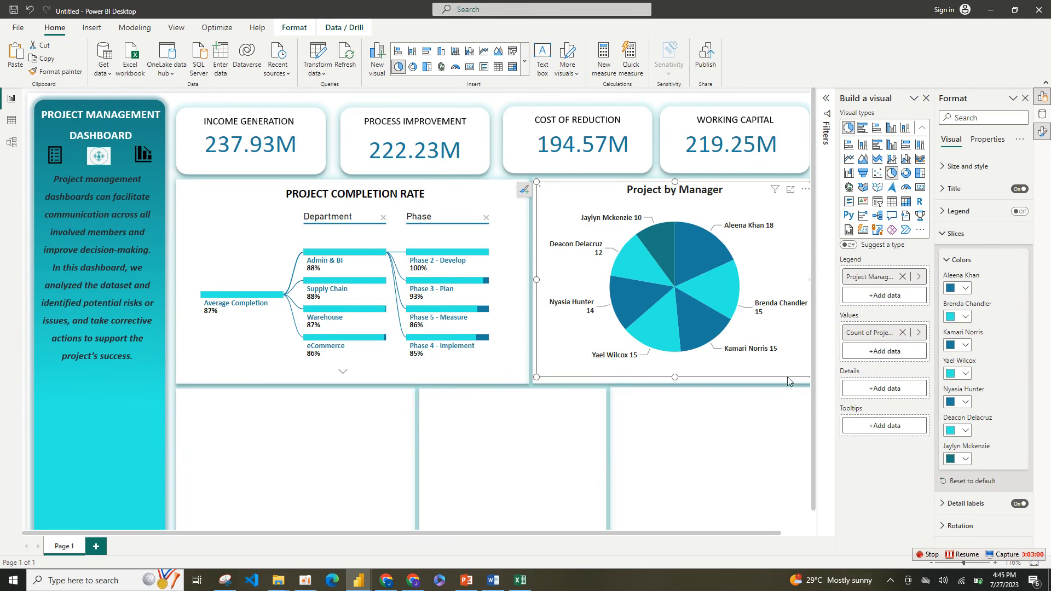
Step: Highlight the pie chart's third slice across the dashboard and clear that highlight again
{"action": "left_click", "coordinate": [708, 323]}
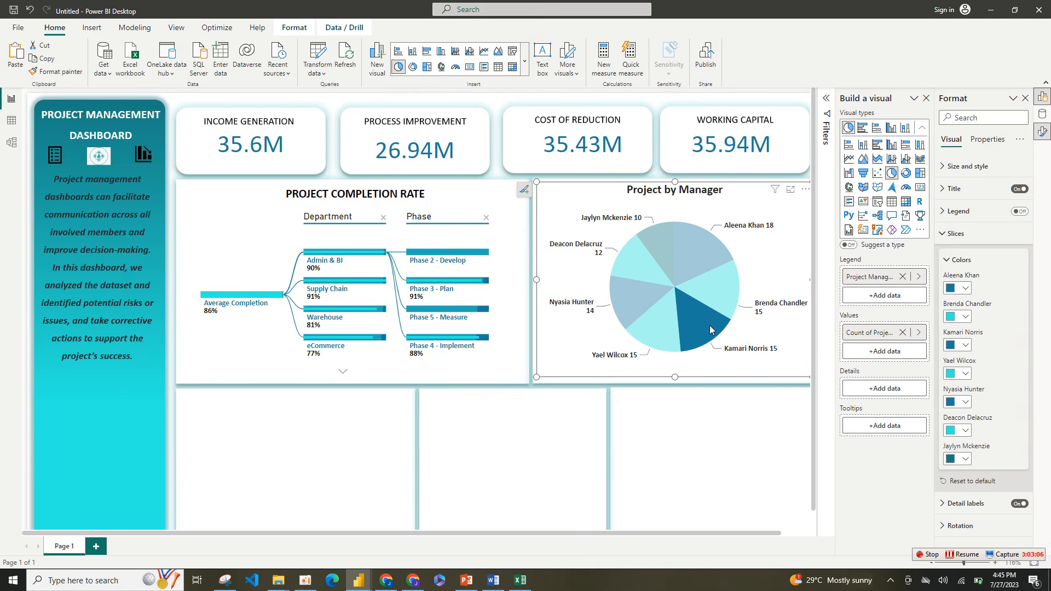
{"action": "left_click", "coordinate": [710, 329]}
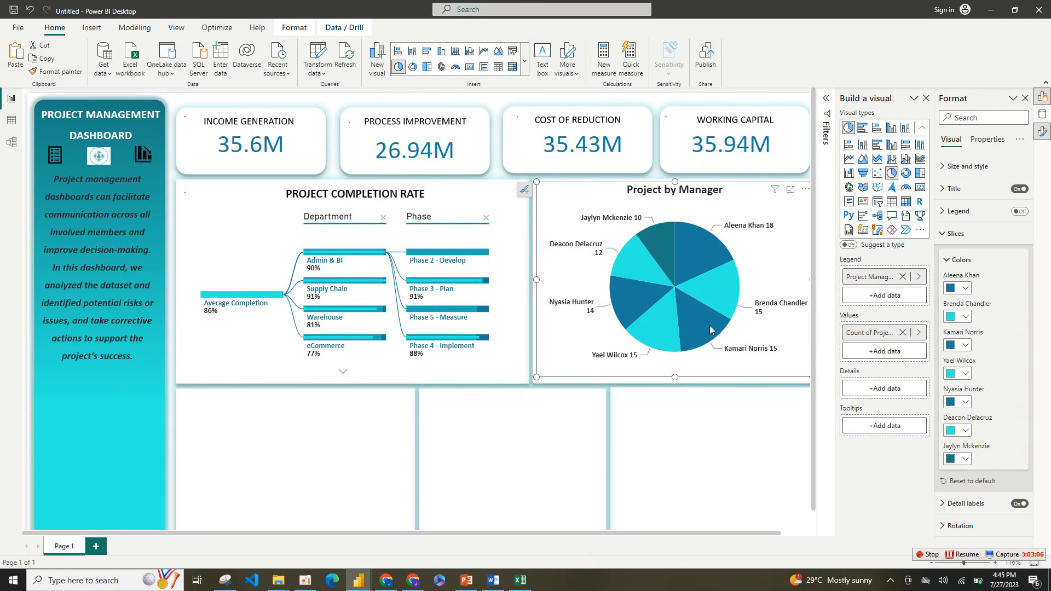
Step: Set the pie chart's fifth slice to the same recent dark teal color as the seventh slice
{"action": "left_click", "coordinate": [962, 402]}
{"action": "left_click", "coordinate": [890, 360]}
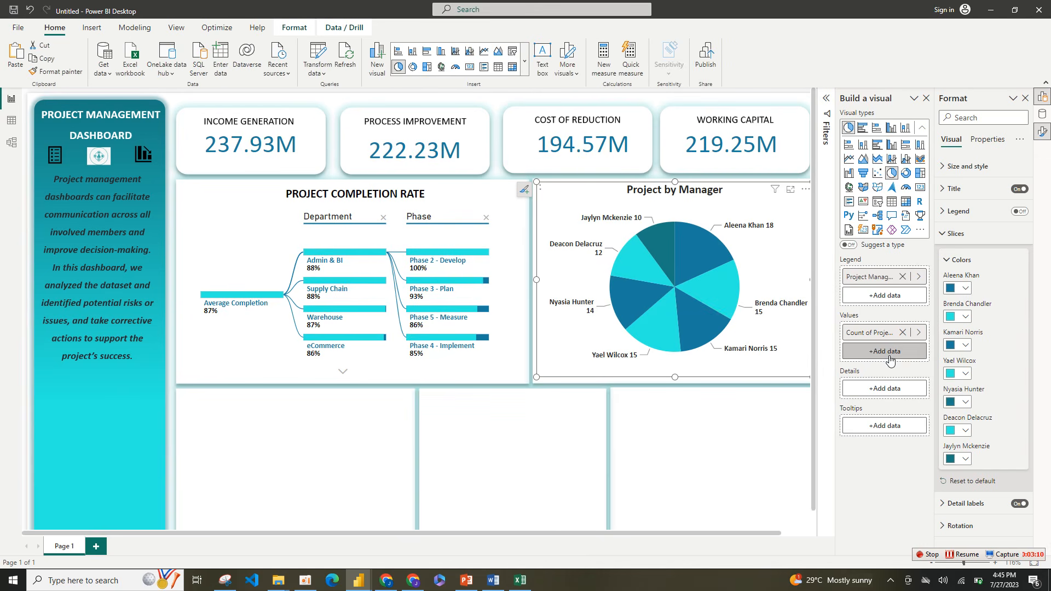
{"action": "left_click", "coordinate": [721, 442]}
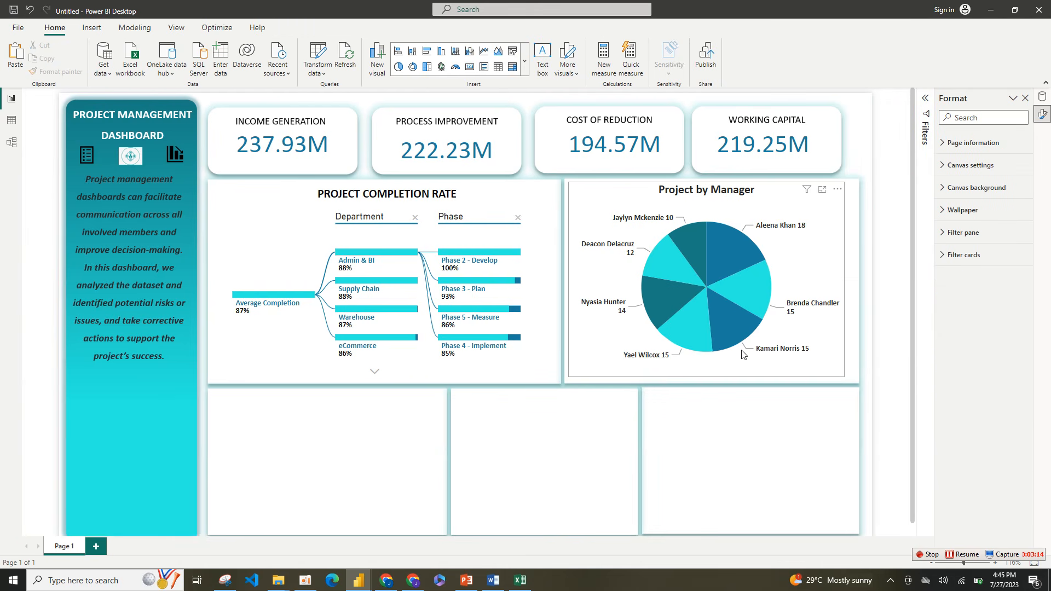
Step: Enlarge the Project by Manager pie chart to fill its white card
{"action": "left_click", "coordinate": [842, 376]}
{"action": "left_click_drag", "start_coordinate": [843, 377], "coordinate": [860, 382]}
{"action": "left_click", "coordinate": [408, 516]}
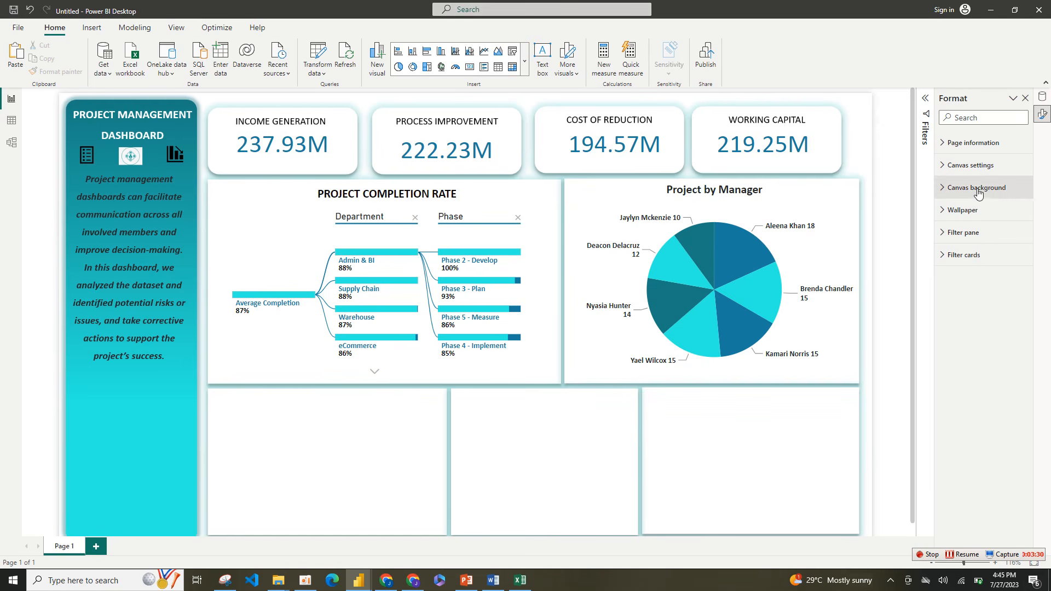
Step: Insert a line and clustered column chart and fit it into the first empty card below the completion-rate tree
{"action": "left_click", "coordinate": [470, 52]}
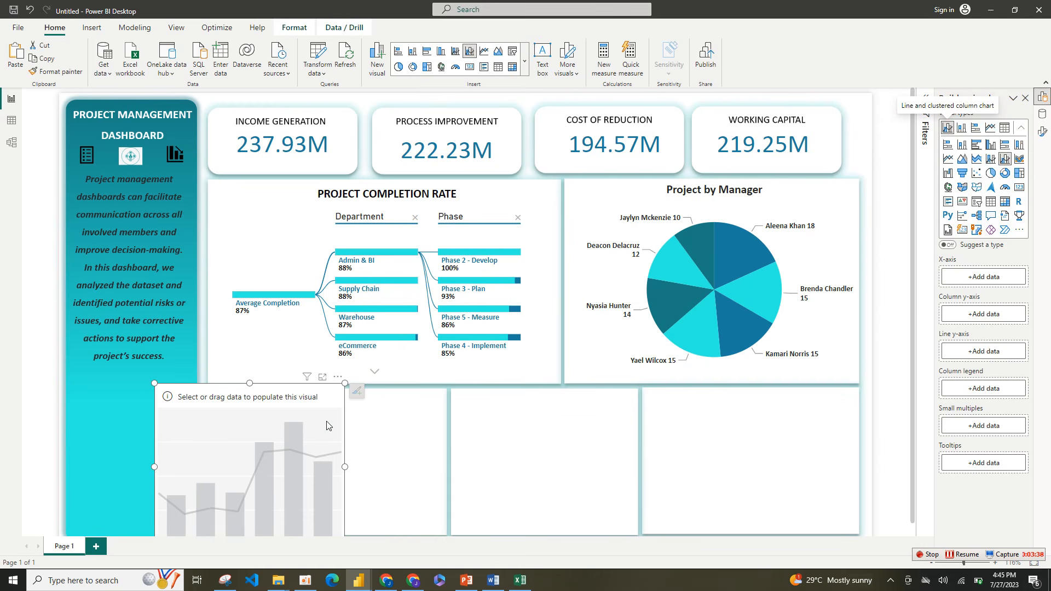
{"action": "left_click_drag", "start_coordinate": [330, 420], "coordinate": [372, 376]}
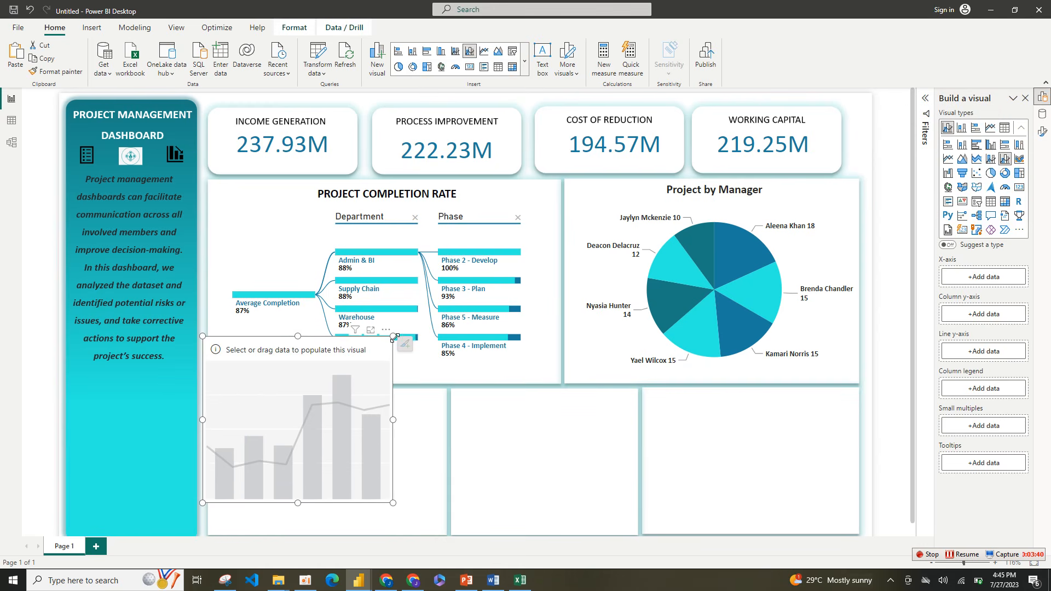
{"action": "left_click_drag", "start_coordinate": [394, 336], "coordinate": [447, 390]}
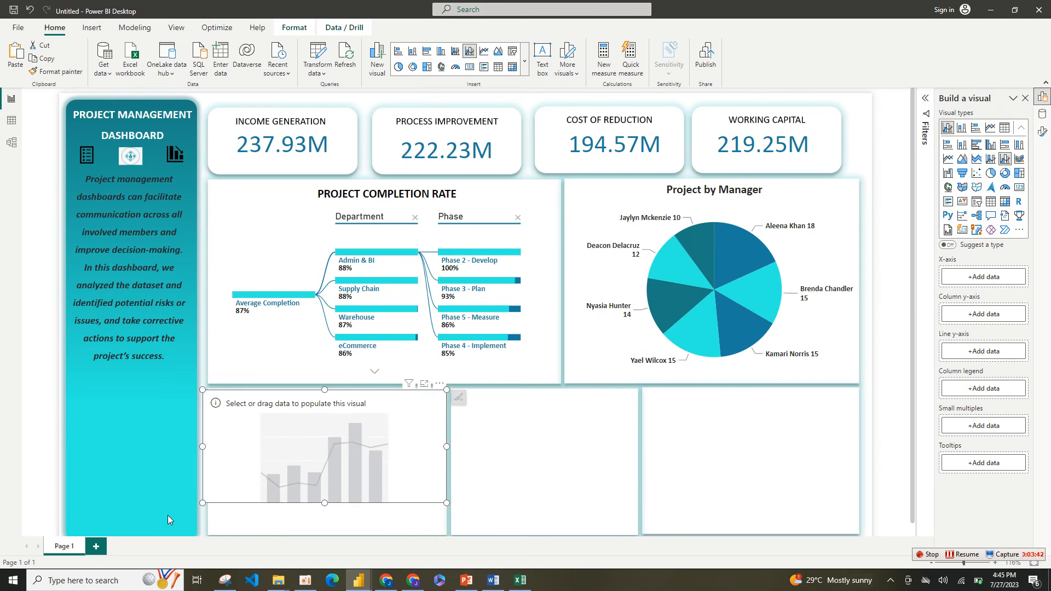
{"action": "left_click_drag", "start_coordinate": [209, 511], "coordinate": [219, 534]}
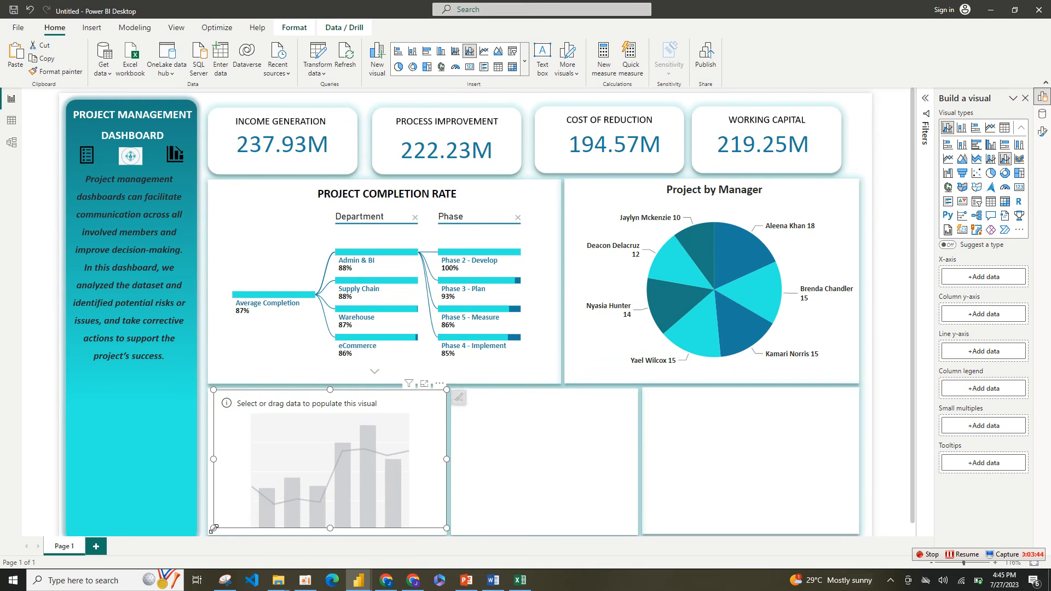
Step: Put End Date on the new chart's X-axis and reduce its date hierarchy to Month only
{"action": "left_click", "coordinate": [994, 277]}
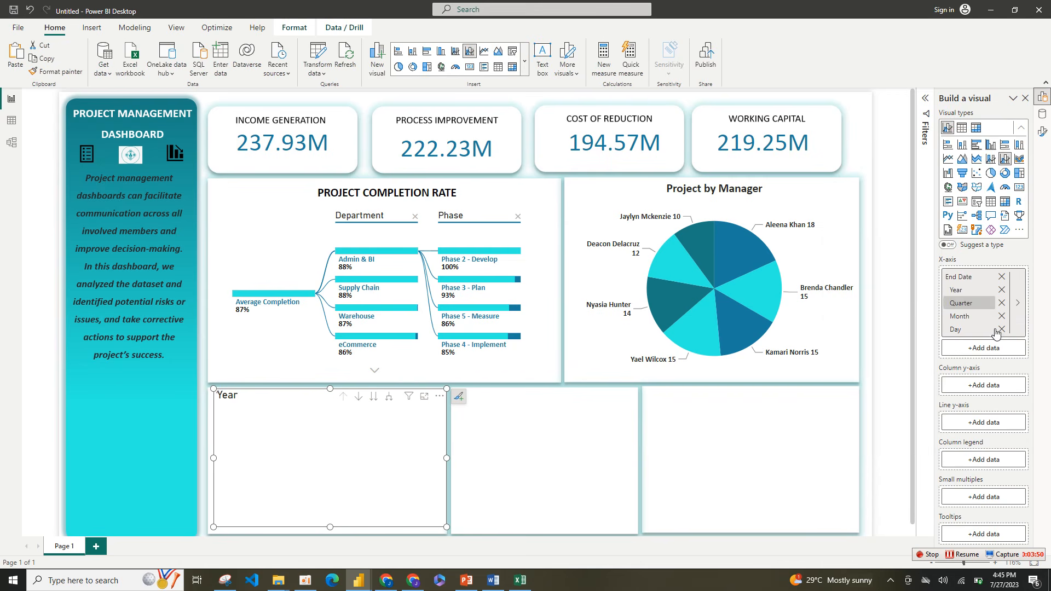
{"action": "left_click", "coordinate": [1003, 330]}
{"action": "left_click", "coordinate": [1002, 303]}
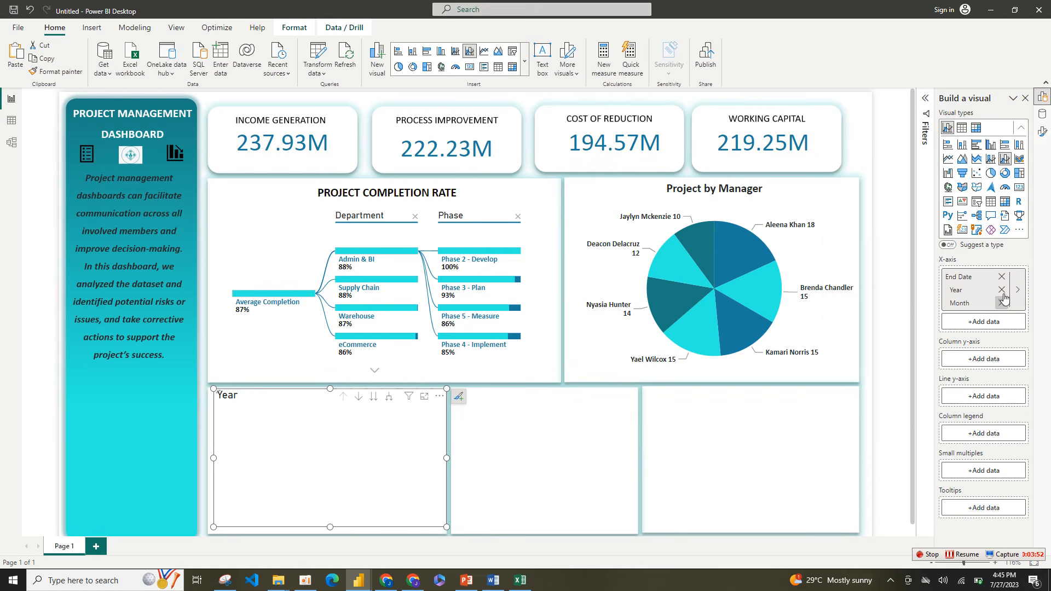
{"action": "left_click", "coordinate": [1002, 290]}
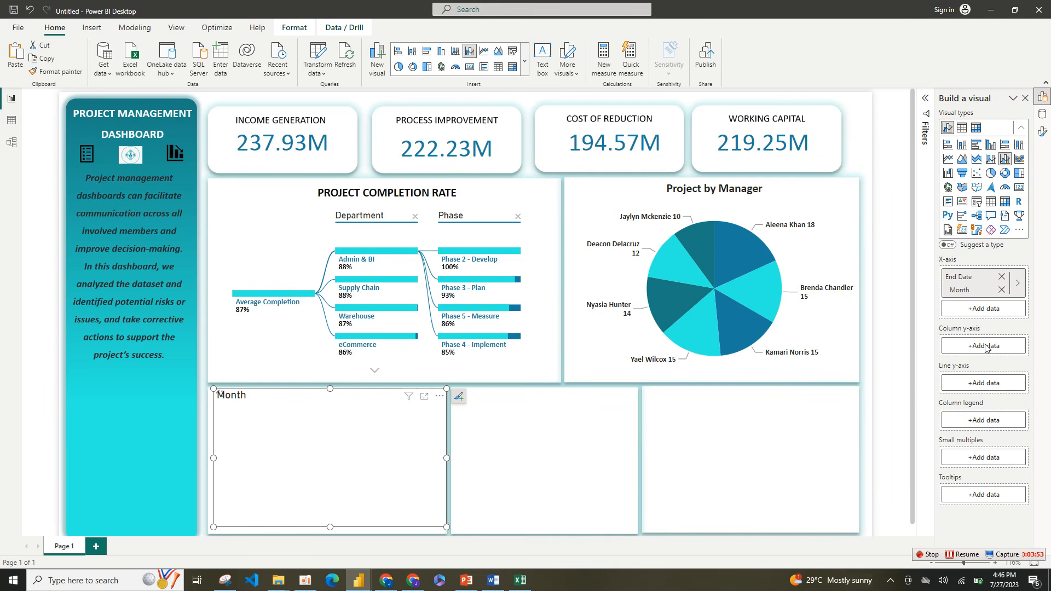
Step: Add Project Cost to the column y-axis and Project Benefit to the line y-axis, and make the chart slightly taller
{"action": "left_click", "coordinate": [985, 346]}
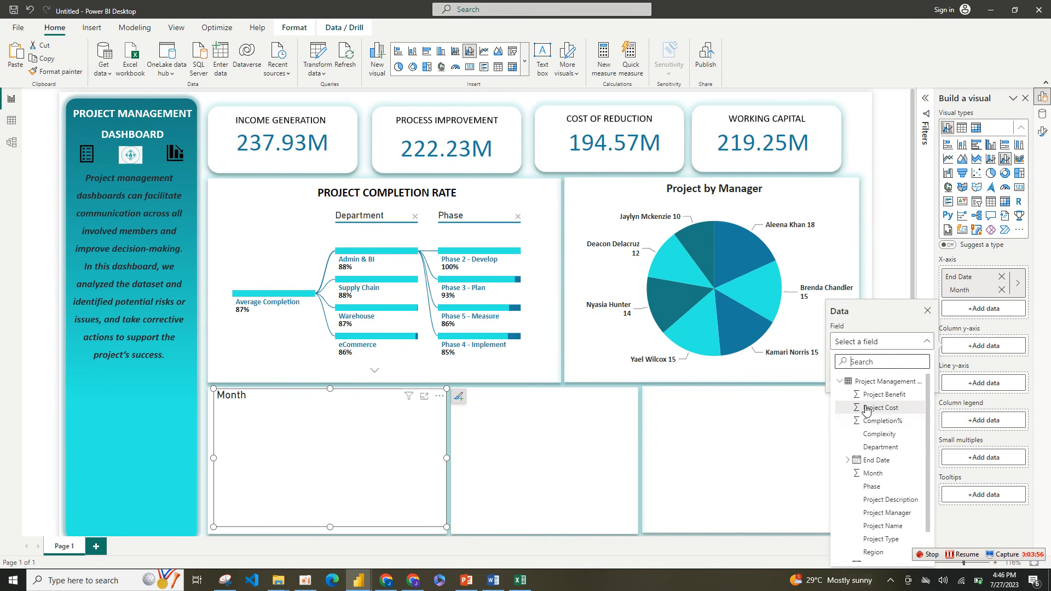
{"action": "left_click", "coordinate": [897, 408]}
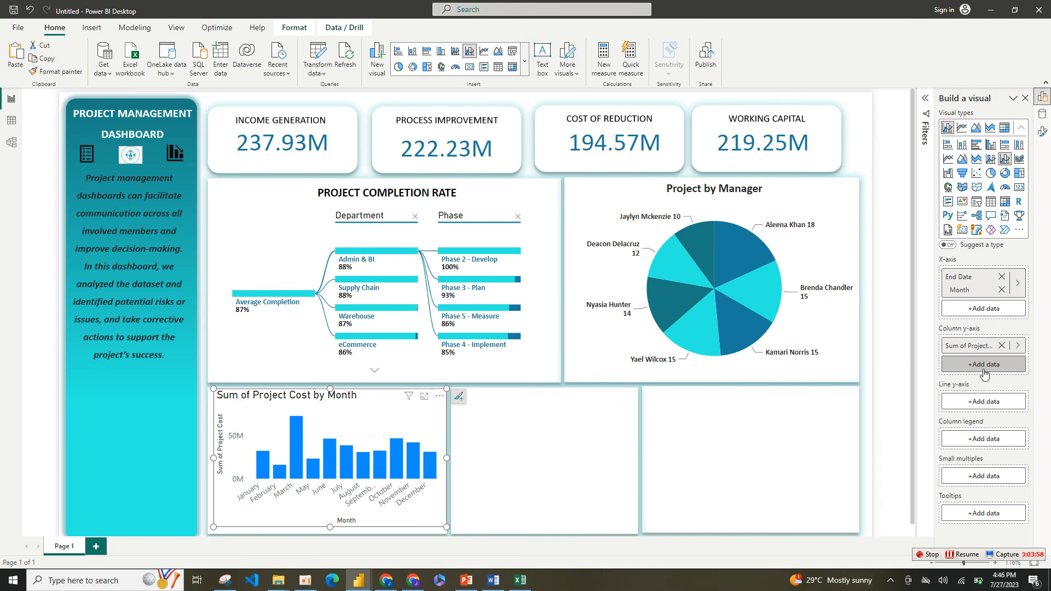
{"action": "left_click", "coordinate": [983, 405]}
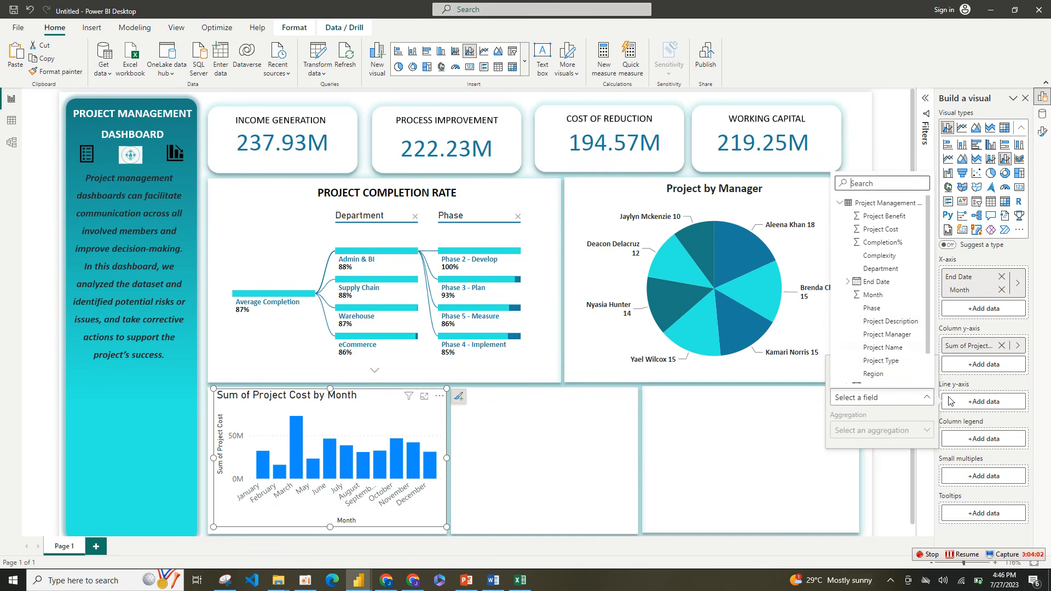
{"action": "left_click", "coordinate": [884, 217]}
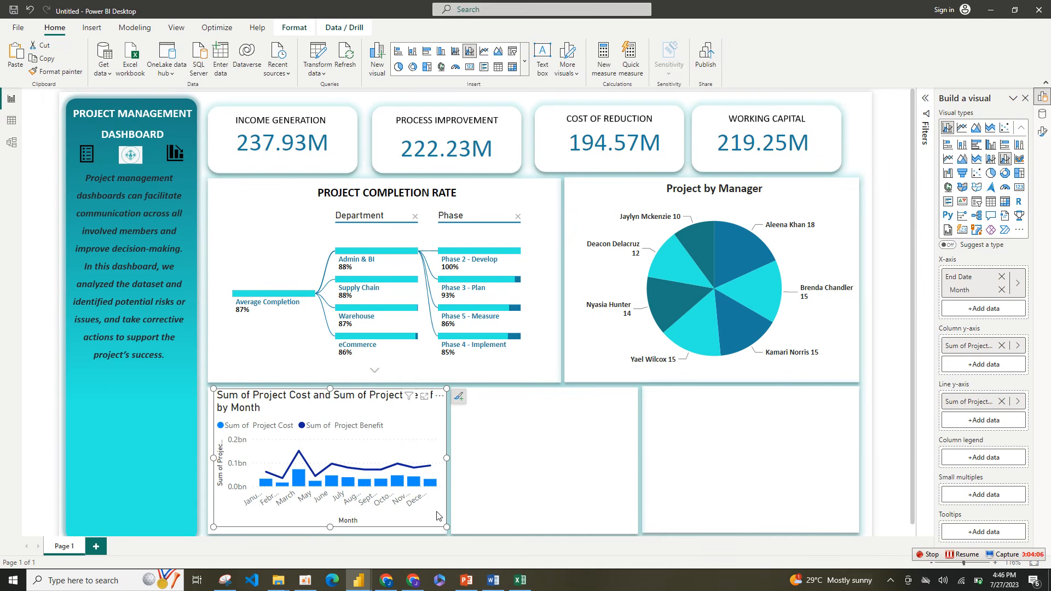
{"action": "left_click_drag", "start_coordinate": [444, 529], "coordinate": [444, 542]}
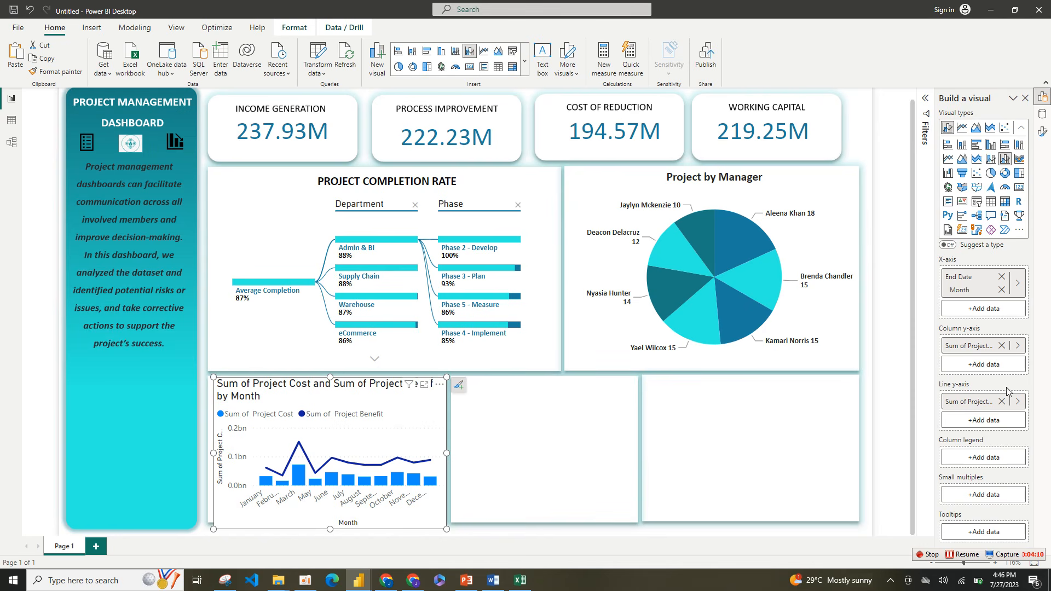
Step: Move Project Cost from the combo chart's column y-axis to its line y-axis
{"action": "mouse_move", "coordinate": [971, 351]}
{"action": "left_mouse_down"}
{"action": "mouse_move", "coordinate": [978, 421]}
{"action": "mouse_move", "coordinate": [979, 353]}
{"action": "left_mouse_up"}
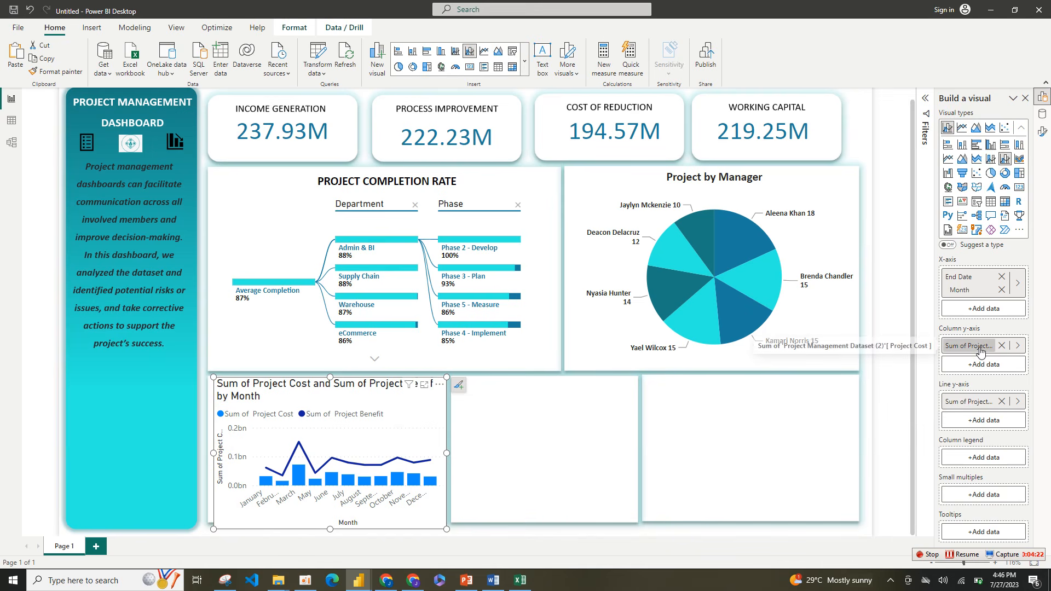
{"action": "left_click_drag", "start_coordinate": [977, 345], "coordinate": [981, 421]}
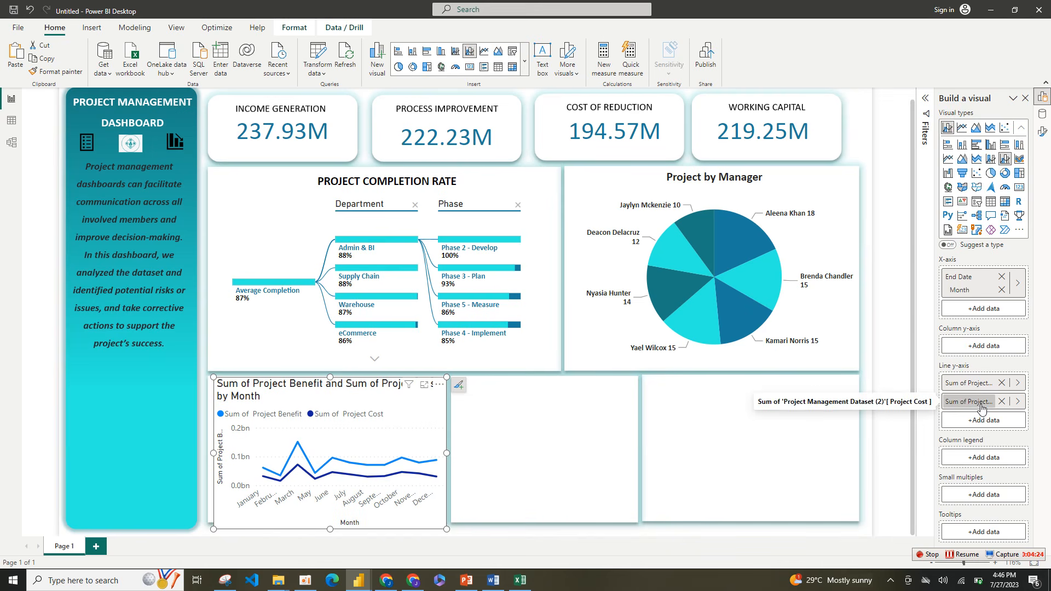
{"action": "left_click", "coordinate": [982, 407]}
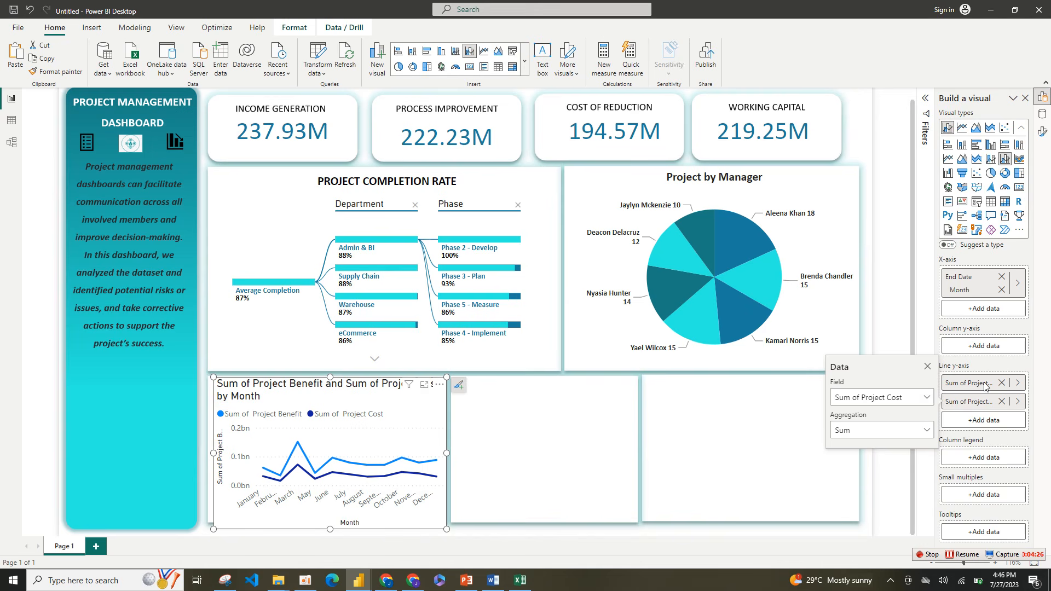
{"action": "left_click", "coordinate": [988, 349]}
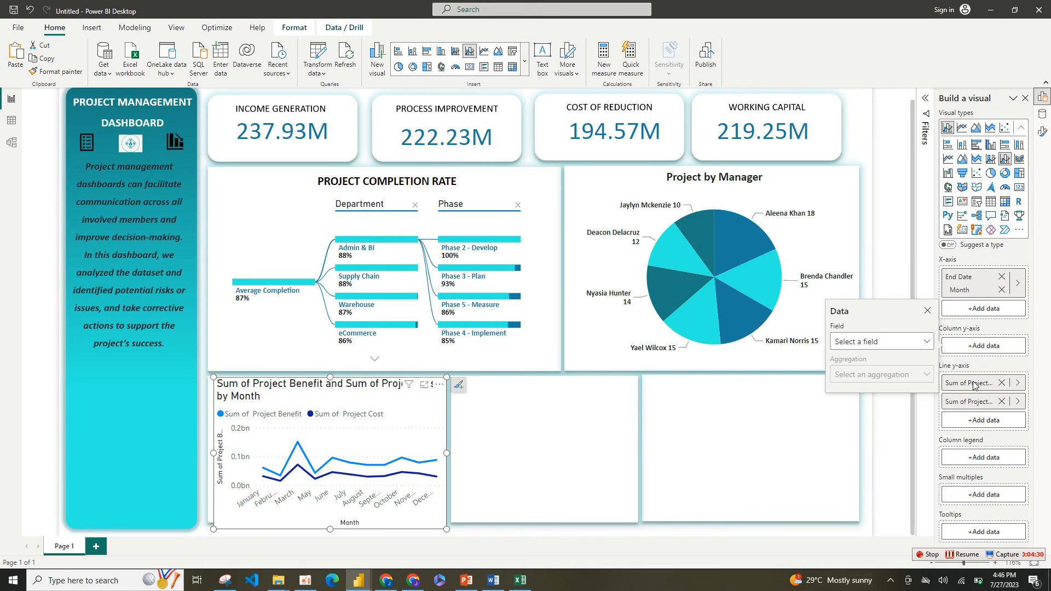
{"action": "left_click", "coordinate": [978, 346]}
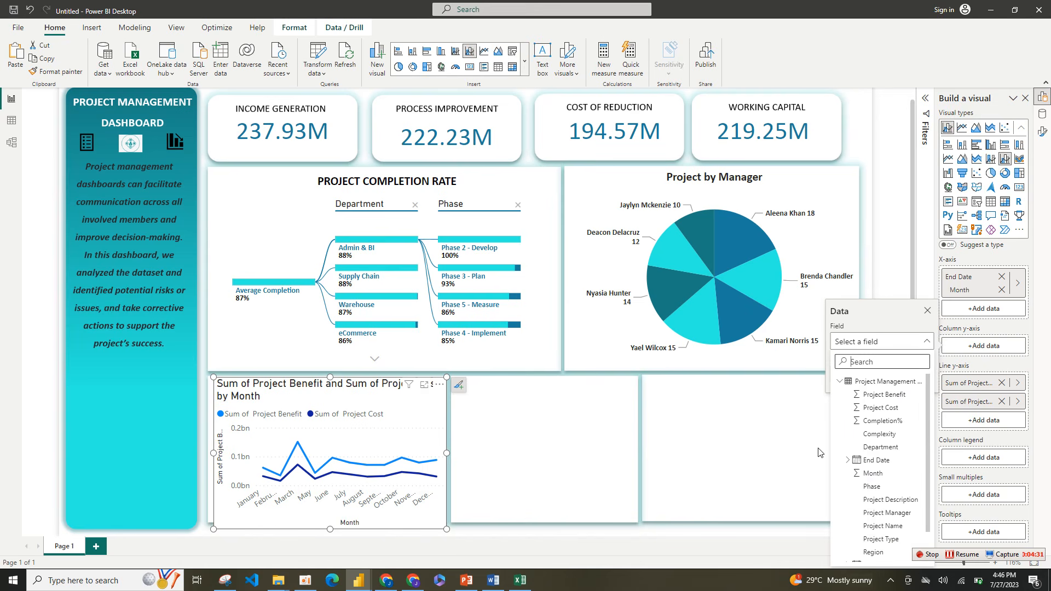
{"action": "left_click", "coordinate": [786, 434]}
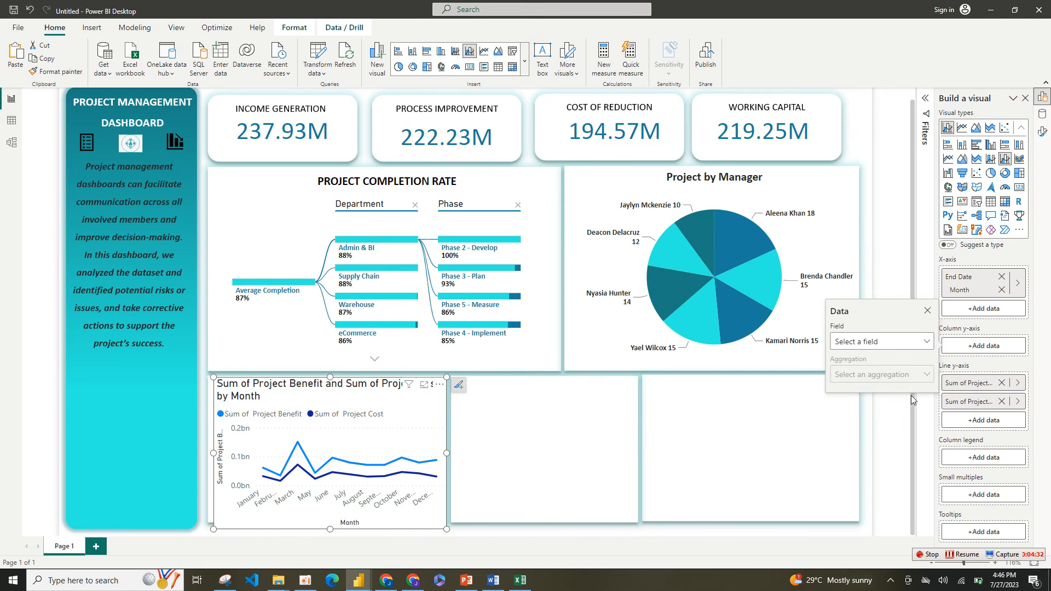
{"action": "left_click", "coordinate": [966, 349]}
Step: Remove Project Benefit from the line y-axis and add it to the column y-axis instead
{"action": "left_click", "coordinate": [1002, 385]}
{"action": "left_click", "coordinate": [1002, 385]}
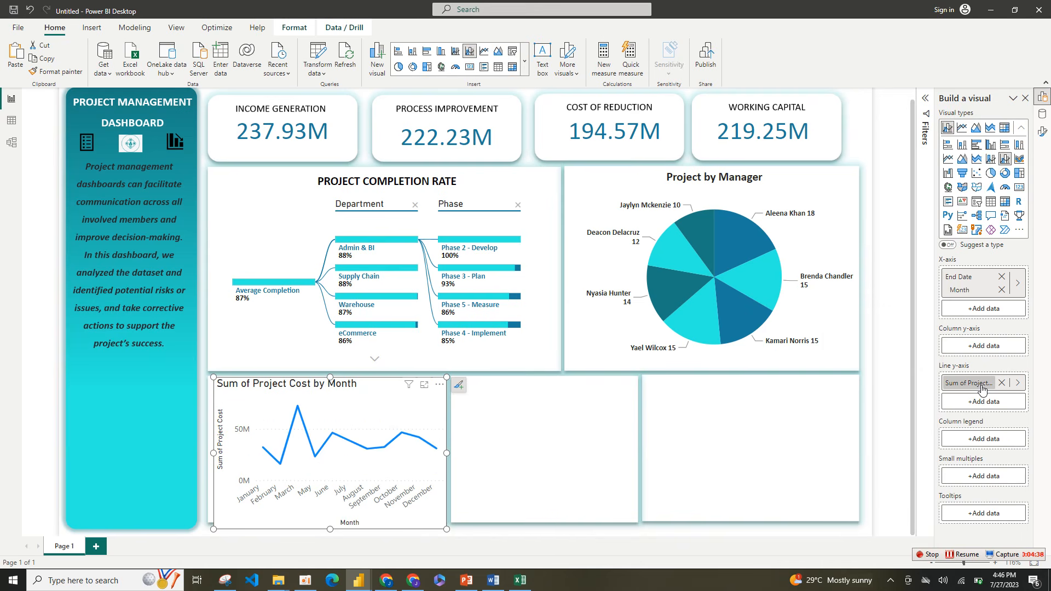
{"action": "left_click", "coordinate": [983, 349]}
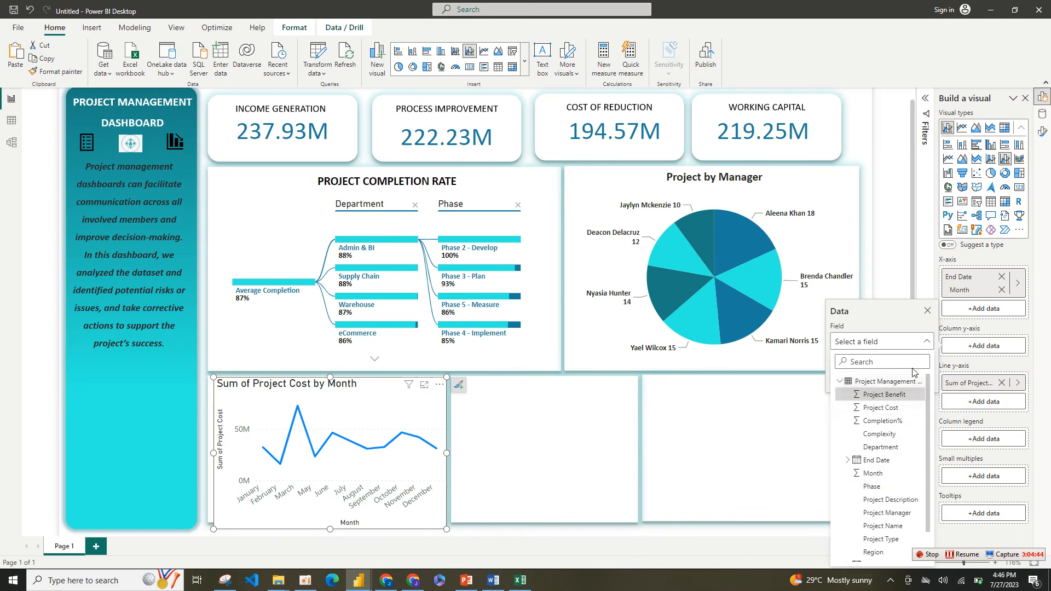
{"action": "left_click", "coordinate": [885, 395]}
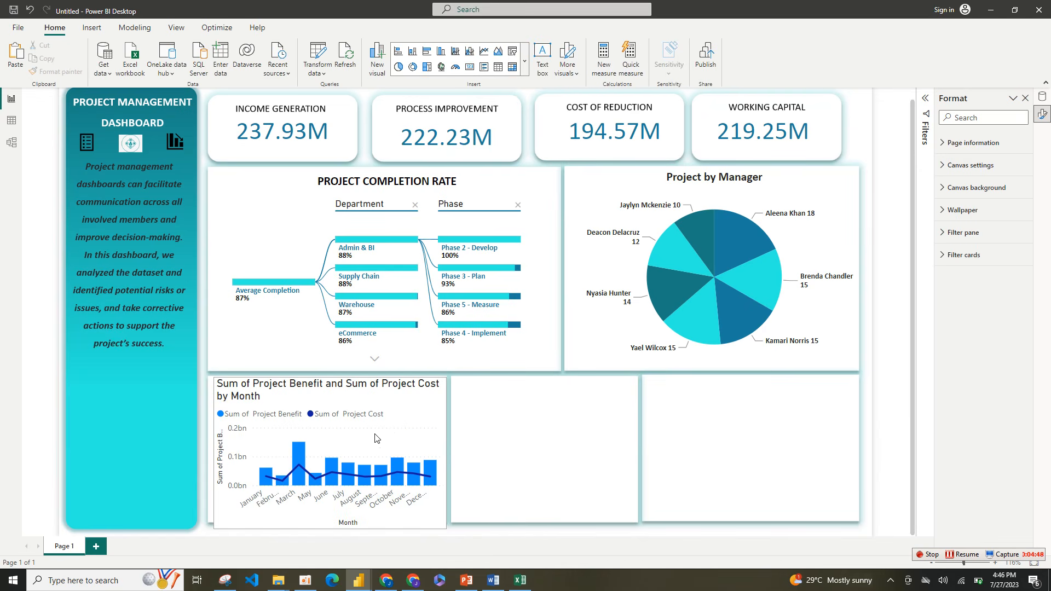
Step: Select the combo chart and open its formatting options alongside the visual-building options
{"action": "left_click", "coordinate": [435, 419]}
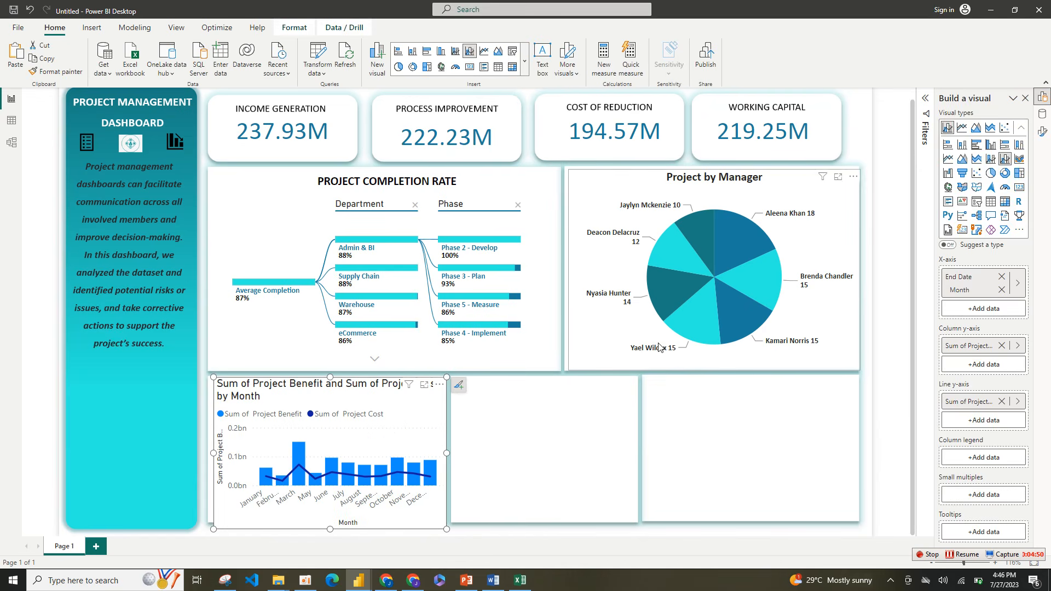
{"action": "right_click", "coordinate": [1043, 132]}
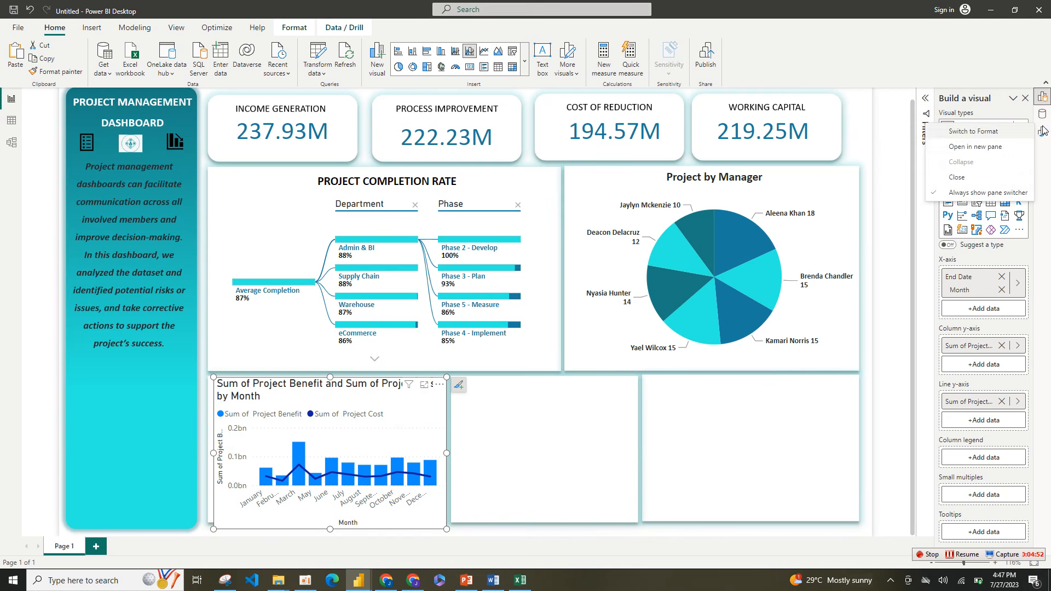
{"action": "left_click", "coordinate": [977, 148]}
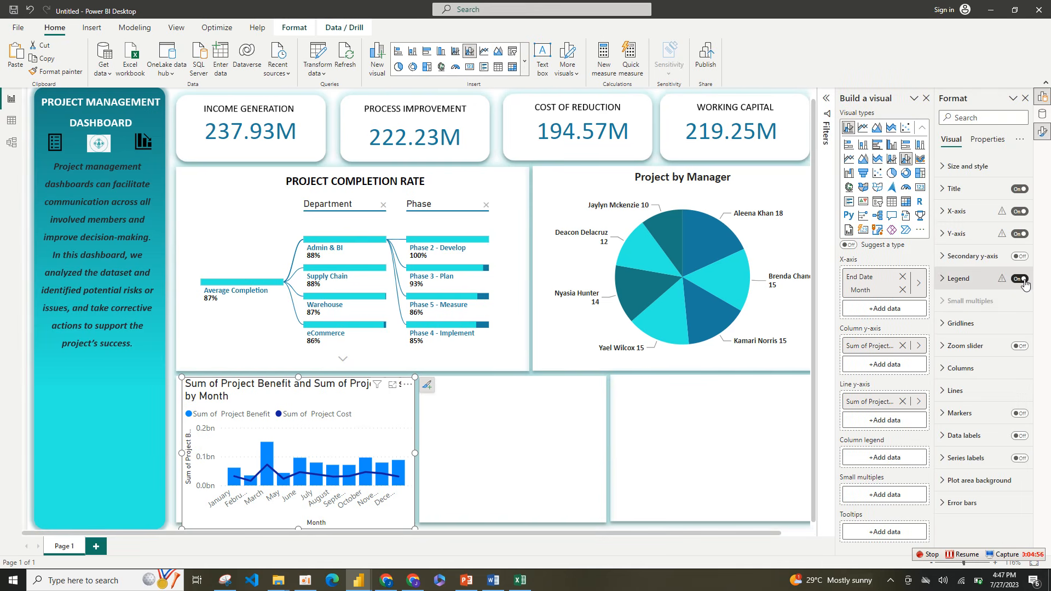
Step: Format the combo chart's legend text in Calibri with the recent blue color #197D9E
{"action": "left_click", "coordinate": [973, 285]}
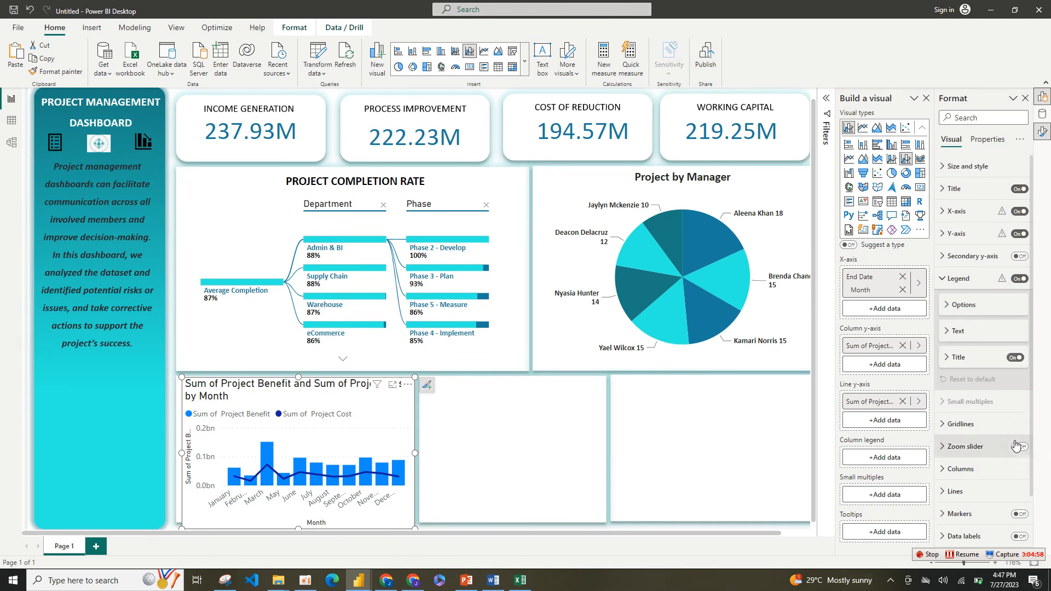
{"action": "left_click", "coordinate": [1015, 358]}
{"action": "left_click", "coordinate": [1016, 358]}
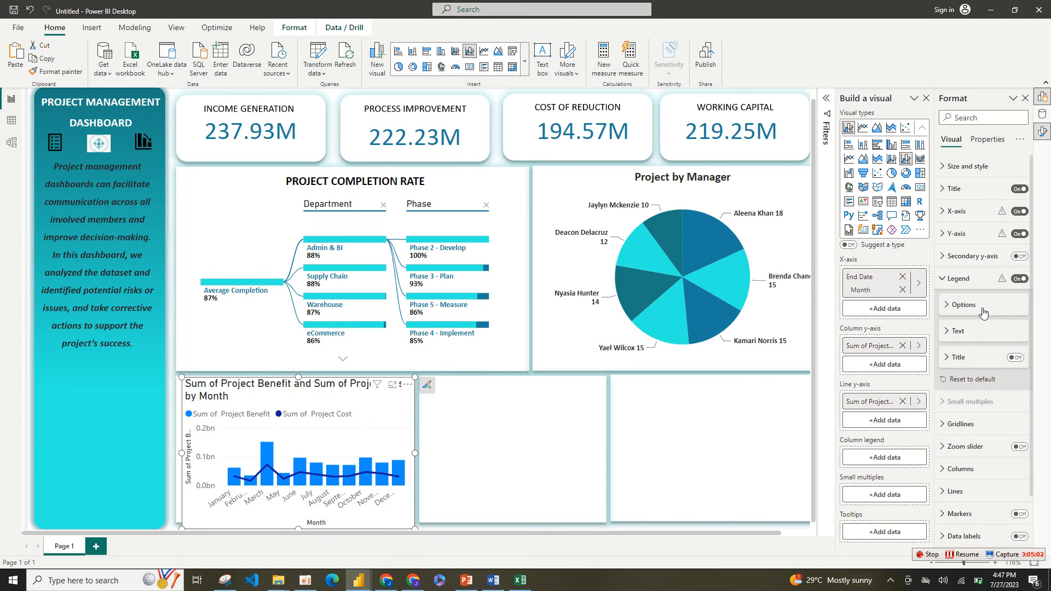
{"action": "left_click", "coordinate": [979, 331]}
{"action": "left_click", "coordinate": [957, 406]}
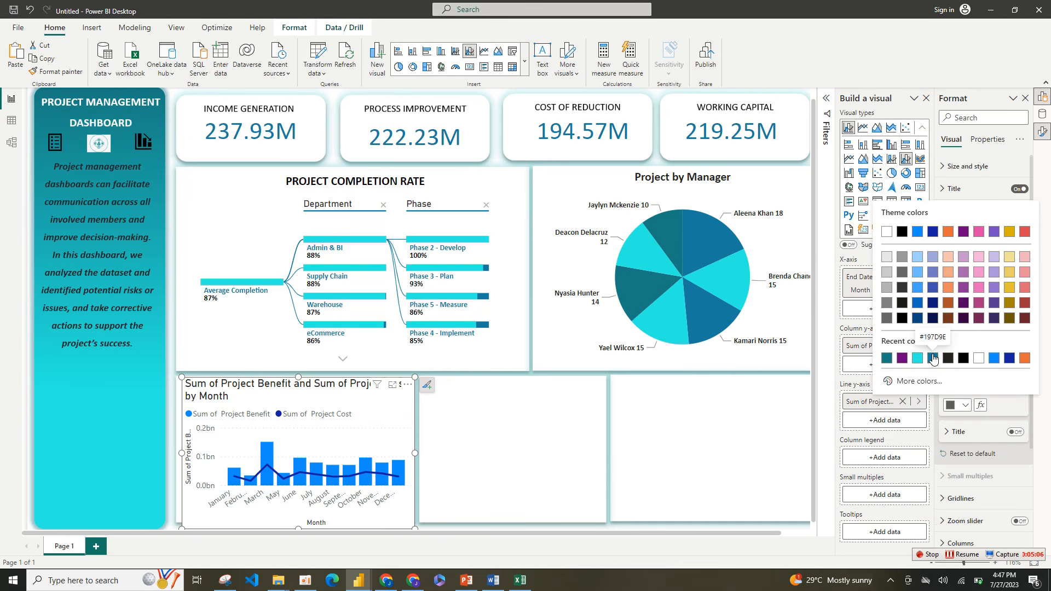
{"action": "left_click", "coordinate": [934, 359]}
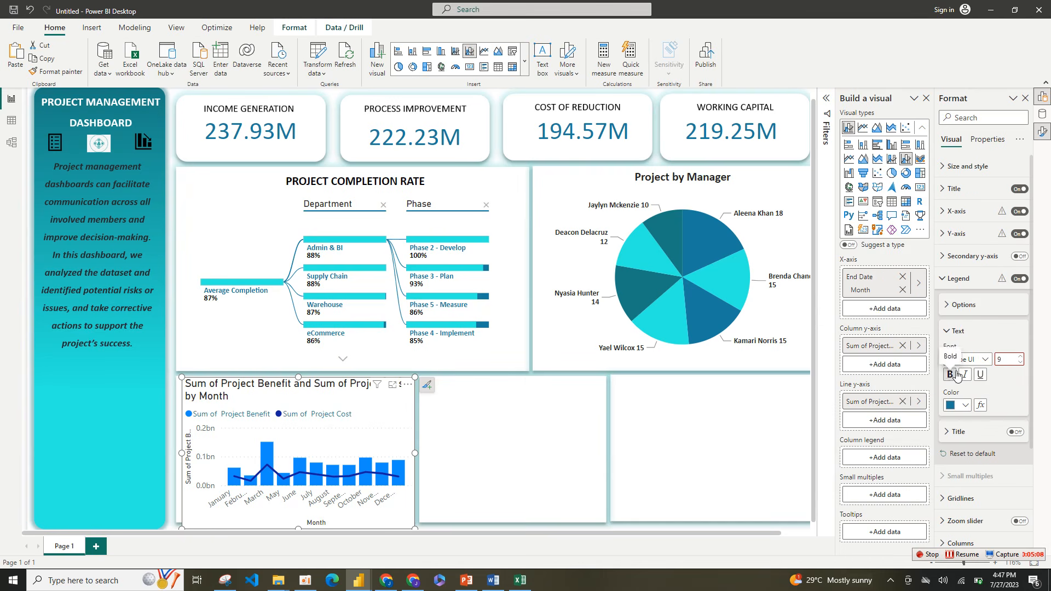
{"action": "left_click", "coordinate": [984, 360]}
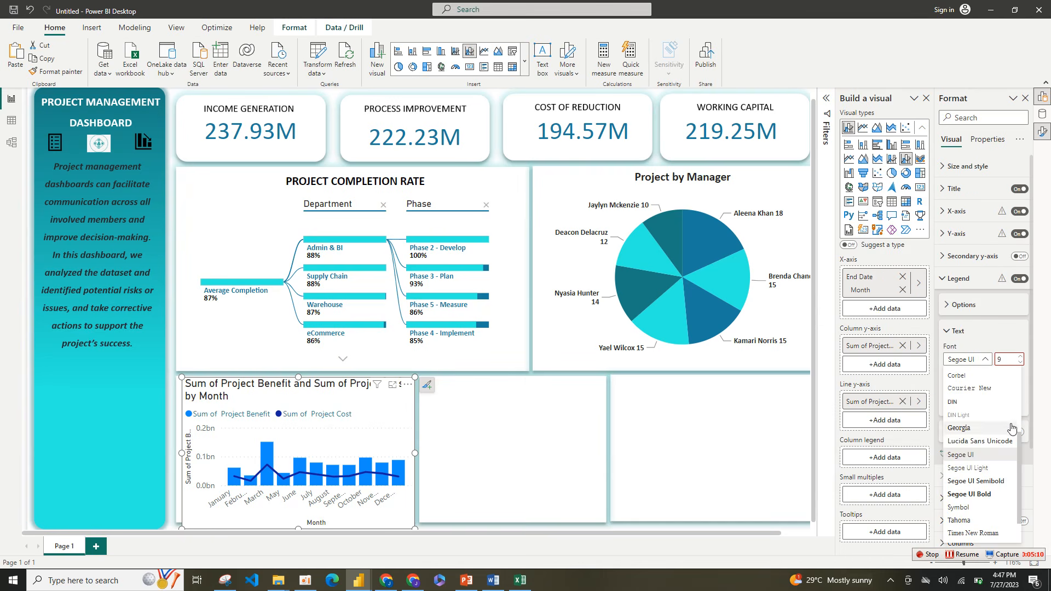
{"action": "scroll", "coordinate": [986, 427], "scroll_direction": "up", "scroll_amount": 3}
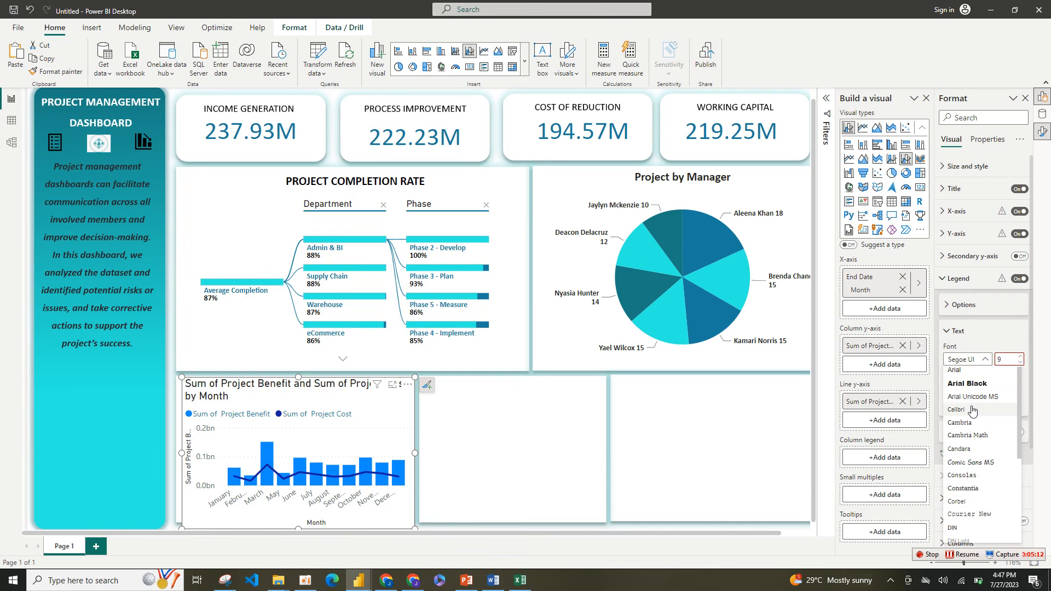
{"action": "left_click", "coordinate": [973, 411]}
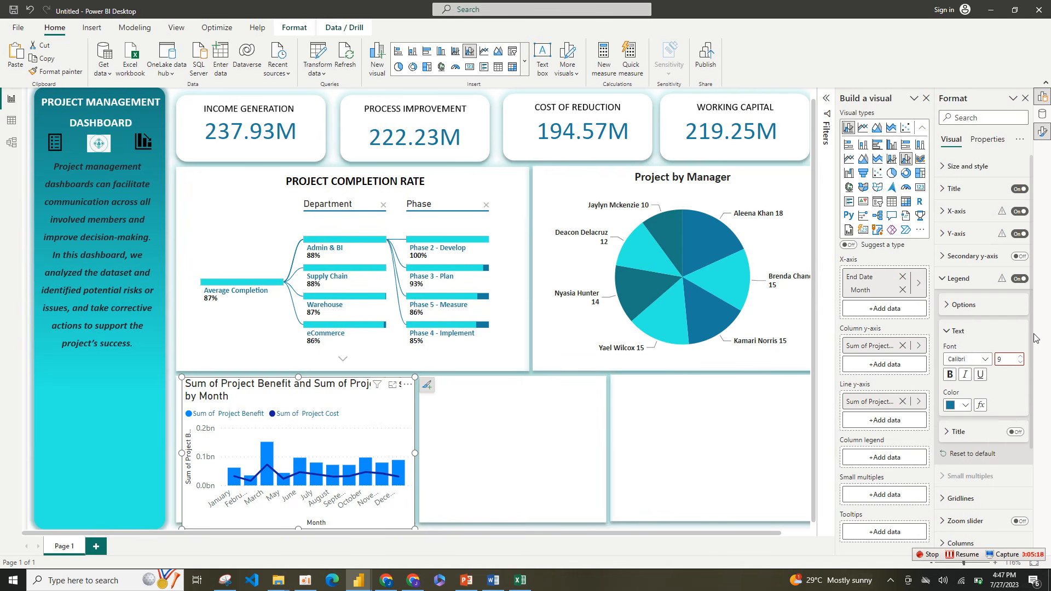
Step: Position the combo chart's legend at Top center
{"action": "left_click", "coordinate": [968, 306]}
{"action": "left_click", "coordinate": [971, 334]}
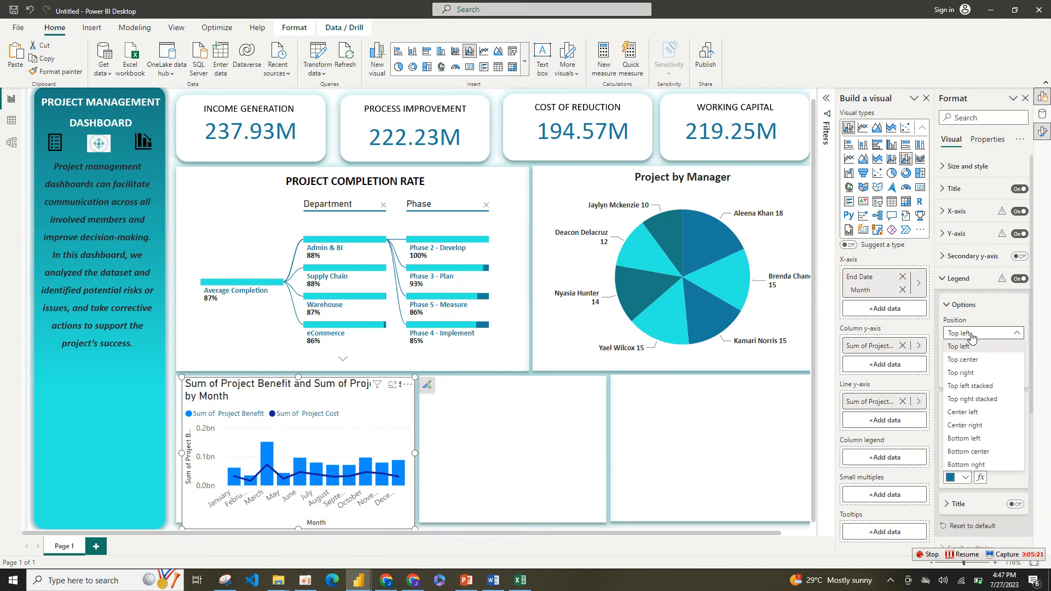
{"action": "left_click", "coordinate": [974, 361]}
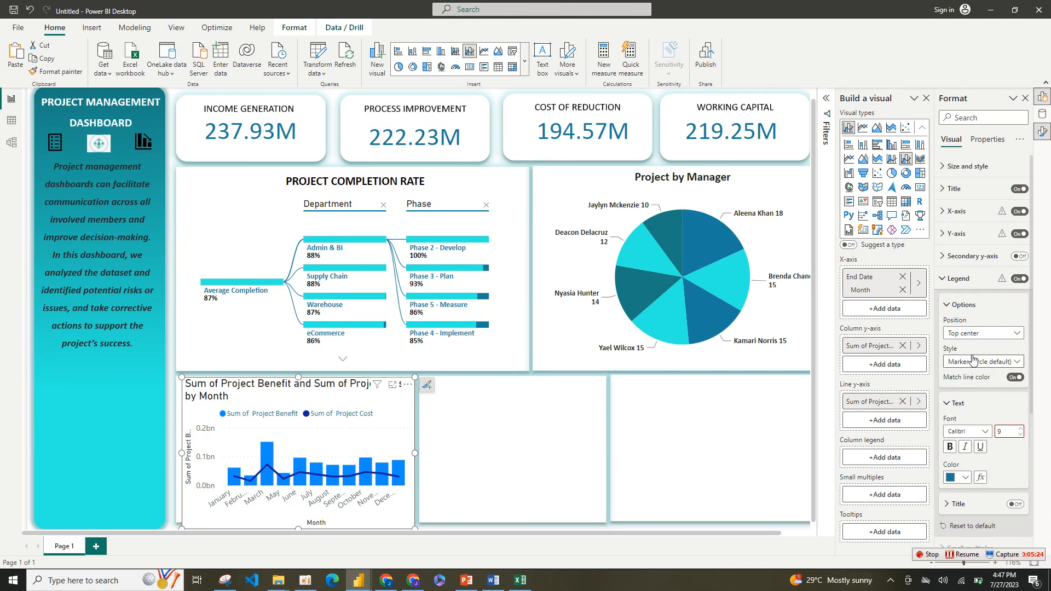
{"action": "left_click", "coordinate": [953, 307]}
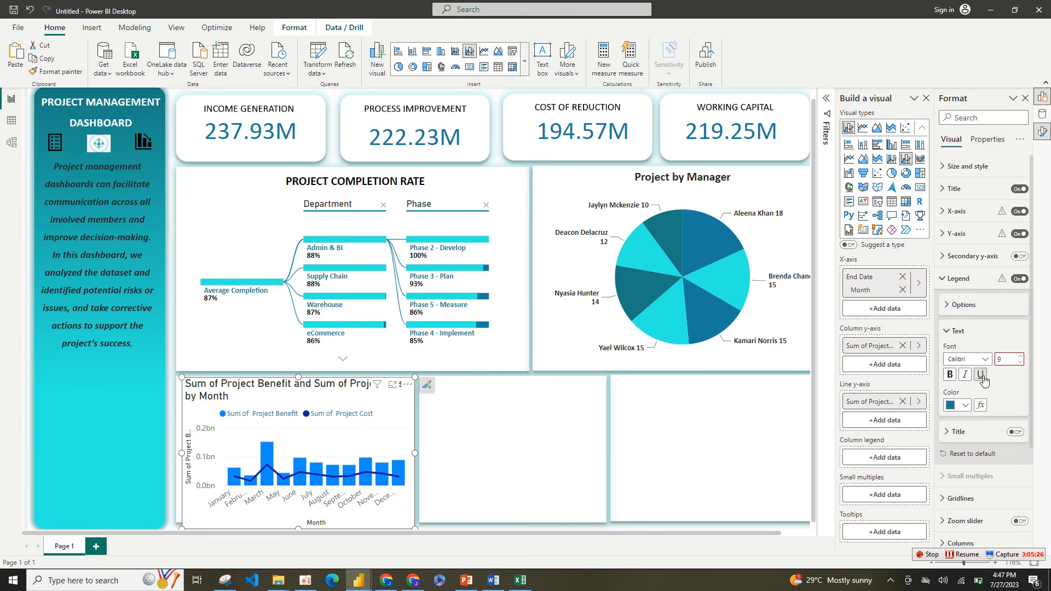
{"action": "left_click", "coordinate": [954, 331]}
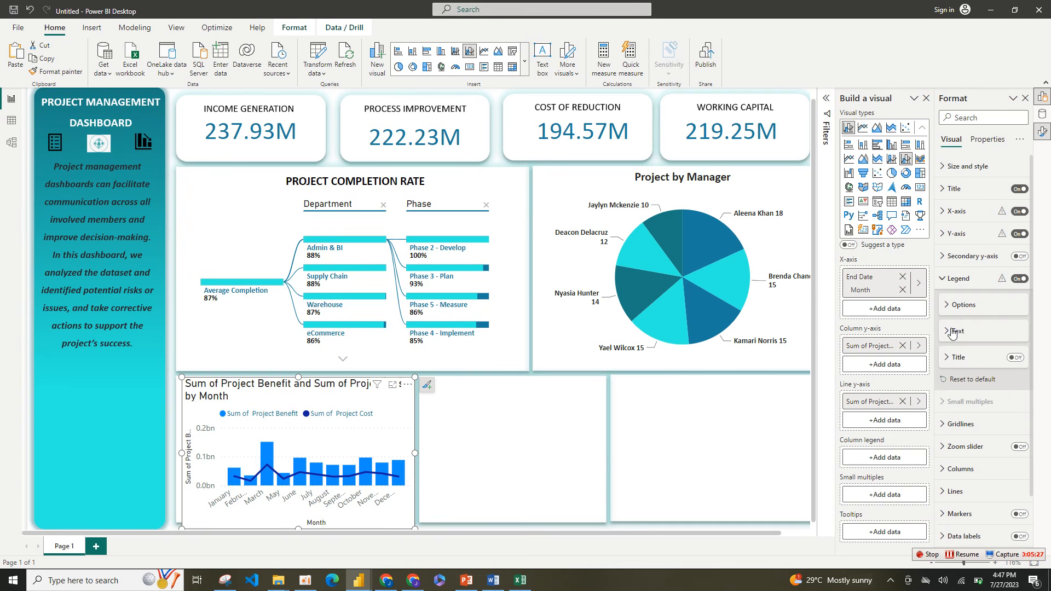
{"action": "left_click", "coordinate": [954, 285]}
{"action": "left_click", "coordinate": [957, 330]}
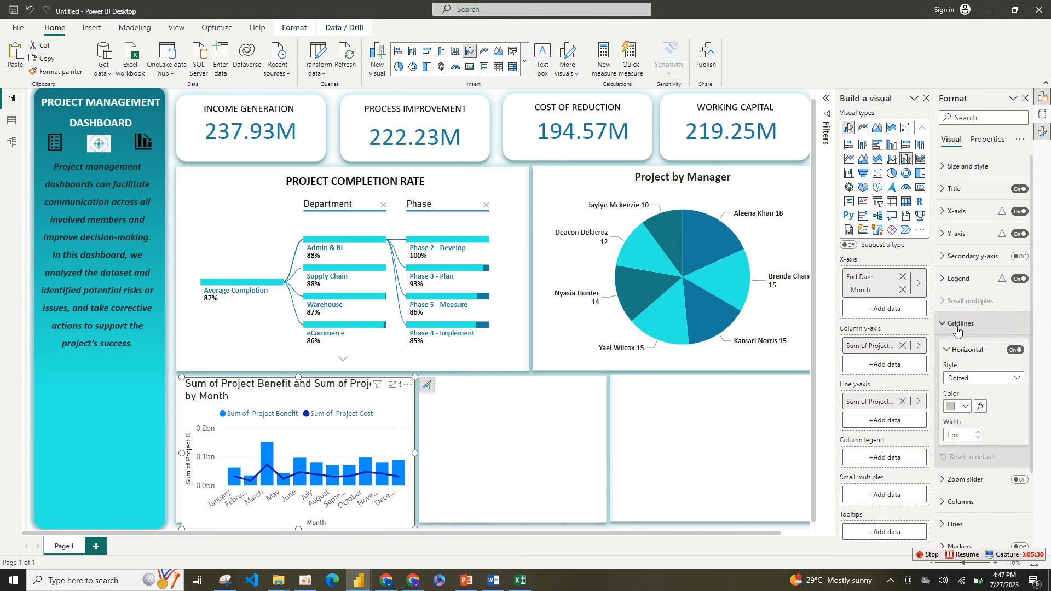
{"action": "left_click", "coordinate": [967, 324]}
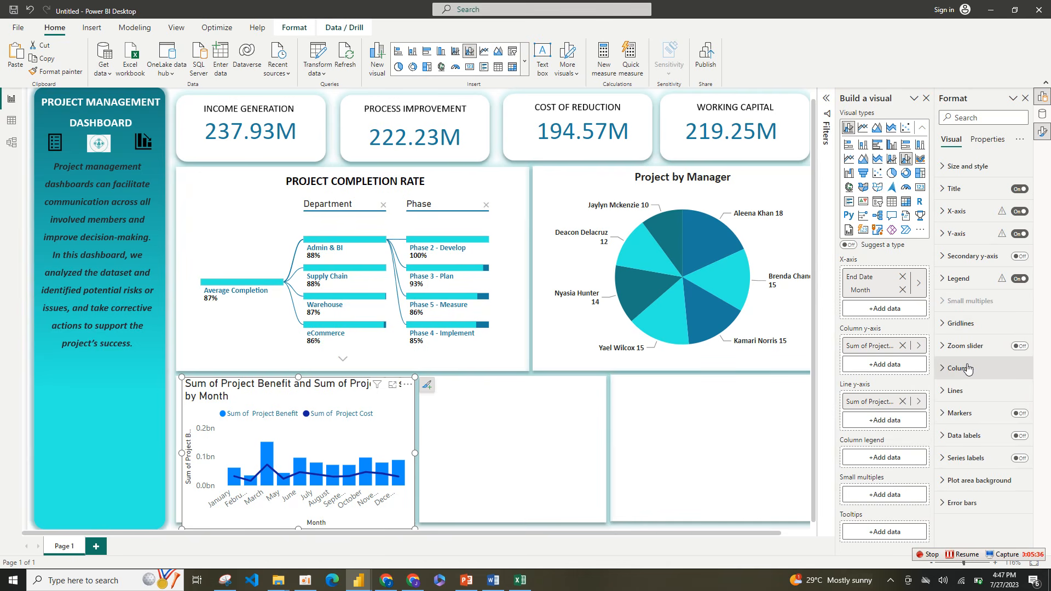
Step: Change the combo chart's column color to the bright turquoise from the recent colors
{"action": "left_click", "coordinate": [967, 369]}
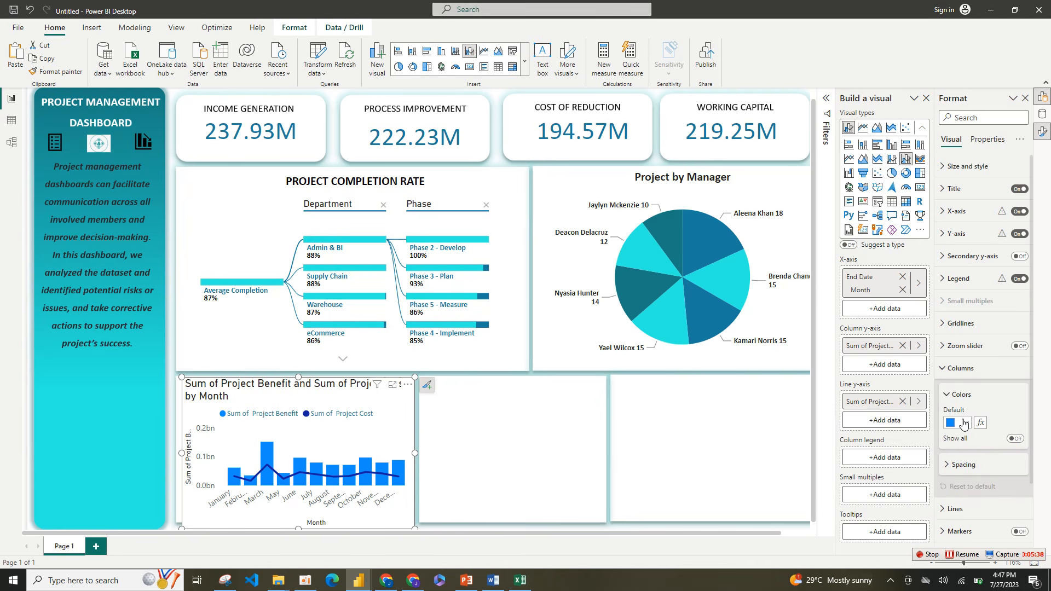
{"action": "left_click", "coordinate": [964, 425]}
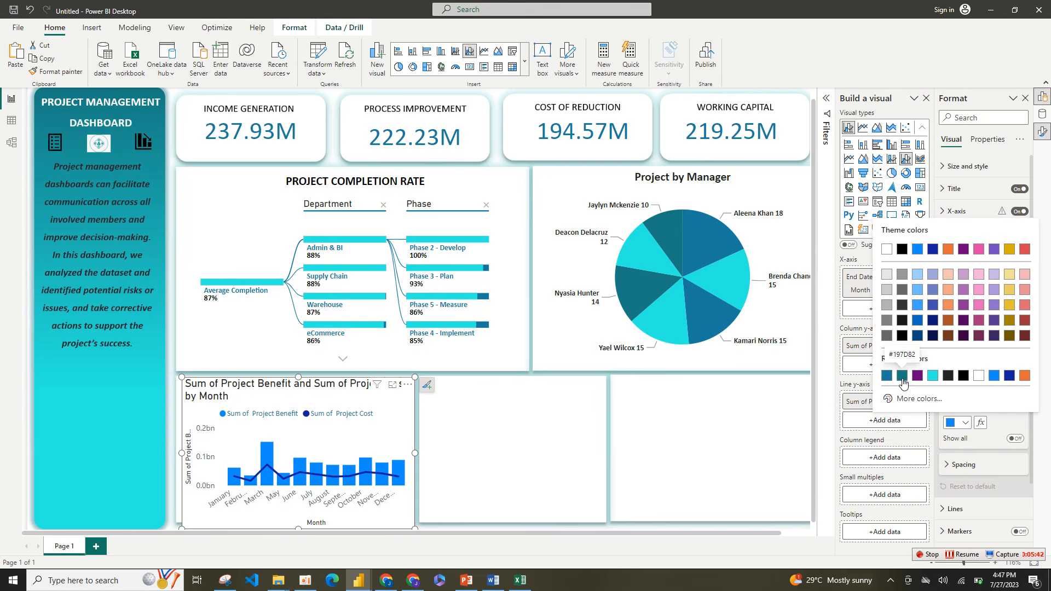
{"action": "left_click", "coordinate": [902, 377]}
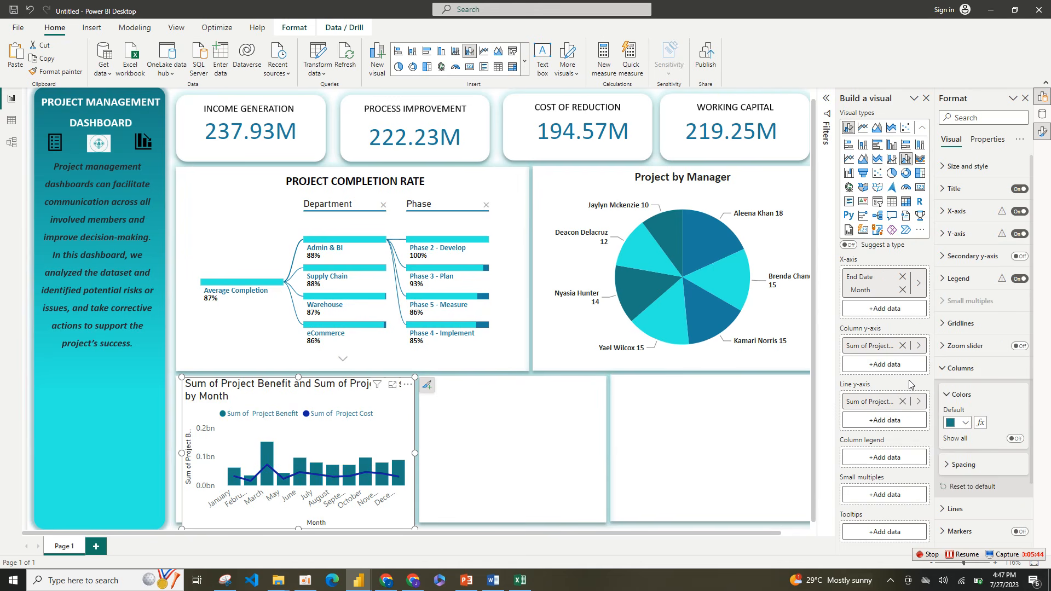
{"action": "left_click", "coordinate": [965, 423]}
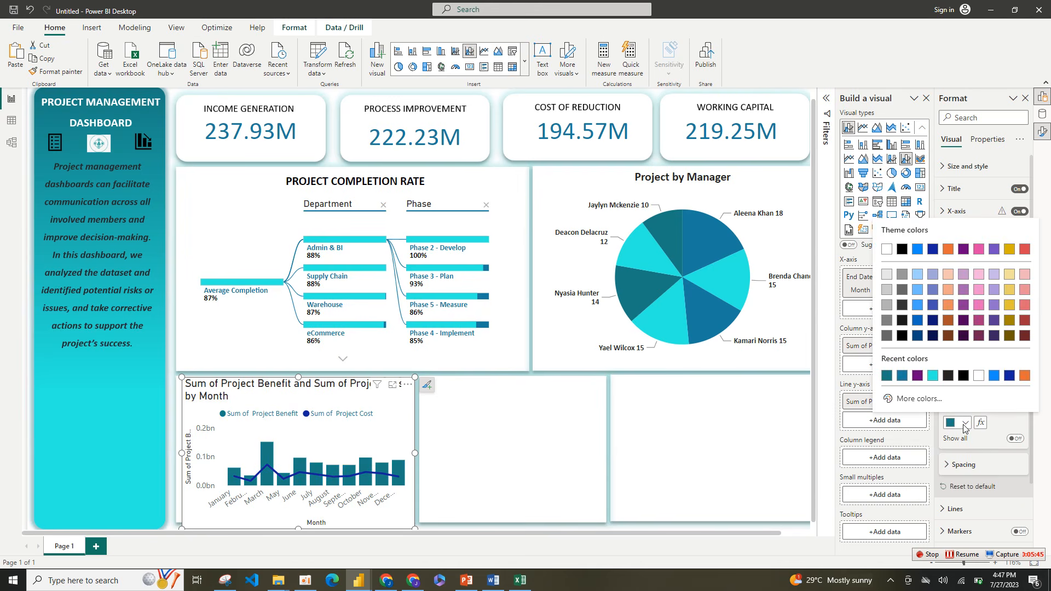
{"action": "left_click", "coordinate": [934, 376]}
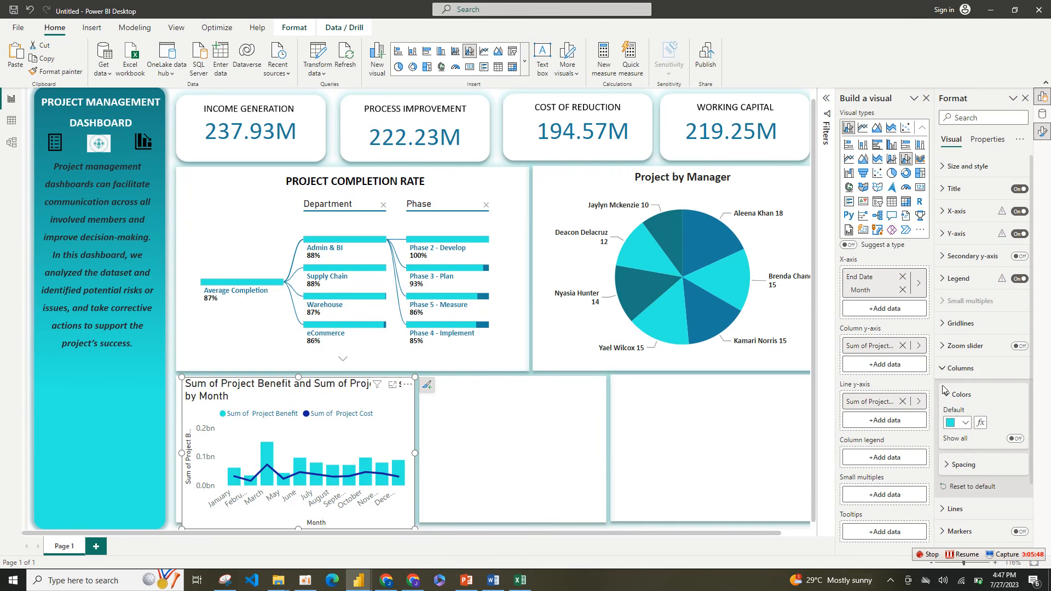
{"action": "left_click", "coordinate": [953, 394]}
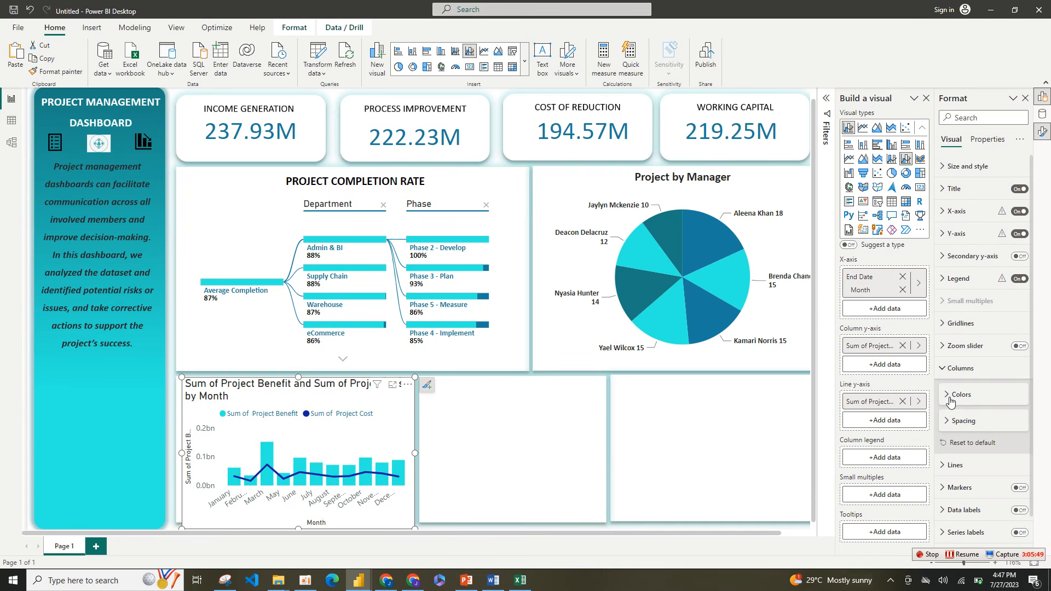
Step: Change the combo chart's Sum of Project Cost line to the recent teal color #197D82
{"action": "left_click", "coordinate": [956, 464]}
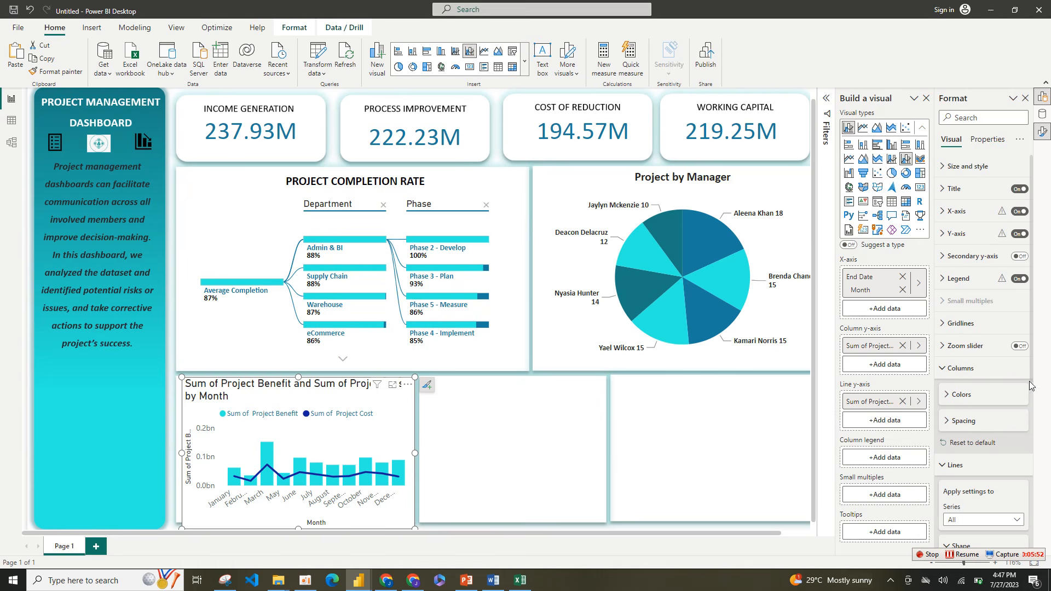
{"action": "scroll", "coordinate": [1035, 378], "scroll_direction": "down", "scroll_amount": 4}
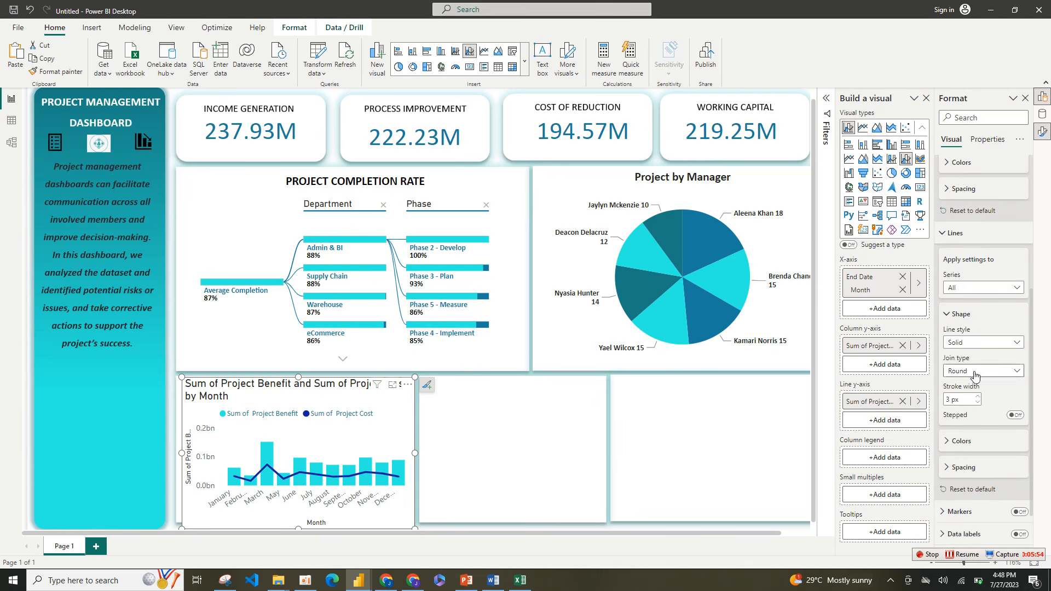
{"action": "left_click", "coordinate": [976, 441]}
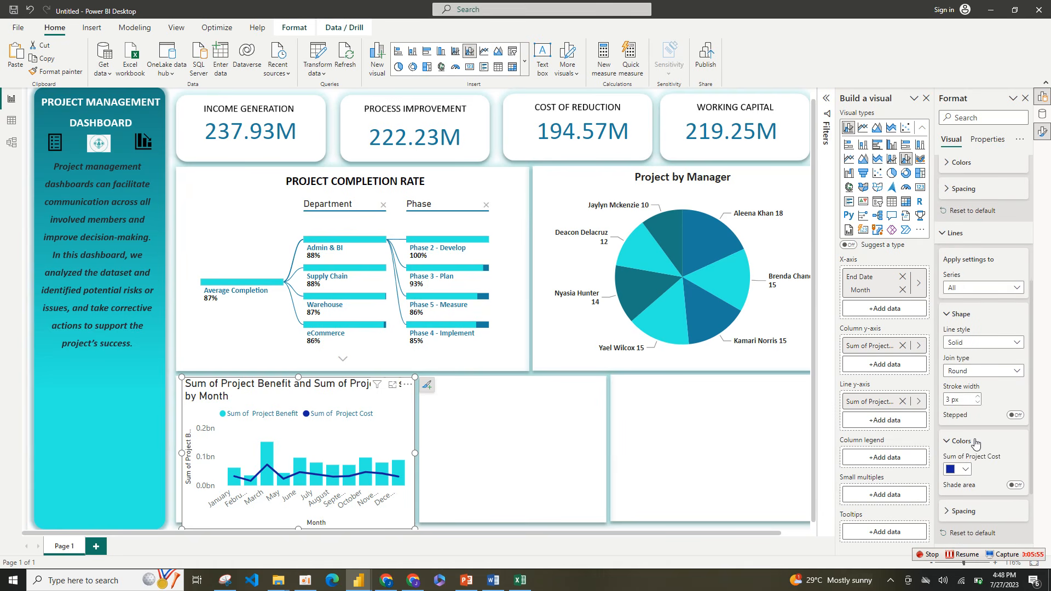
{"action": "left_click", "coordinate": [961, 469]}
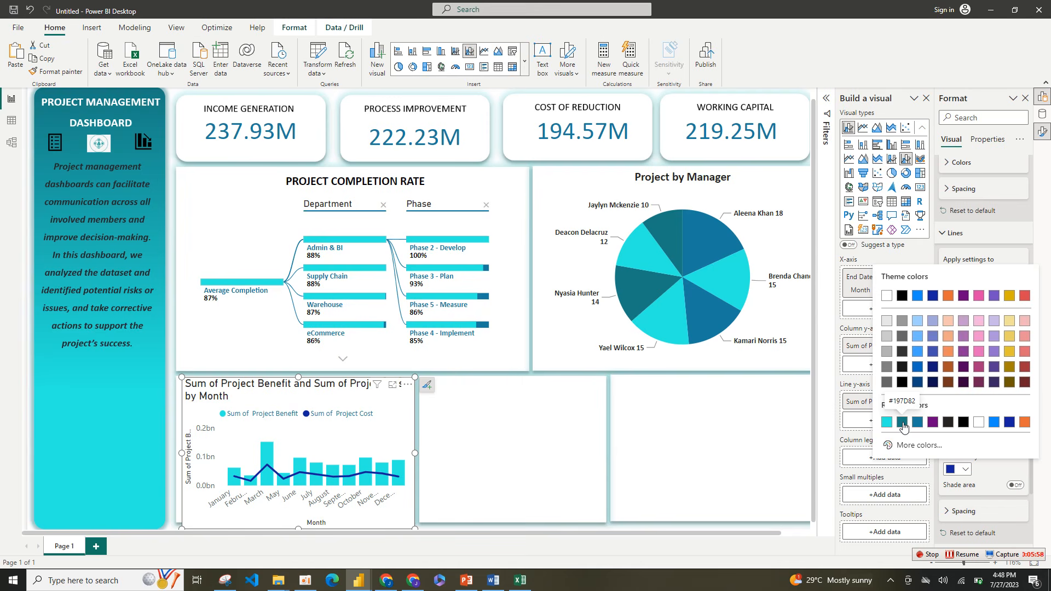
{"action": "left_click", "coordinate": [903, 422]}
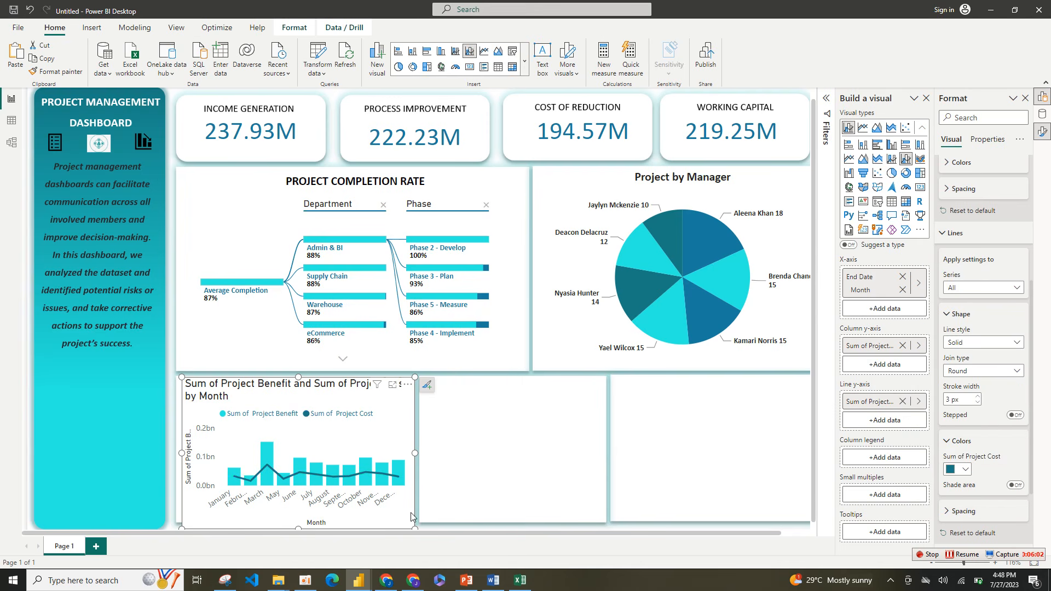
{"action": "left_click", "coordinate": [953, 233]}
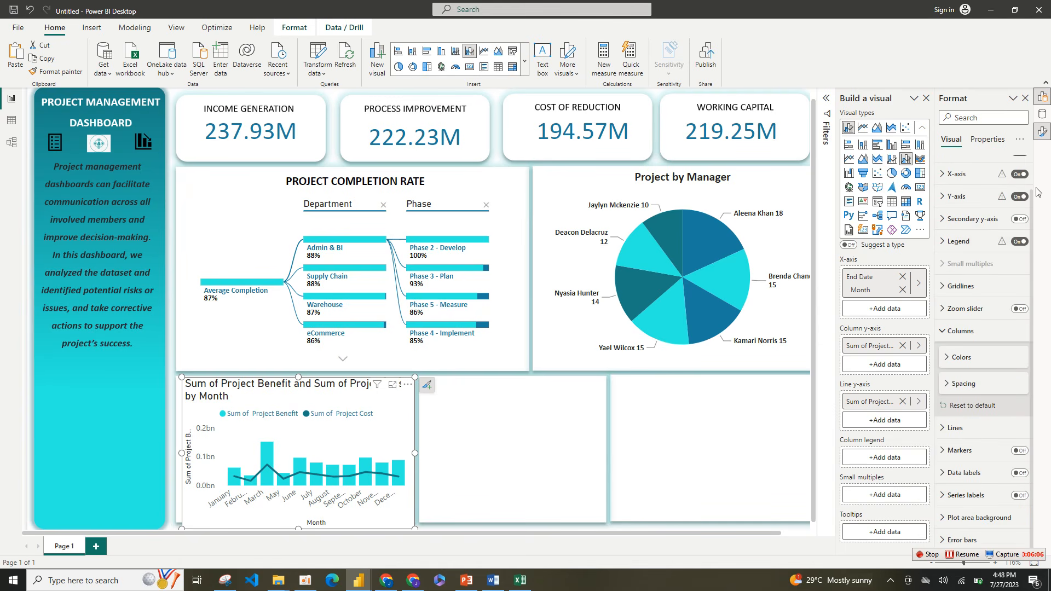
Step: Turn off the background of the combo chart in its size and style settings
{"action": "scroll", "coordinate": [1033, 252], "scroll_direction": "up", "scroll_amount": 2}
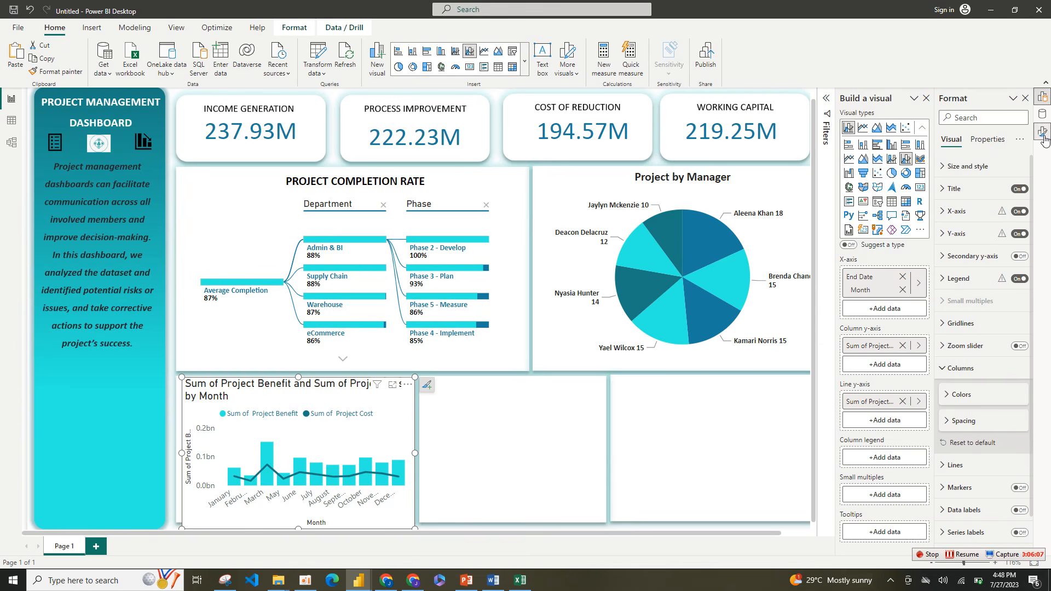
{"action": "left_click", "coordinate": [980, 166]}
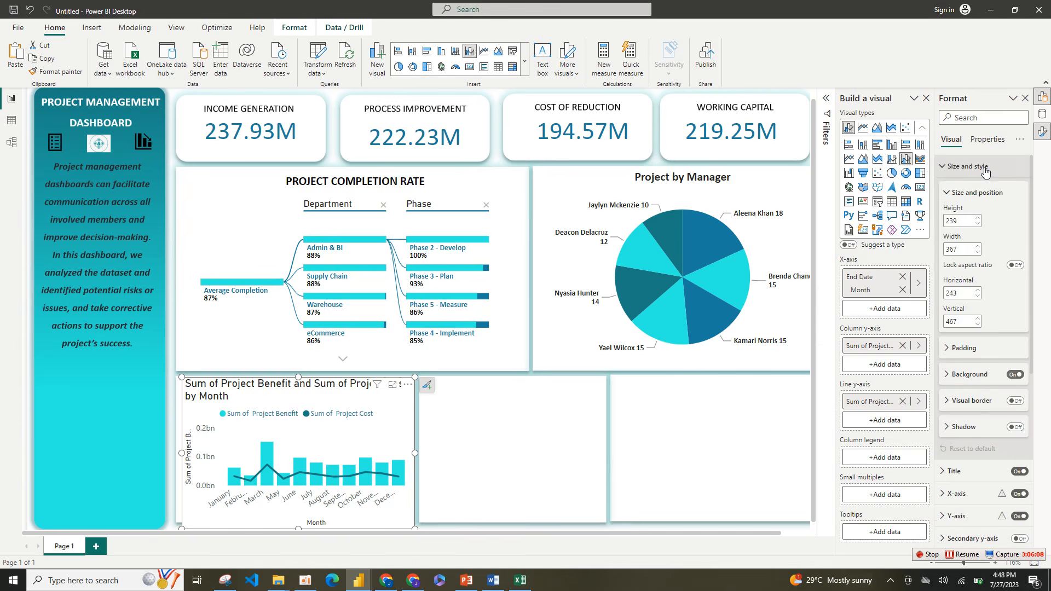
{"action": "left_click", "coordinate": [1014, 376]}
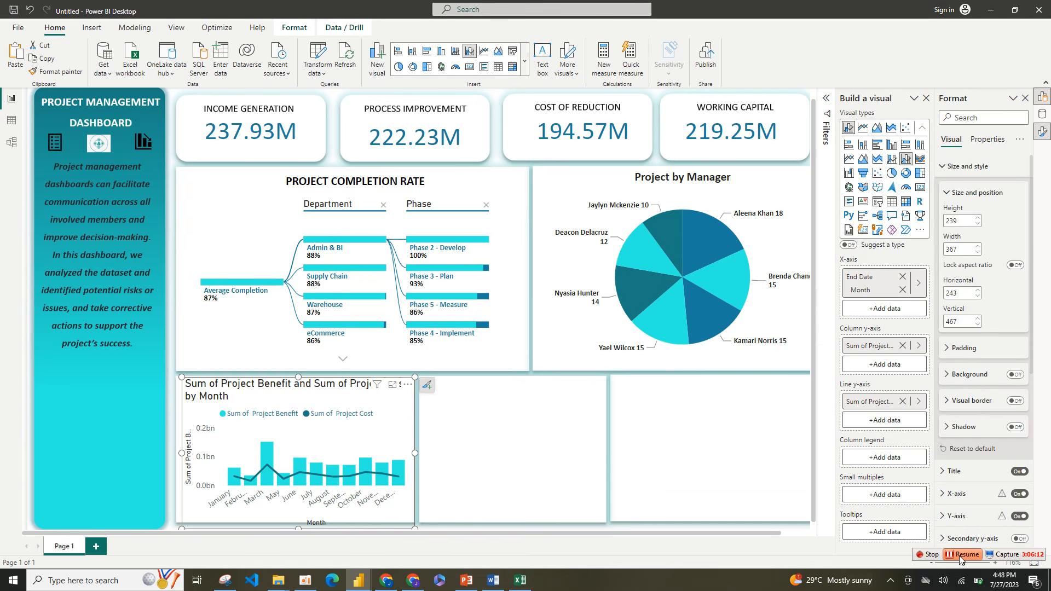
{"action": "left_click", "coordinate": [964, 555]}
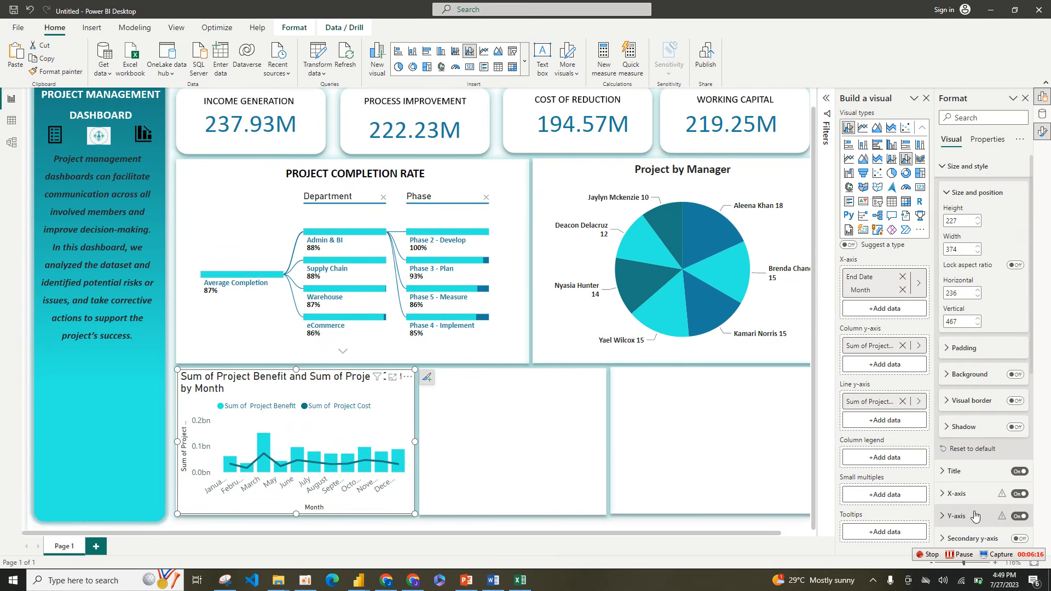
Step: Turn off the title of the combo chart's y-axis
{"action": "left_click", "coordinate": [974, 515]}
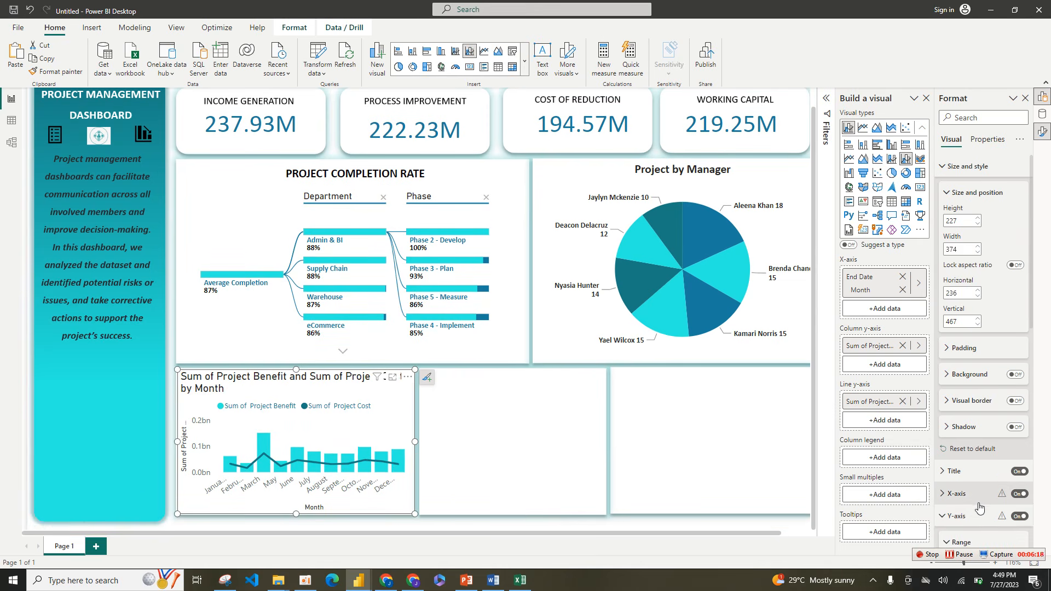
{"action": "left_click", "coordinate": [951, 166]}
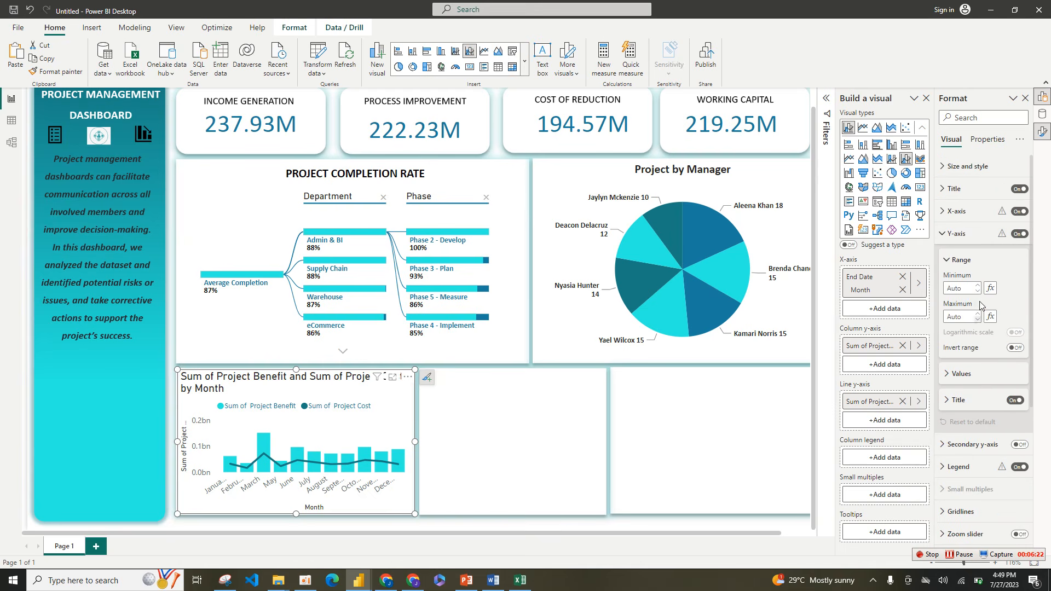
{"action": "left_click", "coordinate": [1017, 401]}
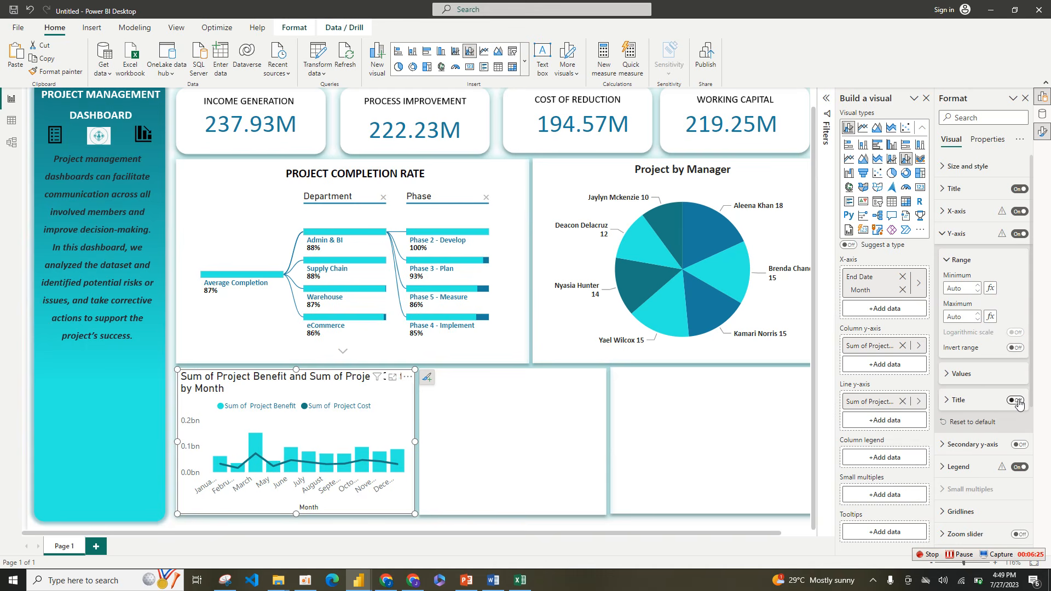
Step: Format the combo chart's y-axis values in black, bold Calibri
{"action": "left_click", "coordinate": [975, 377]}
{"action": "left_click", "coordinate": [964, 449]}
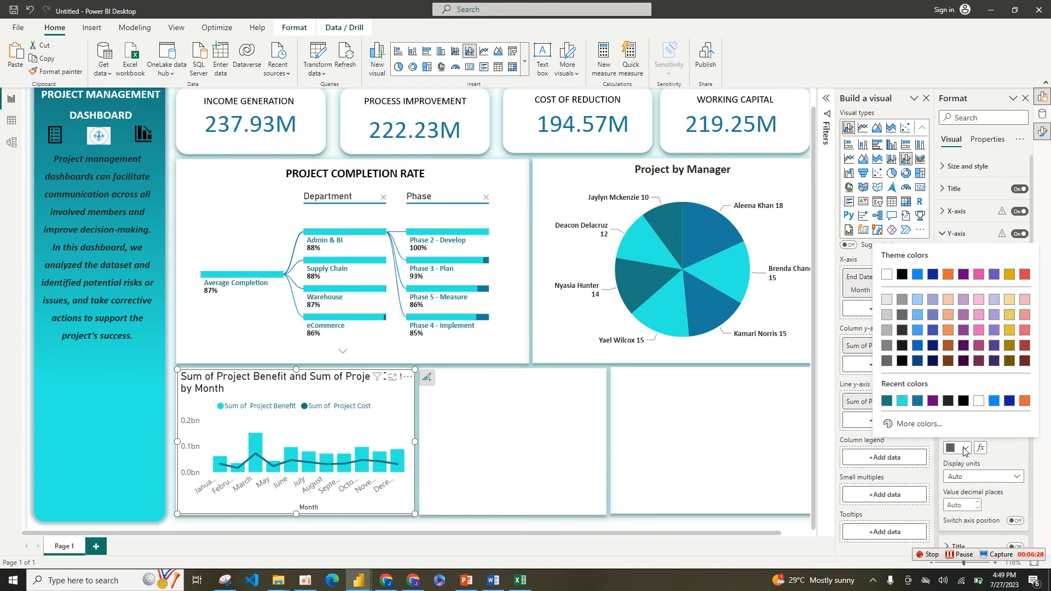
{"action": "left_click", "coordinate": [963, 402]}
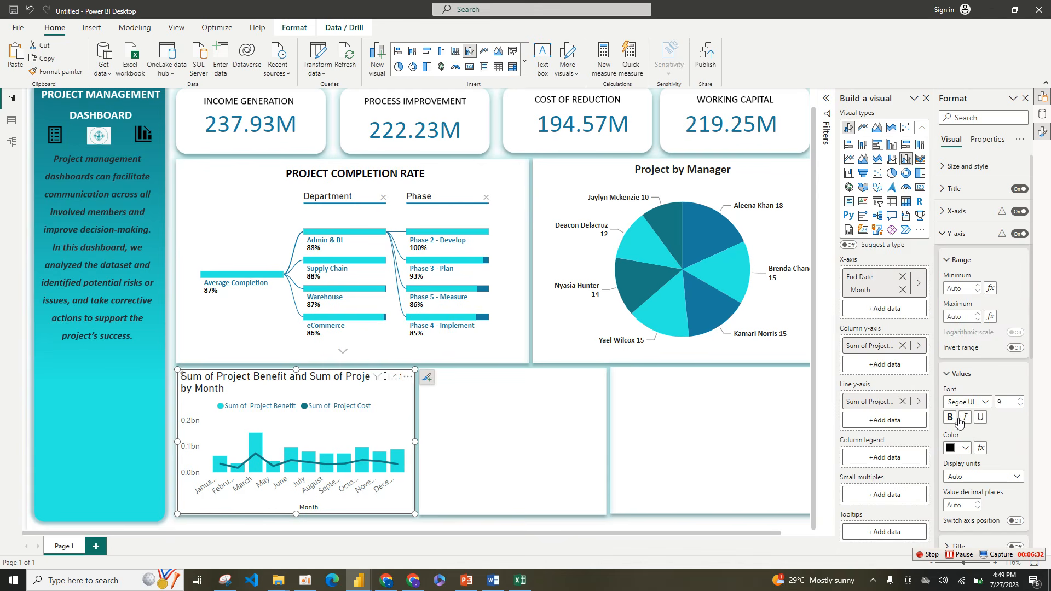
{"action": "left_click", "coordinate": [983, 404]}
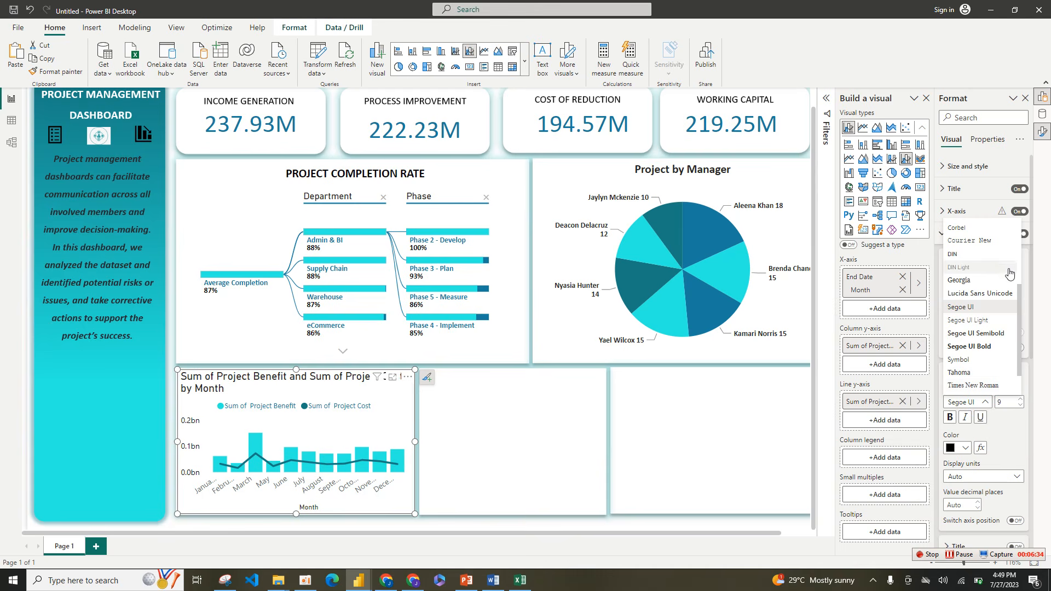
{"action": "scroll", "coordinate": [1021, 278], "scroll_direction": "up", "scroll_amount": 3}
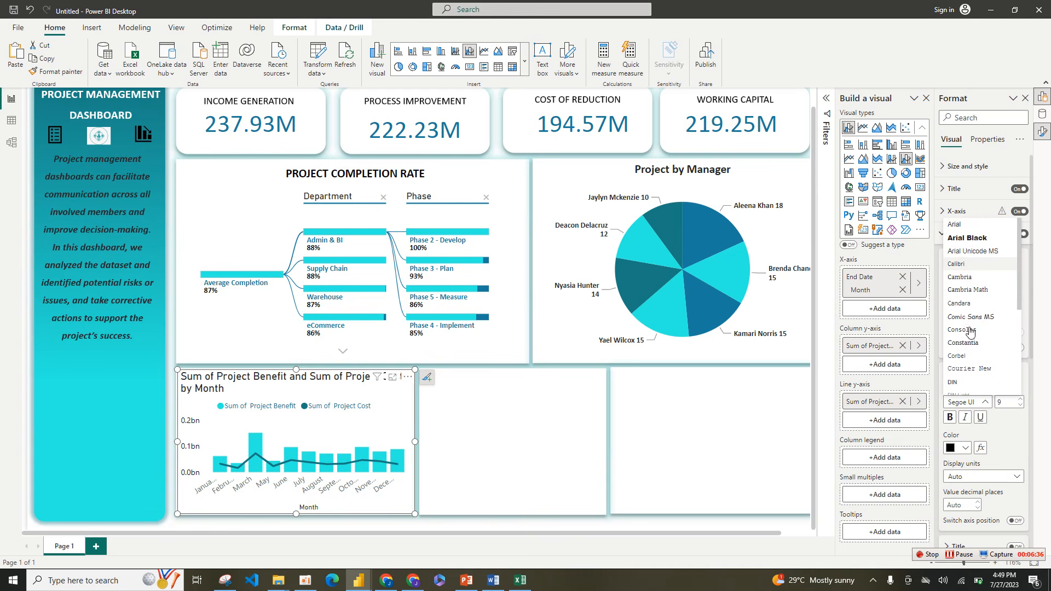
{"action": "left_click", "coordinate": [956, 263]}
{"action": "left_click", "coordinate": [951, 417]}
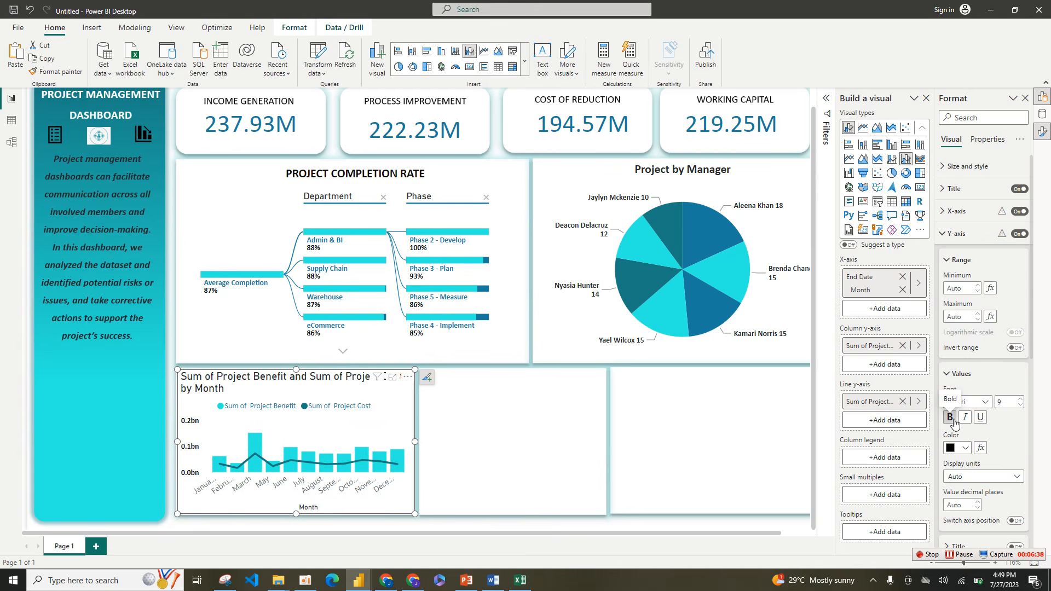
{"action": "left_click", "coordinate": [950, 374]}
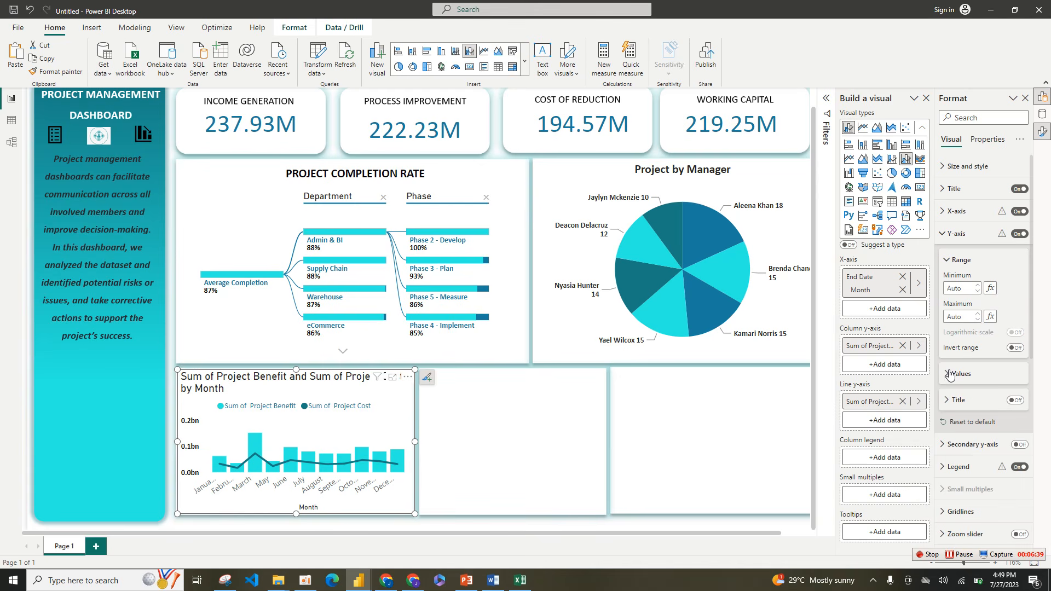
{"action": "left_click", "coordinate": [949, 261]}
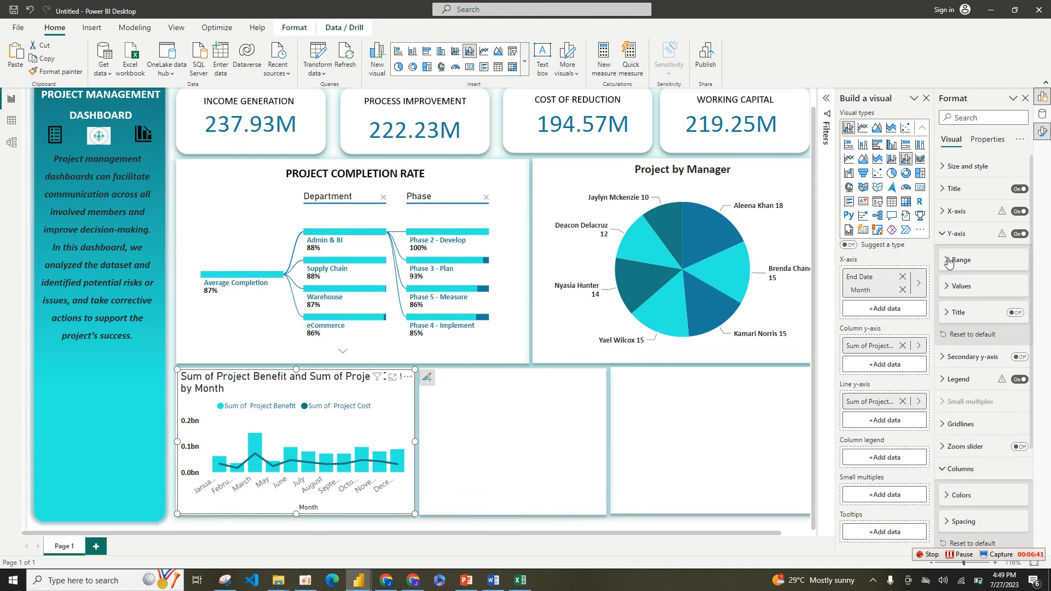
Step: Turn off the combo chart's x-axis title and format the x-axis values in black, bold Calibri
{"action": "left_click", "coordinate": [942, 217]}
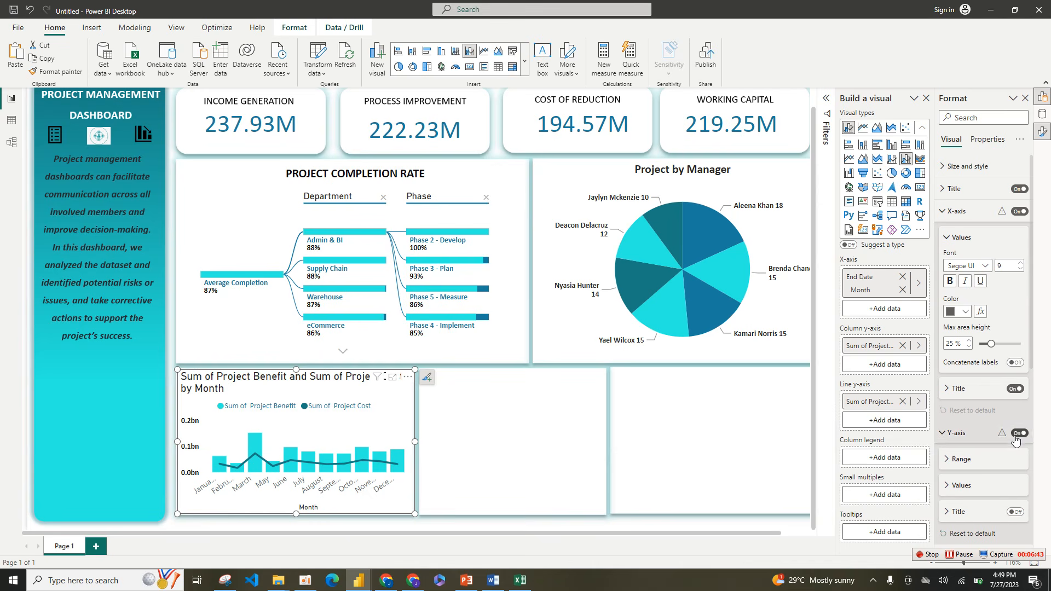
{"action": "left_click", "coordinate": [1014, 389]}
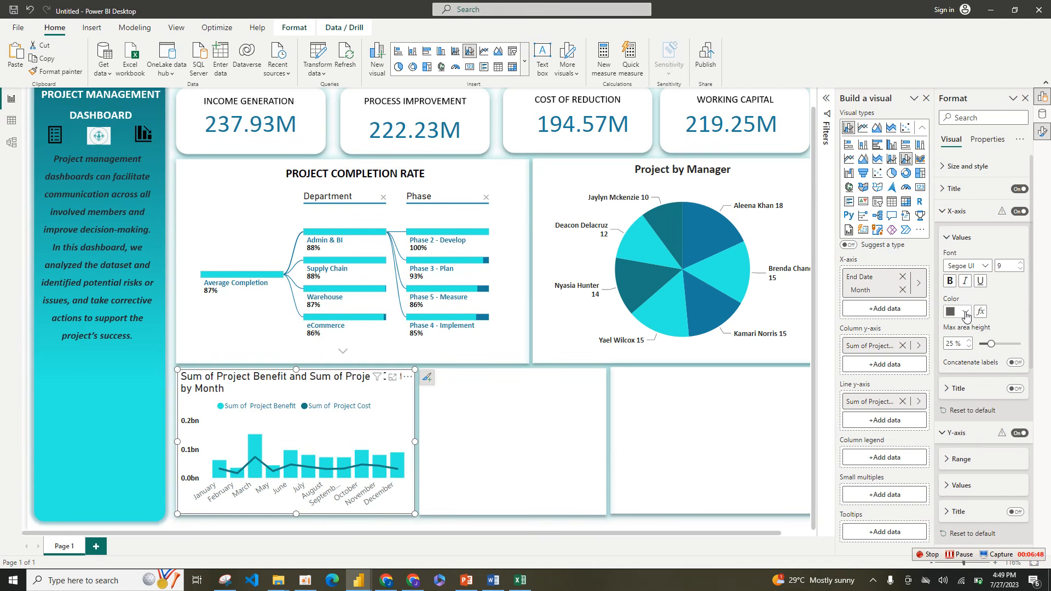
{"action": "left_click", "coordinate": [966, 312]}
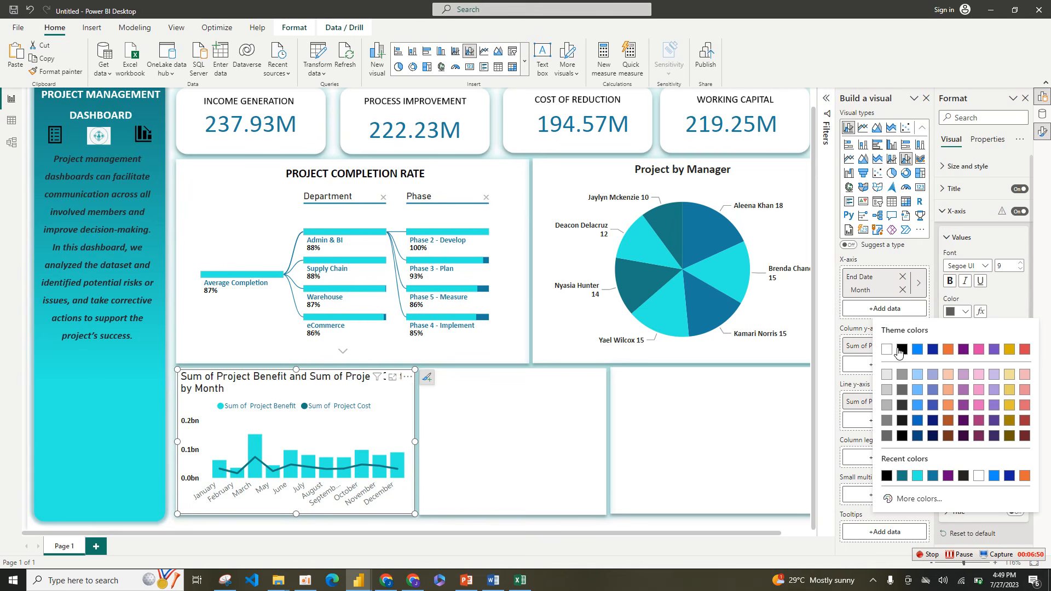
{"action": "left_click", "coordinate": [903, 350]}
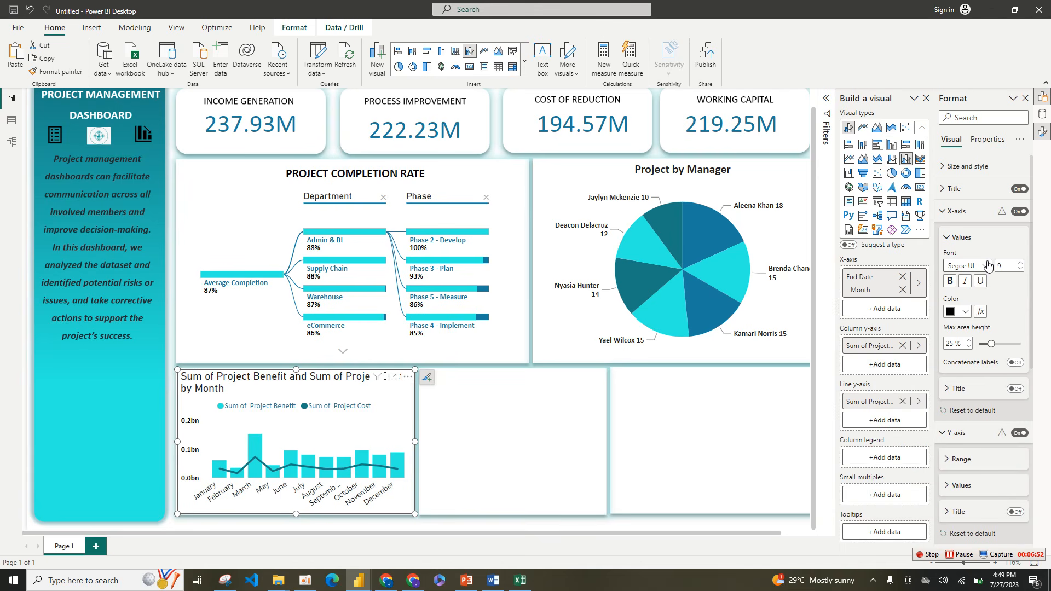
{"action": "left_click", "coordinate": [984, 265]}
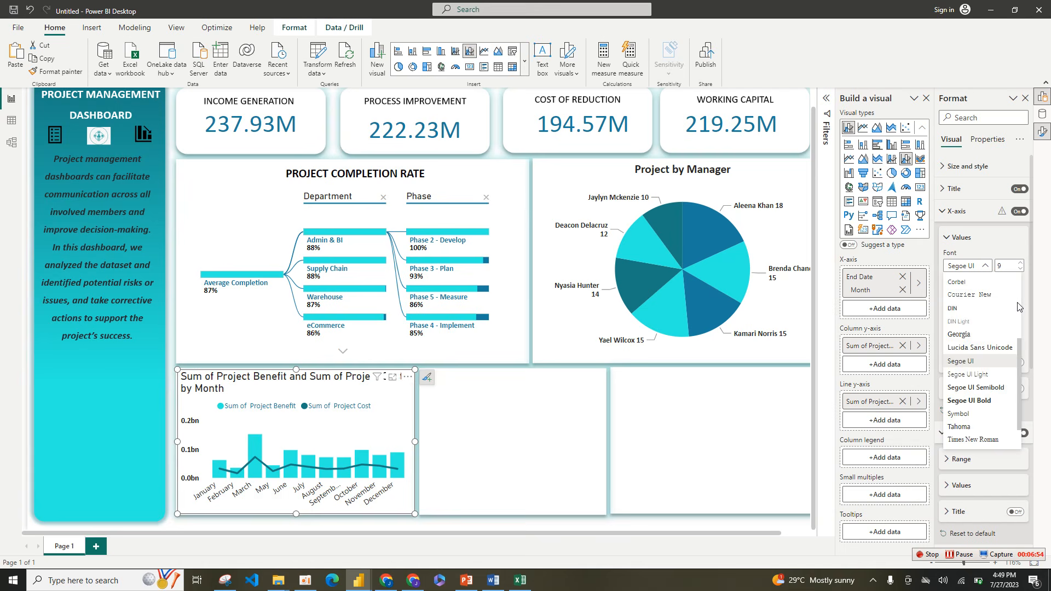
{"action": "scroll", "coordinate": [1015, 305], "scroll_direction": "up", "scroll_amount": 3}
{"action": "left_click", "coordinate": [963, 318]}
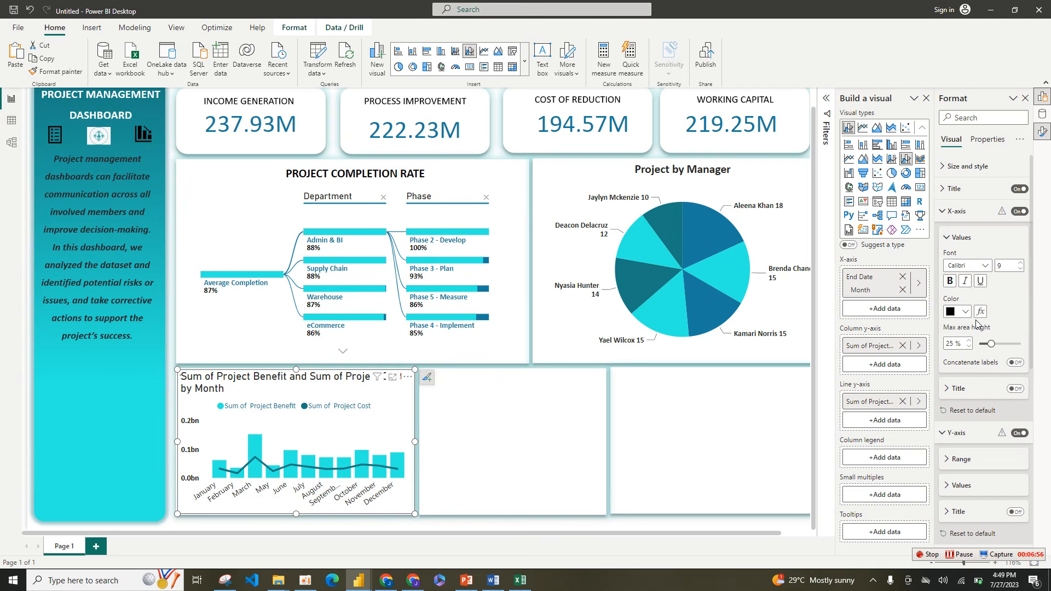
{"action": "left_click", "coordinate": [951, 280]}
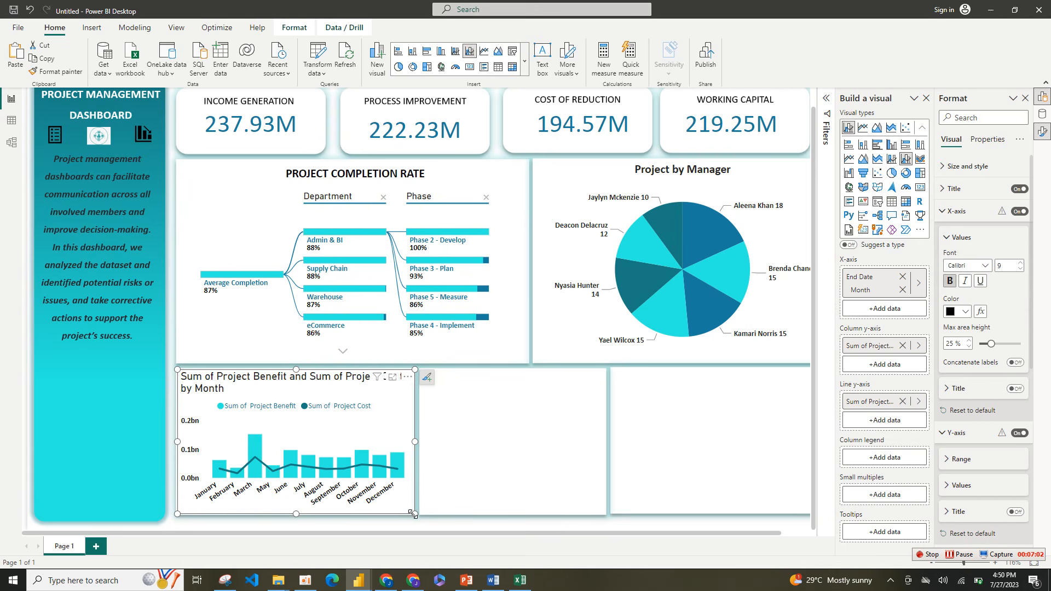
Step: Shorten the combo chart slightly from its lower edge within its white card
{"action": "mouse_move", "coordinate": [413, 514]}
{"action": "left_mouse_down"}
{"action": "mouse_move", "coordinate": [509, 510]}
{"action": "mouse_move", "coordinate": [415, 512]}
{"action": "left_mouse_up"}
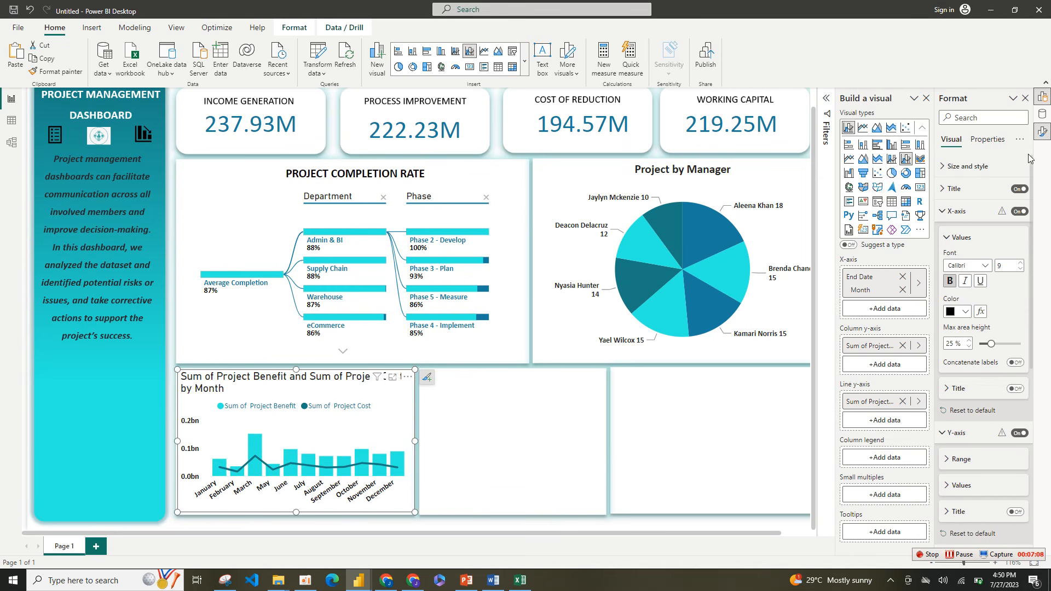
{"action": "left_click", "coordinate": [957, 239]}
{"action": "left_click", "coordinate": [956, 211]}
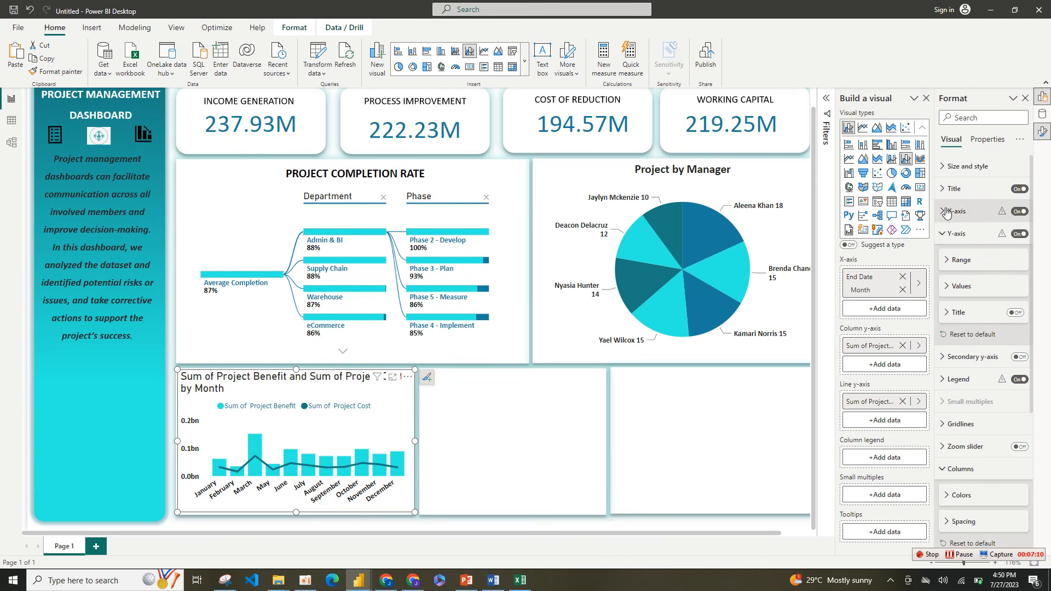
Step: Center the combo chart's title with text wrap off, and remove the leading "Sum of" from its text
{"action": "left_click", "coordinate": [960, 187]}
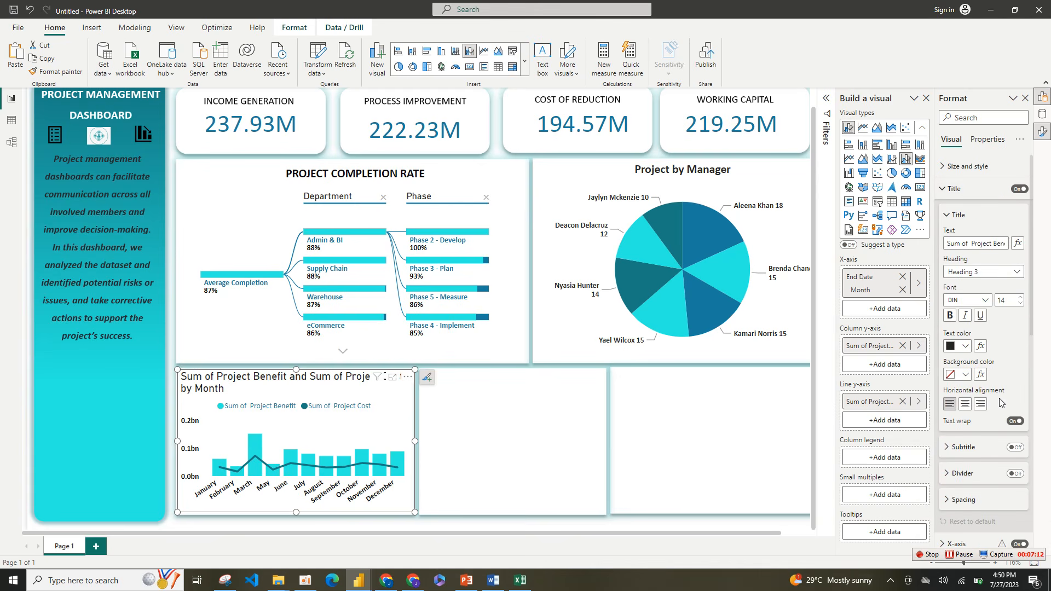
{"action": "left_click", "coordinate": [1016, 422]}
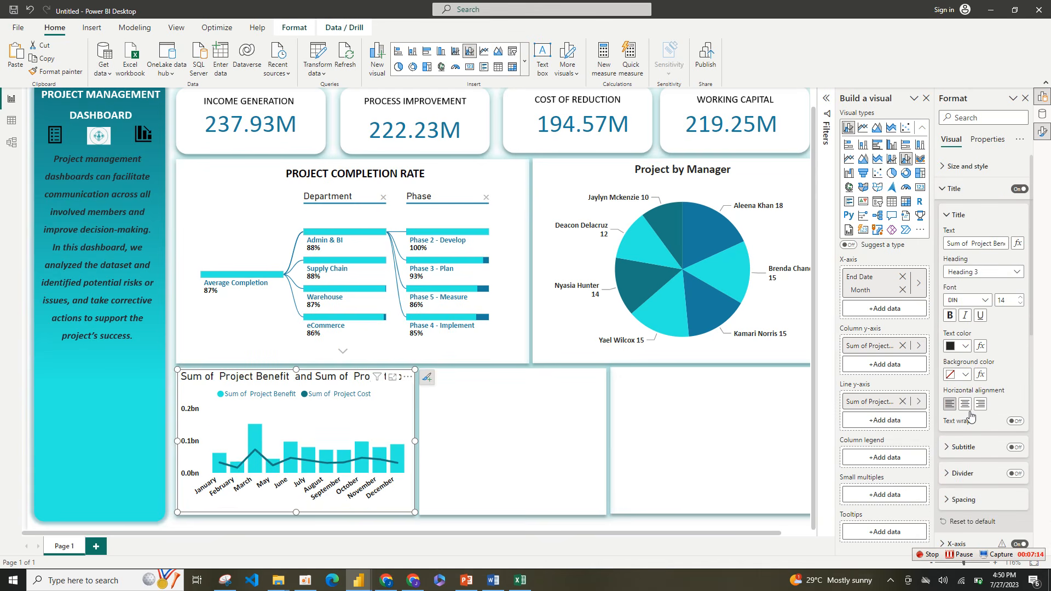
{"action": "left_click", "coordinate": [966, 404]}
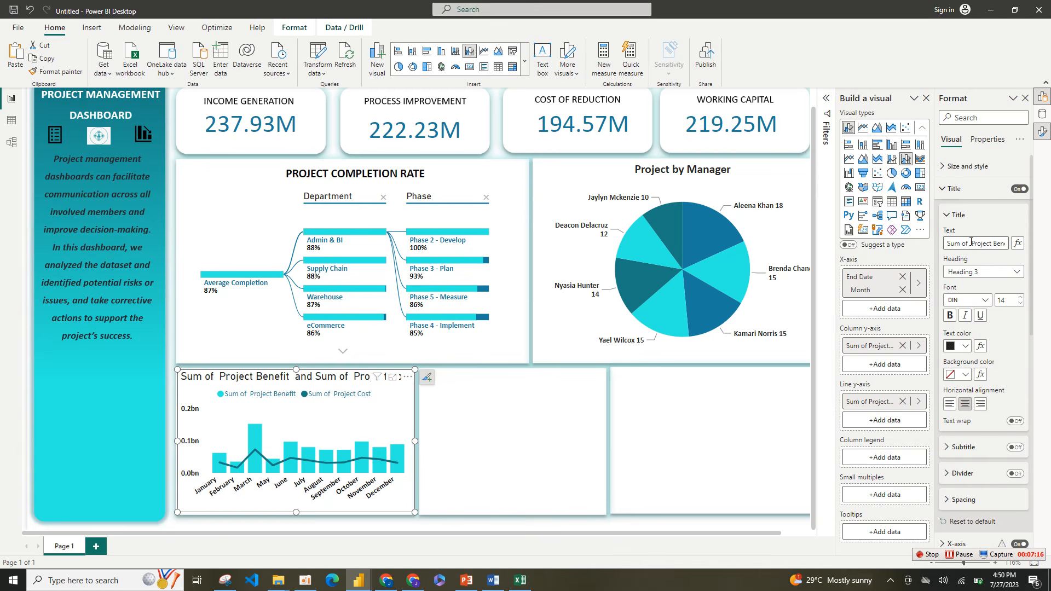
{"action": "left_click_drag", "start_coordinate": [972, 241], "coordinate": [917, 247]}
{"action": "key", "text": "BackSpace"}
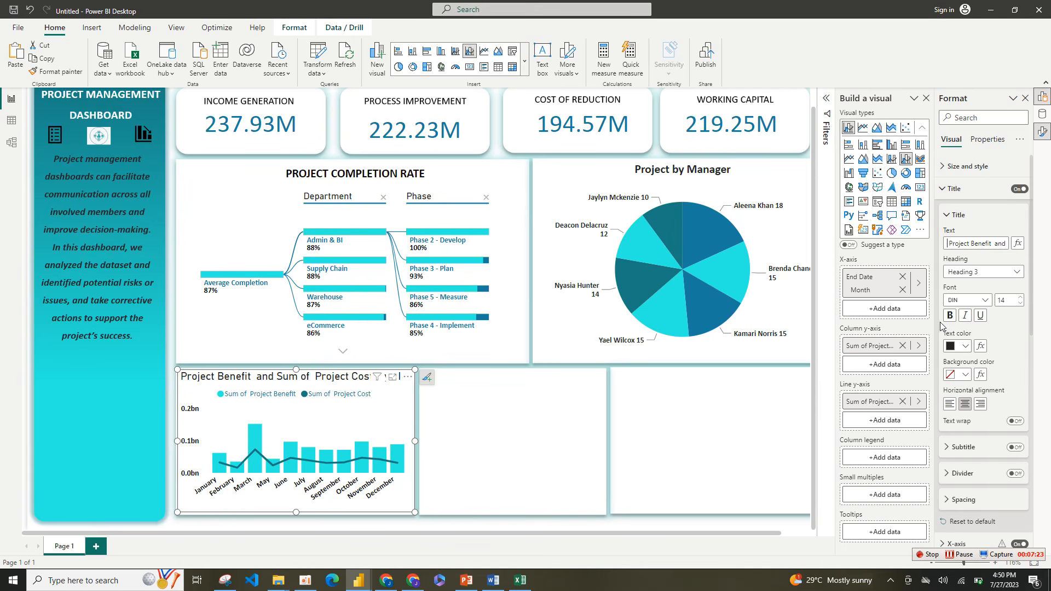
Step: Format the combo chart's title in bold Calibri at size 13
{"action": "left_click", "coordinate": [983, 300]}
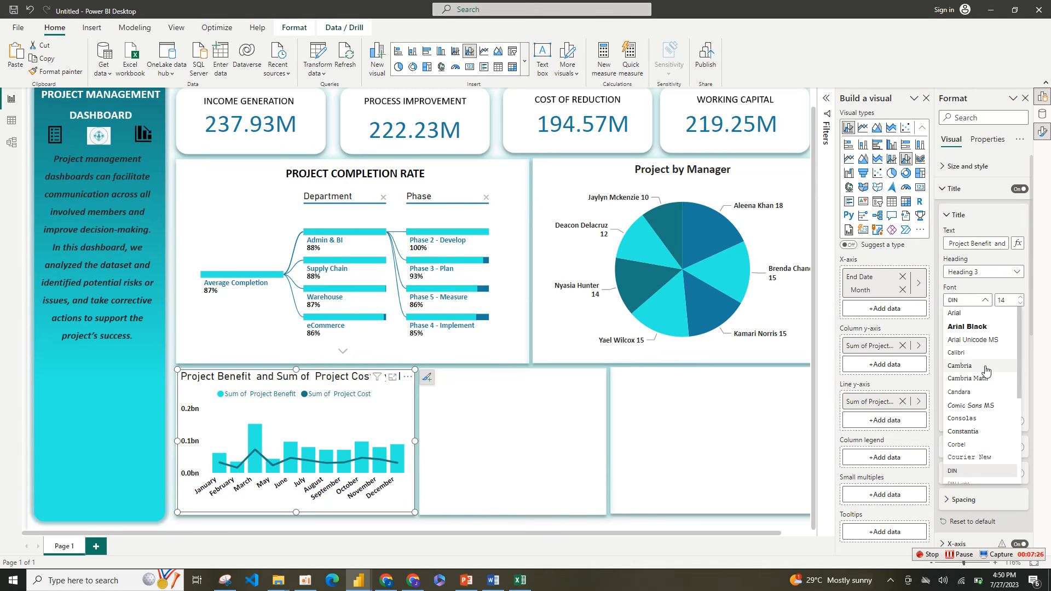
{"action": "left_click", "coordinate": [979, 353]}
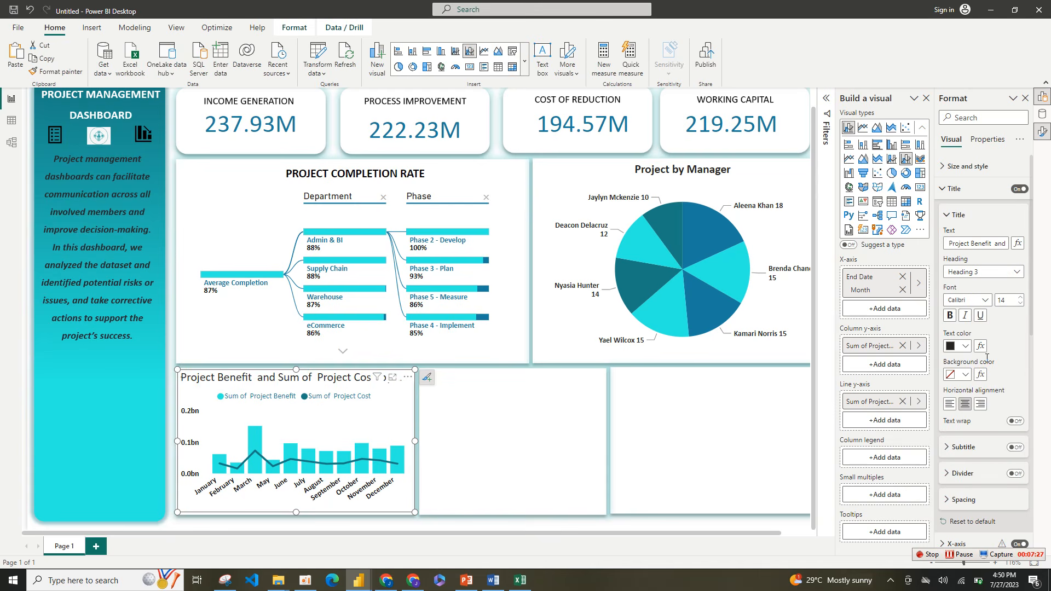
{"action": "left_click", "coordinate": [1022, 304]}
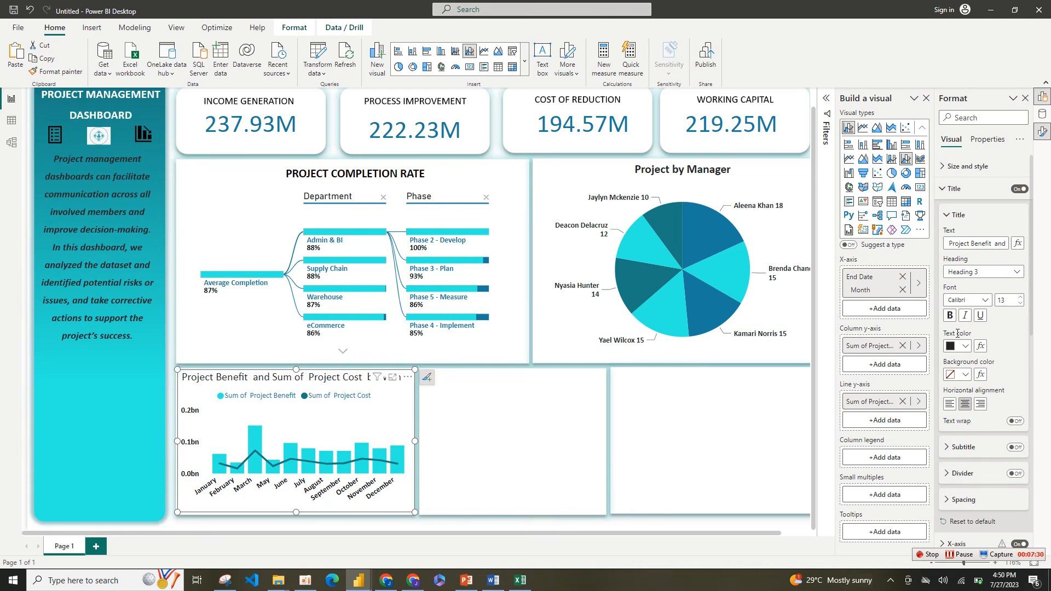
{"action": "left_click", "coordinate": [950, 318]}
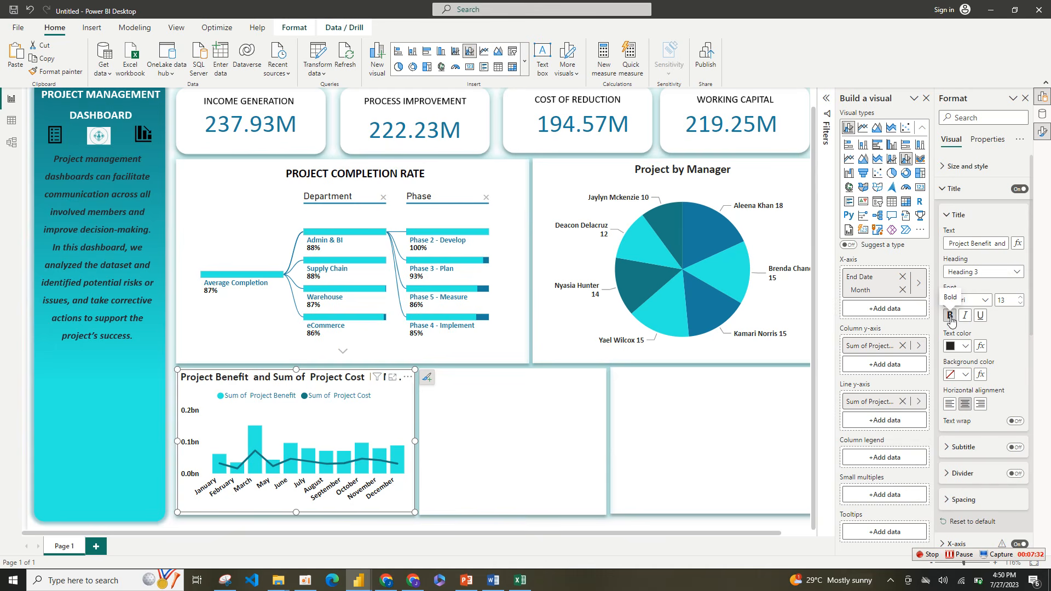
{"action": "left_click", "coordinate": [544, 440]}
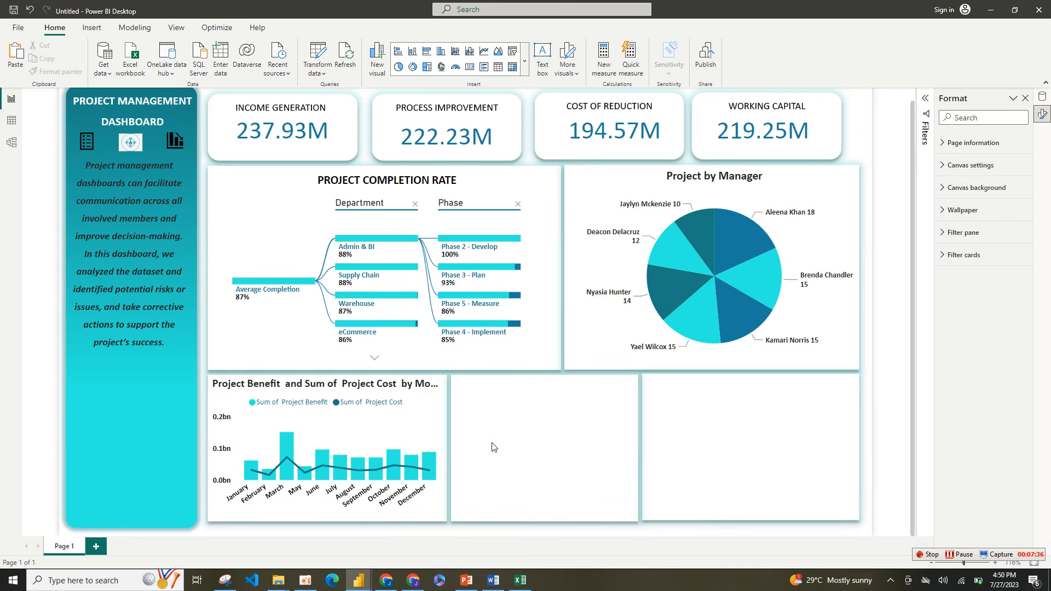
Step: Set the combo chart title's font size to 12, and slightly widen and reposition the chart in its card
{"action": "left_click", "coordinate": [446, 429]}
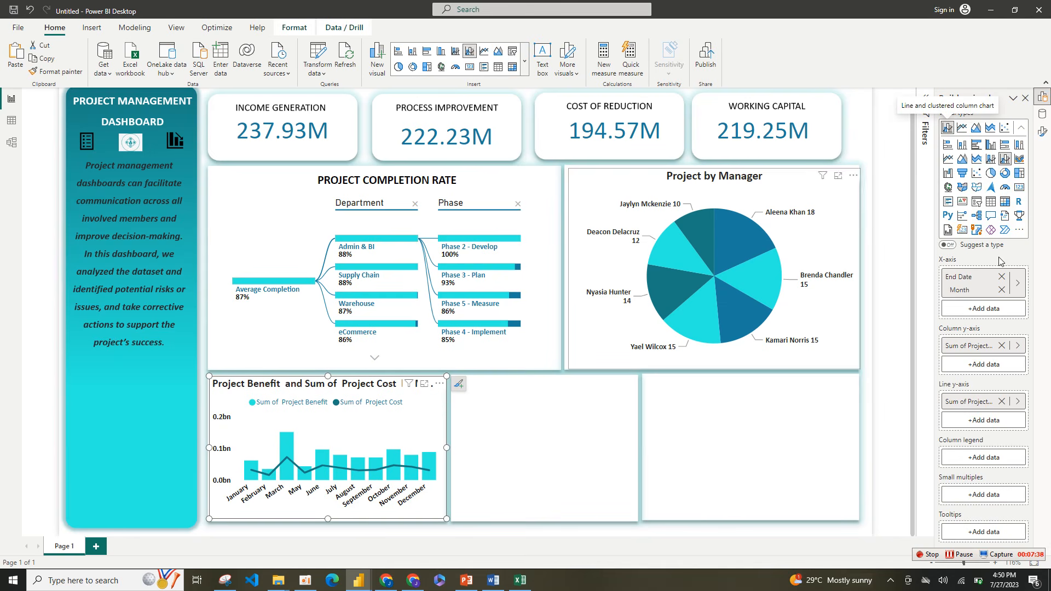
{"action": "right_click", "coordinate": [1043, 129]}
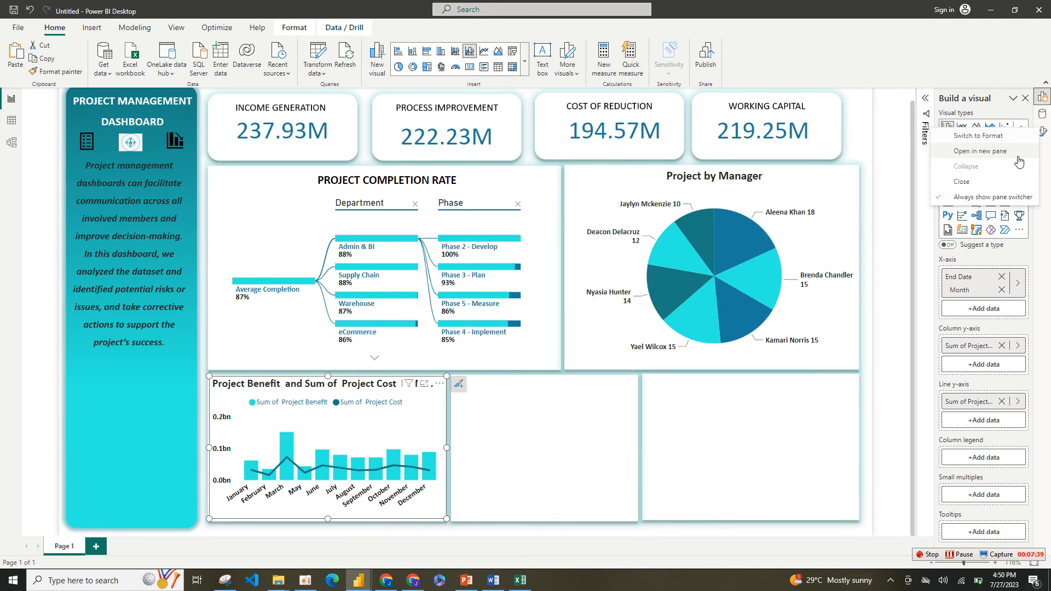
{"action": "left_click", "coordinate": [1019, 161]}
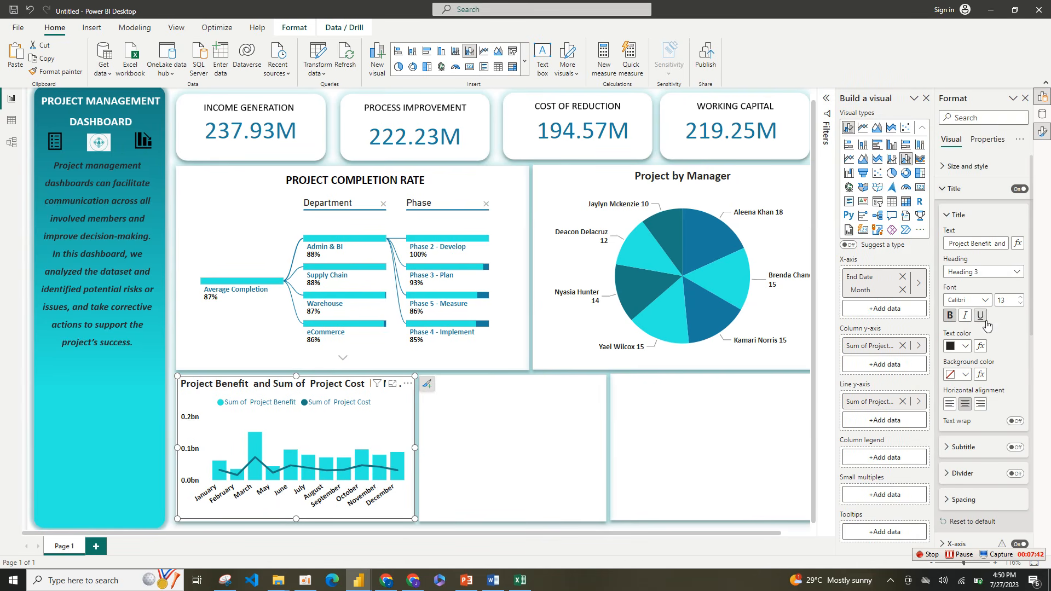
{"action": "left_click", "coordinate": [1021, 298]}
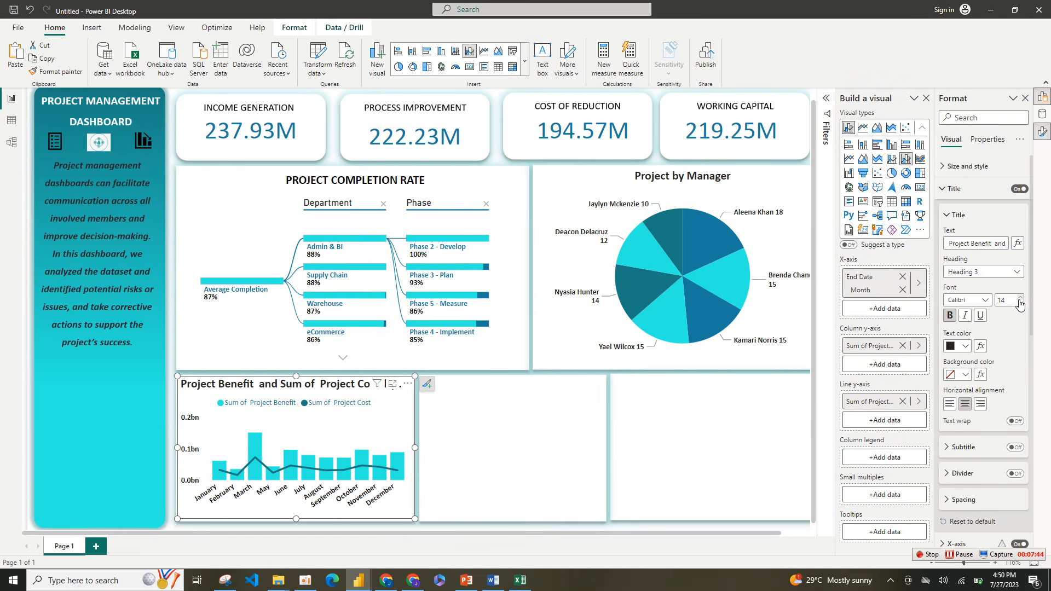
{"action": "left_click", "coordinate": [1021, 303]}
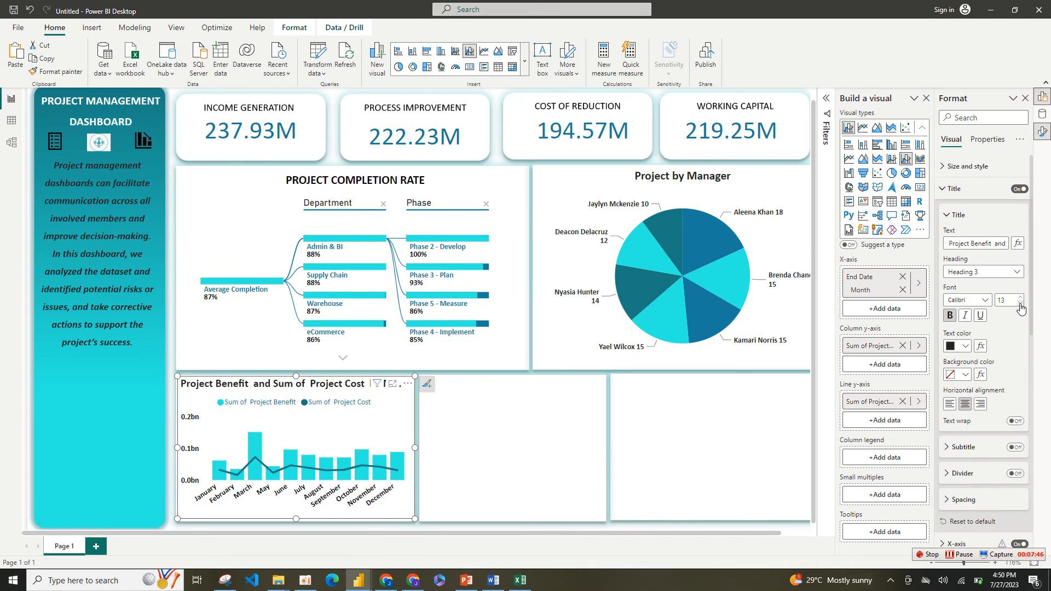
{"action": "left_click", "coordinate": [1020, 305]}
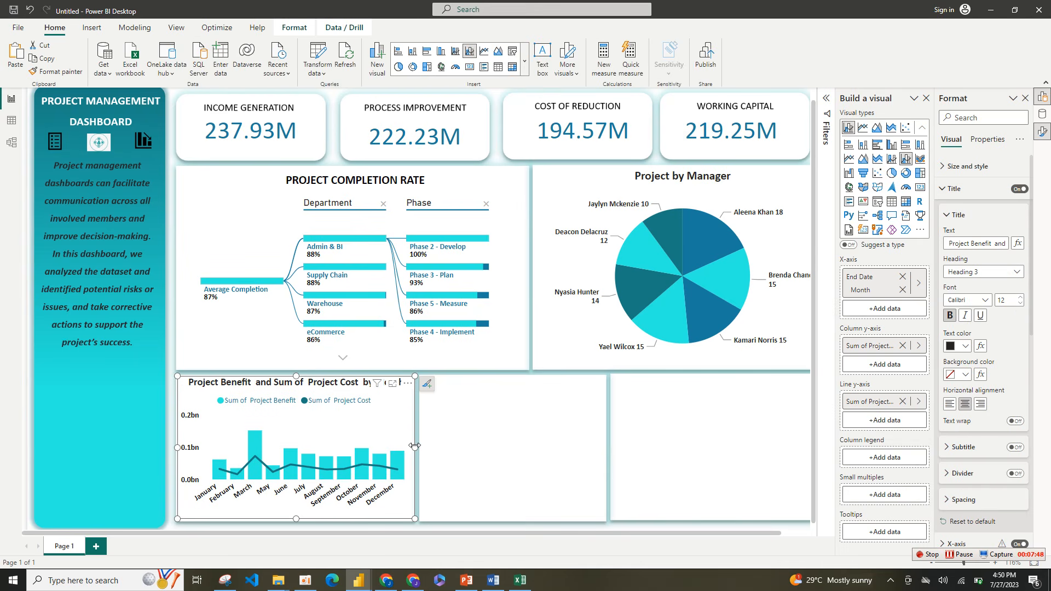
{"action": "left_click", "coordinate": [472, 448]}
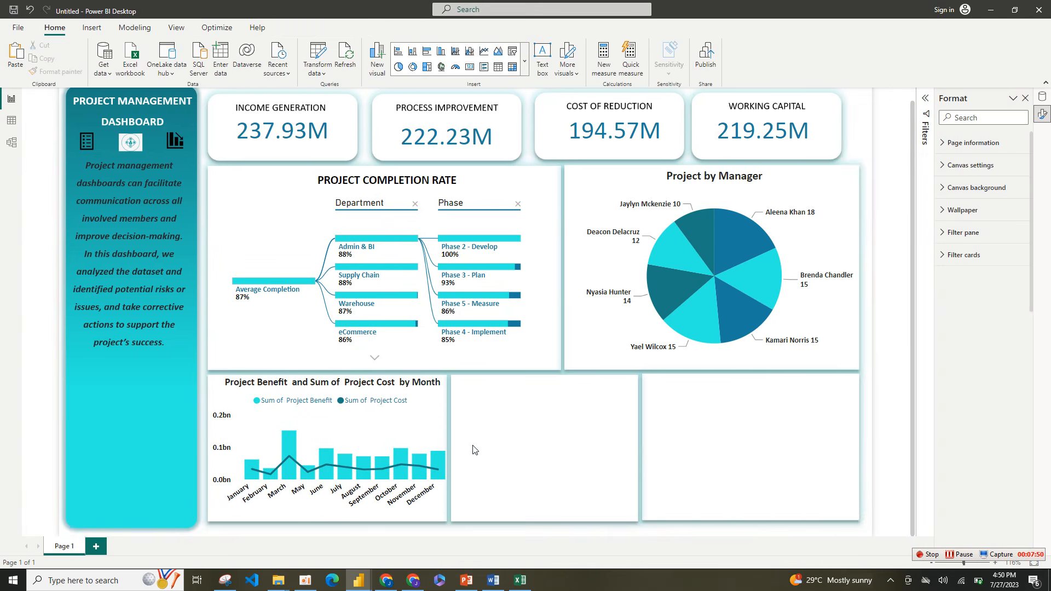
{"action": "left_click", "coordinate": [329, 515]}
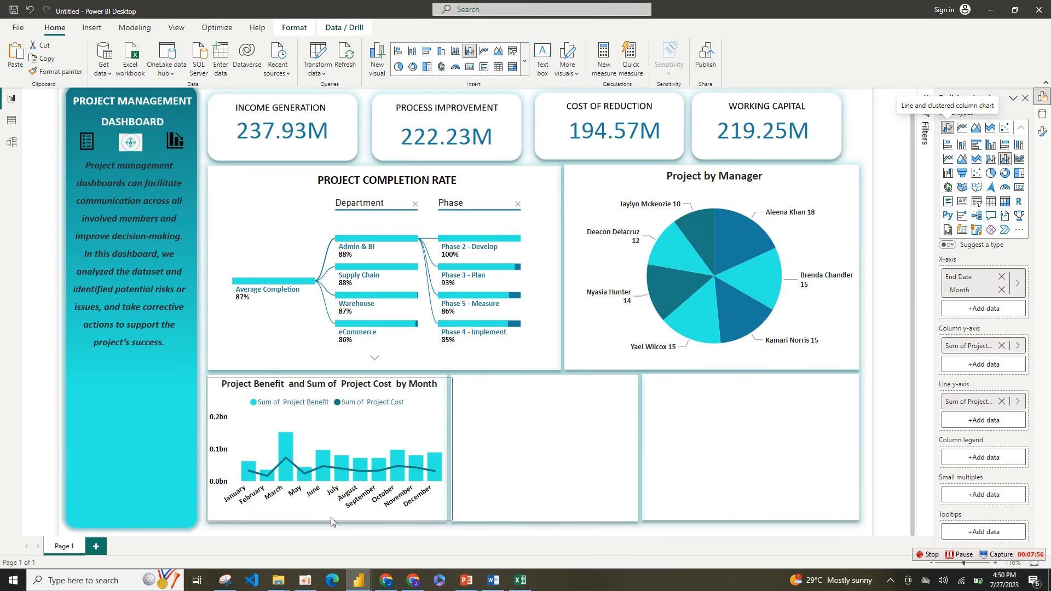
{"action": "left_click", "coordinate": [555, 448]}
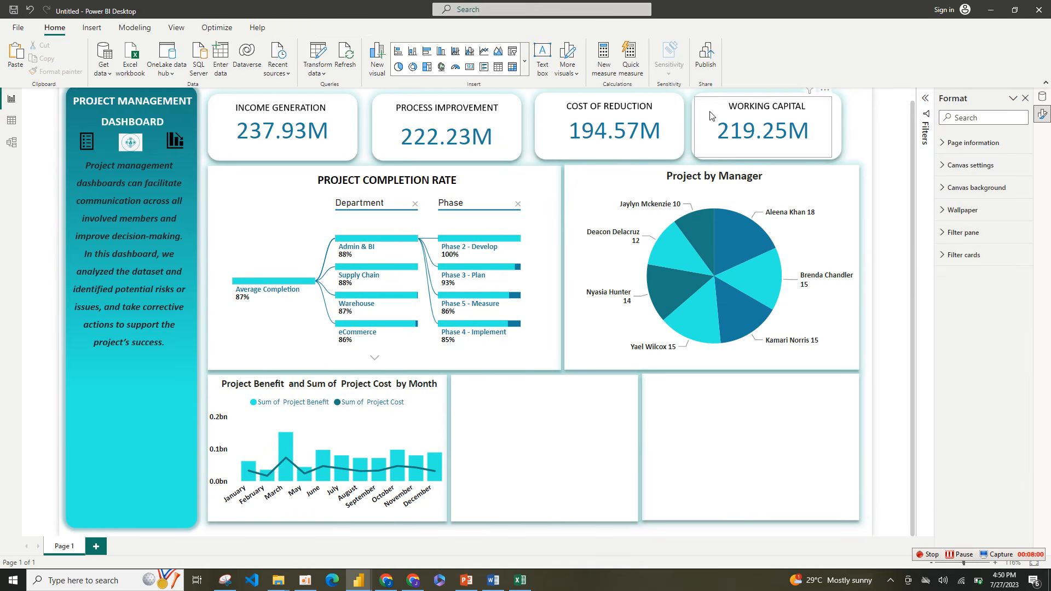
Step: Insert a funnel chart and place it in the empty white card beside the combo chart
{"action": "left_click", "coordinate": [524, 62]}
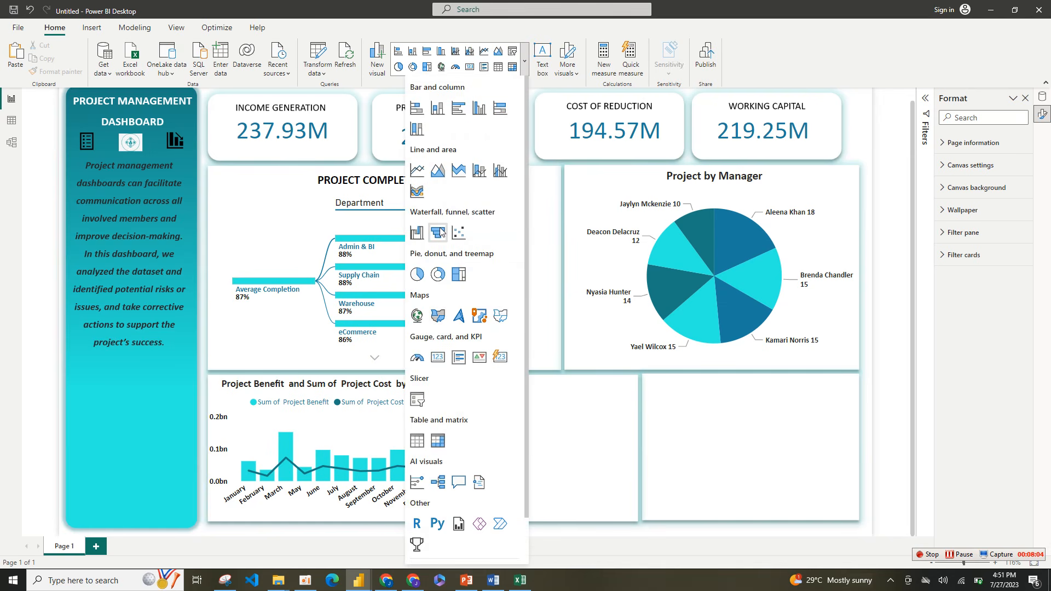
{"action": "left_click", "coordinate": [438, 232]}
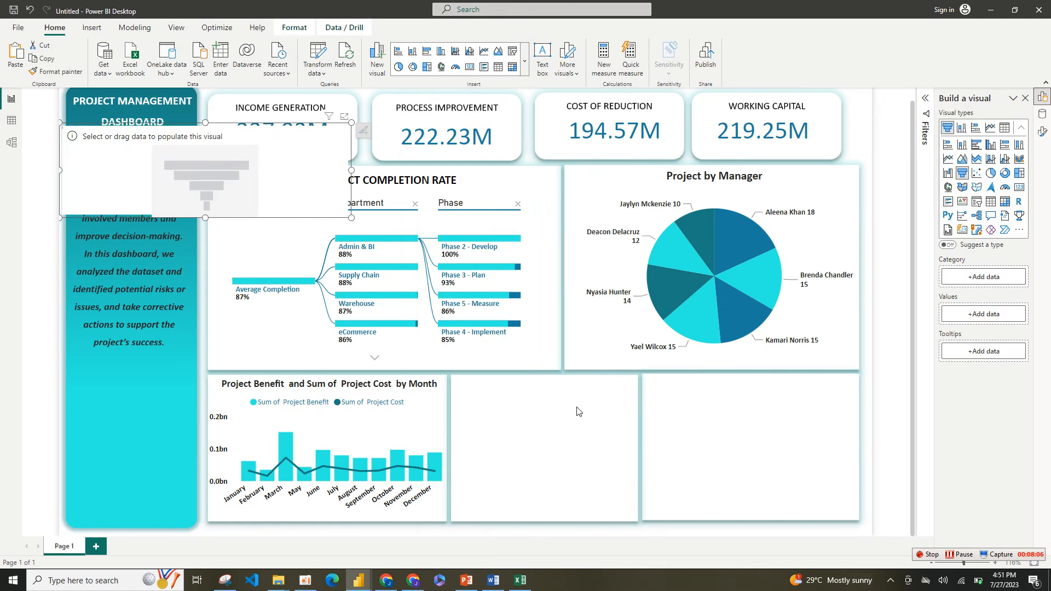
{"action": "left_click_drag", "start_coordinate": [369, 229], "coordinate": [611, 462]}
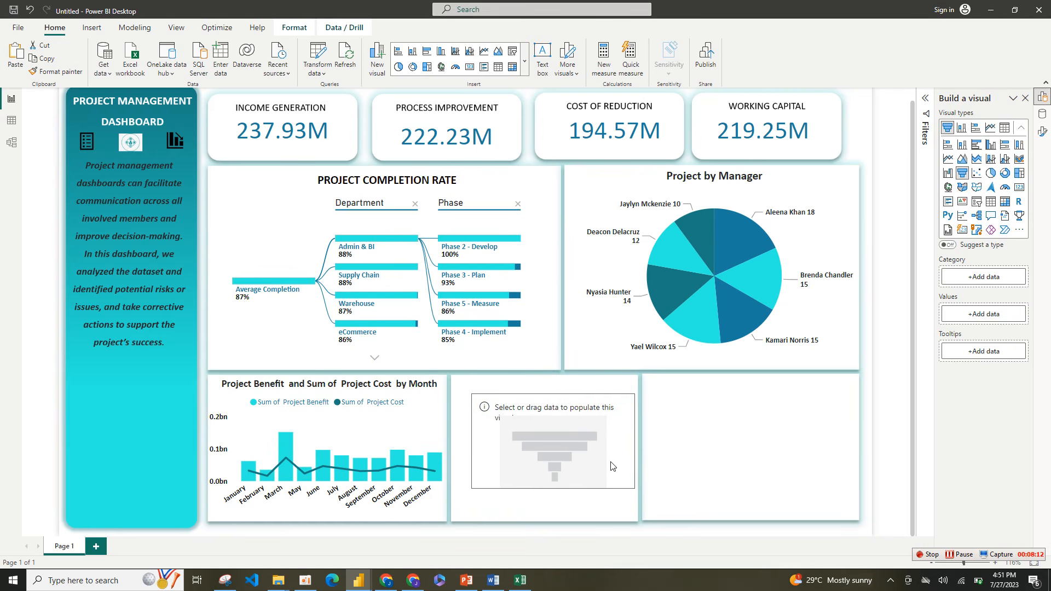
Step: Add the Complexity and Project Type fields to the funnel chart's category
{"action": "left_click", "coordinate": [989, 279]}
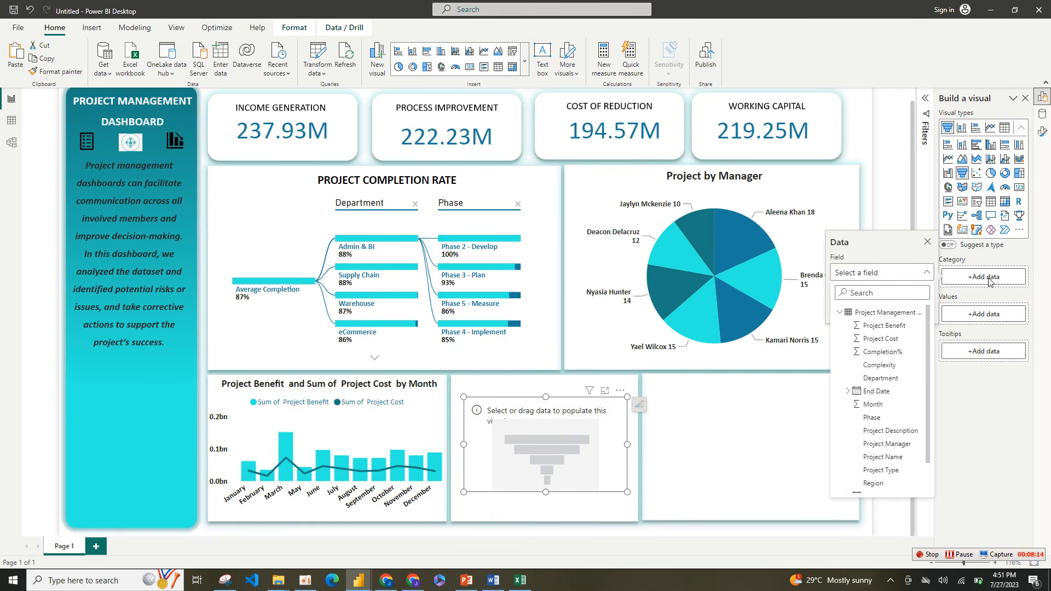
{"action": "left_click", "coordinate": [881, 365]}
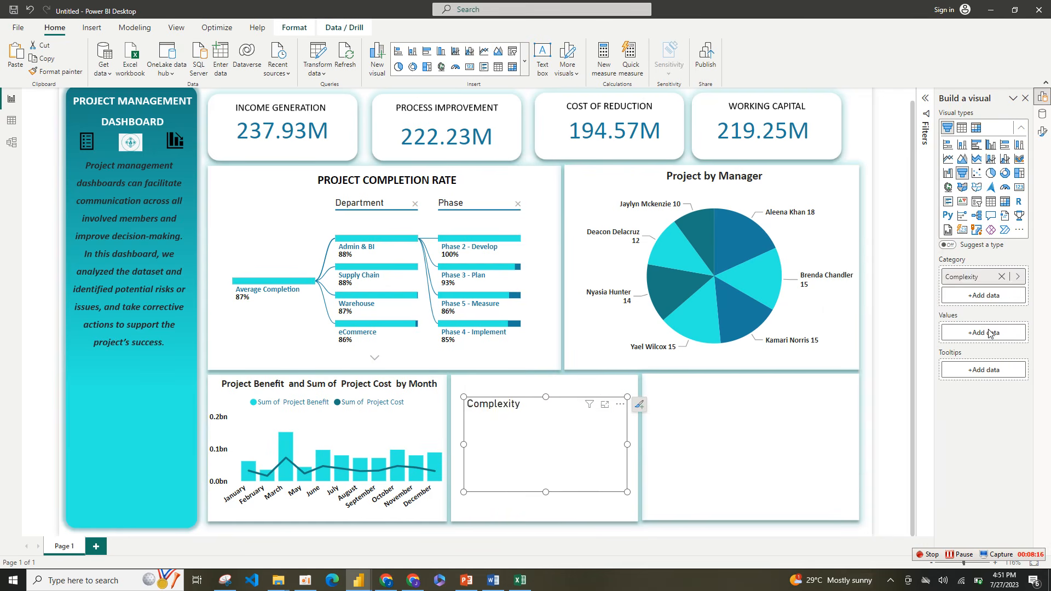
{"action": "left_click", "coordinate": [990, 297]}
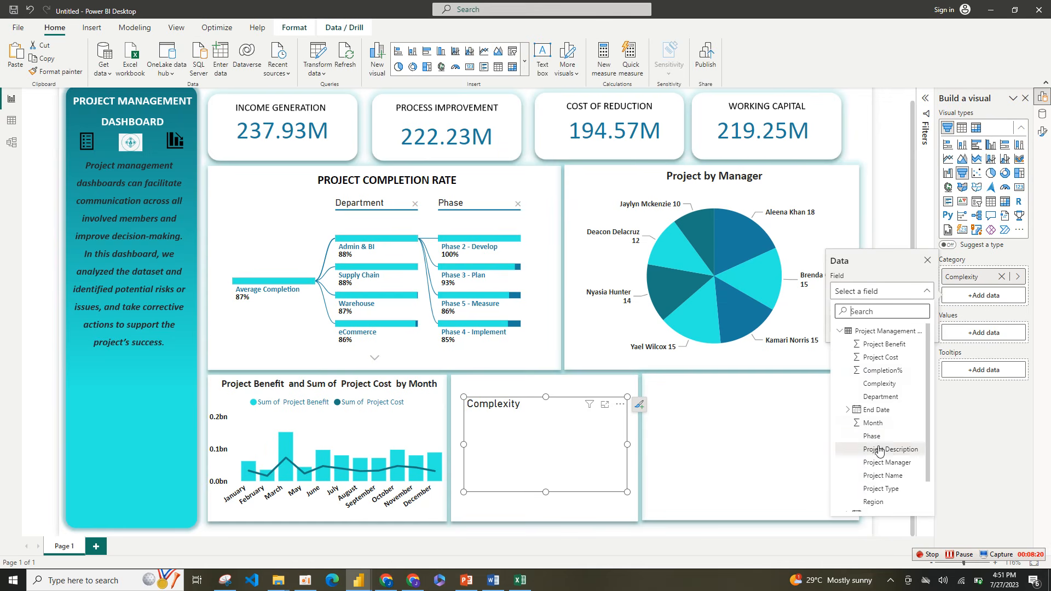
{"action": "left_click", "coordinate": [883, 488]}
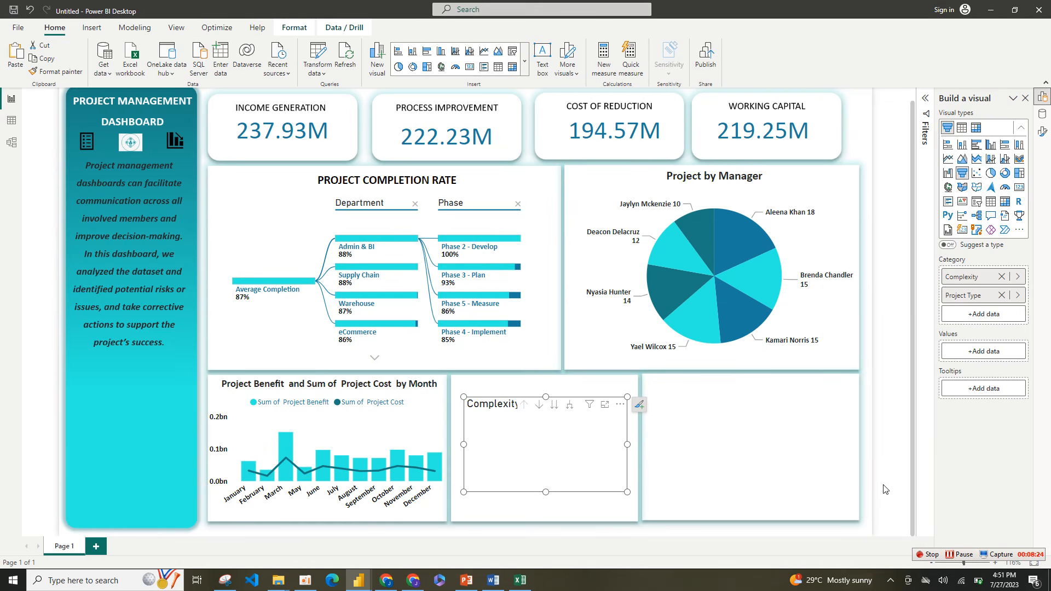
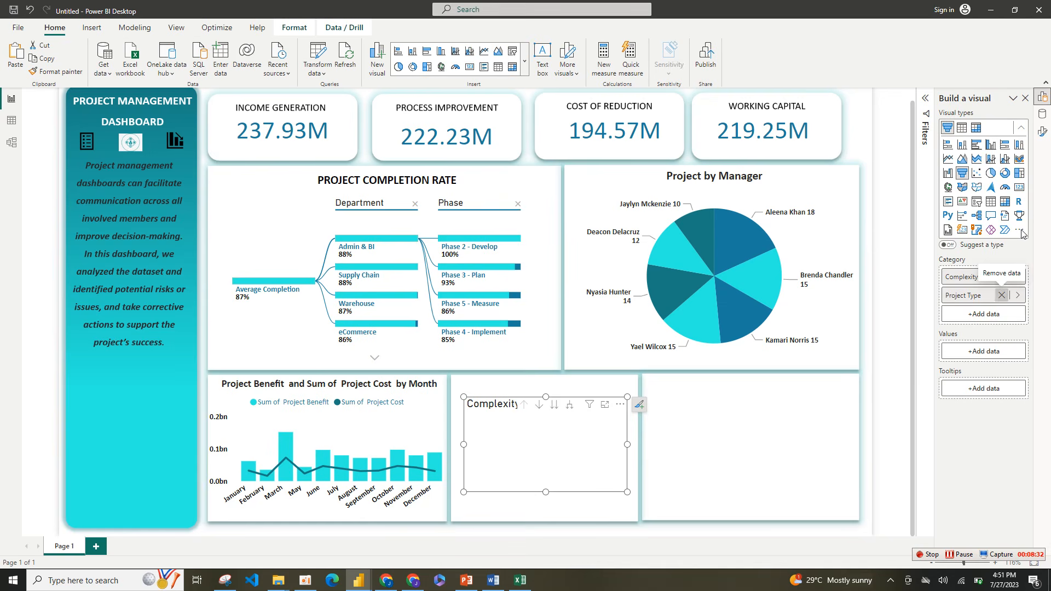
Step: Remove Project Type from the funnel chart's category and add Project Name as its value
{"action": "left_click", "coordinate": [1002, 295]}
{"action": "left_click", "coordinate": [1043, 114]}
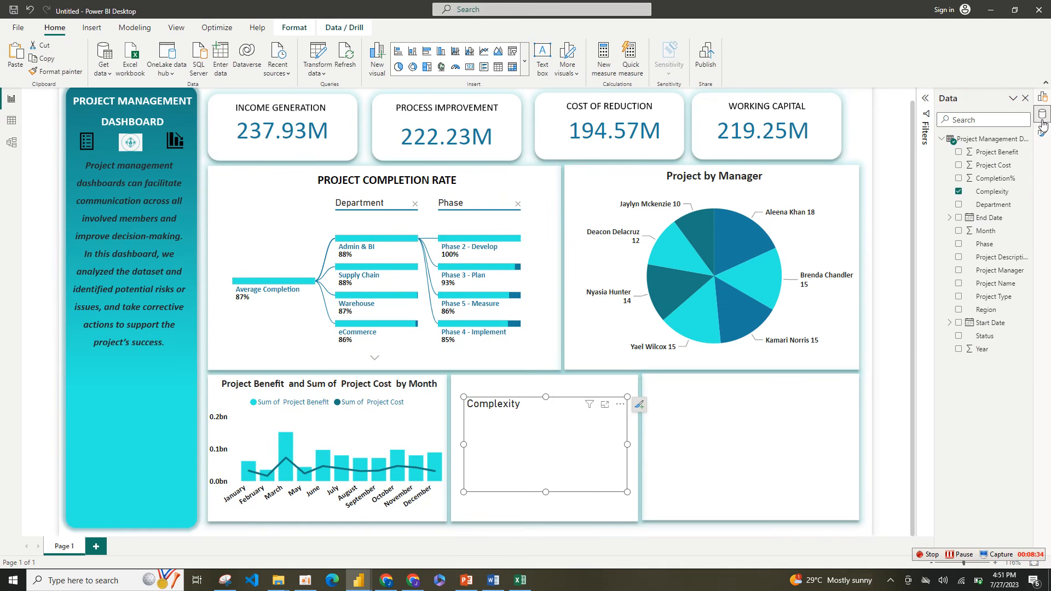
{"action": "left_click", "coordinate": [1042, 131]}
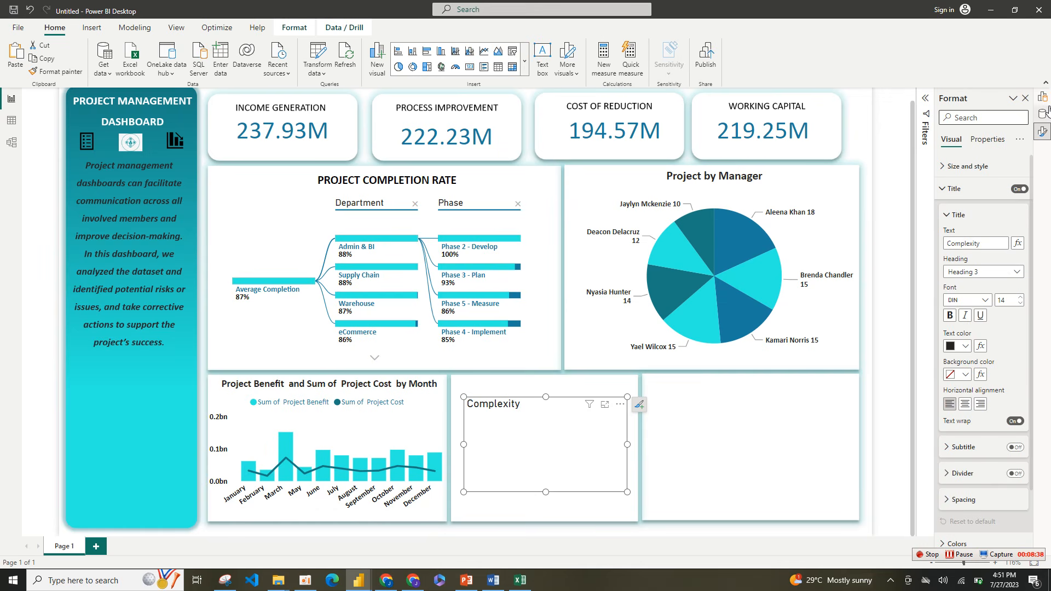
{"action": "right_click", "coordinate": [1046, 102]}
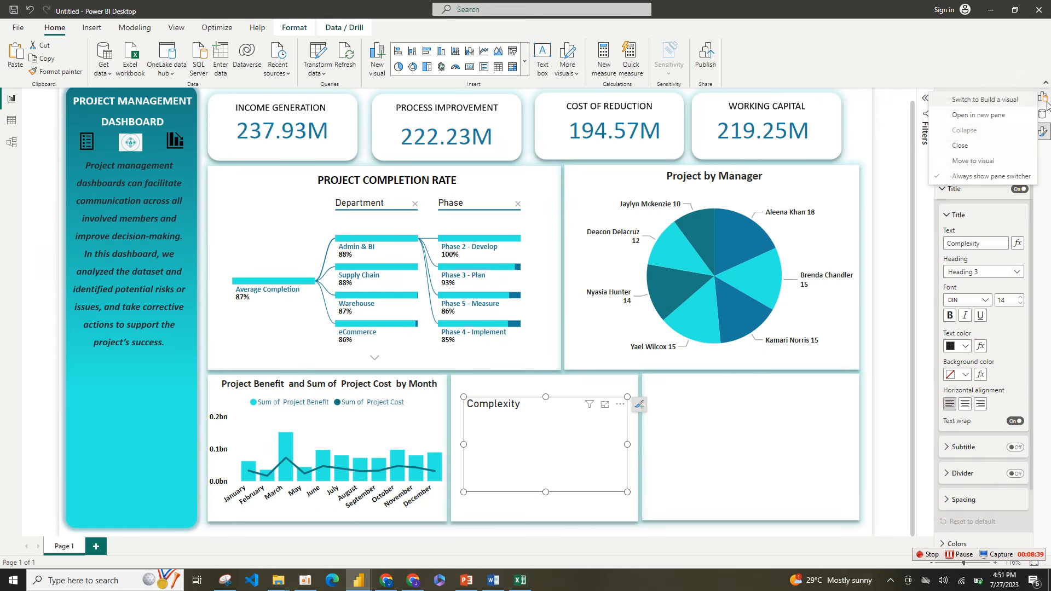
{"action": "left_click", "coordinate": [1000, 118]}
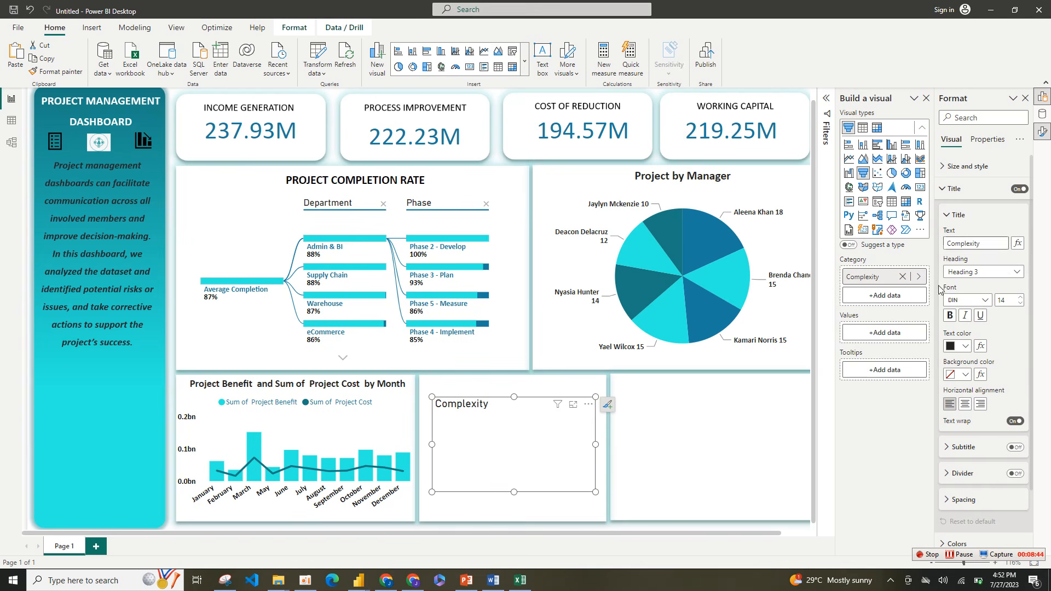
{"action": "left_click", "coordinate": [899, 333]}
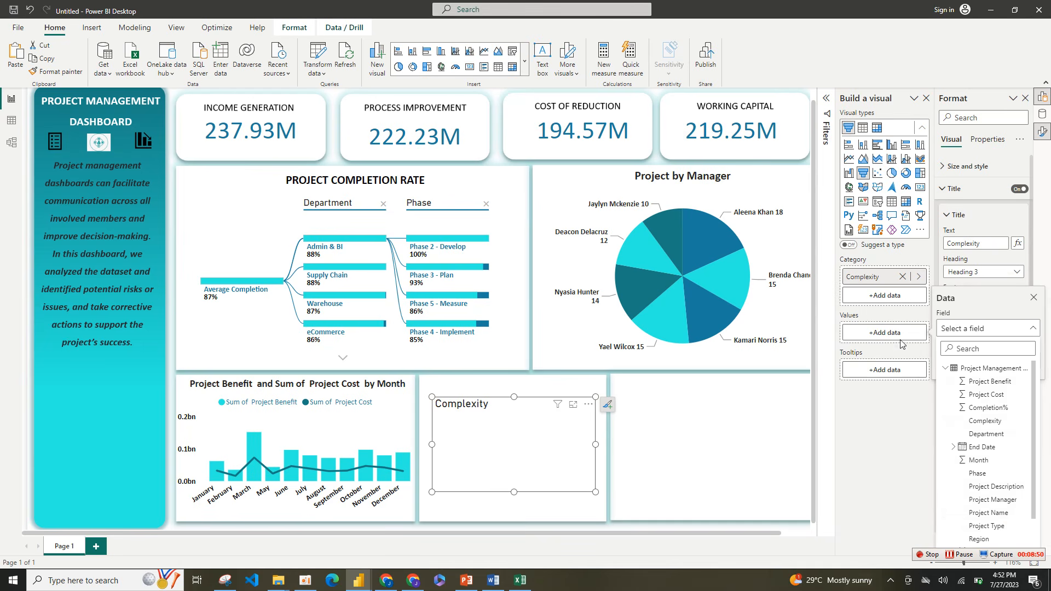
{"action": "left_click", "coordinate": [988, 513]}
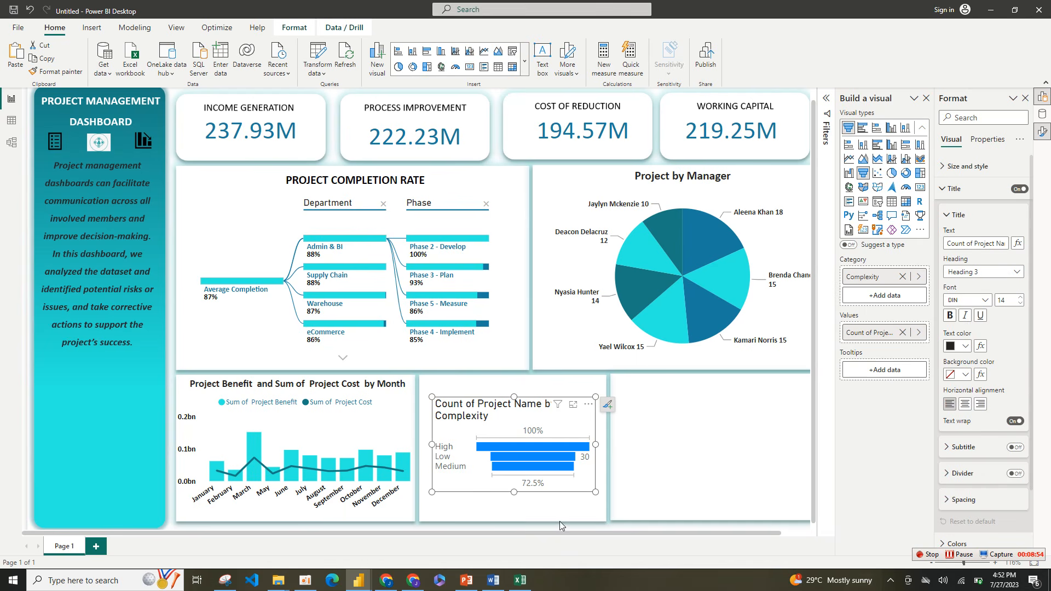
Step: Make the funnel chart taller and slightly narrower, and change its title to "Project by Complexity"
{"action": "left_click_drag", "start_coordinate": [596, 493], "coordinate": [583, 525]}
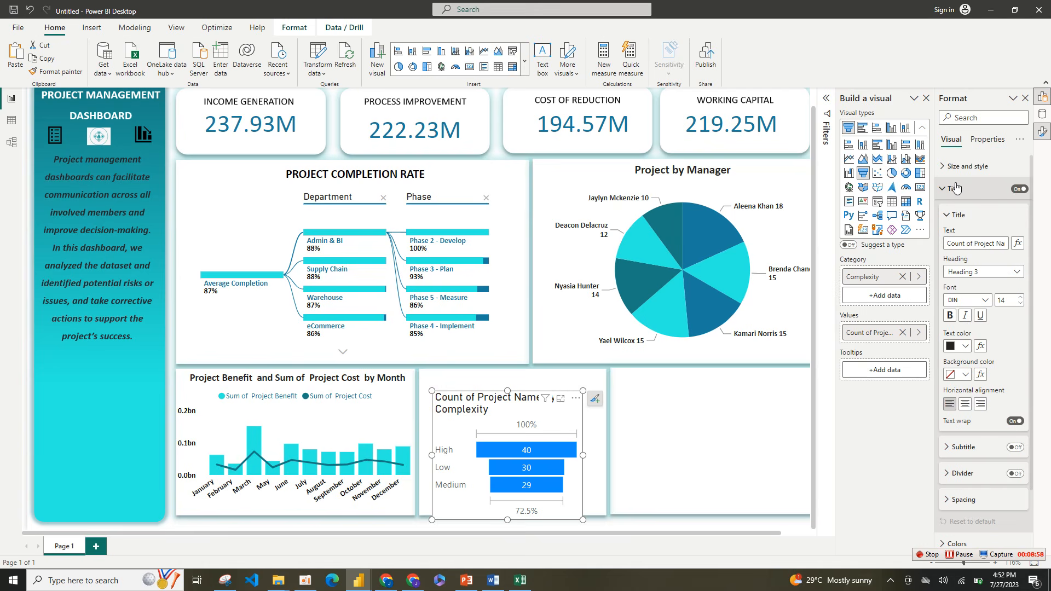
{"action": "left_click", "coordinate": [926, 101]}
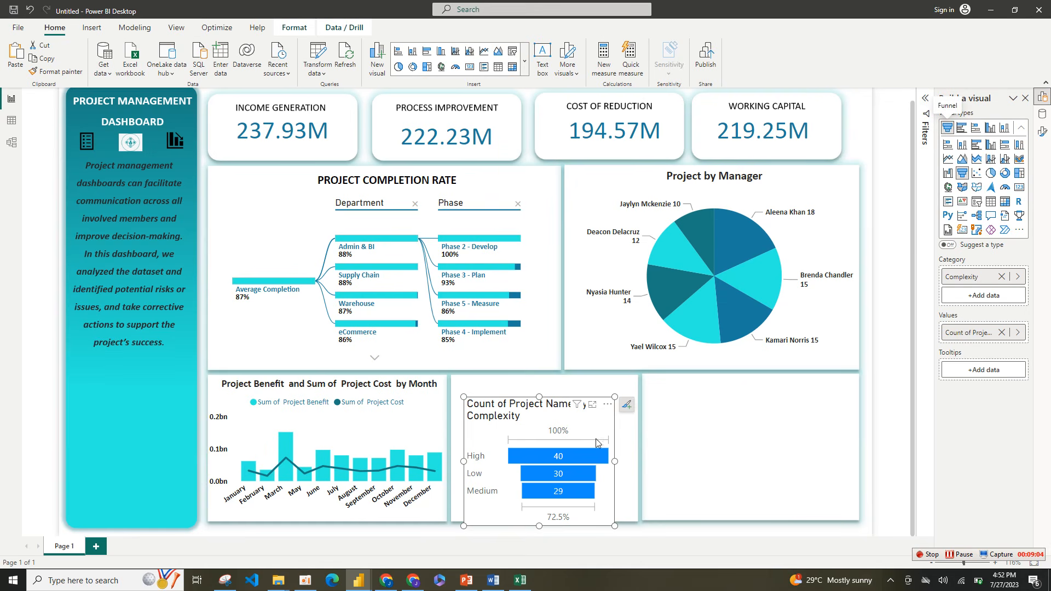
{"action": "right_click", "coordinate": [609, 433]}
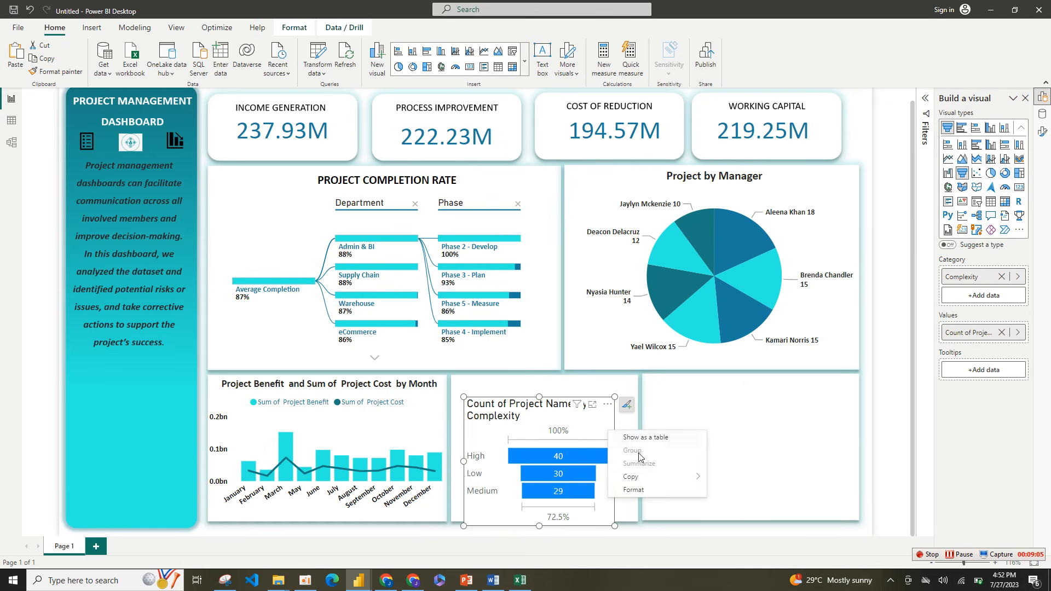
{"action": "left_click", "coordinate": [634, 490]}
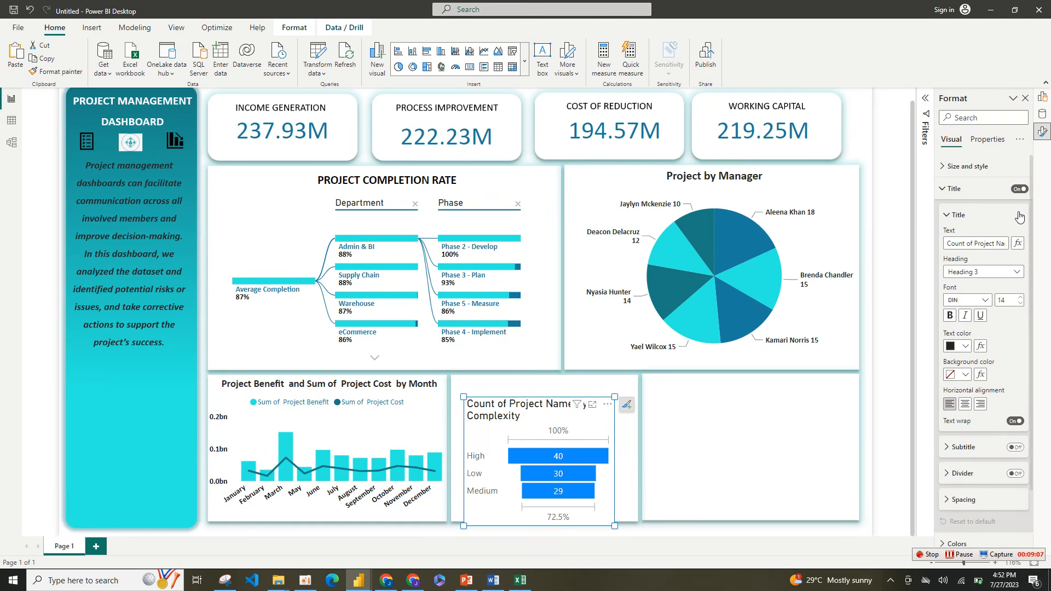
{"action": "left_click", "coordinate": [975, 190]}
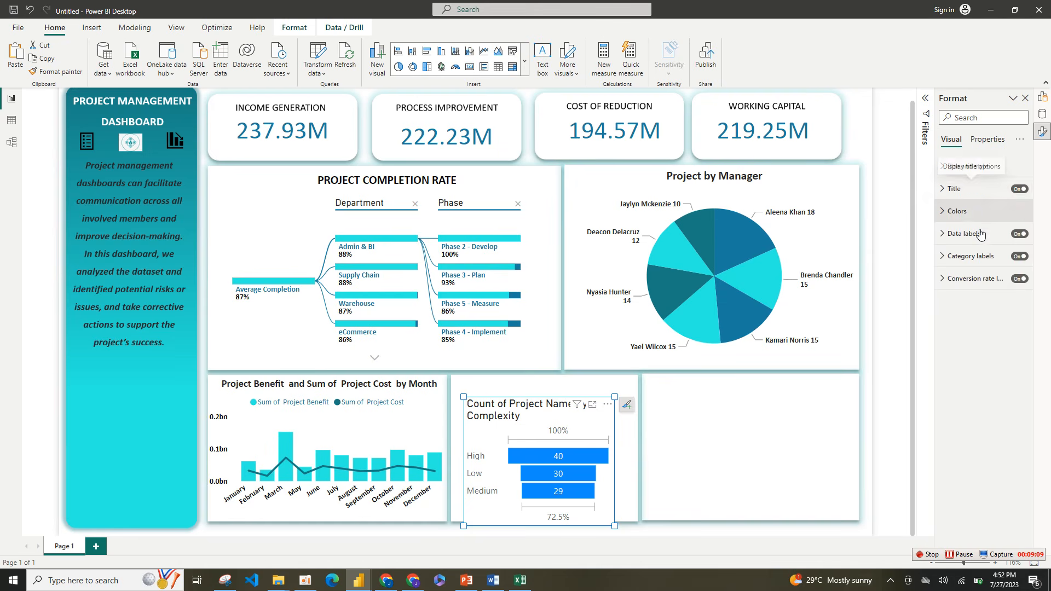
{"action": "left_click", "coordinate": [976, 189]}
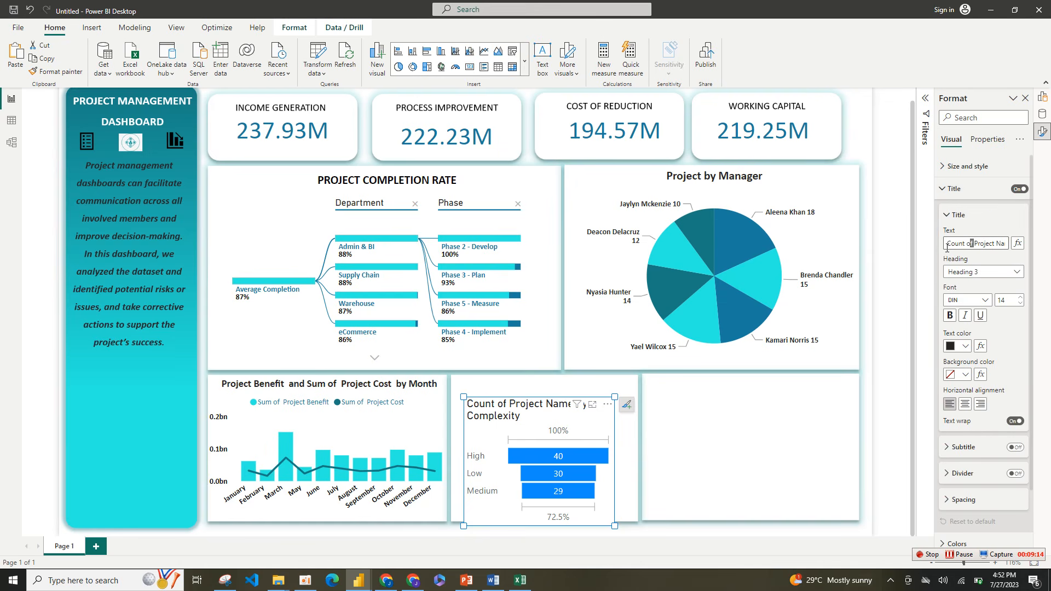
{"action": "left_click_drag", "start_coordinate": [947, 248], "coordinate": [893, 246]}
{"action": "key", "text": "BackSpace"}
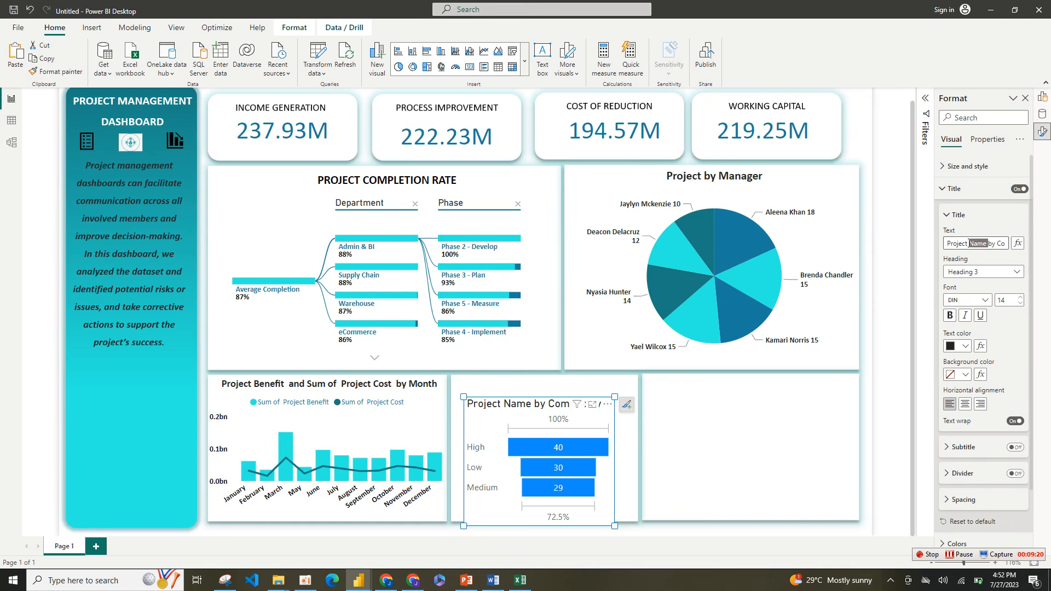
{"action": "key", "text": "BackSpace"}
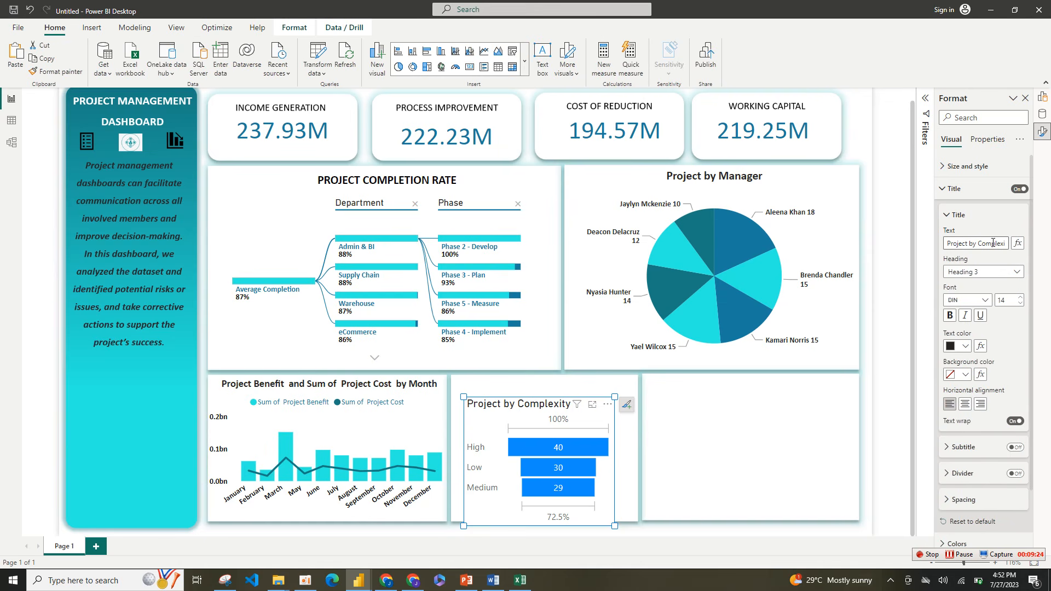
{"action": "left_click_drag", "start_coordinate": [994, 243], "coordinate": [1034, 258]}
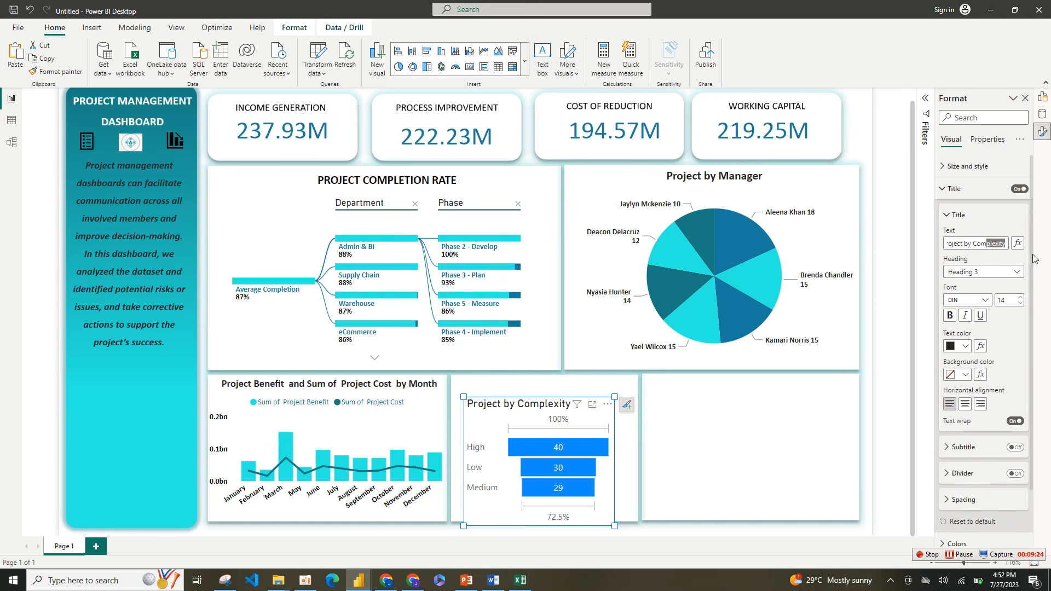
Step: Center the funnel chart's title and format it in black bold Calibri at size 12
{"action": "left_click", "coordinate": [965, 404]}
{"action": "left_click", "coordinate": [965, 346]}
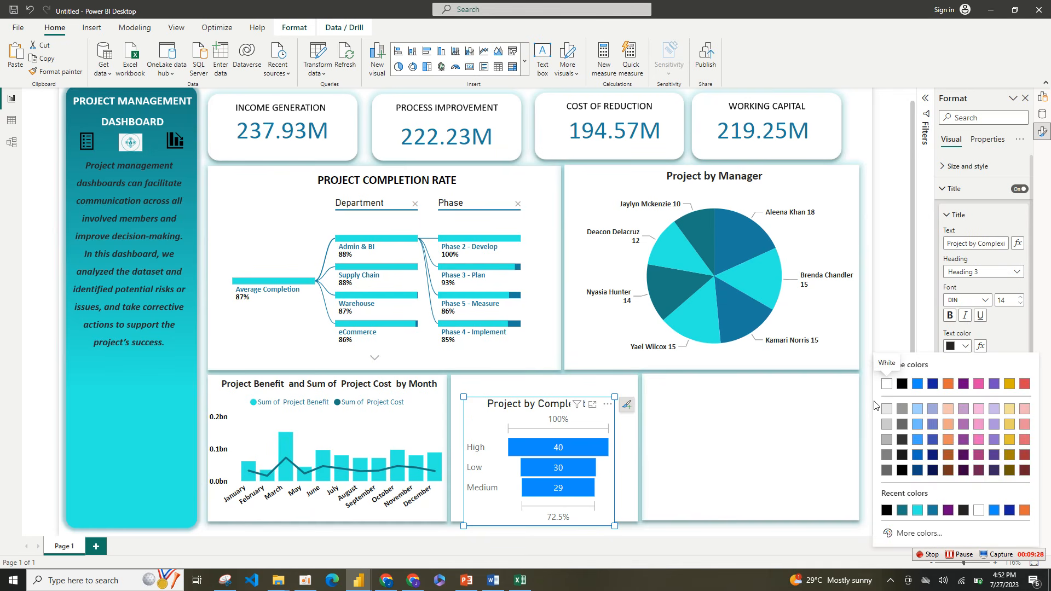
{"action": "left_click", "coordinate": [902, 384]}
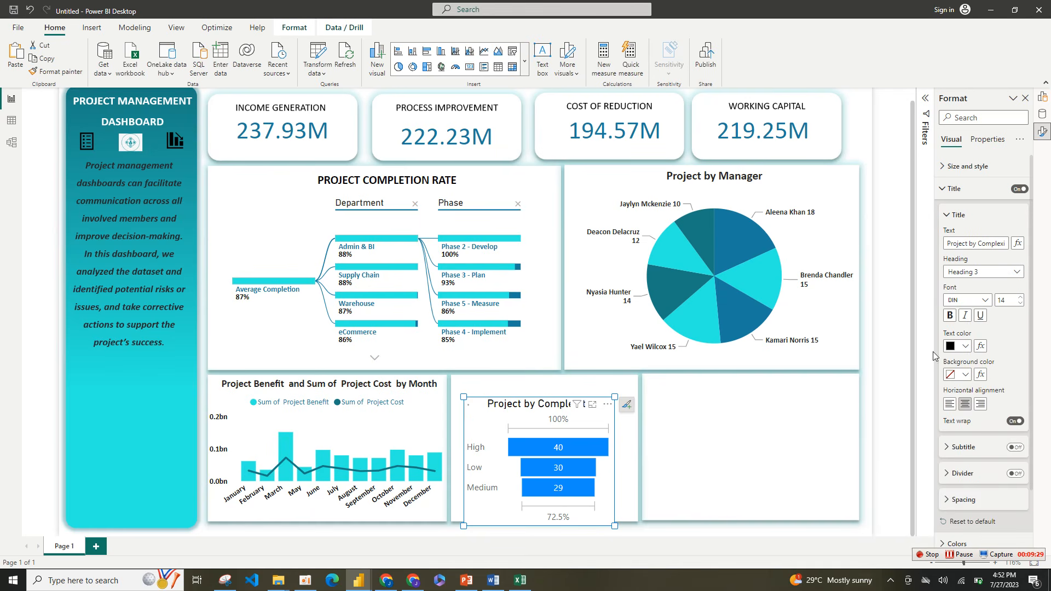
{"action": "left_click", "coordinate": [984, 301]}
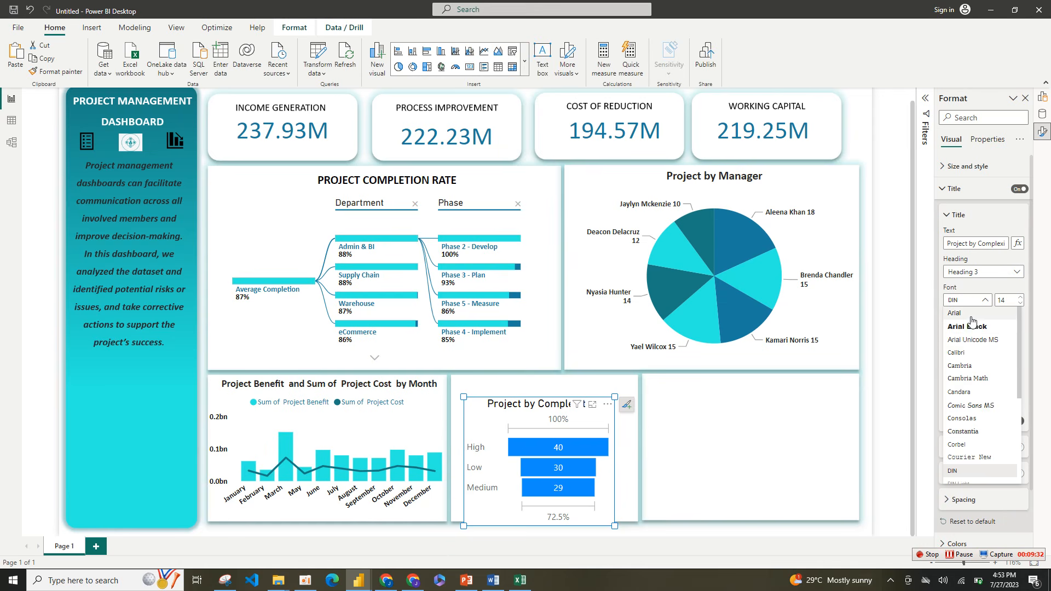
{"action": "left_click", "coordinate": [968, 352]}
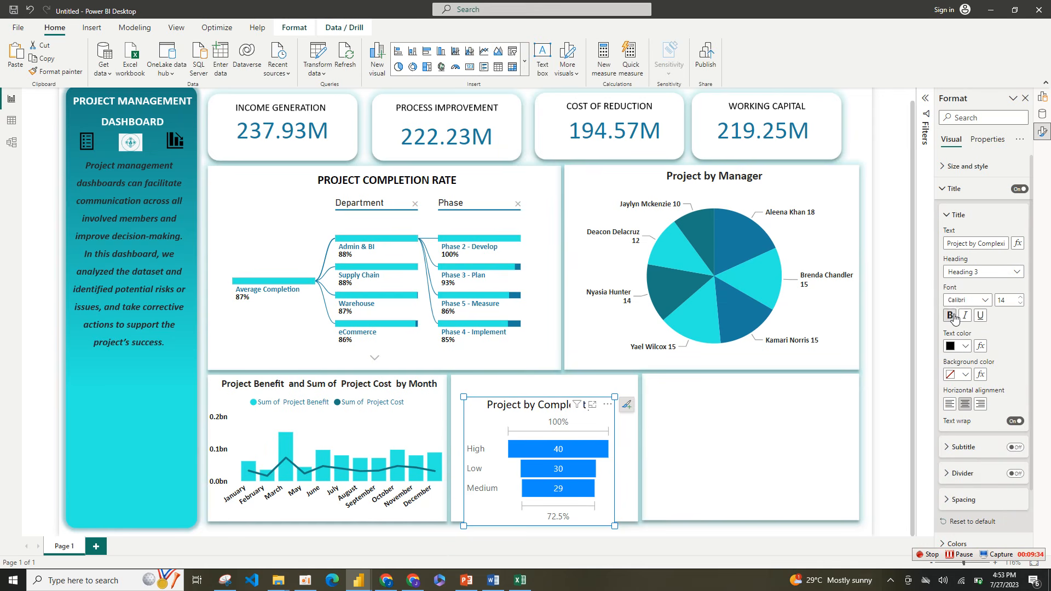
{"action": "left_click", "coordinate": [950, 315]}
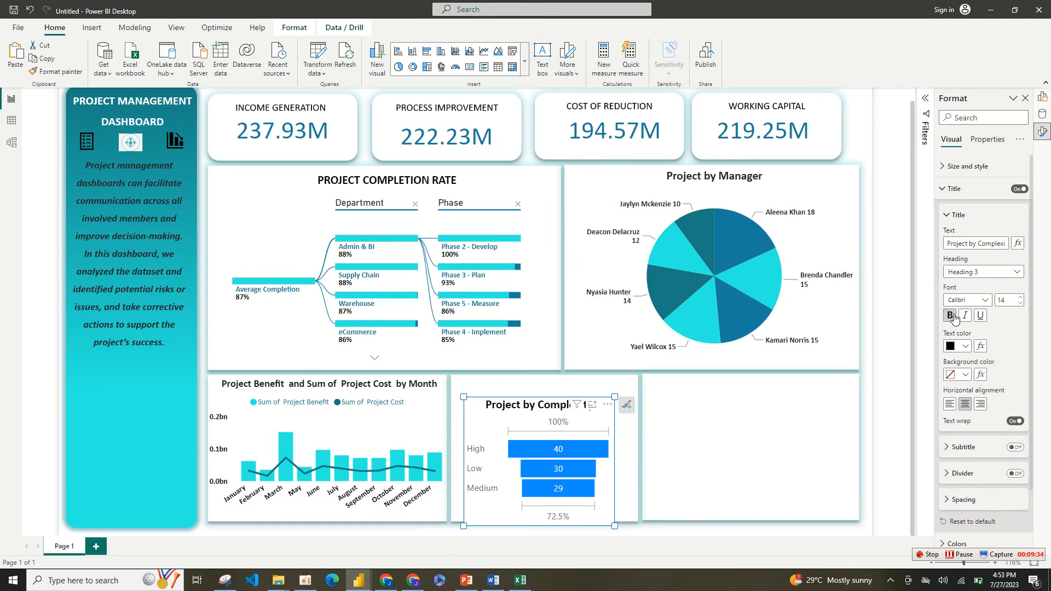
{"action": "left_click", "coordinate": [1021, 304]}
{"action": "left_click", "coordinate": [1021, 305]}
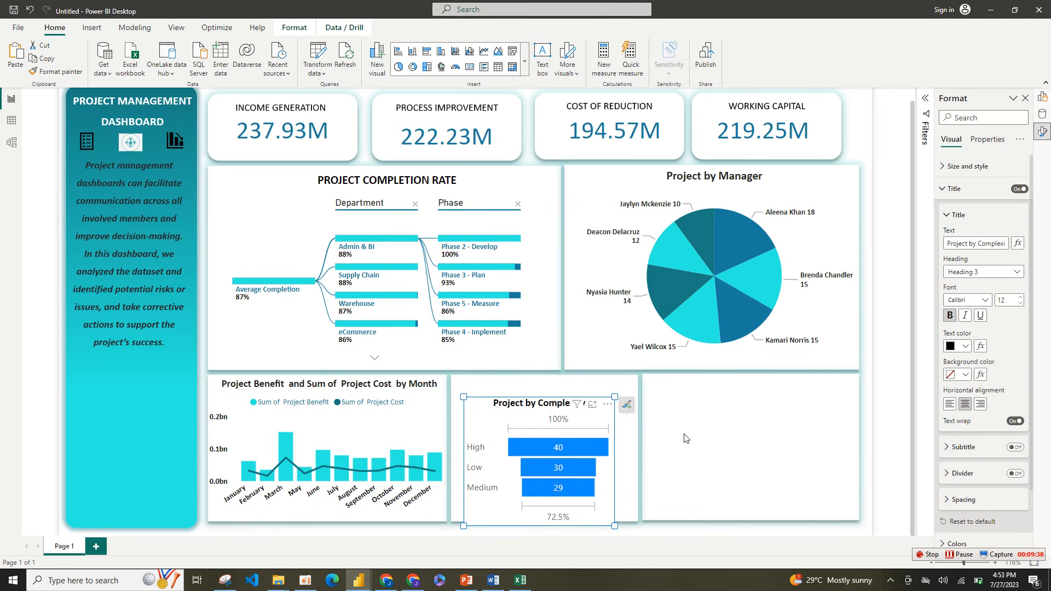
Step: Move the funnel chart up to the top of its card and enlarge it slightly to fill the card
{"action": "left_click_drag", "start_coordinate": [612, 405], "coordinate": [612, 386]}
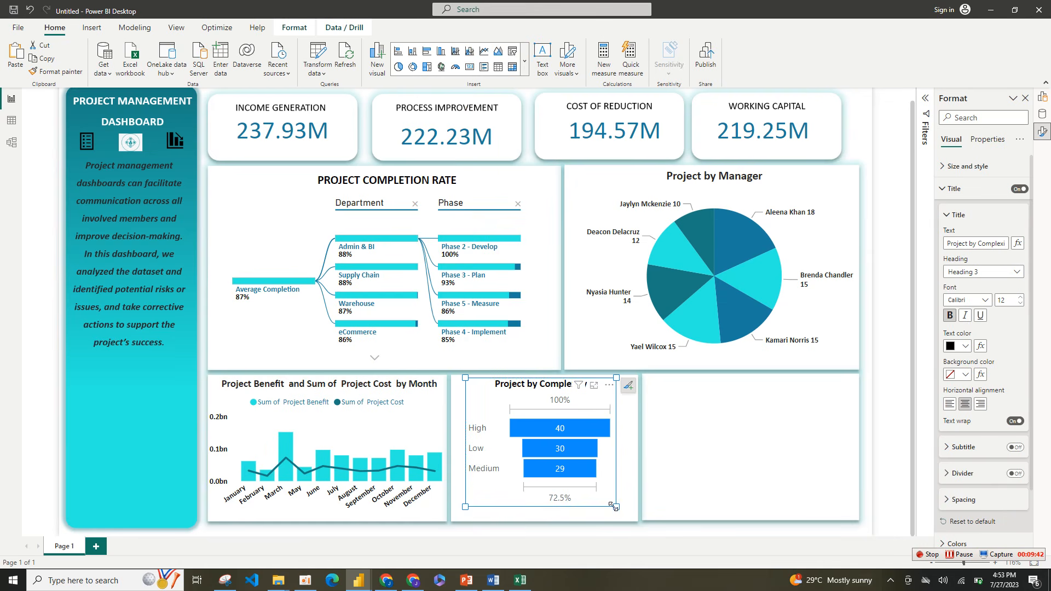
{"action": "left_click_drag", "start_coordinate": [614, 508], "coordinate": [631, 513]}
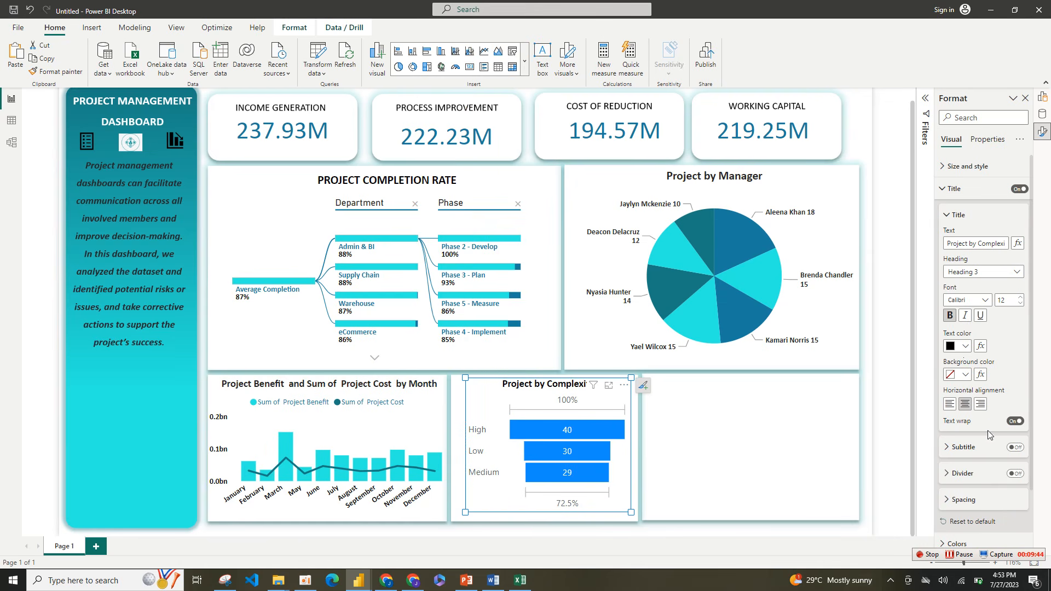
{"action": "left_click", "coordinate": [953, 191]}
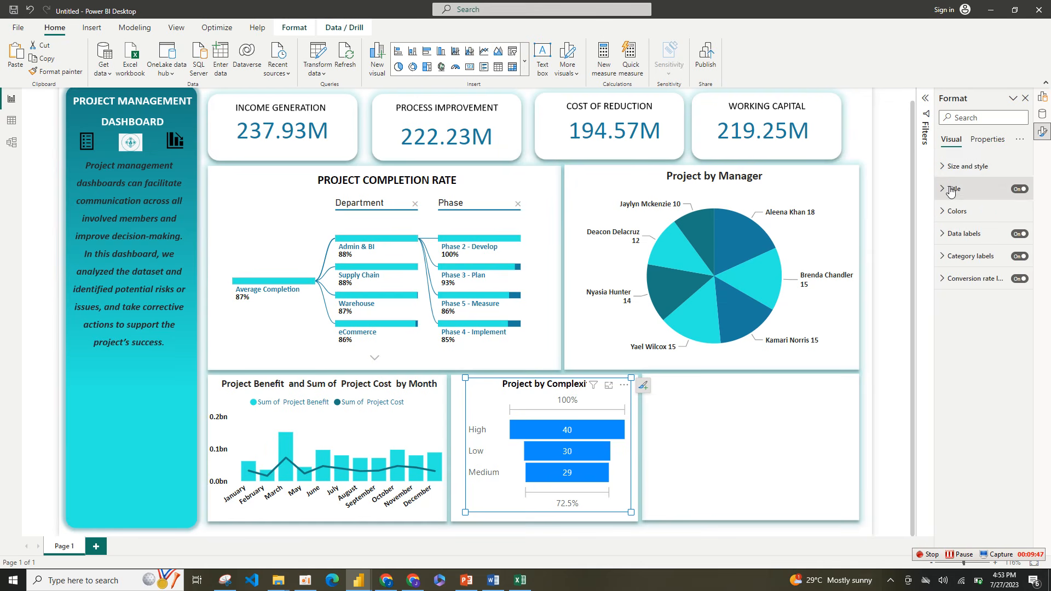
{"action": "left_click", "coordinate": [977, 238]}
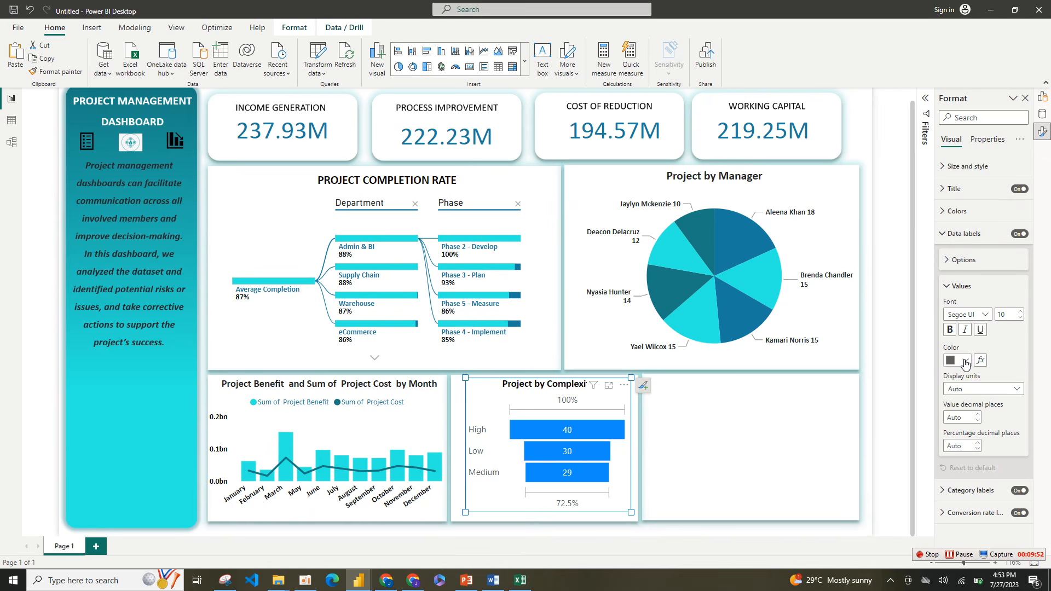
{"action": "left_click", "coordinate": [1022, 234]}
{"action": "left_click", "coordinate": [1021, 234]}
{"action": "left_click", "coordinate": [942, 234]}
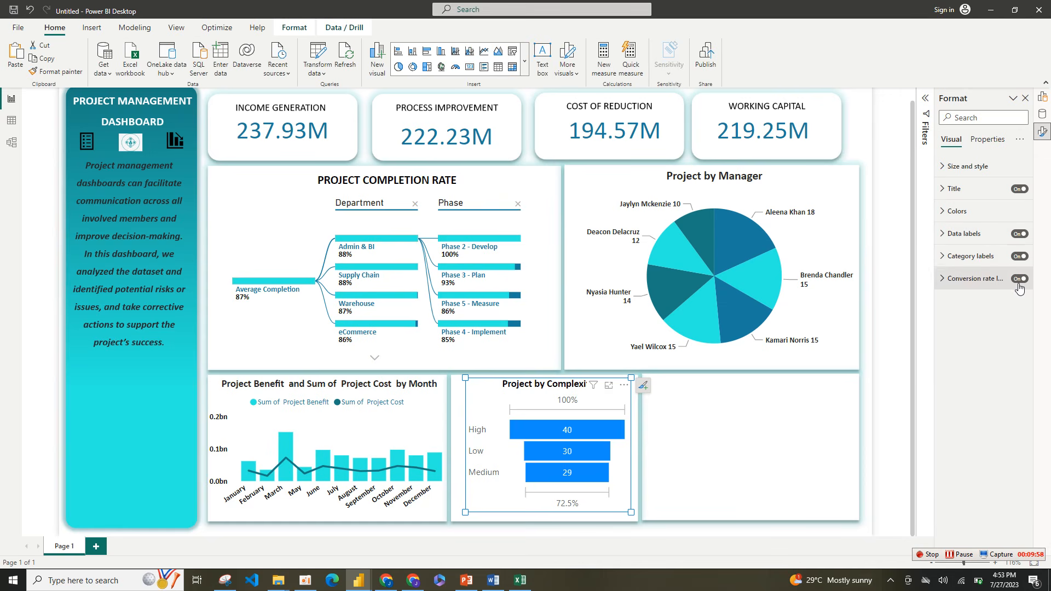
Step: Turn off the funnel chart's conversion rate labels
{"action": "left_click", "coordinate": [1020, 279]}
{"action": "left_click", "coordinate": [1020, 278]}
{"action": "left_click", "coordinate": [1021, 279]}
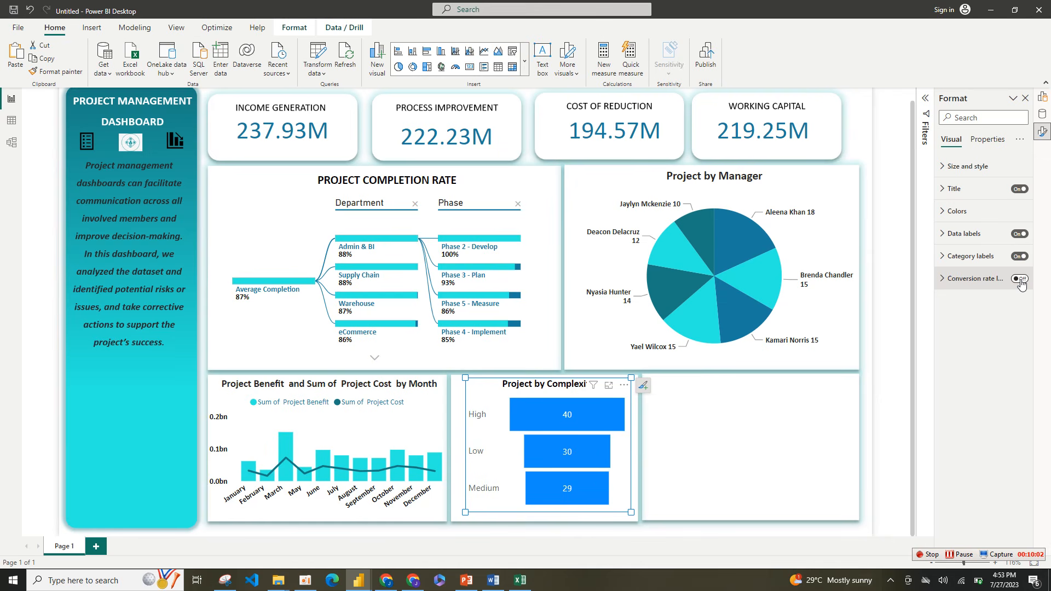
Step: Format the funnel chart's data label values in black bold Calibri
{"action": "left_click", "coordinate": [992, 235]}
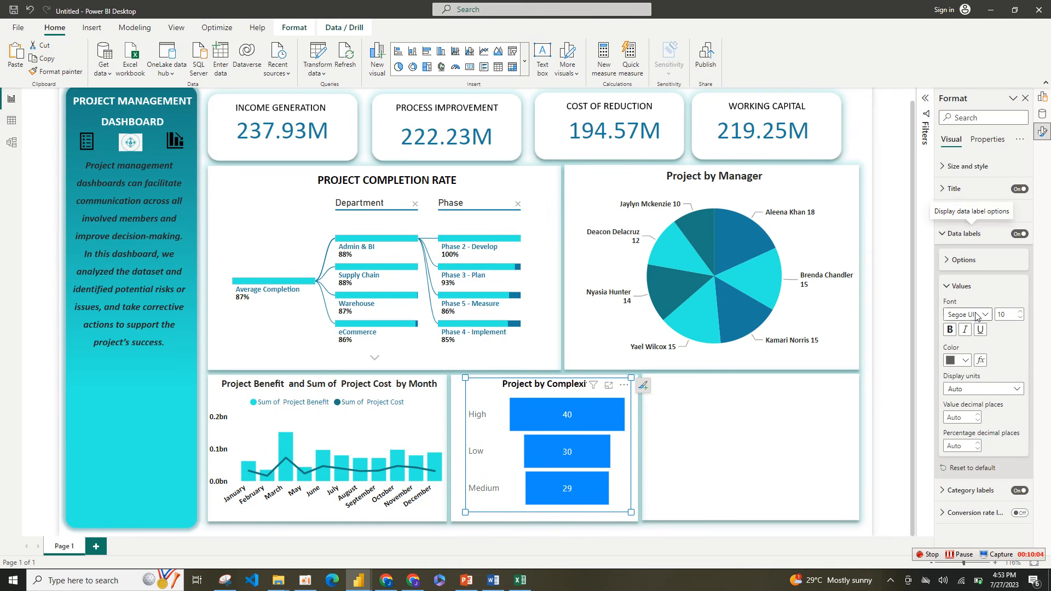
{"action": "left_click", "coordinate": [965, 360]}
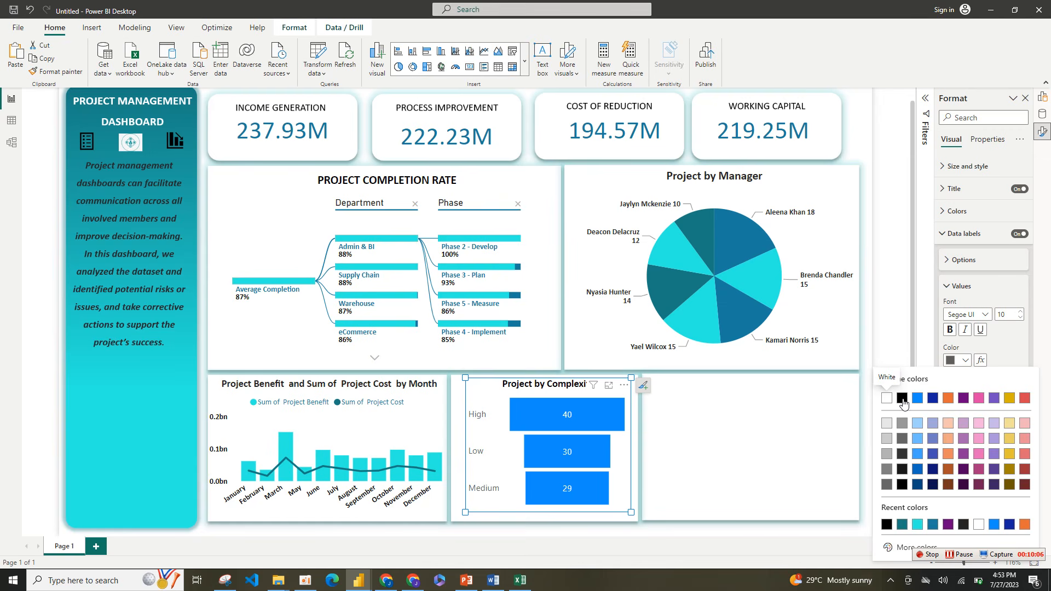
{"action": "left_click", "coordinate": [903, 399]}
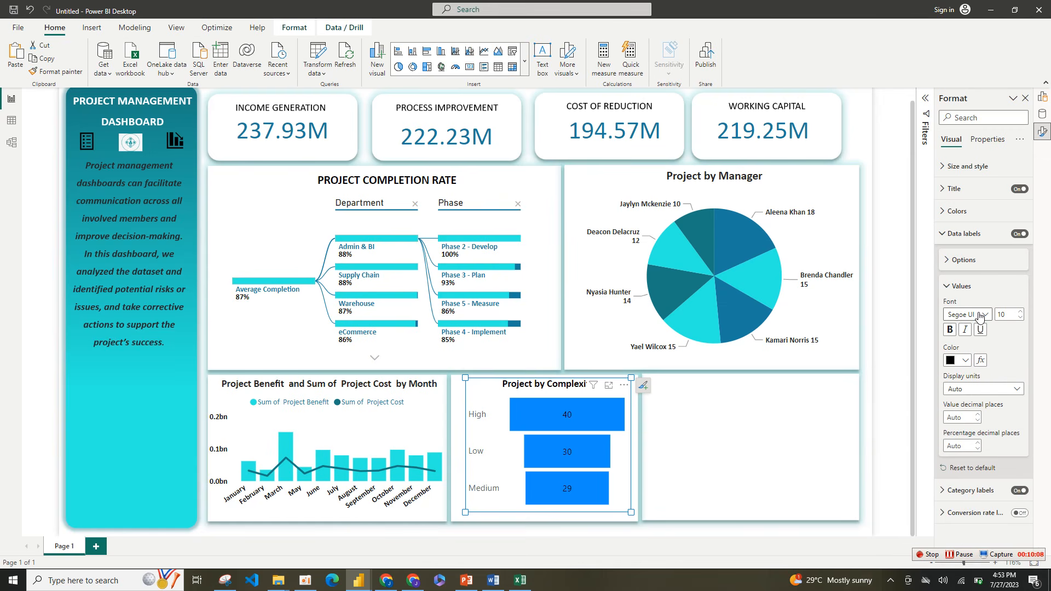
{"action": "left_click", "coordinate": [950, 329]}
{"action": "left_click", "coordinate": [977, 316]}
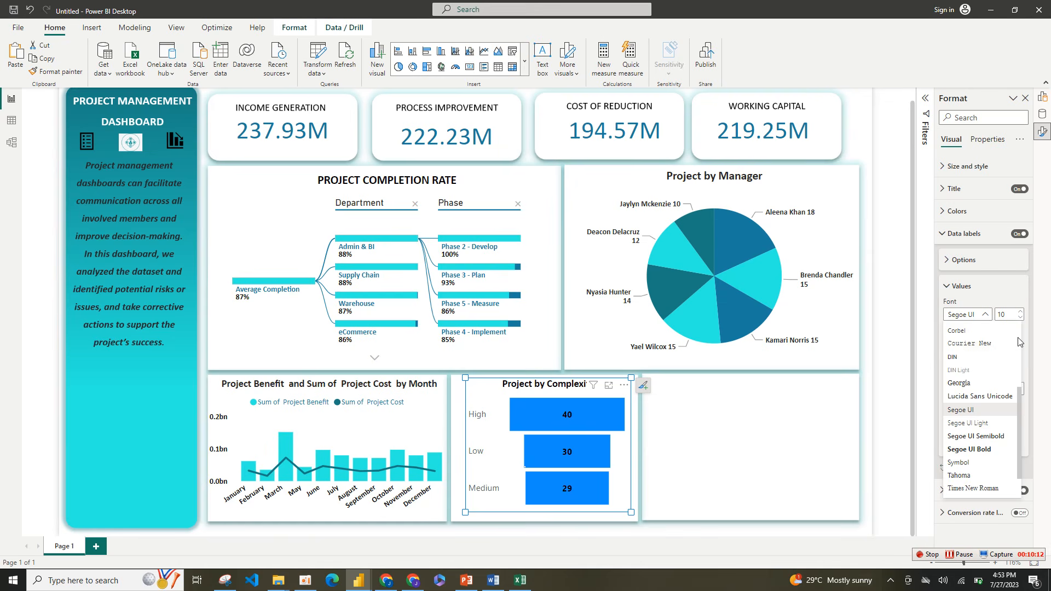
{"action": "scroll", "coordinate": [989, 370], "scroll_direction": "up", "scroll_amount": 3}
{"action": "left_click", "coordinate": [988, 369]}
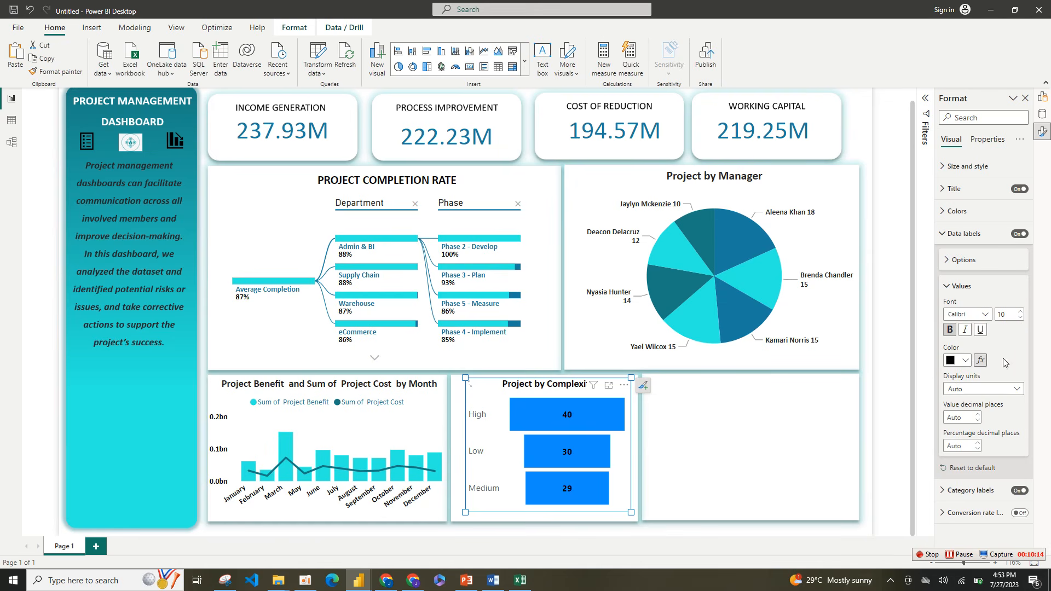
{"action": "left_click", "coordinate": [952, 287]}
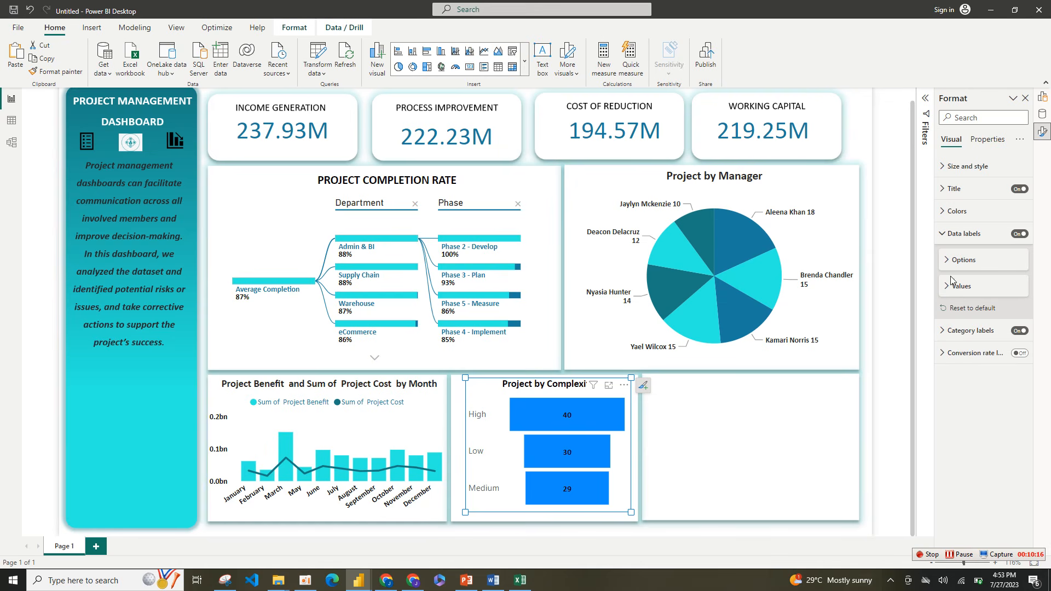
{"action": "left_click", "coordinate": [952, 267]}
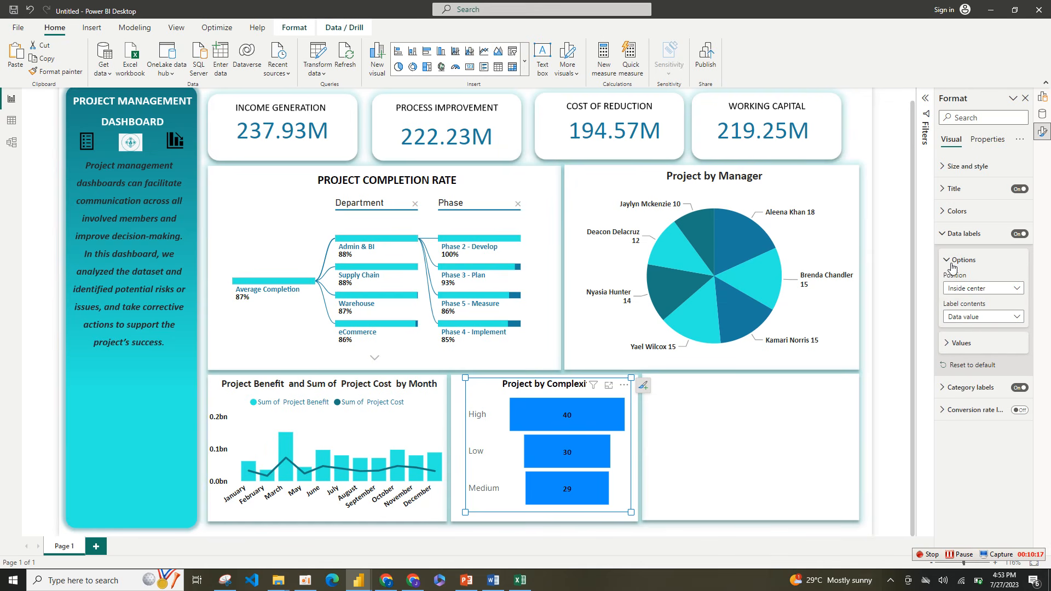
{"action": "left_click", "coordinate": [959, 234]}
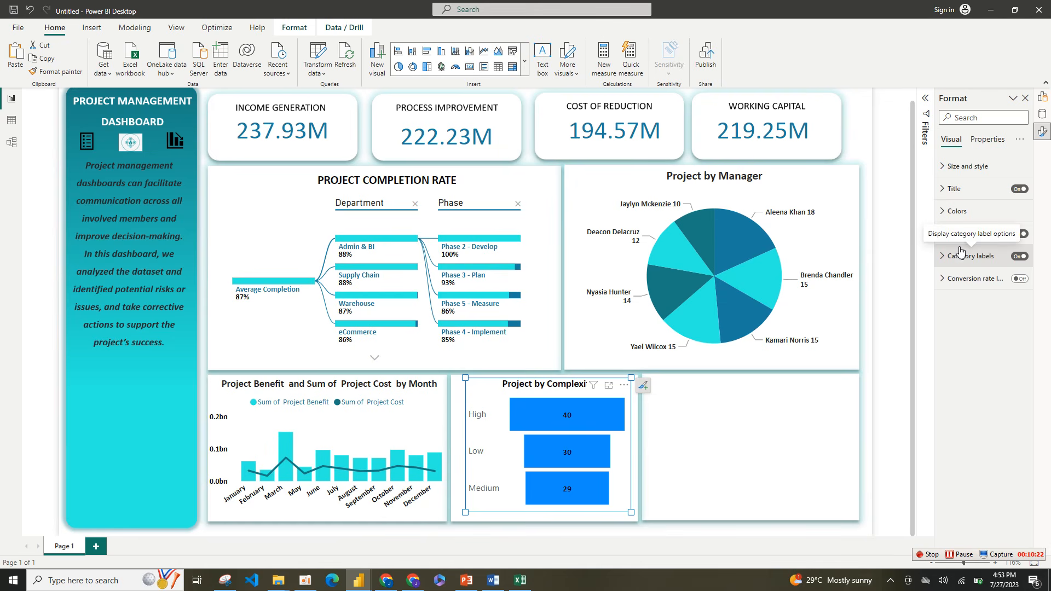
Step: Recolor the funnel chart's bars in the bright turquoise already used in the dashboard's other charts
{"action": "left_click", "coordinate": [958, 212]}
{"action": "left_click", "coordinate": [967, 248]}
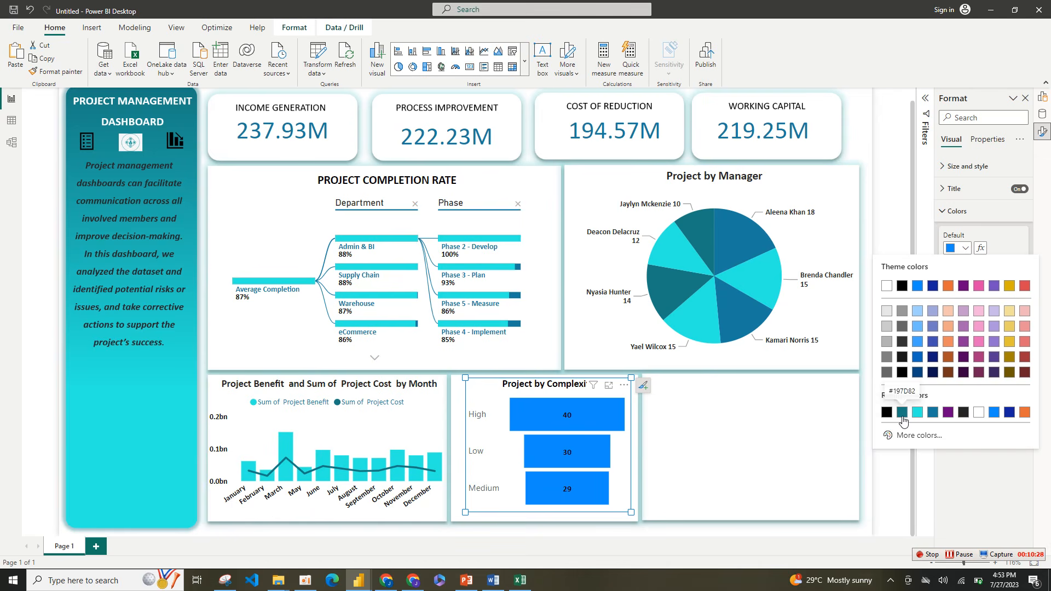
{"action": "left_click", "coordinate": [903, 413]}
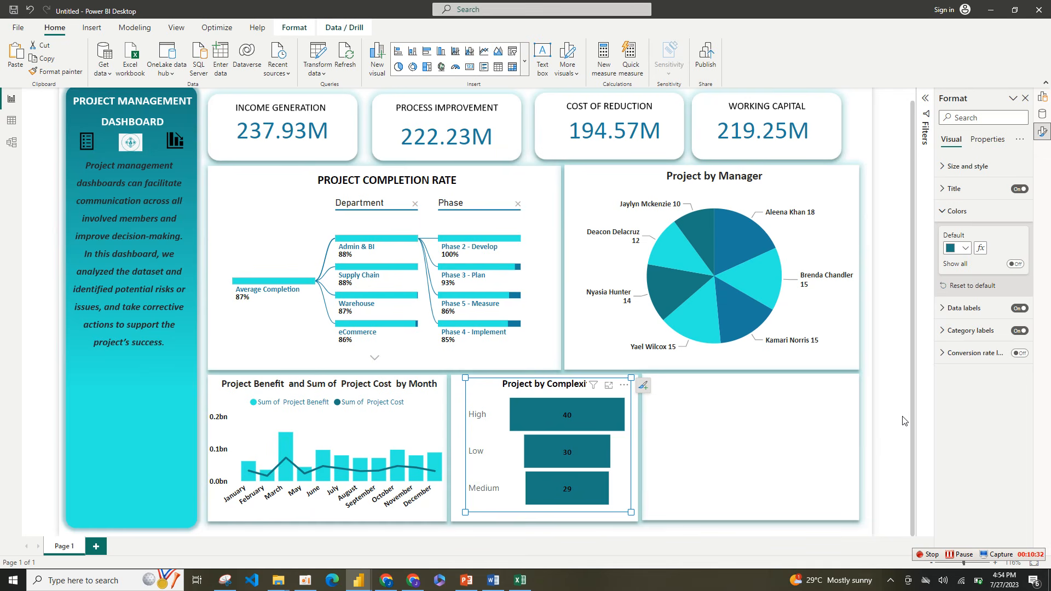
{"action": "left_click", "coordinate": [971, 250]}
{"action": "left_click", "coordinate": [937, 417]}
{"action": "left_click", "coordinate": [964, 252]}
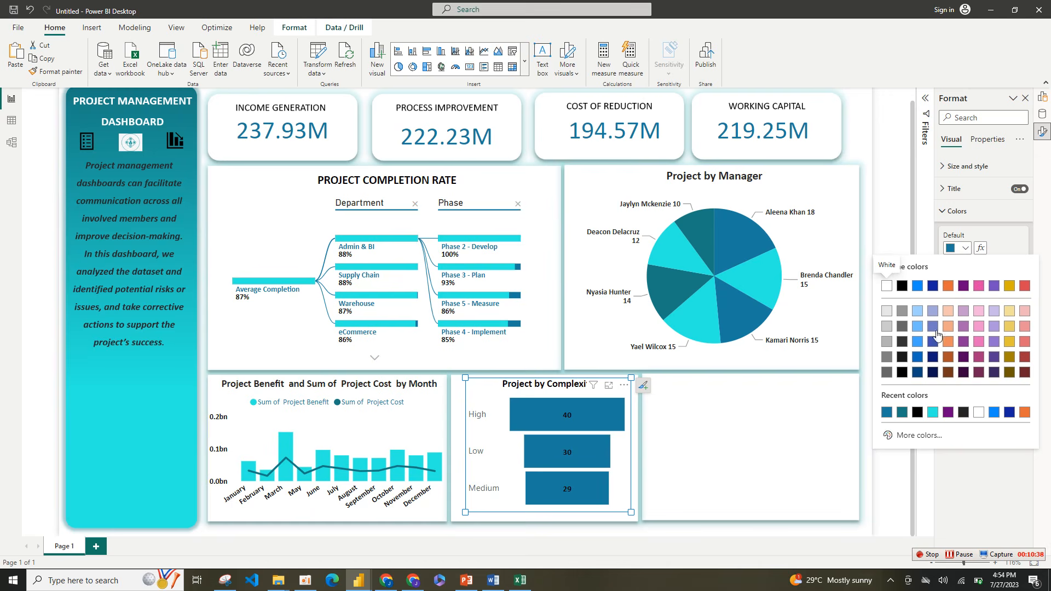
{"action": "left_click", "coordinate": [933, 414]}
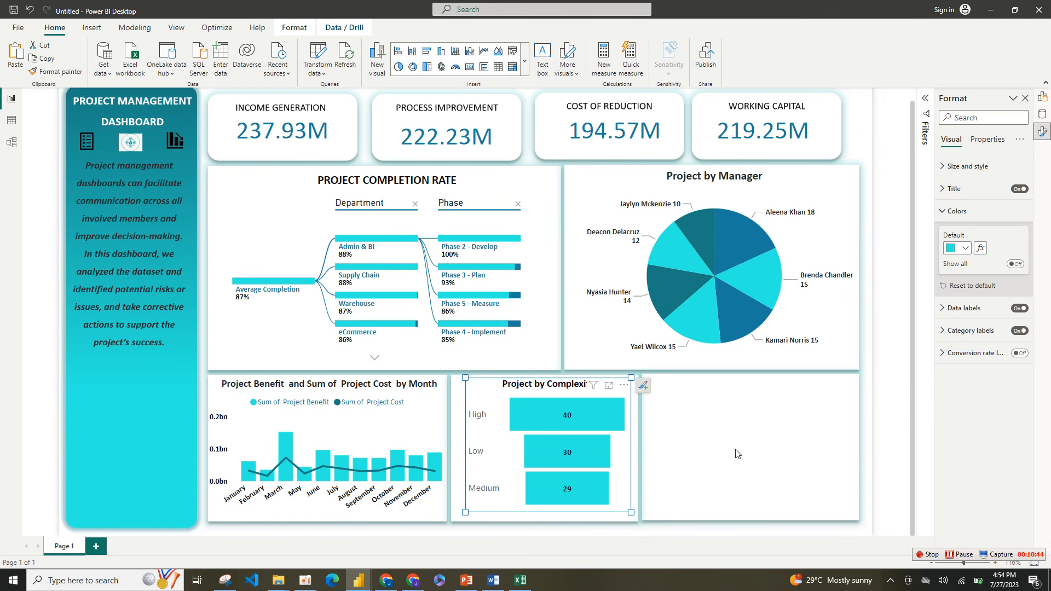
Step: Format the funnel chart's category labels in black Calibri and enlarge the chart slightly to fill its card
{"action": "left_click", "coordinate": [972, 331]}
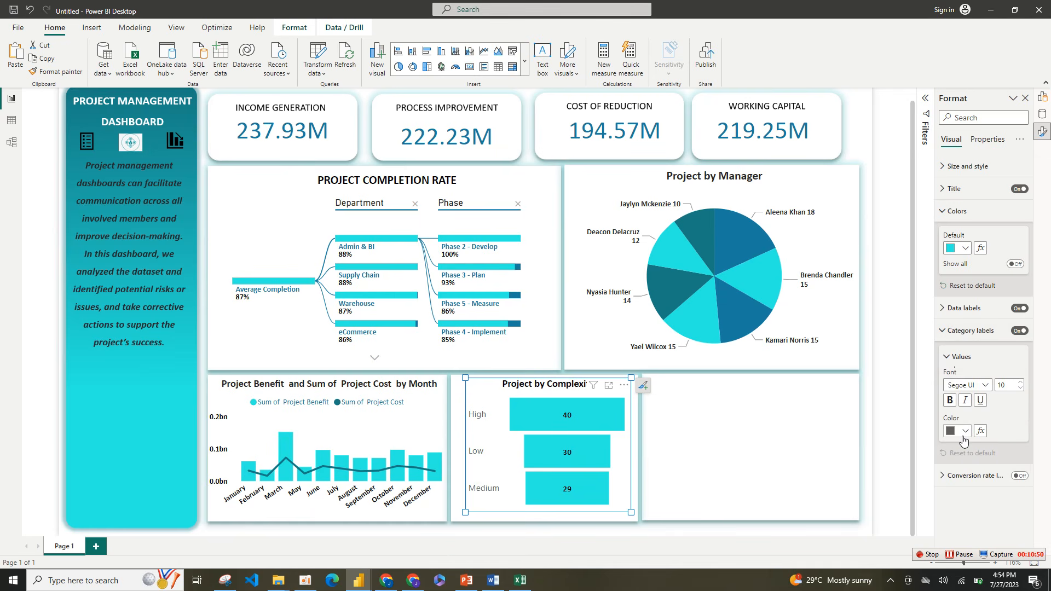
{"action": "left_click", "coordinate": [964, 433]}
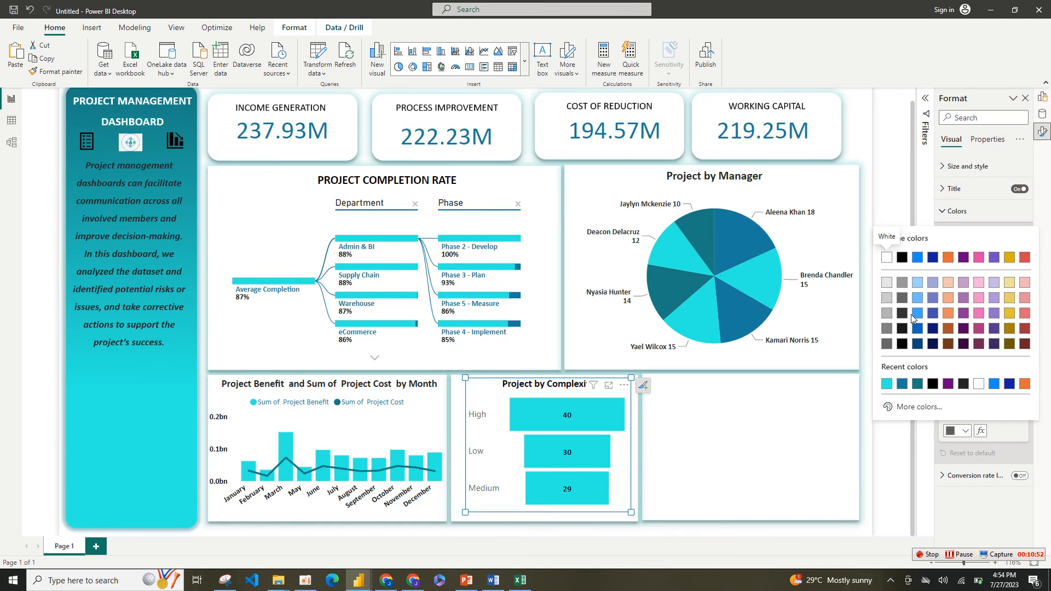
{"action": "left_click", "coordinate": [902, 259]}
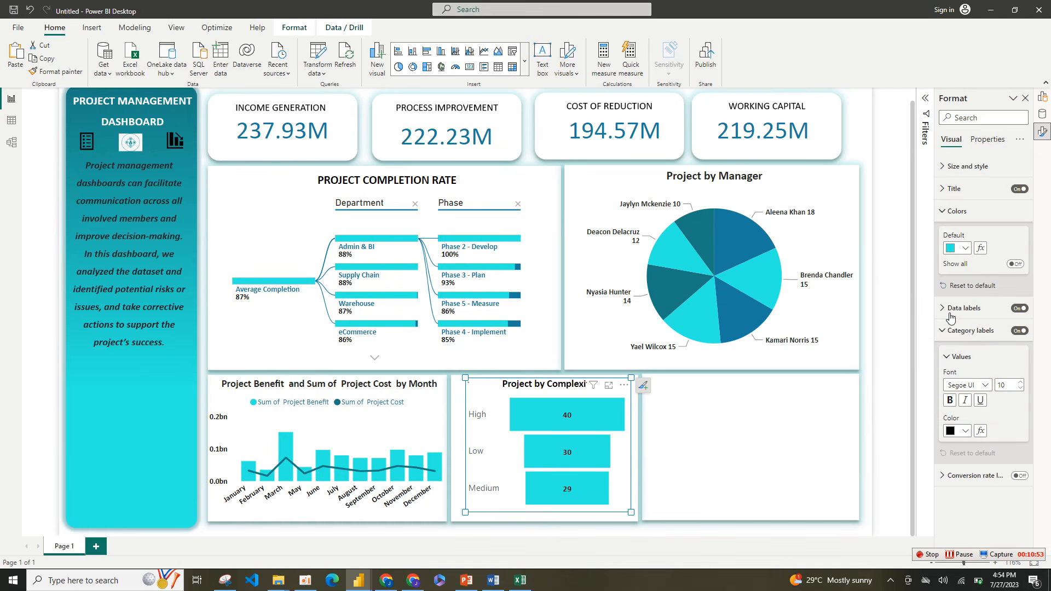
{"action": "left_click", "coordinate": [986, 386]}
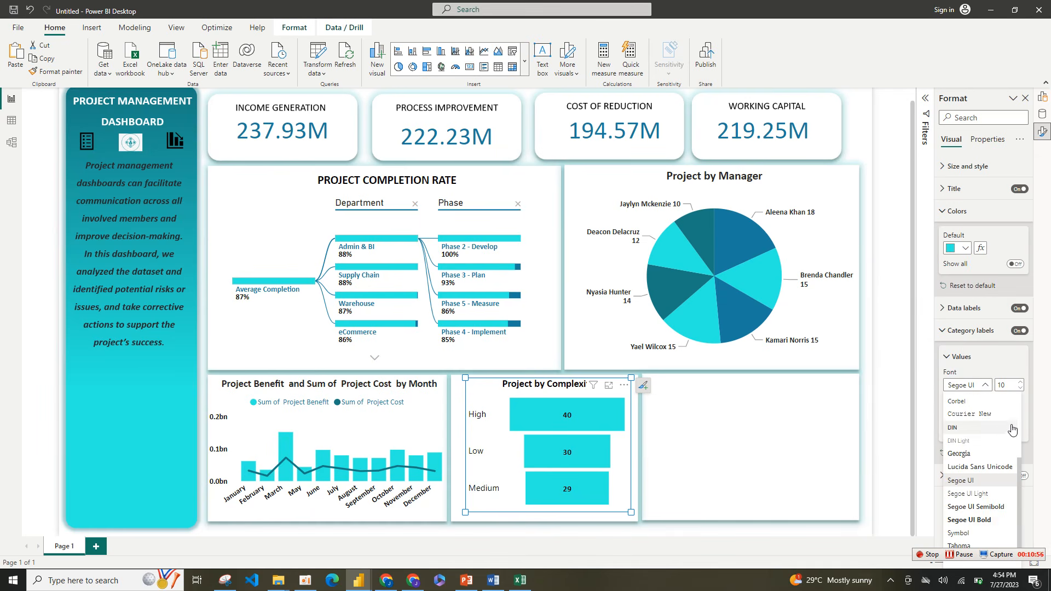
{"action": "scroll", "coordinate": [1021, 423], "scroll_direction": "up", "scroll_amount": 3}
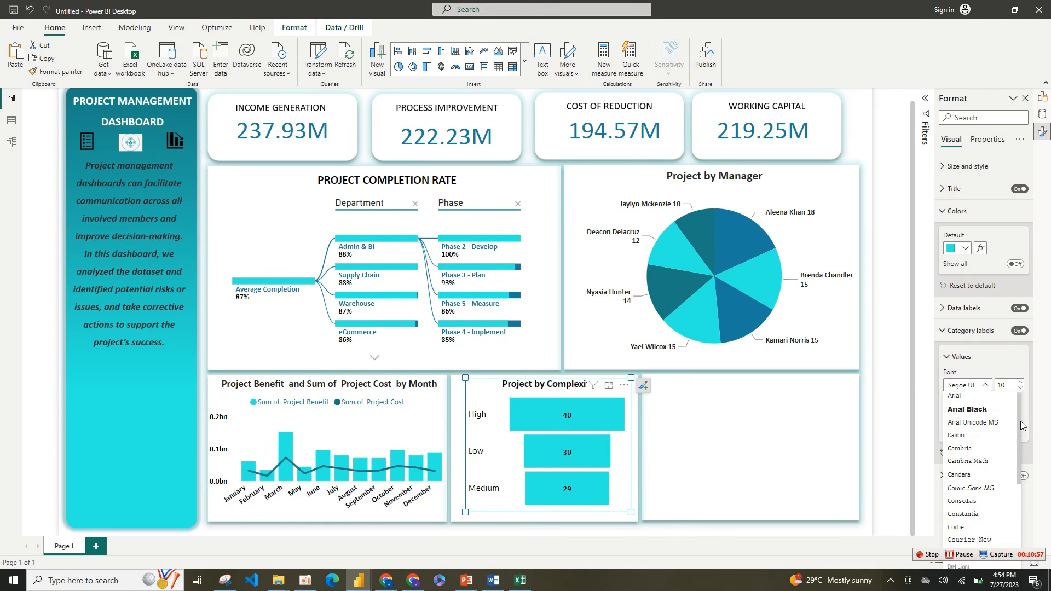
{"action": "left_click", "coordinate": [987, 439]}
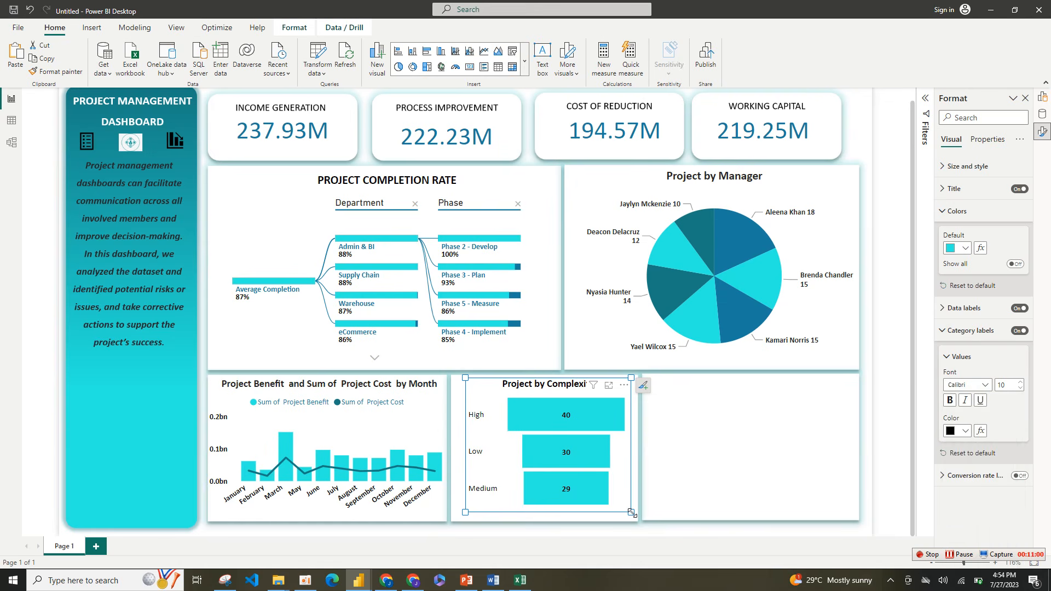
{"action": "mouse_move", "coordinate": [632, 514]}
{"action": "left_mouse_down"}
{"action": "mouse_move", "coordinate": [625, 519]}
{"action": "mouse_move", "coordinate": [635, 518]}
{"action": "left_mouse_up"}
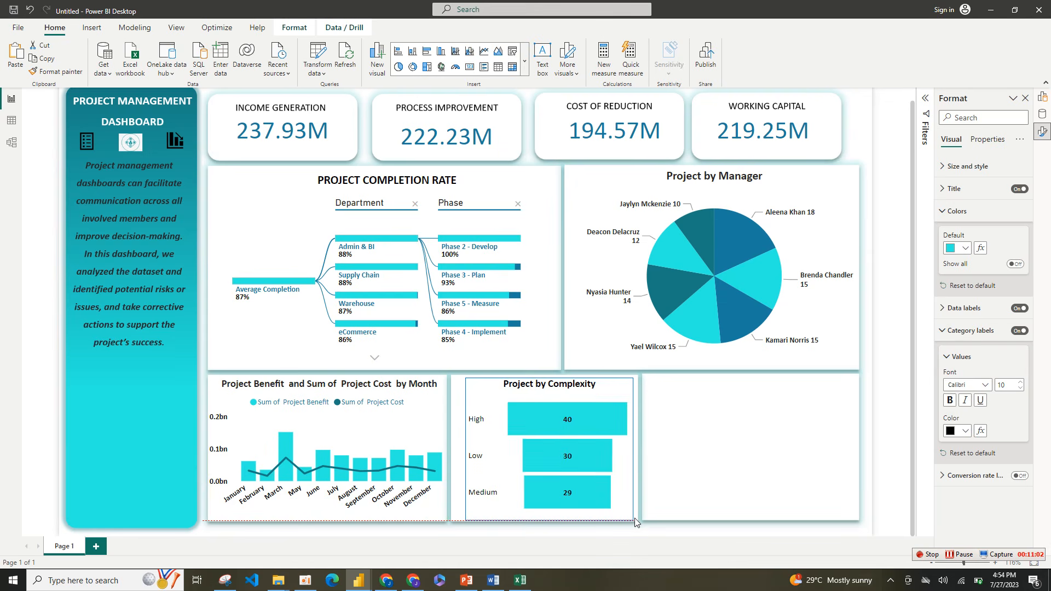
{"action": "left_click", "coordinate": [735, 494]}
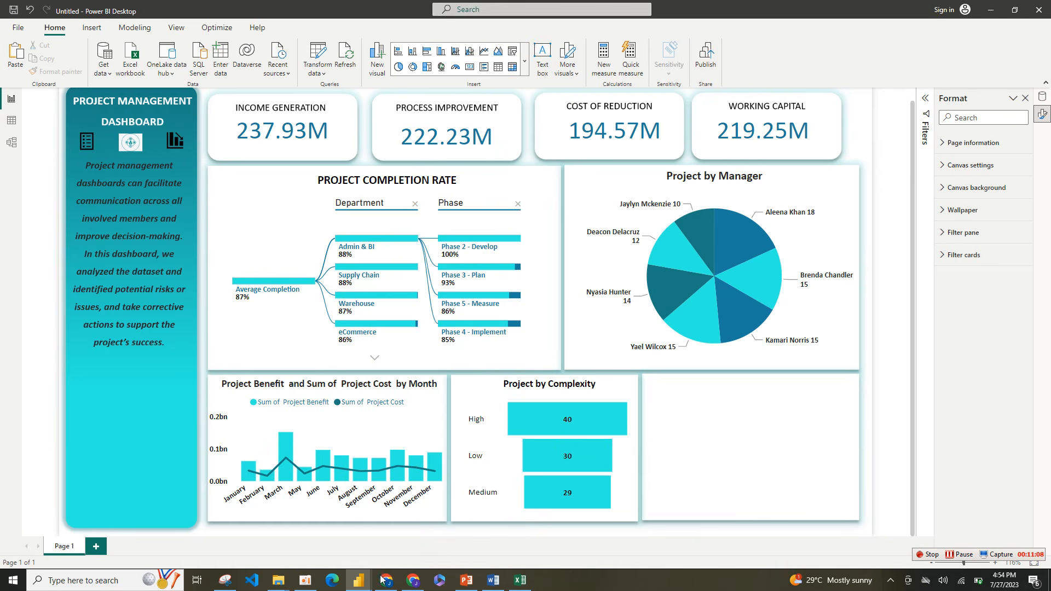
Step: Switch to the PROJECT MANAGEMENT report, examine its layout and the Low complexity cross-filtering, and return to the untitled report
{"action": "mouse_move", "coordinate": [358, 579]}
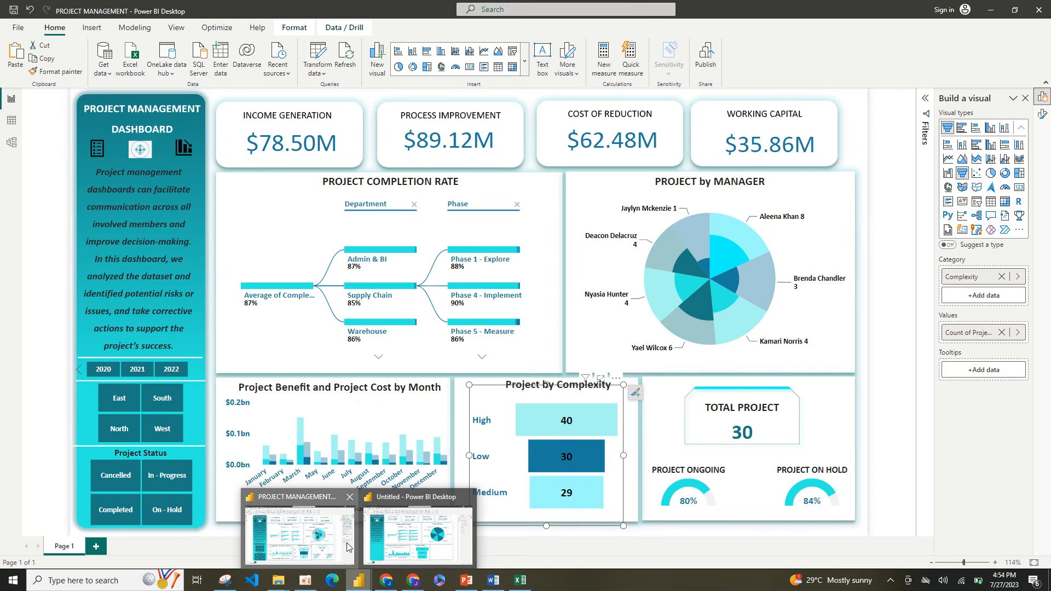
{"action": "left_click", "coordinate": [348, 548]}
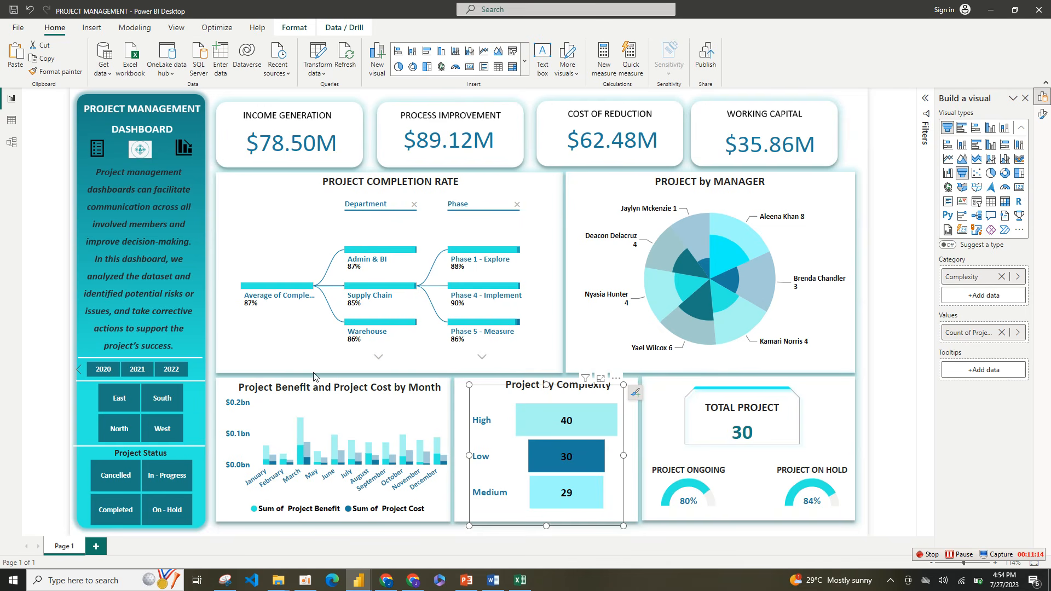
{"action": "left_click", "coordinate": [593, 458]}
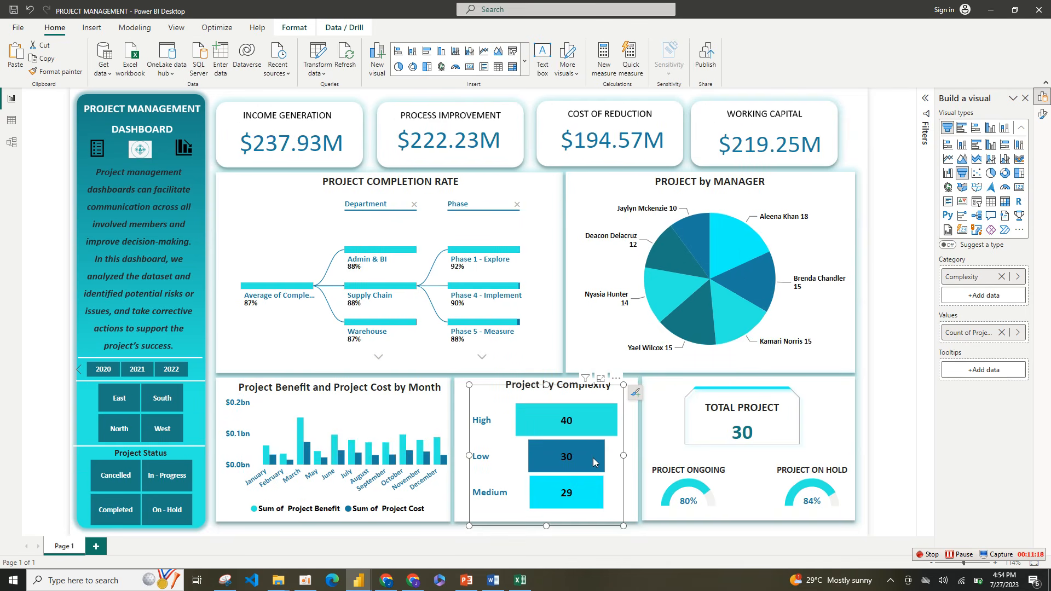
{"action": "left_click", "coordinate": [593, 458]}
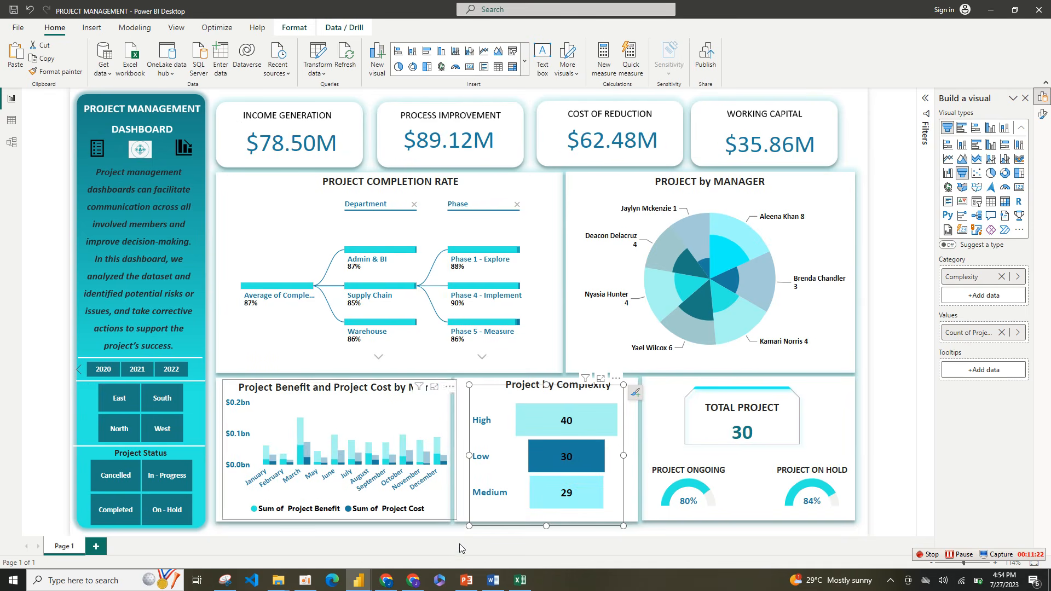
{"action": "mouse_move", "coordinate": [358, 580]}
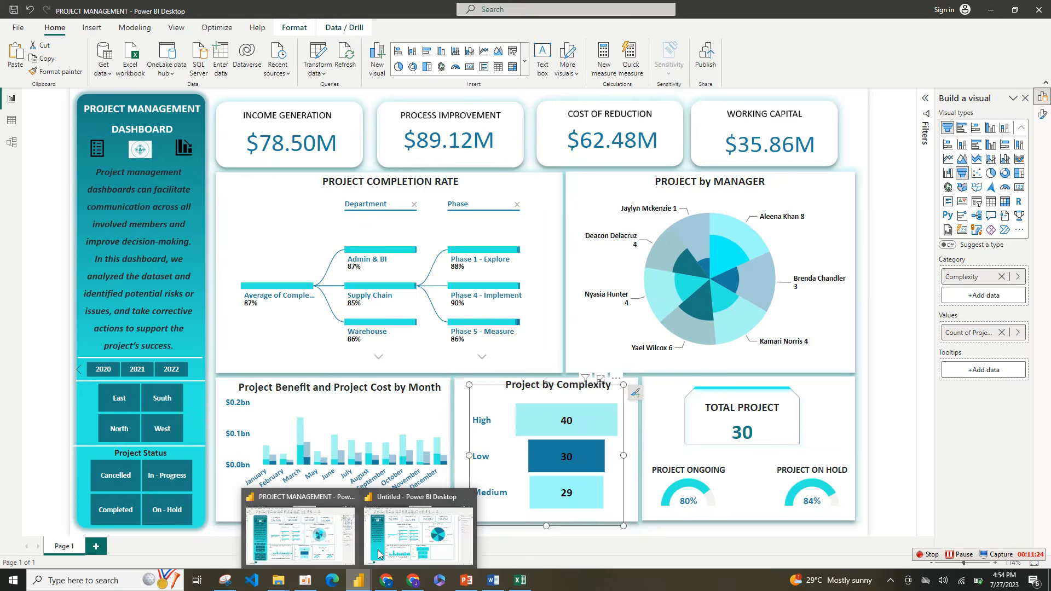
{"action": "left_click", "coordinate": [439, 521]}
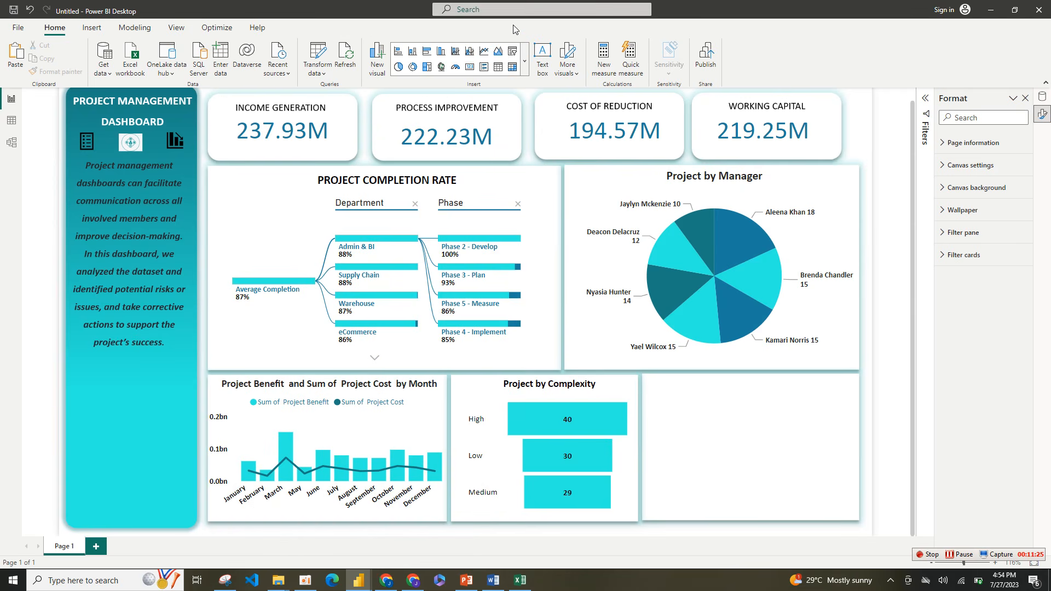
Step: Insert a new card visual and fit it into the upper part of the empty panel beside the funnel chart
{"action": "left_click", "coordinate": [525, 61]}
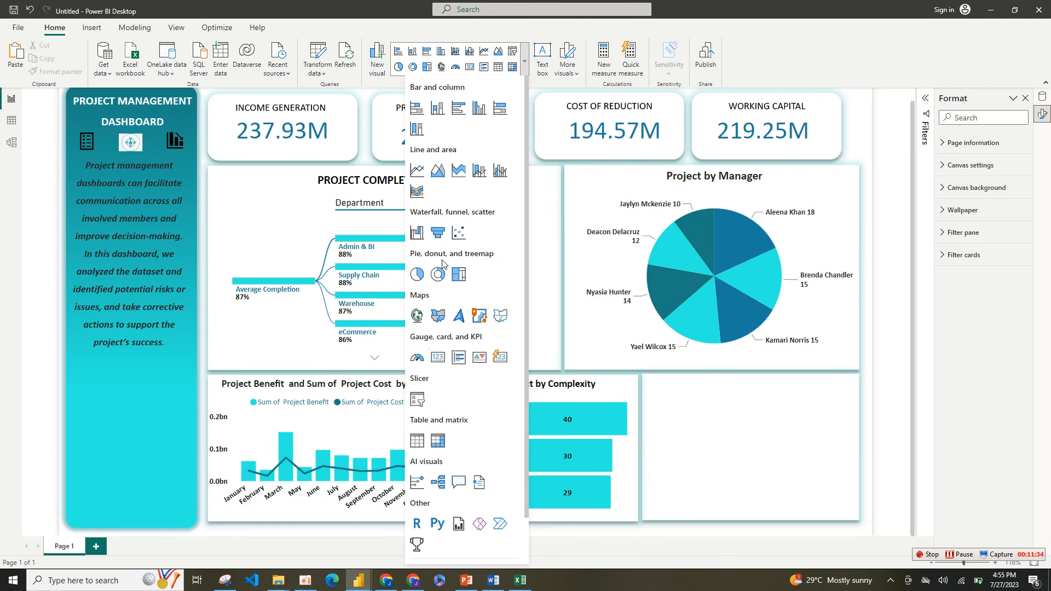
{"action": "left_click", "coordinate": [499, 357]}
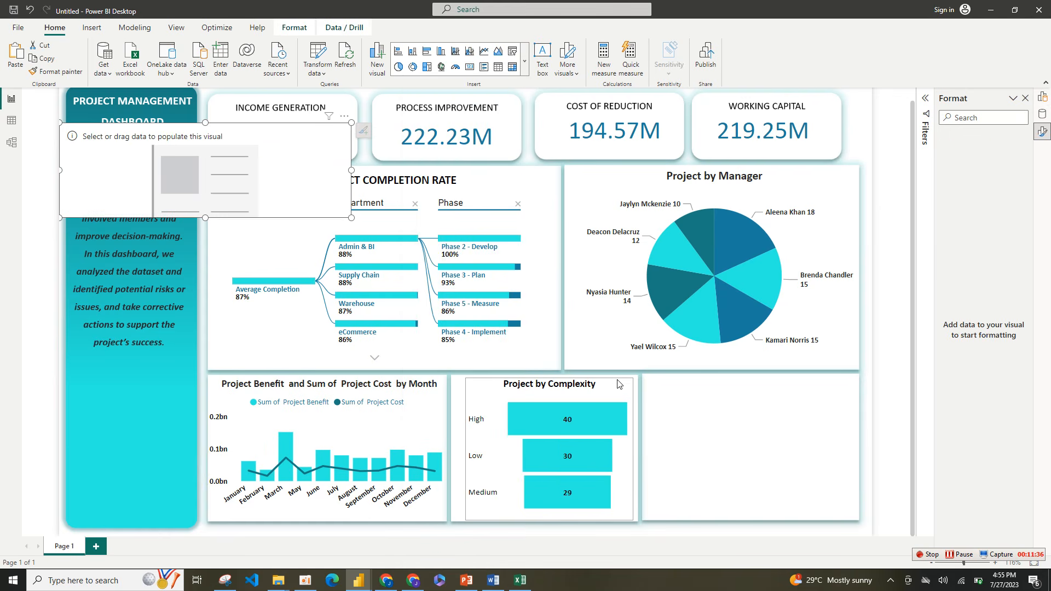
{"action": "left_click_drag", "start_coordinate": [296, 214], "coordinate": [859, 460]}
{"action": "left_click_drag", "start_coordinate": [580, 410], "coordinate": [740, 404]}
{"action": "left_click_drag", "start_coordinate": [870, 366], "coordinate": [797, 391]}
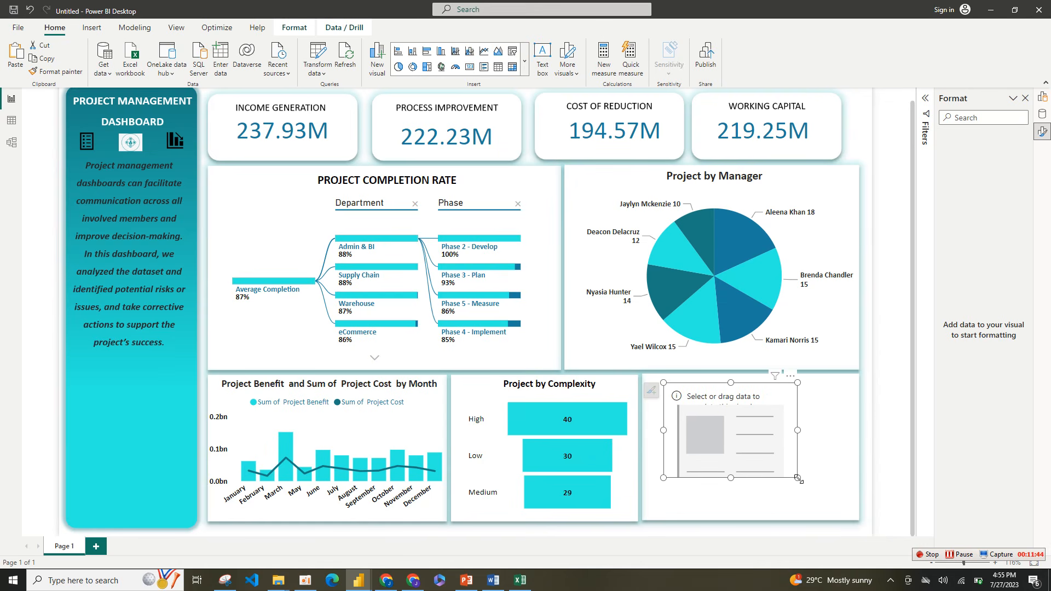
{"action": "left_click_drag", "start_coordinate": [798, 479], "coordinate": [833, 449]}
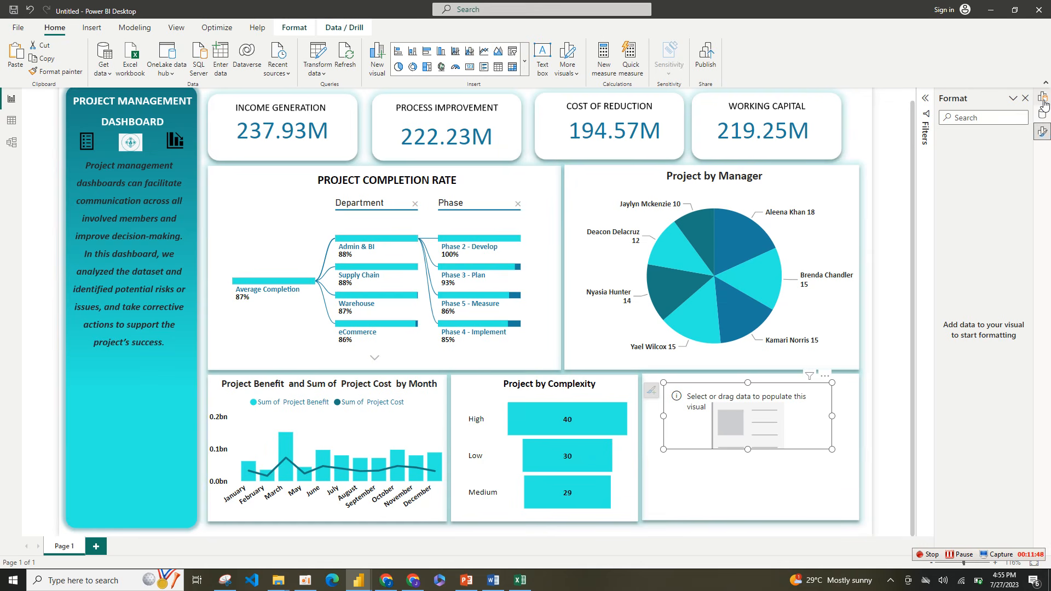
Step: Add the Project Name field to the new card and aggregate it as a count
{"action": "left_click", "coordinate": [1042, 97]}
{"action": "left_click", "coordinate": [986, 278]}
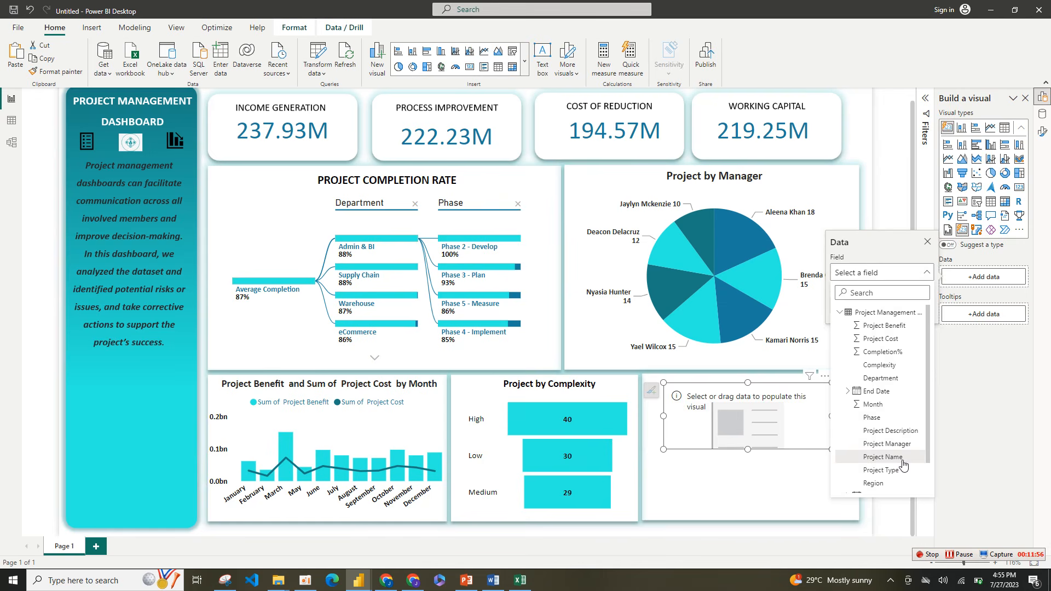
{"action": "left_click", "coordinate": [883, 457]}
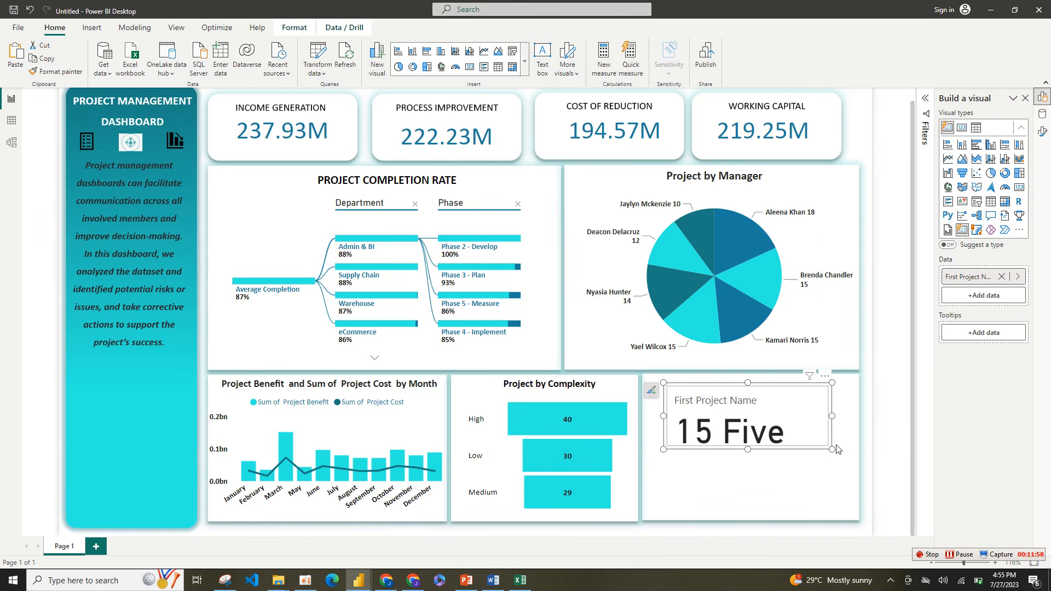
{"action": "left_click", "coordinate": [1018, 279]}
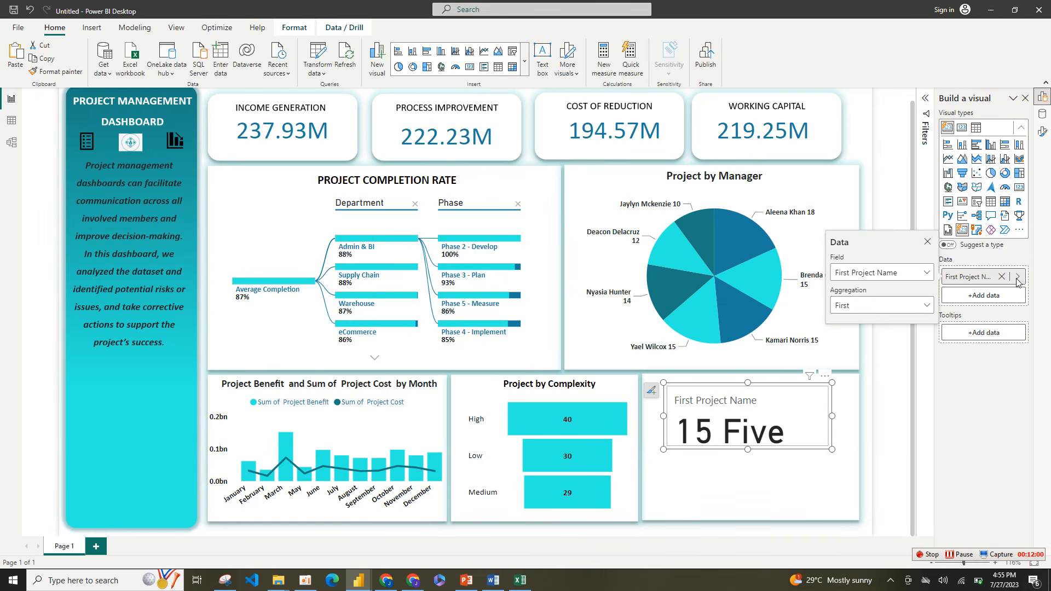
{"action": "left_click", "coordinate": [869, 307]}
{"action": "left_click", "coordinate": [861, 378]}
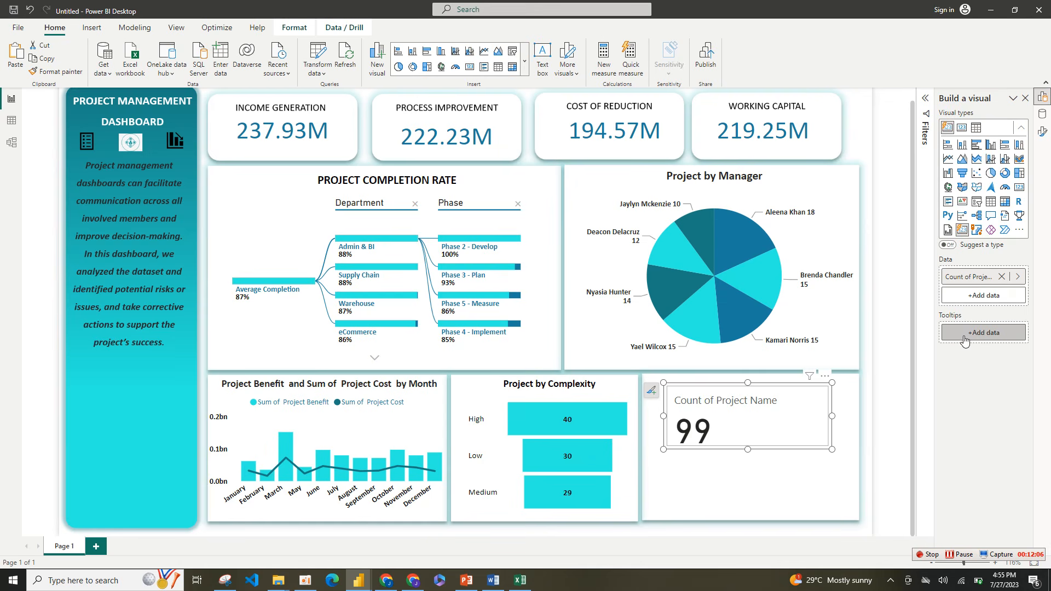
Step: Change the project count card's shape to "Snipped tab, both top" with top snips of 24%
{"action": "right_click", "coordinate": [1043, 132]}
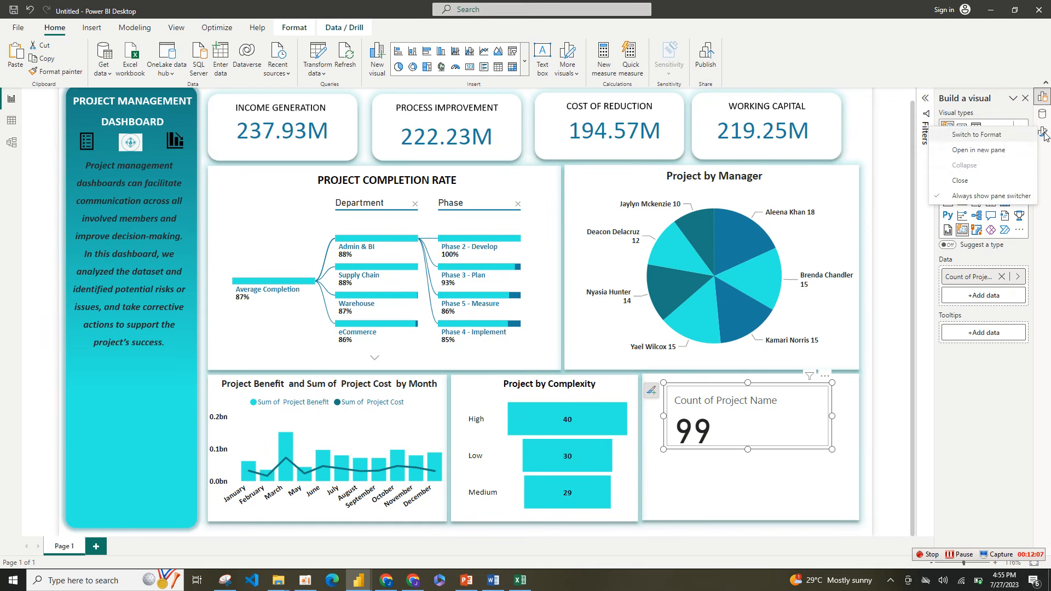
{"action": "left_click", "coordinate": [978, 150]}
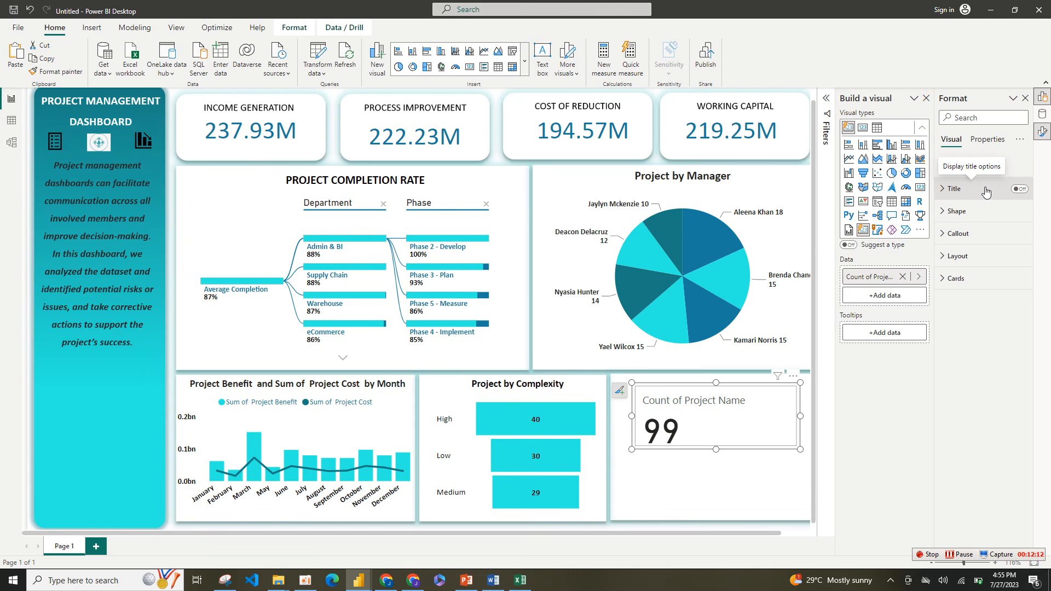
{"action": "left_click", "coordinate": [969, 221]}
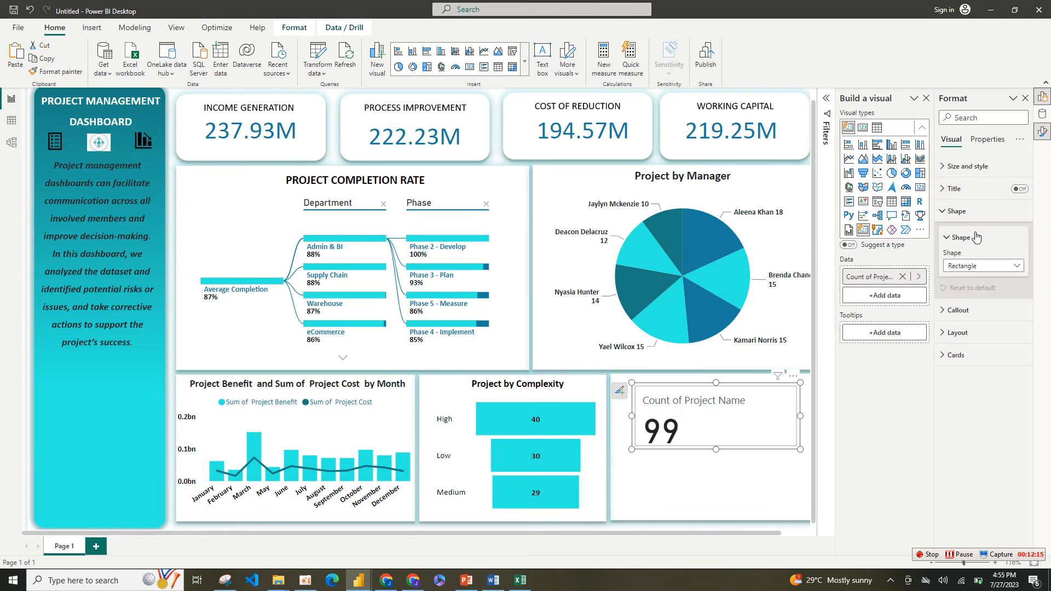
{"action": "left_click", "coordinate": [997, 268]}
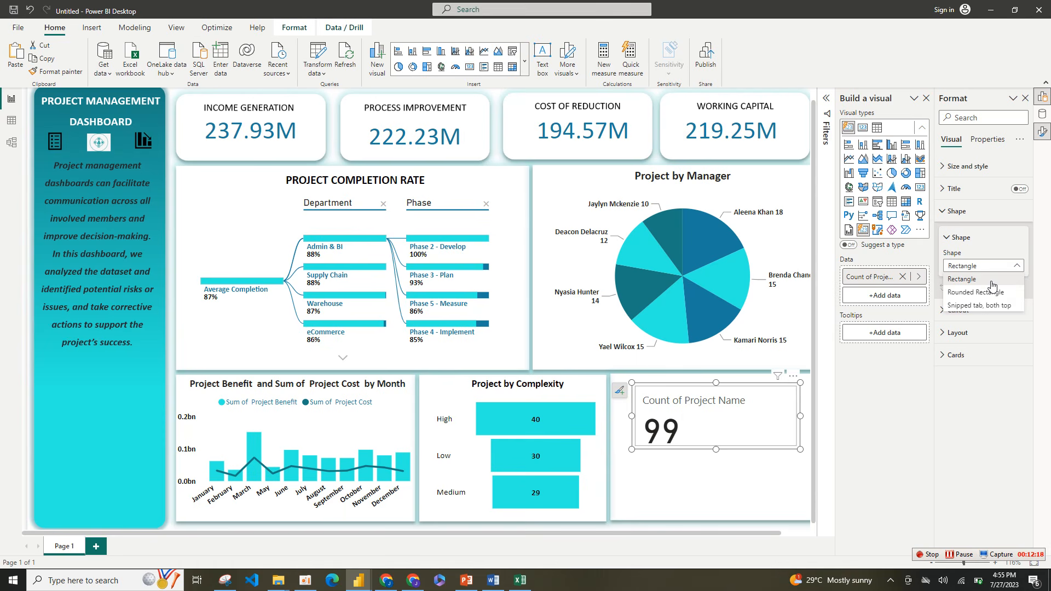
{"action": "left_click", "coordinate": [1006, 306]}
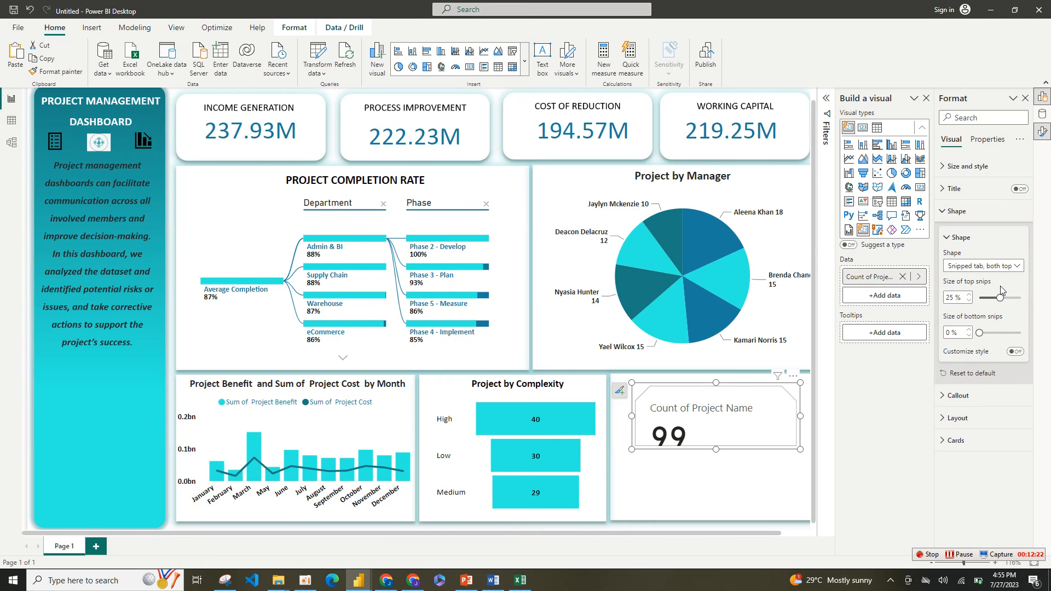
{"action": "left_click", "coordinate": [980, 333]}
{"action": "left_click_drag", "start_coordinate": [1000, 298], "coordinate": [998, 298]}
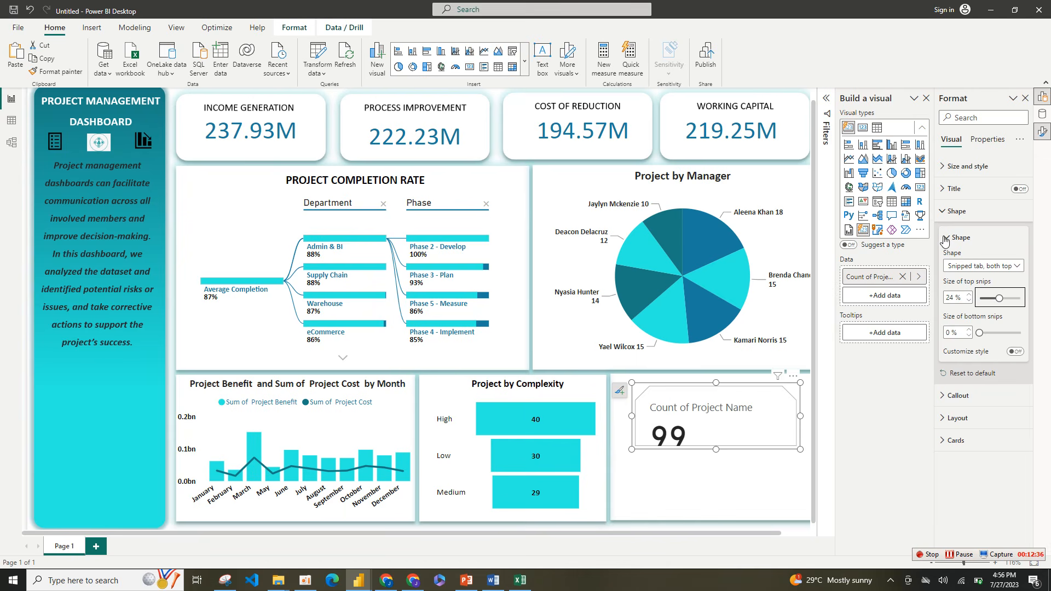
{"action": "left_click", "coordinate": [948, 239]}
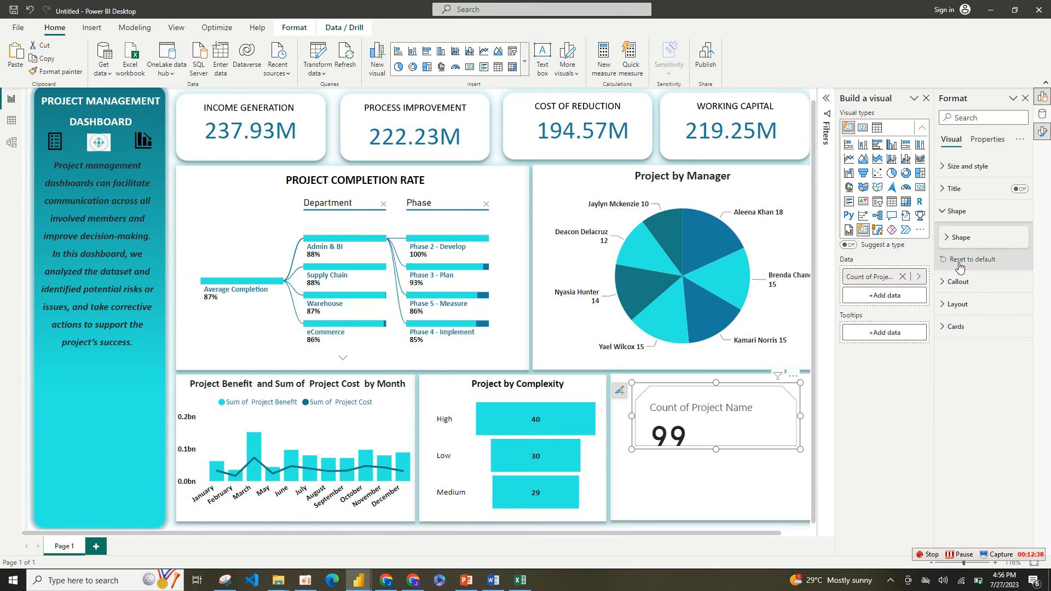
Step: Center the project count card's callout and set its value font to Calibri, size 30, in dark teal
{"action": "left_click", "coordinate": [959, 282]}
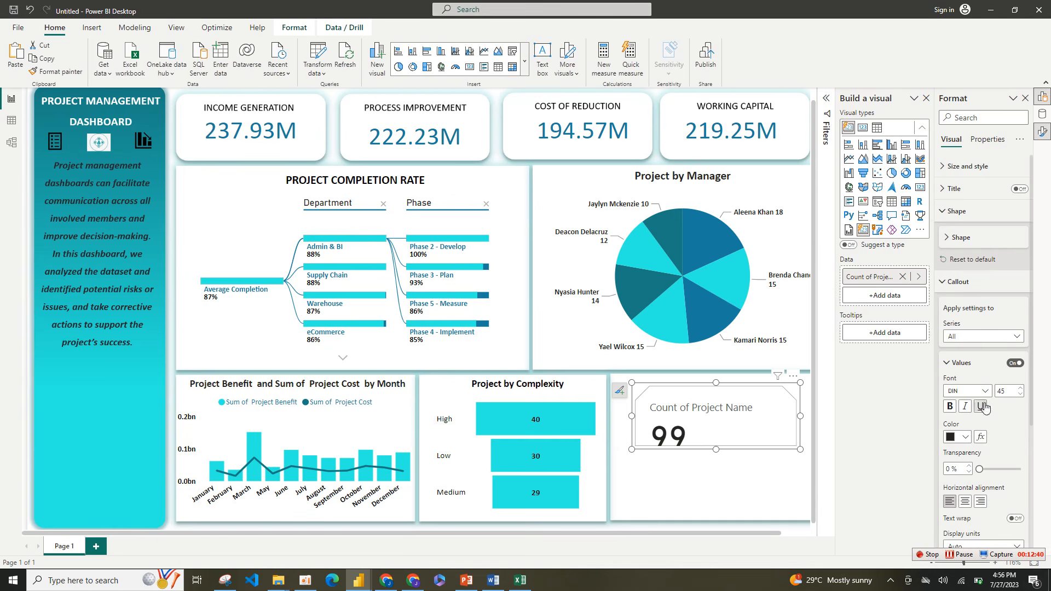
{"action": "left_click", "coordinate": [971, 502]}
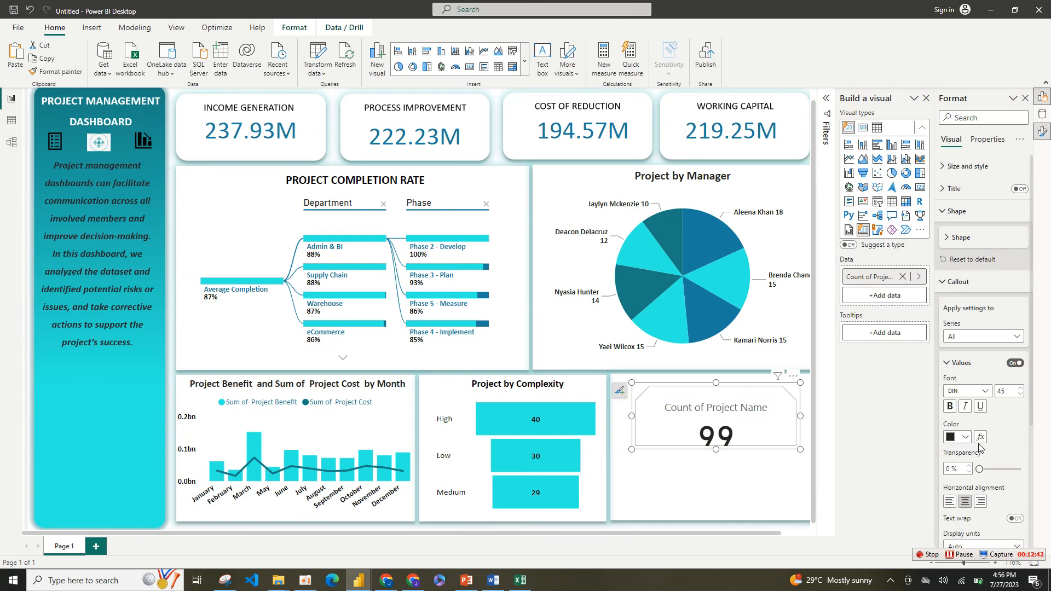
{"action": "left_click", "coordinate": [986, 391]}
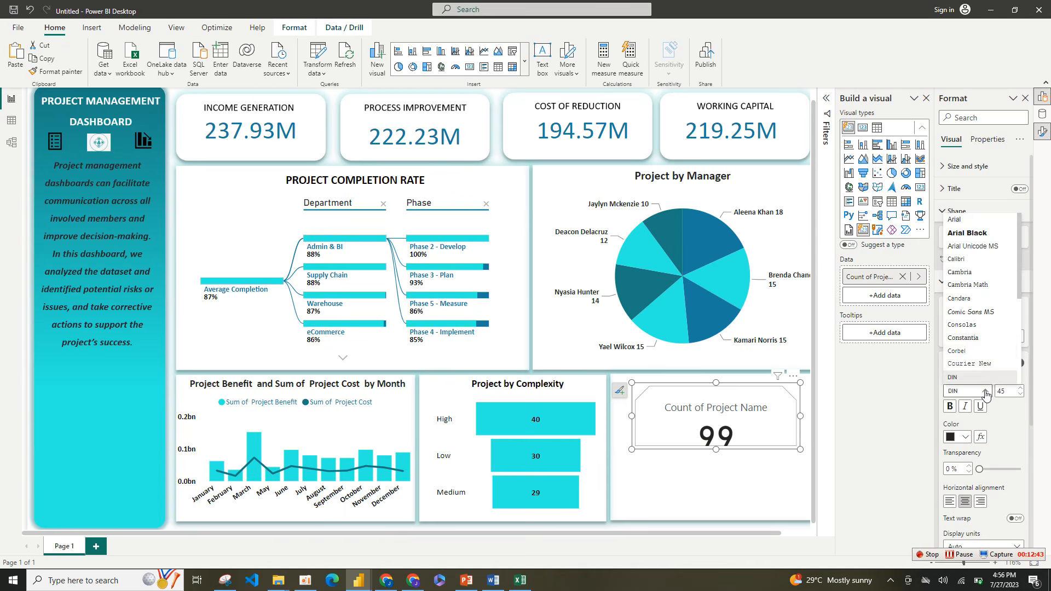
{"action": "left_click", "coordinate": [968, 260]}
{"action": "double_click", "coordinate": [1002, 390]}
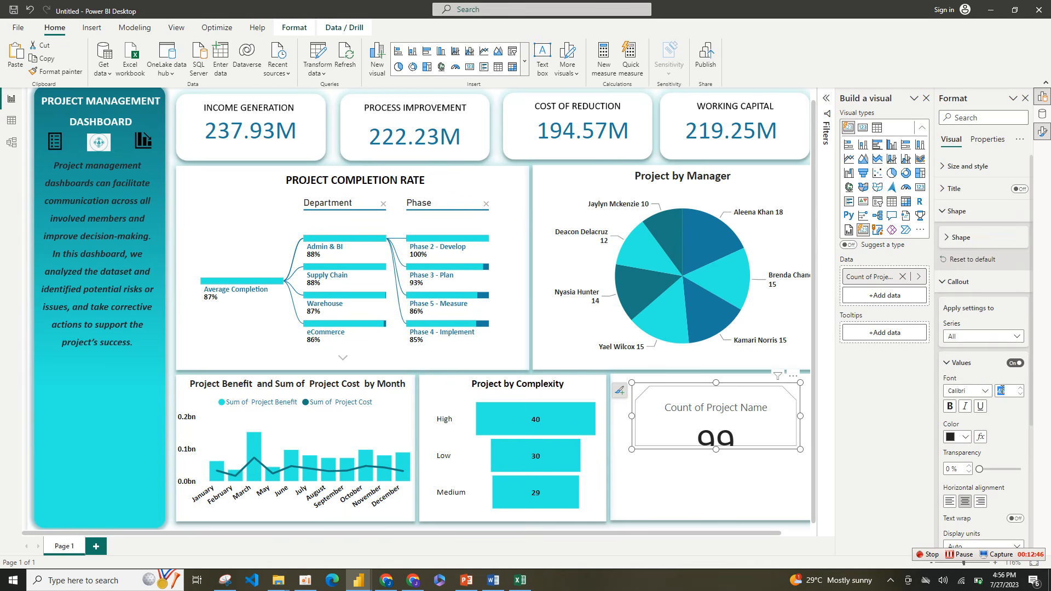
{"action": "type", "text": "30"}
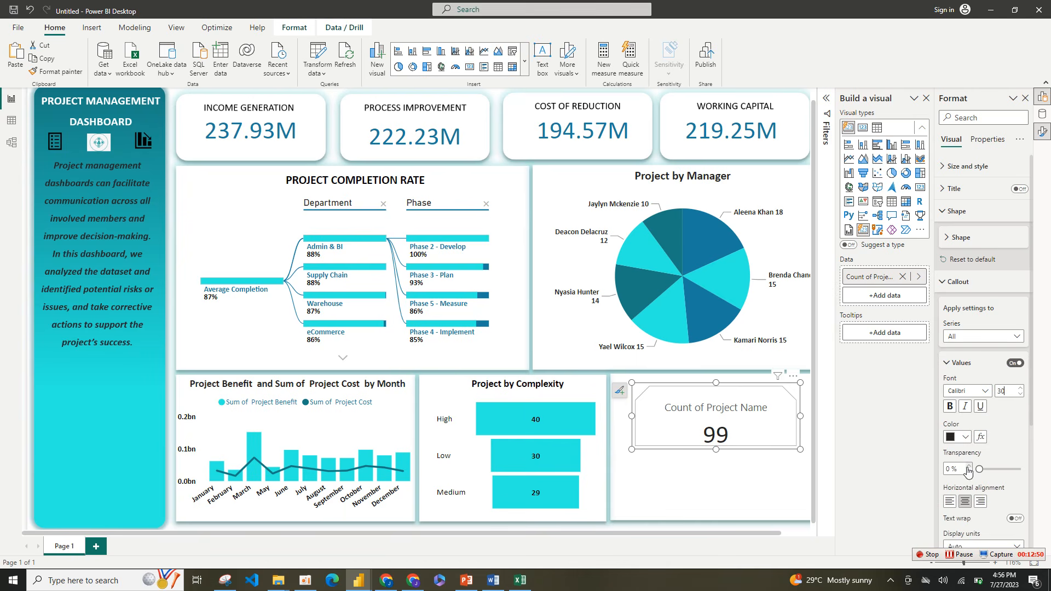
{"action": "left_click", "coordinate": [965, 436]}
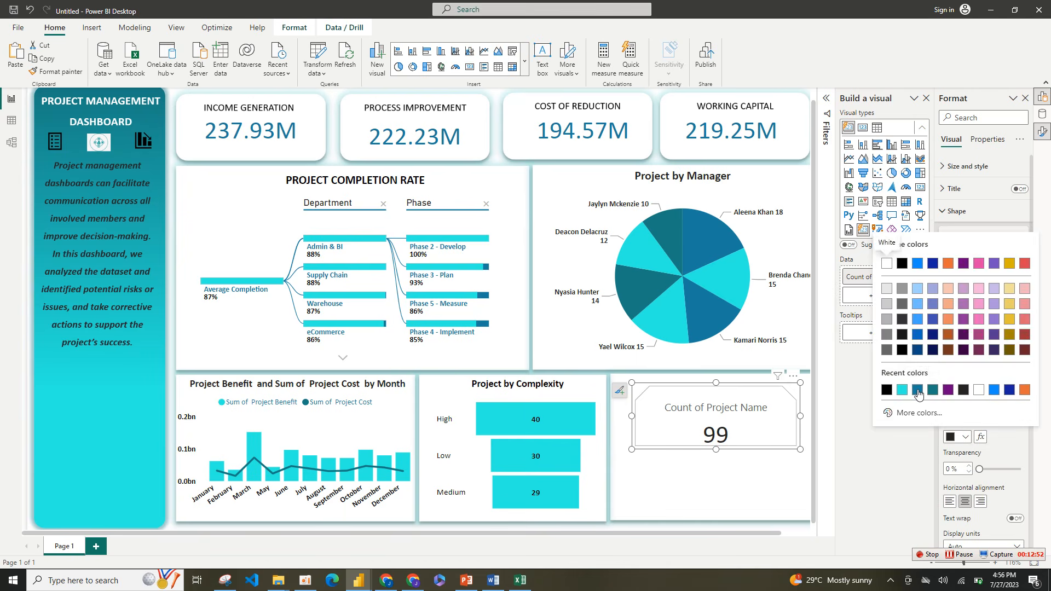
{"action": "left_click", "coordinate": [931, 390]}
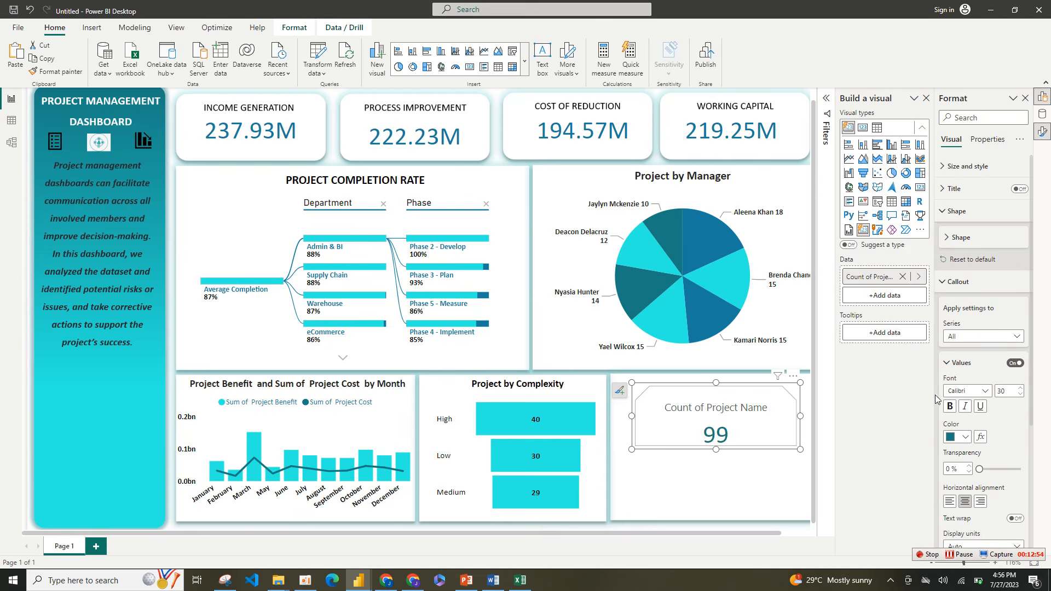
Step: Format the project count card's label in Calibri, bold, with black (#000000) text
{"action": "left_click", "coordinate": [958, 364]}
{"action": "left_click", "coordinate": [968, 391]}
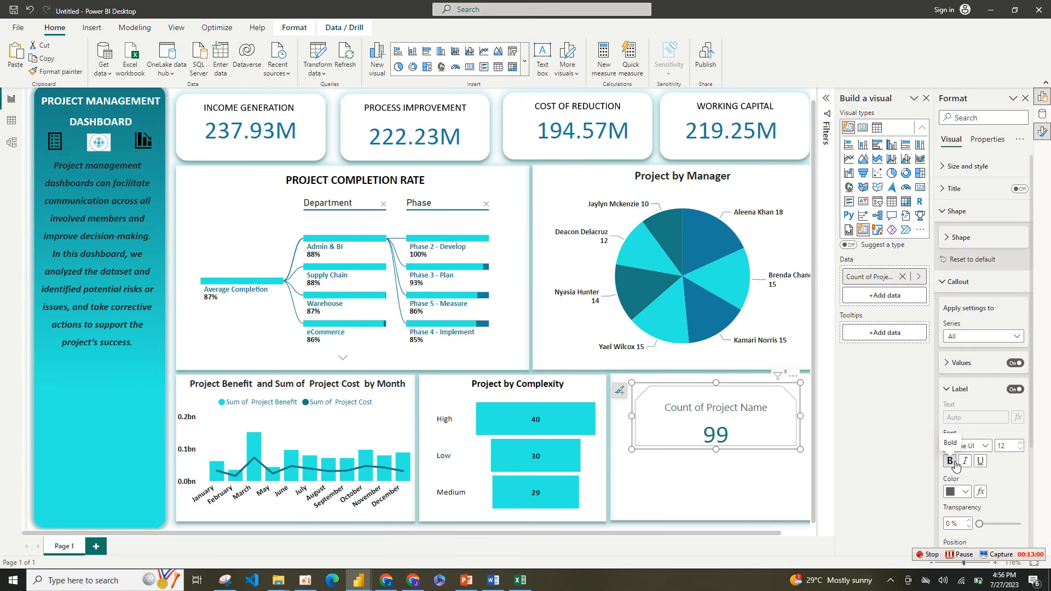
{"action": "left_click", "coordinate": [981, 449]}
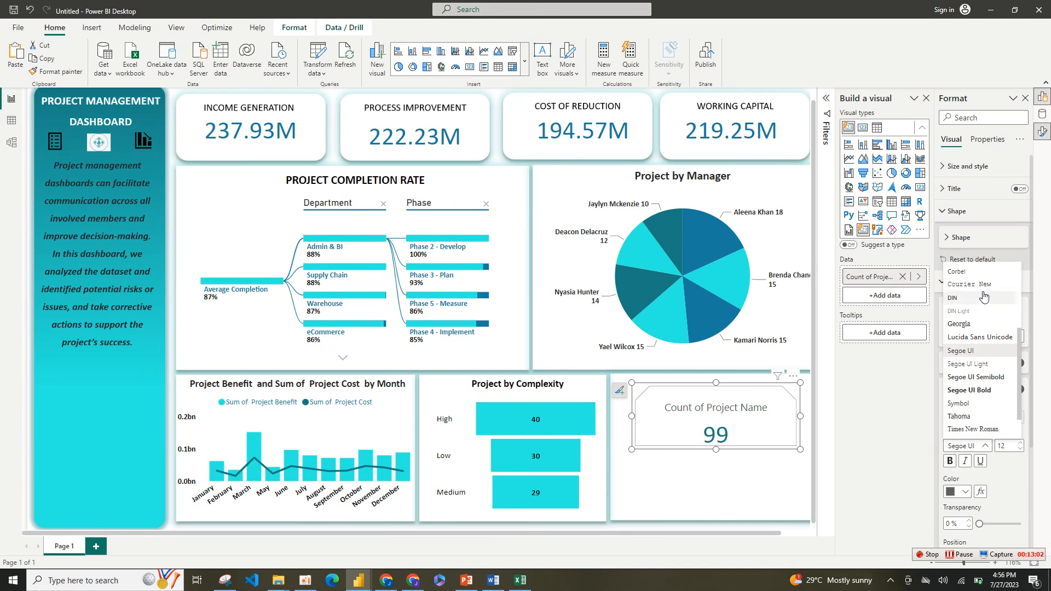
{"action": "scroll", "coordinate": [1021, 291], "scroll_direction": "up", "scroll_amount": 3}
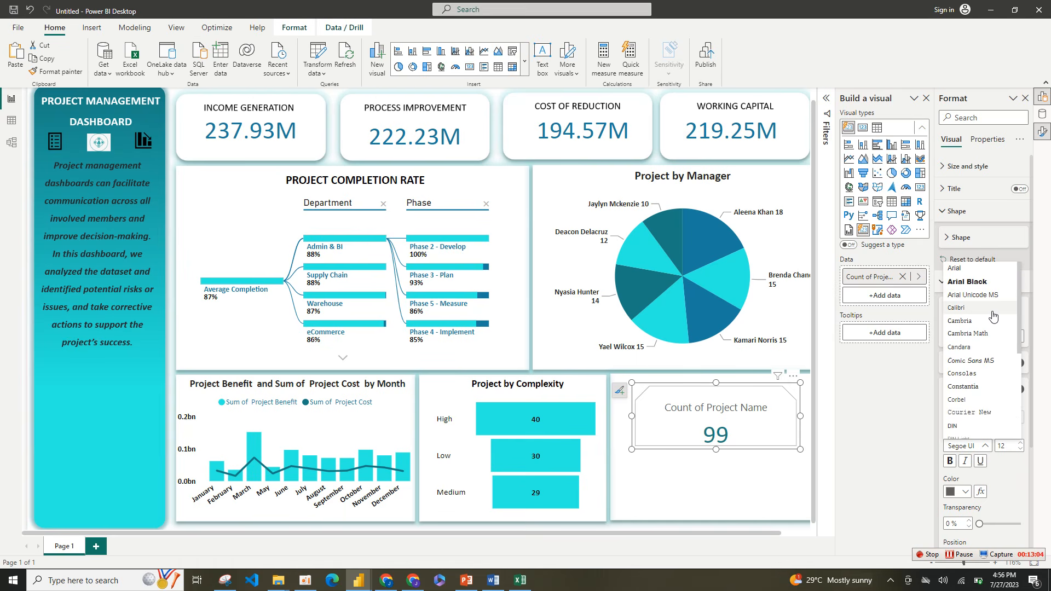
{"action": "left_click", "coordinate": [964, 307]}
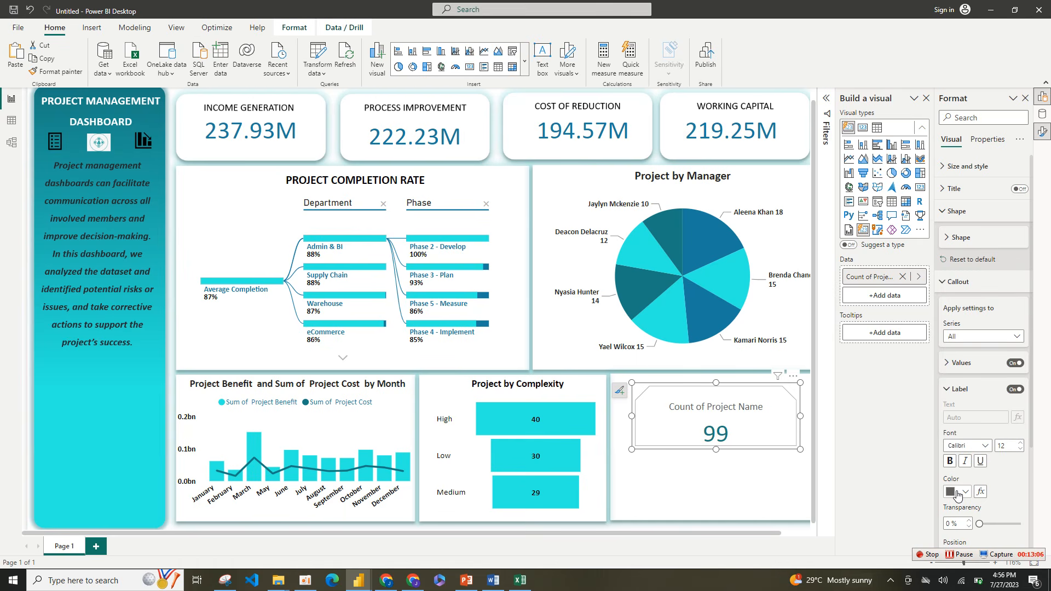
{"action": "left_click", "coordinate": [959, 493]}
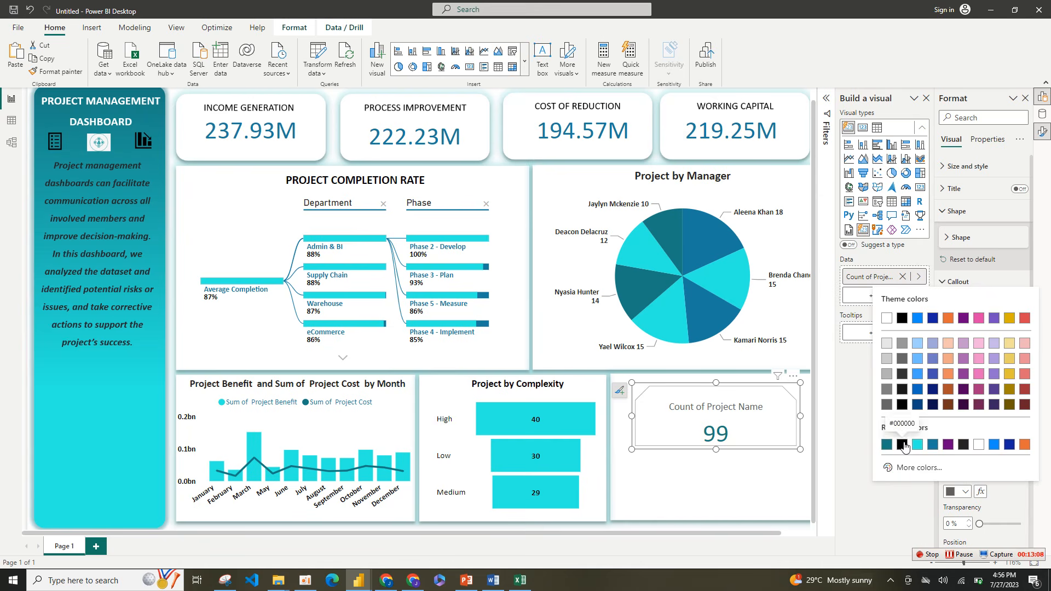
{"action": "left_click", "coordinate": [903, 445]}
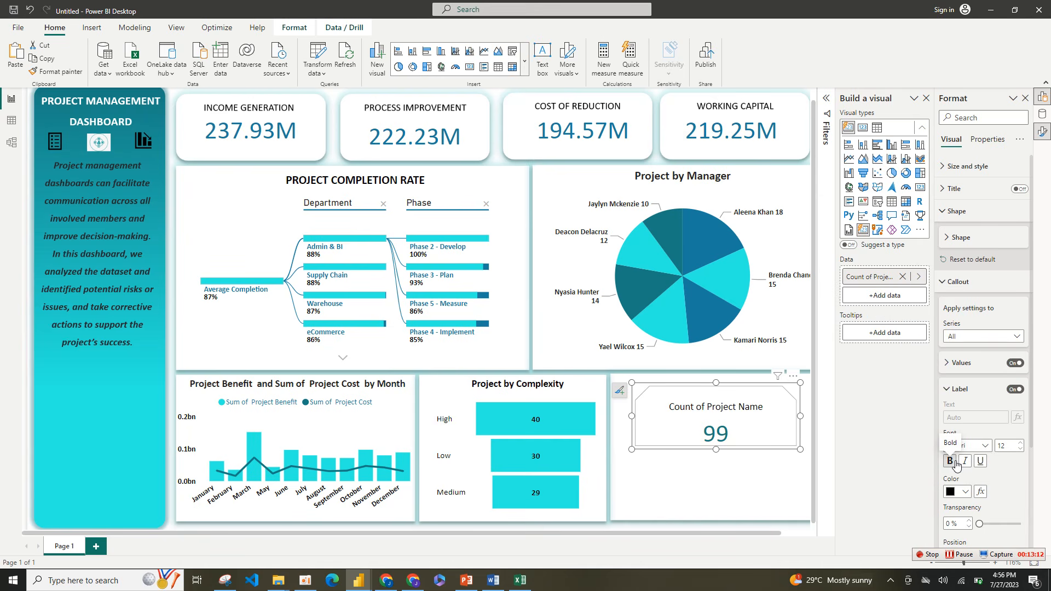
{"action": "left_click", "coordinate": [951, 462]}
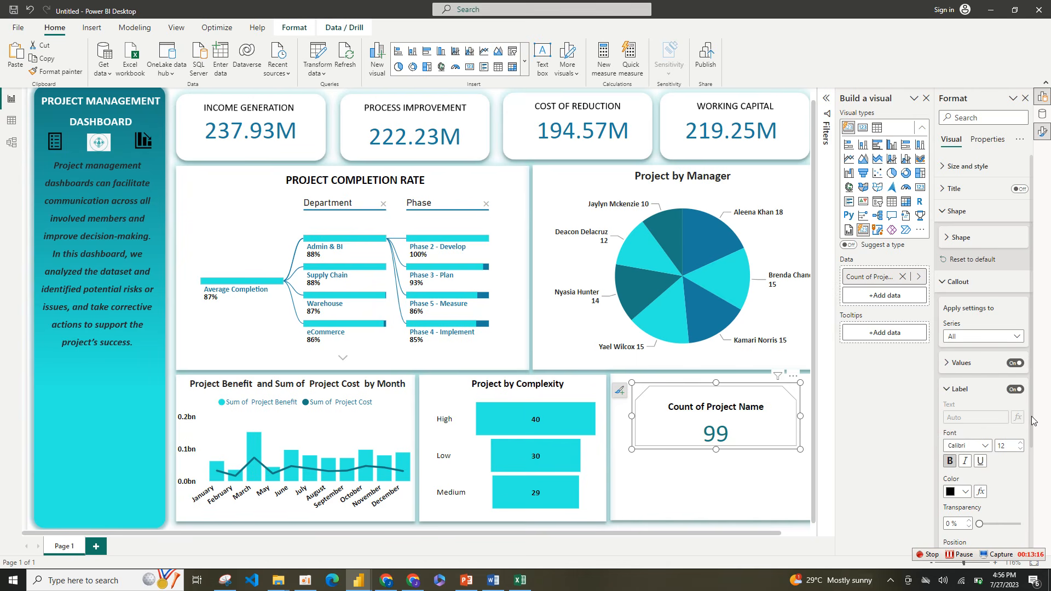
{"action": "left_click_drag", "start_coordinate": [1031, 436], "coordinate": [1032, 544]}
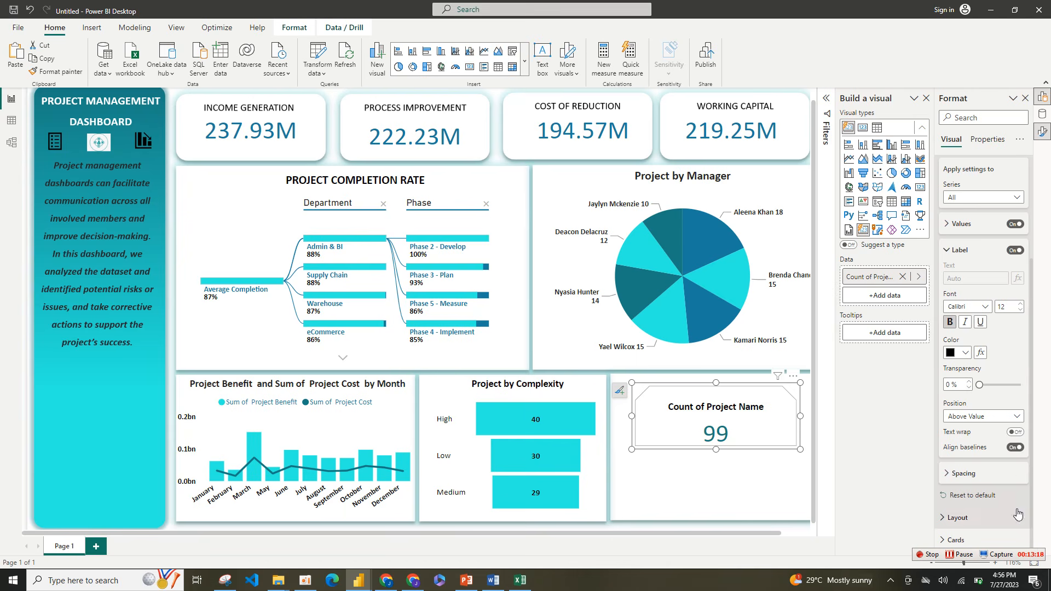
{"action": "left_click", "coordinate": [947, 250]}
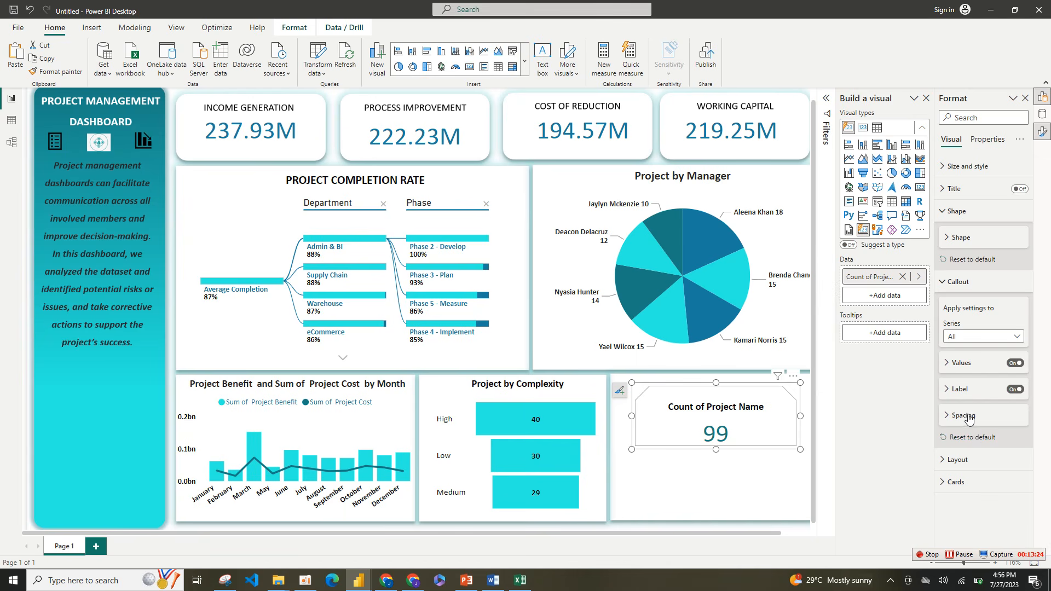
{"action": "left_click", "coordinate": [972, 389]}
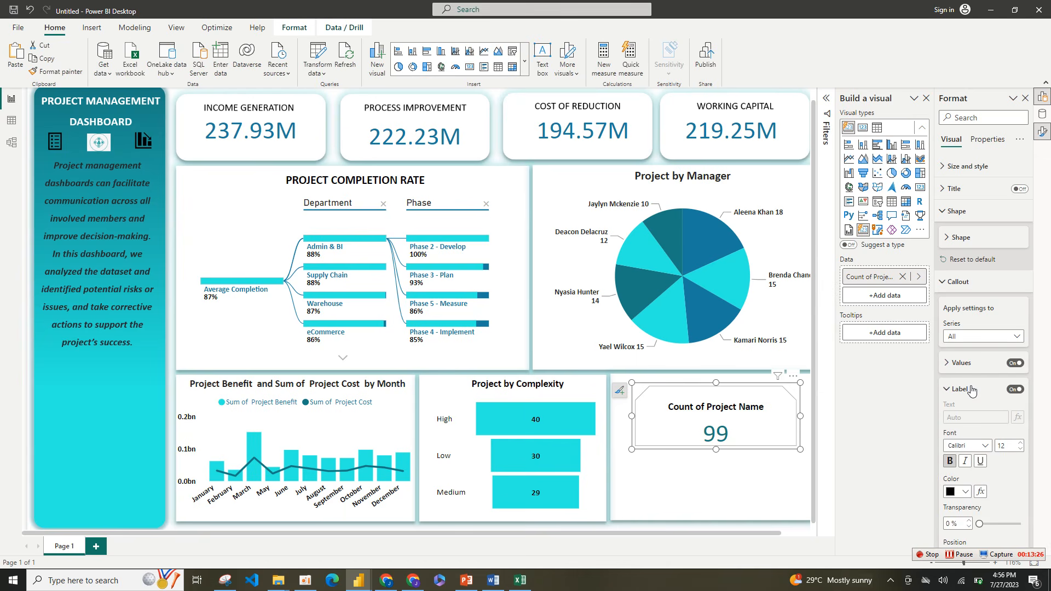
{"action": "left_click", "coordinate": [972, 389]}
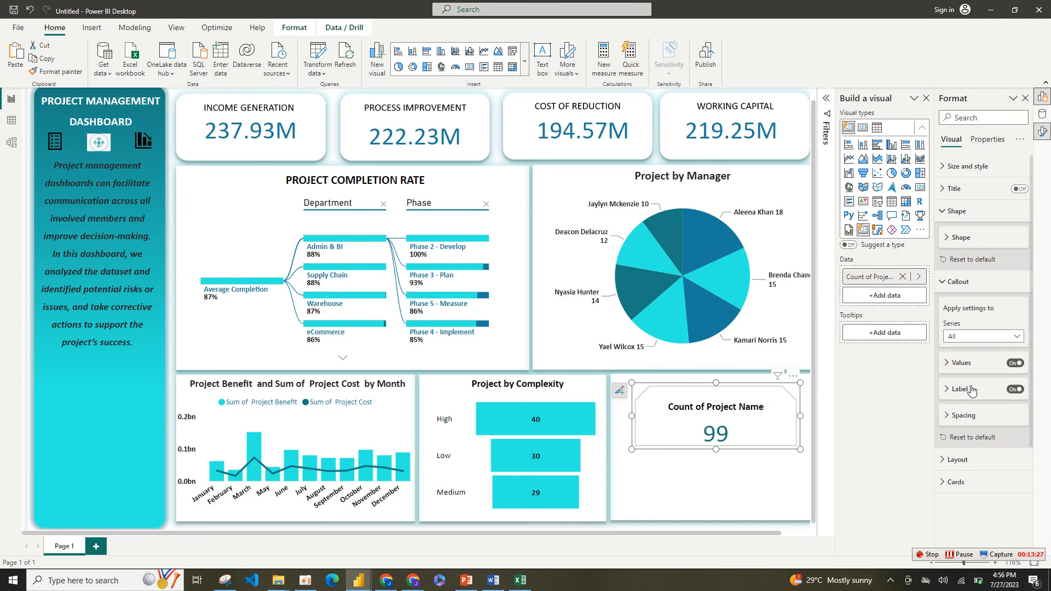
Step: Set the project count card's layout to top vertical alignment
{"action": "left_click", "coordinate": [954, 282]}
{"action": "left_click", "coordinate": [959, 305]}
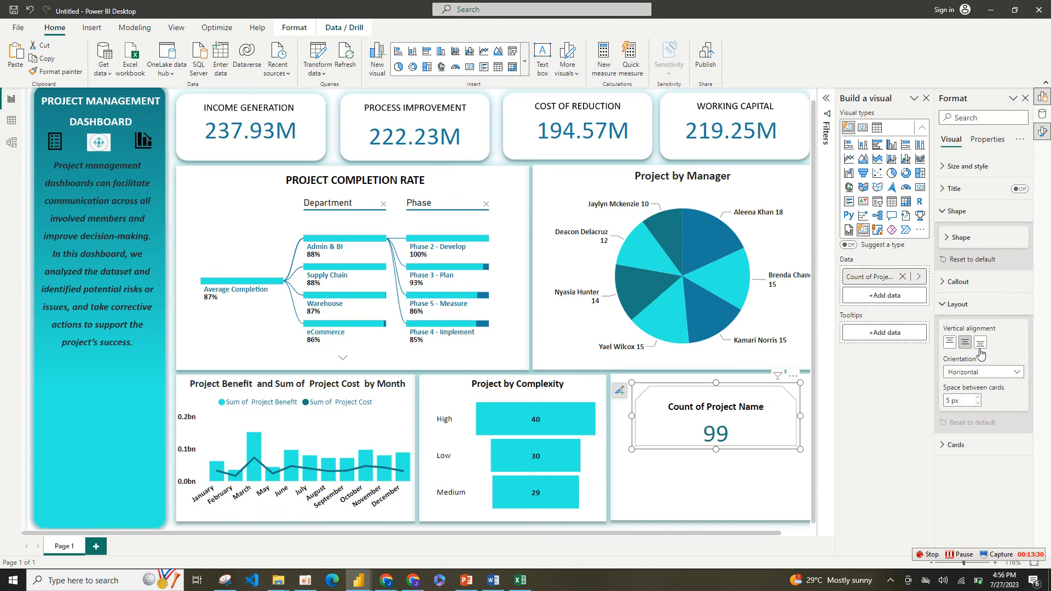
{"action": "left_click", "coordinate": [950, 343]}
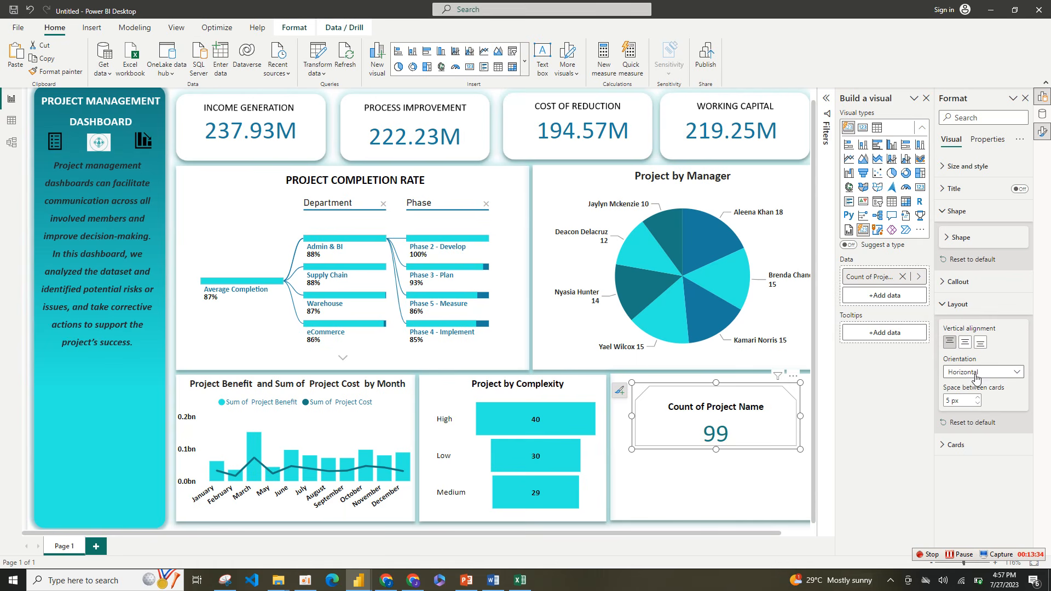
{"action": "left_click", "coordinate": [956, 304]}
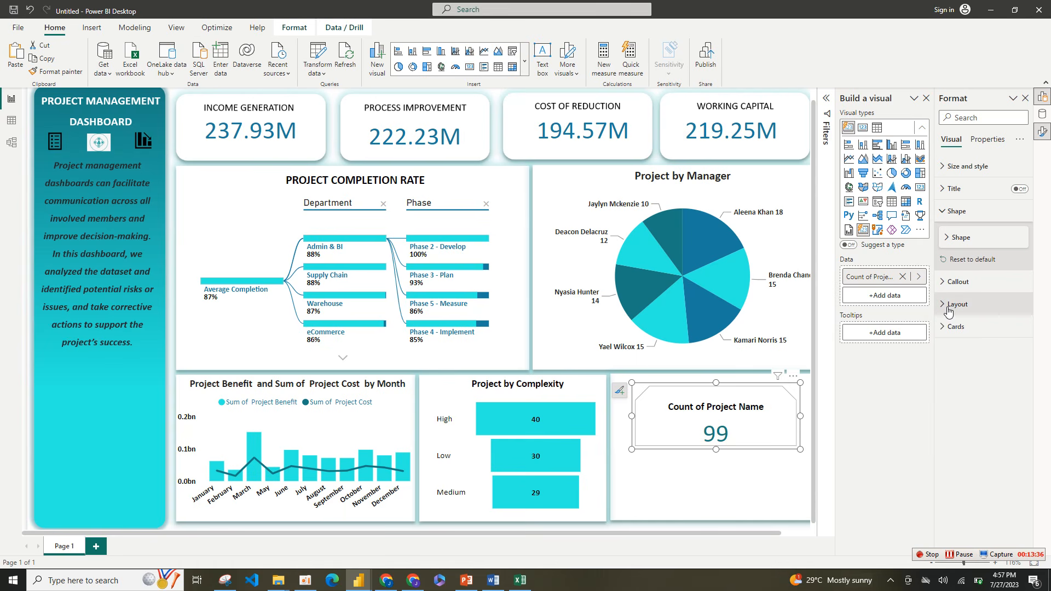
Step: Turn off the project count card's fill while keeping its border on
{"action": "left_click", "coordinate": [948, 327]}
{"action": "left_click", "coordinate": [1016, 462]}
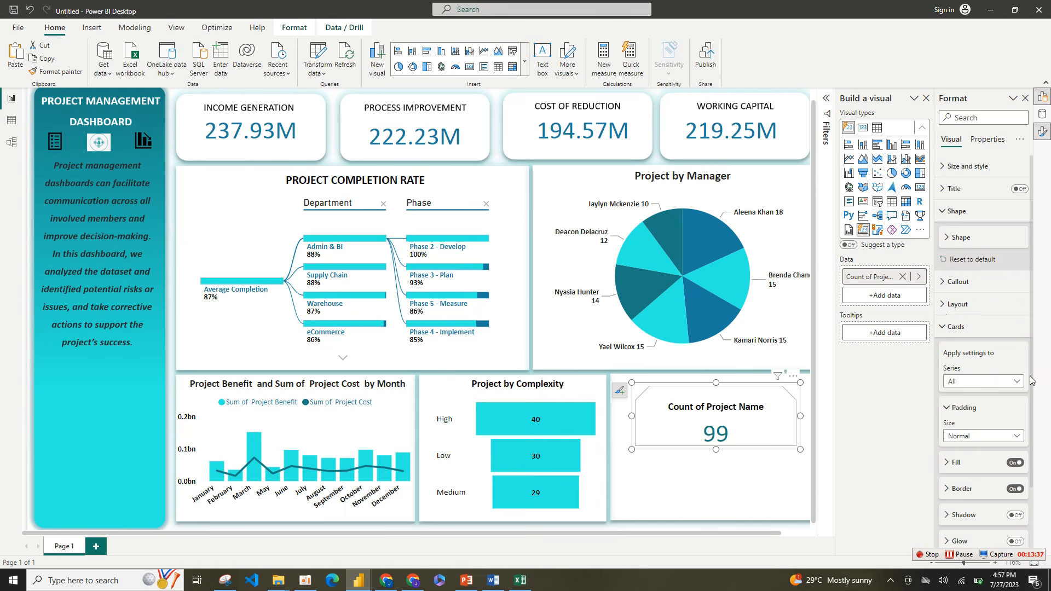
{"action": "left_click", "coordinate": [1017, 489]}
{"action": "left_click", "coordinate": [1017, 489]}
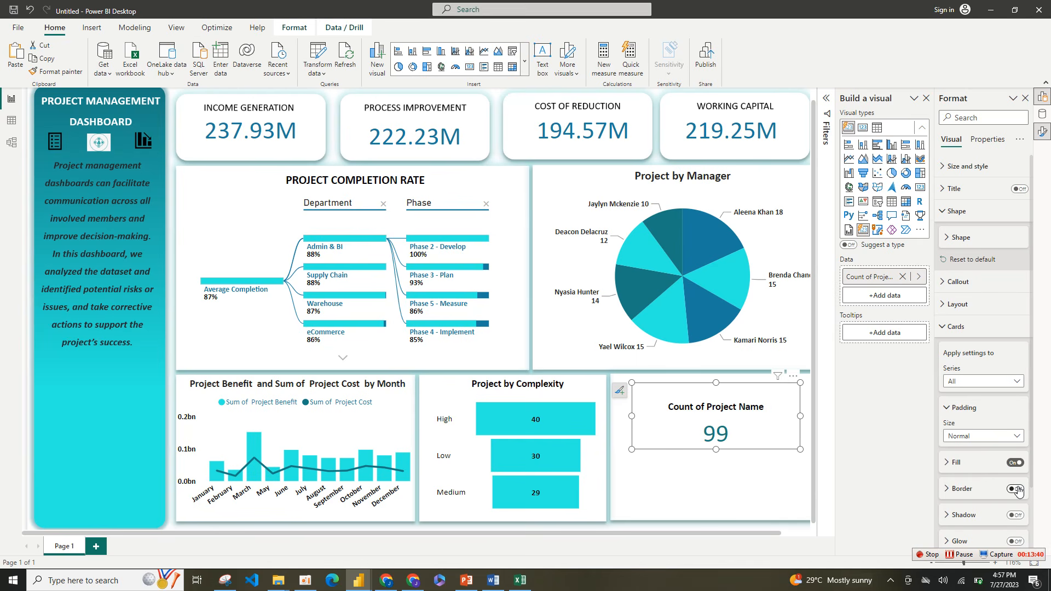
{"action": "left_click", "coordinate": [1016, 489]}
{"action": "left_click", "coordinate": [1017, 463]}
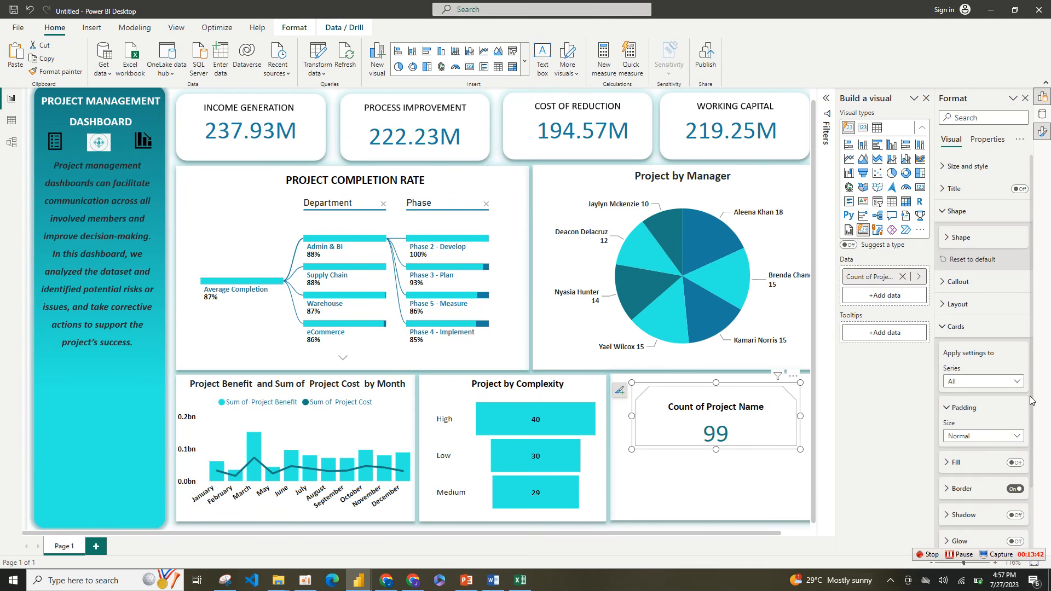
Step: Add a bright cyan accent bar to the project count card, positioned at Top with a width of 4 px
{"action": "scroll", "coordinate": [1034, 395], "scroll_direction": "down", "scroll_amount": 3}
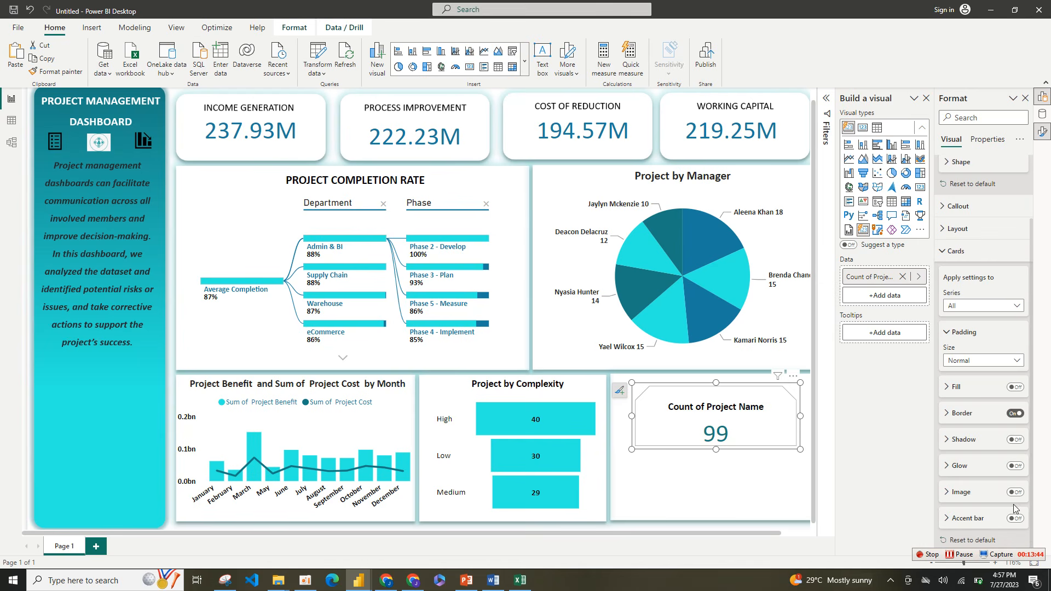
{"action": "left_click", "coordinate": [1017, 519]}
{"action": "left_click", "coordinate": [992, 521]}
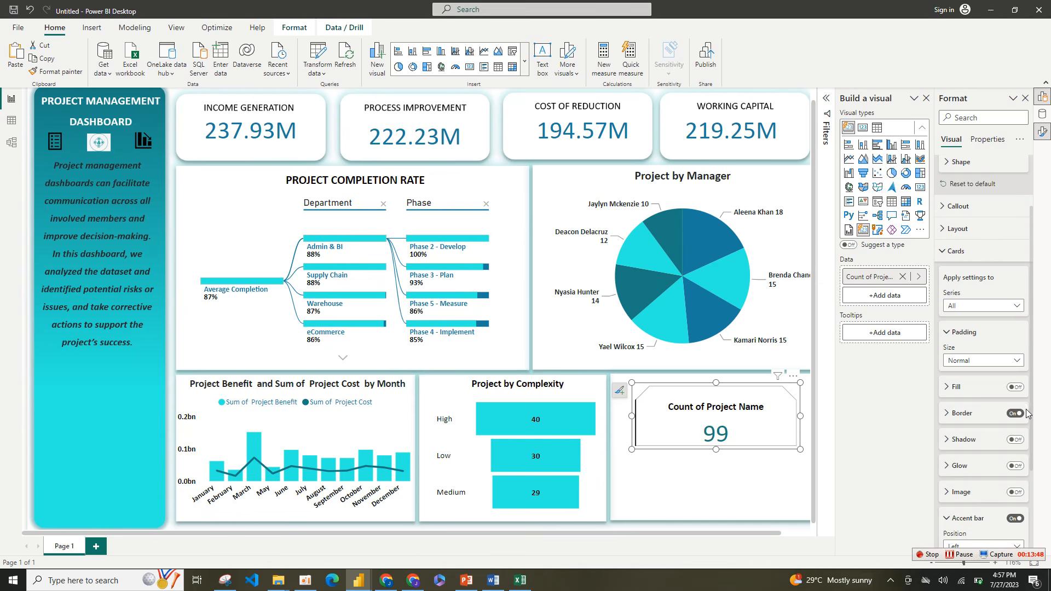
{"action": "scroll", "coordinate": [1033, 404], "scroll_direction": "down", "scroll_amount": 5}
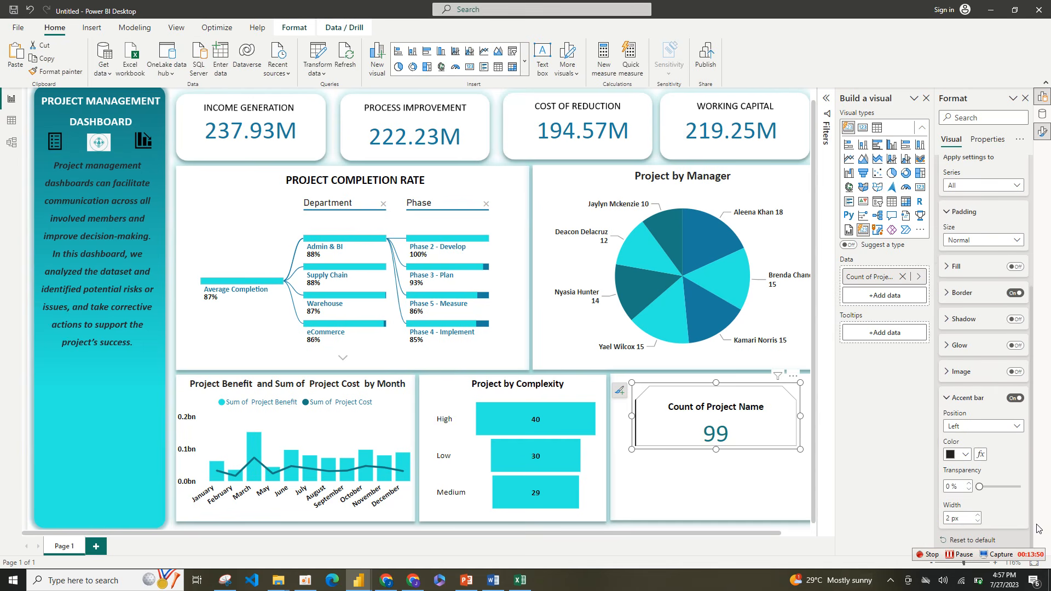
{"action": "left_click", "coordinate": [967, 454]}
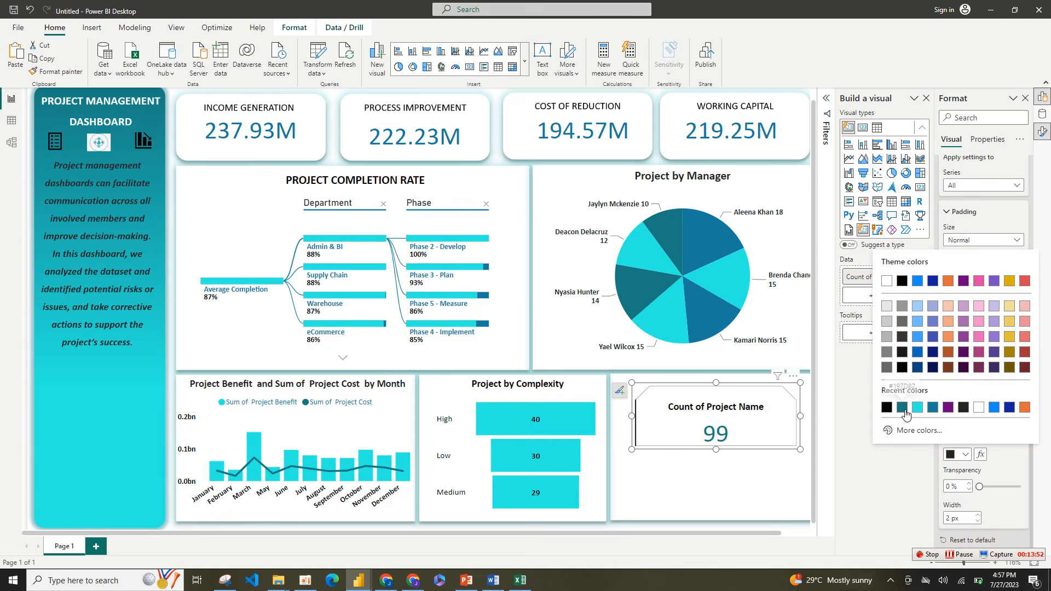
{"action": "left_click", "coordinate": [917, 408]}
{"action": "left_click", "coordinate": [974, 428]}
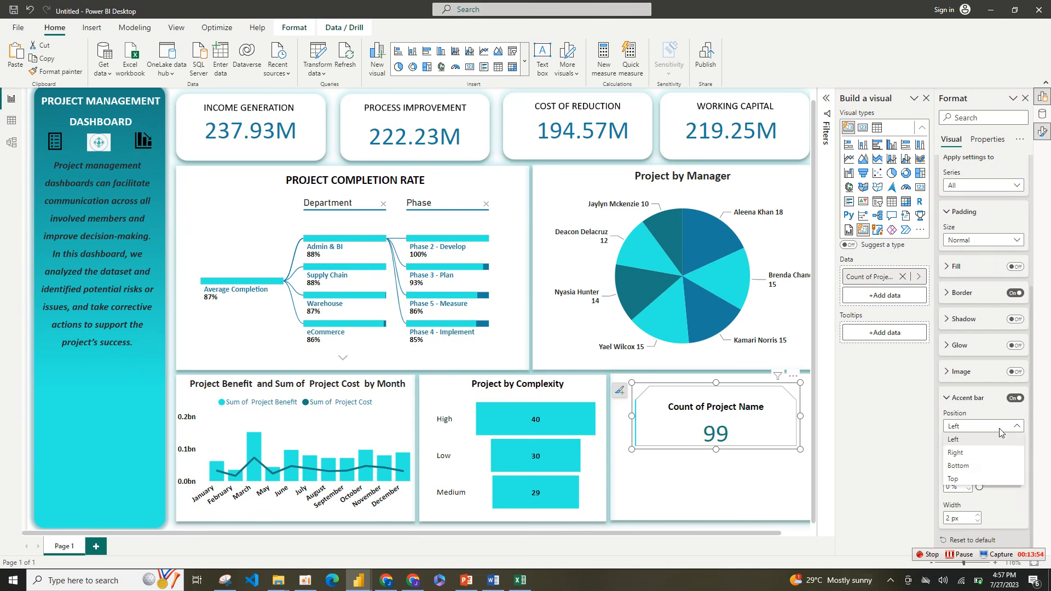
{"action": "left_click", "coordinate": [964, 480]}
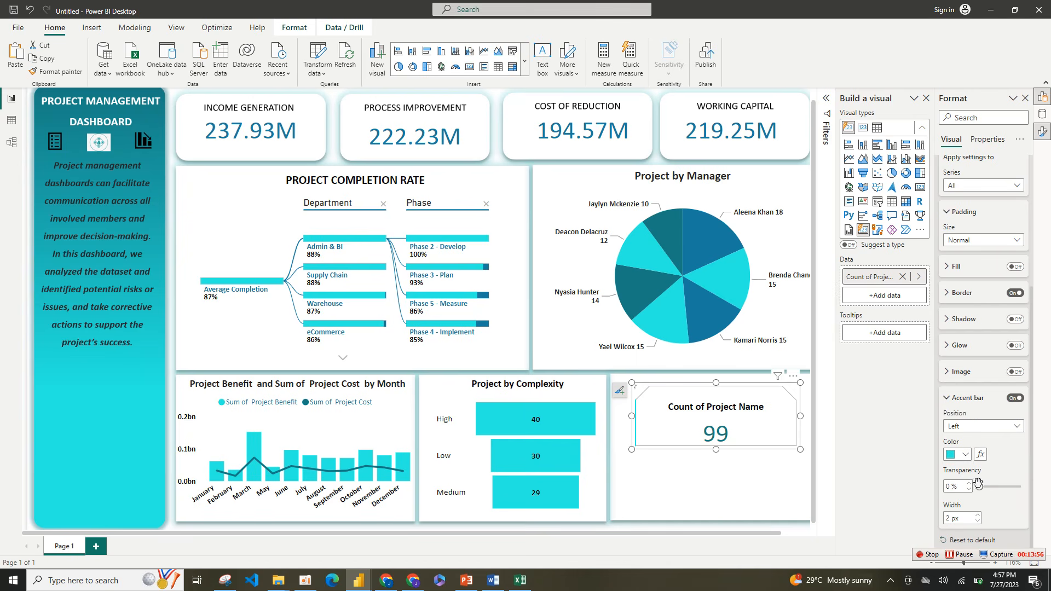
{"action": "left_click", "coordinate": [977, 515]}
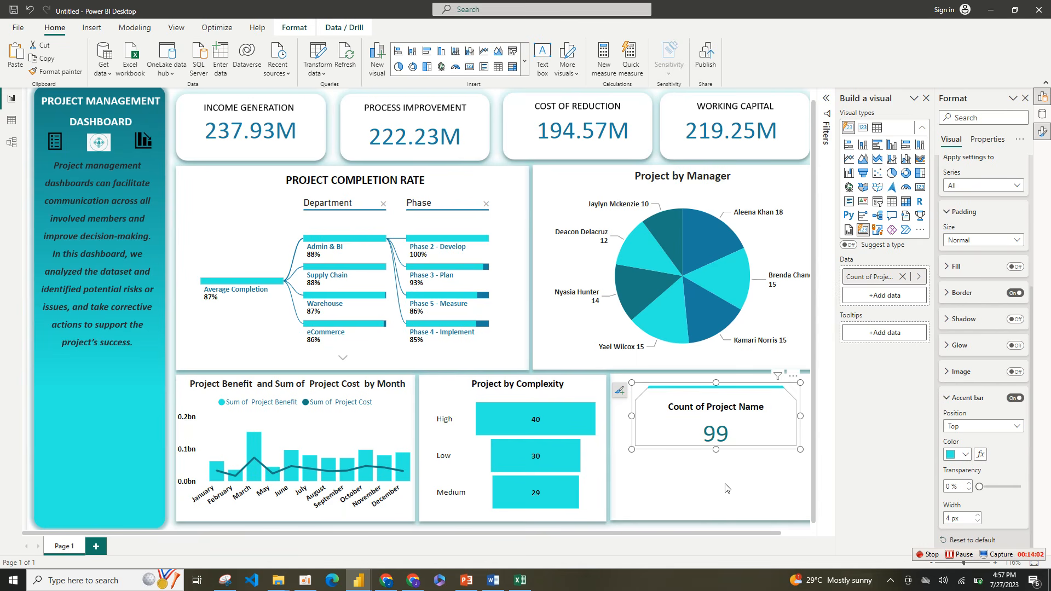
Step: Make the project count card slightly narrower and taller, and rename its field to TOTAL PROJECT
{"action": "left_click_drag", "start_coordinate": [800, 449], "coordinate": [774, 460]}
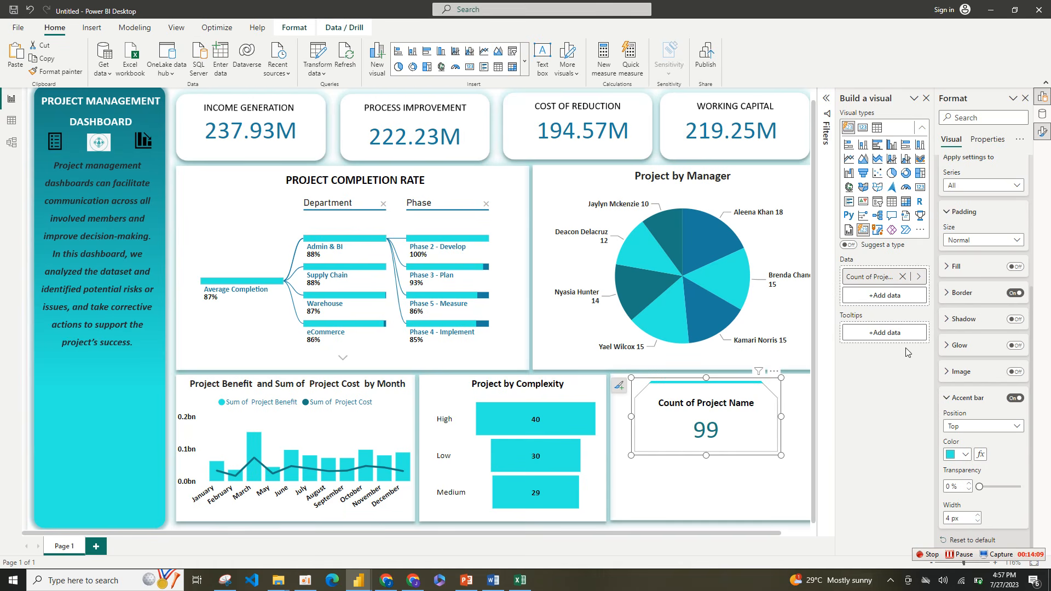
{"action": "double_click", "coordinate": [875, 278]}
{"action": "type", "text": "TOTAL PROJECT"}
{"action": "key", "text": "Return"}
{"action": "left_click", "coordinate": [741, 476]}
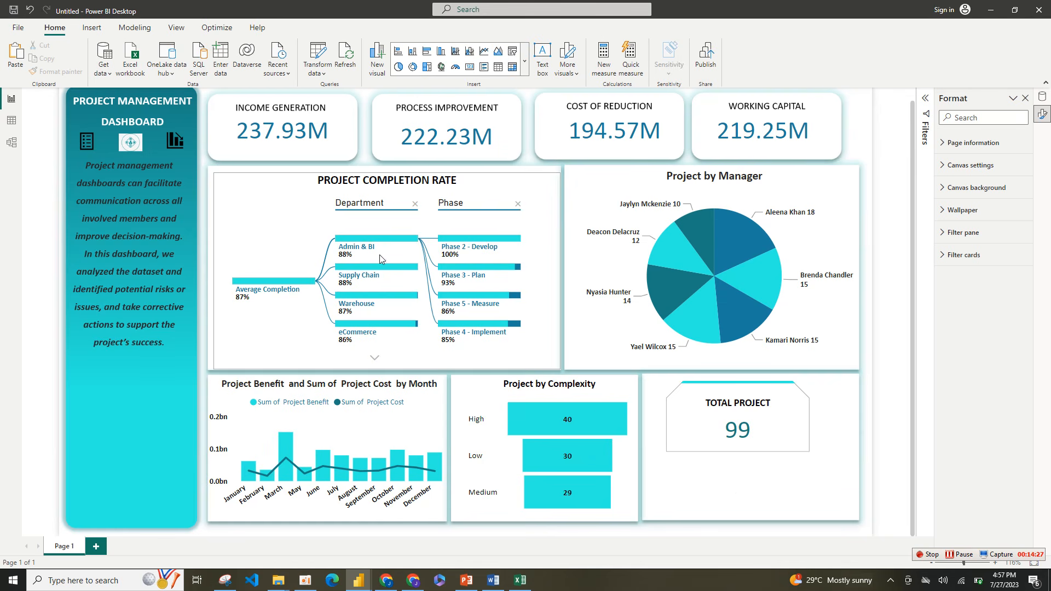
Step: Insert a gauge, shrink its width and height, and place it under the TOTAL PROJECT card
{"action": "left_click", "coordinate": [455, 66]}
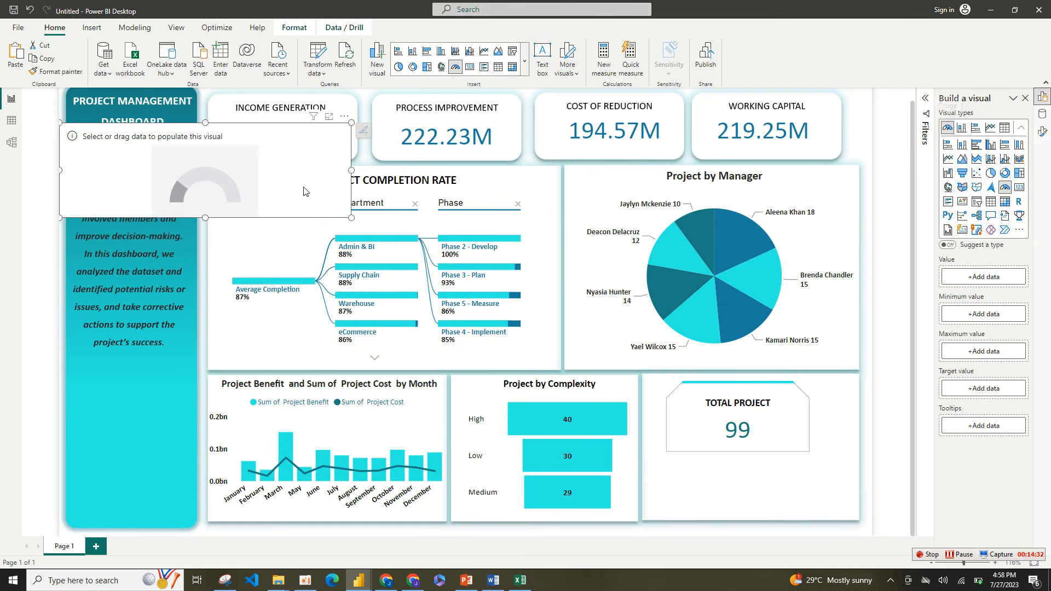
{"action": "left_click_drag", "start_coordinate": [304, 198], "coordinate": [845, 485]}
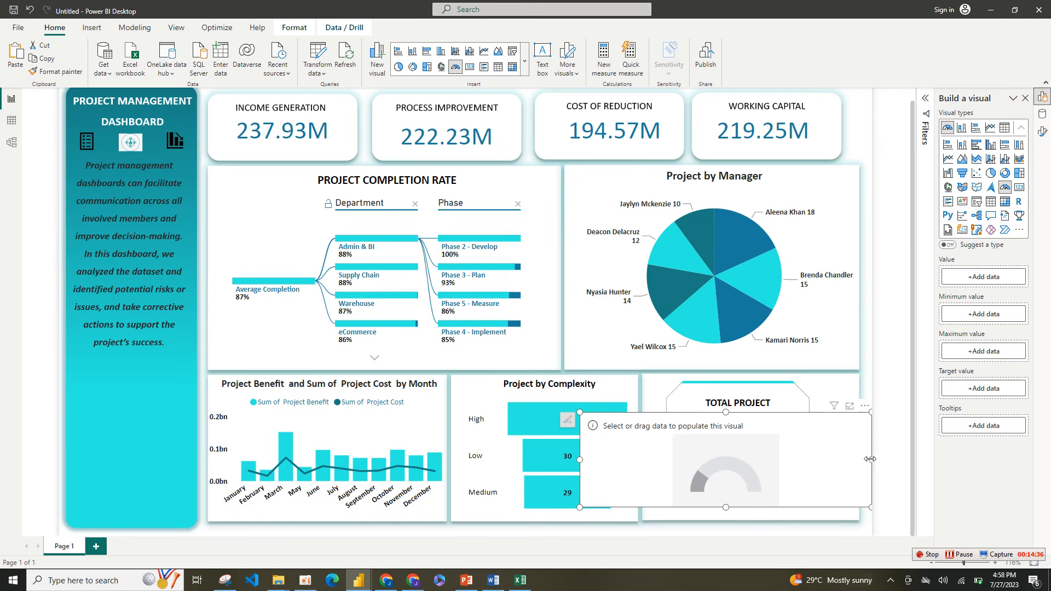
{"action": "left_click_drag", "start_coordinate": [871, 460], "coordinate": [730, 474]}
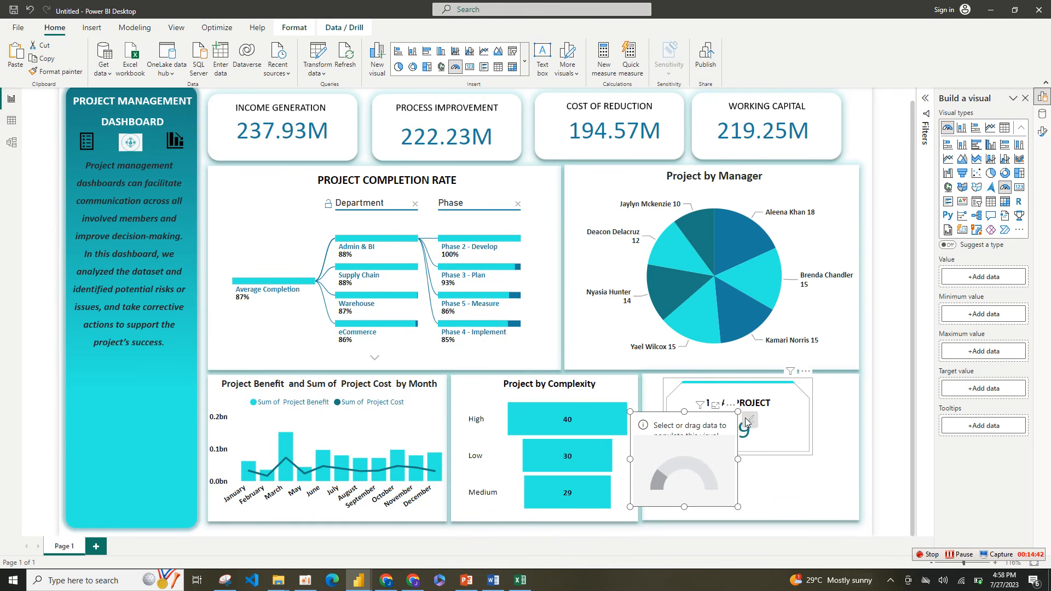
{"action": "left_click_drag", "start_coordinate": [739, 412], "coordinate": [741, 455]}
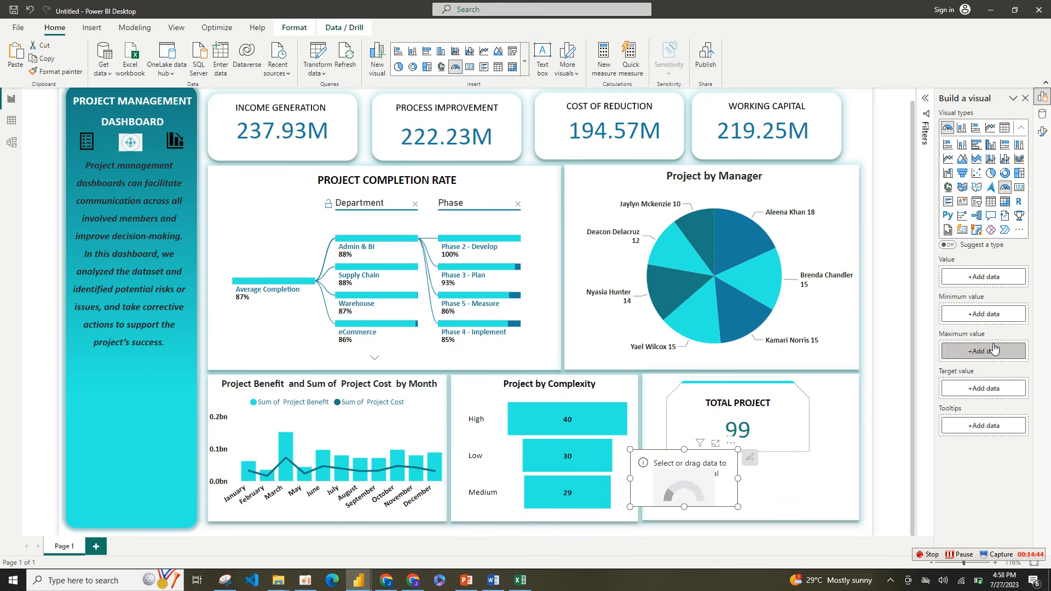
Step: Assign the Status field as the gauge's value and shift the gauge inside the white panel below the TOTAL PROJECT card
{"action": "left_click", "coordinate": [989, 278]}
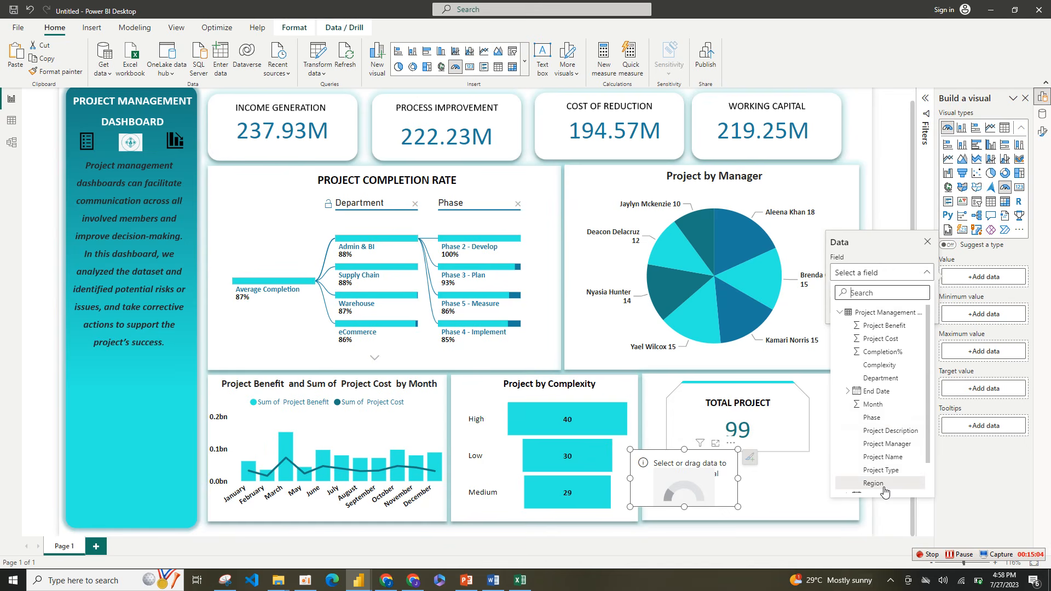
{"action": "scroll", "coordinate": [882, 488], "scroll_direction": "down", "scroll_amount": 1}
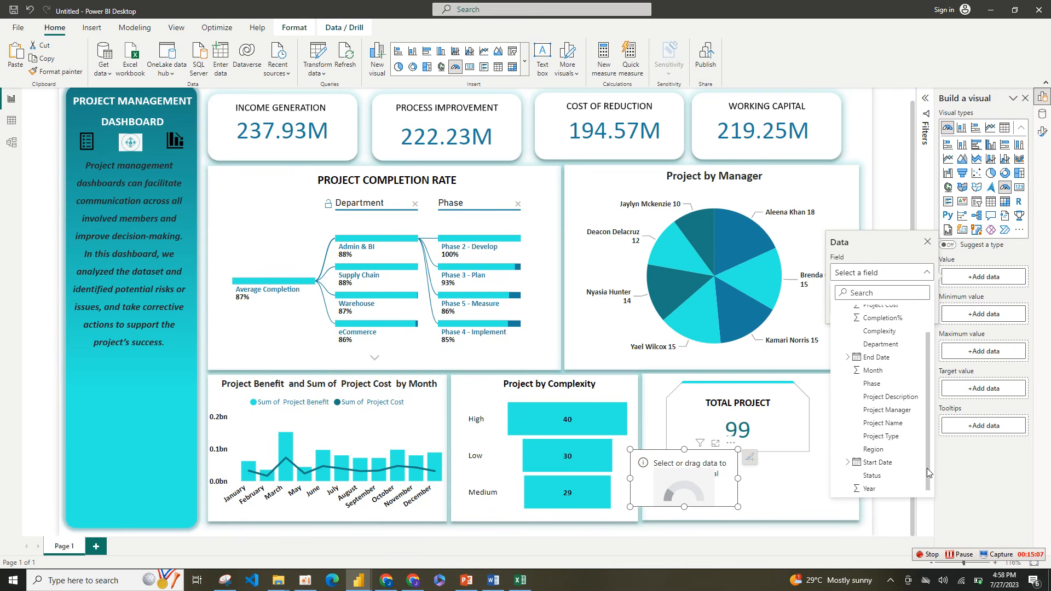
{"action": "left_click", "coordinate": [876, 474]}
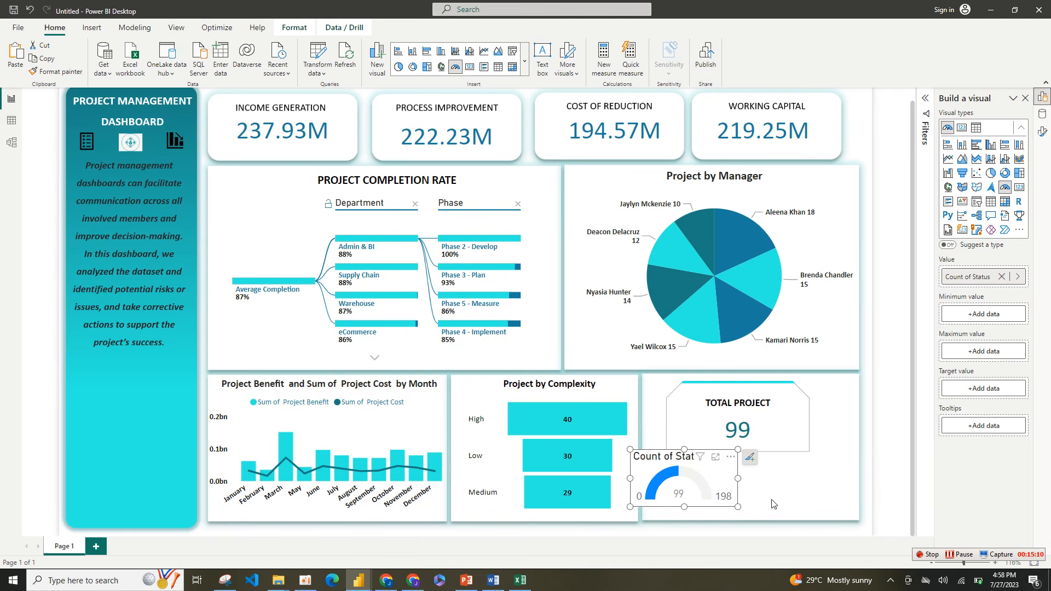
{"action": "left_click_drag", "start_coordinate": [715, 504], "coordinate": [732, 510]}
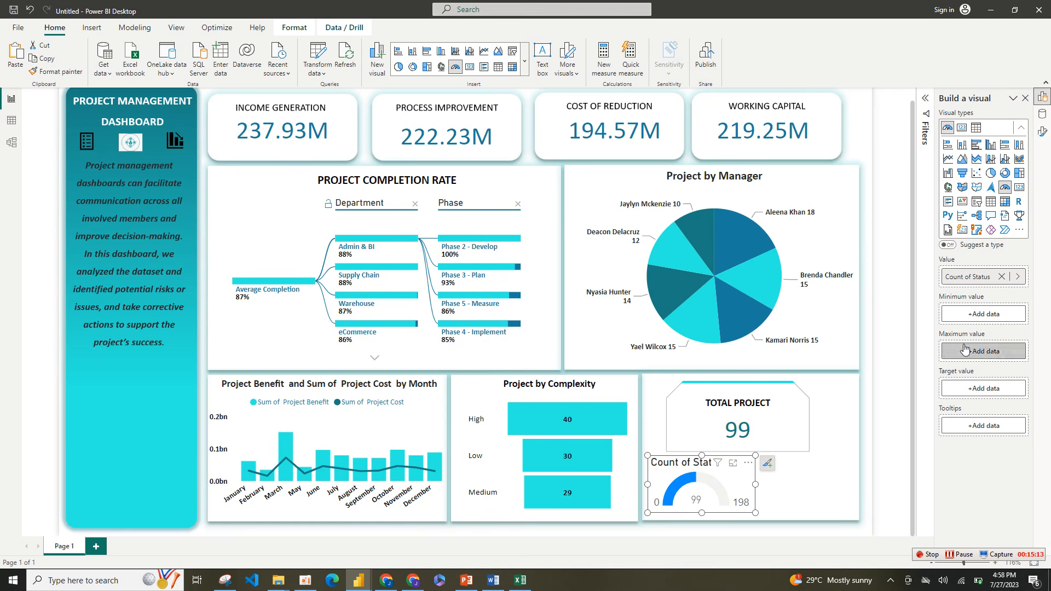
Step: Add a Status filter to the gauge visual only, using basic filtering limited to In - Progress
{"action": "left_click", "coordinate": [927, 102]}
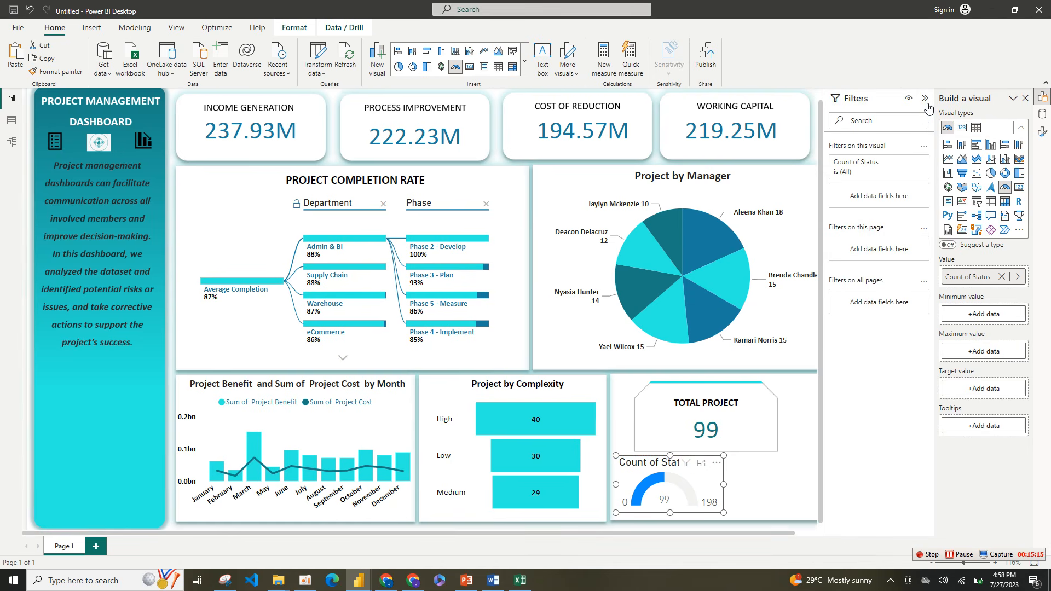
{"action": "left_click", "coordinate": [1043, 114]}
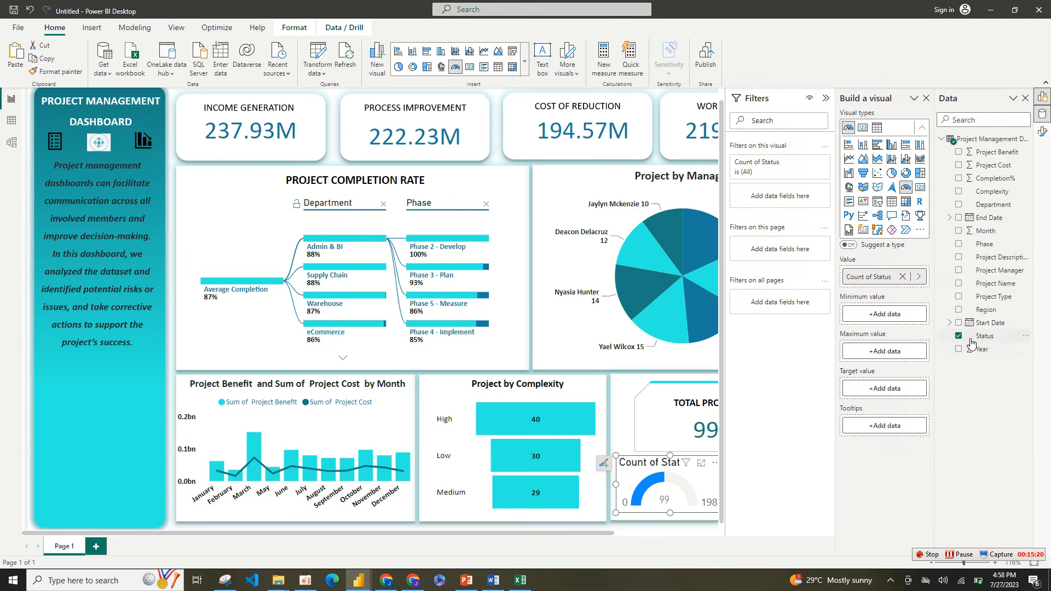
{"action": "left_click_drag", "start_coordinate": [972, 341], "coordinate": [785, 202]}
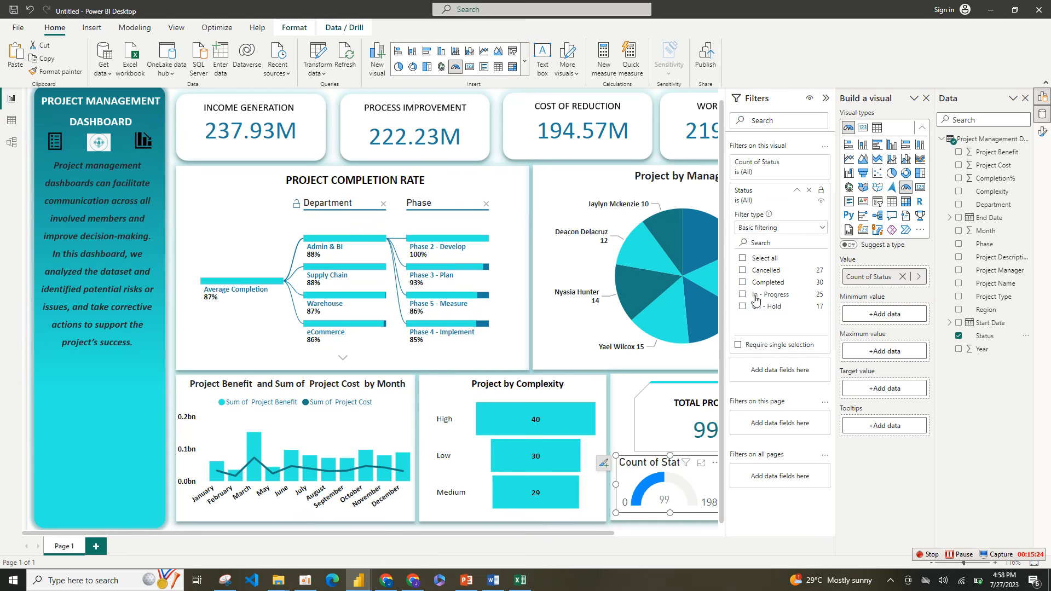
{"action": "left_click", "coordinate": [744, 295]}
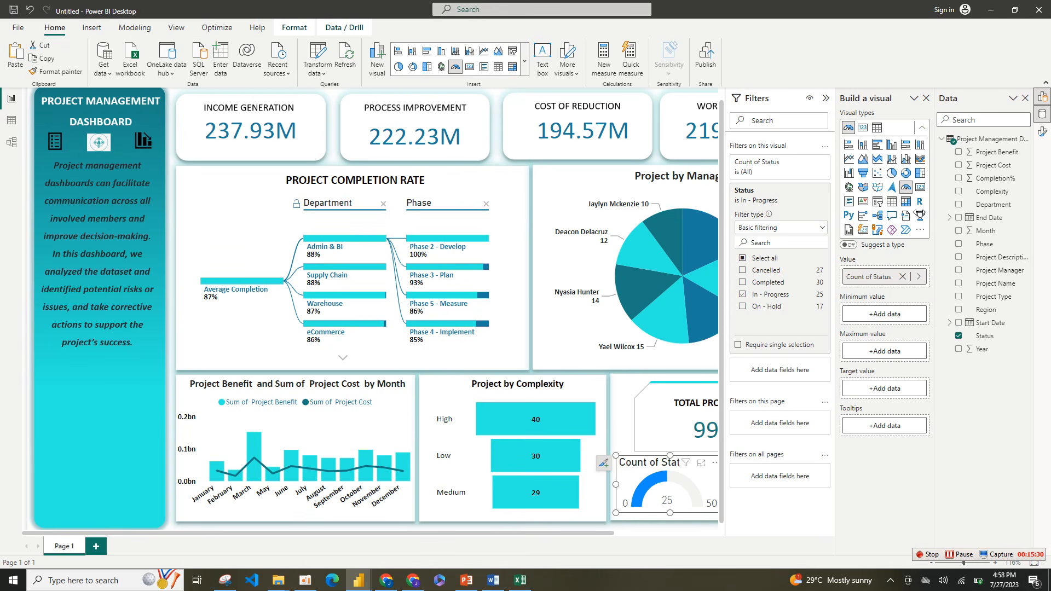
{"action": "left_click", "coordinate": [825, 98]}
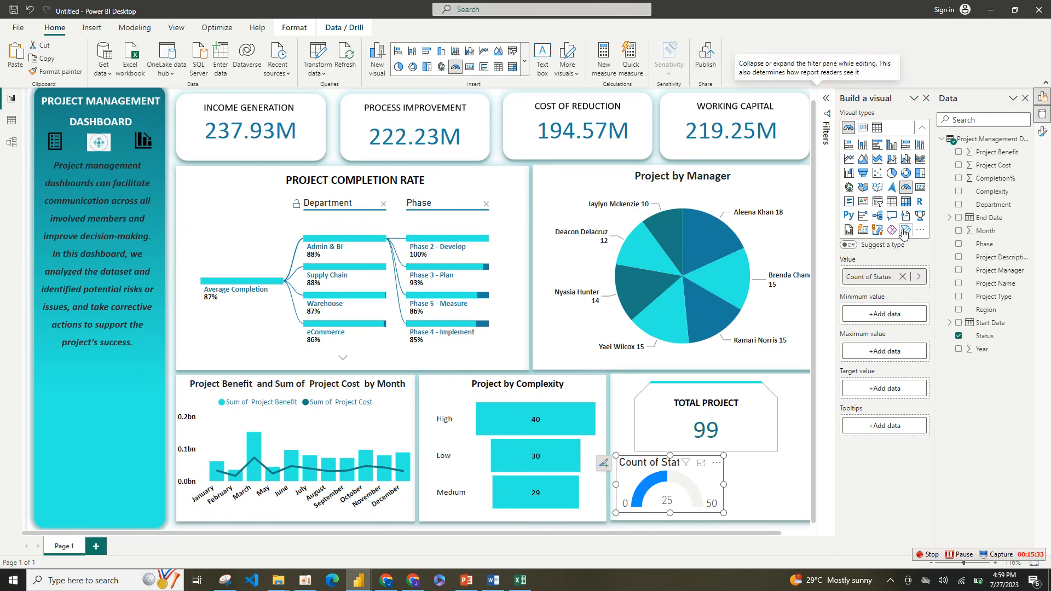
Step: Rename the gauge's value field to PROJECT ONGOING
{"action": "double_click", "coordinate": [876, 277]}
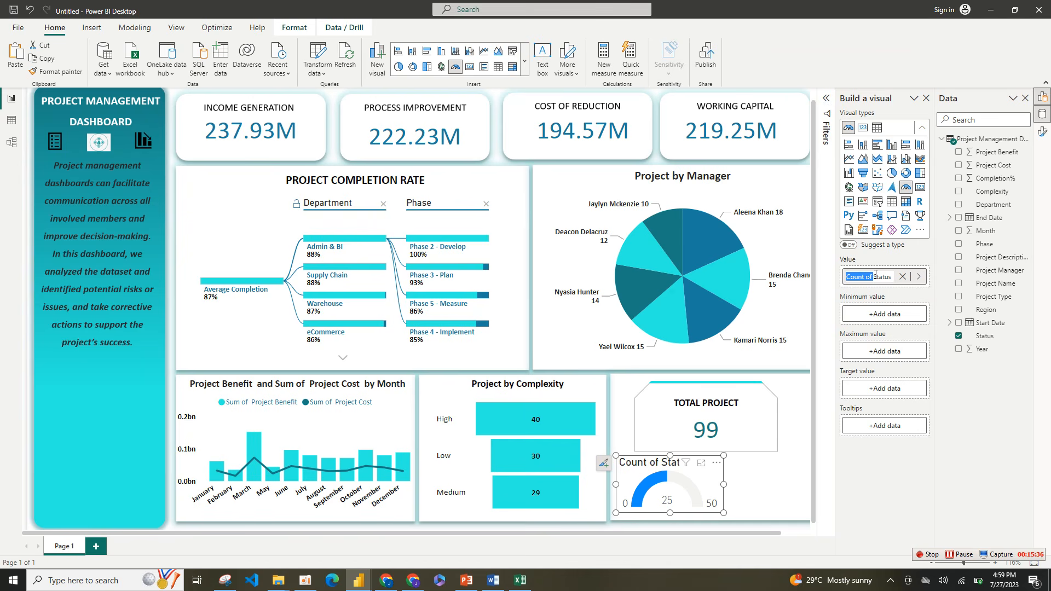
{"action": "key", "text": "BackSpace"}
{"action": "type", "text": "OING"}
Step: Center the gauge's title and format it in bold Calibri at size 11
{"action": "left_click", "coordinate": [1043, 133]}
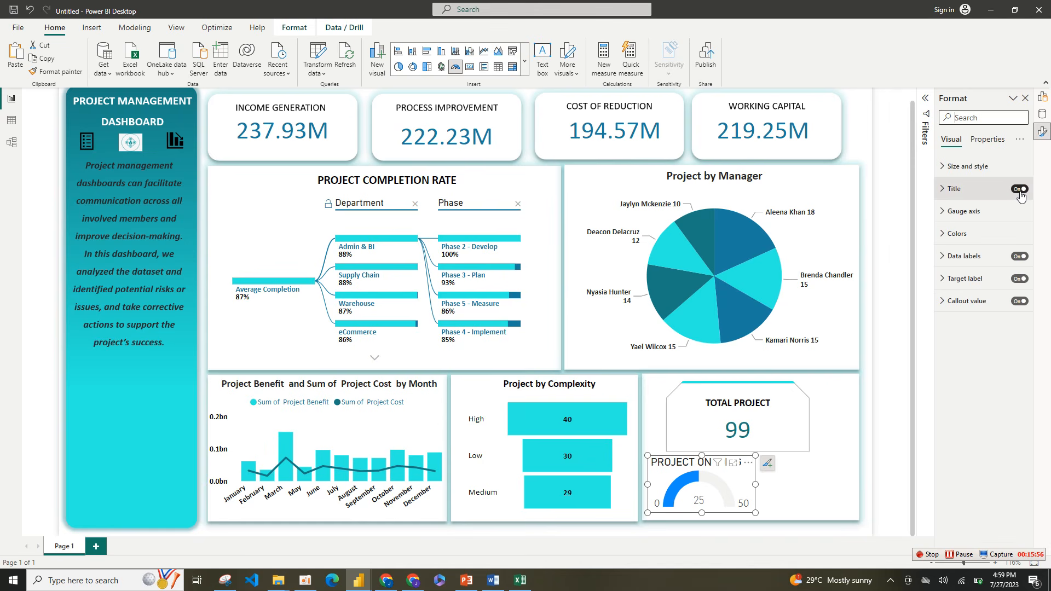
{"action": "left_click", "coordinate": [1019, 189]}
{"action": "left_click", "coordinate": [1019, 190]}
{"action": "left_click", "coordinate": [999, 192]}
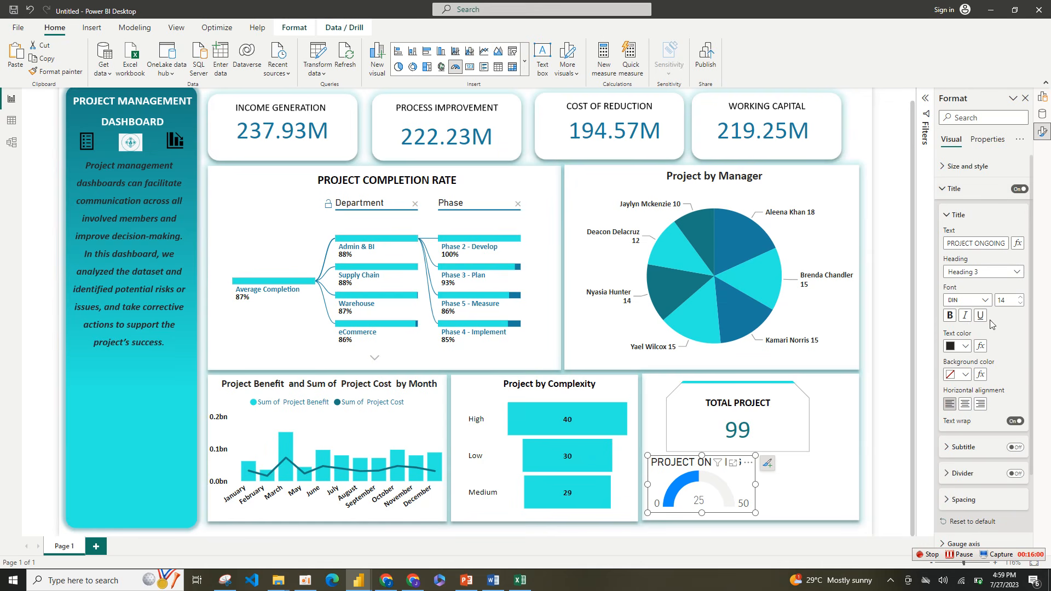
{"action": "left_click", "coordinate": [966, 404]}
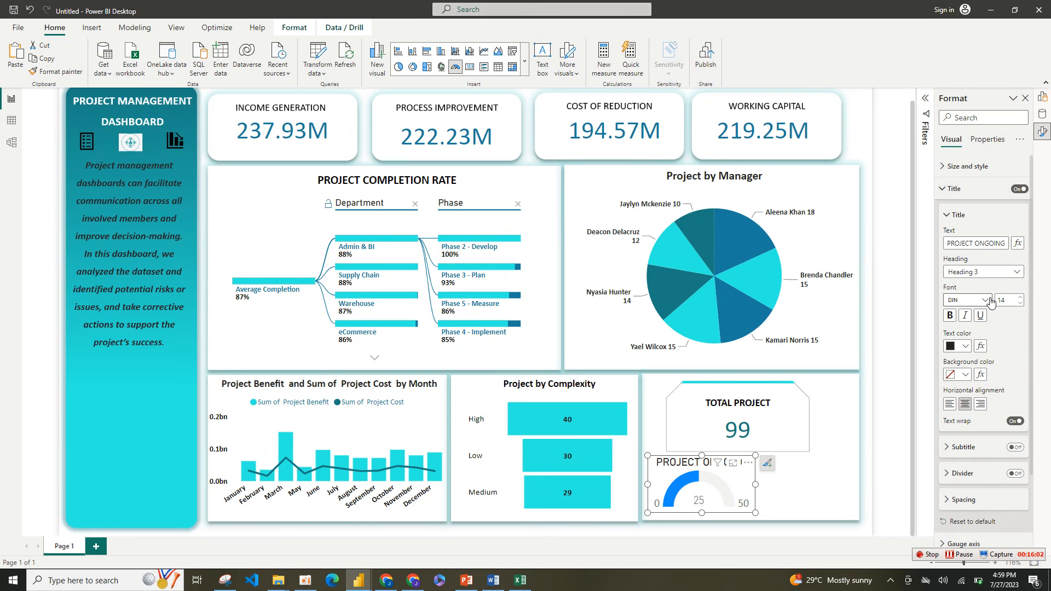
{"action": "left_click", "coordinate": [970, 300]}
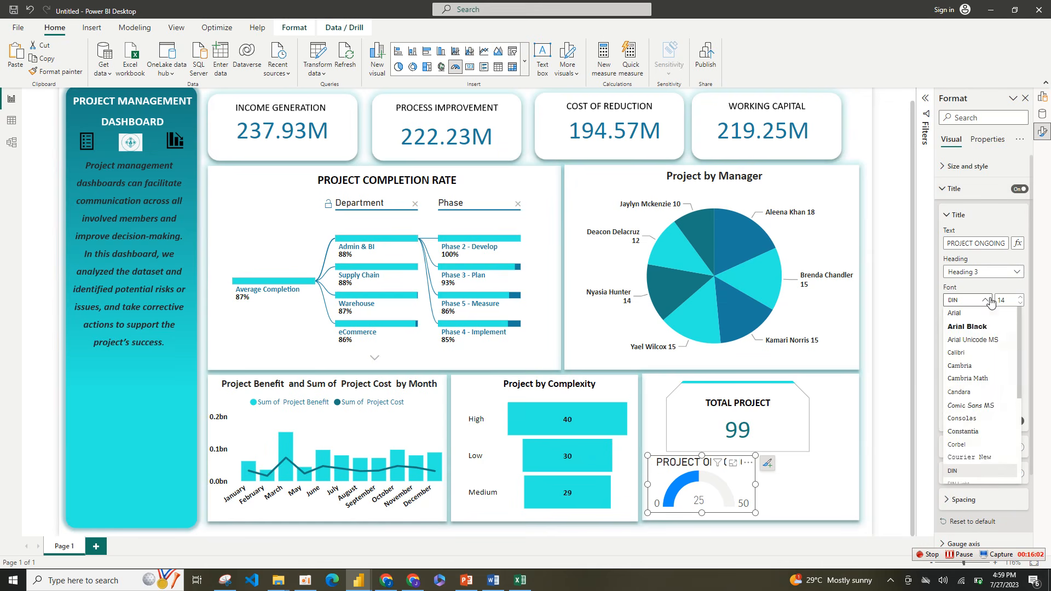
{"action": "left_click", "coordinate": [980, 356]}
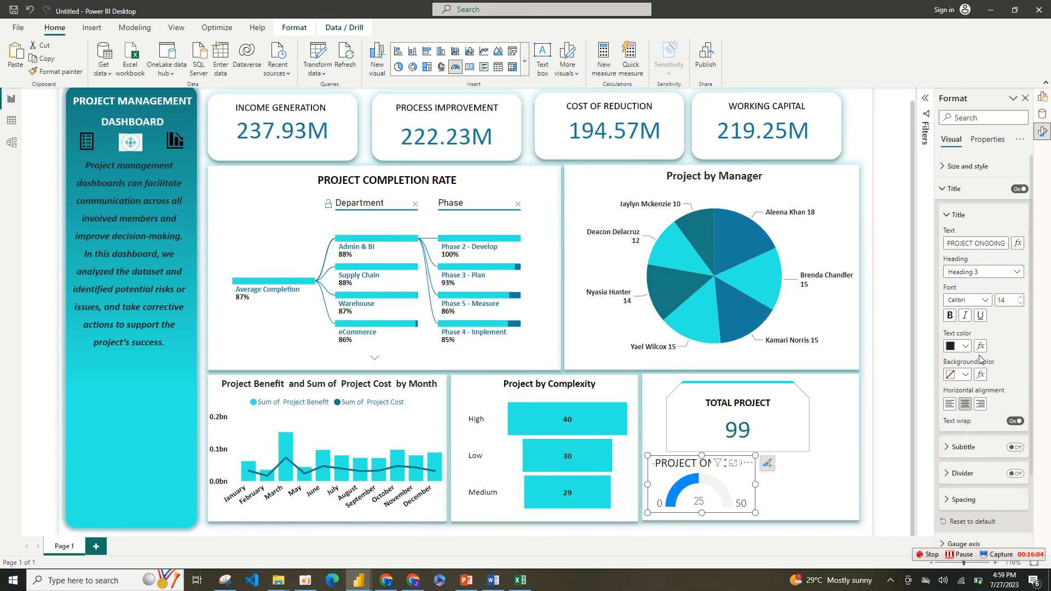
{"action": "left_click", "coordinate": [951, 316]}
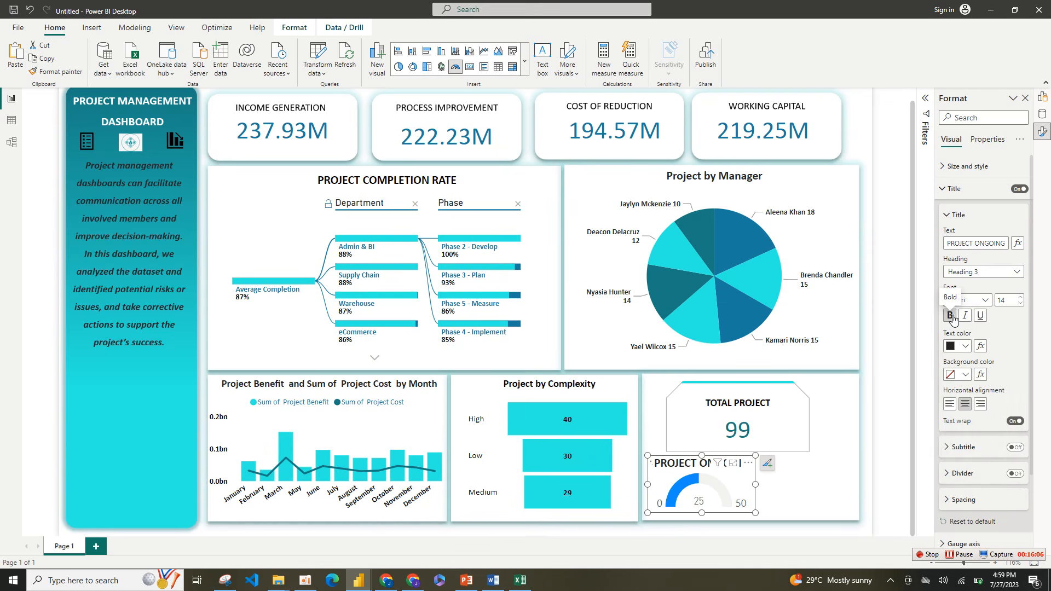
{"action": "left_click", "coordinate": [1021, 304]}
{"action": "left_click", "coordinate": [1021, 304]}
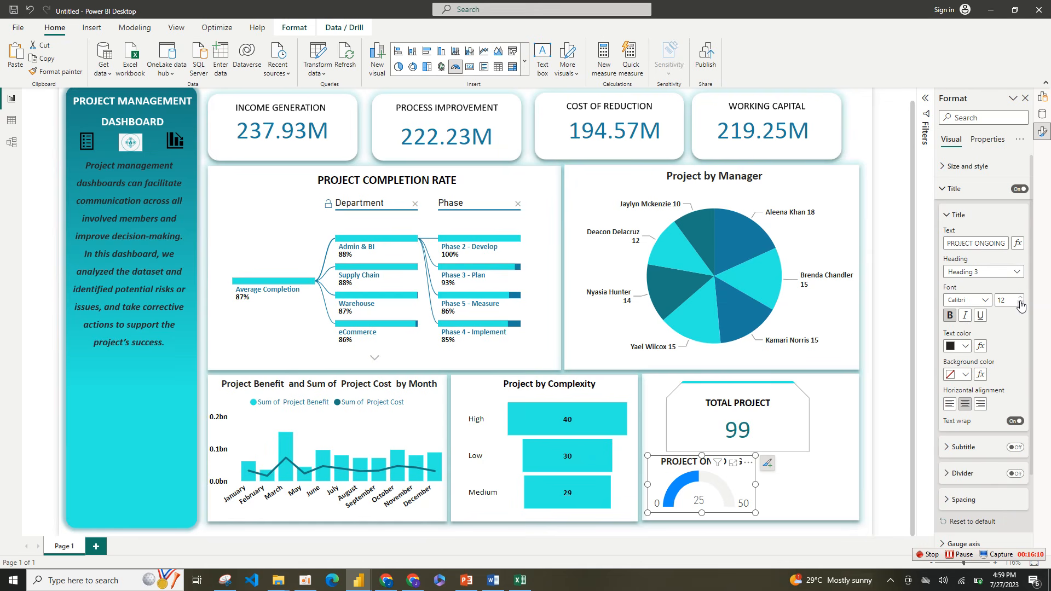
{"action": "left_click", "coordinate": [1021, 304]}
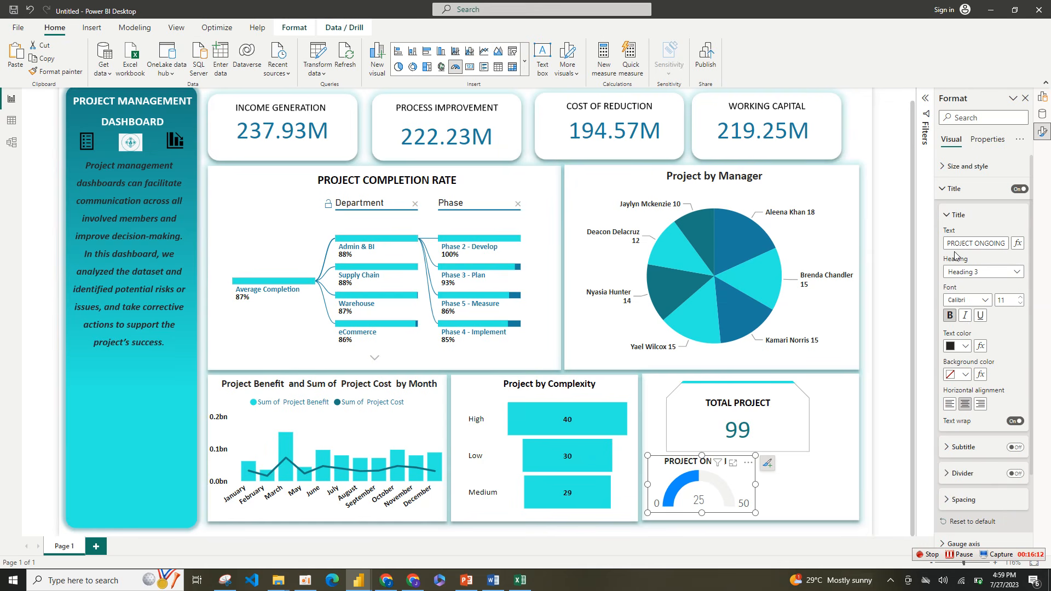
{"action": "left_click", "coordinate": [952, 217]}
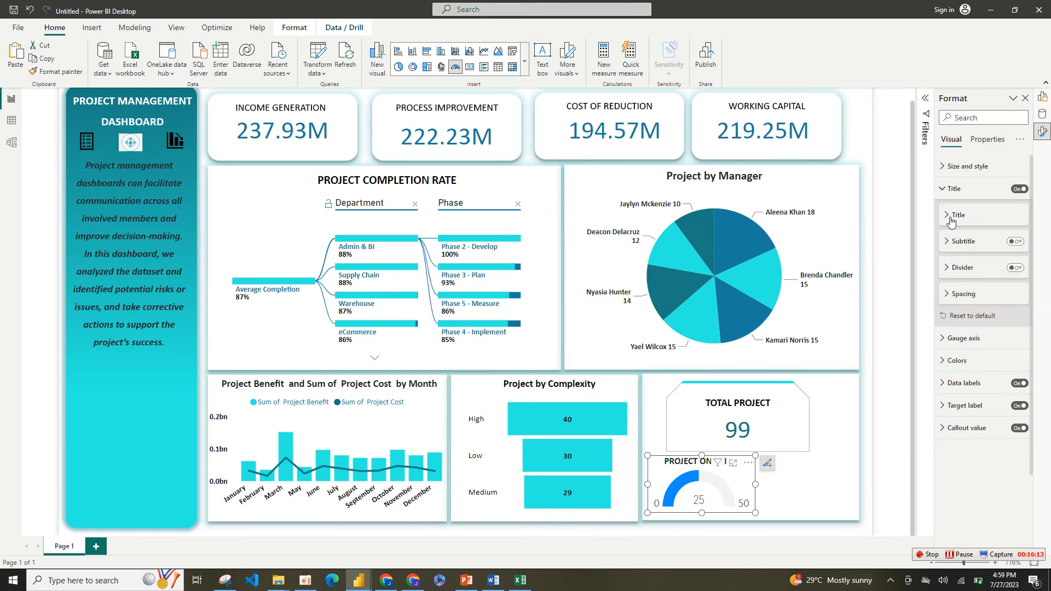
Step: Turn off the gauge's background
{"action": "left_click", "coordinate": [975, 170]}
{"action": "left_click", "coordinate": [1017, 374]}
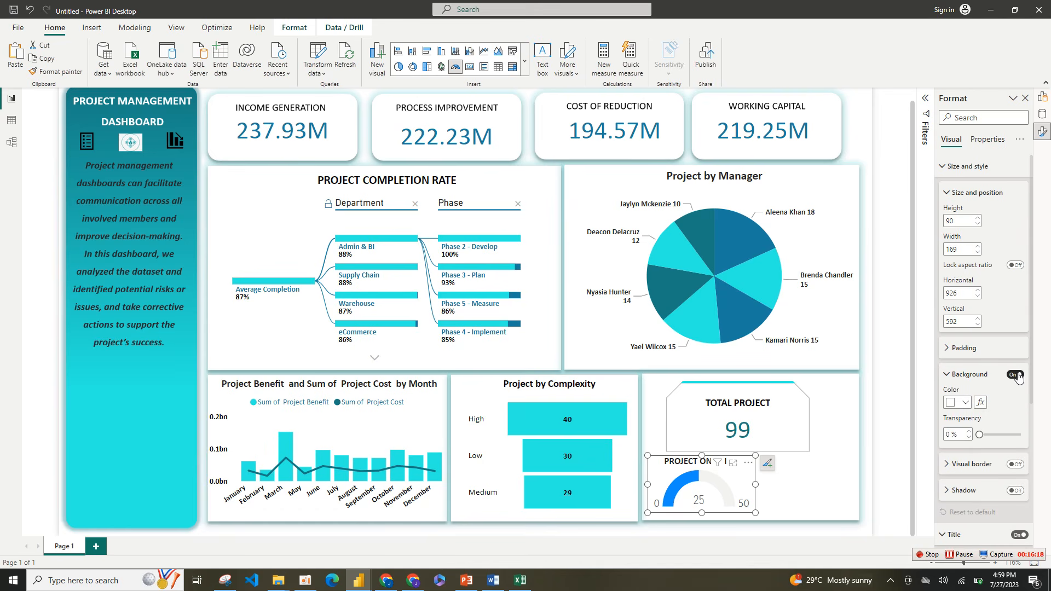
{"action": "left_click", "coordinate": [1018, 376]}
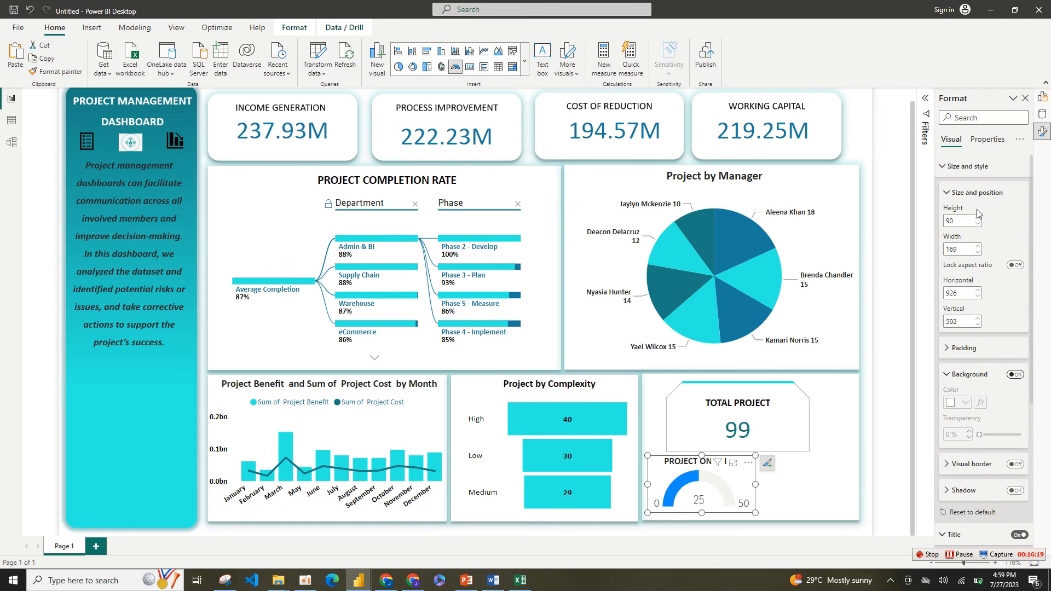
{"action": "left_click", "coordinate": [963, 166]}
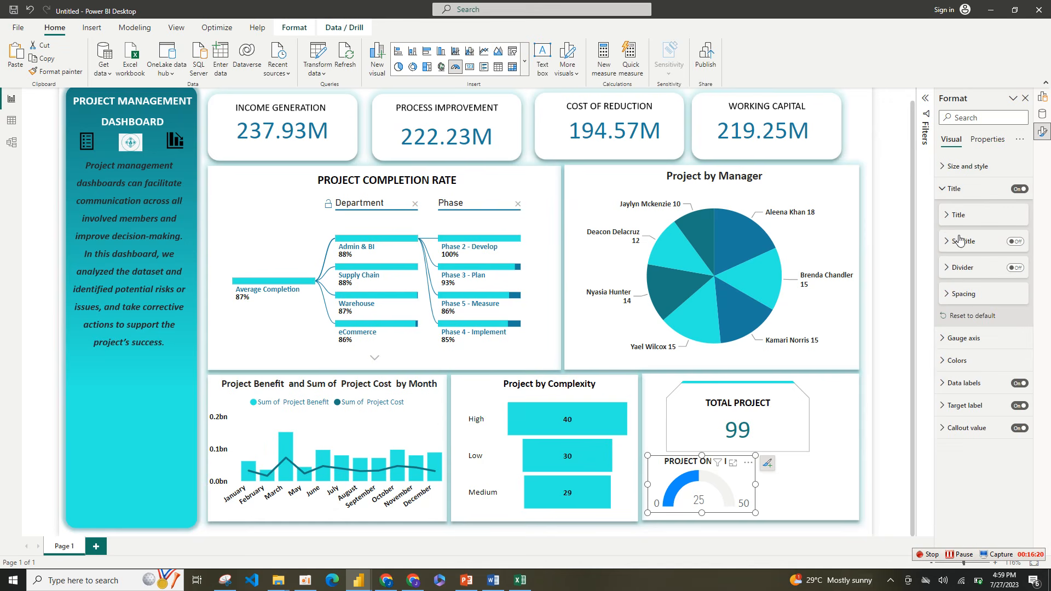
Step: Change the gauge's fill color to the recently used dark teal
{"action": "left_click", "coordinate": [979, 366]}
{"action": "left_click", "coordinate": [963, 400]}
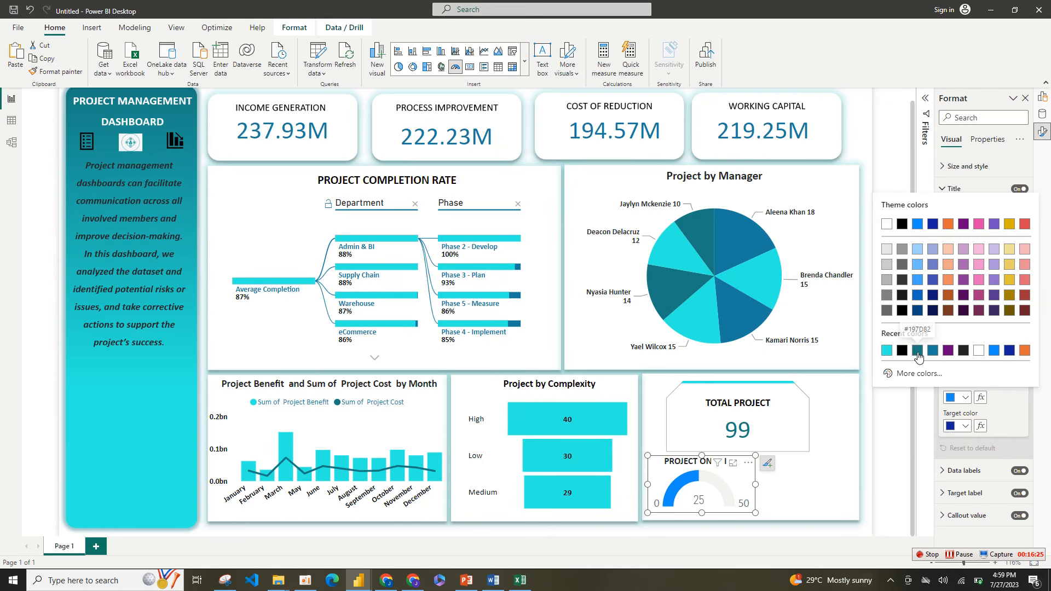
{"action": "left_click", "coordinate": [918, 351]}
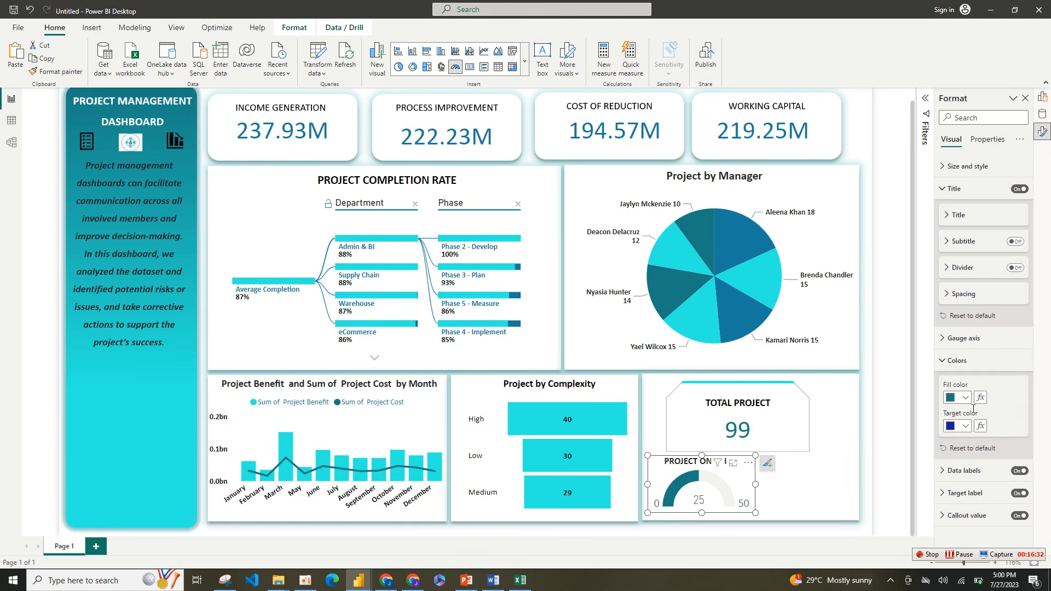
{"action": "left_click", "coordinate": [943, 361]}
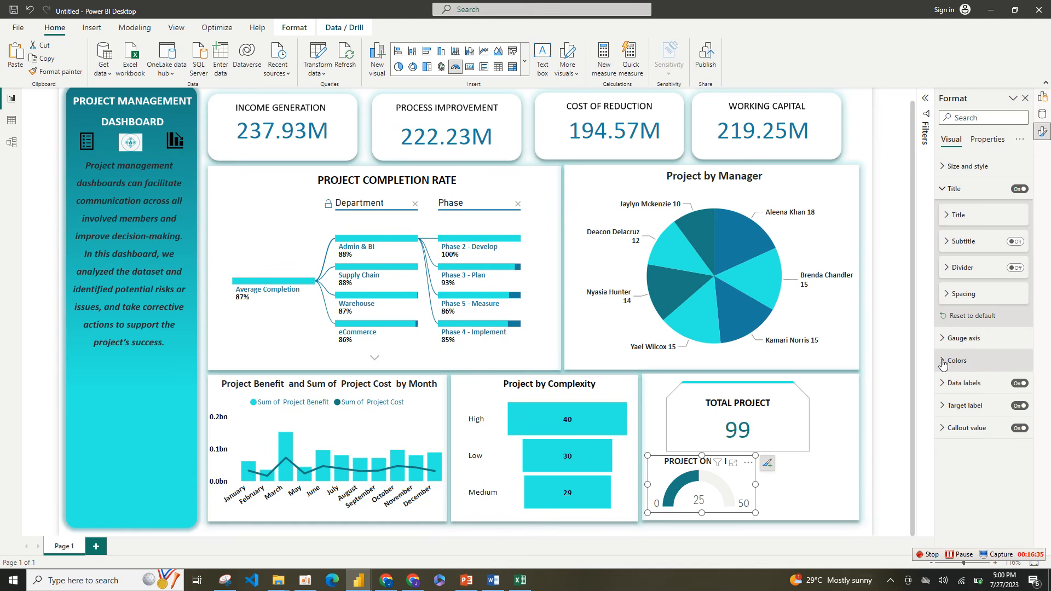
Step: Turn off the gauge's target label and data labels, keeping the callout value on
{"action": "left_click", "coordinate": [1020, 406]}
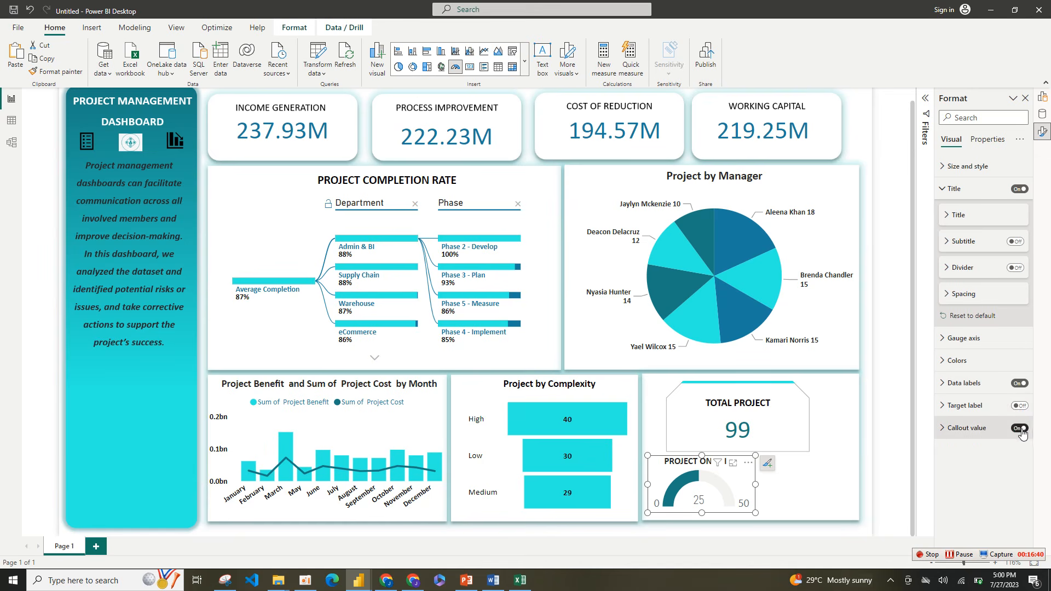
{"action": "left_click", "coordinate": [1021, 429]}
{"action": "left_click", "coordinate": [1021, 430]}
{"action": "left_click", "coordinate": [1021, 389]}
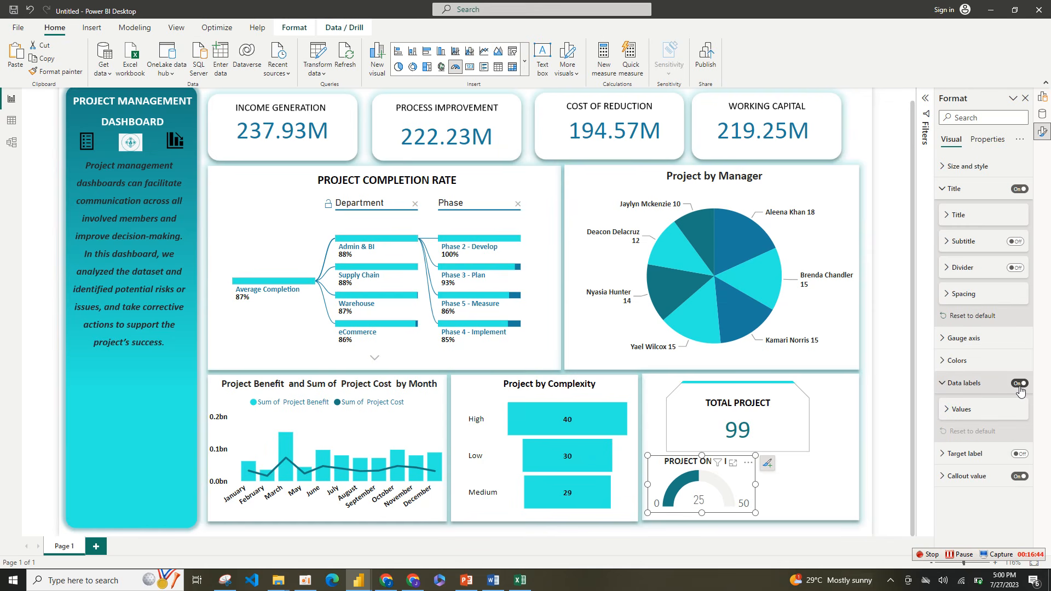
{"action": "left_click", "coordinate": [1020, 384]}
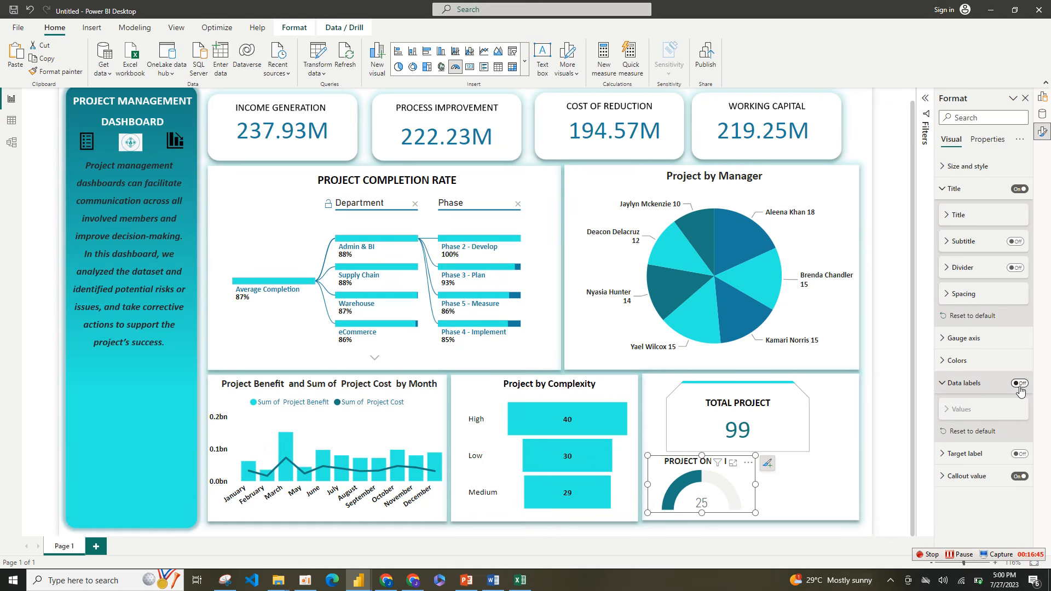
Step: Format the gauge's callout value in bold Calibri with the recently used dark blue color
{"action": "left_click", "coordinate": [994, 479]}
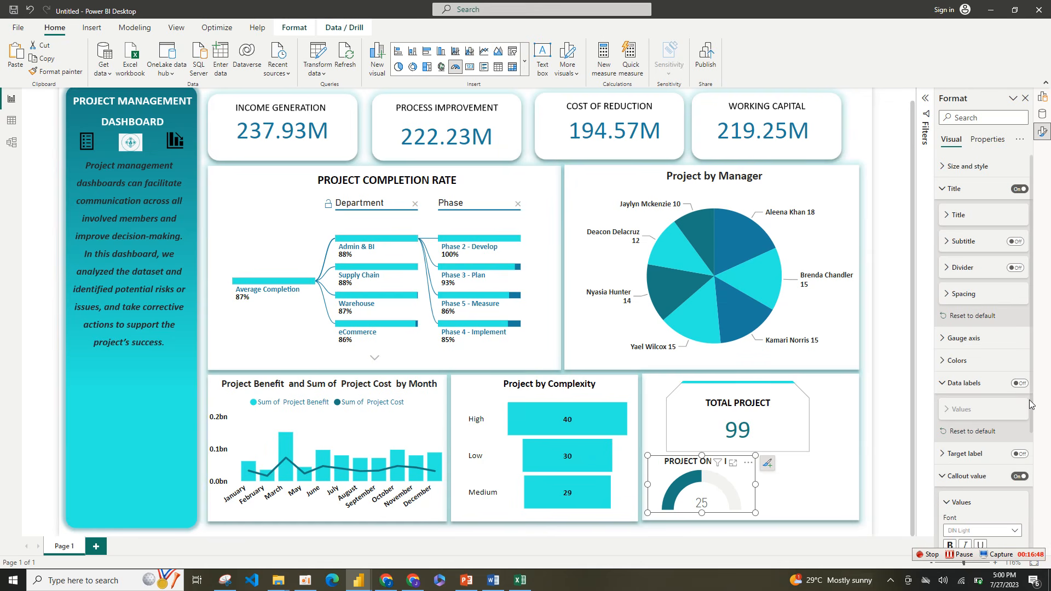
{"action": "scroll", "coordinate": [1032, 408], "scroll_direction": "down", "scroll_amount": 3}
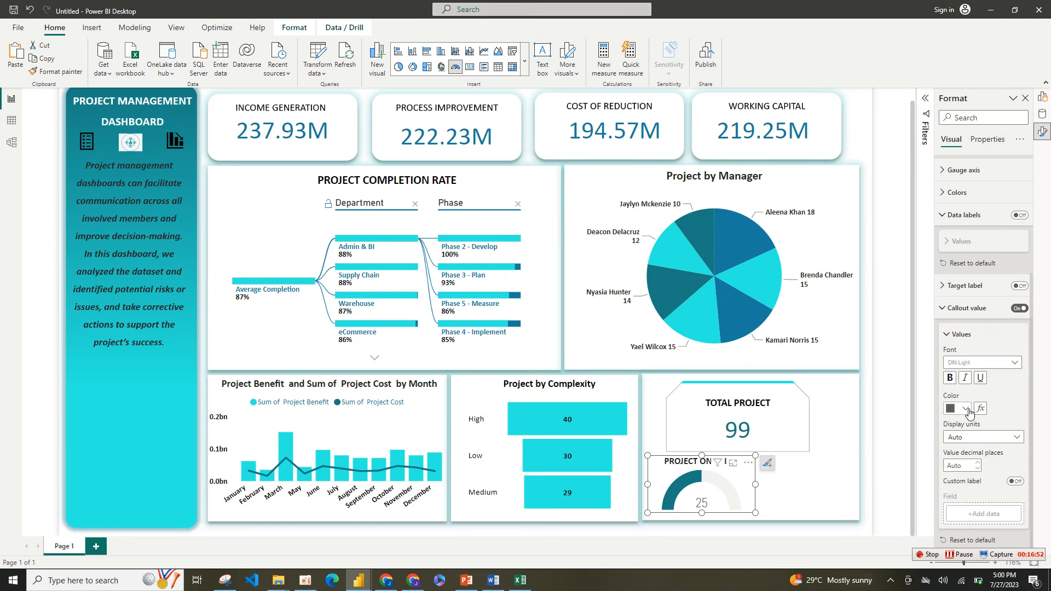
{"action": "left_click", "coordinate": [967, 412]}
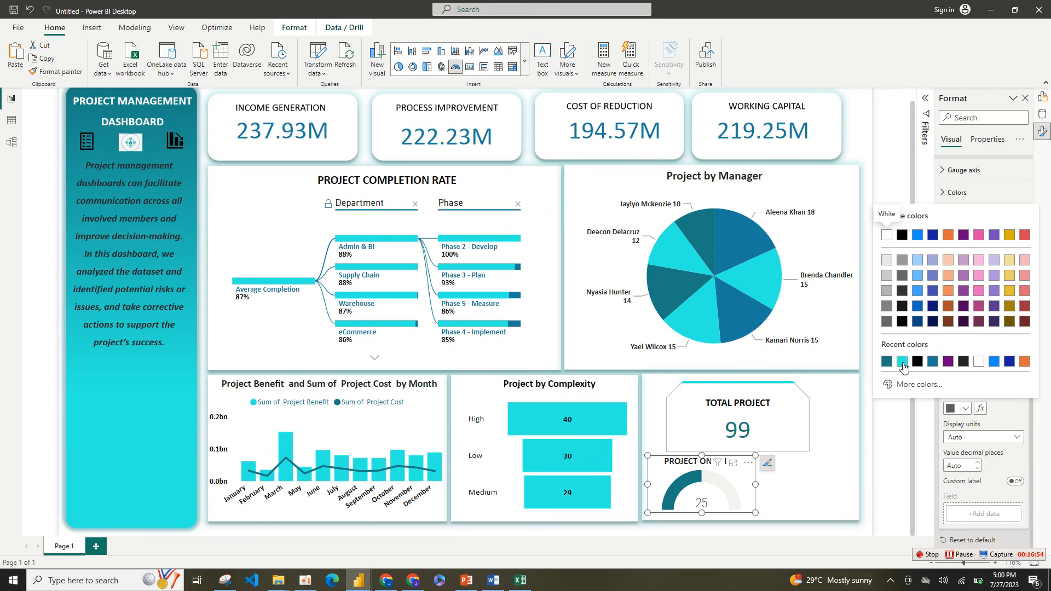
{"action": "left_click", "coordinate": [887, 362]}
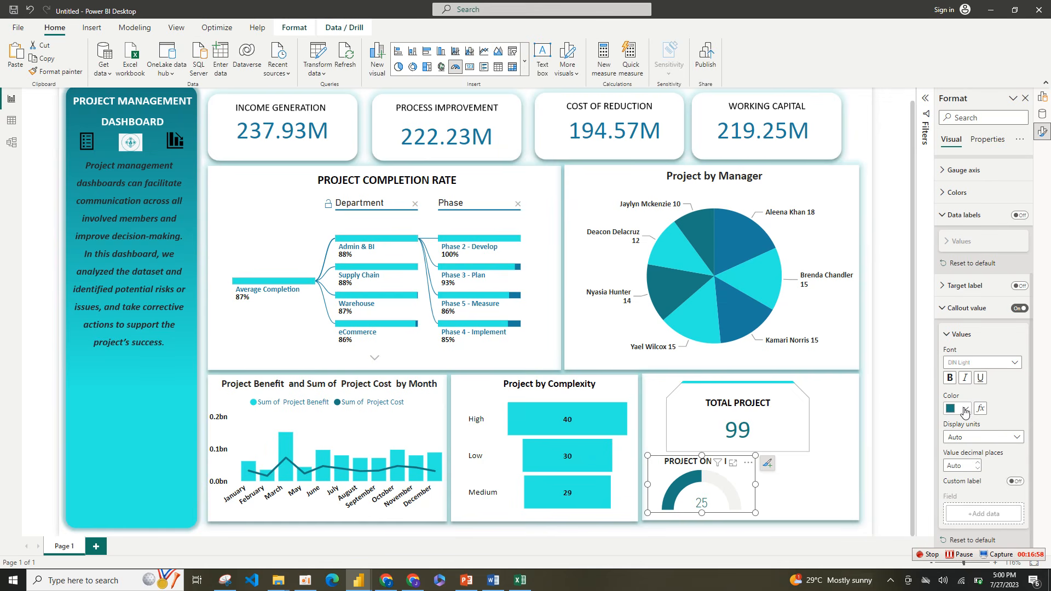
{"action": "left_click", "coordinate": [965, 412]}
{"action": "left_click", "coordinate": [932, 362]}
{"action": "left_click", "coordinate": [999, 366]}
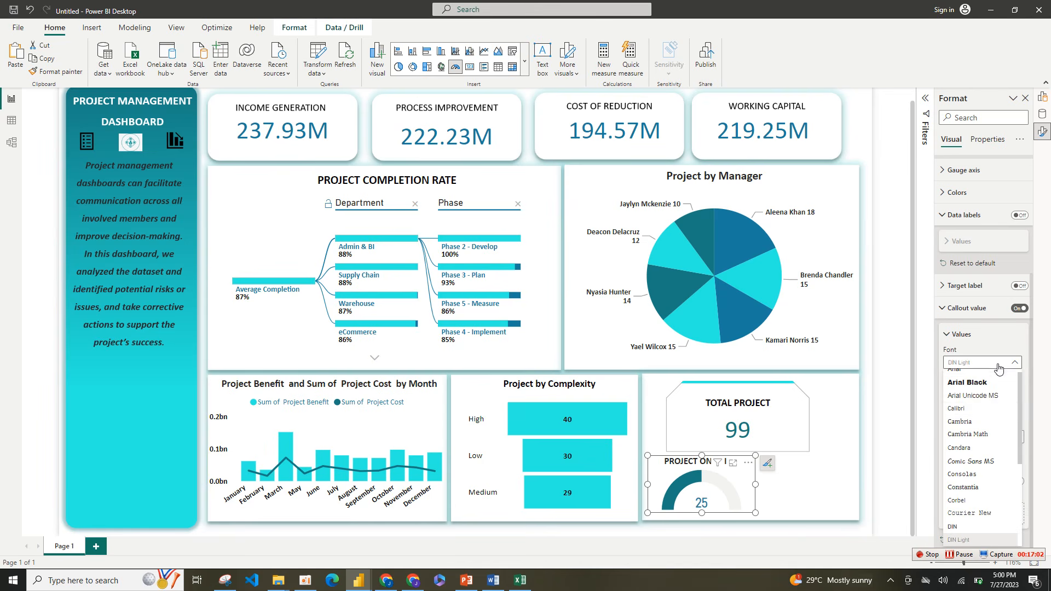
{"action": "left_click", "coordinate": [980, 409]}
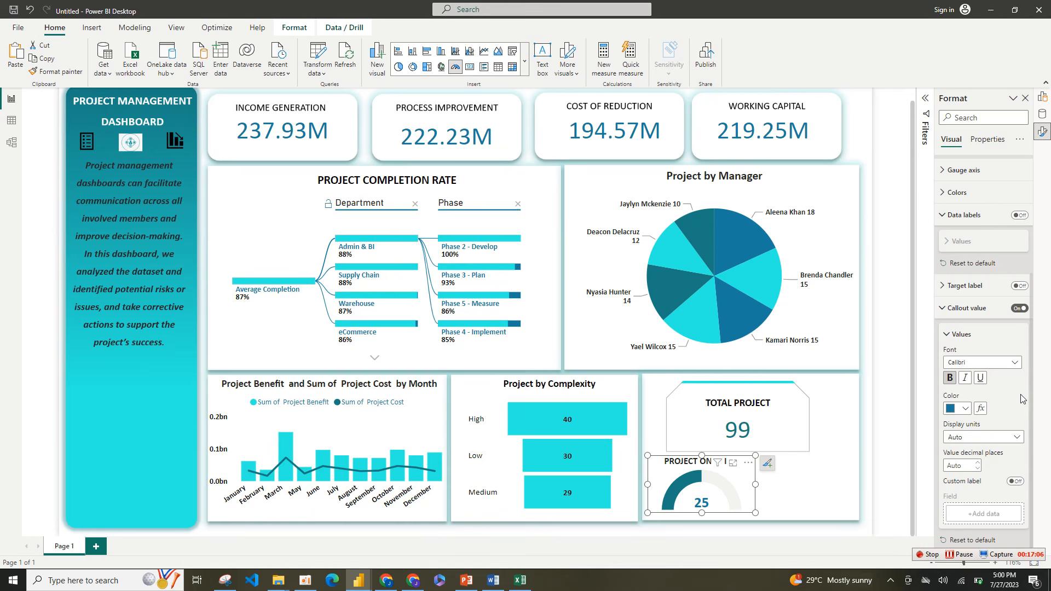
{"action": "left_click", "coordinate": [952, 335]}
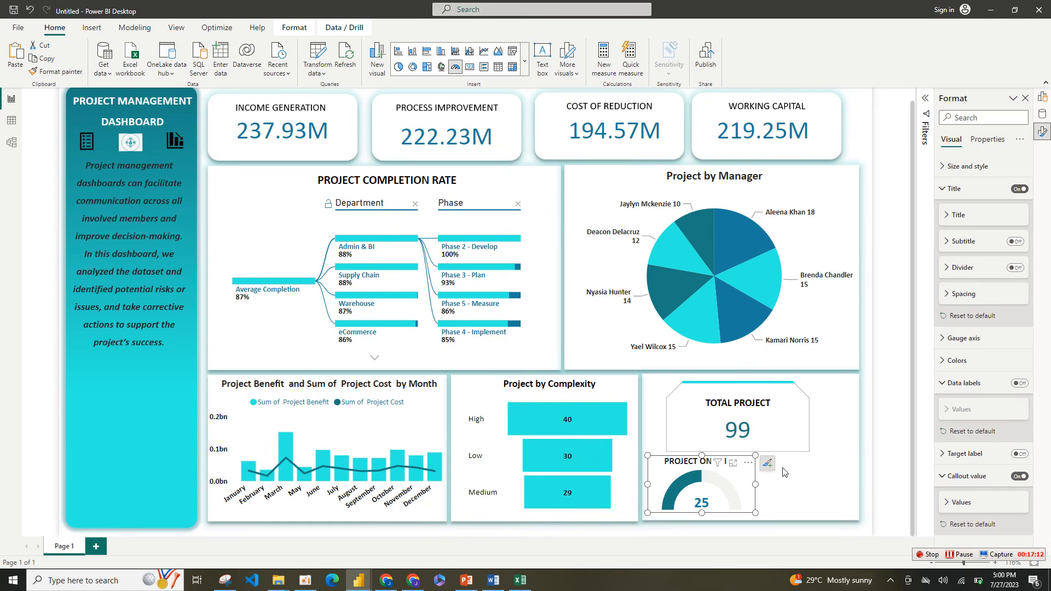
Step: Narrow the PROJECT ONGOING gauge and reduce its title's font size to 9
{"action": "left_click_drag", "start_coordinate": [757, 513], "coordinate": [724, 513]}
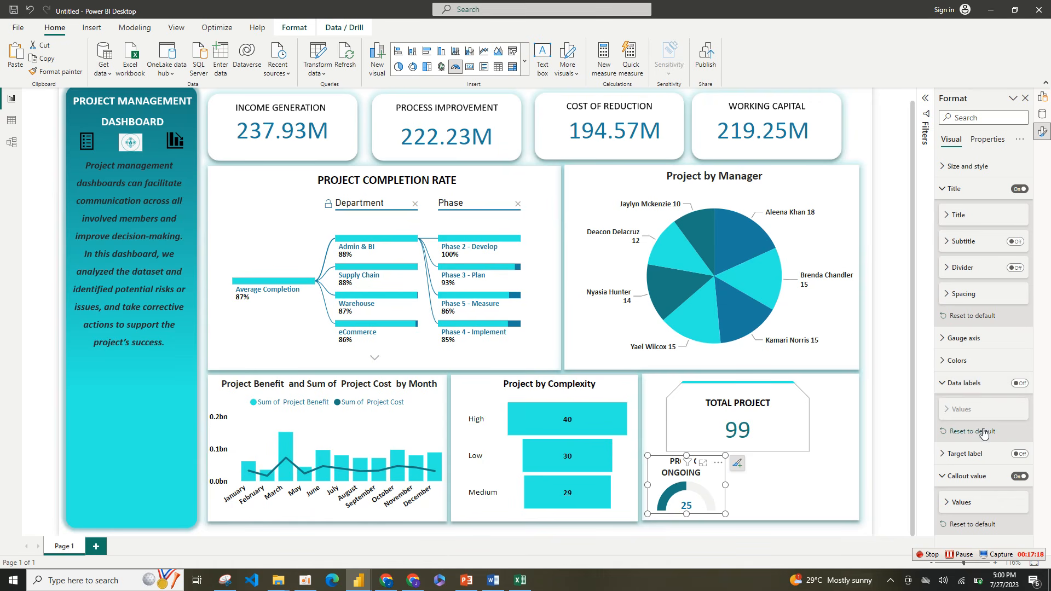
{"action": "left_click", "coordinate": [977, 215]}
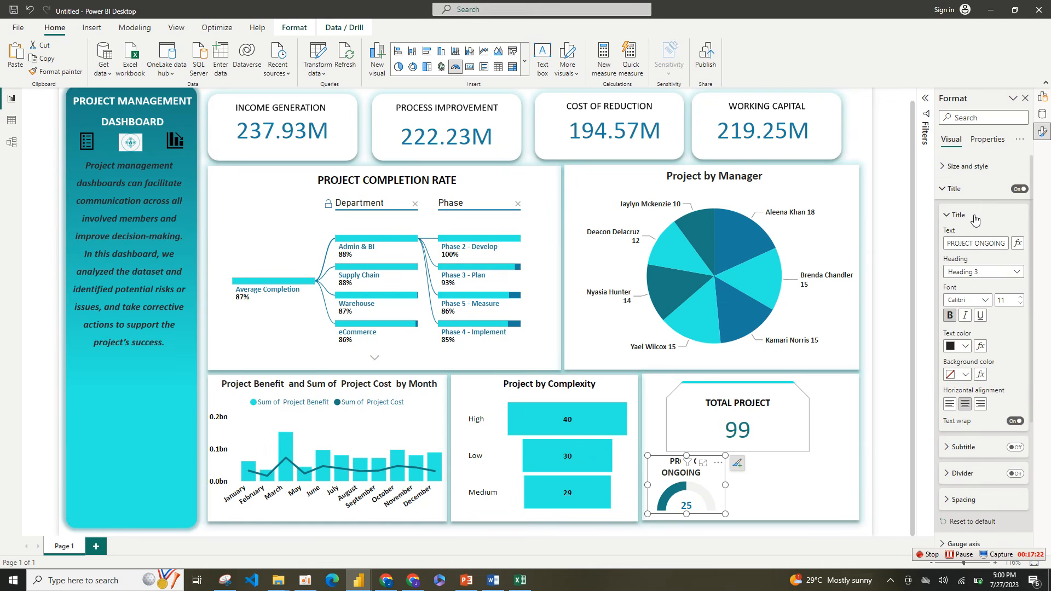
{"action": "left_click", "coordinate": [1021, 303]}
{"action": "left_click", "coordinate": [1021, 304]}
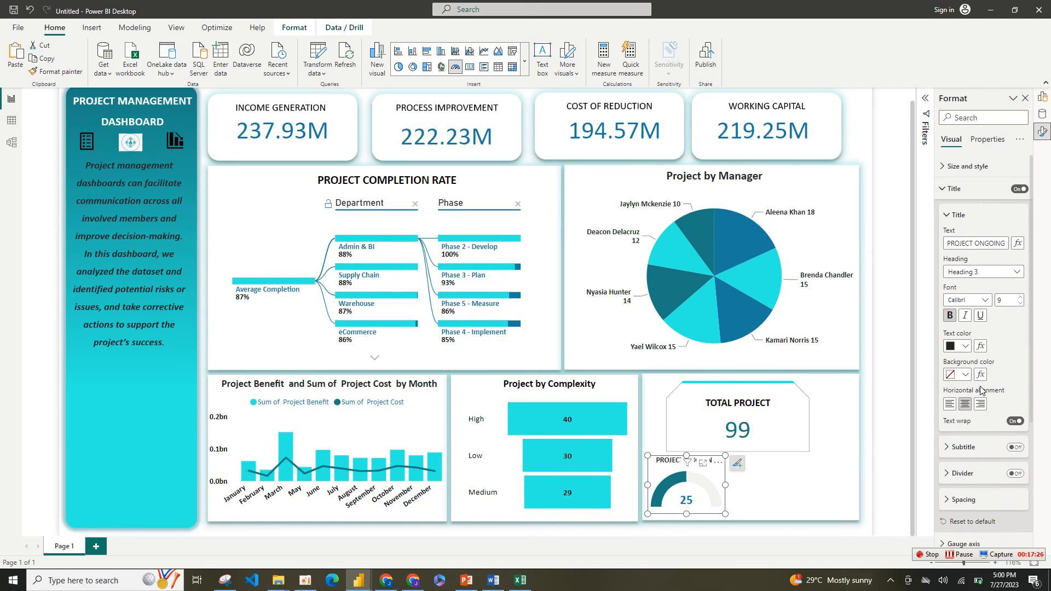
Step: Enlarge the gauge slightly so its title fits on one line, and trim the TOTAL PROJECT card's width from its left edge
{"action": "left_click_drag", "start_coordinate": [726, 513], "coordinate": [733, 517]}
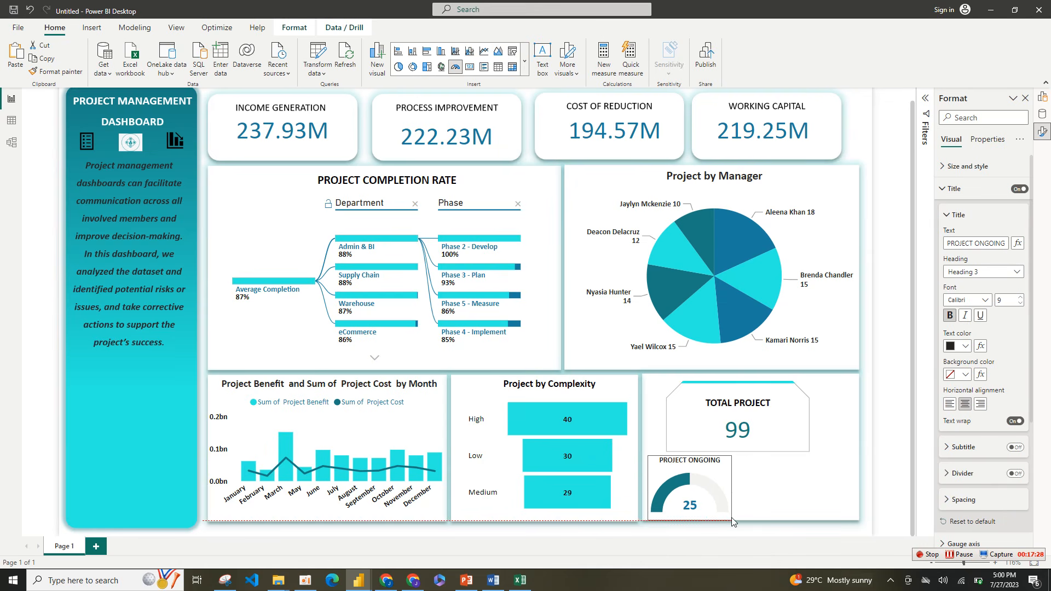
{"action": "left_click", "coordinate": [797, 425]}
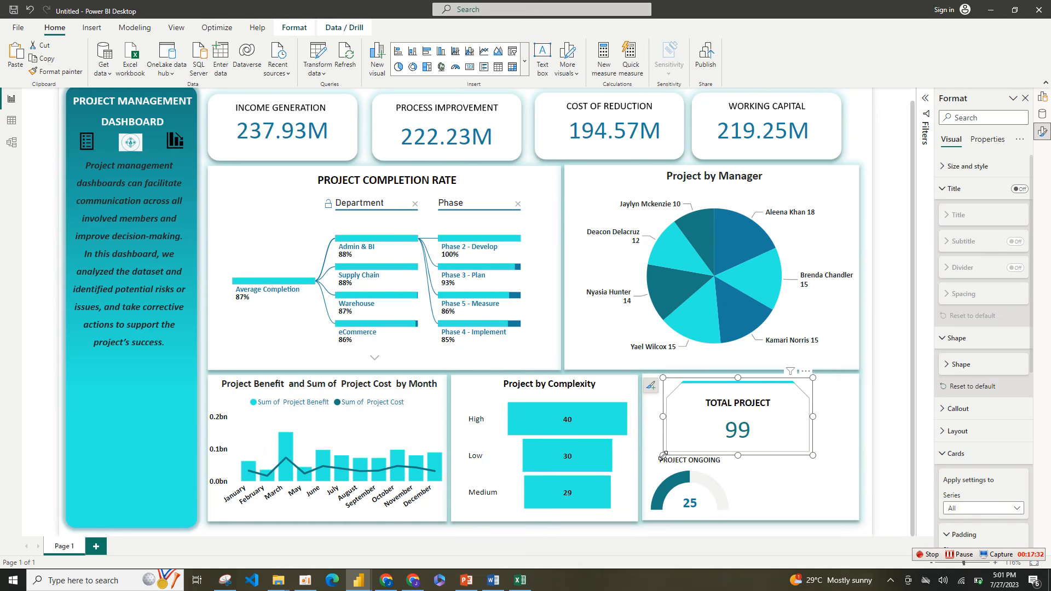
{"action": "left_click_drag", "start_coordinate": [664, 456], "coordinate": [668, 455]}
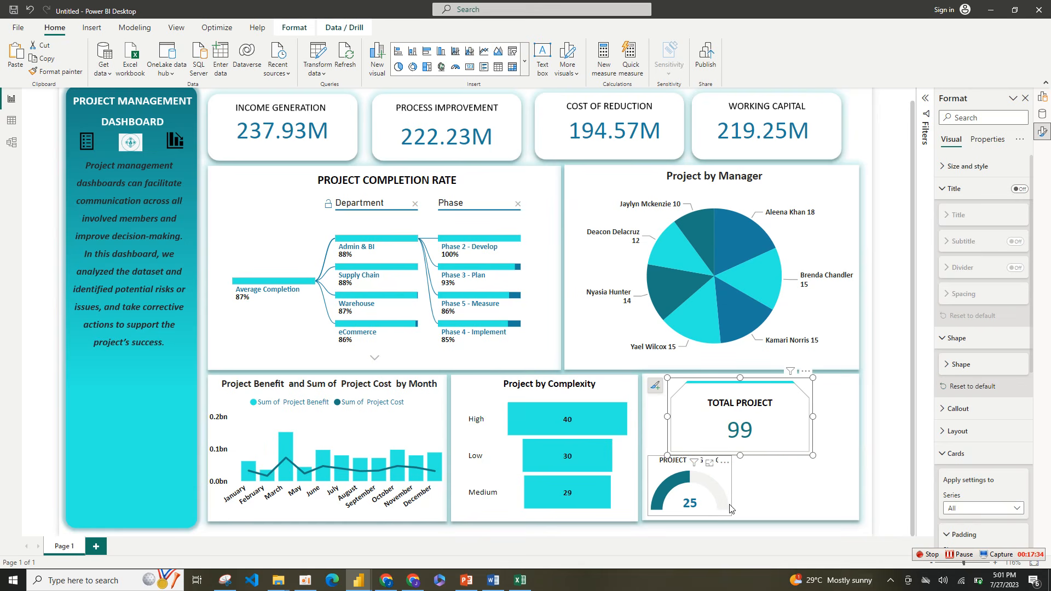
Step: Duplicate the PROJECT ONGOING gauge and place the copy to the right of the original
{"action": "left_click", "coordinate": [44, 59]}
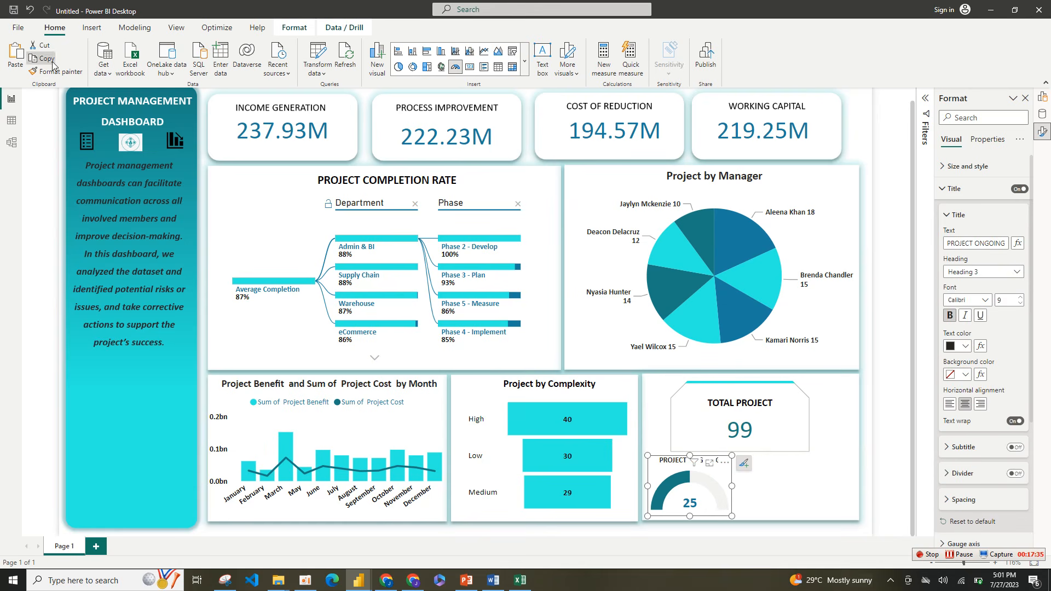
{"action": "left_click", "coordinate": [20, 66]}
{"action": "left_click_drag", "start_coordinate": [670, 489], "coordinate": [831, 485]}
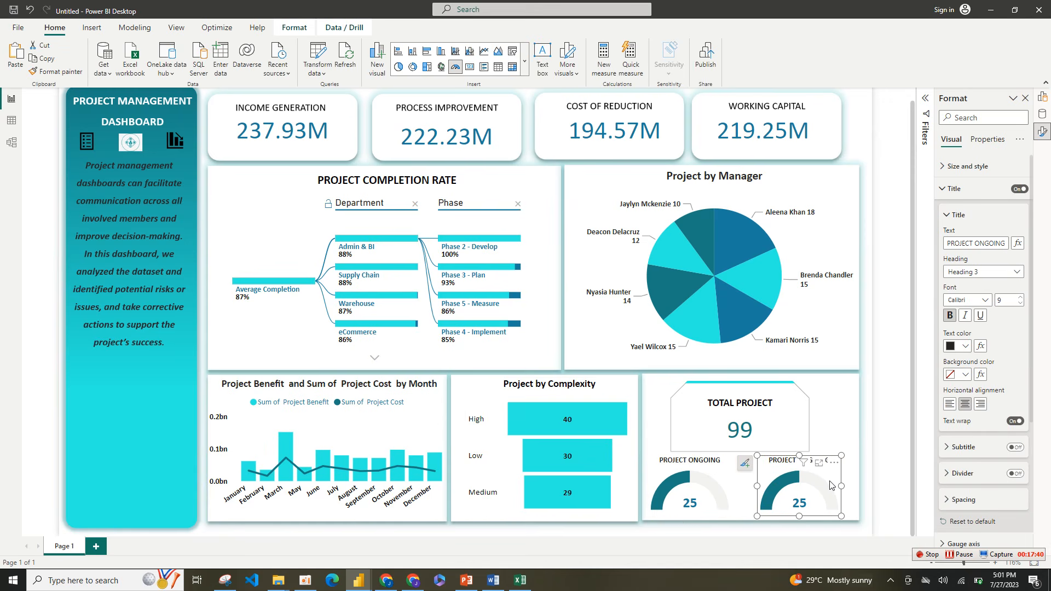
Step: Change the duplicated gauge's Status filter from In - Progress to On - Hold only
{"action": "left_click", "coordinate": [926, 98]}
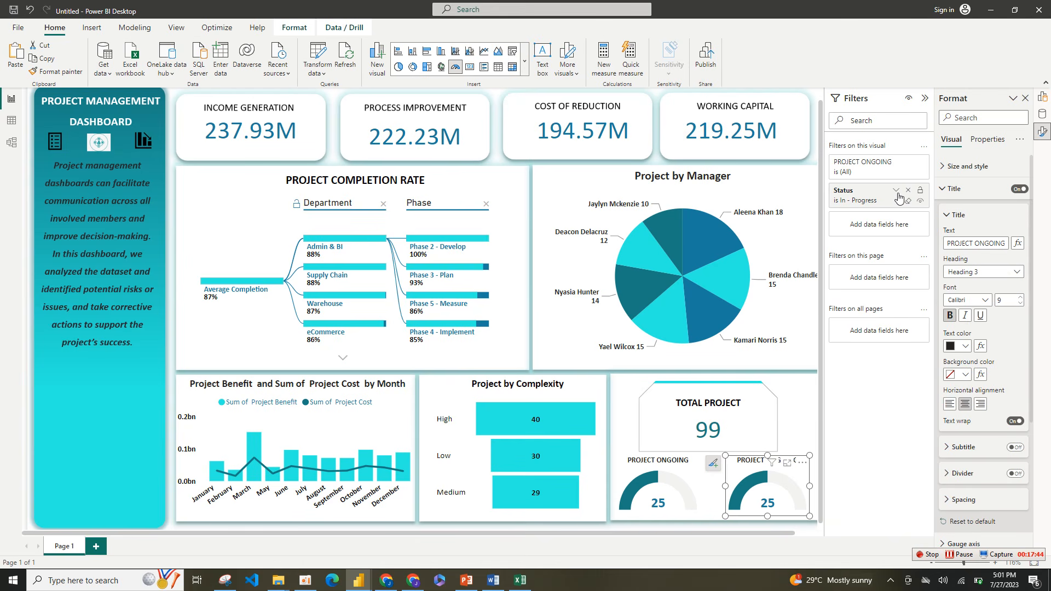
{"action": "left_click", "coordinate": [897, 191]}
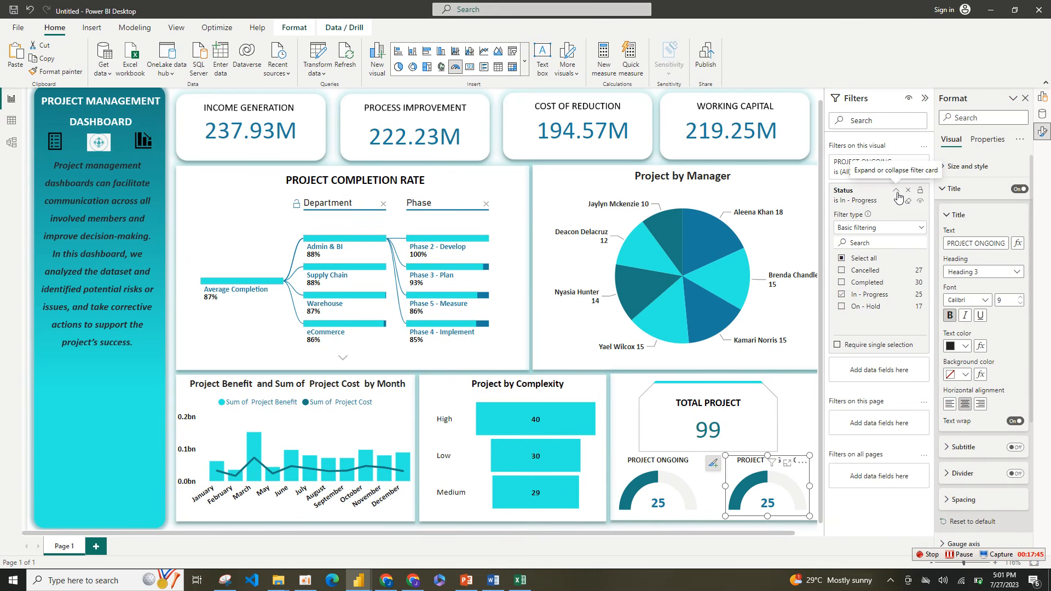
{"action": "left_click", "coordinate": [861, 296]}
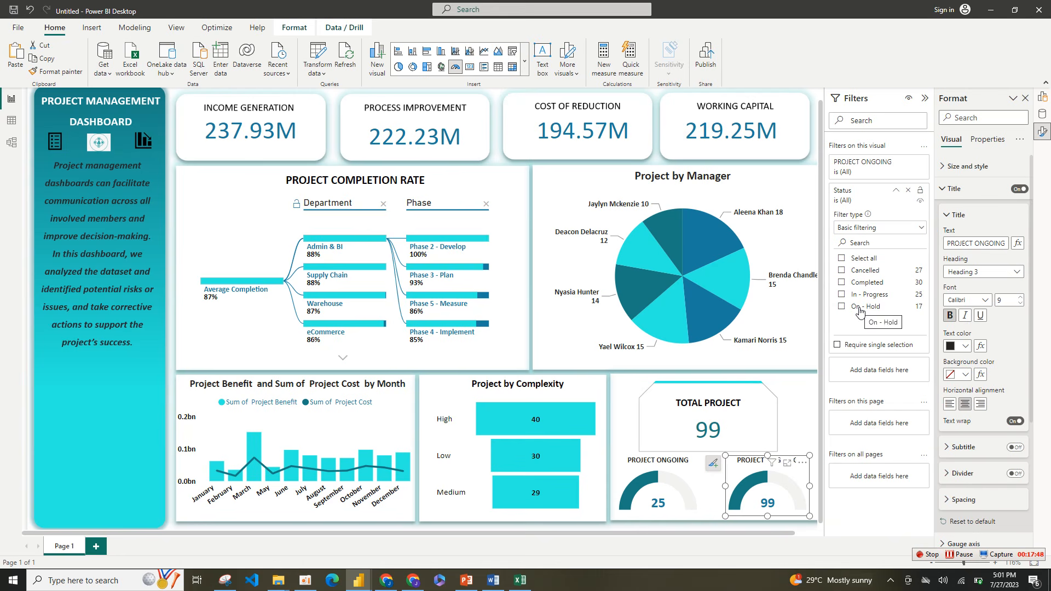
{"action": "left_click", "coordinate": [861, 310]}
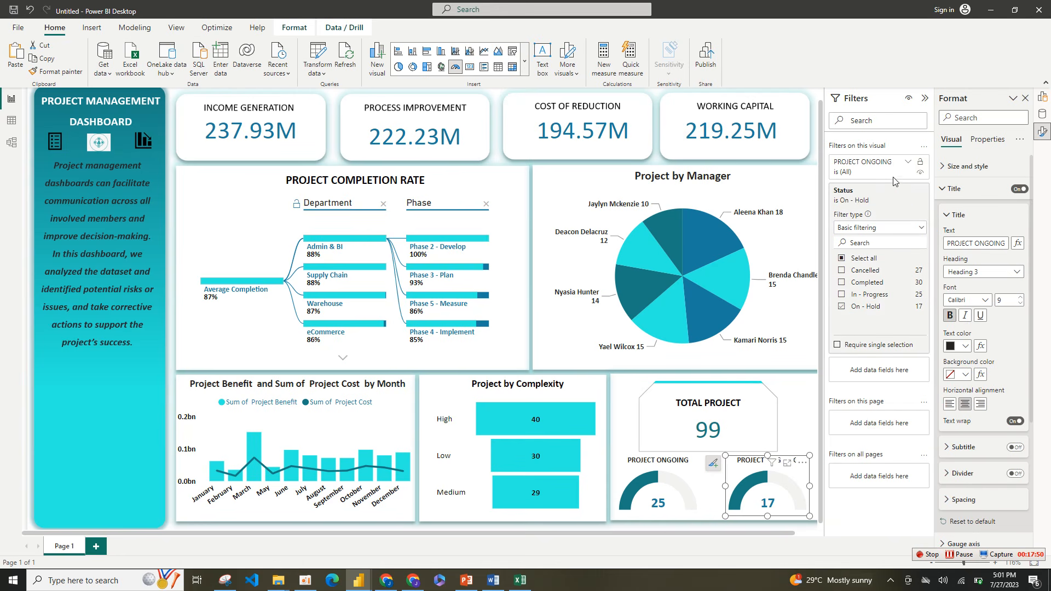
{"action": "left_click", "coordinate": [924, 100]}
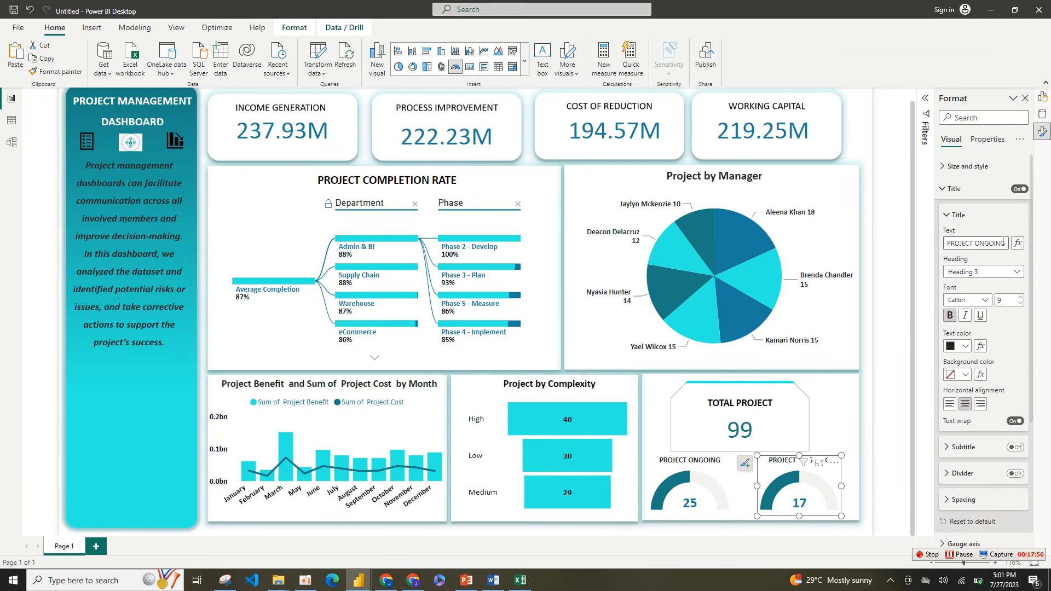
{"action": "right_click", "coordinate": [1044, 117]}
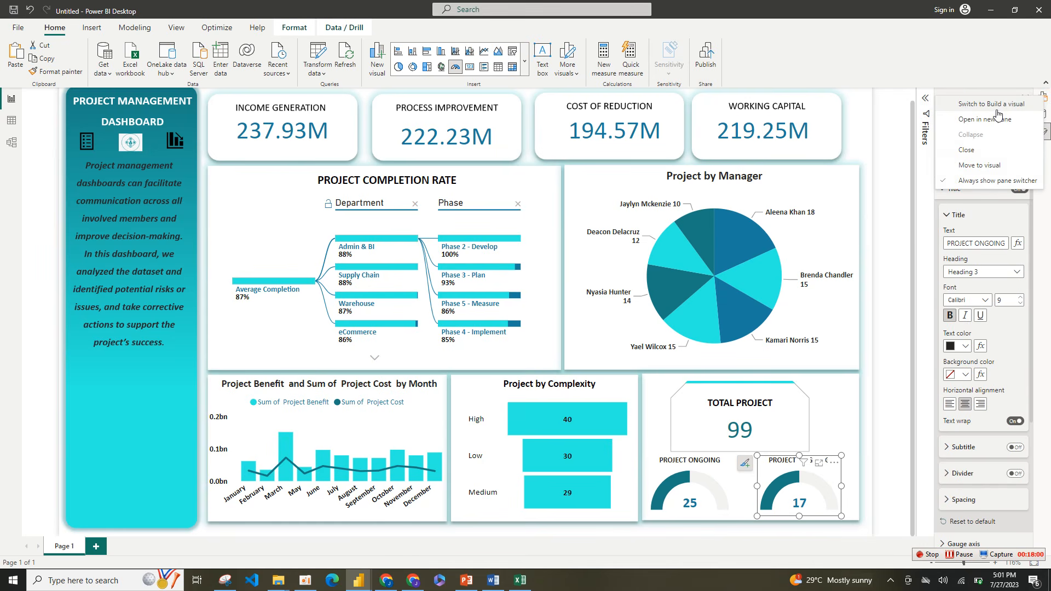
{"action": "left_click", "coordinate": [998, 117]}
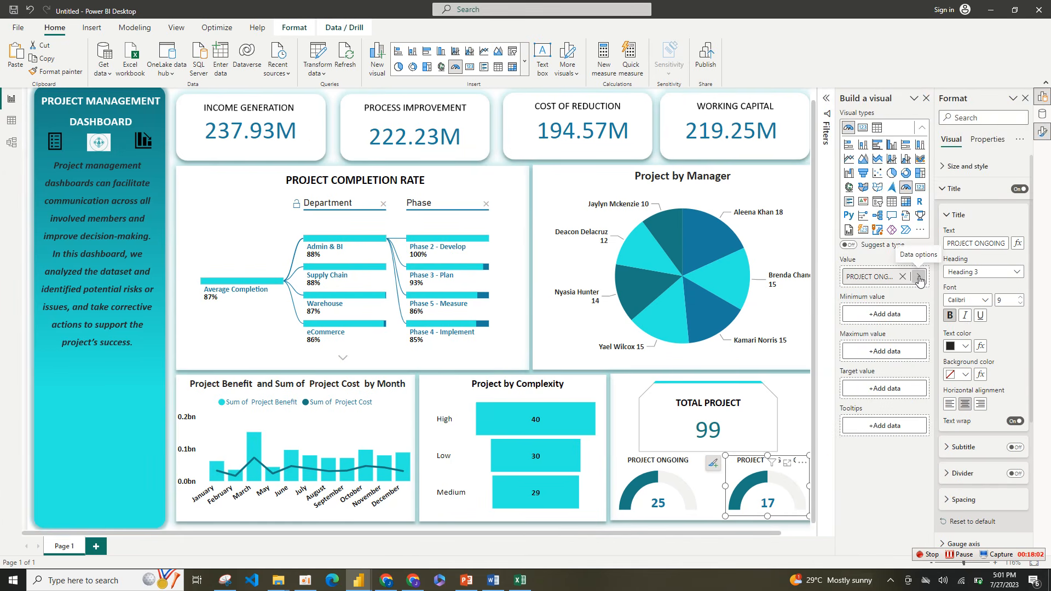
{"action": "left_click", "coordinate": [919, 278]}
{"action": "left_click", "coordinate": [993, 306]}
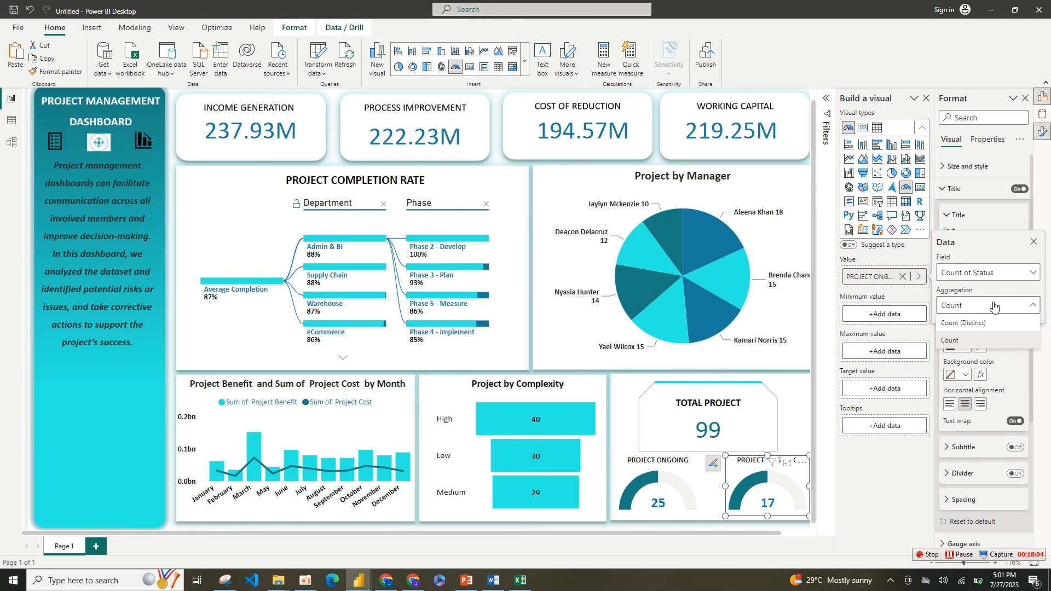
{"action": "left_click", "coordinate": [922, 451]}
{"action": "left_click", "coordinate": [912, 440]}
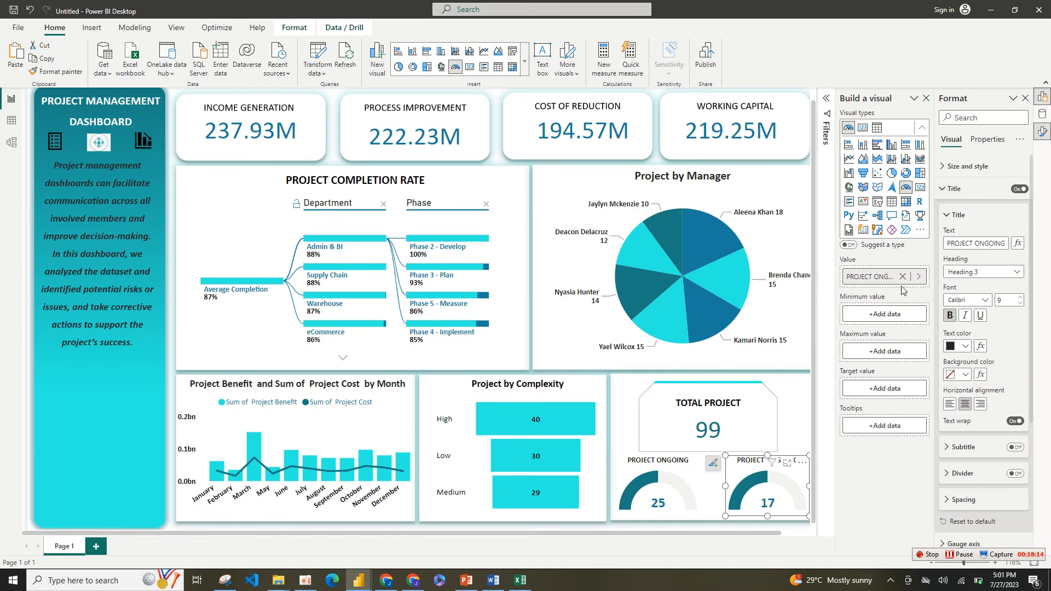
{"action": "left_click", "coordinate": [1043, 115]}
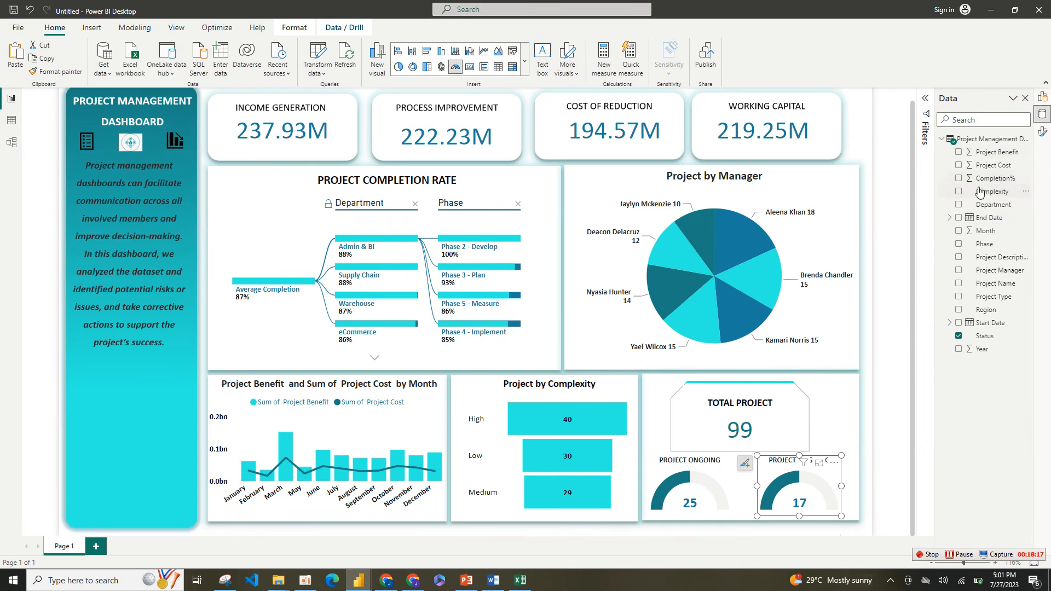
{"action": "right_click", "coordinate": [1040, 126]}
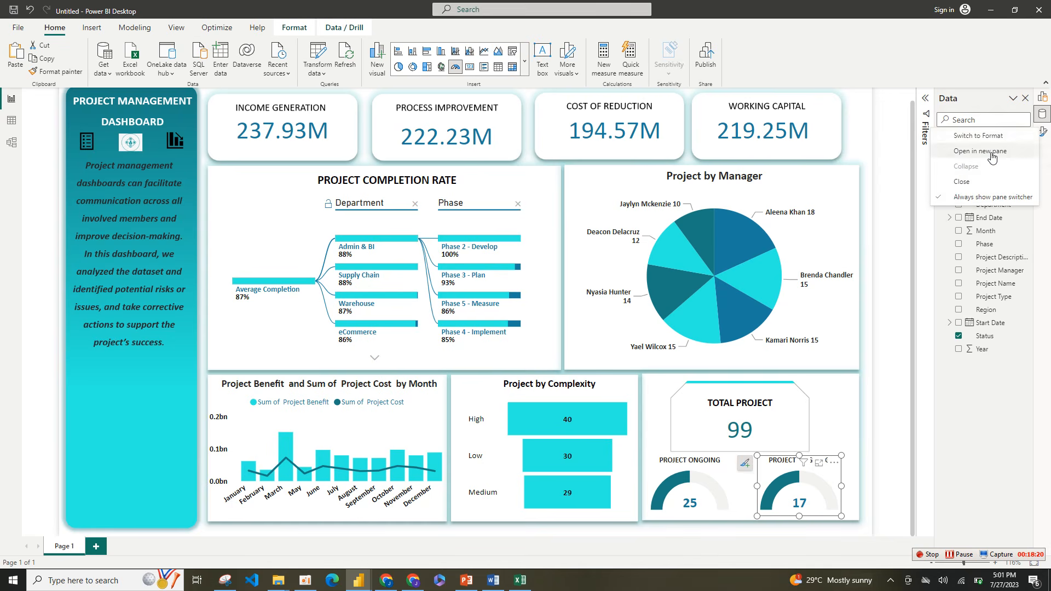
{"action": "left_click", "coordinate": [986, 151]}
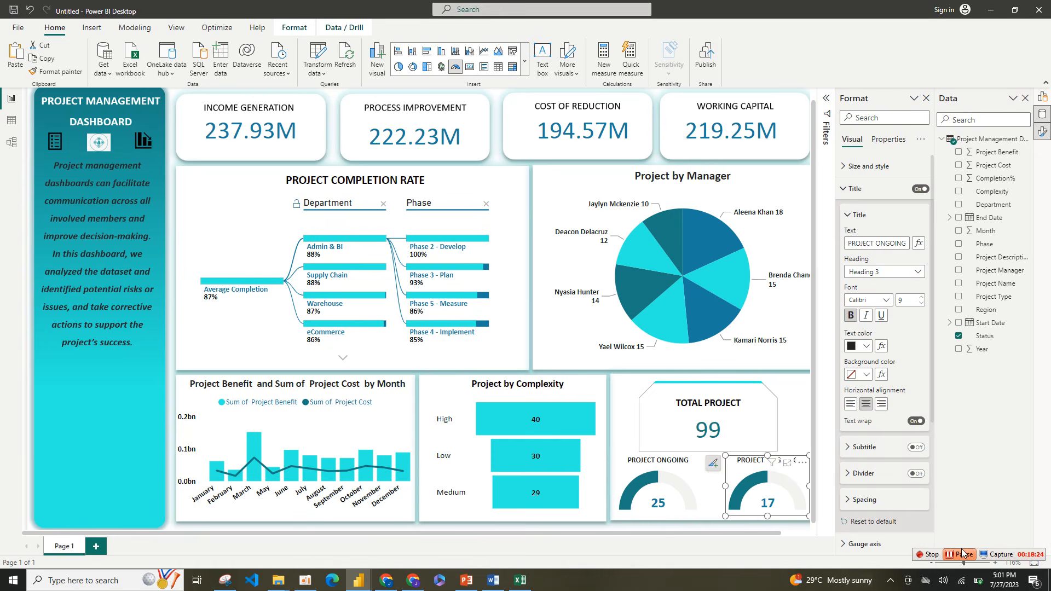
{"action": "left_click", "coordinate": [962, 553]}
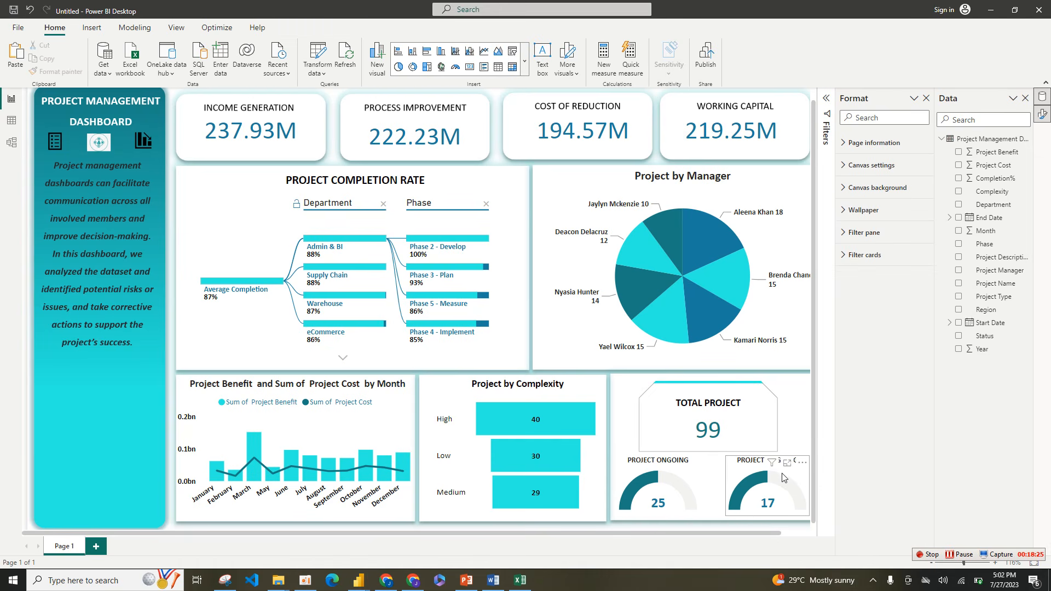
{"action": "left_click", "coordinate": [795, 477]}
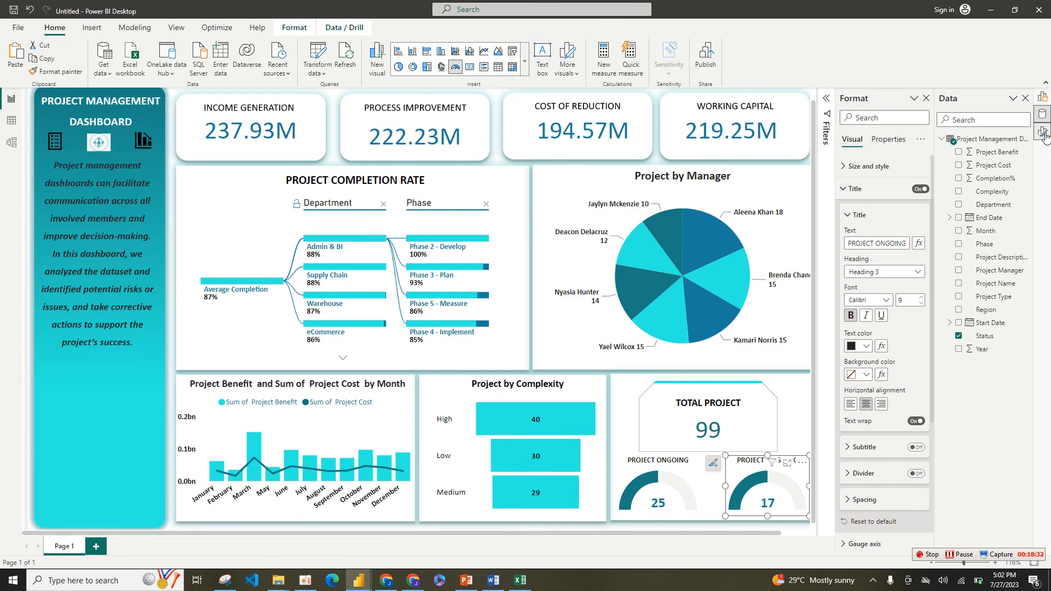
Step: Replace the duplicated gauge's value field with Completion%, aggregated as Average
{"action": "left_click", "coordinate": [1043, 97]}
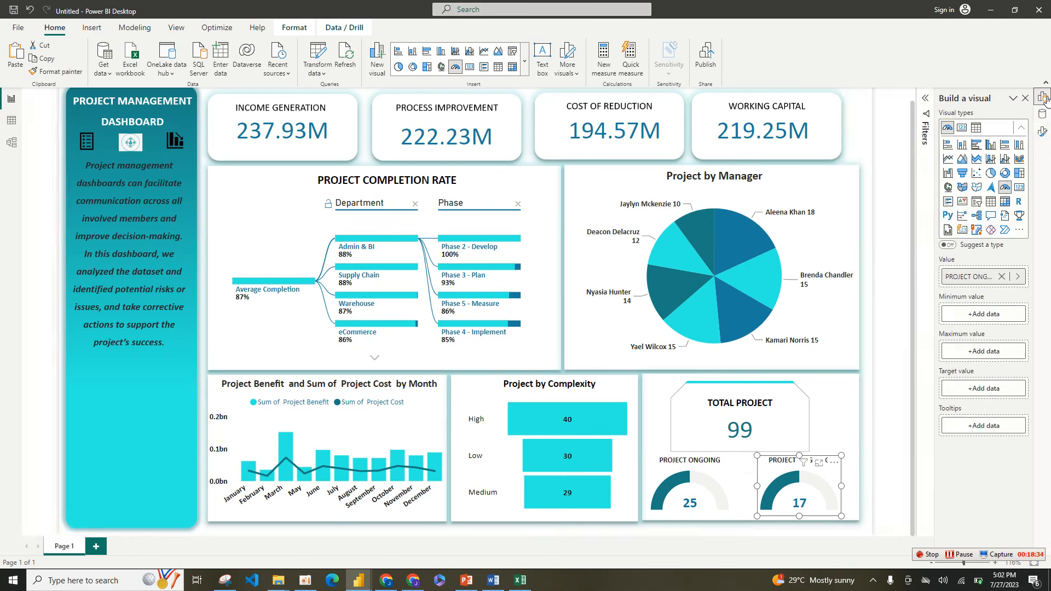
{"action": "left_click", "coordinate": [1002, 277]}
{"action": "left_click", "coordinate": [999, 278]}
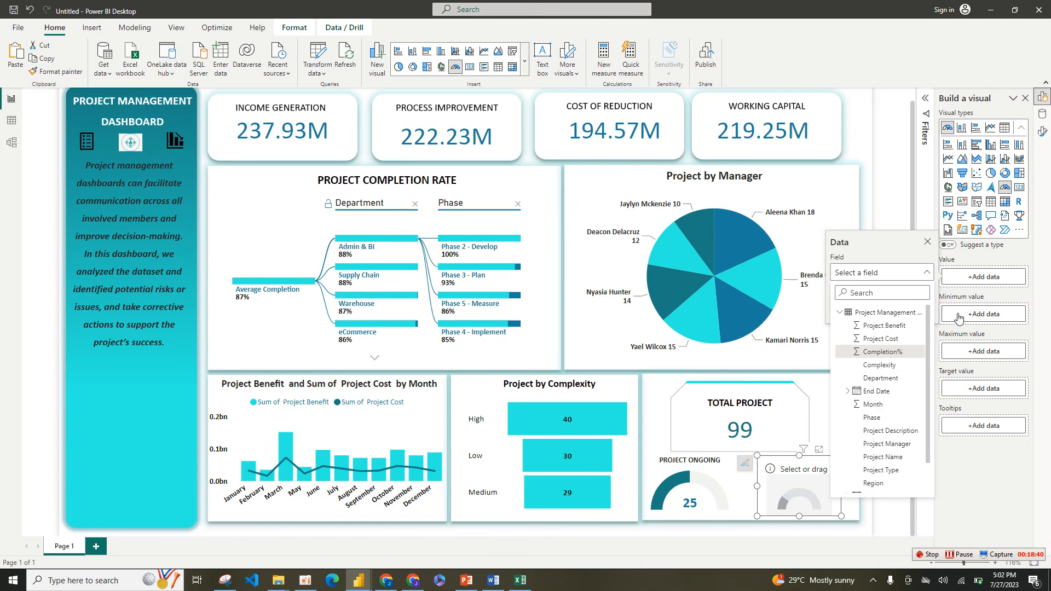
{"action": "left_click", "coordinate": [893, 352]}
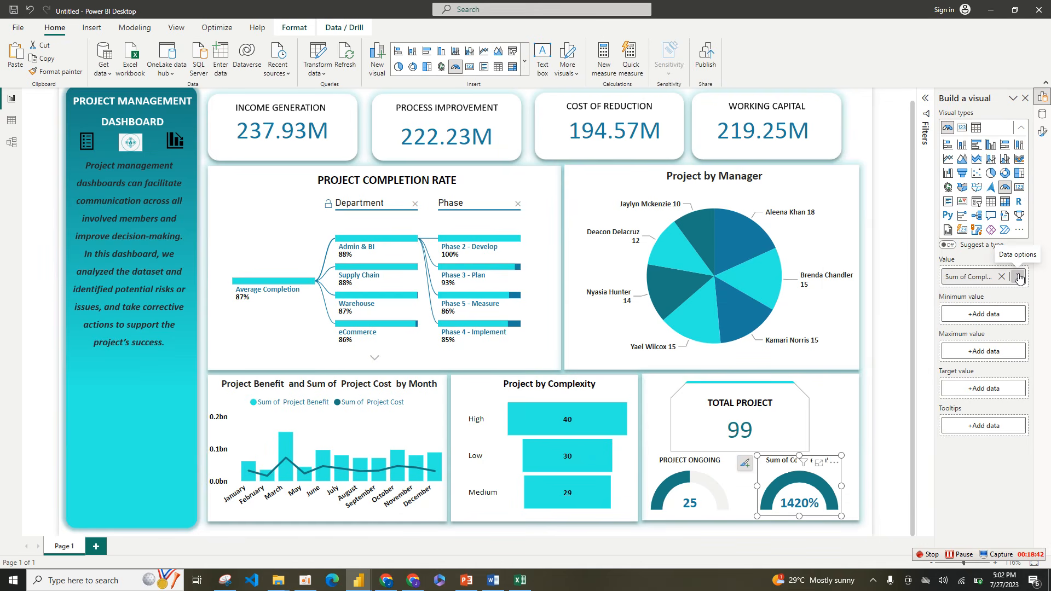
{"action": "left_click", "coordinate": [1018, 277]}
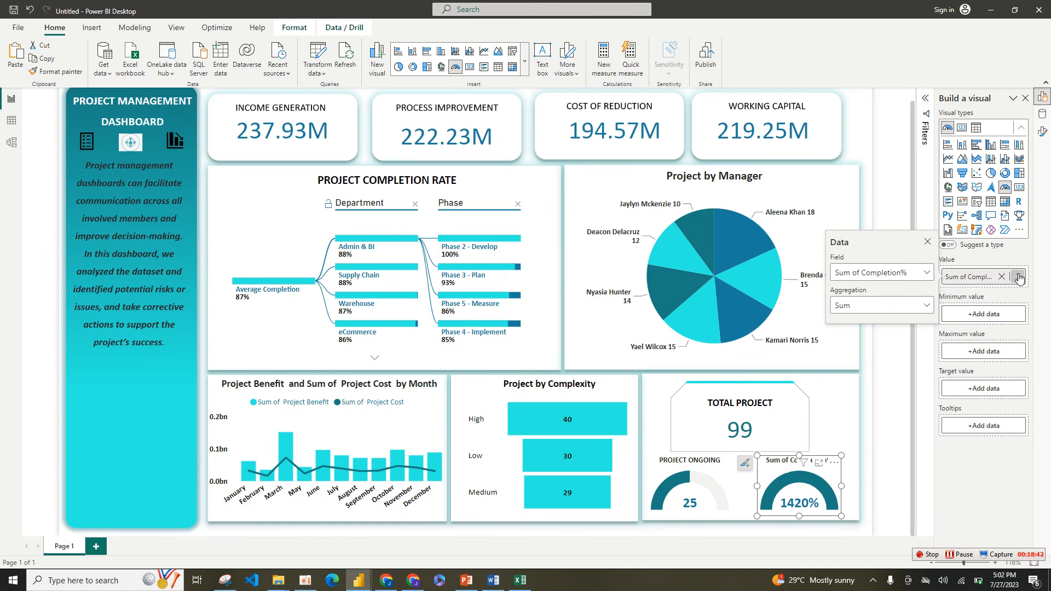
{"action": "left_click", "coordinate": [923, 307]}
{"action": "left_click", "coordinate": [847, 341]}
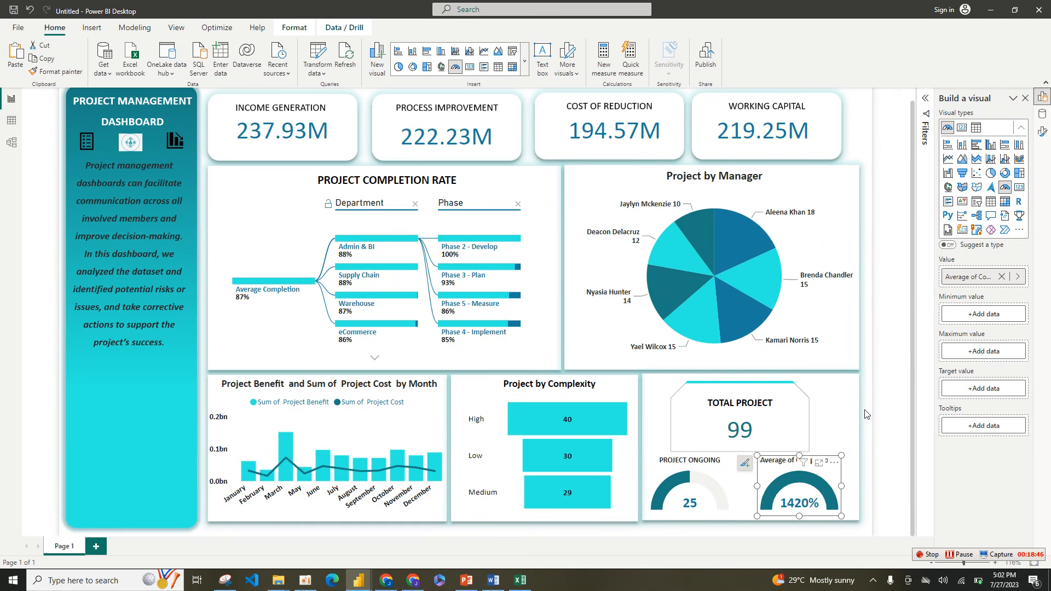
Step: Replace the value field of the PROJECT ONGOING gauge with Completion%, aggregated as Average
{"action": "left_click", "coordinate": [722, 491]}
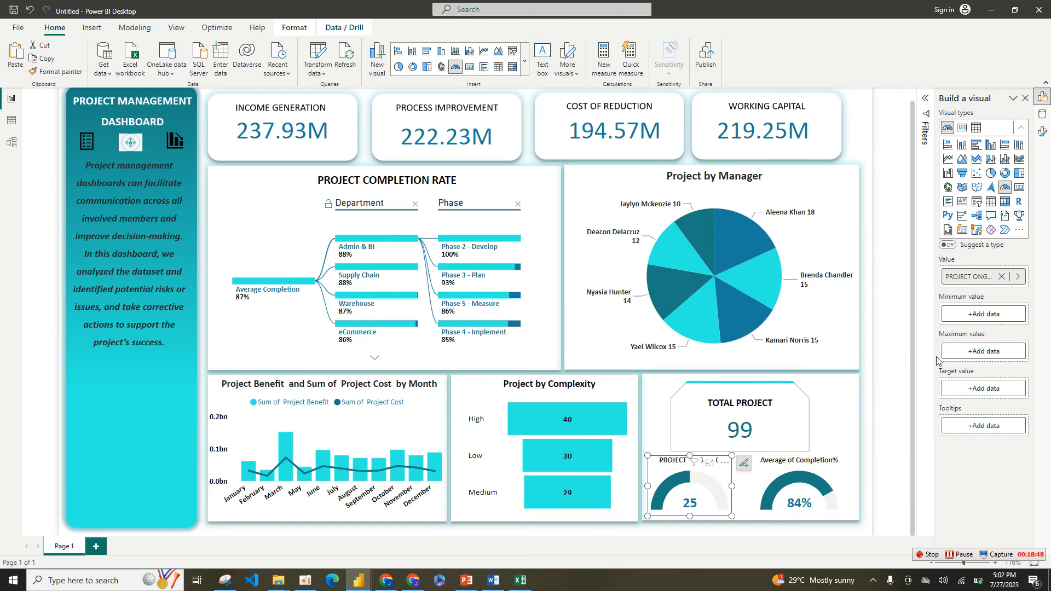
{"action": "left_click", "coordinate": [1003, 276]}
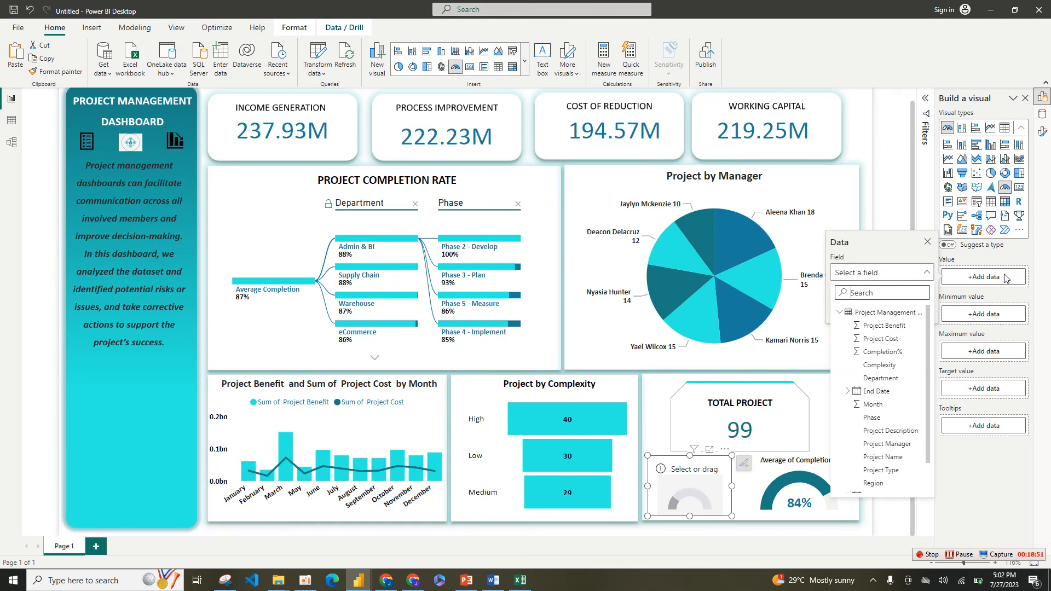
{"action": "left_click", "coordinate": [900, 356]}
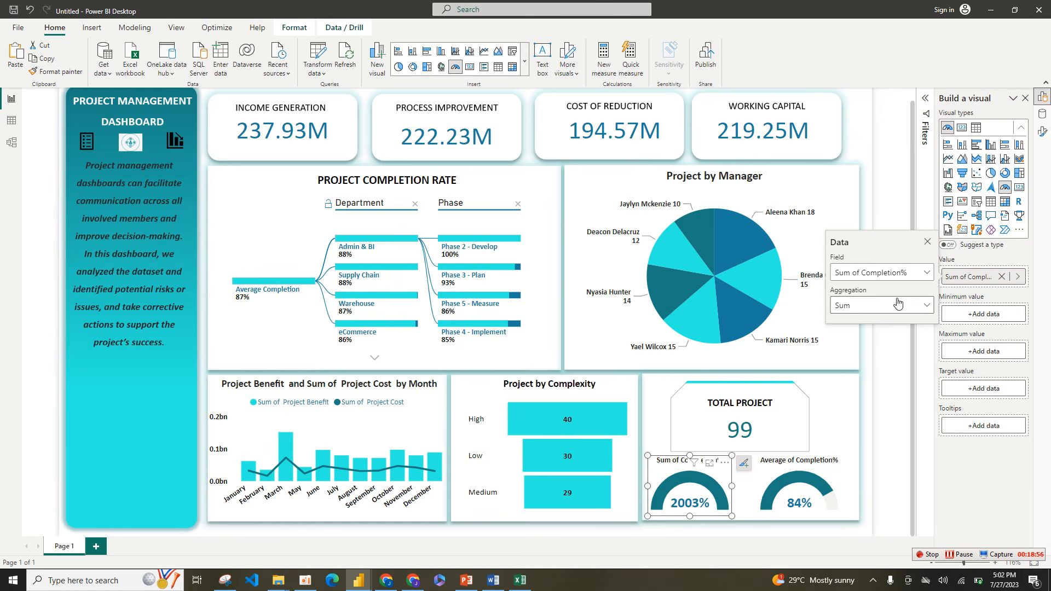
{"action": "left_click", "coordinate": [897, 304]}
{"action": "left_click", "coordinate": [861, 342]}
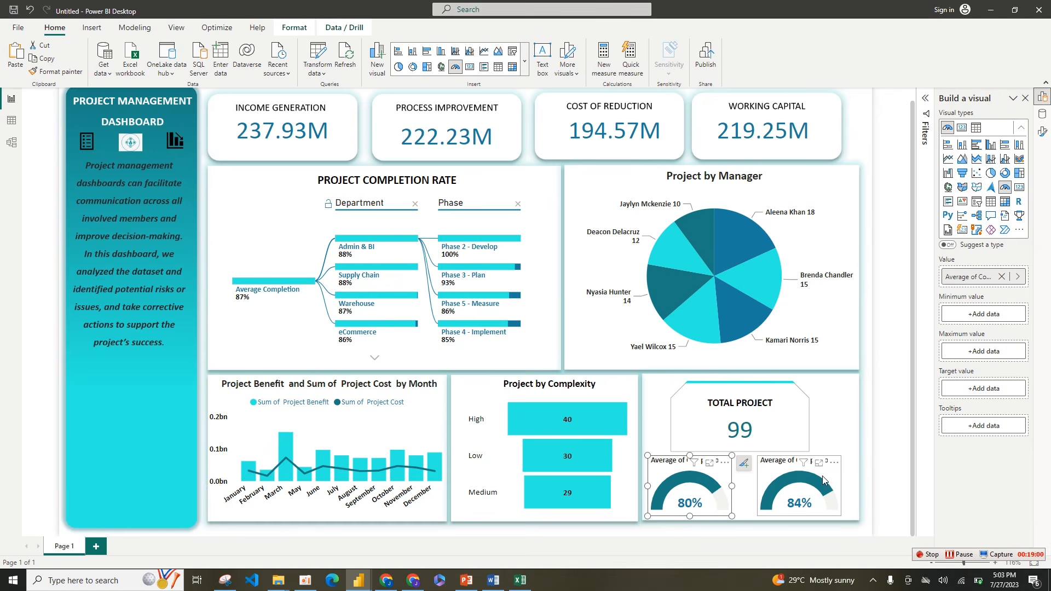
{"action": "left_click", "coordinate": [867, 469]}
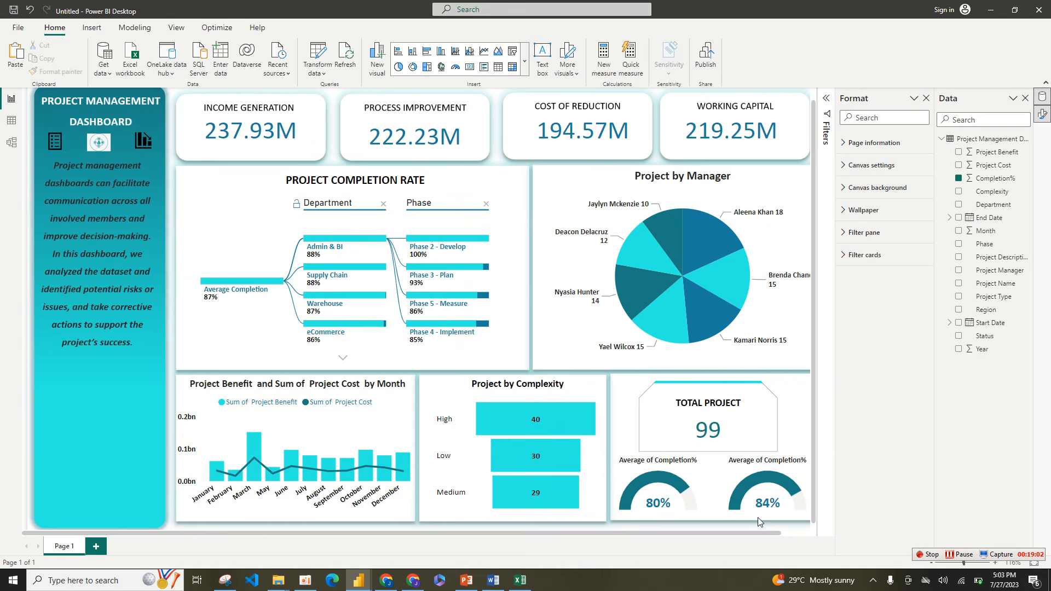
Step: Rename the value field of the gauge below TOTAL PROJECT that is filtered to In - Progress as PROJECT ONGOING
{"action": "left_click", "coordinate": [697, 491]}
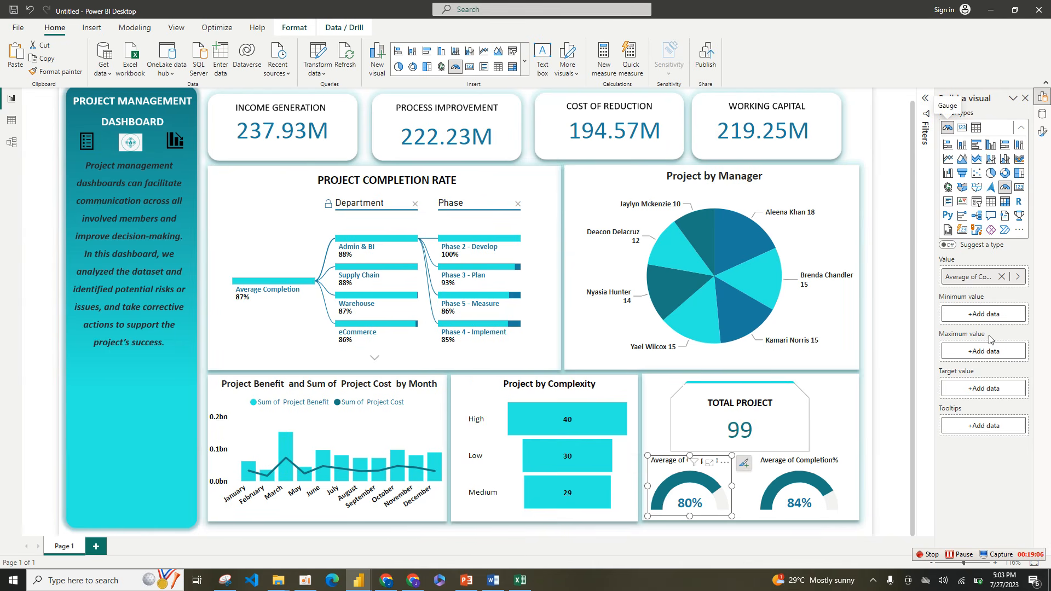
{"action": "double_click", "coordinate": [980, 278]}
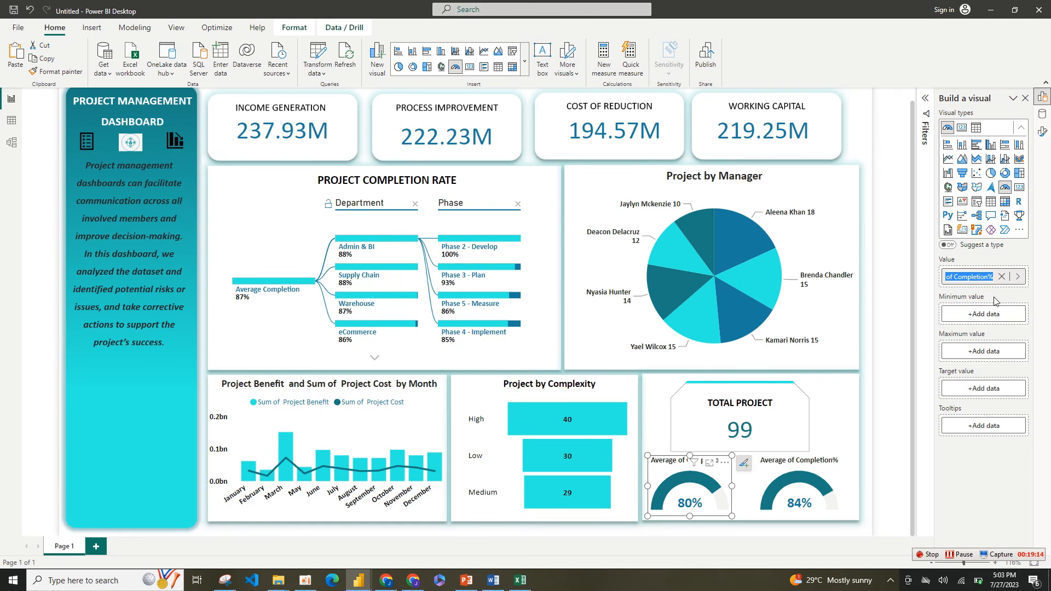
{"action": "type", "text": "P"}
{"action": "type", "text": "ROJECT ONGOING"}
{"action": "left_click", "coordinate": [958, 555]}
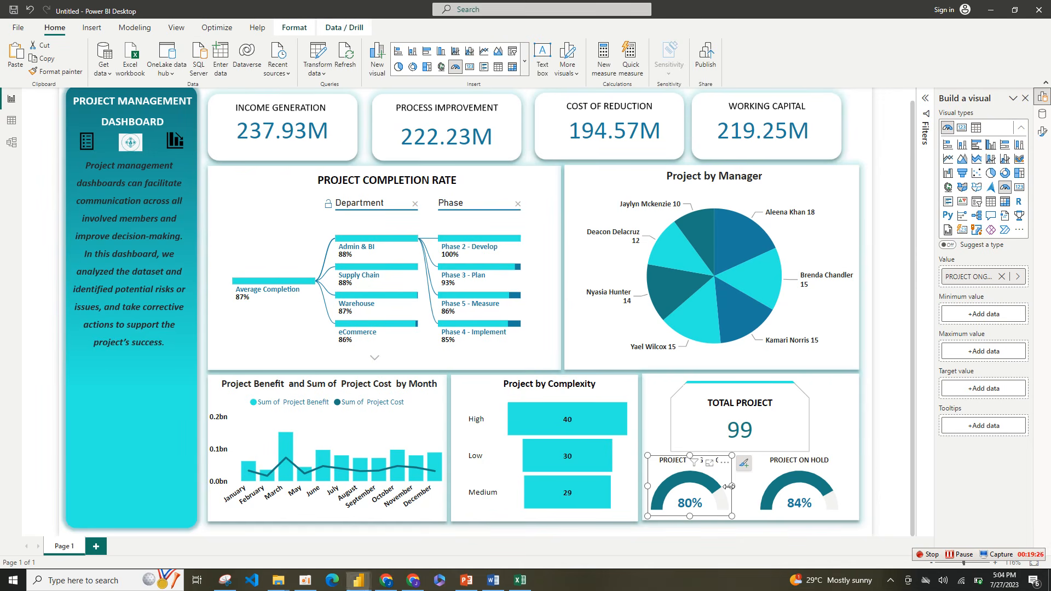
Step: Set the PROJECT ONGOING gauge's fill color to the recently used turquoise
{"action": "left_click", "coordinate": [1043, 114]}
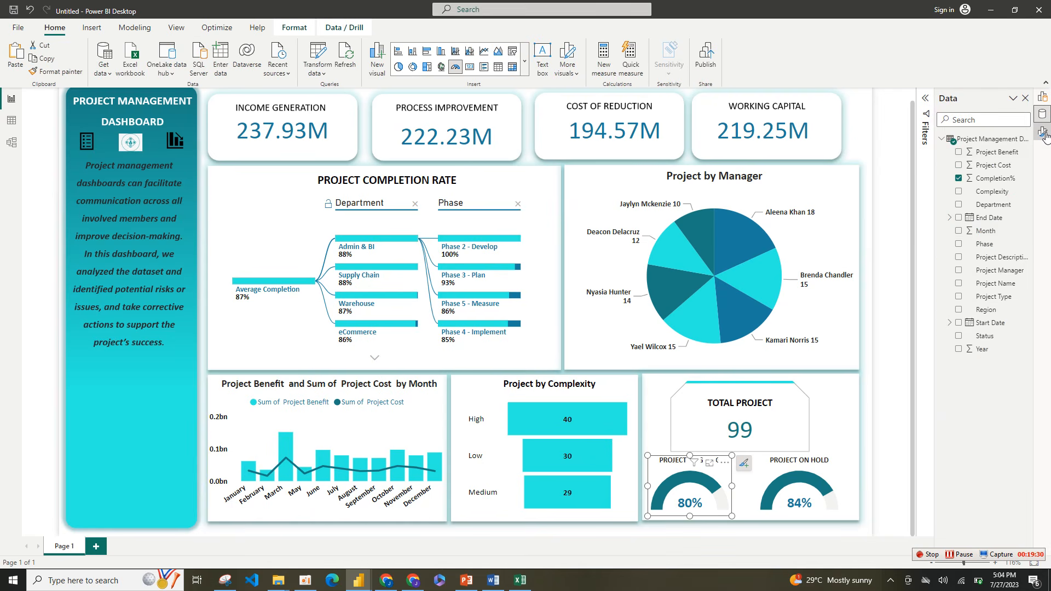
{"action": "left_click", "coordinate": [1043, 132]}
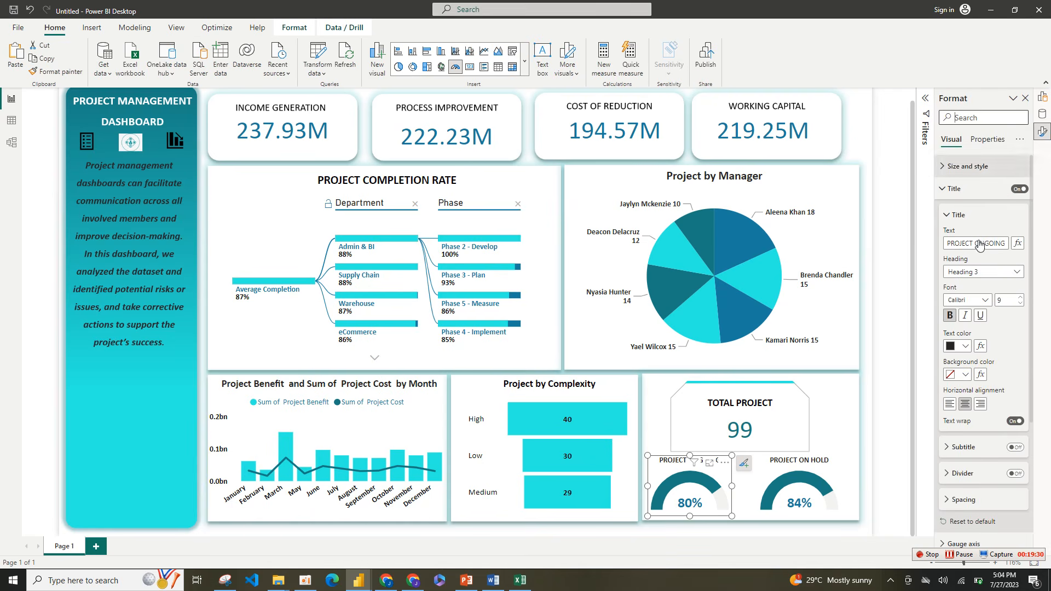
{"action": "left_click", "coordinate": [946, 190]}
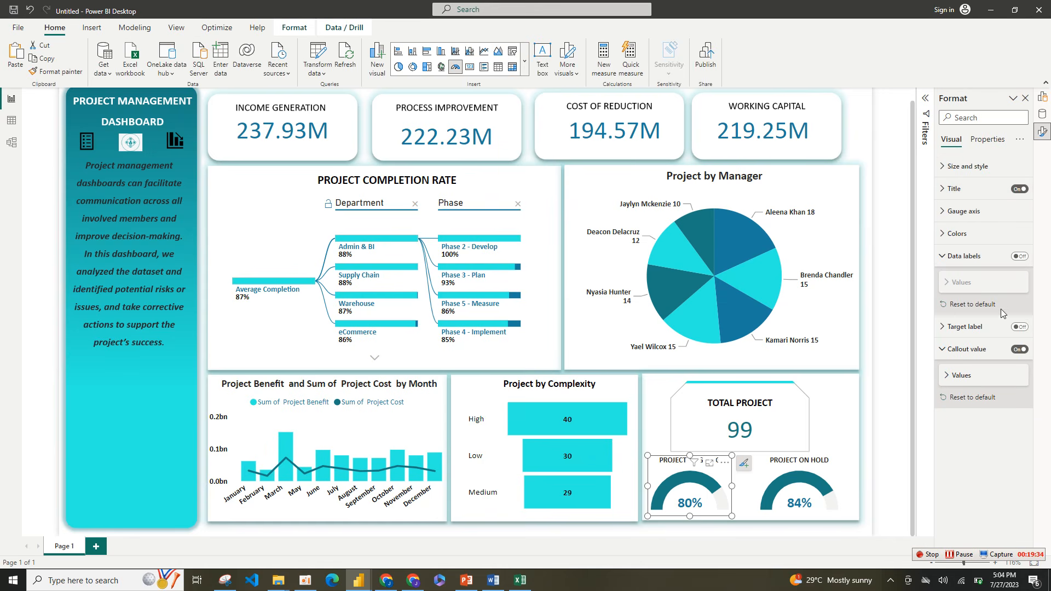
{"action": "left_click", "coordinate": [958, 234]}
{"action": "left_click", "coordinate": [966, 272]}
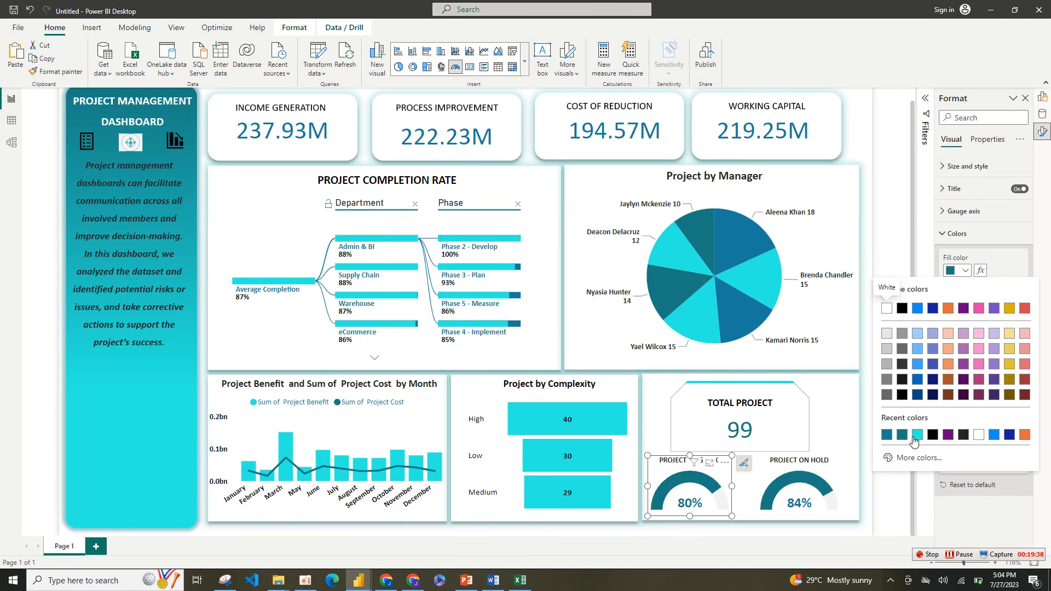
{"action": "left_click", "coordinate": [918, 436]}
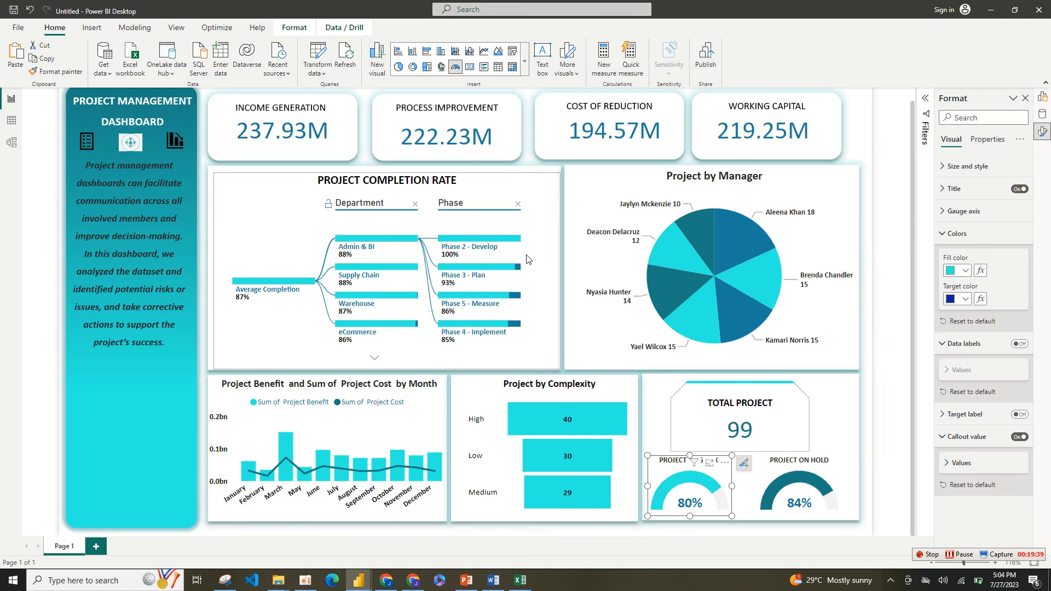
Step: Copy the PROJECT ONGOING gauge's formatting onto the PROJECT ON HOLD gauge with the Format painter
{"action": "left_click", "coordinate": [54, 71]}
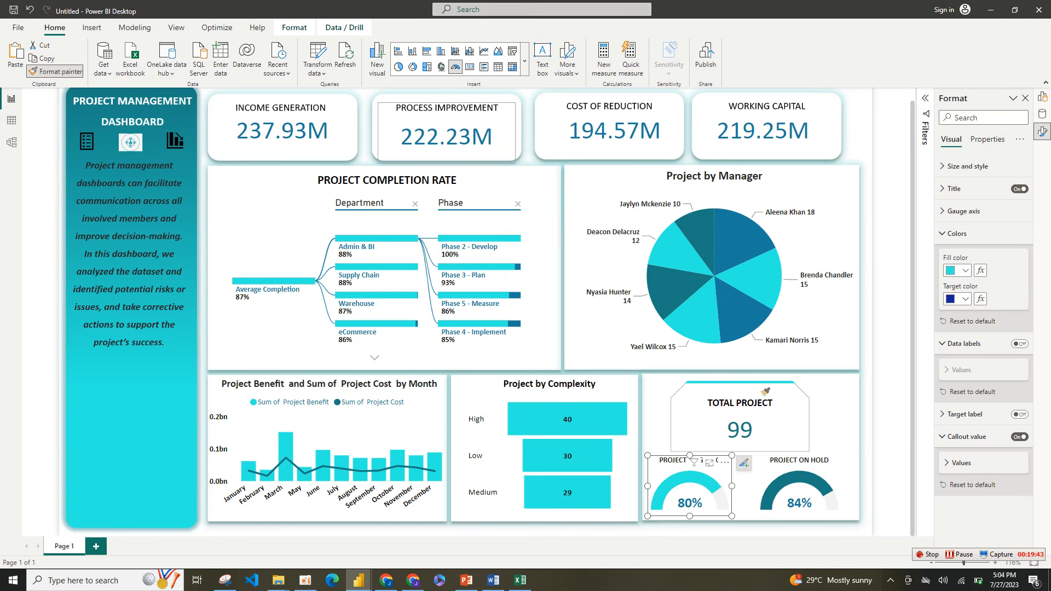
{"action": "left_click", "coordinate": [816, 481]}
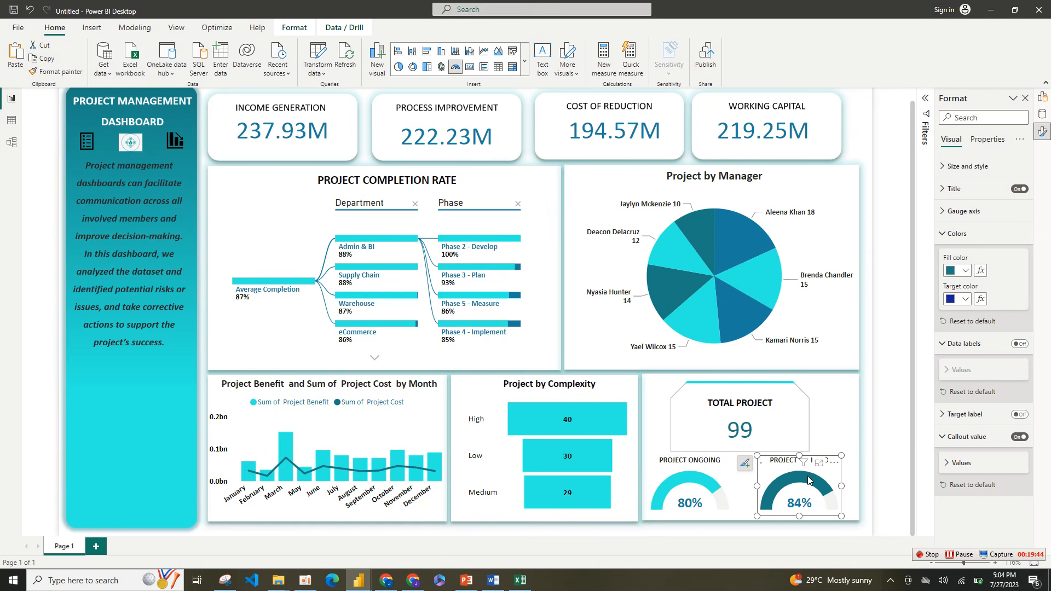
{"action": "left_click", "coordinate": [848, 407]}
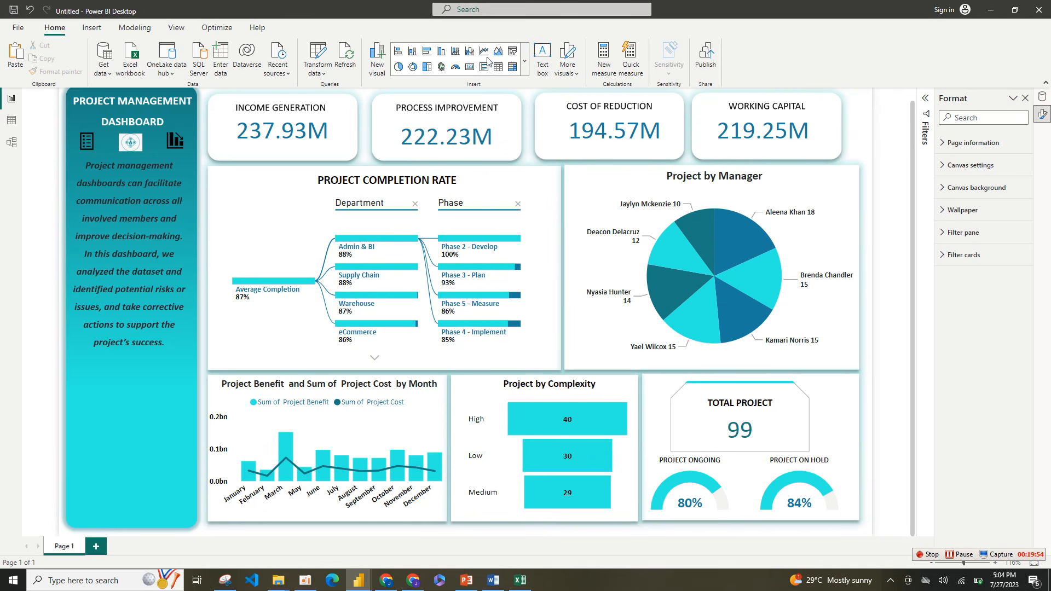
Step: Insert a slicer for the Year field, sized to the sidebar's width and placed just below the description text
{"action": "left_click", "coordinate": [513, 52]}
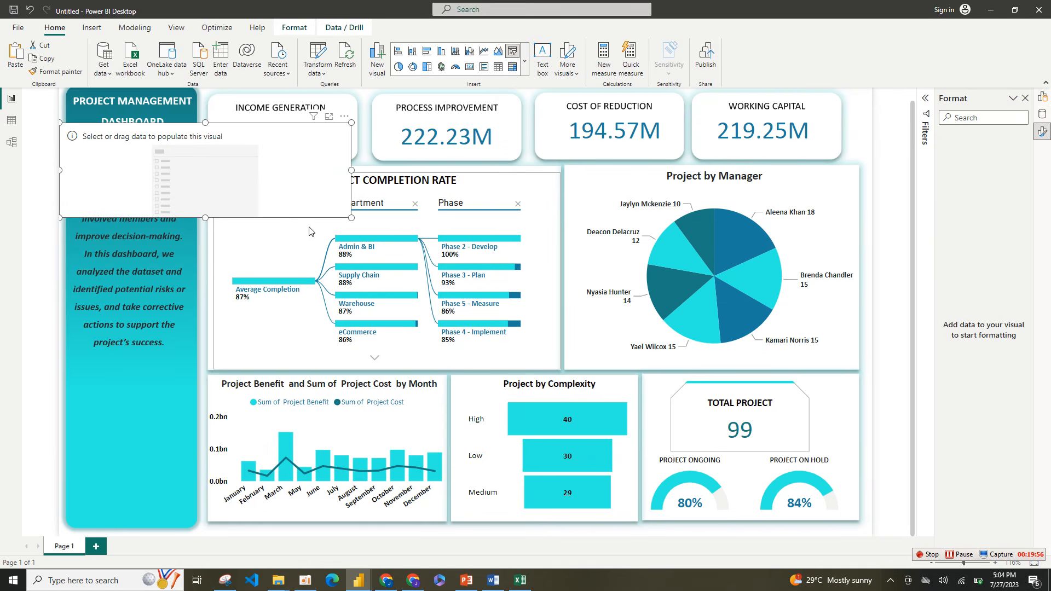
{"action": "left_click_drag", "start_coordinate": [351, 217], "coordinate": [181, 394]}
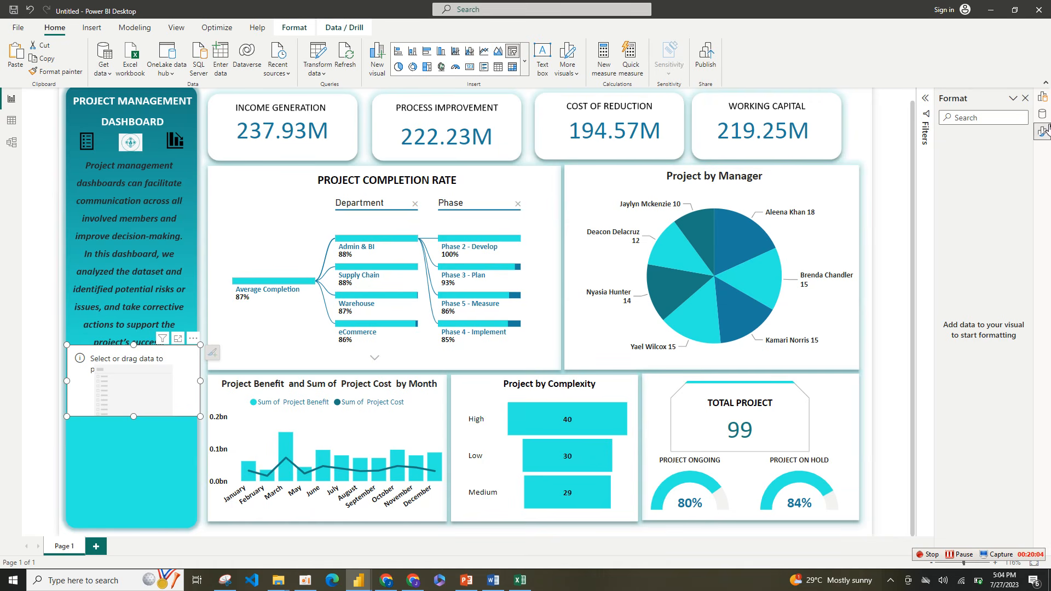
{"action": "right_click", "coordinate": [1045, 97]}
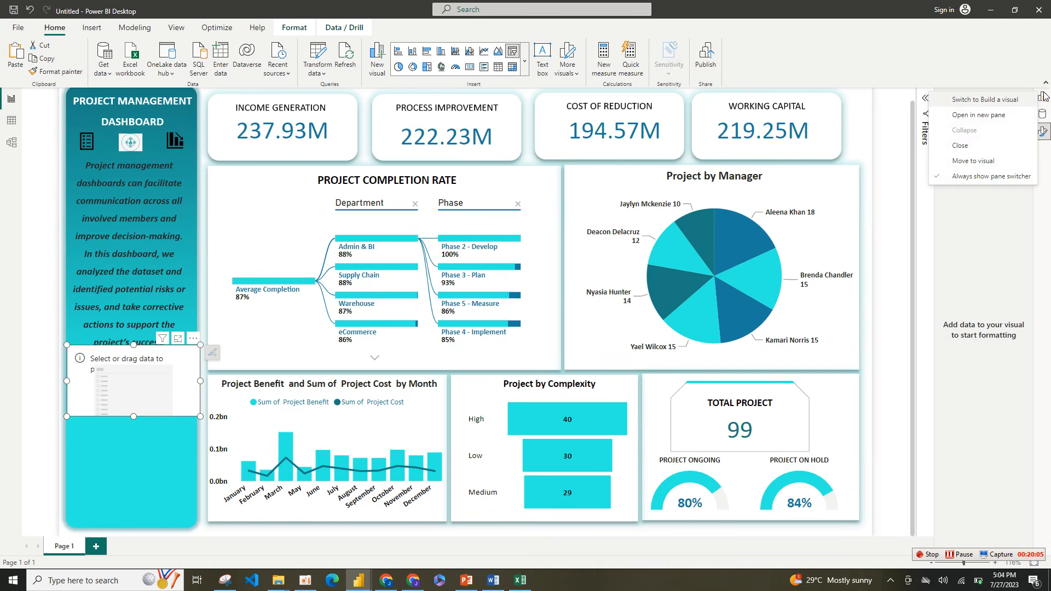
{"action": "left_click", "coordinate": [997, 117]}
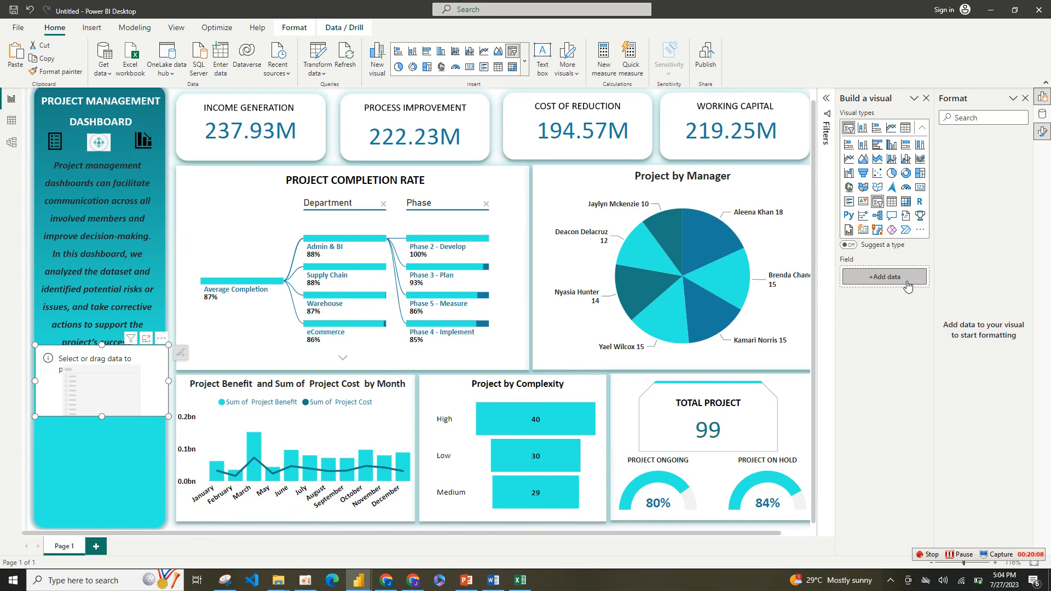
{"action": "left_click", "coordinate": [884, 276]}
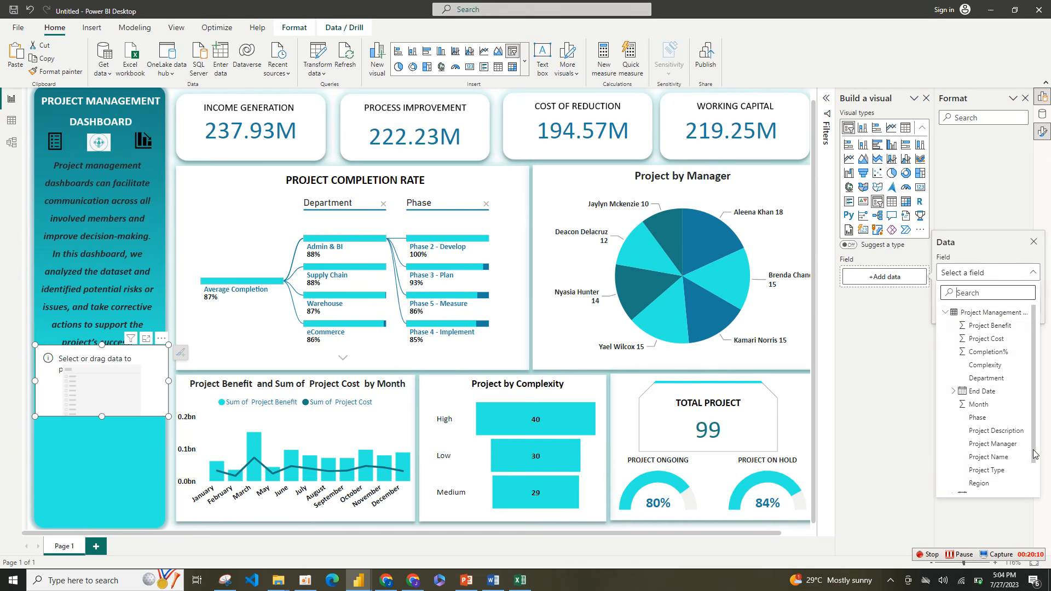
{"action": "left_click_drag", "start_coordinate": [1034, 458], "coordinate": [1033, 490]}
{"action": "left_click", "coordinate": [974, 487]}
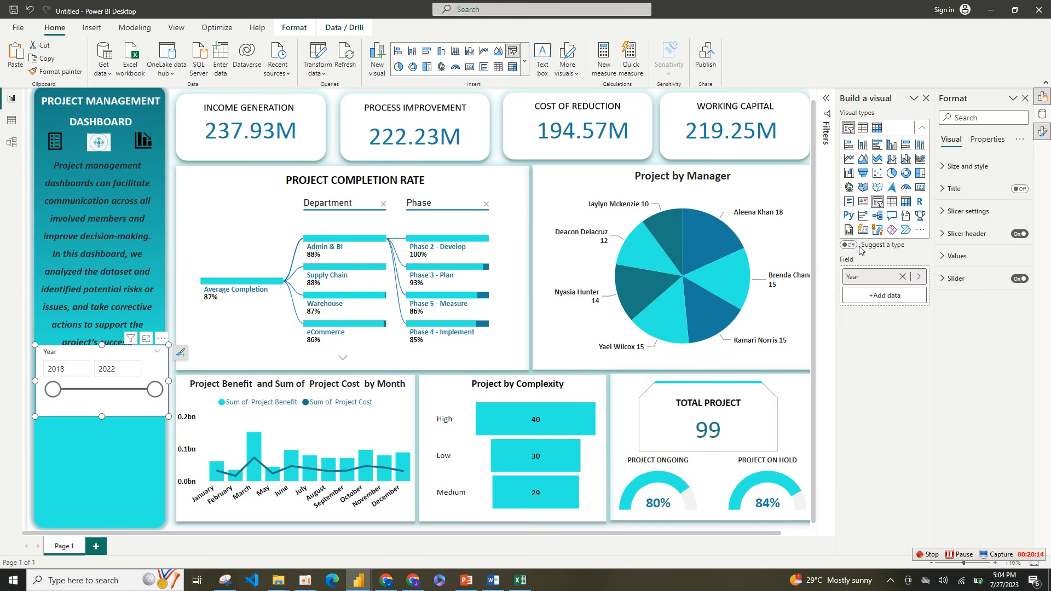
Step: Set the Year slicer's style to Tile and turn off its slicer header
{"action": "left_click", "coordinate": [969, 211]}
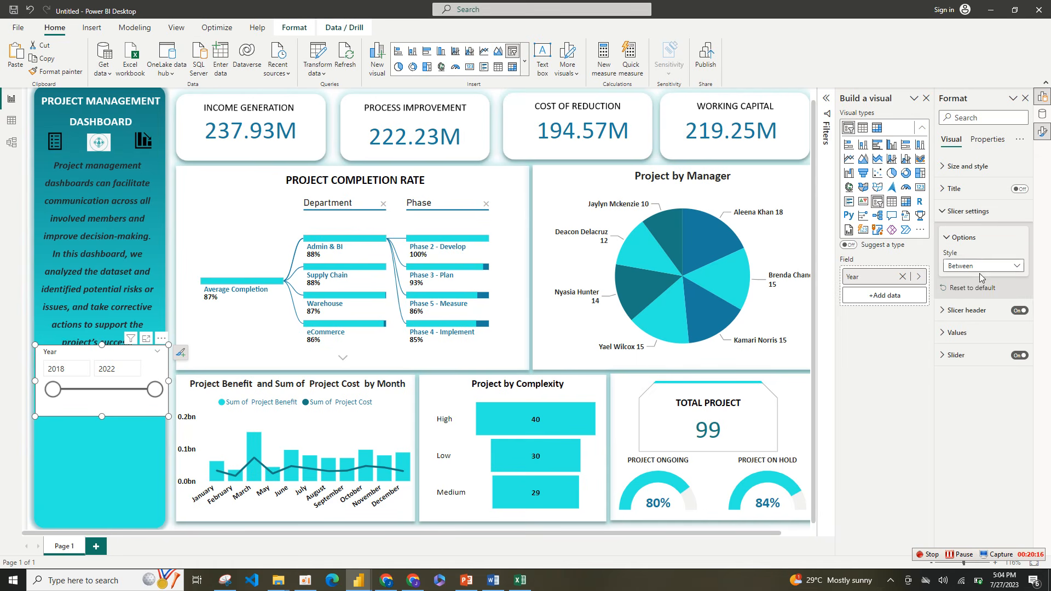
{"action": "left_click", "coordinate": [986, 267]}
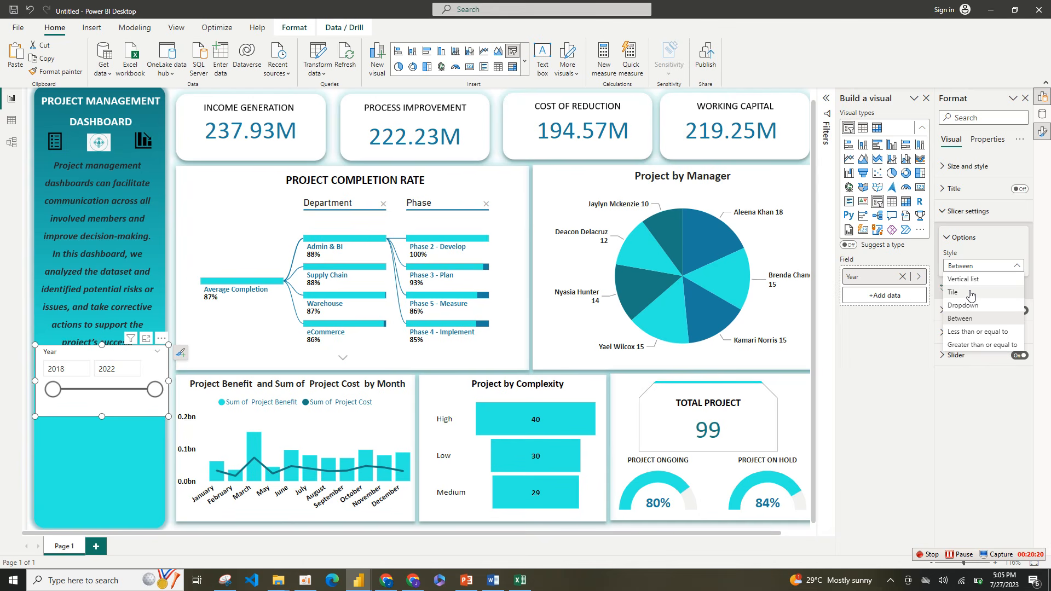
{"action": "left_click", "coordinate": [971, 296]}
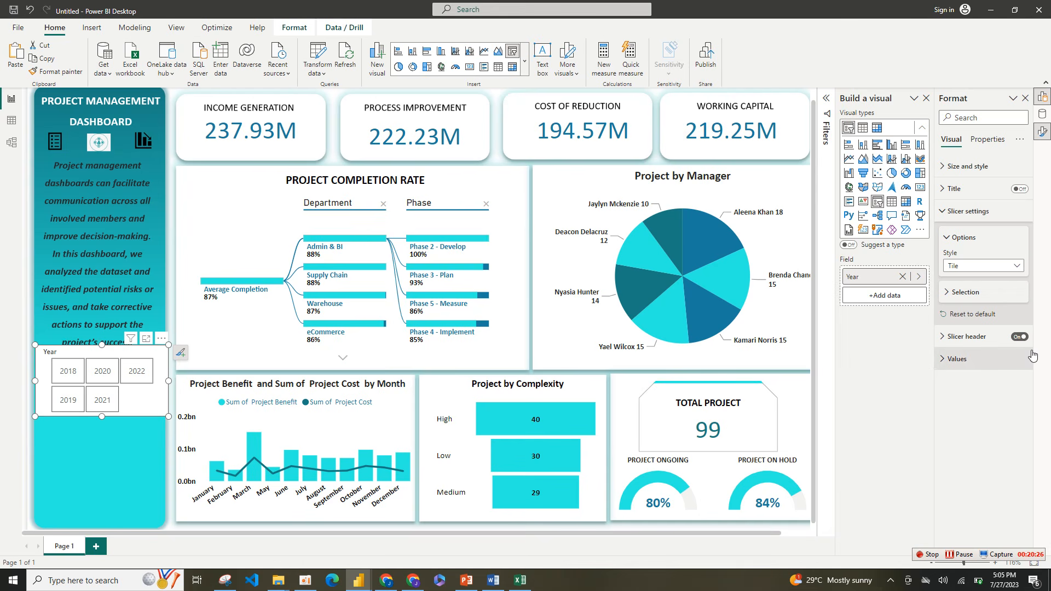
{"action": "left_click", "coordinate": [1021, 338]}
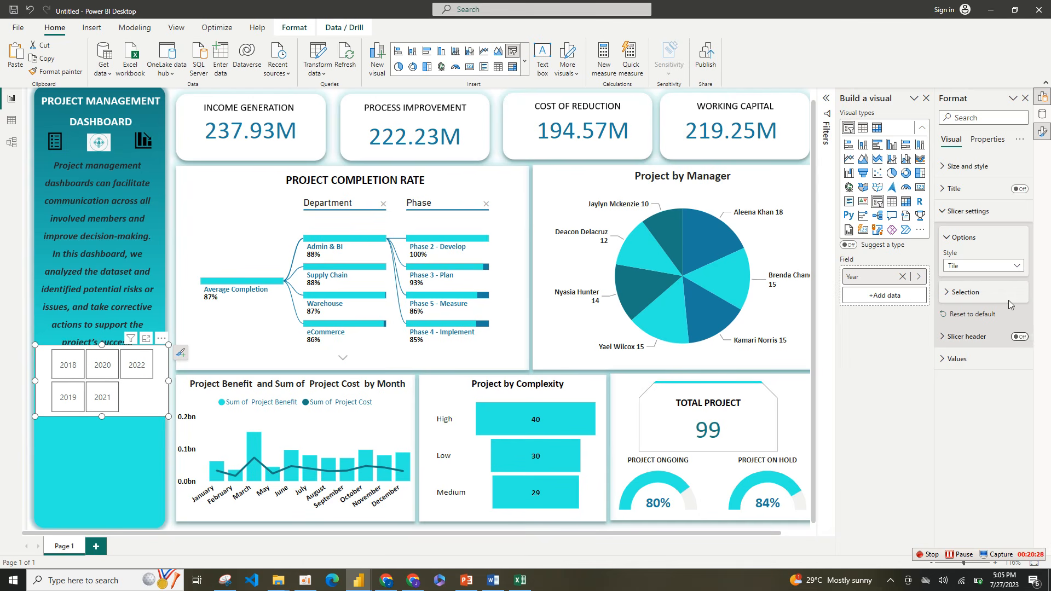
{"action": "left_click", "coordinate": [944, 213]}
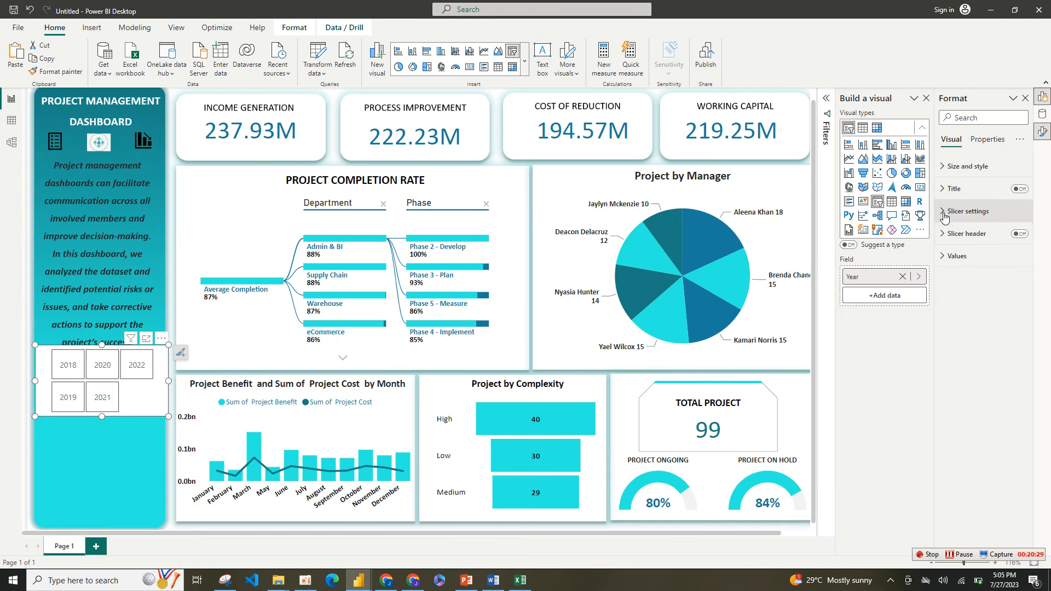
Step: Turn off the Year slicer's background in its size and style settings
{"action": "left_click", "coordinate": [947, 171]}
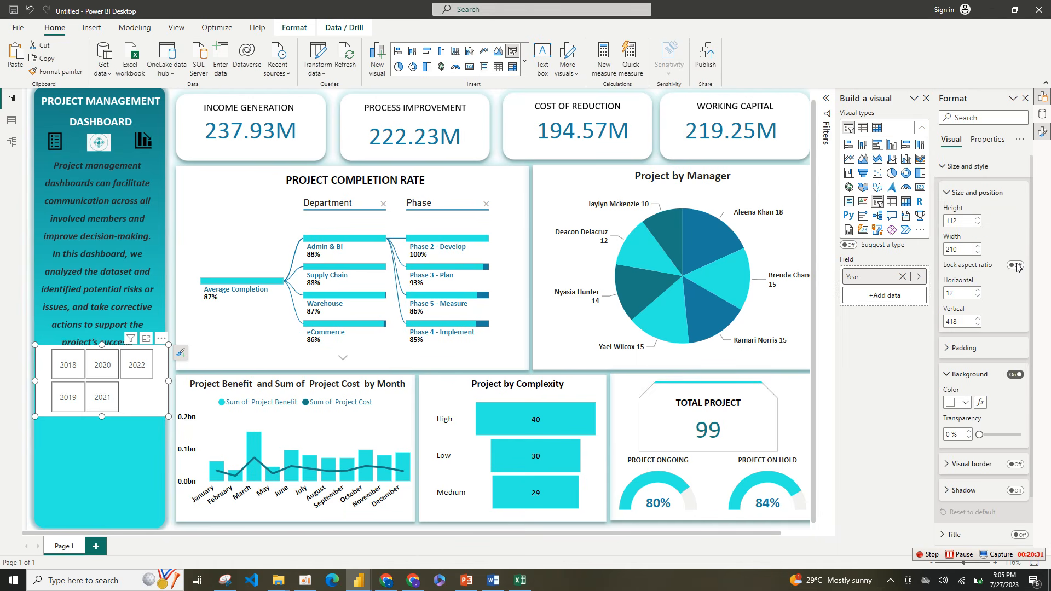
{"action": "left_click", "coordinate": [1014, 376]}
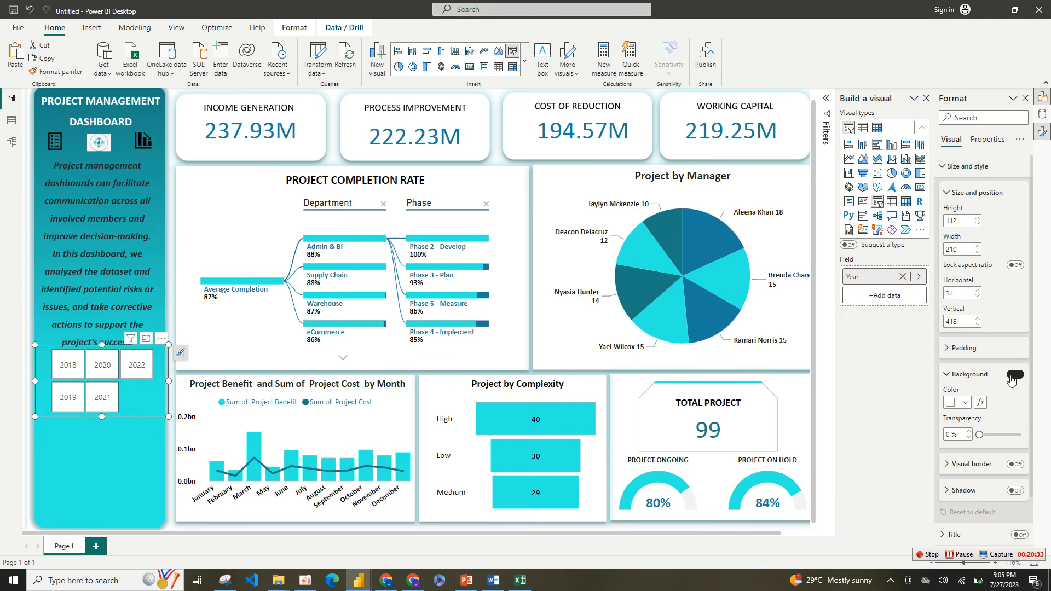
{"action": "left_click", "coordinate": [947, 167]}
Step: Set the font color of the Year slicer's values to the recently used dark blue
{"action": "left_click", "coordinate": [959, 214]}
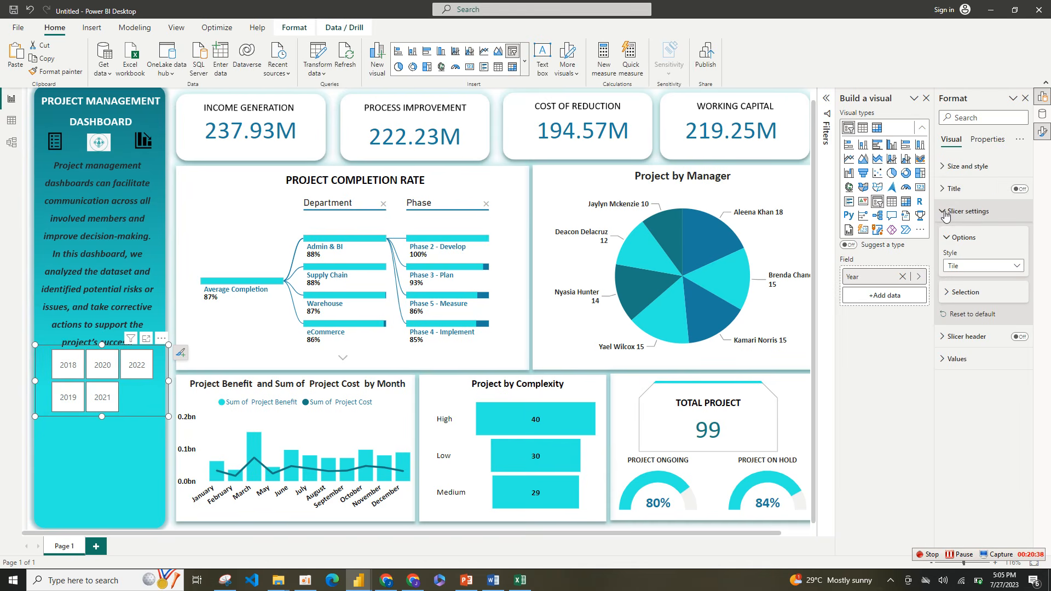
{"action": "left_click", "coordinate": [946, 214]}
{"action": "left_click", "coordinate": [956, 256]}
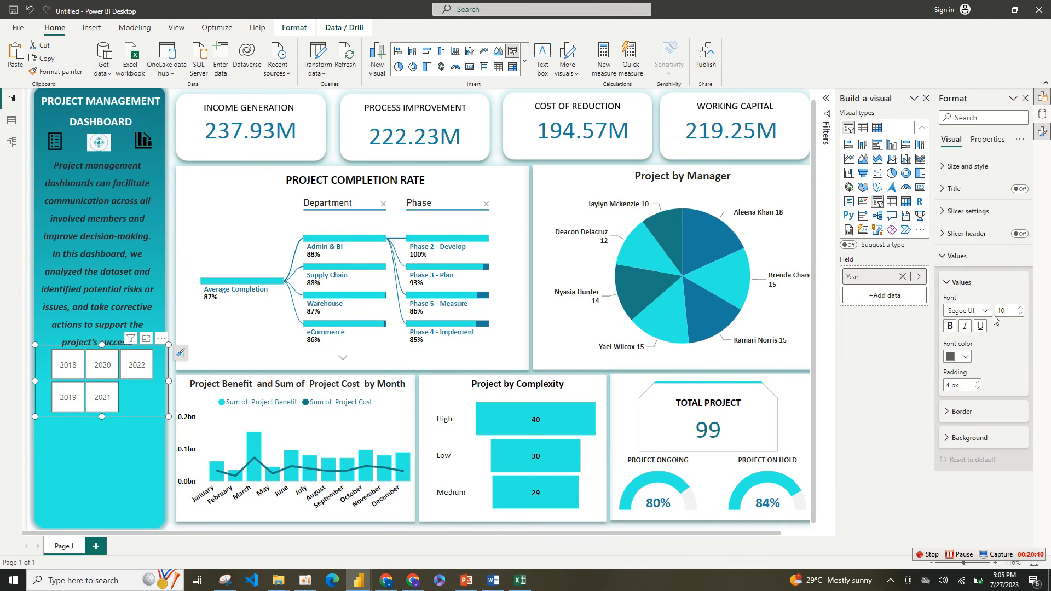
{"action": "left_click", "coordinate": [966, 357]}
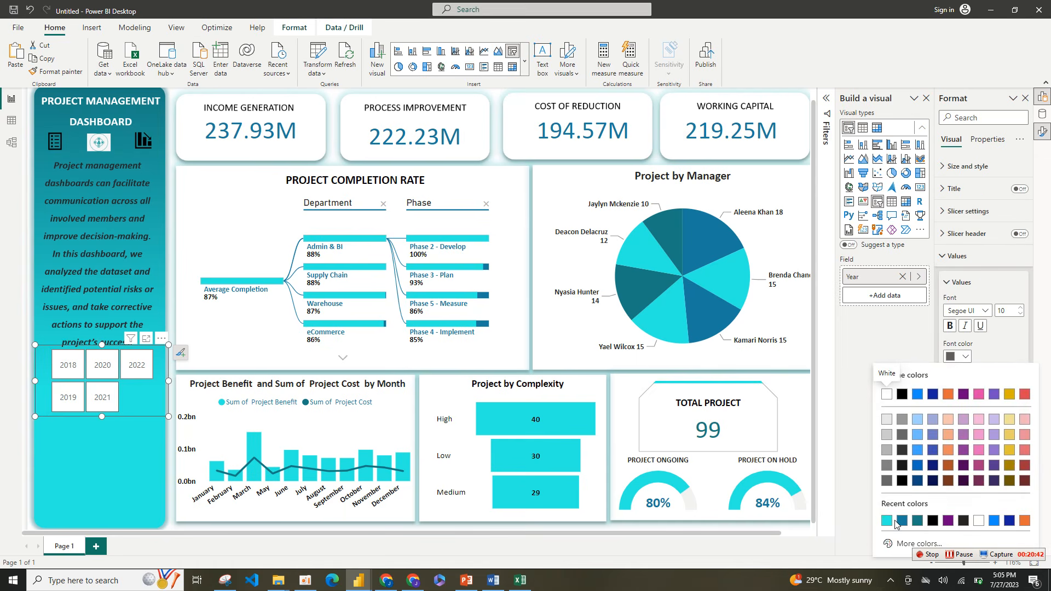
{"action": "left_click", "coordinate": [904, 521]}
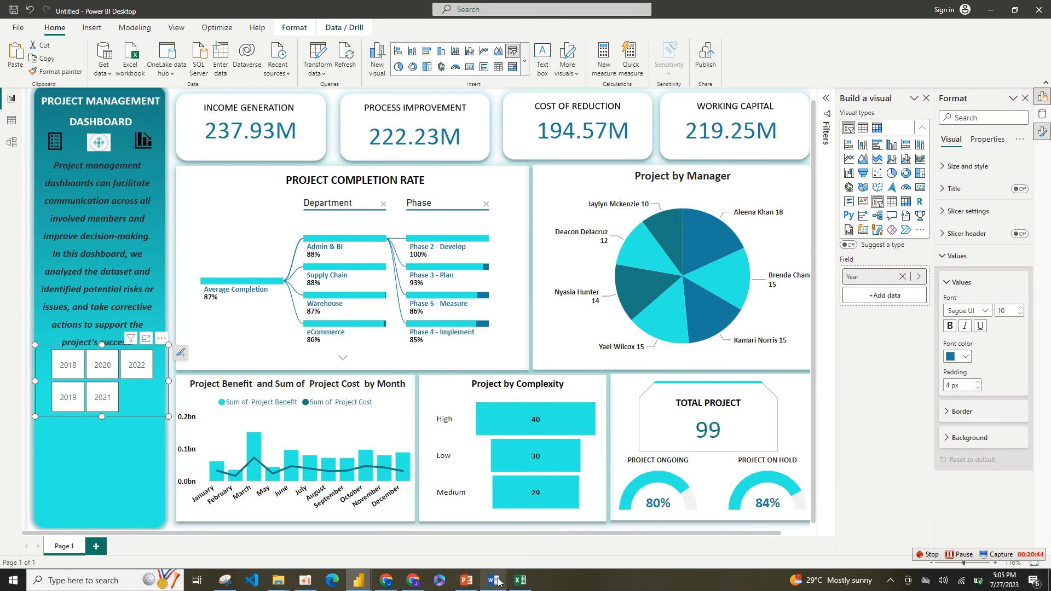
Step: Check the slicer styling in the finished PROJECT MANAGEMENT report and set the Year slicer's value font color to white
{"action": "mouse_move", "coordinate": [357, 585]}
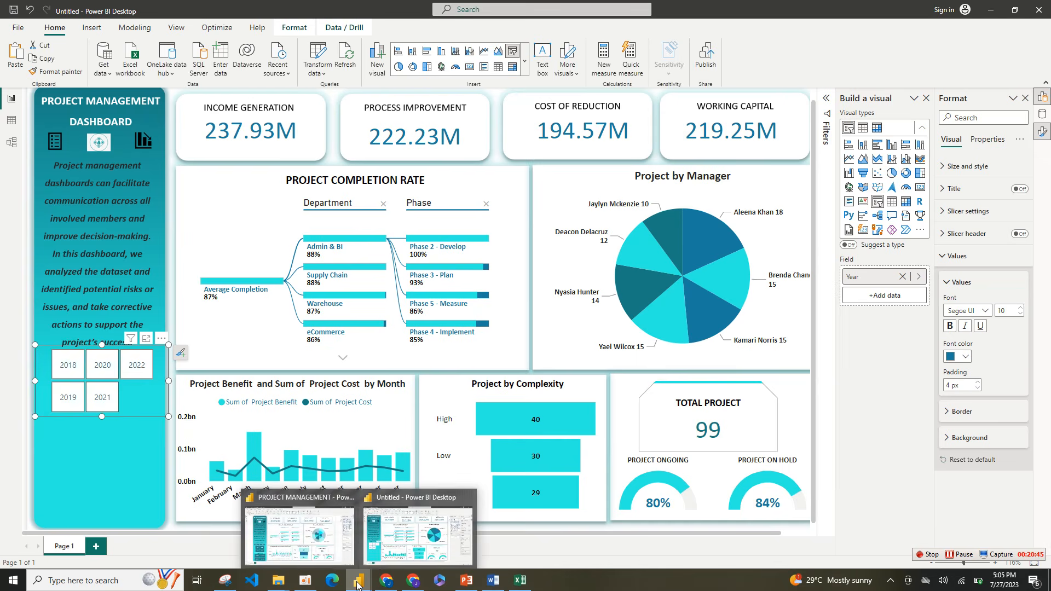
{"action": "left_click", "coordinate": [311, 544]}
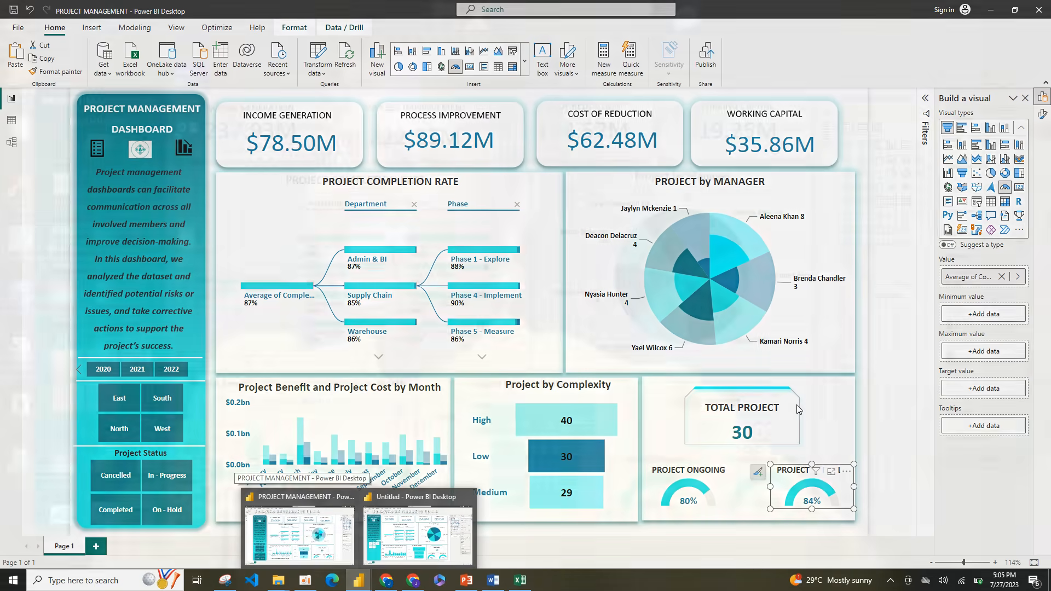
{"action": "left_click", "coordinate": [418, 534]}
{"action": "left_click", "coordinate": [965, 358]}
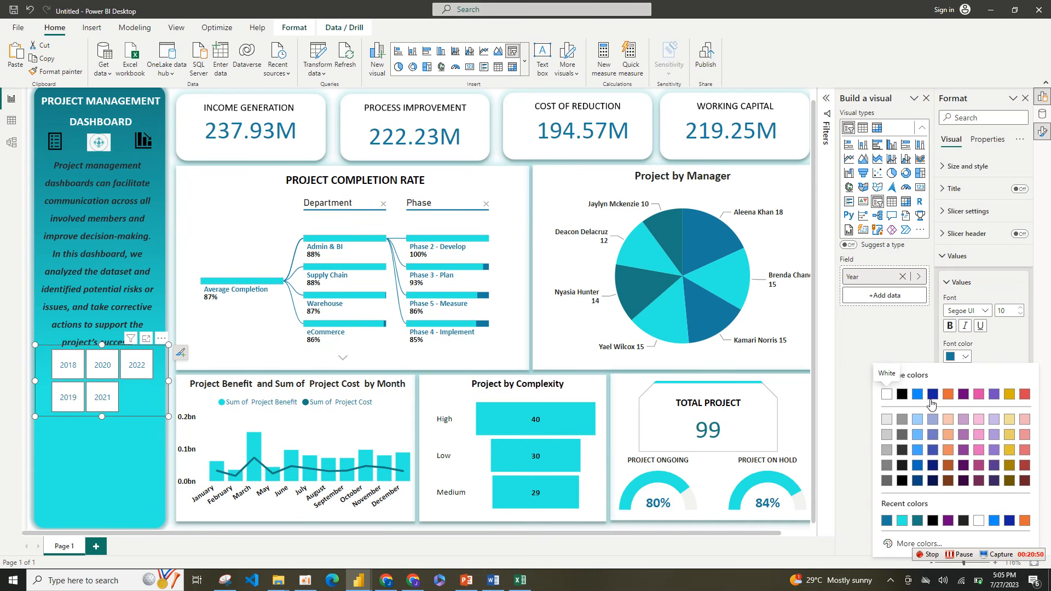
{"action": "left_click", "coordinate": [888, 394]}
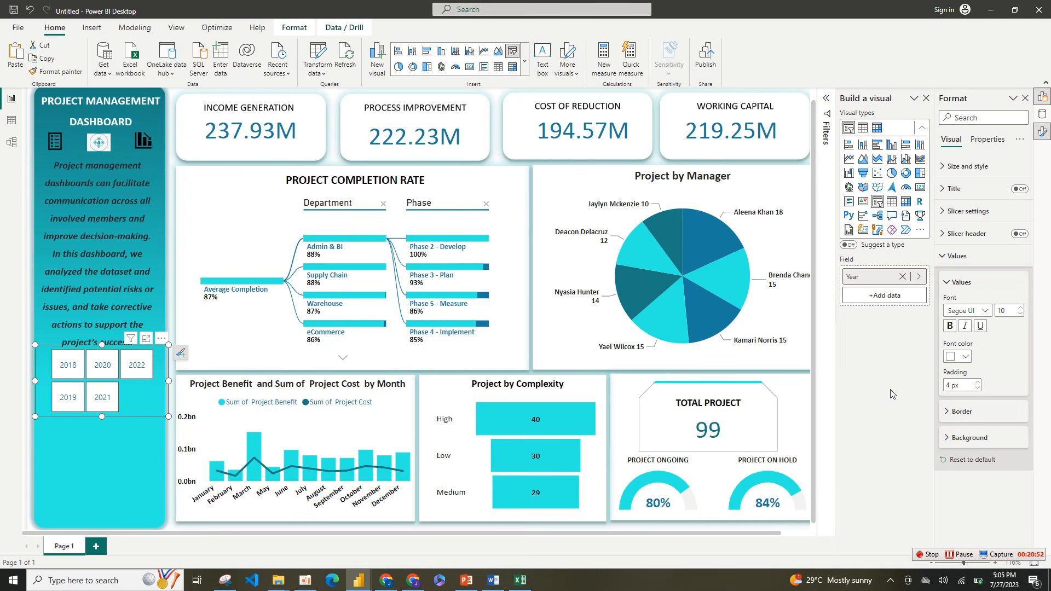
Step: Set the background color of the Year slicer's values to the recently used dark teal
{"action": "left_click", "coordinate": [968, 439]}
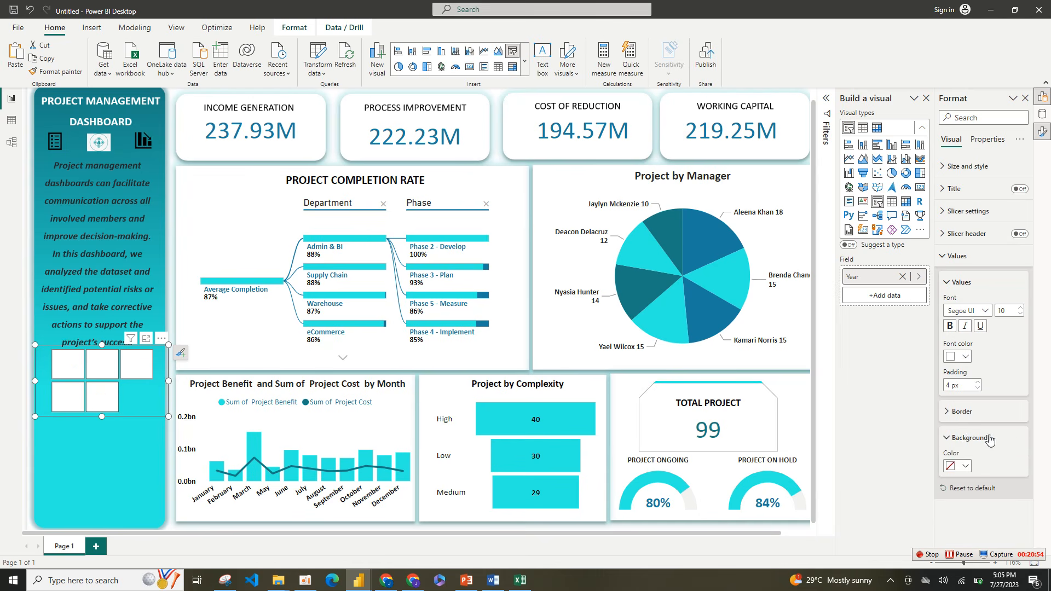
{"action": "left_click", "coordinate": [967, 468]}
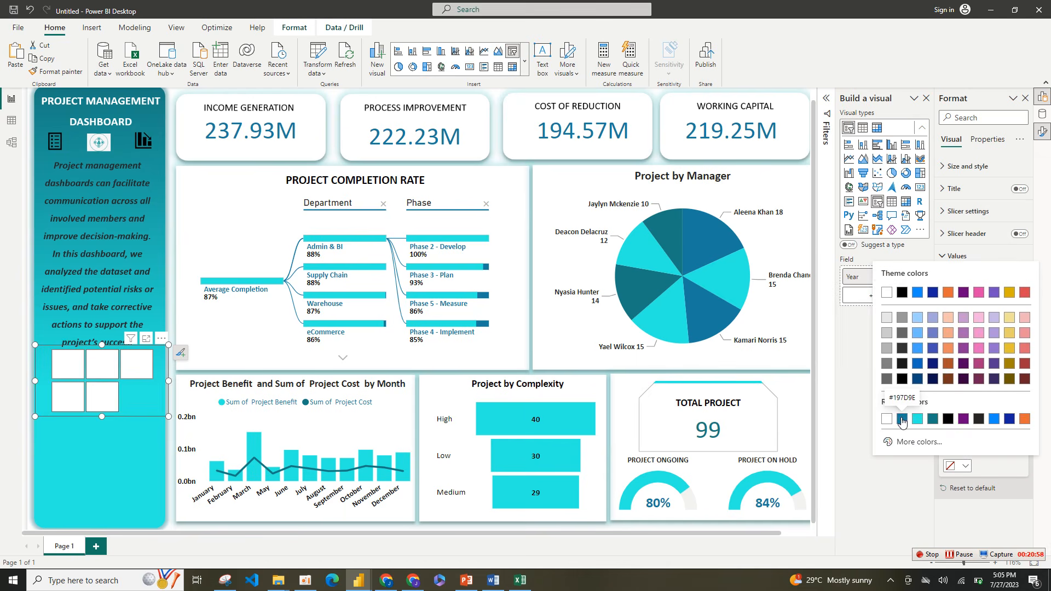
{"action": "left_click", "coordinate": [903, 420]}
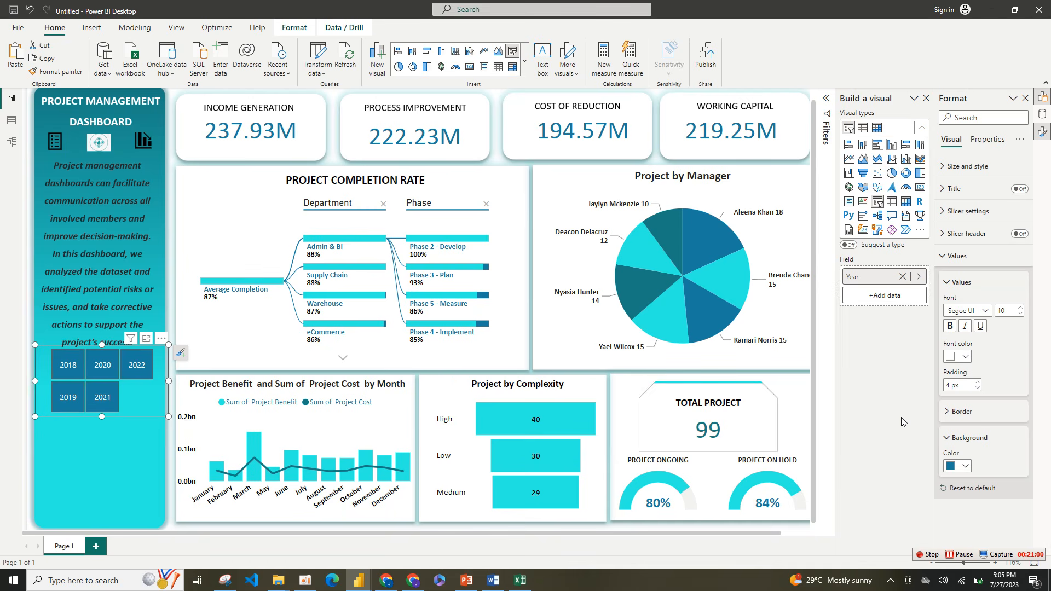
{"action": "left_click", "coordinate": [967, 467]}
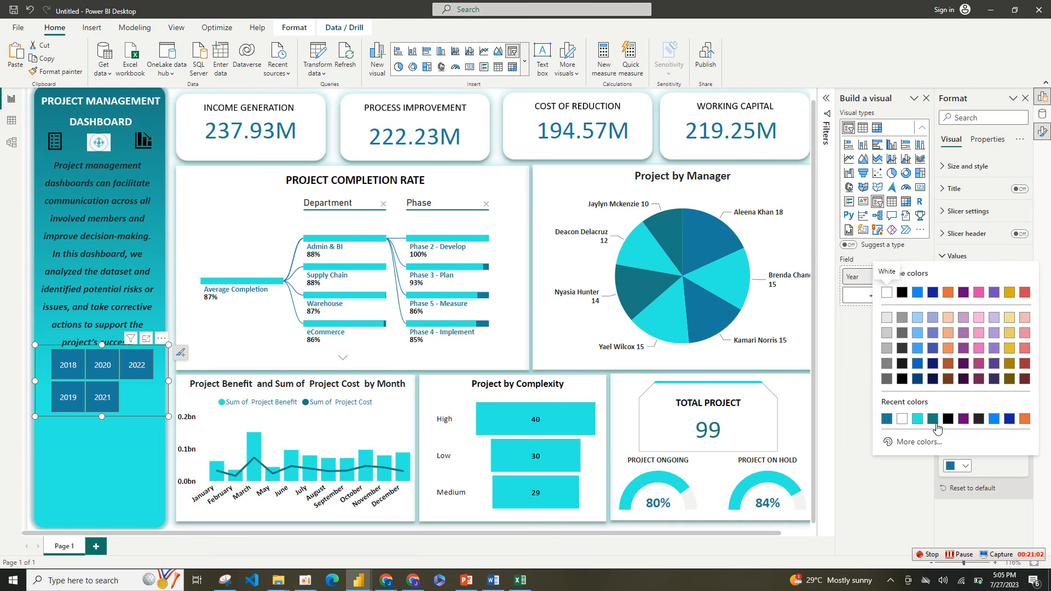
{"action": "left_click", "coordinate": [934, 421]}
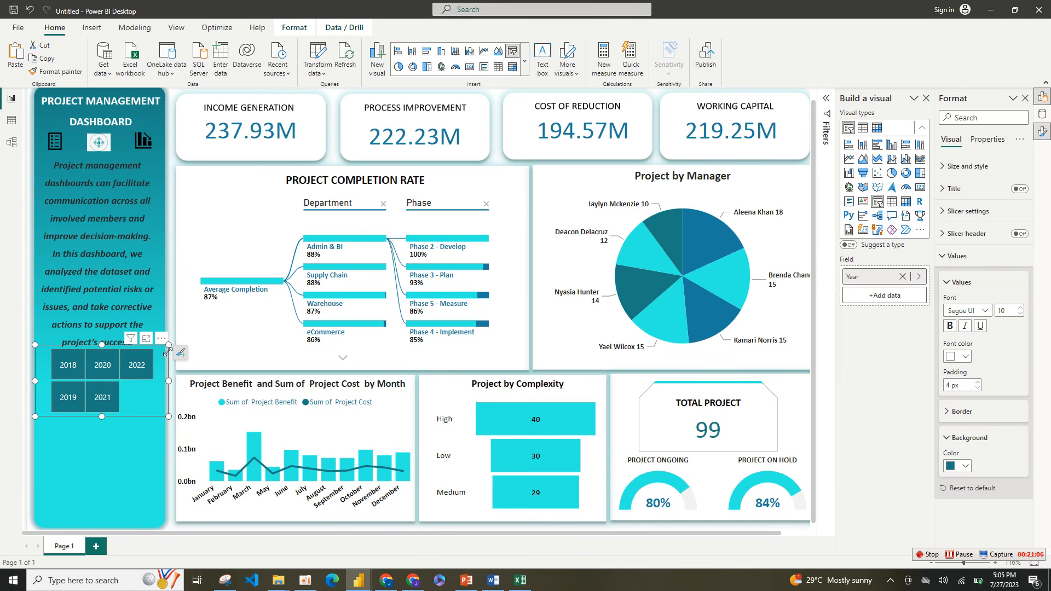
Step: Shrink the Year slicer to a single row of tiles and place it just below the description text
{"action": "left_click_drag", "start_coordinate": [168, 351], "coordinate": [166, 369]}
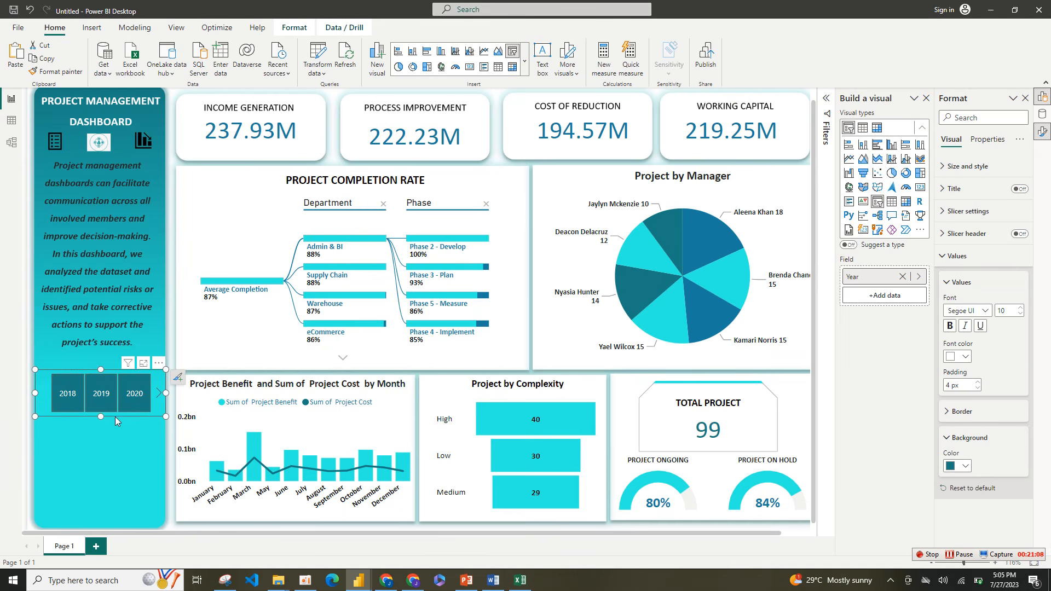
{"action": "left_click_drag", "start_coordinate": [101, 418], "coordinate": [101, 403]}
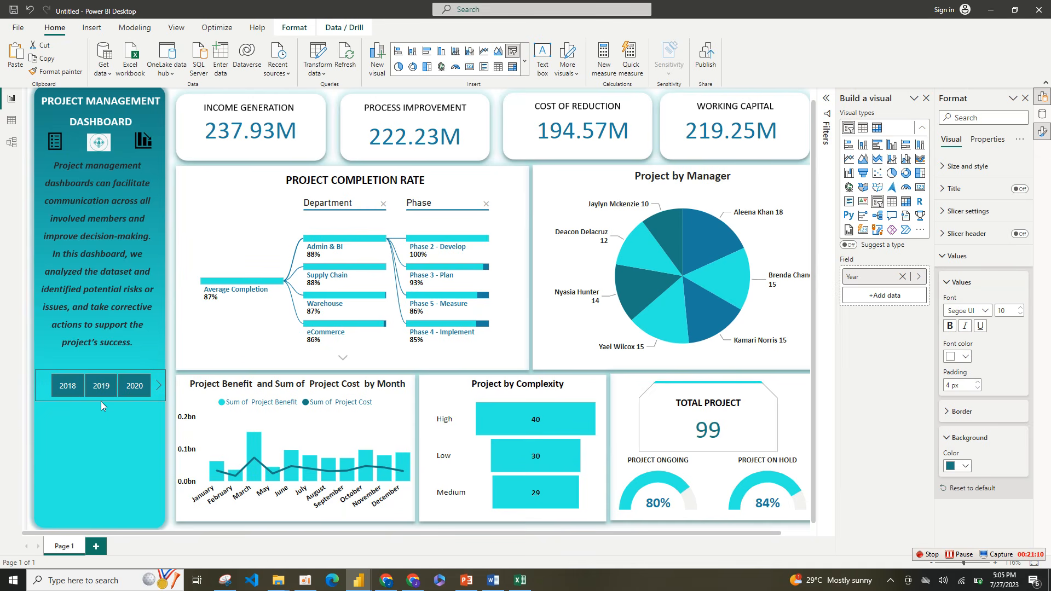
{"action": "left_click_drag", "start_coordinate": [158, 370], "coordinate": [157, 347]}
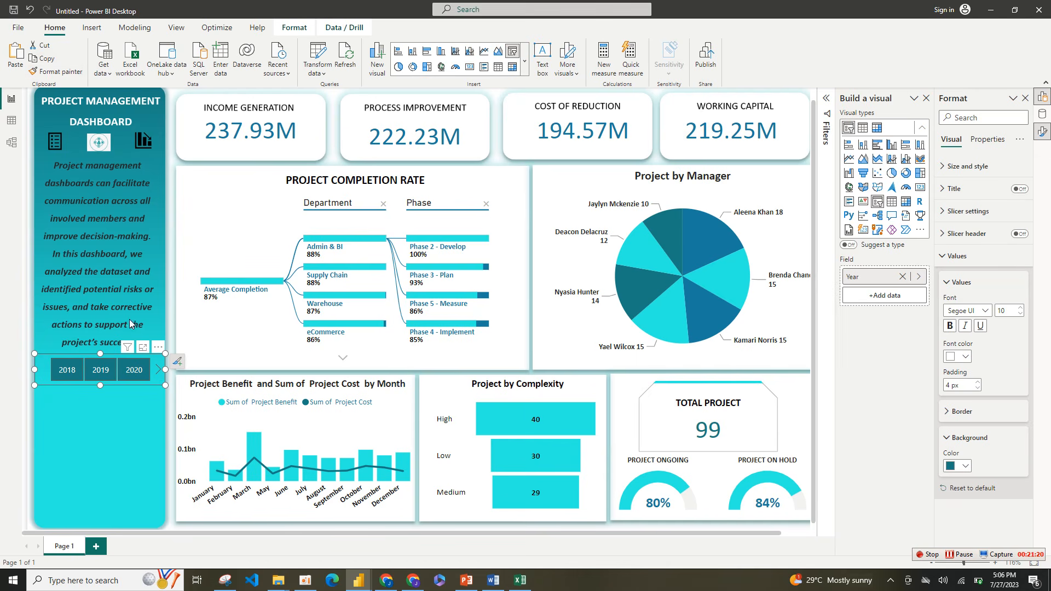
Step: Paste two copies of the Year slicer and place them one under the other below the original in the sidebar
{"action": "left_click", "coordinate": [16, 55]}
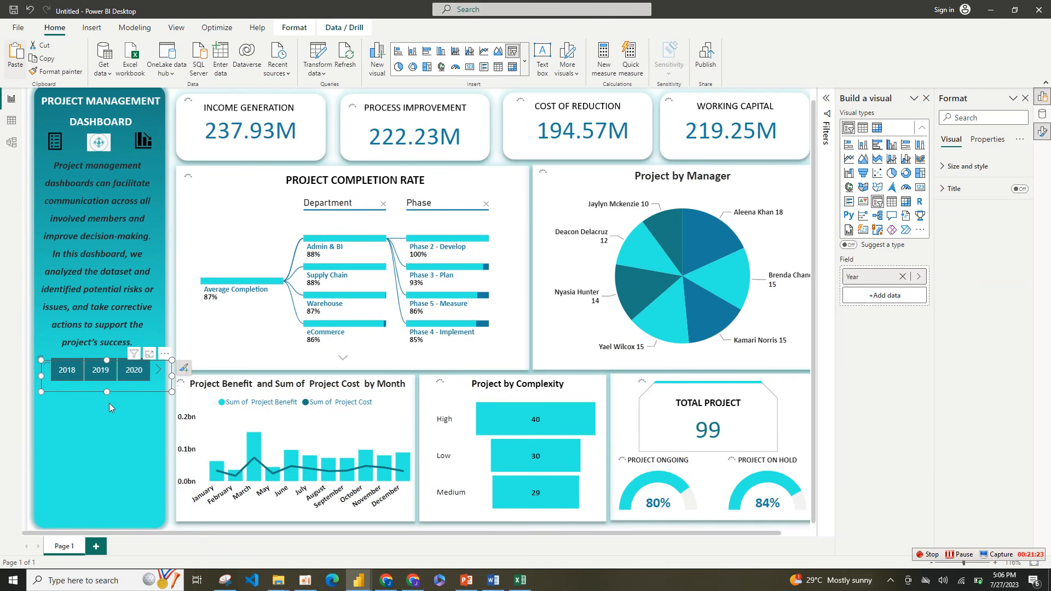
{"action": "left_click_drag", "start_coordinate": [116, 392], "coordinate": [108, 455]}
{"action": "key", "text": "ctrl+v"}
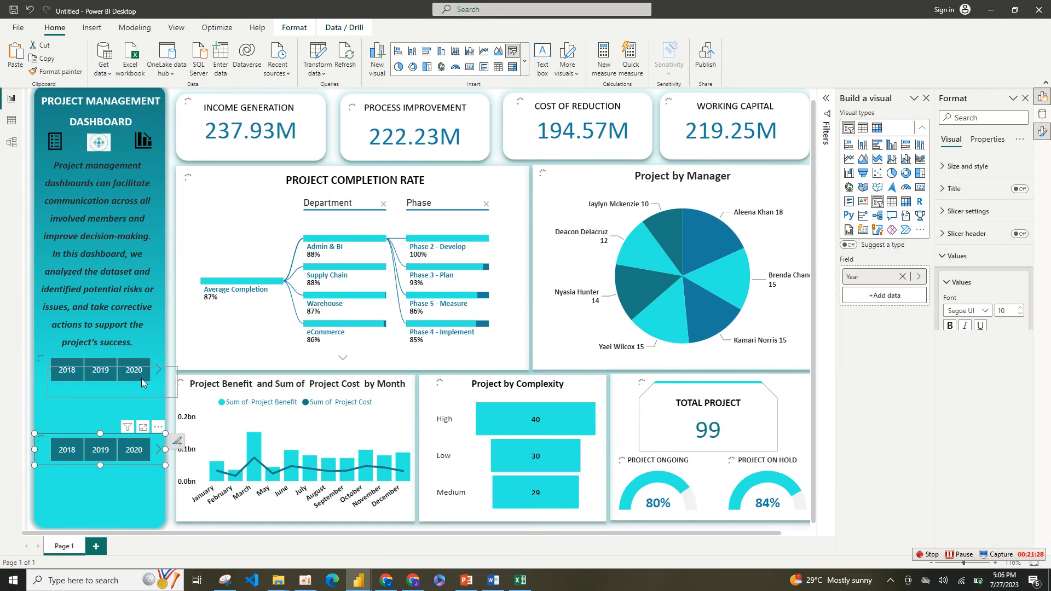
{"action": "mouse_move", "coordinate": [139, 380]}
{"action": "left_mouse_down"}
{"action": "mouse_move", "coordinate": [125, 415]}
{"action": "mouse_move", "coordinate": [125, 390]}
{"action": "left_mouse_up"}
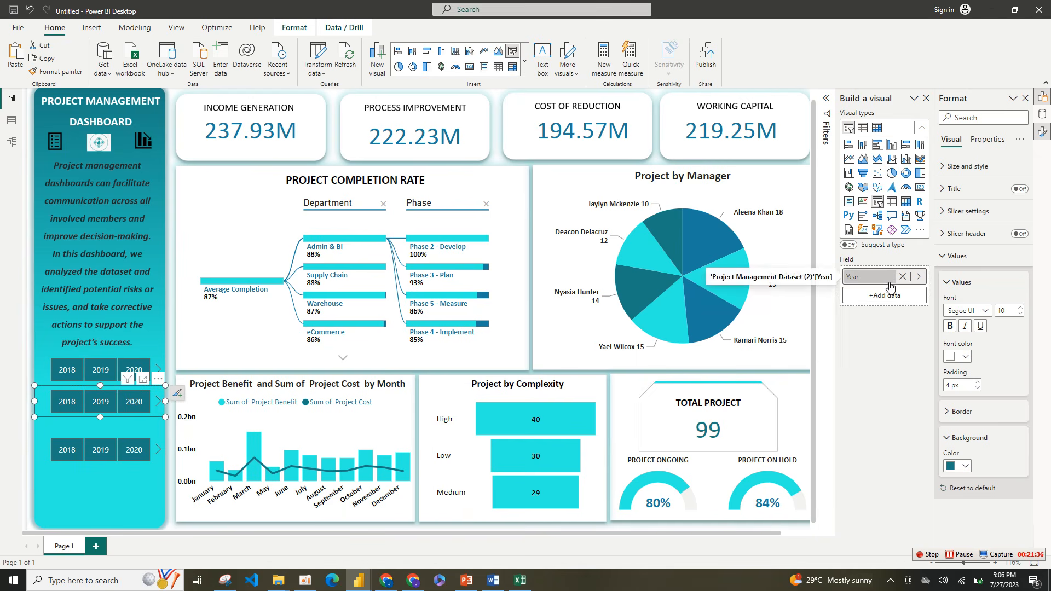
Step: Replace the Year field with Region in the middle slicer copy
{"action": "left_click", "coordinate": [890, 298]}
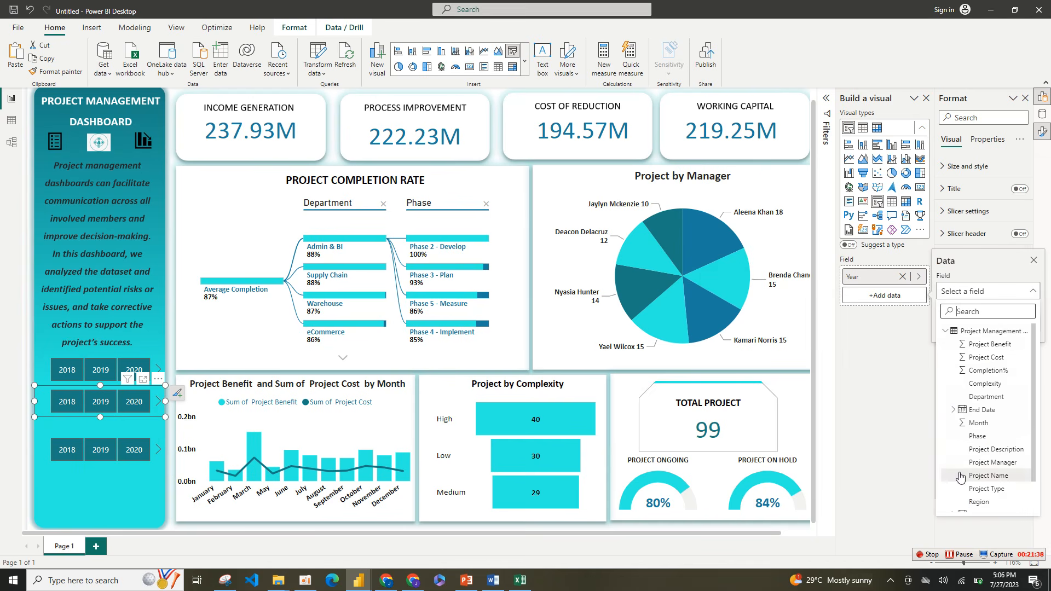
{"action": "left_click", "coordinate": [980, 501]}
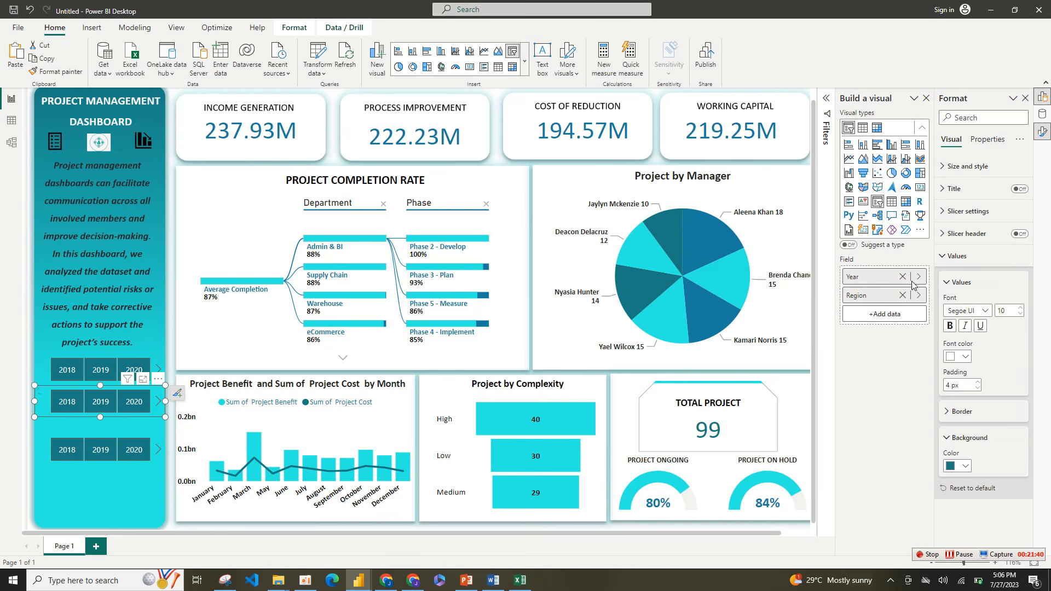
{"action": "left_click", "coordinate": [903, 276]}
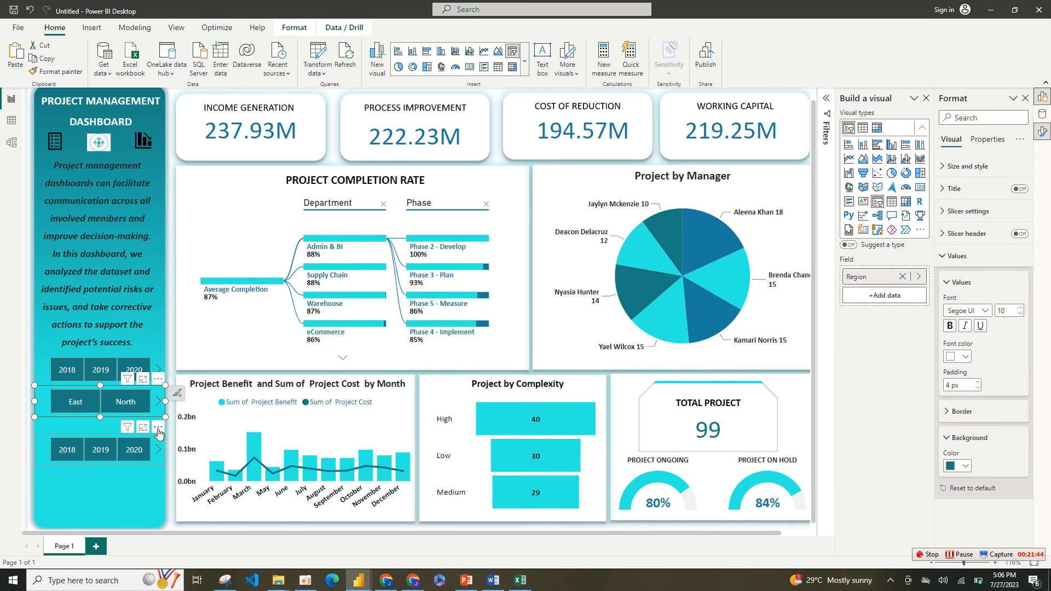
Step: Enlarge the Region slicer to two rows of tiles and move the lowest Year slicer copy below it
{"action": "left_click_drag", "start_coordinate": [158, 433], "coordinate": [147, 478]}
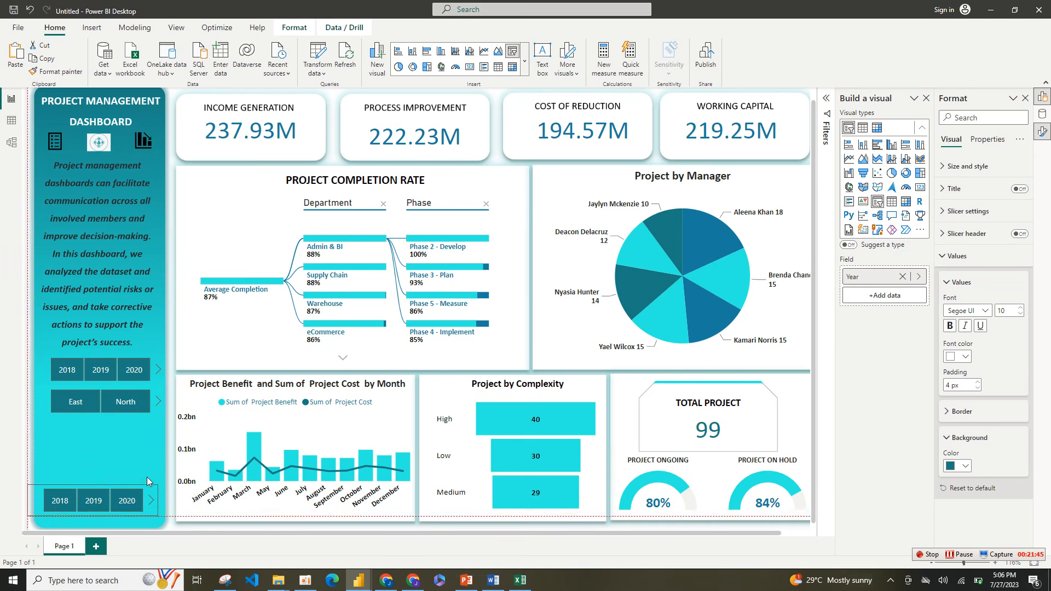
{"action": "left_click", "coordinate": [160, 413]}
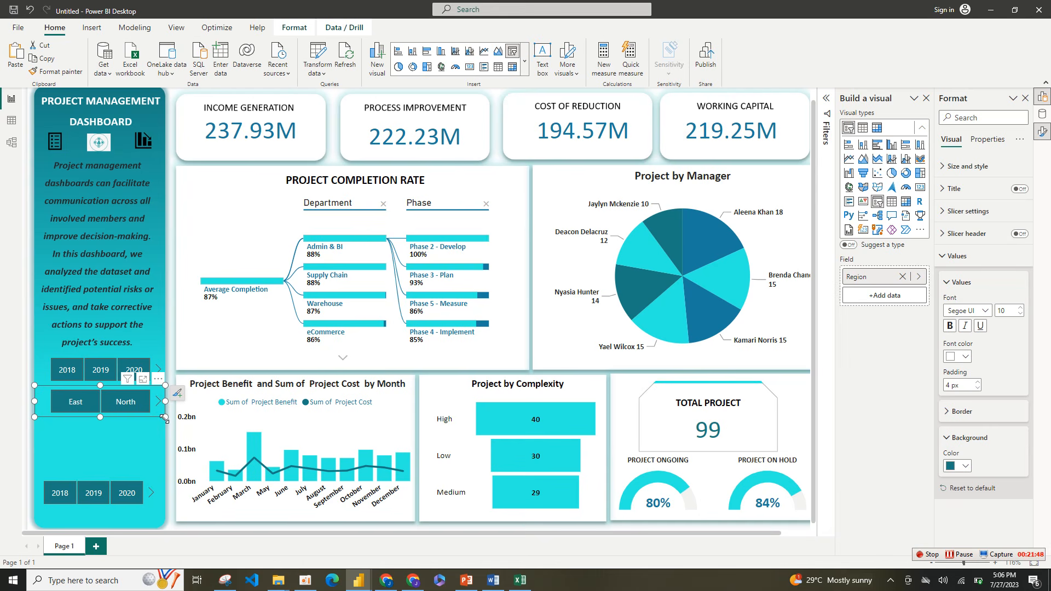
{"action": "left_click_drag", "start_coordinate": [164, 419], "coordinate": [149, 460]}
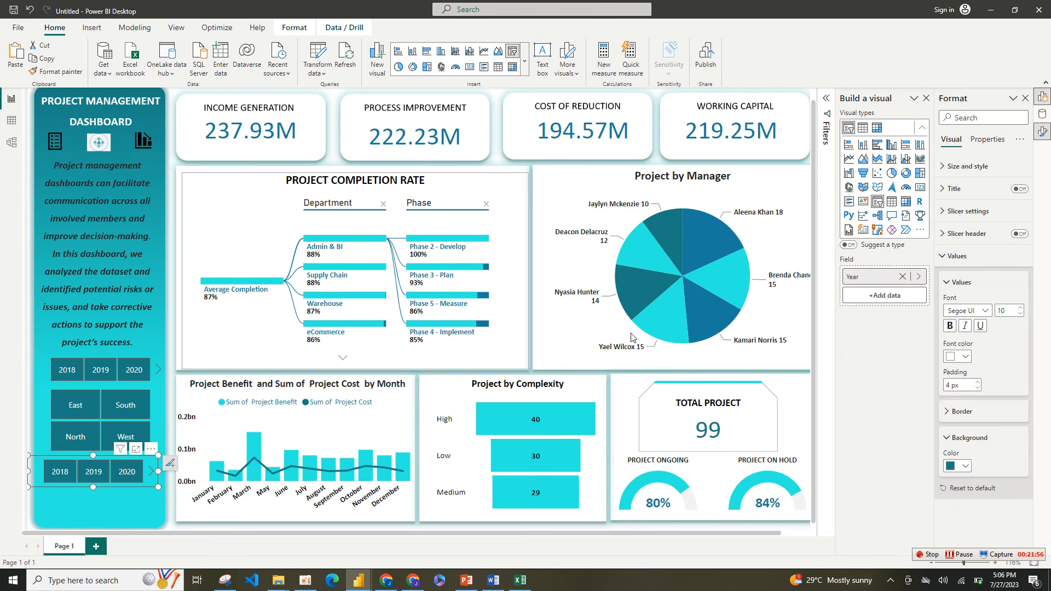
Step: Replace the Year field with Status in the lowest slicer copy and enlarge it toward the sidebar's lower edge
{"action": "left_click", "coordinate": [889, 296]}
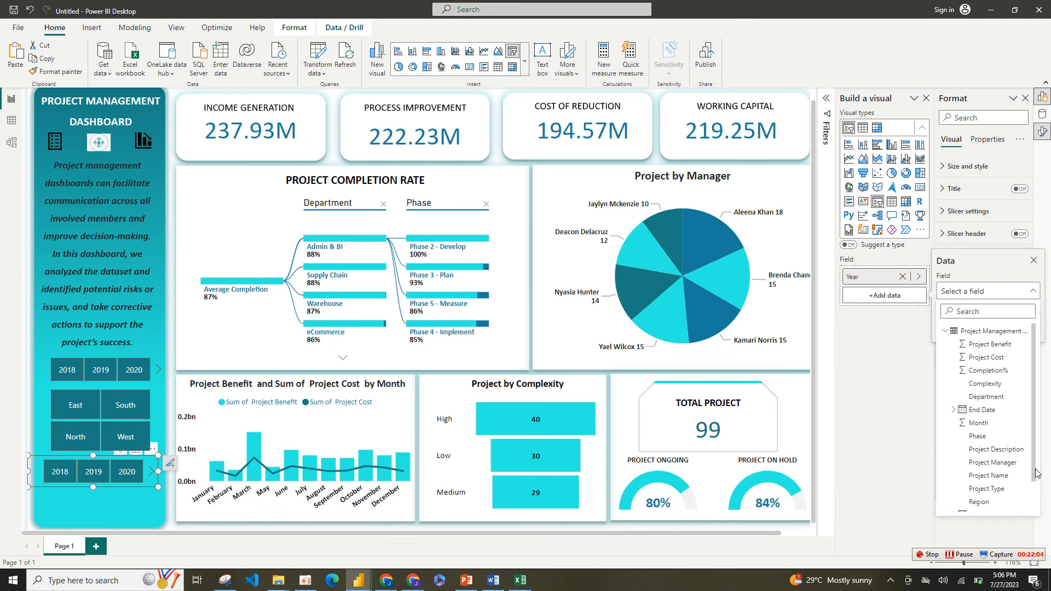
{"action": "scroll", "coordinate": [1034, 474], "scroll_direction": "down", "scroll_amount": 2}
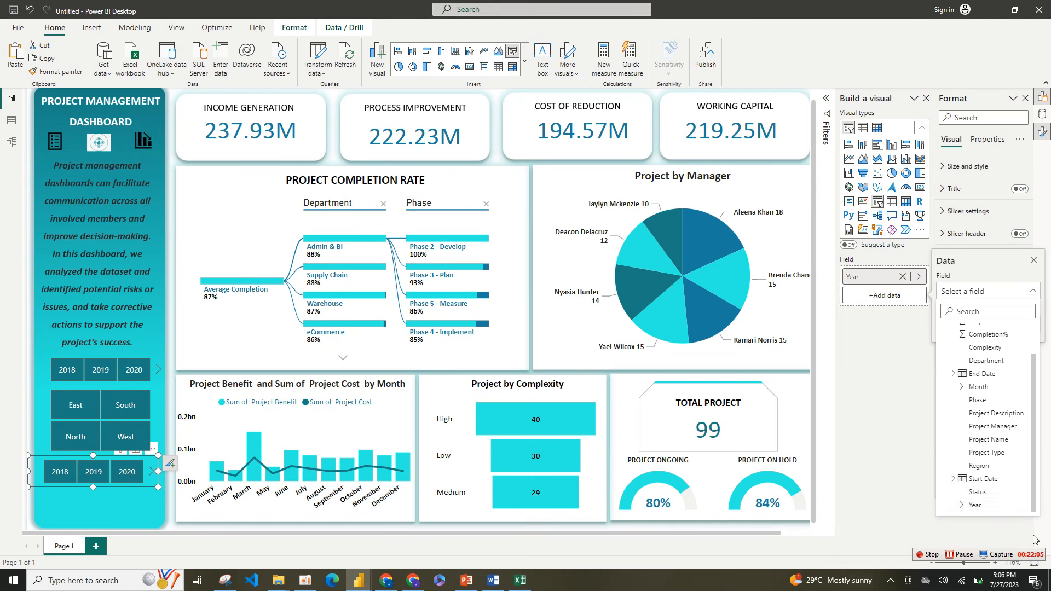
{"action": "left_click", "coordinate": [975, 493]}
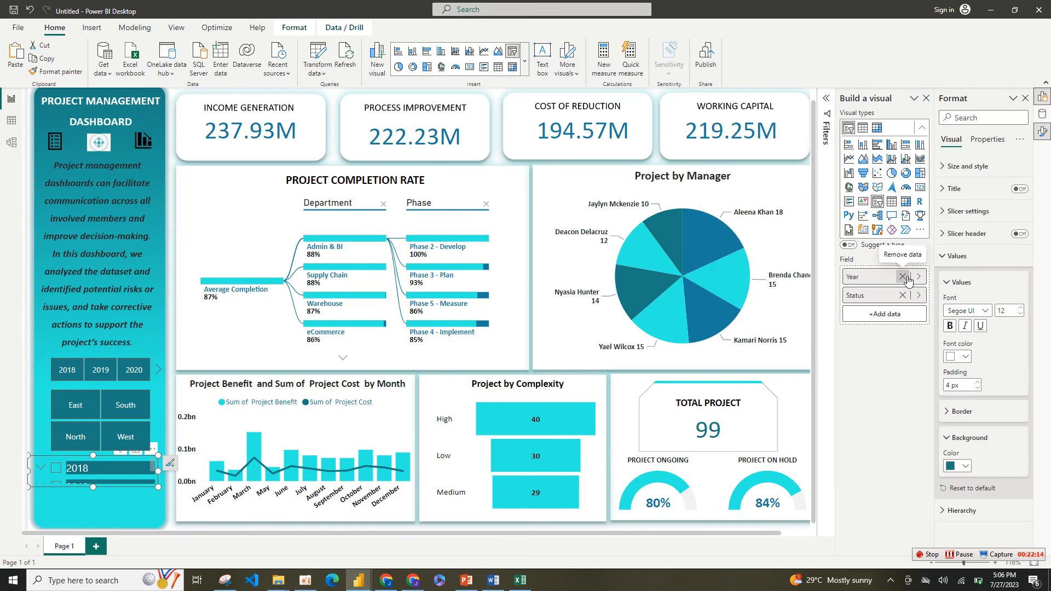
{"action": "left_click", "coordinate": [907, 279]}
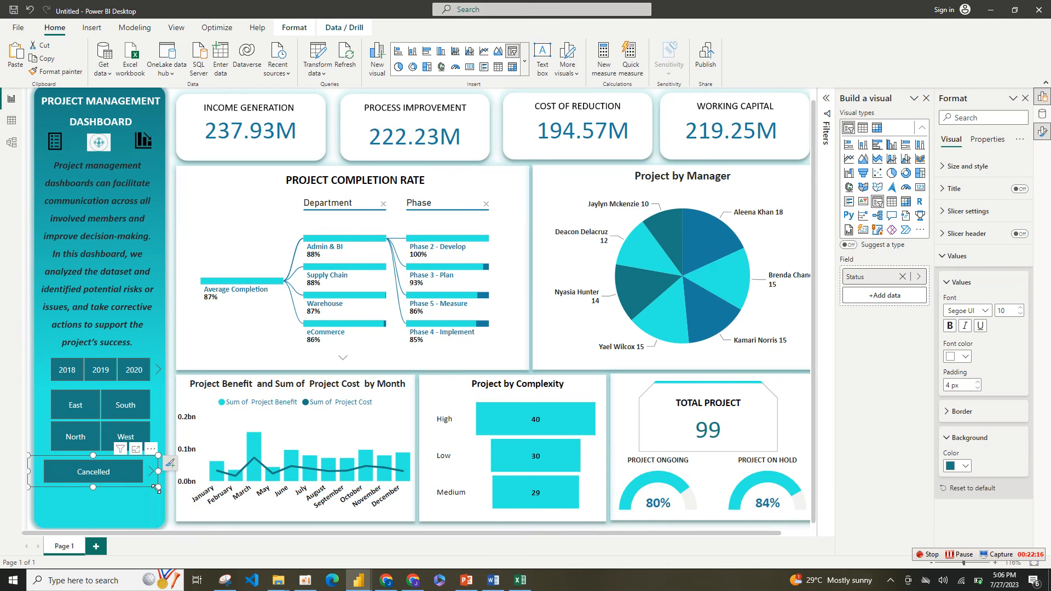
{"action": "left_click_drag", "start_coordinate": [157, 494], "coordinate": [165, 534]}
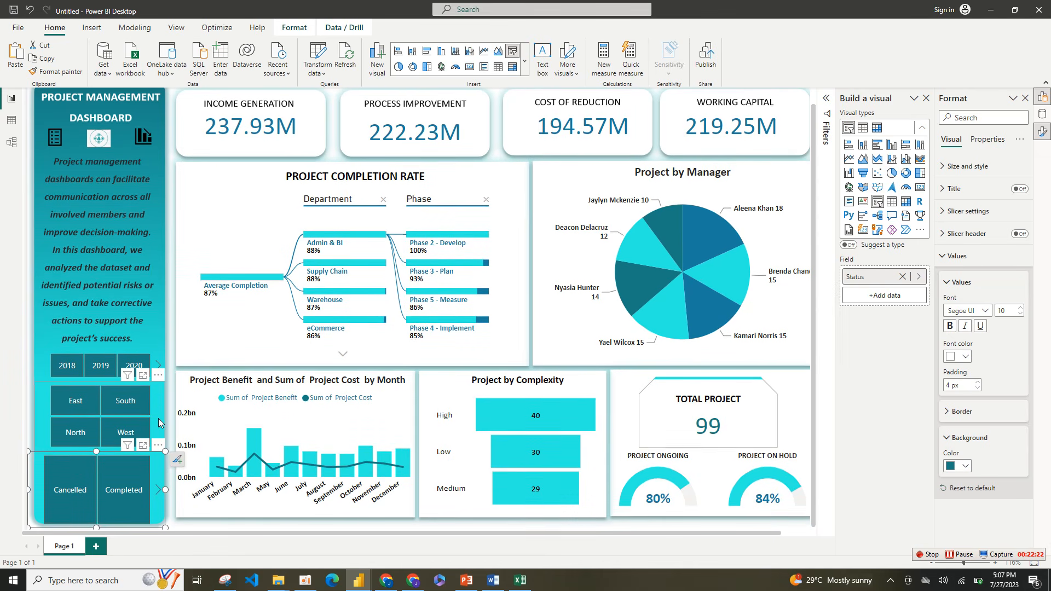
Step: Resize the Region slicer to a single row, and fit the Status slicer directly below it as a two-by-two tile grid
{"action": "left_click", "coordinate": [159, 409]}
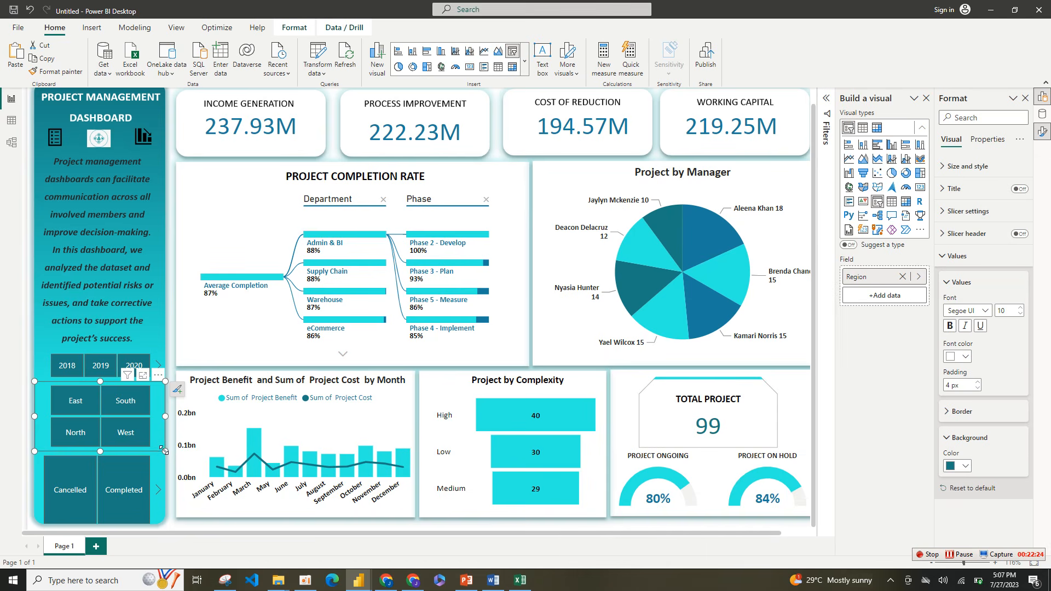
{"action": "left_click_drag", "start_coordinate": [163, 451], "coordinate": [173, 424]}
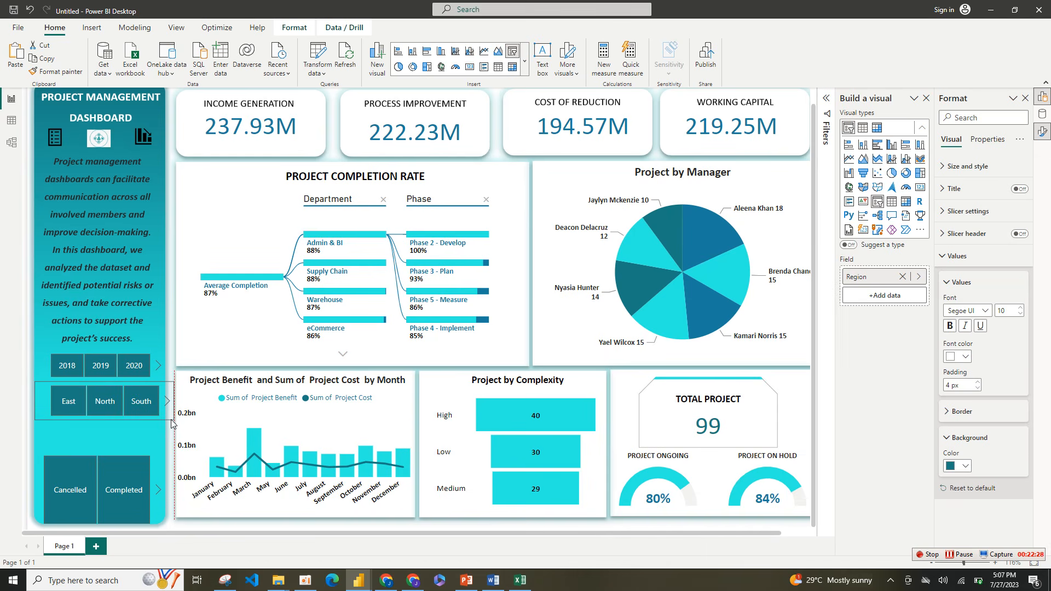
{"action": "left_click_drag", "start_coordinate": [159, 461], "coordinate": [159, 422]}
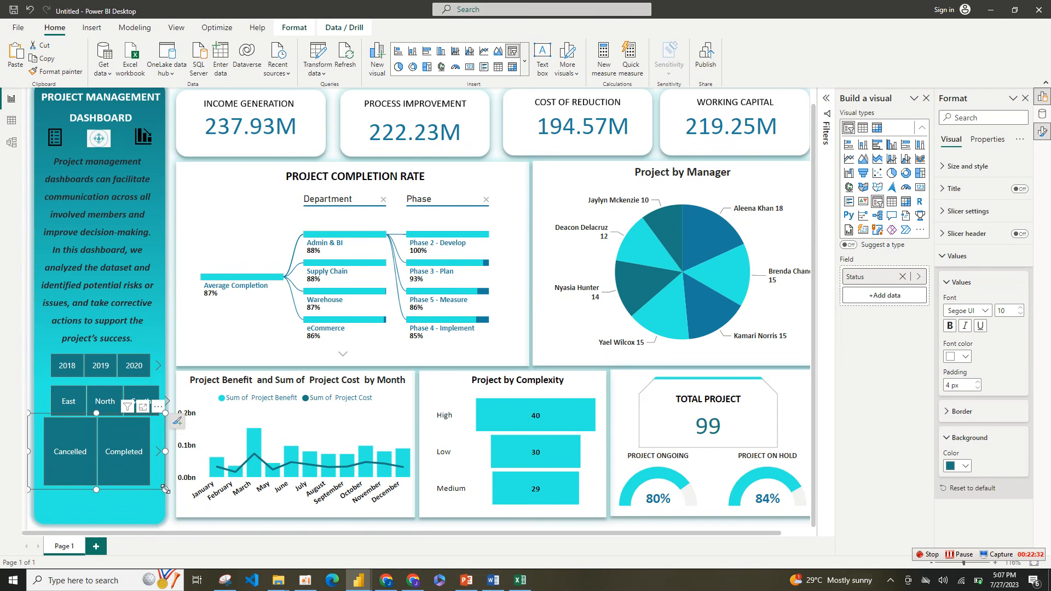
{"action": "left_click_drag", "start_coordinate": [164, 489], "coordinate": [173, 530]}
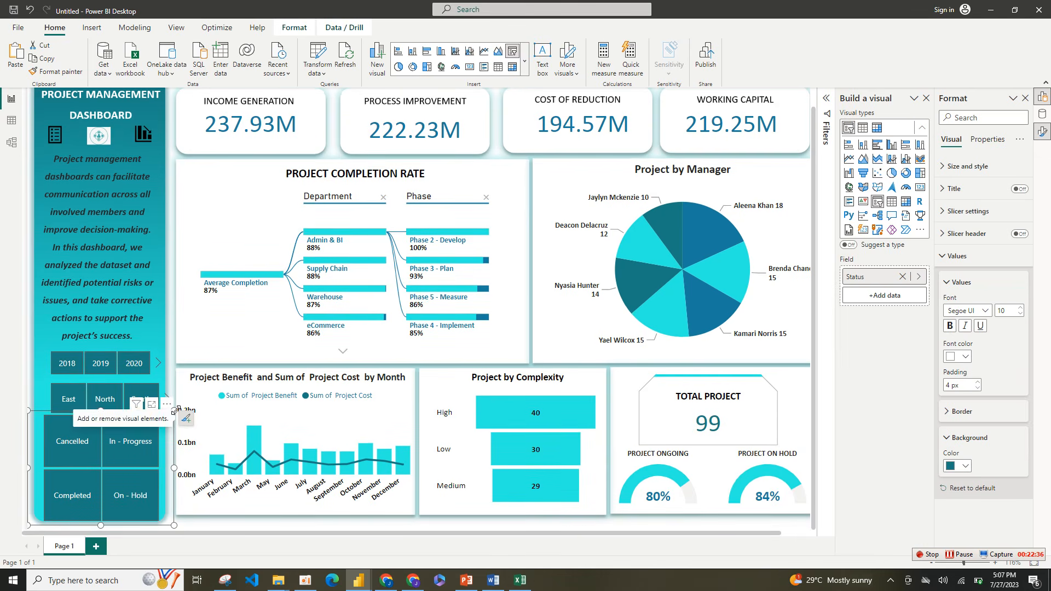
{"action": "left_click_drag", "start_coordinate": [177, 409], "coordinate": [176, 418]}
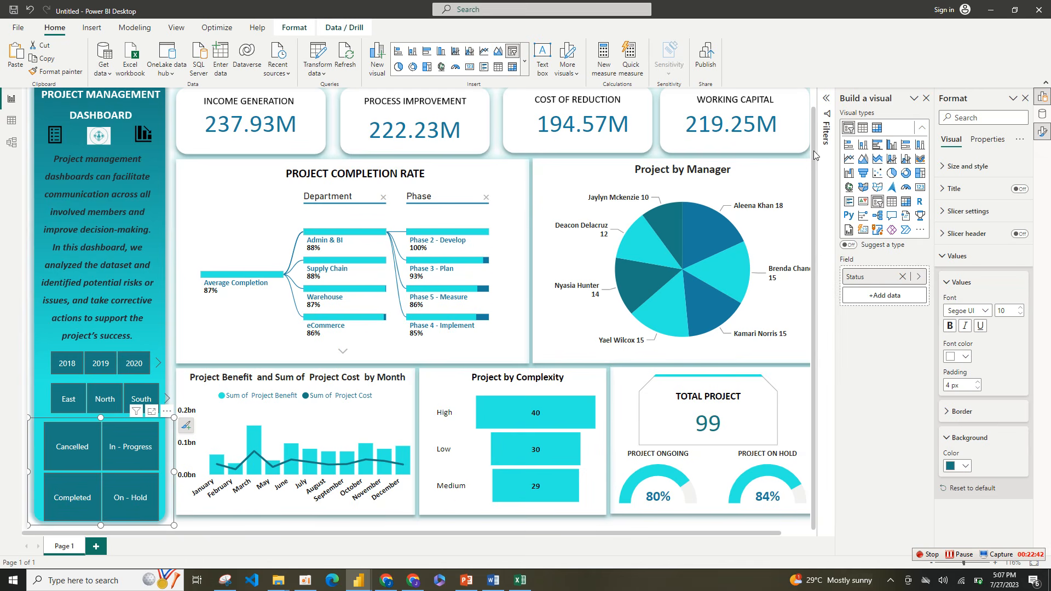
Step: Shift the Project by Manager pie chart slightly to the left, keeping it level with the project completion rate visual
{"action": "scroll", "coordinate": [820, 110], "scroll_direction": "up", "scroll_amount": 1}
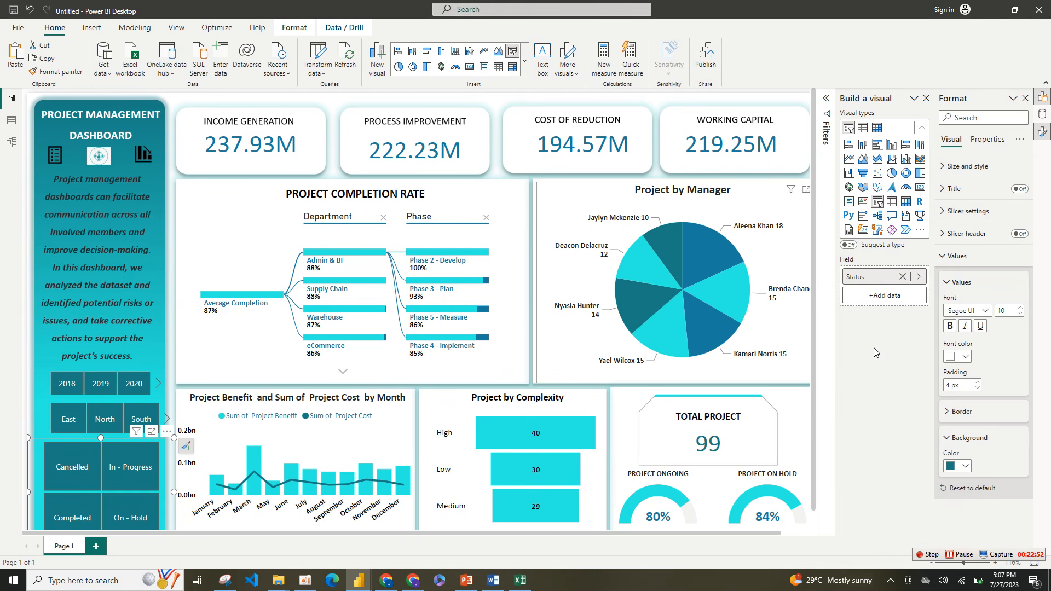
{"action": "left_click_drag", "start_coordinate": [632, 265], "coordinate": [635, 330]}
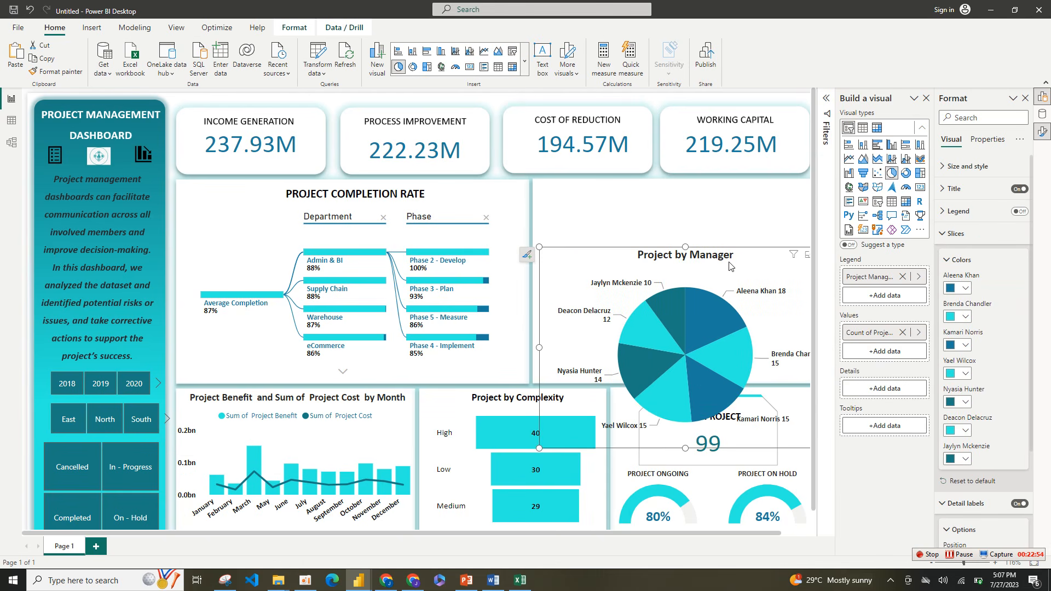
{"action": "left_click_drag", "start_coordinate": [565, 262], "coordinate": [545, 199]}
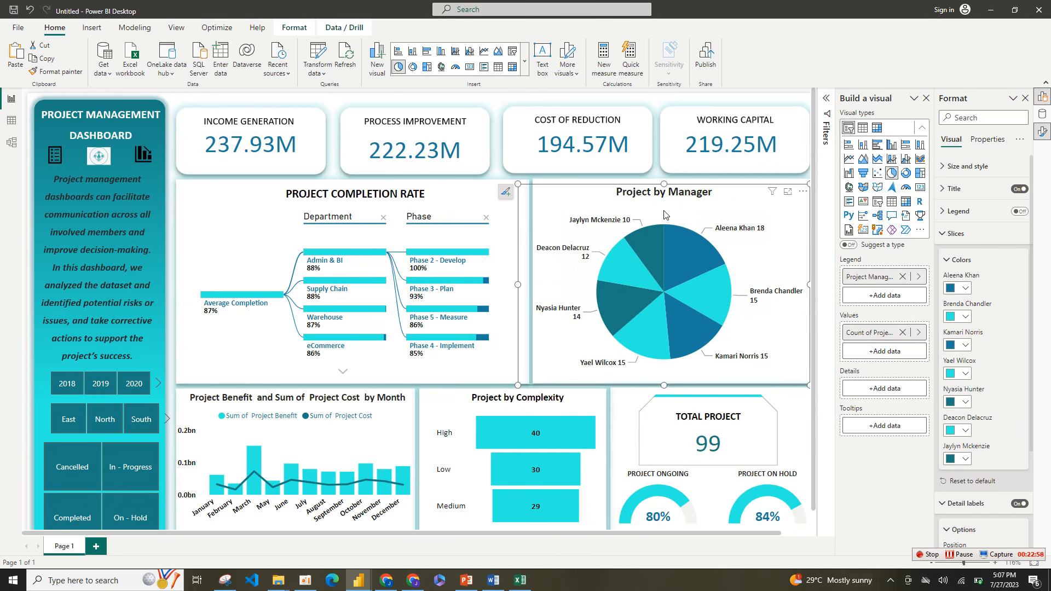